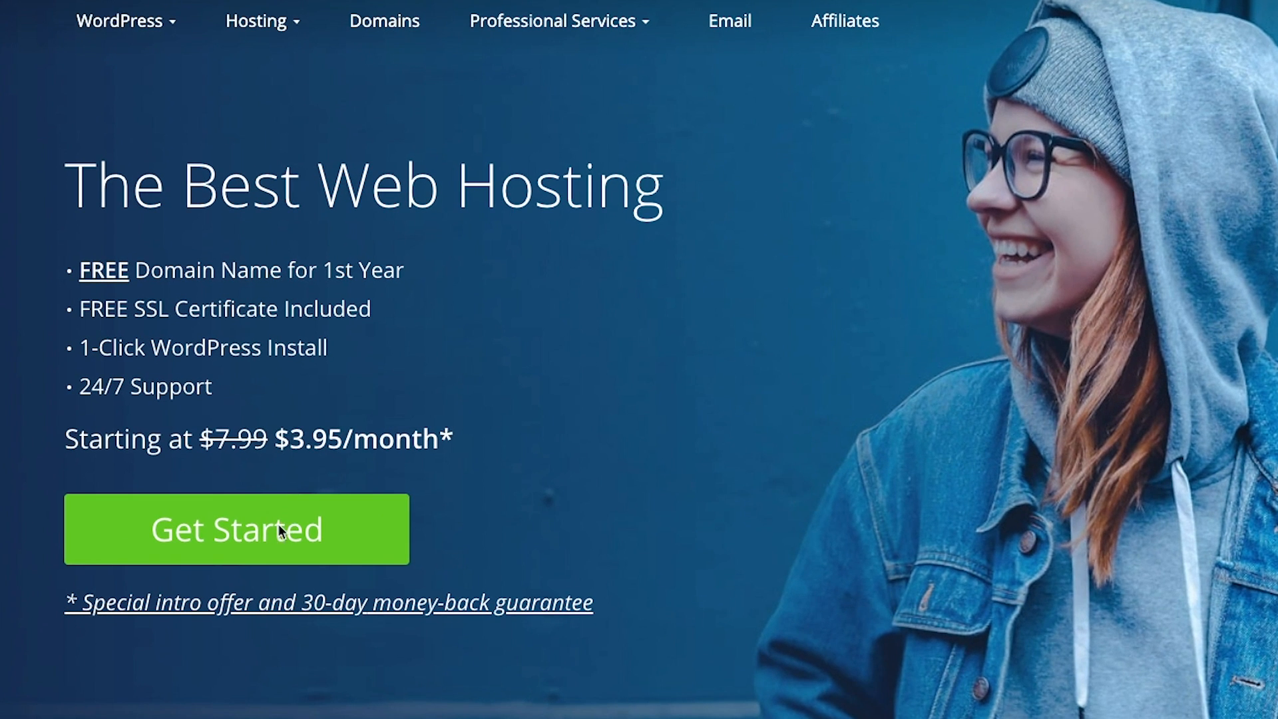
- Start a hosting sign-up with the Basic plan and the new domain omegatemporaryserver.com
click(241, 529)
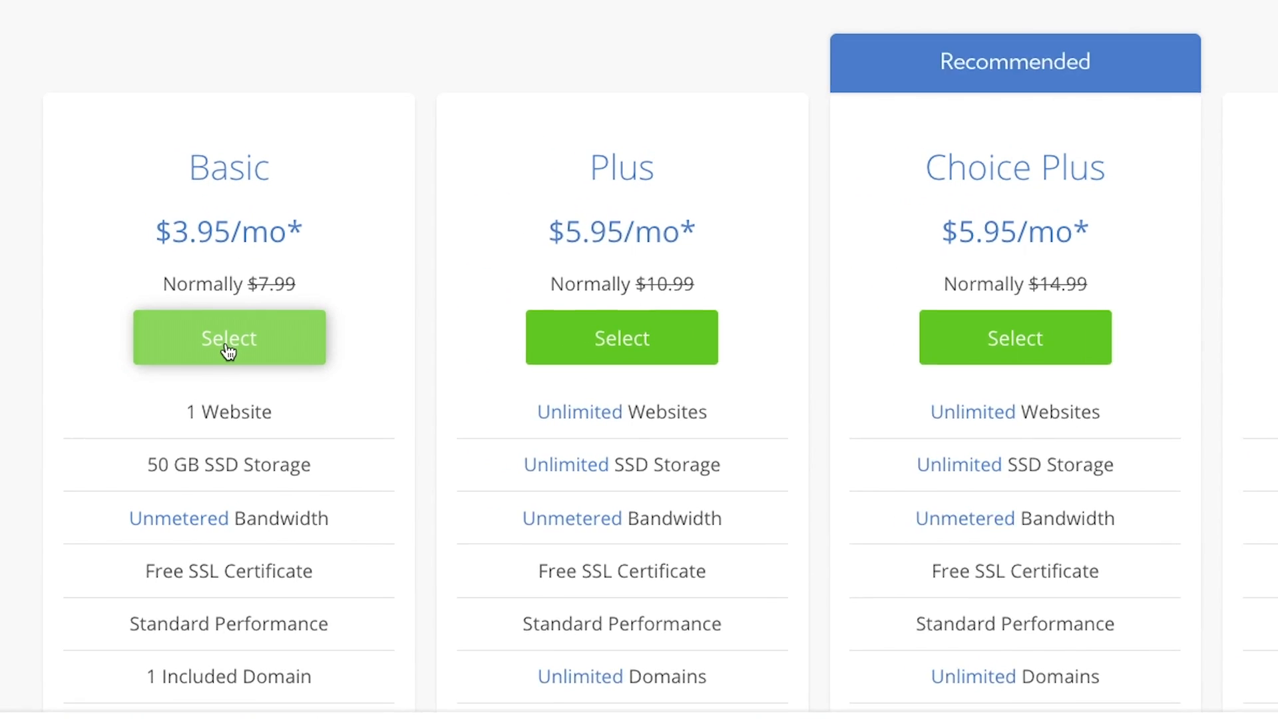
click(230, 336)
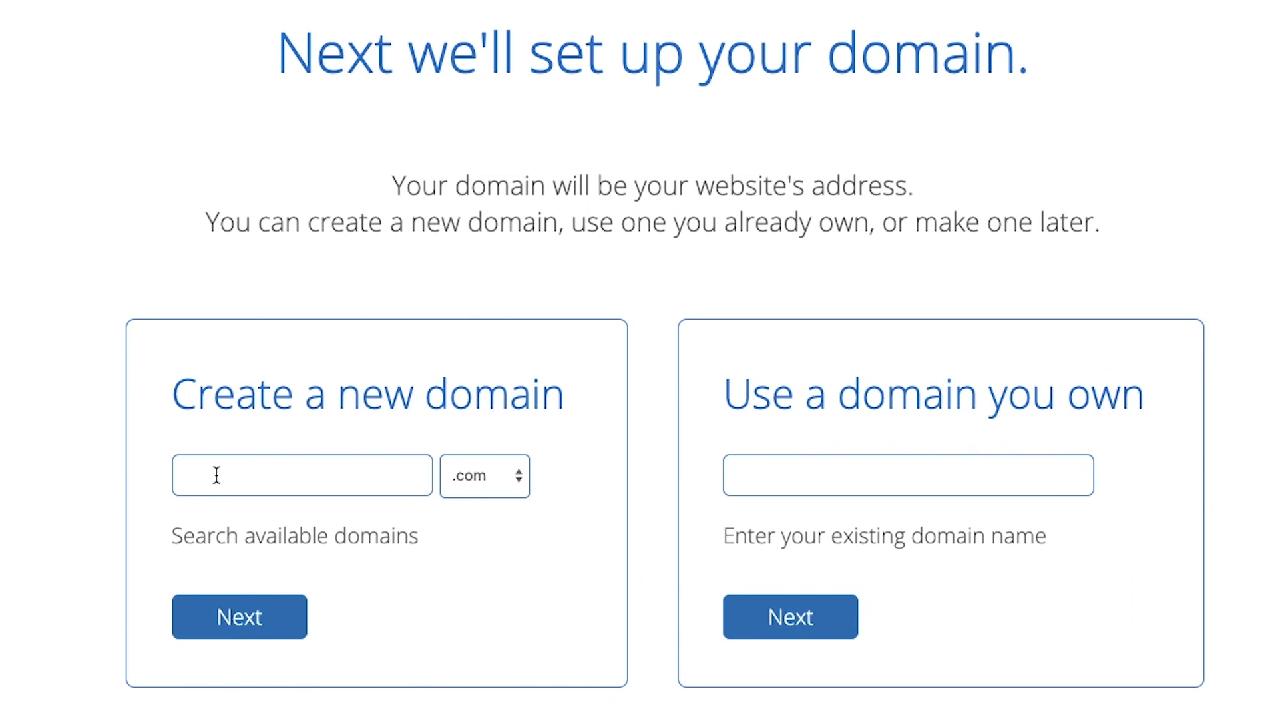
click(216, 475)
text(omegatemporaryserver)
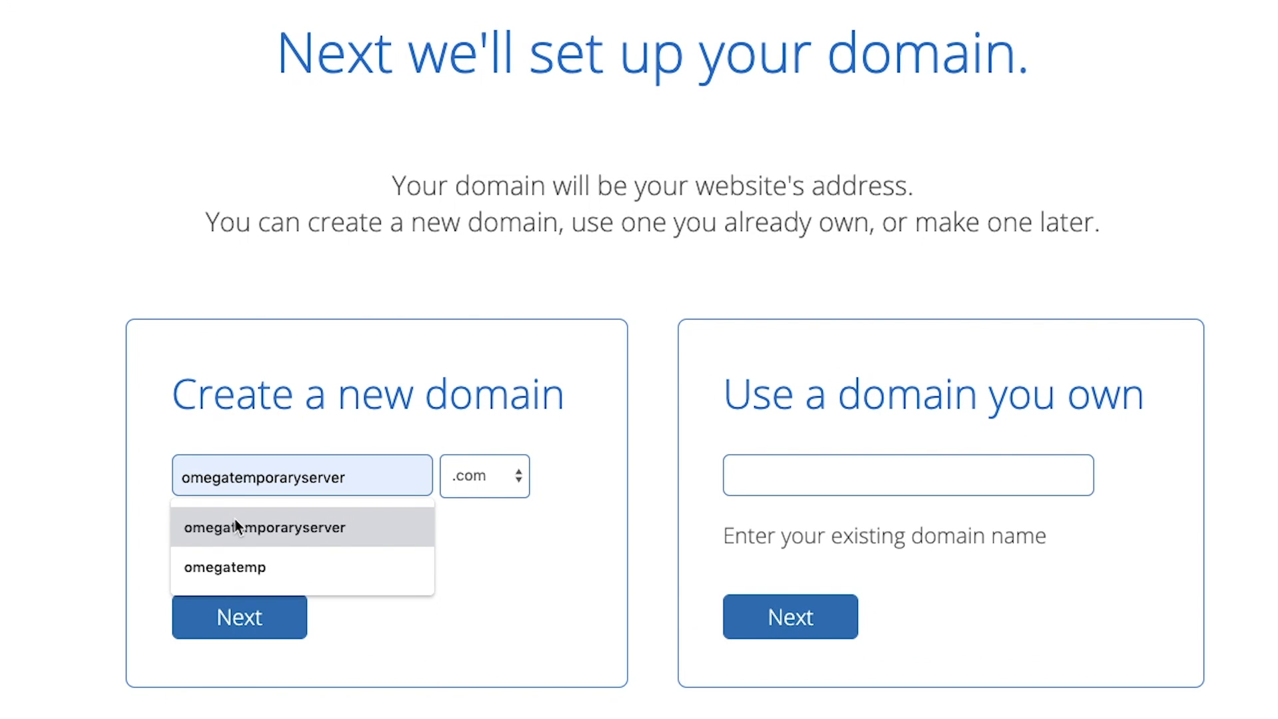
click(232, 524)
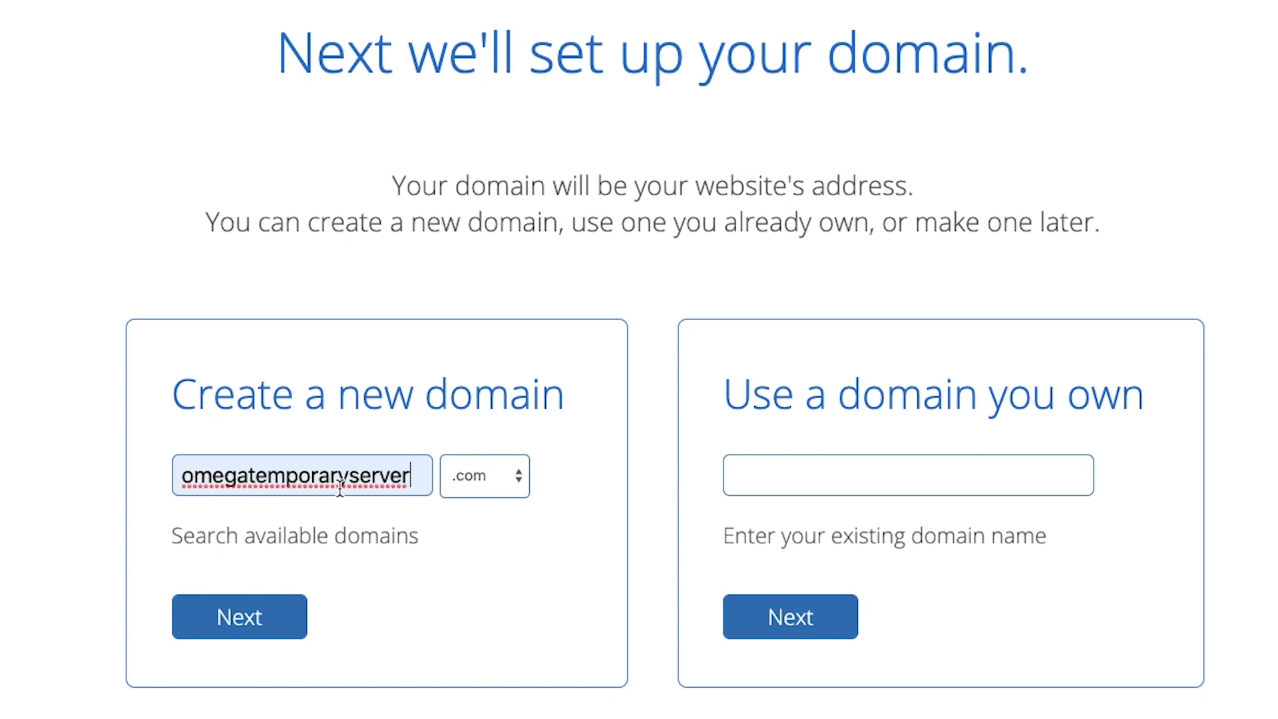
click(241, 626)
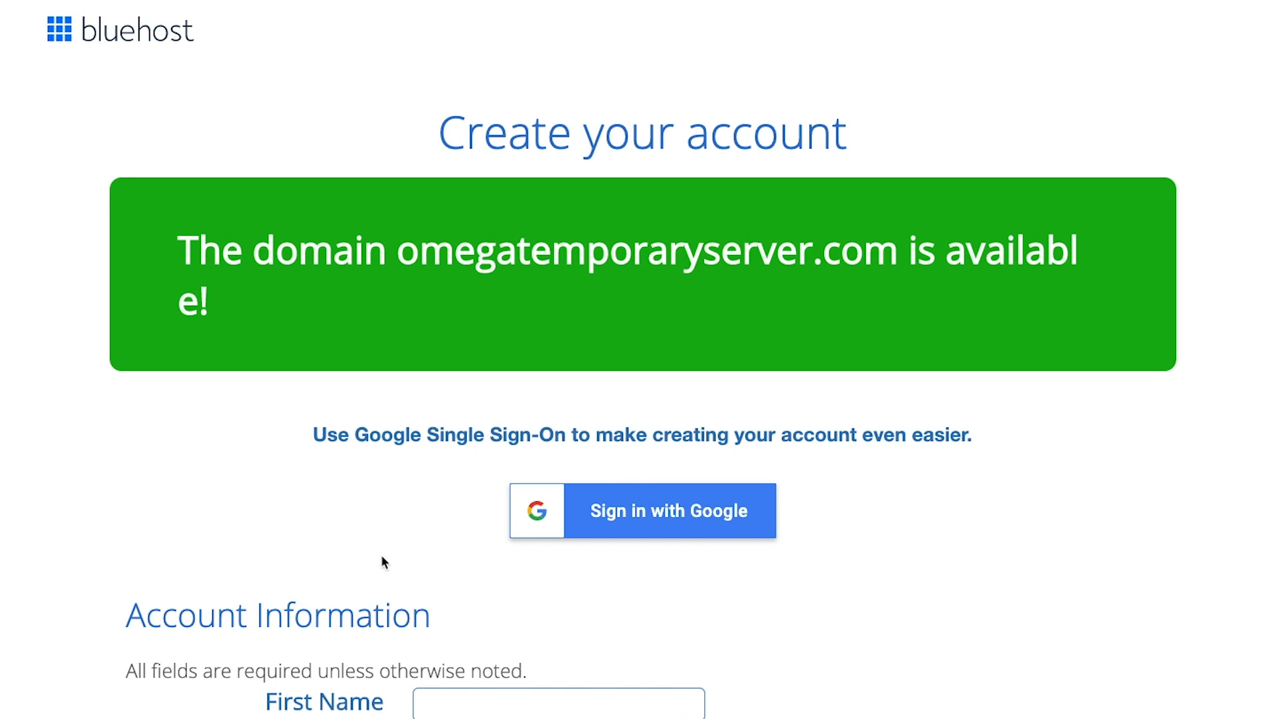
- Claim the special sign-up offer of $2.65/mo on the account creation page
scroll(417, 548, down, 1)
scroll(639, 537, down, 1)
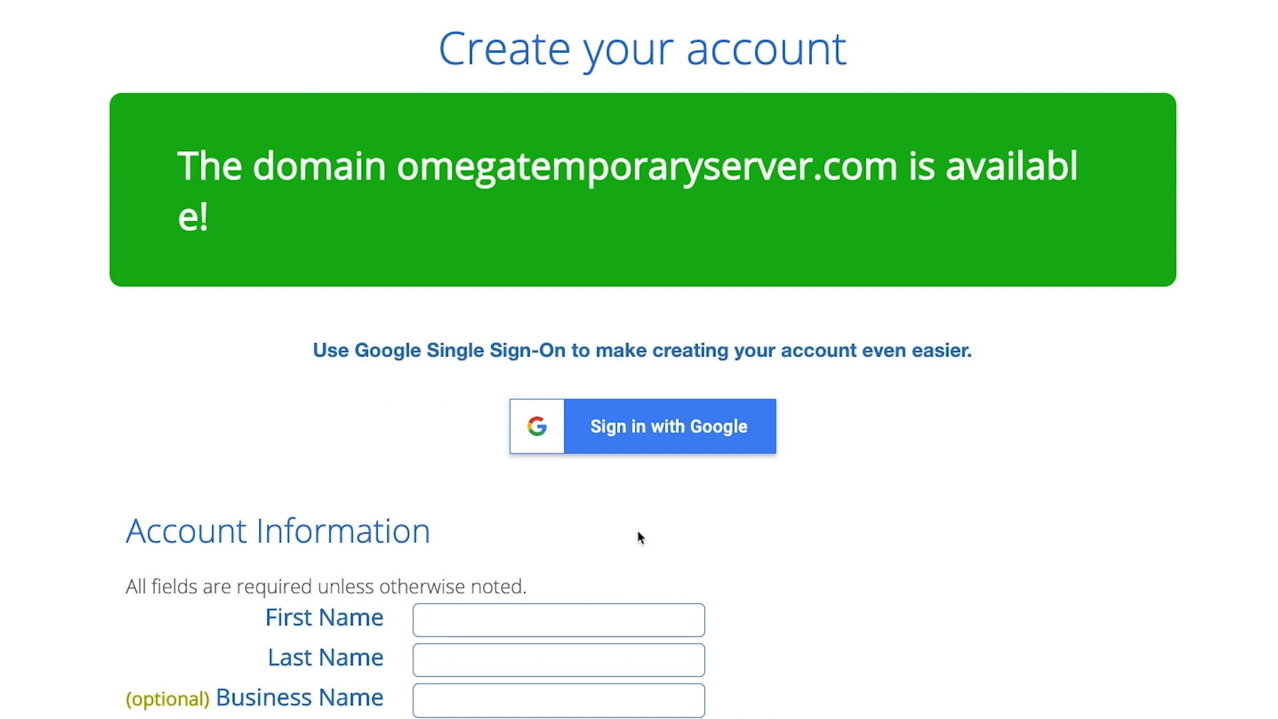
scroll(465, 619, down, 2)
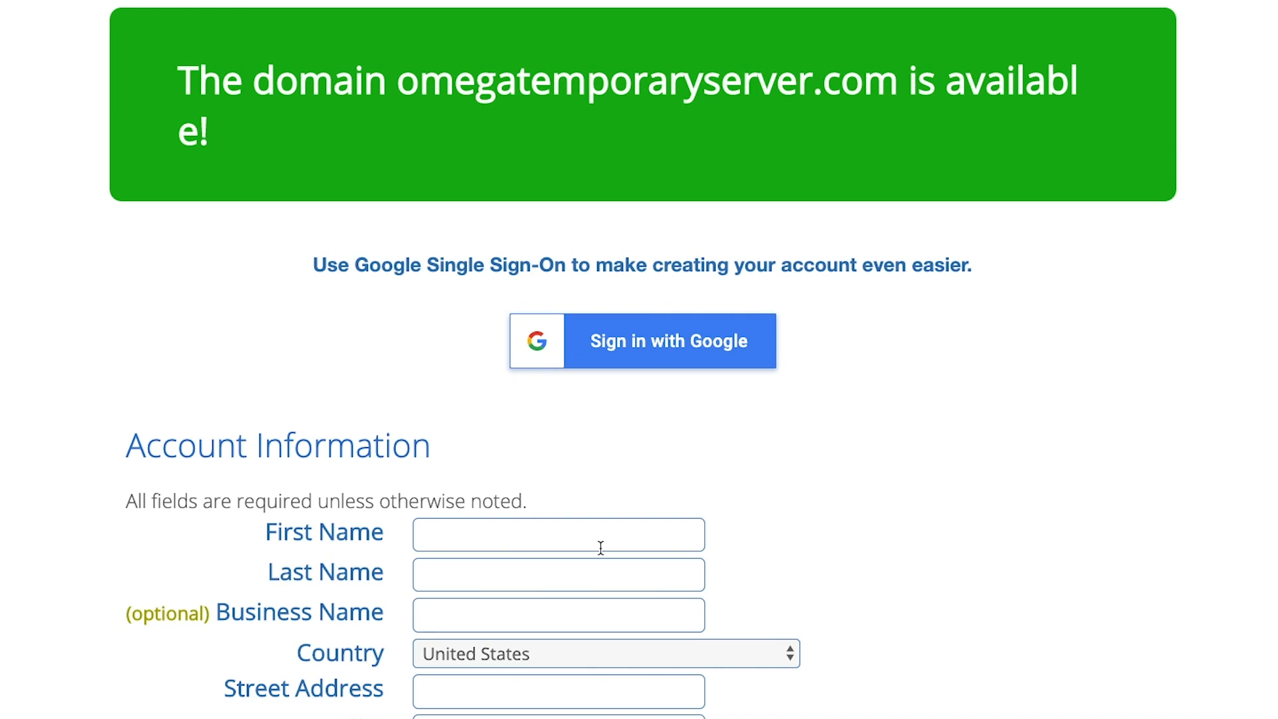
scroll(600, 547, down, 2)
scroll(756, 437, down, 1)
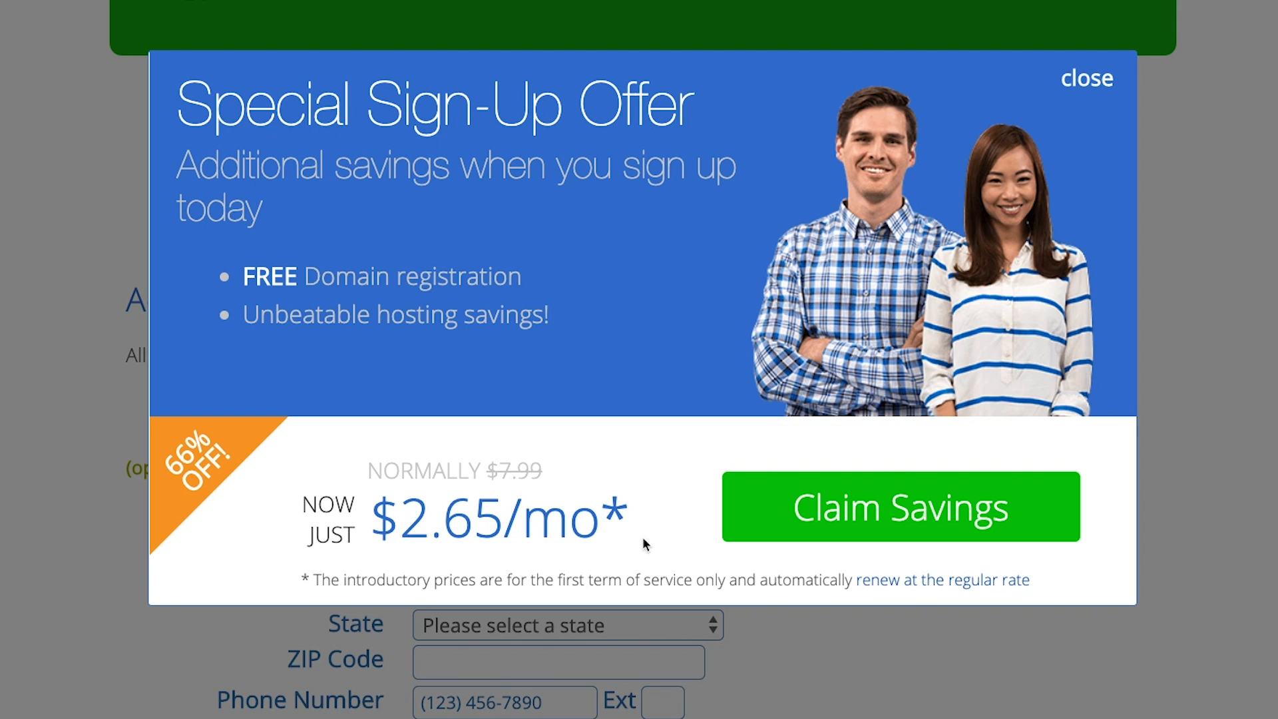
click(910, 518)
- Remove Domain Privacy + Protection, Codeguard Basic and SiteLock Security - Essential from the package extras
scroll(878, 333, down, 10)
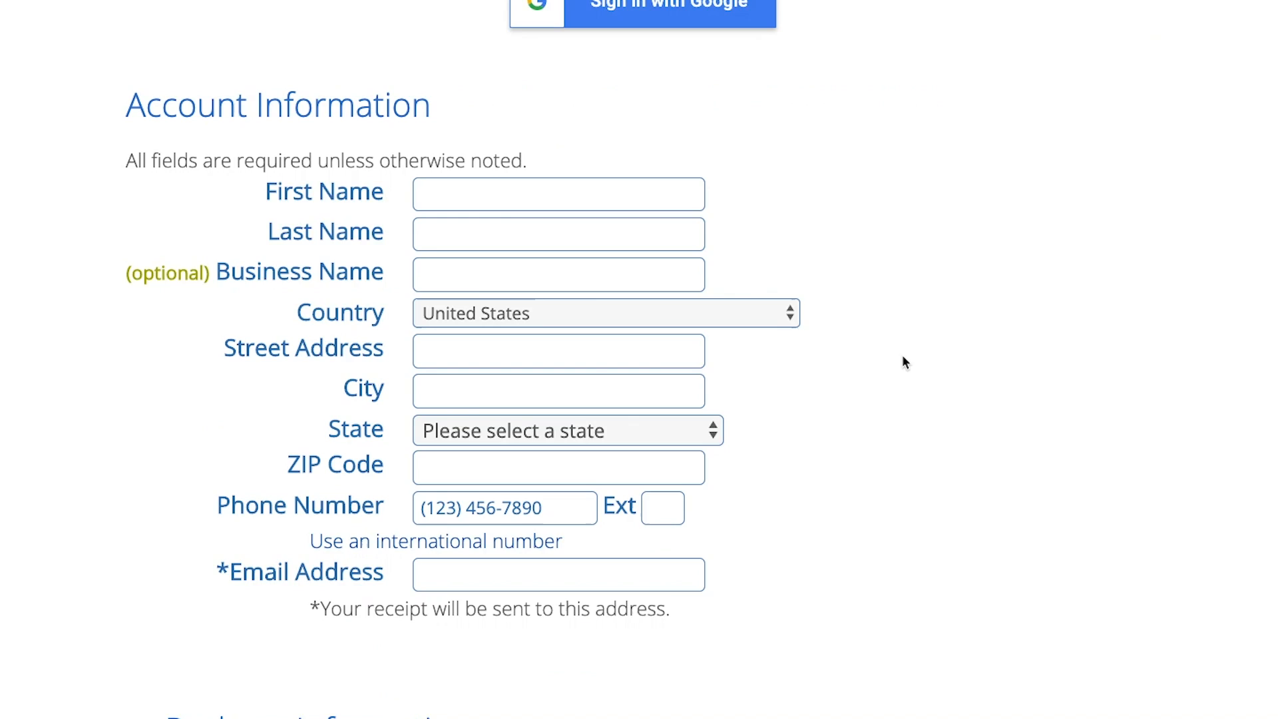
scroll(905, 356, down, 4)
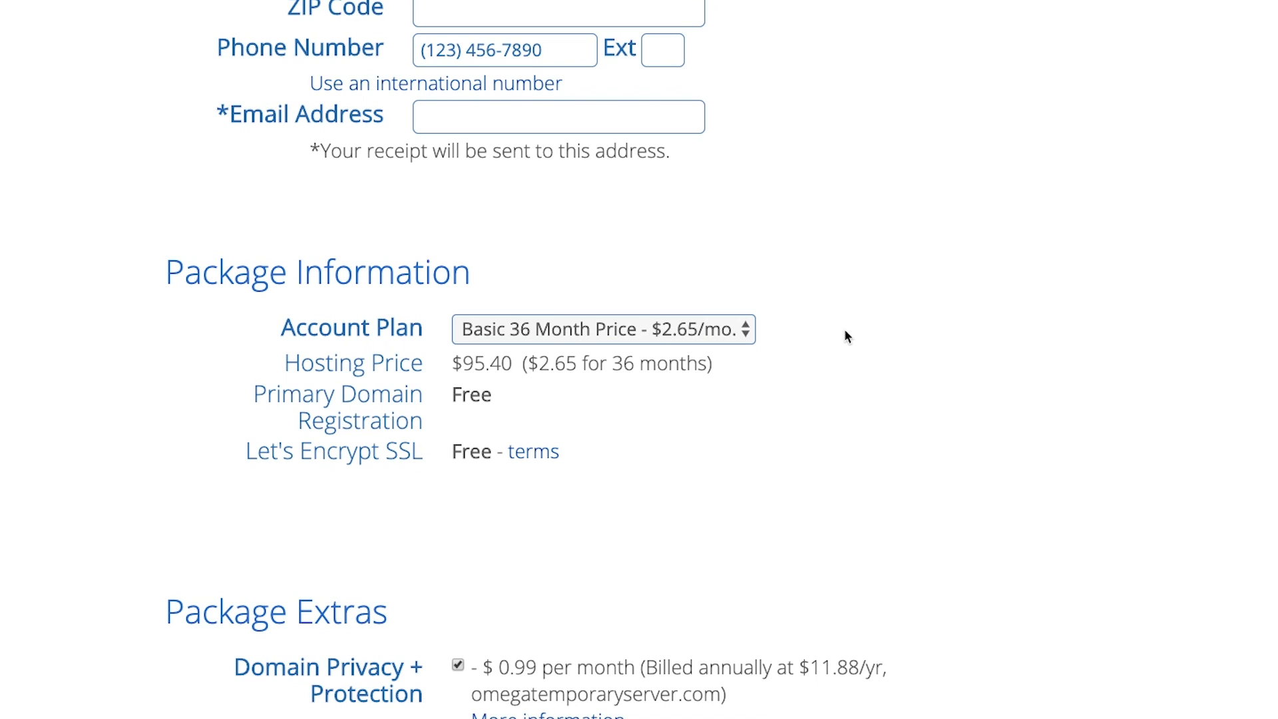
scroll(845, 335, down, 1)
scroll(844, 329, down, 2)
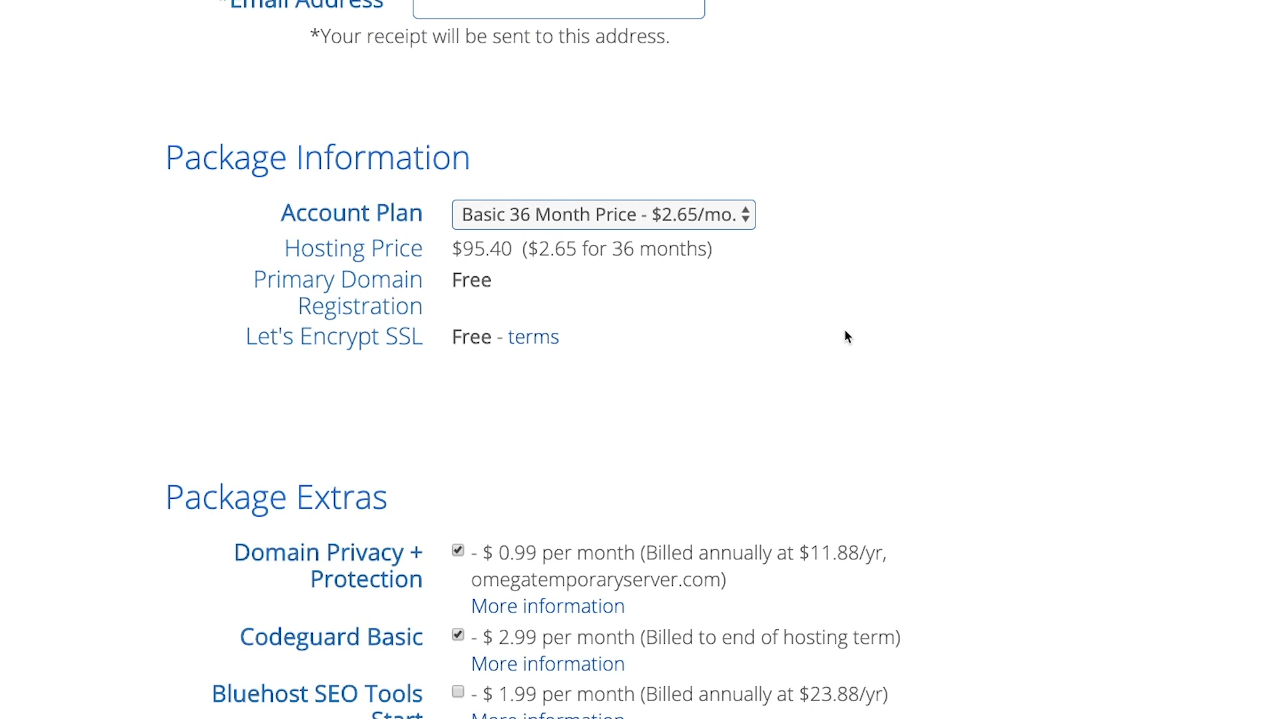
scroll(844, 328, down, 4)
click(458, 304)
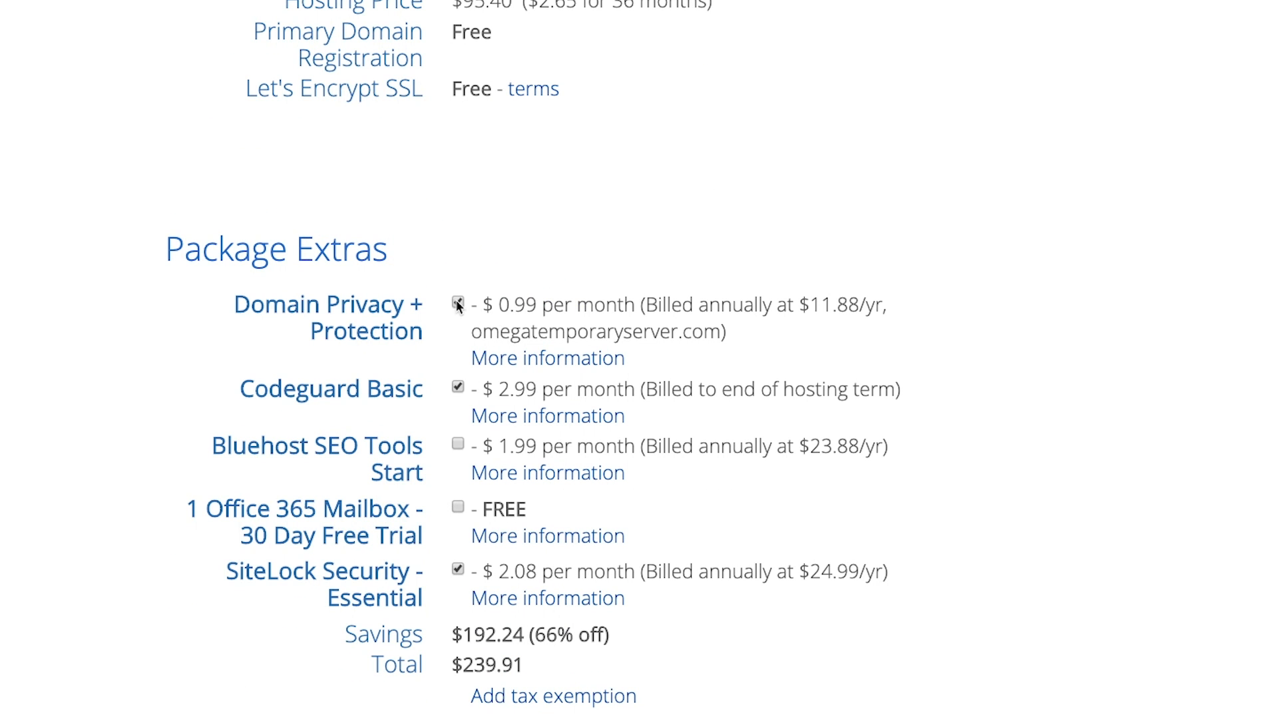
click(835, 542)
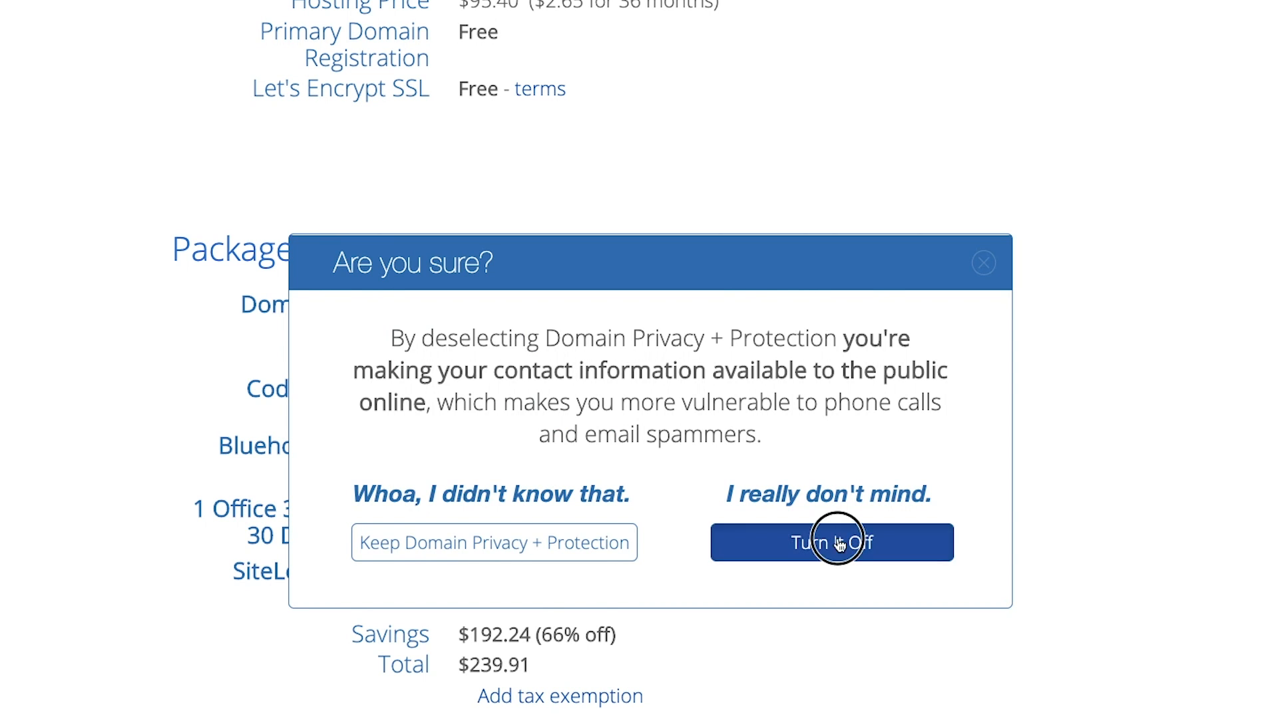
click(458, 386)
click(458, 569)
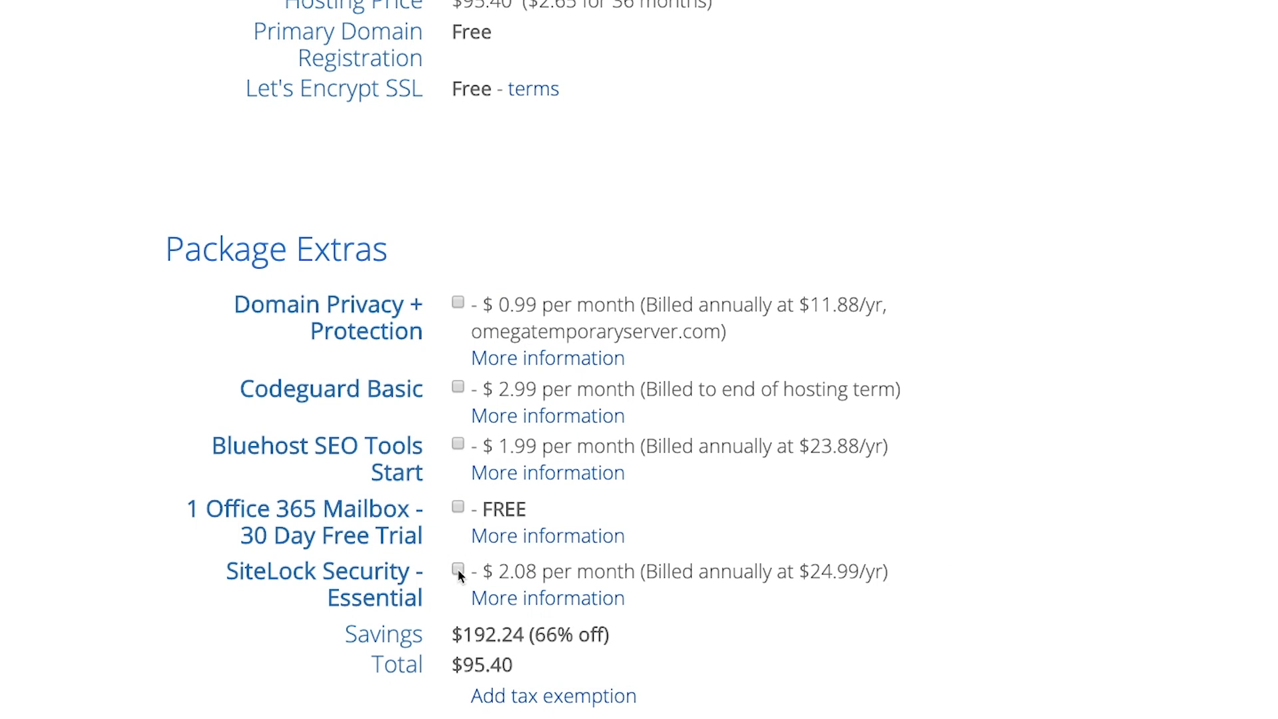
- Agree to the Terms of Service, Cancellation Policy and Privacy Policy below the payment information
scroll(889, 465, down, 12)
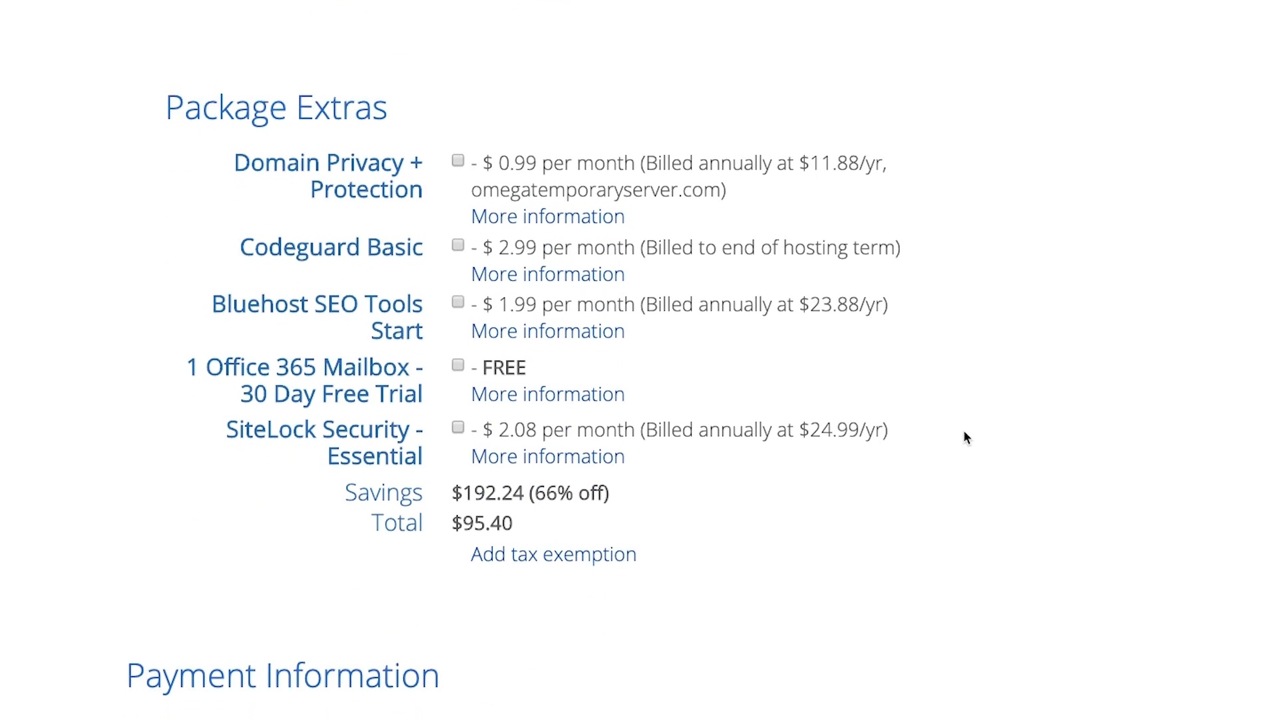
scroll(916, 244, down, 3)
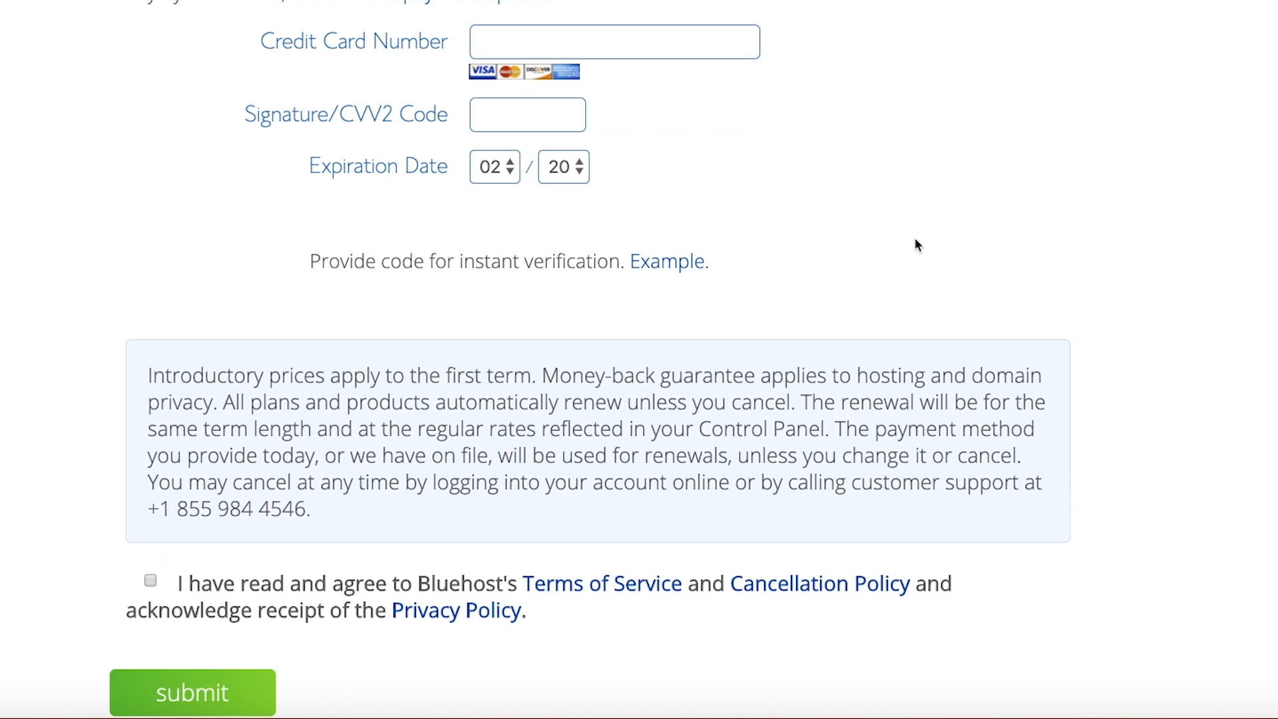
click(150, 581)
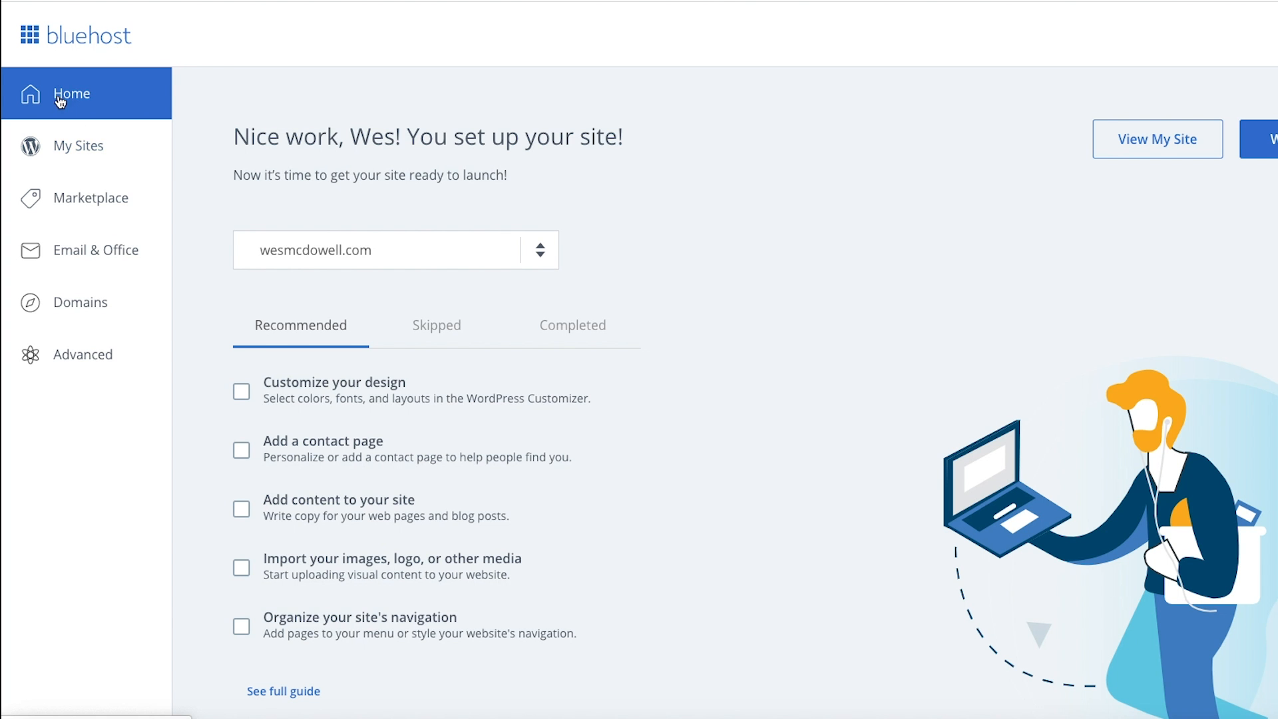
- Create a WordPress site named Omega Window Cleaning in the omegastaging directory with the suggested plugins, and log in to it
click(75, 153)
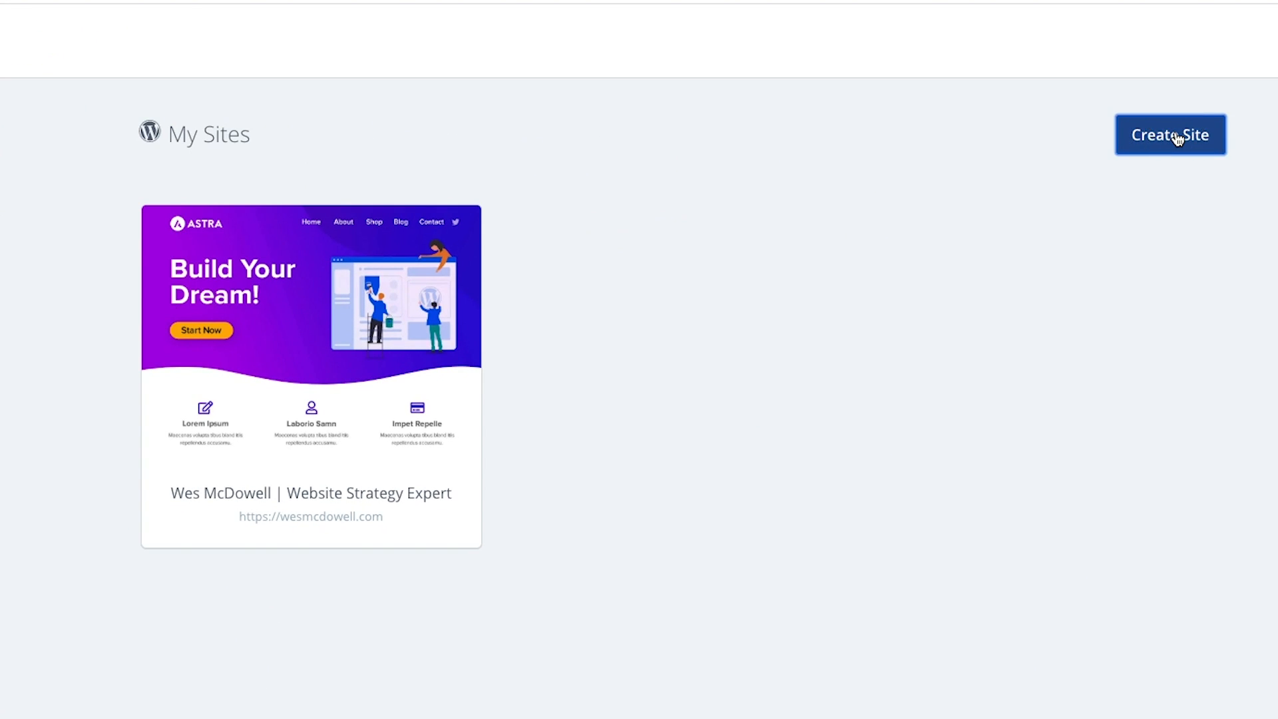
click(1177, 136)
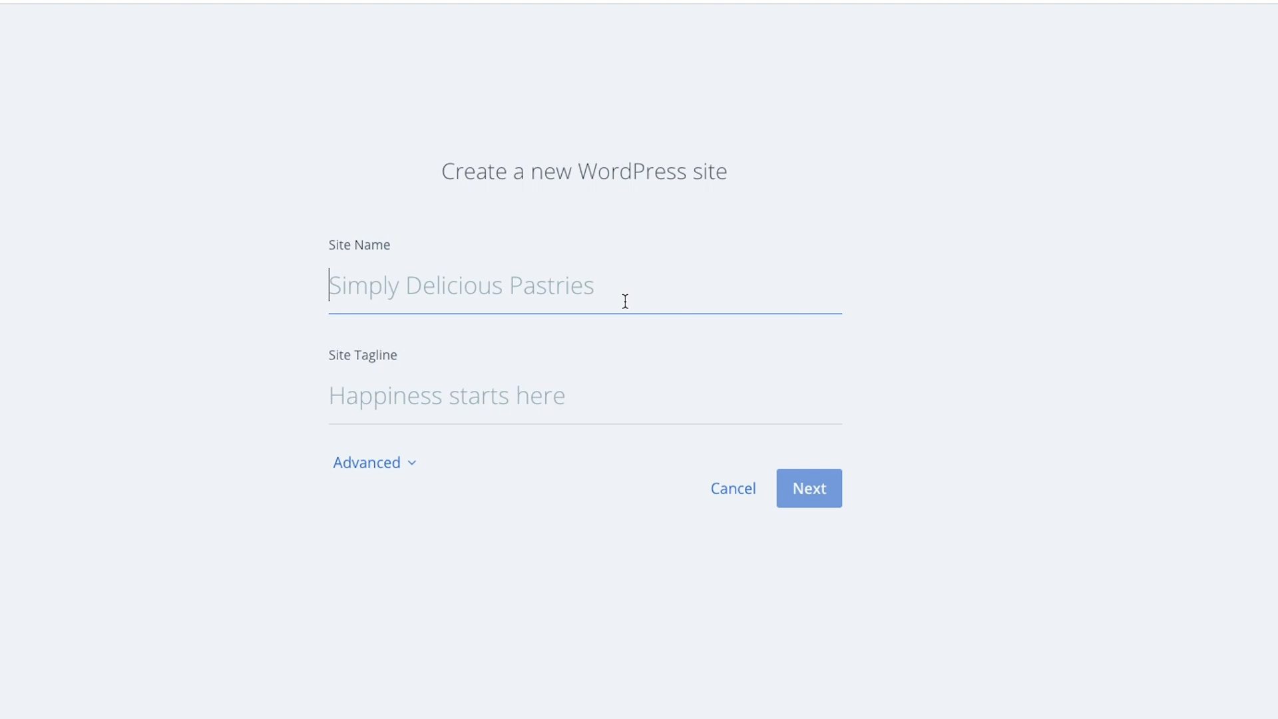
text(Omega Window Cleaning)
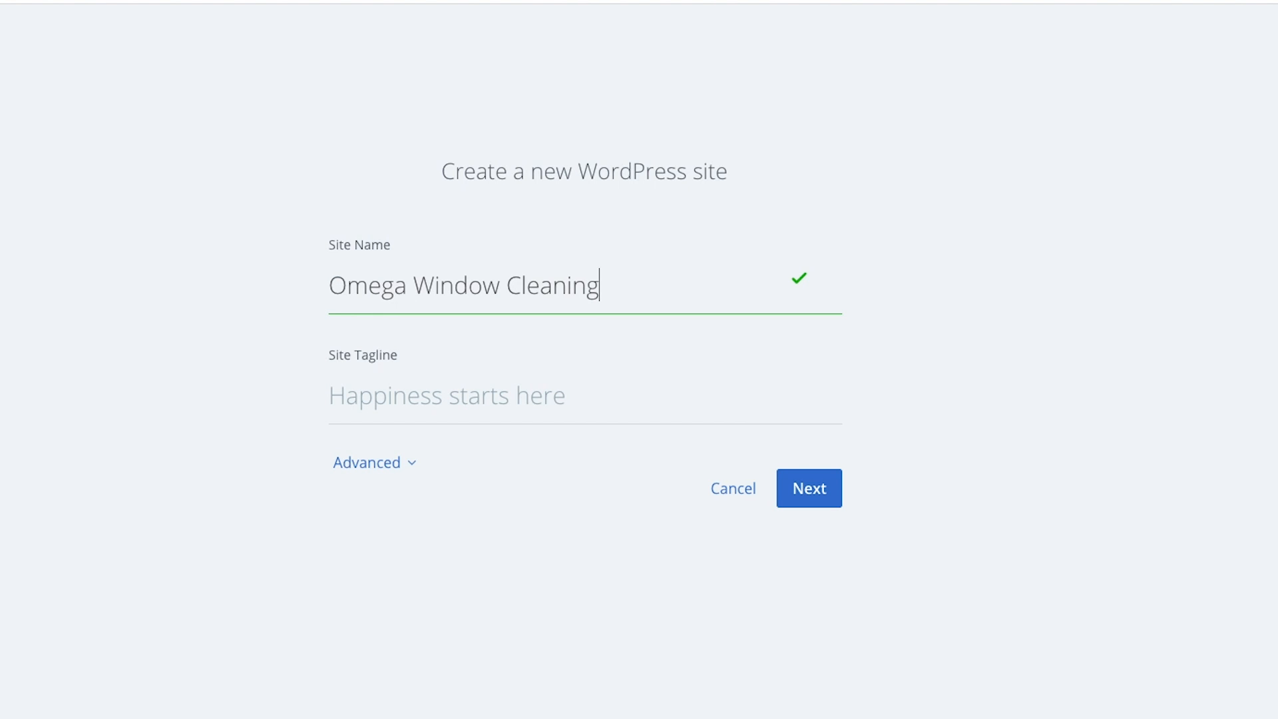
click(807, 496)
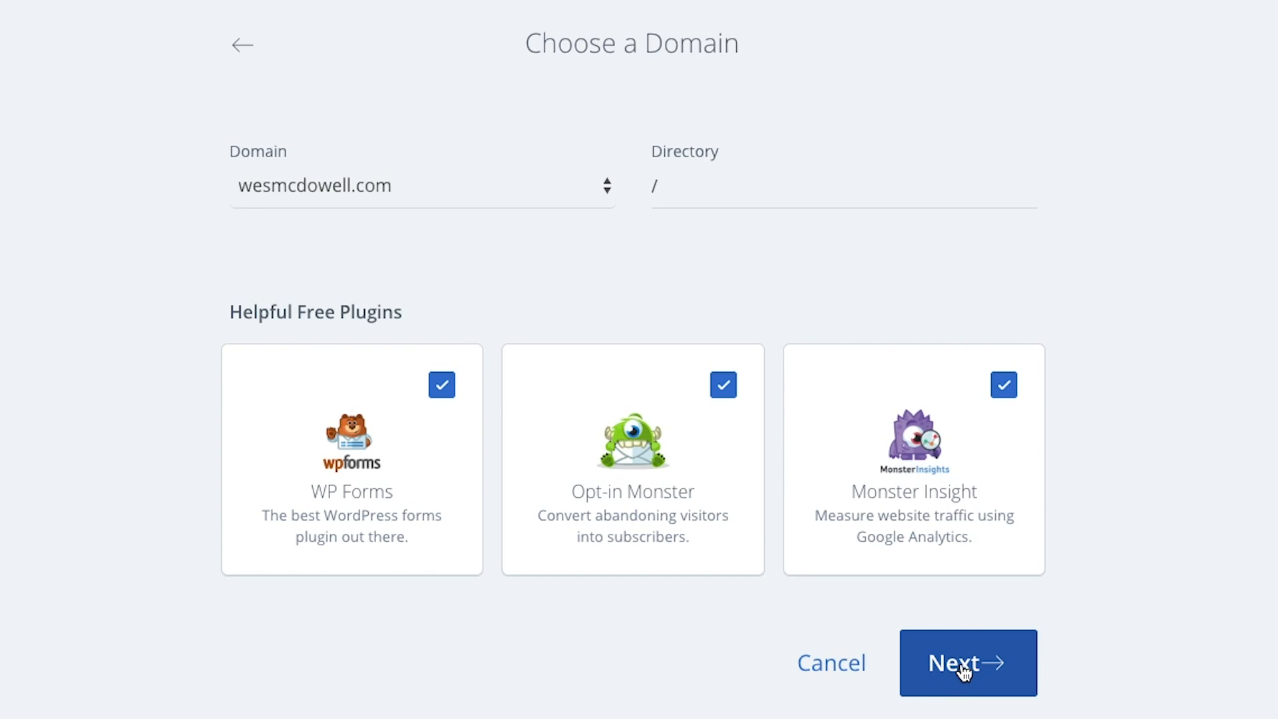
click(963, 671)
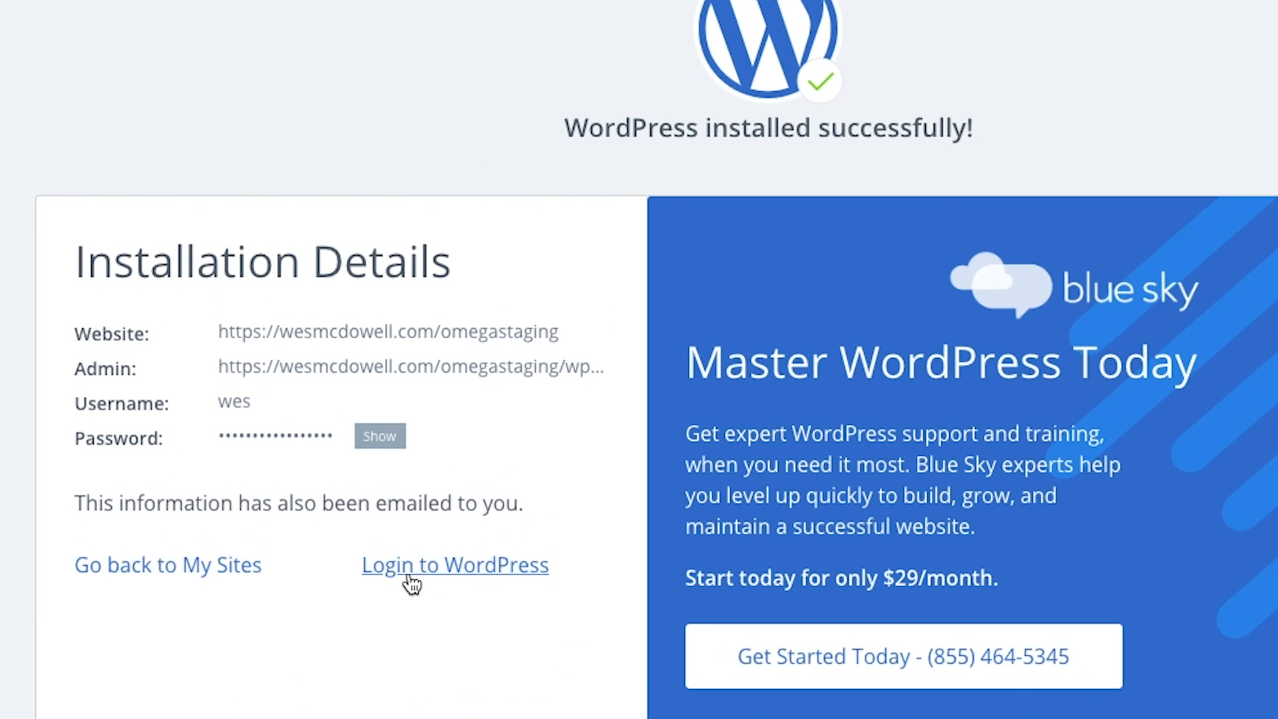
click(408, 580)
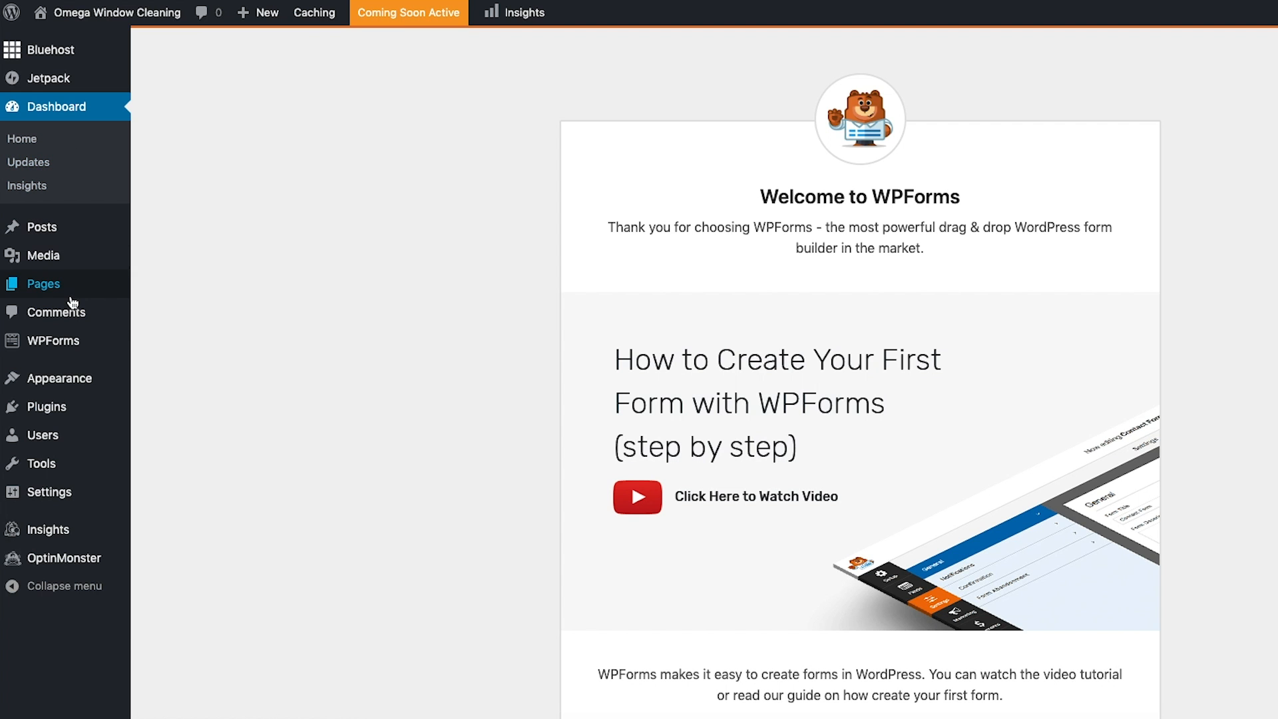
- Find the Elementor Page Builder plugin by searching for "elementor", then install and activate it
mouse_move(38, 412)
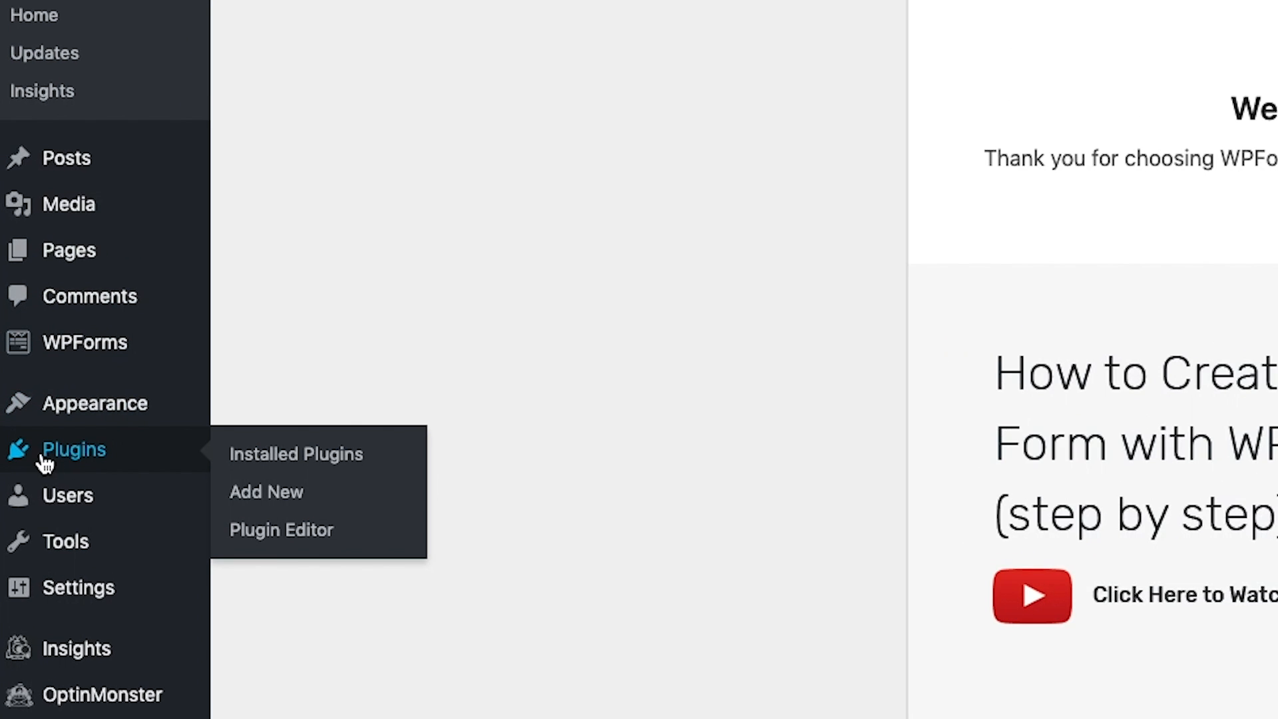
click(270, 500)
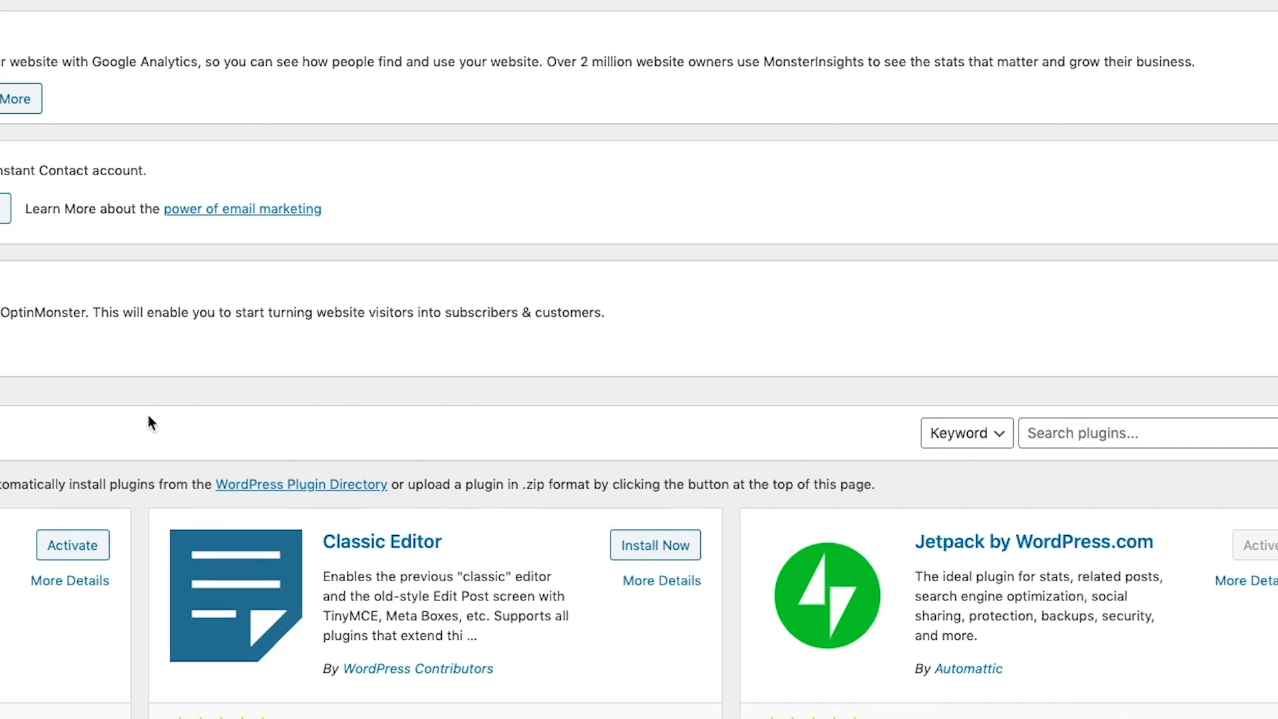
click(1118, 438)
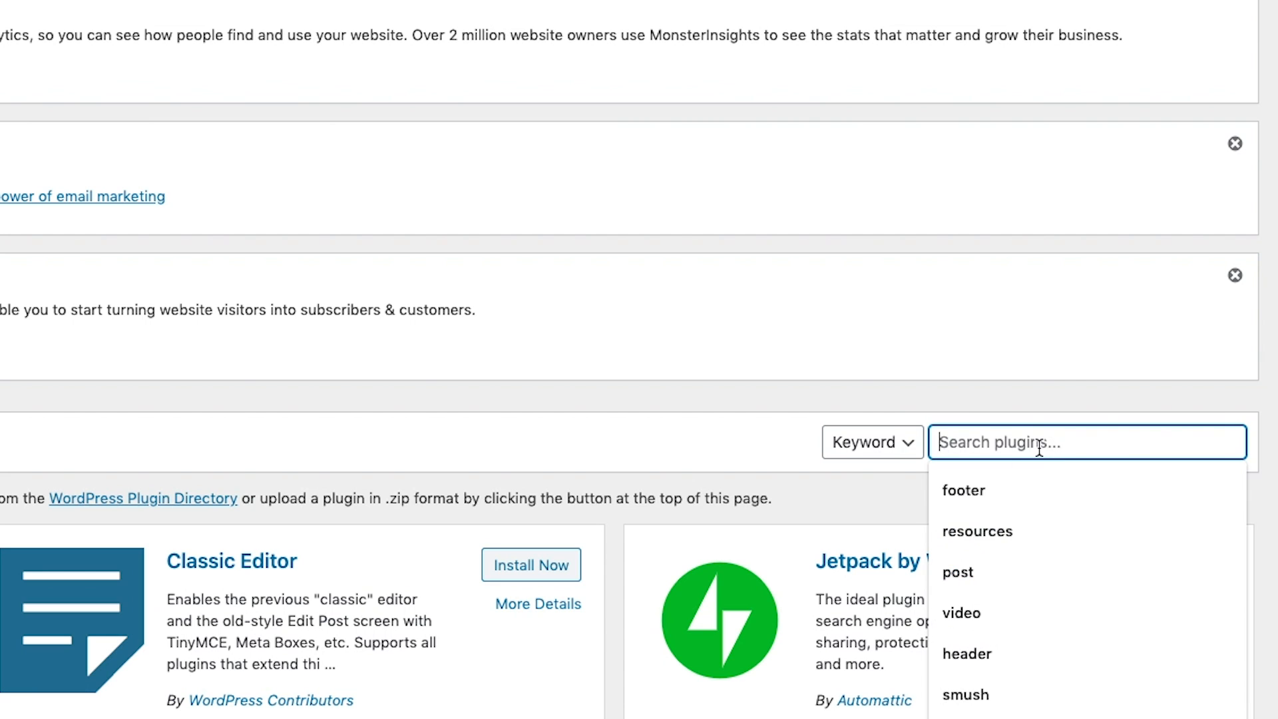
text(elementor)
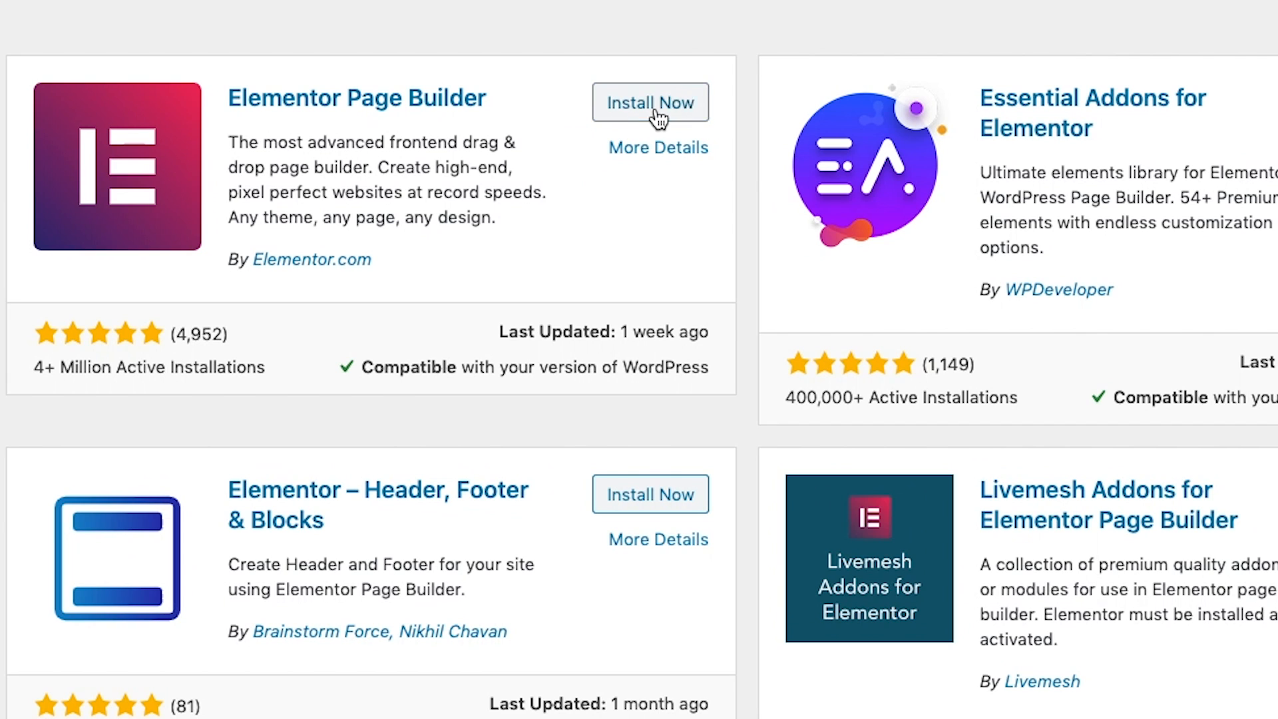
click(659, 118)
click(670, 116)
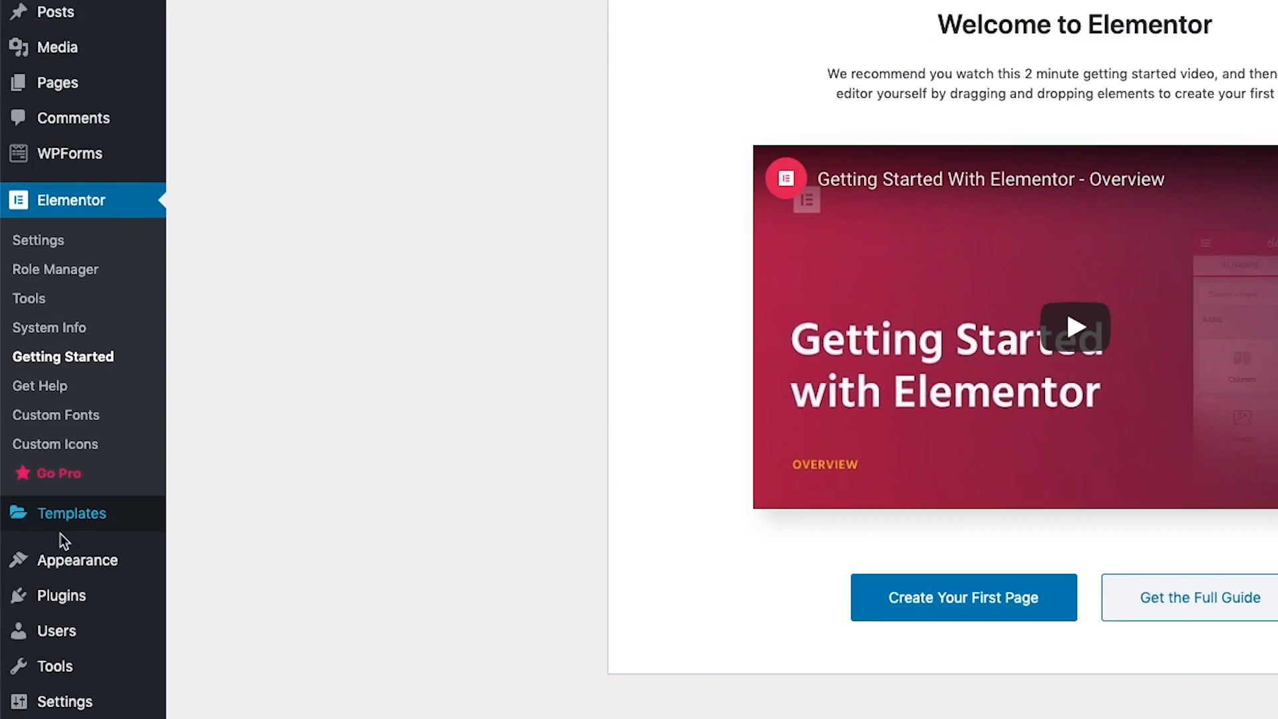
- Search the new themes for "astra" and install the Astra theme
mouse_move(63, 562)
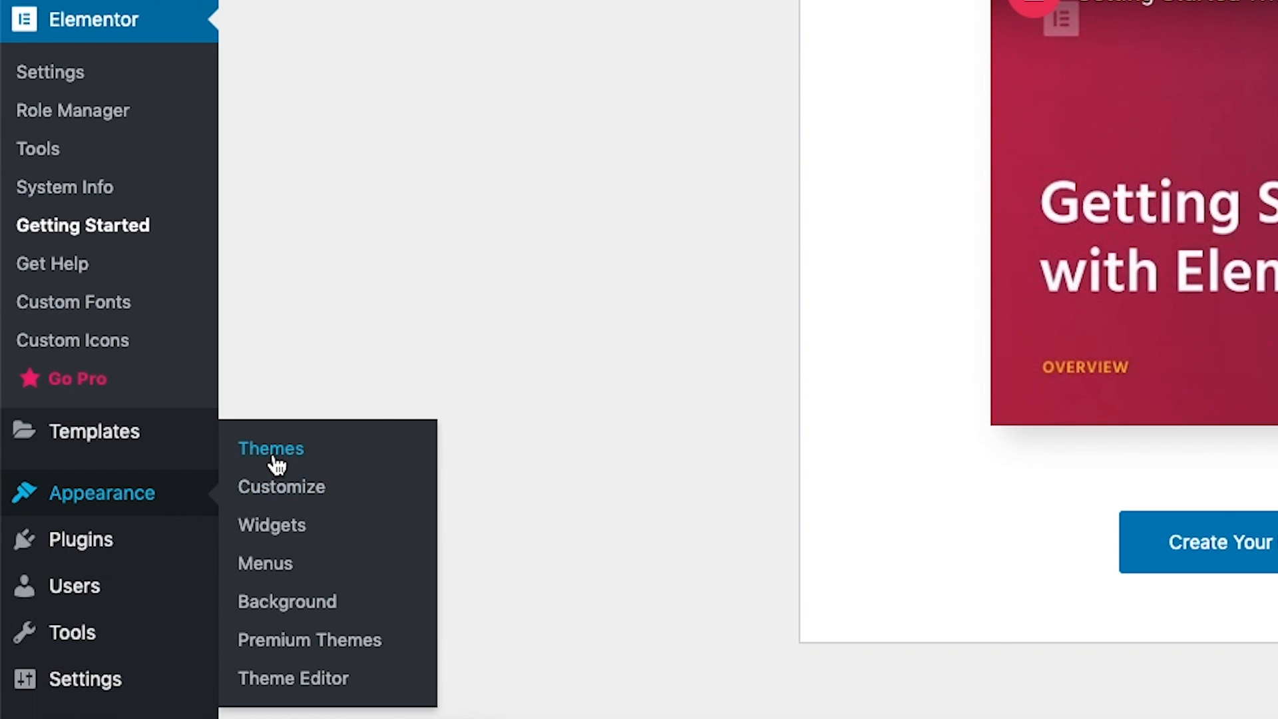
click(276, 459)
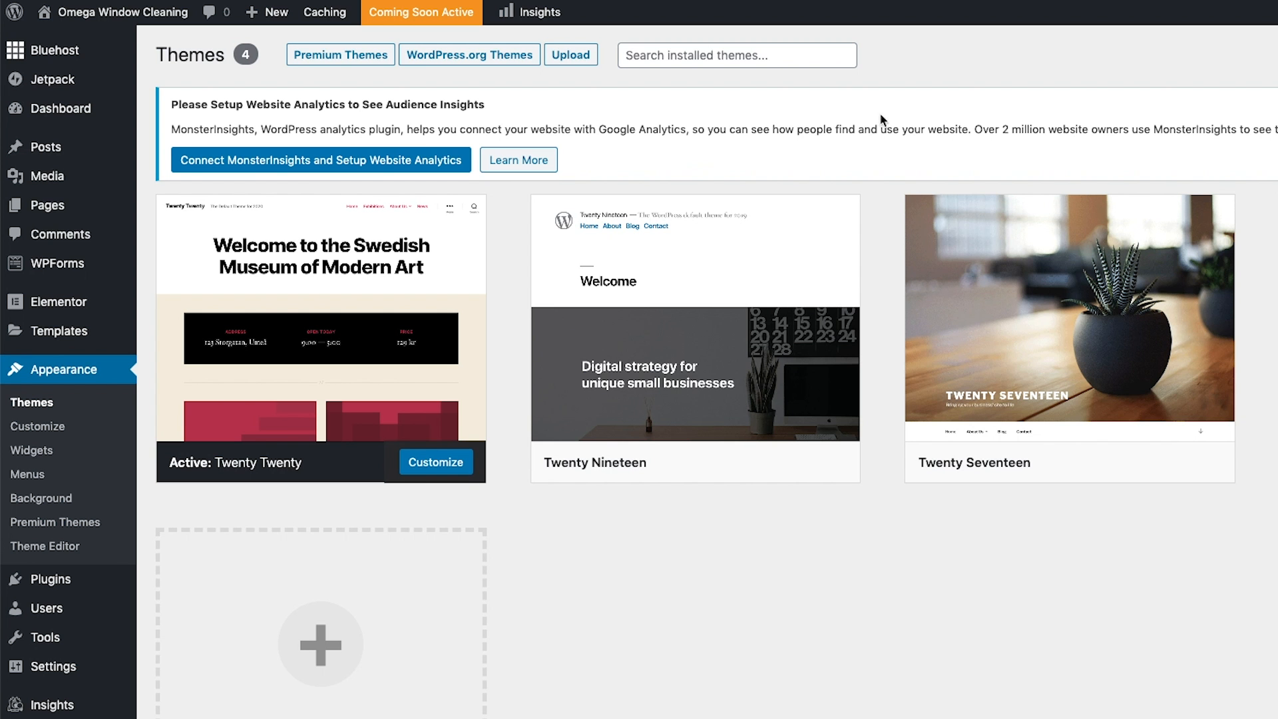
scroll(878, 141, down, 3)
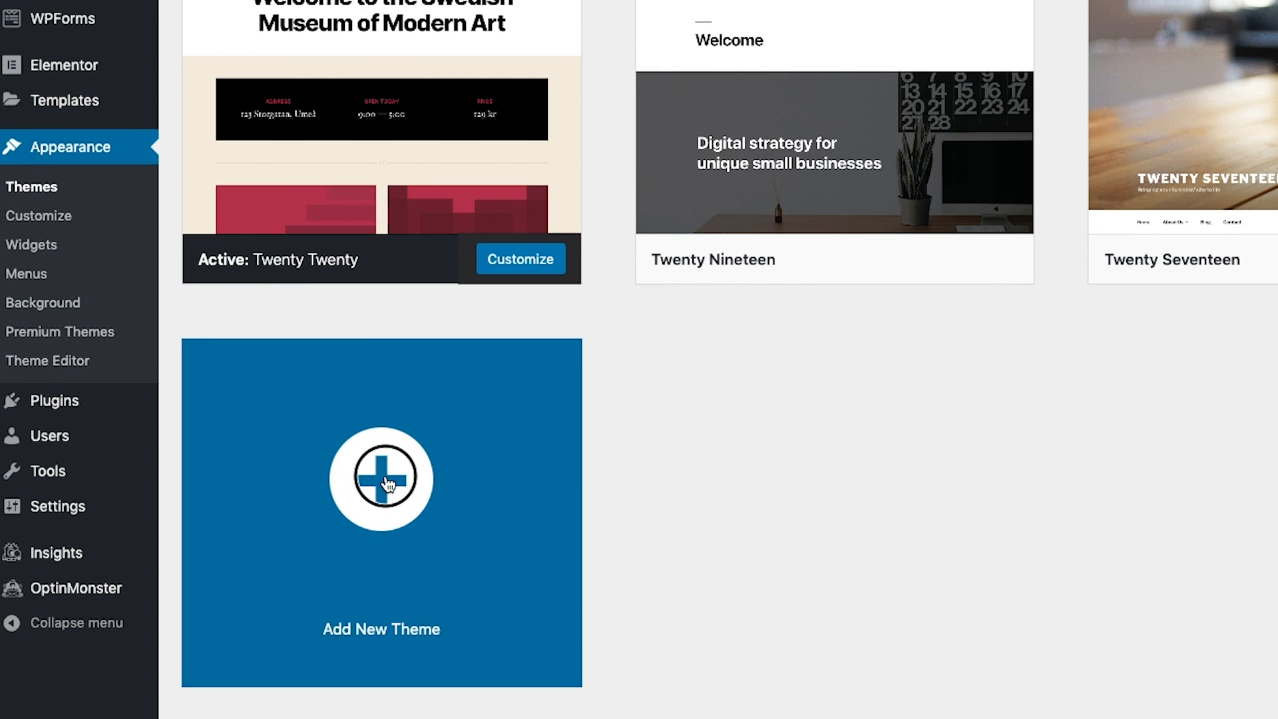
click(345, 638)
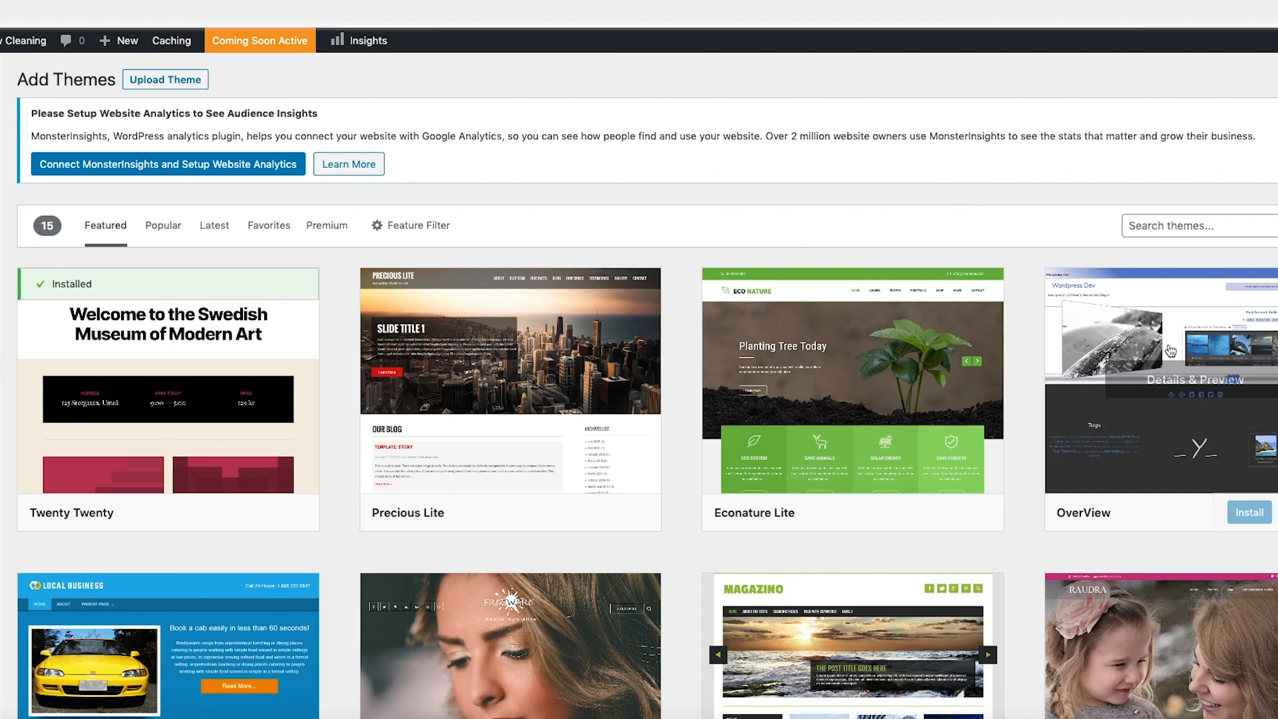
click(1158, 226)
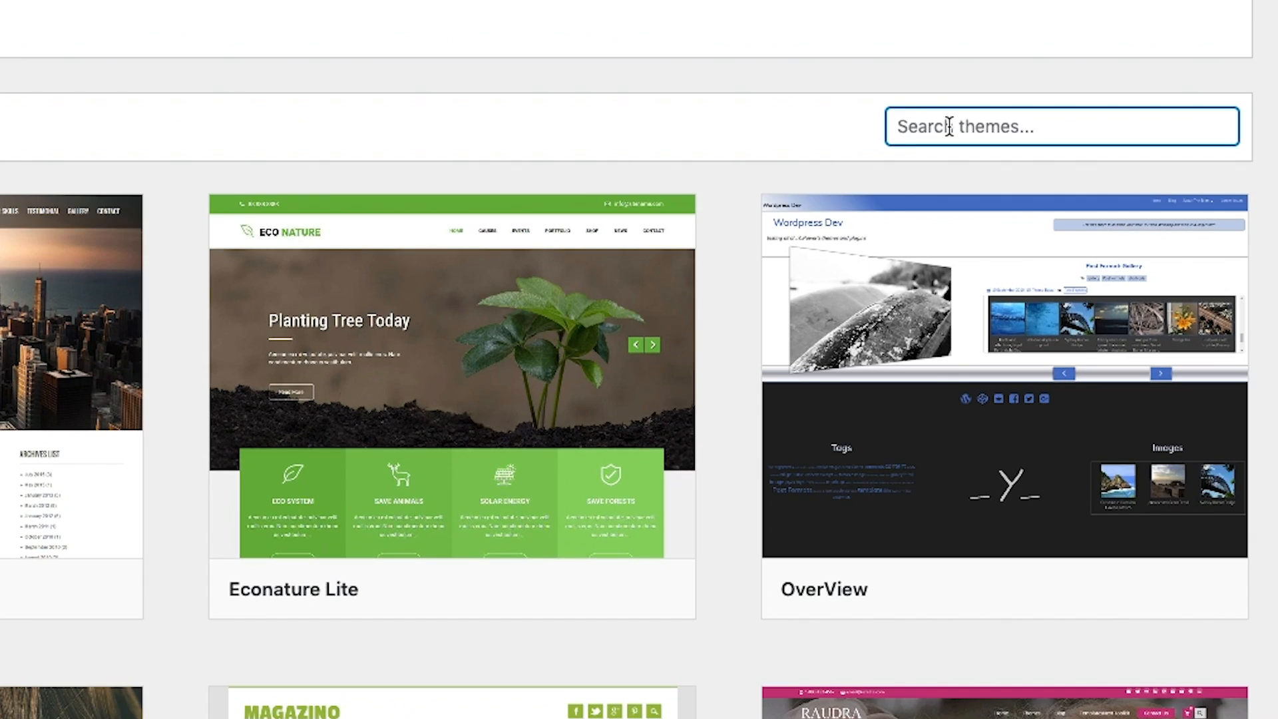
text(astra)
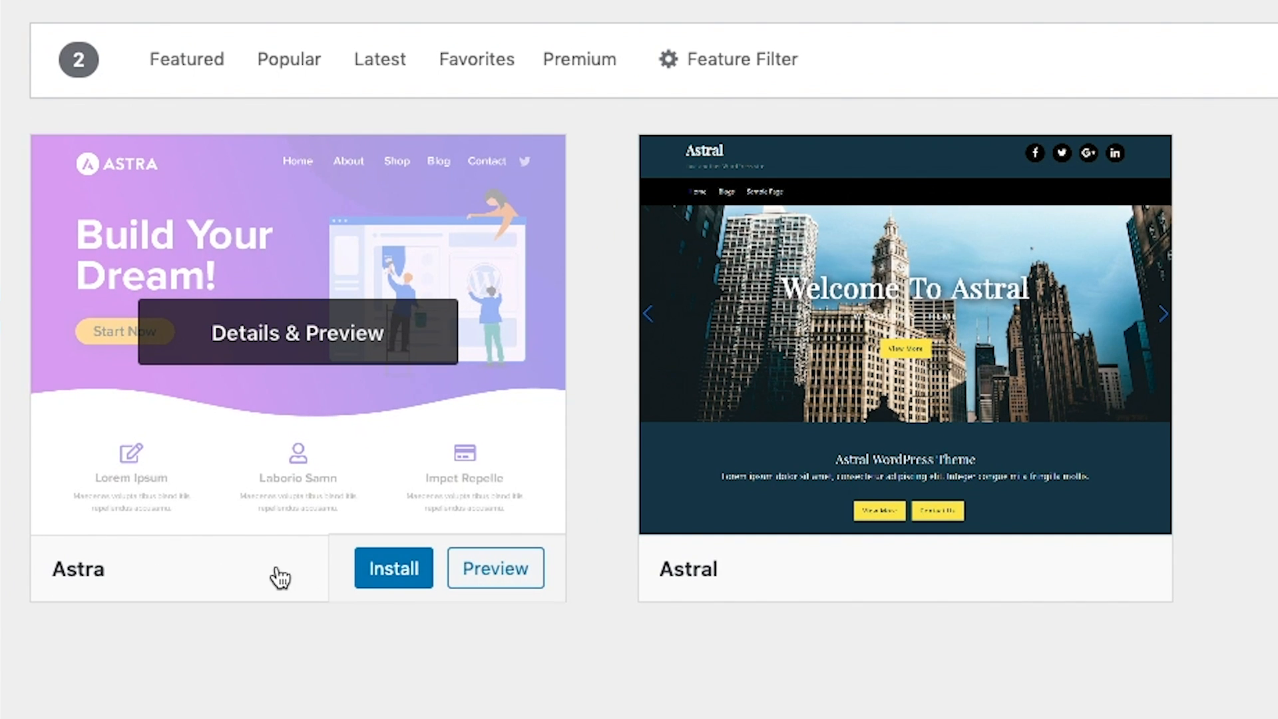
click(392, 568)
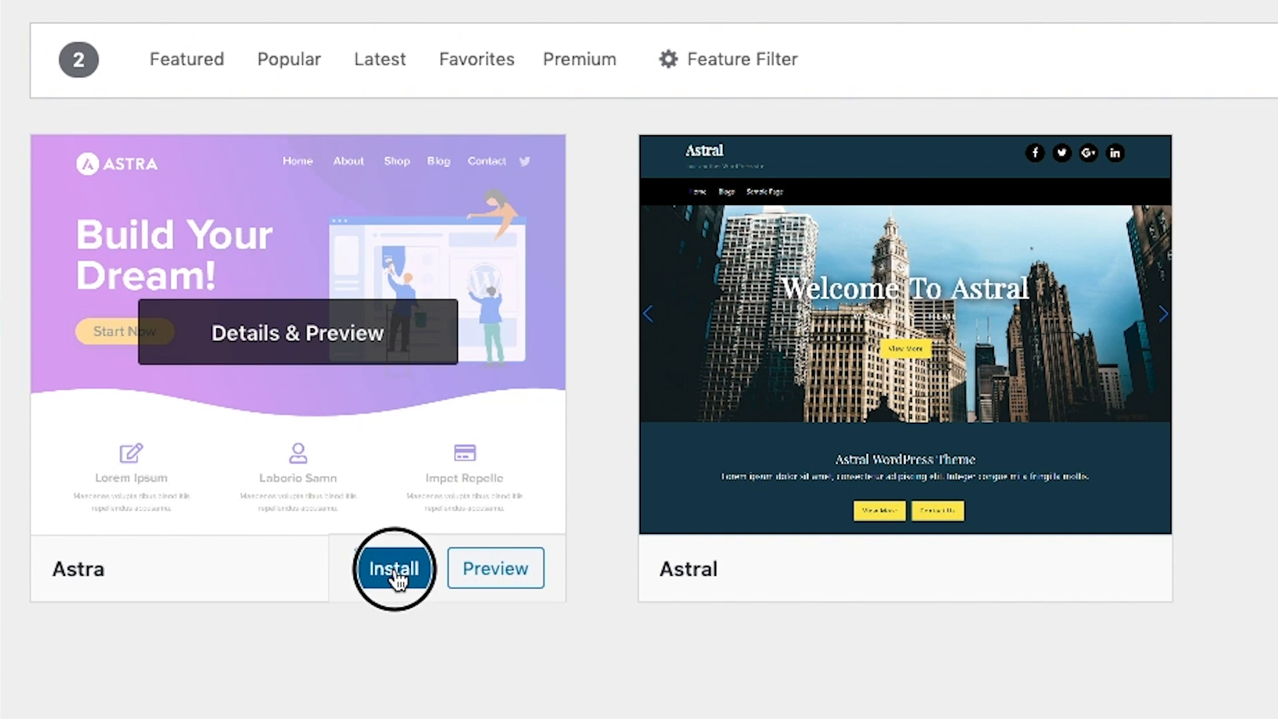
- Activate the installed Astra theme
click(345, 577)
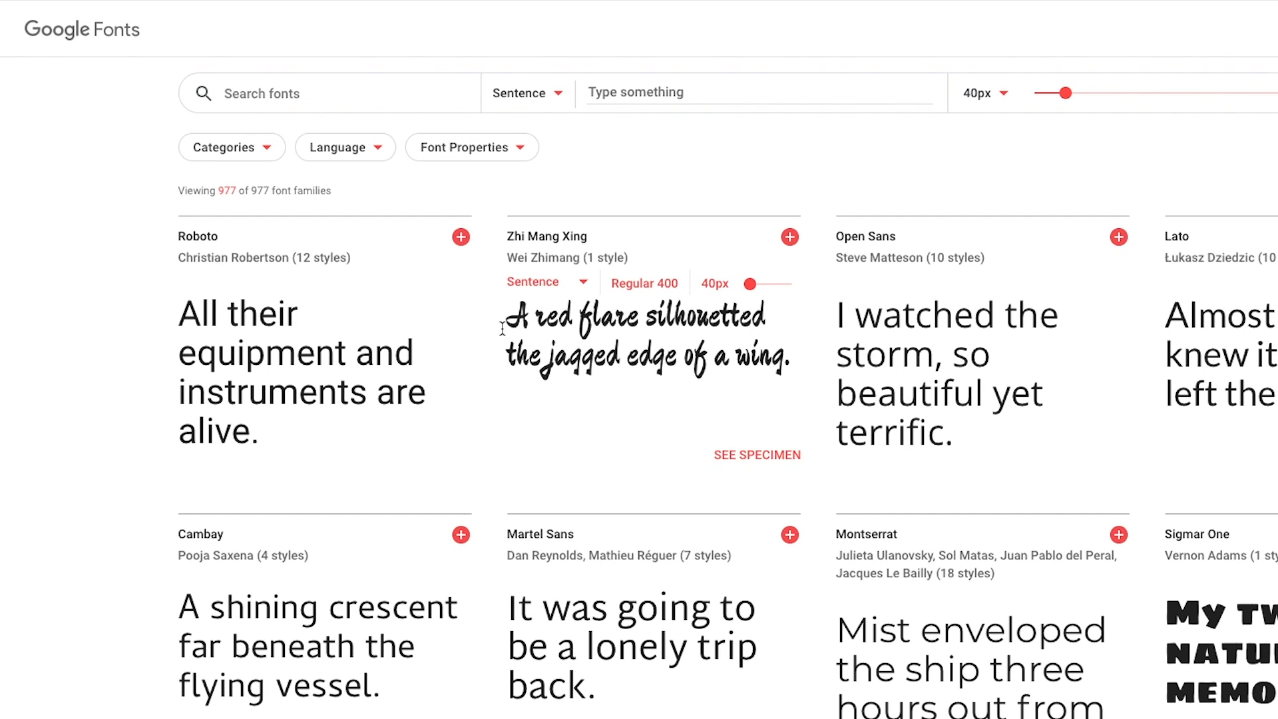
- Switch to Google Fonts, browse the font catalog and search it for "montse"
scroll(639, 400, down, 20)
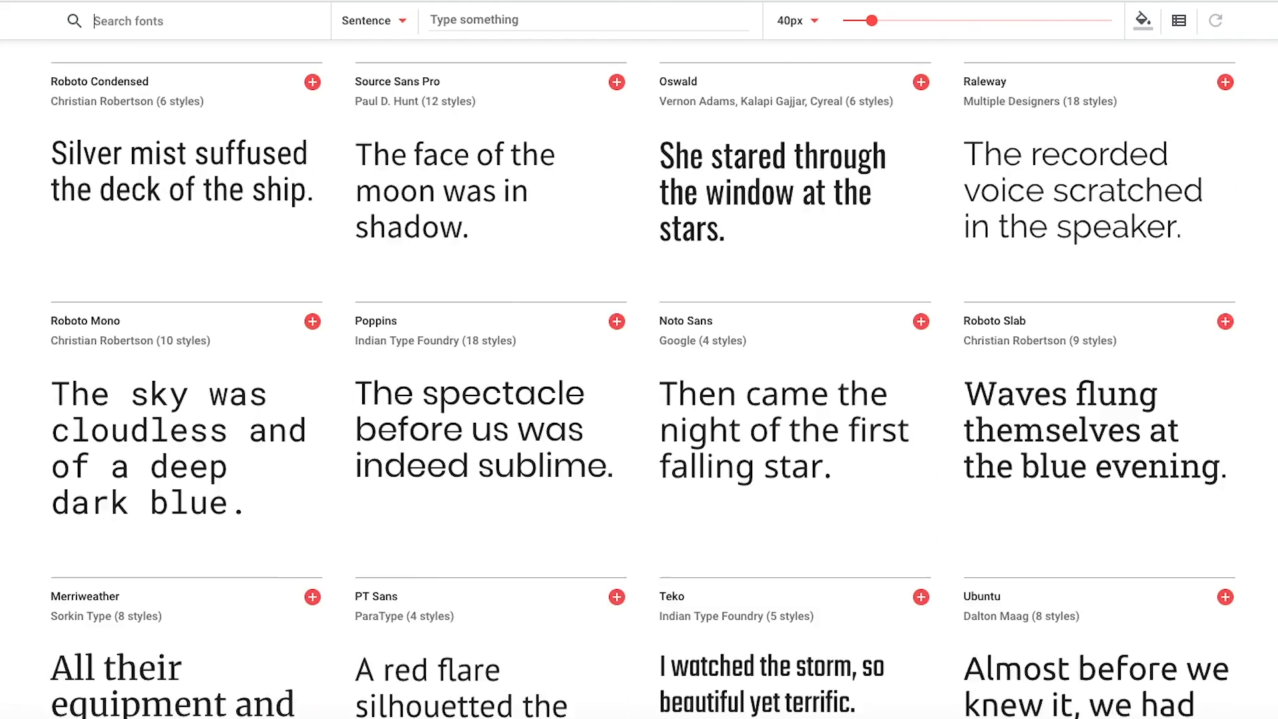
scroll(639, 399, up, 20)
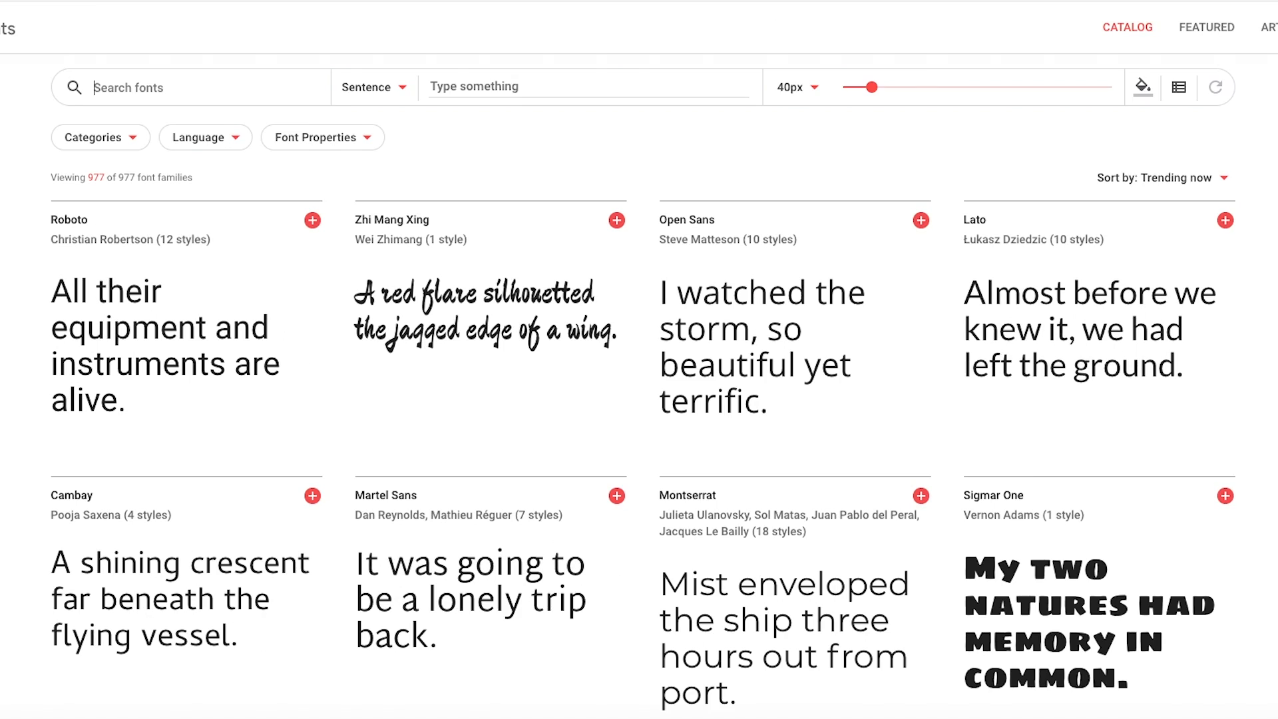
scroll(1184, 193, down, 4)
scroll(1184, 194, up, 5)
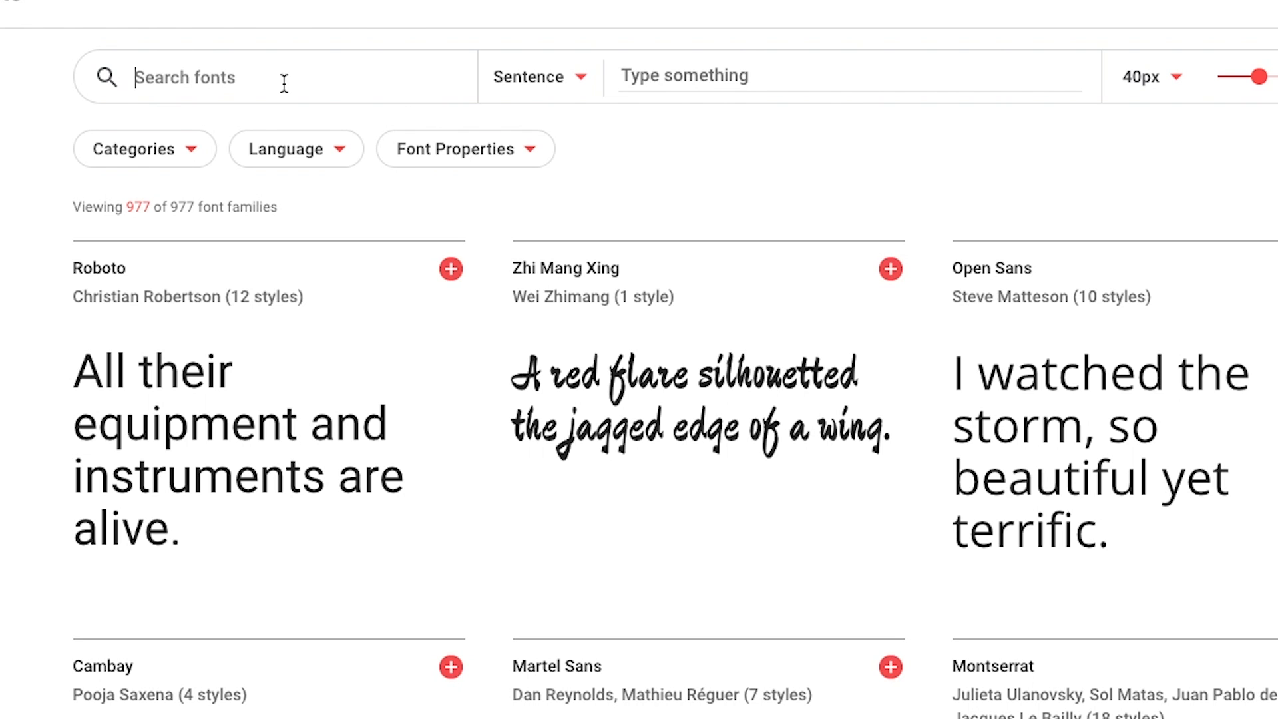
text(montse)
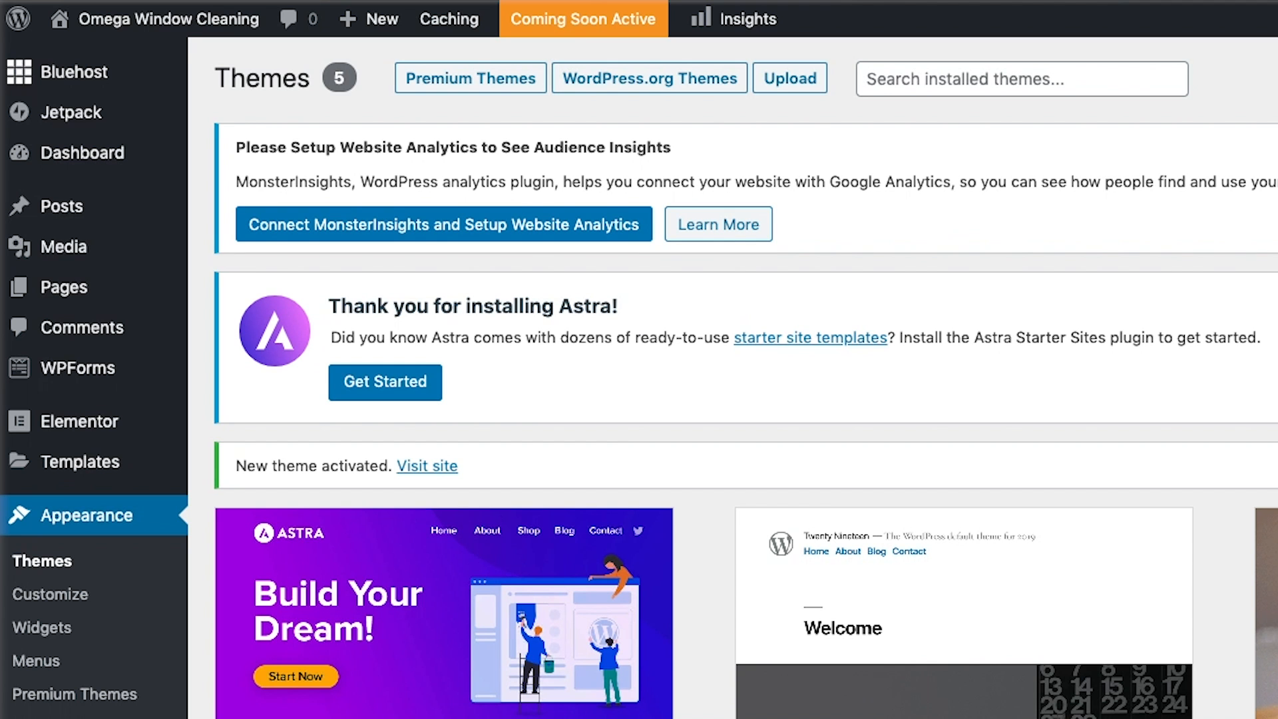
- Switch back to the WordPress dashboard and add a new page titled Homepage
mouse_move(153, 169)
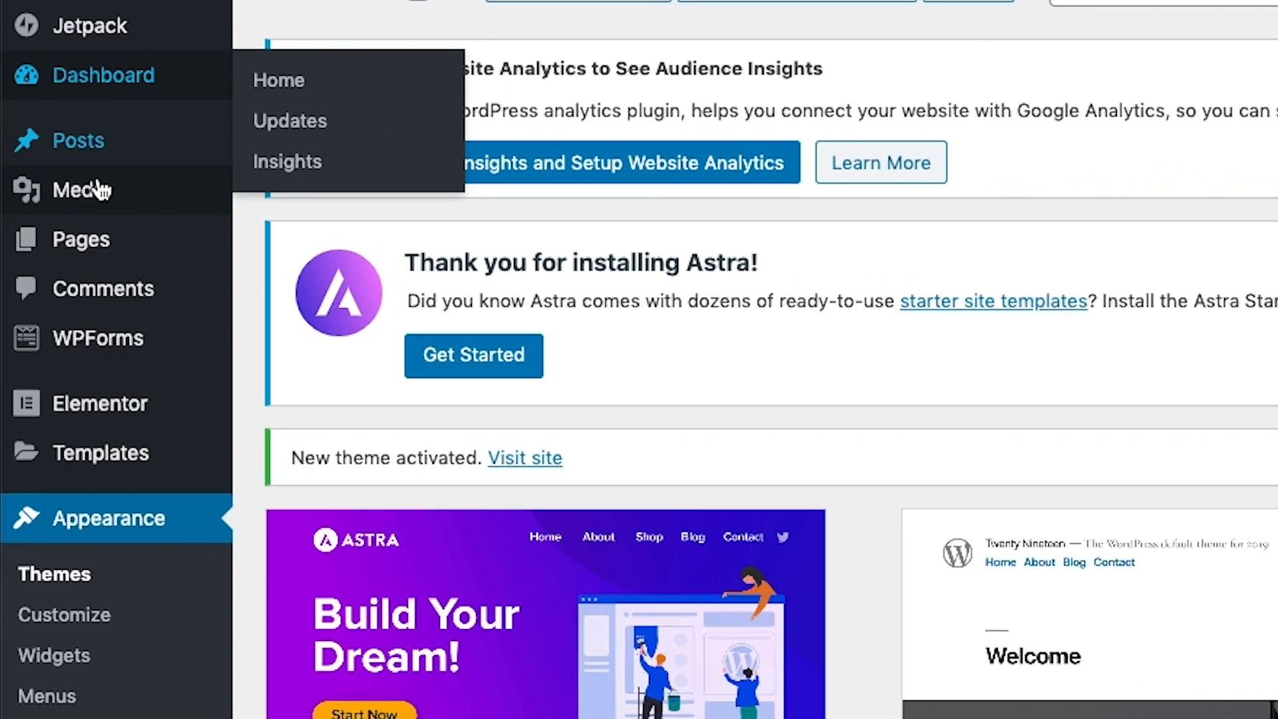
mouse_move(72, 290)
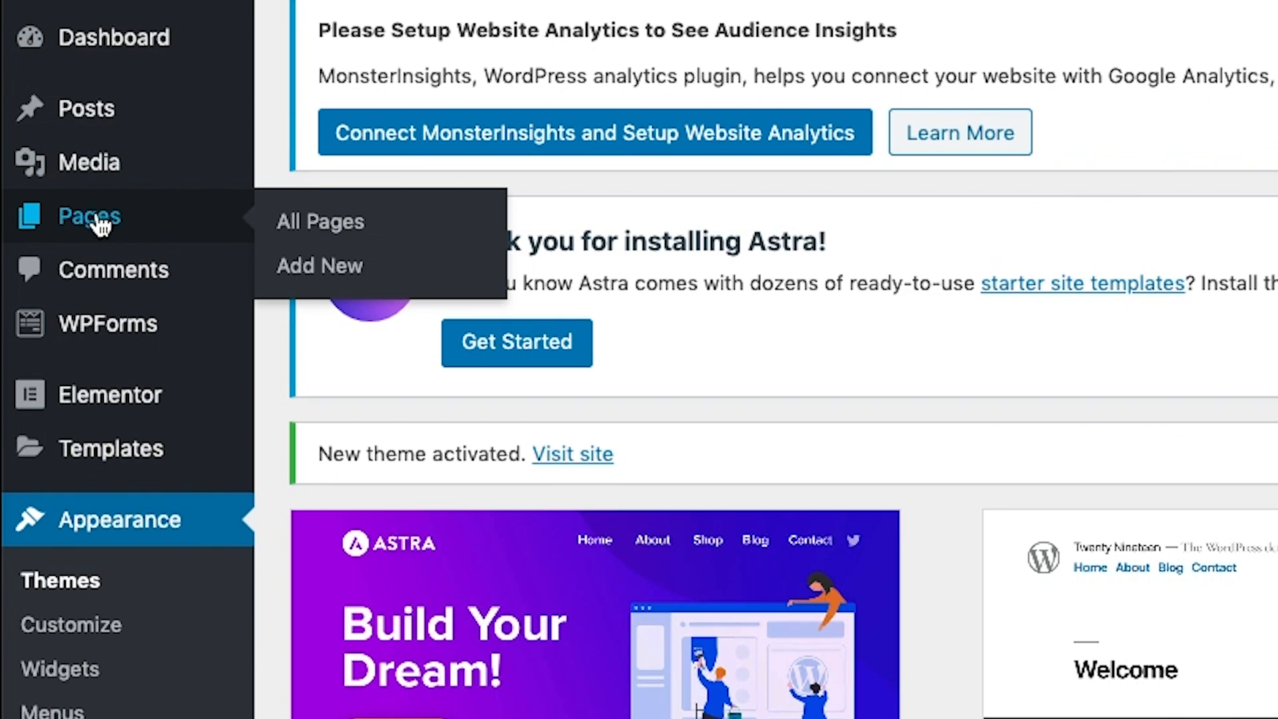
click(346, 278)
click(674, 351)
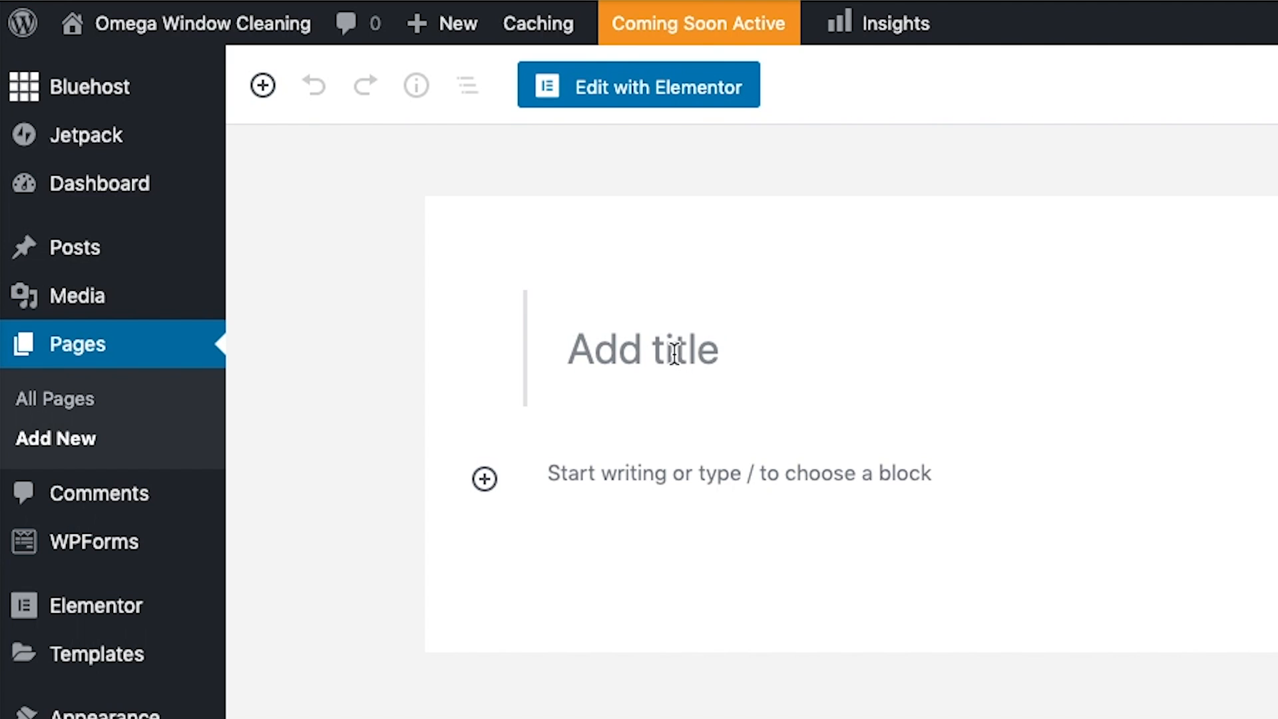
text(Homepage)
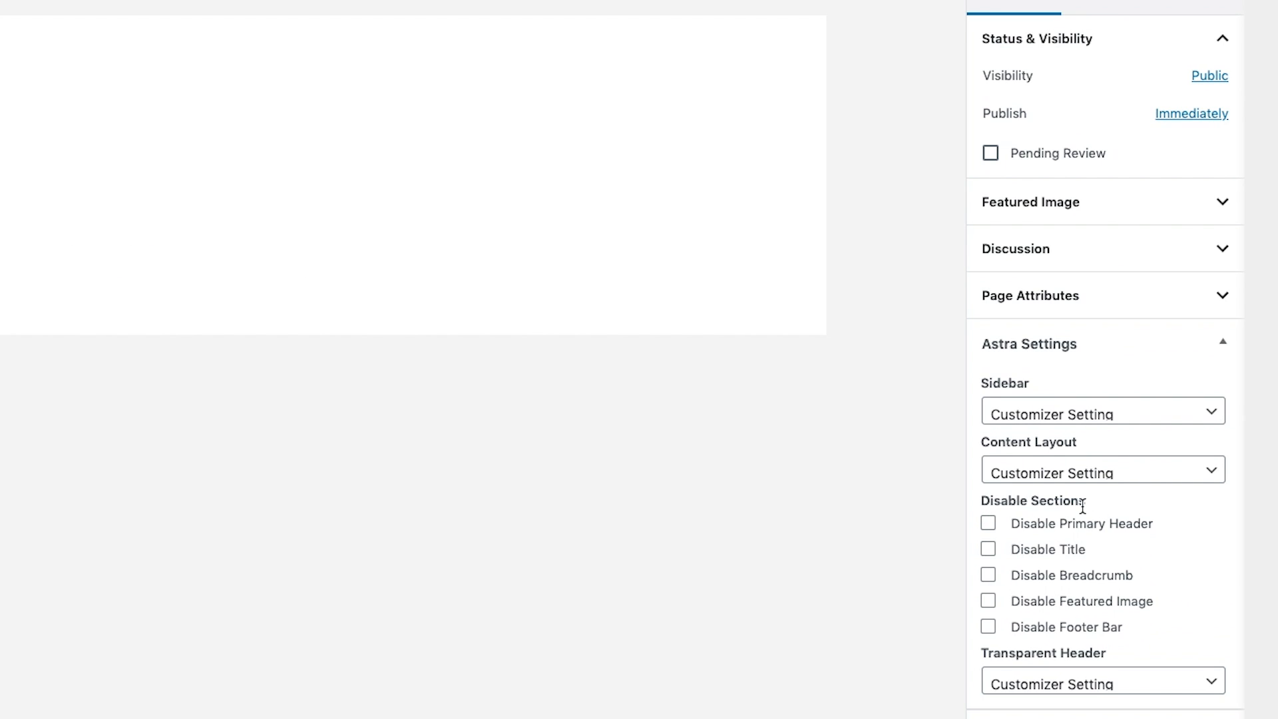
- Disable the page's primary header, title, breadcrumb, featured image and footer bar in the Astra settings, and start editing it with Elementor
click(988, 524)
click(989, 549)
click(989, 575)
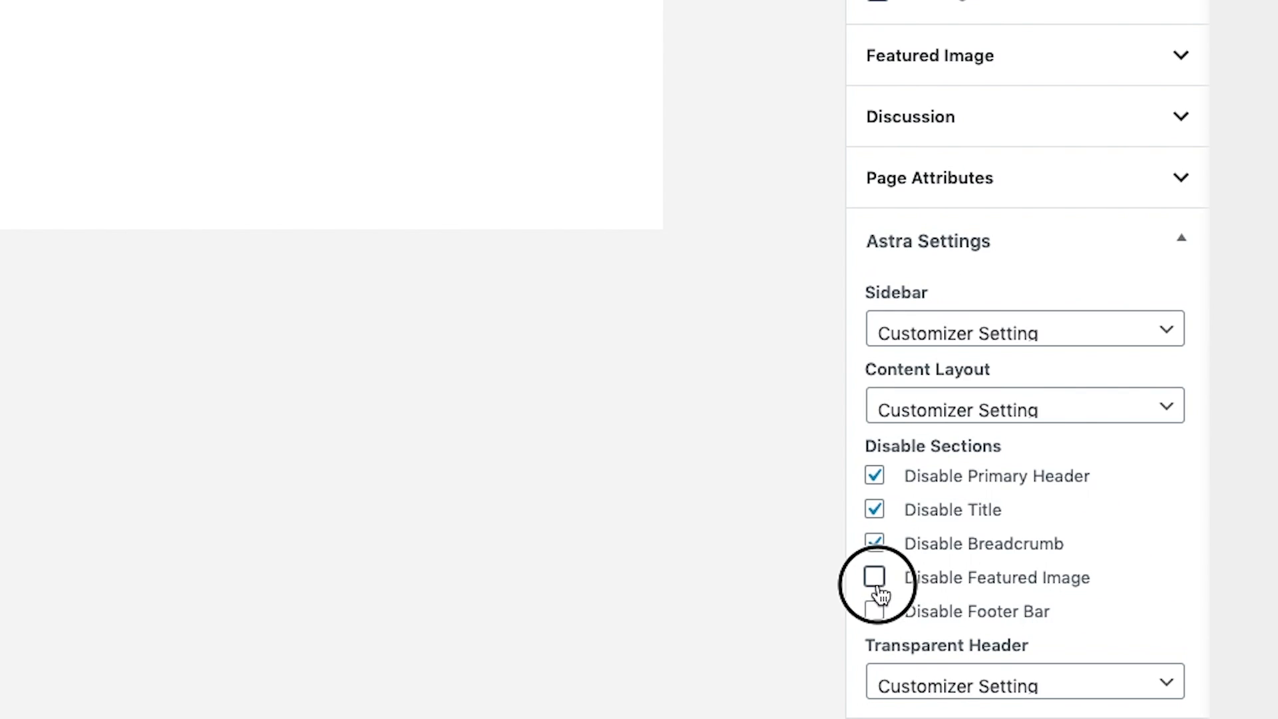
click(874, 576)
click(875, 609)
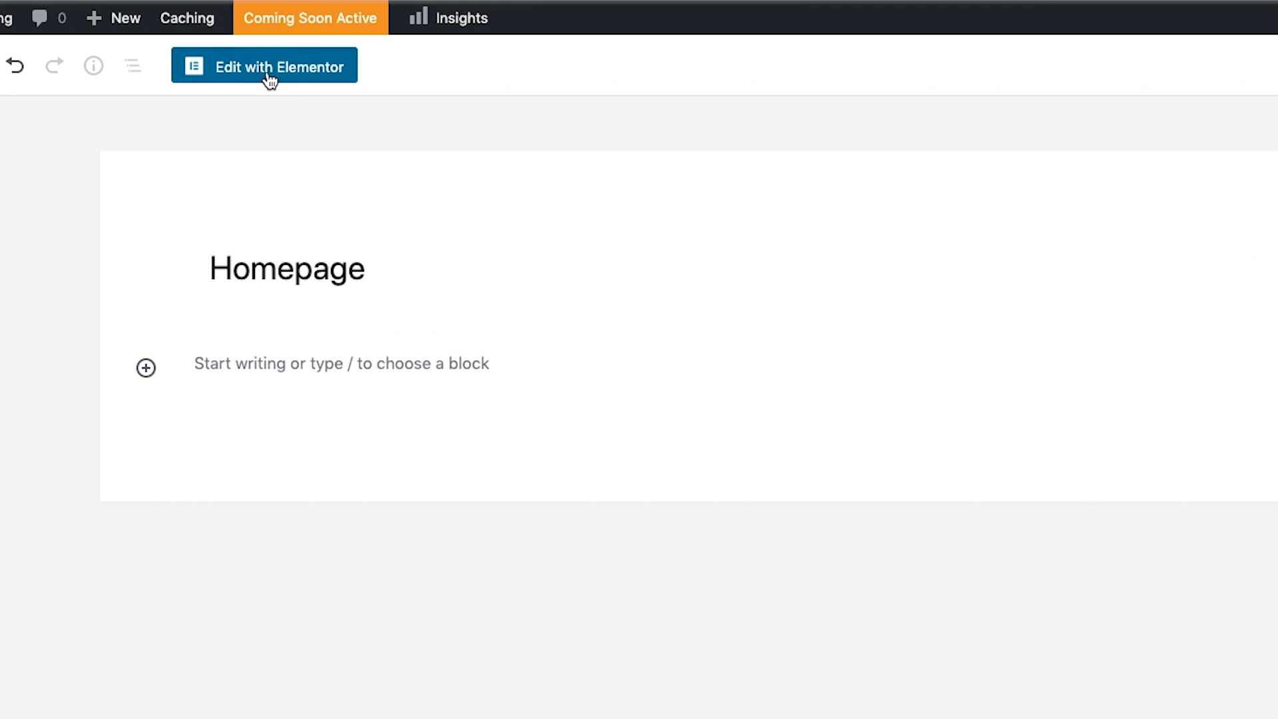
click(270, 67)
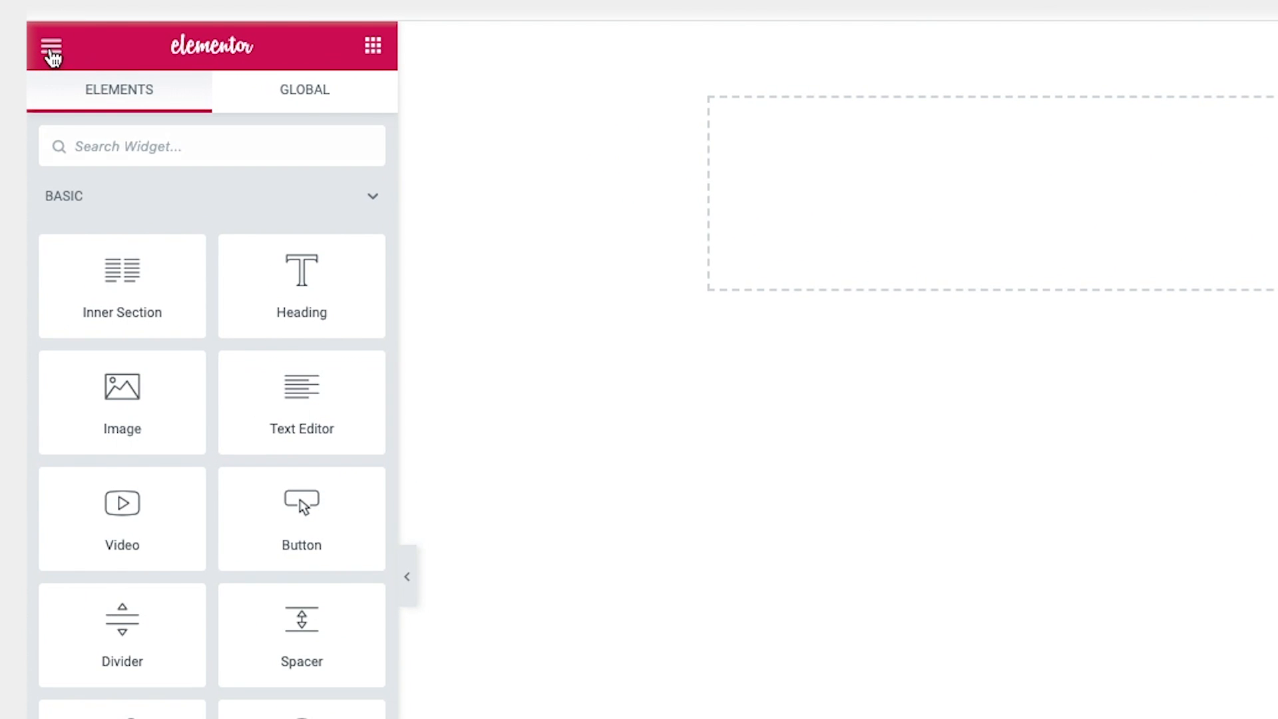
- Set the default Primary Headline font to Montserrat with a weight of 900
click(51, 48)
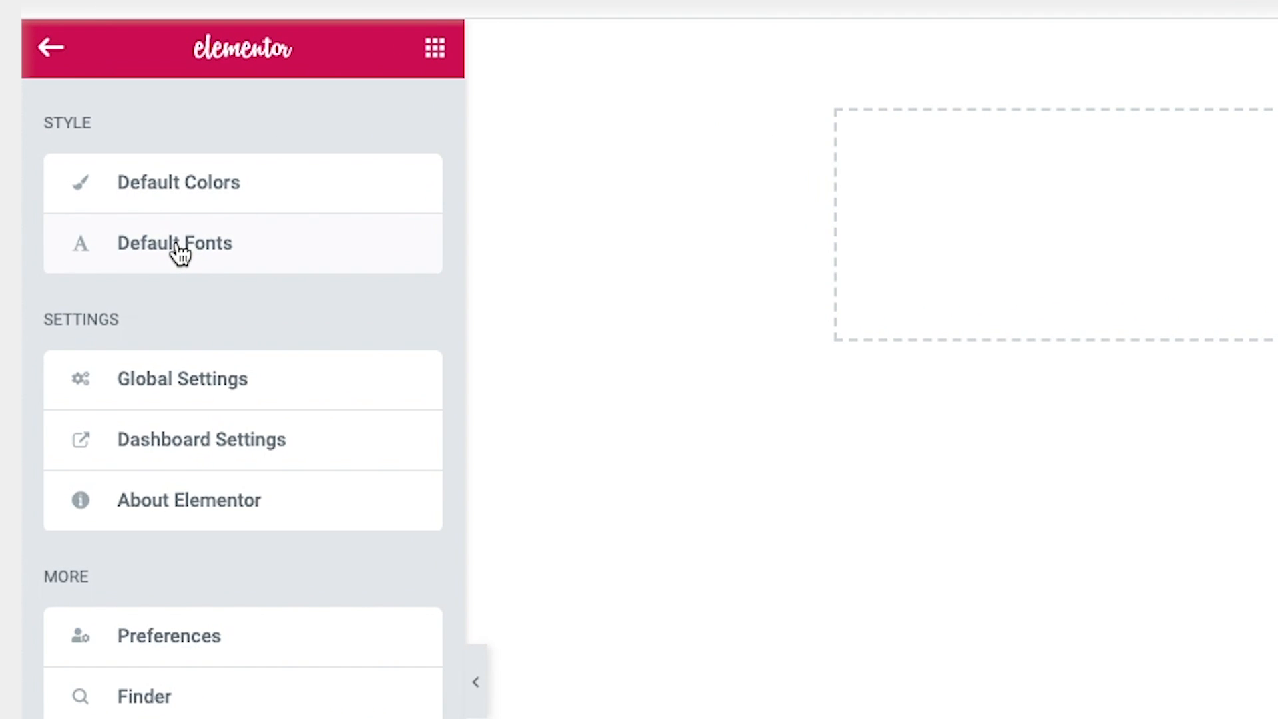
click(154, 211)
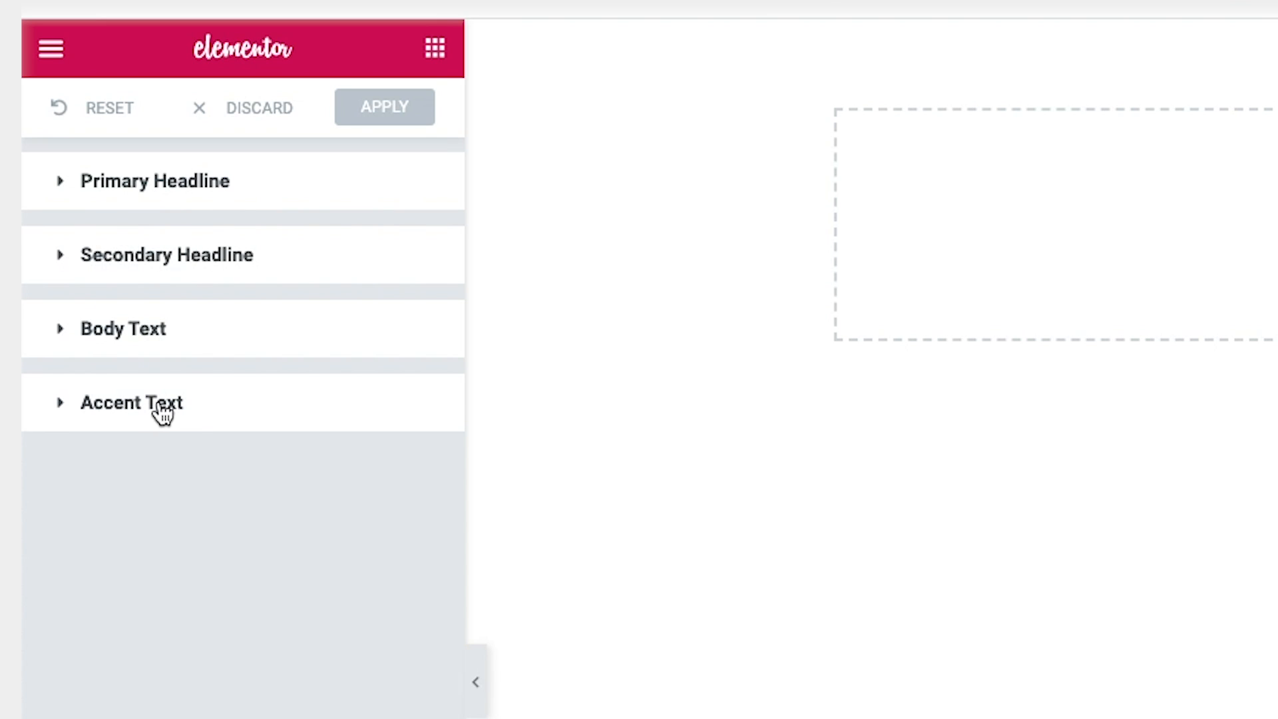
click(136, 194)
click(299, 281)
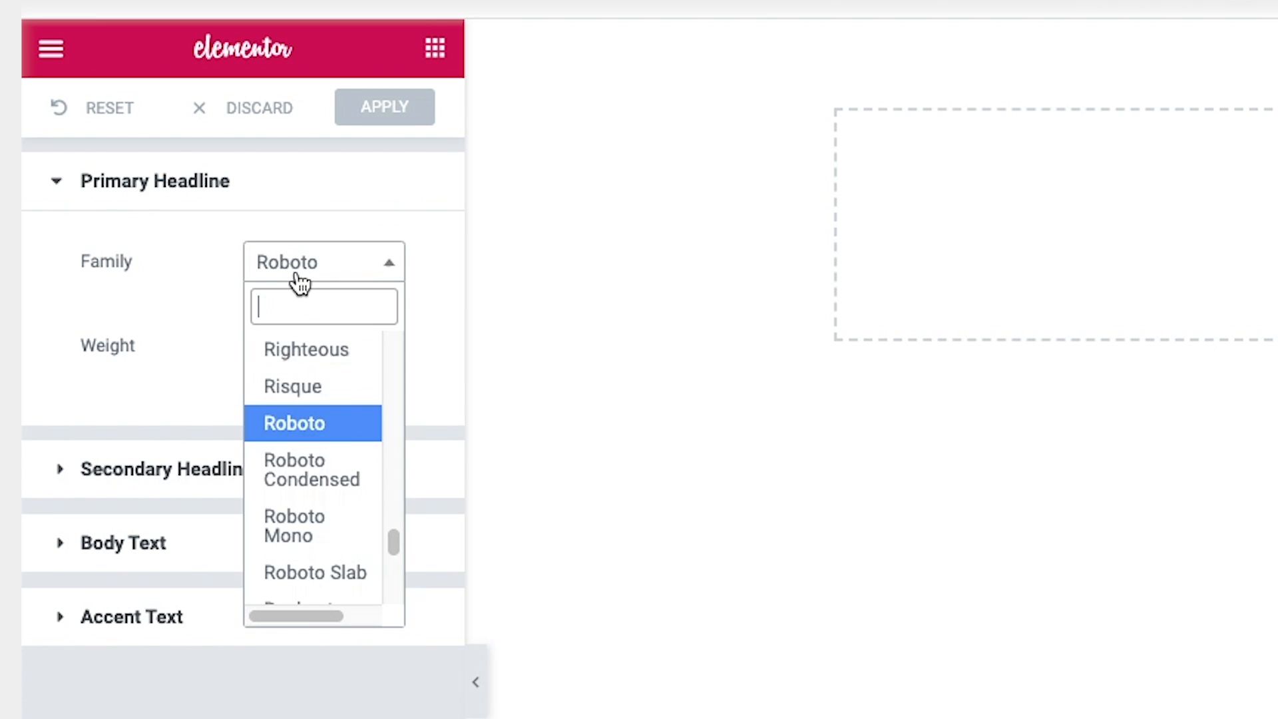
text(monts)
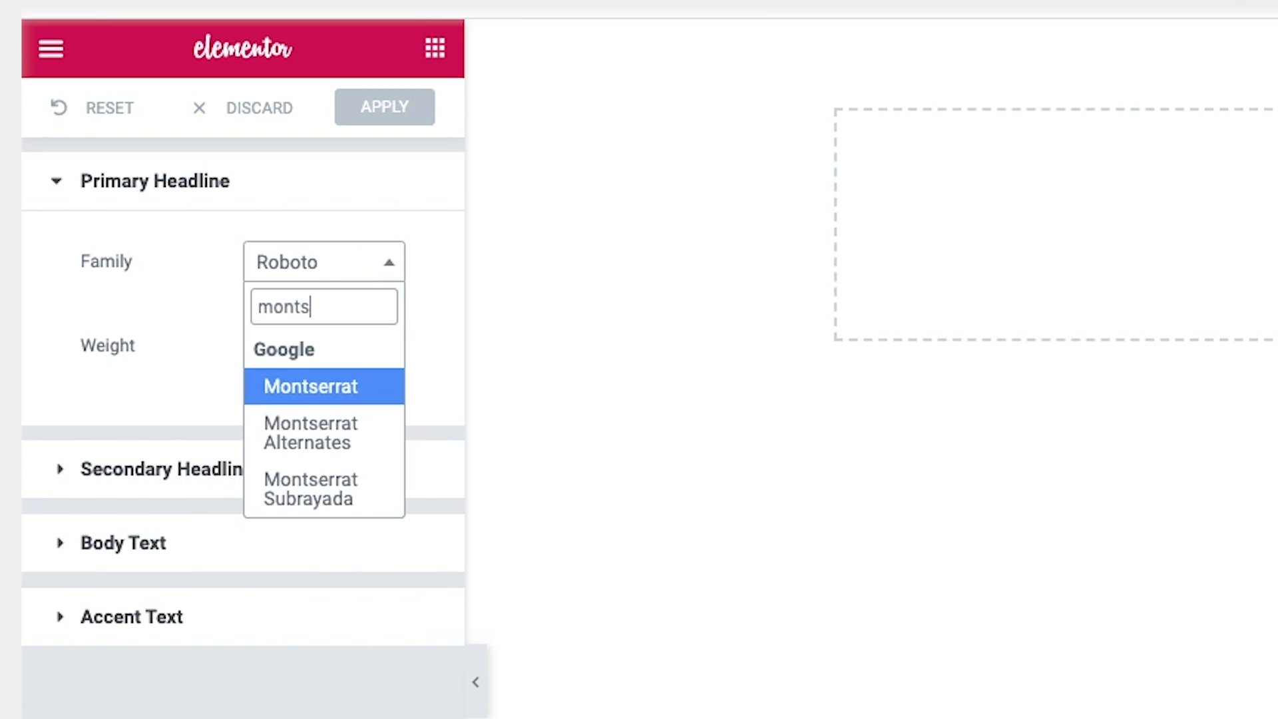
click(321, 394)
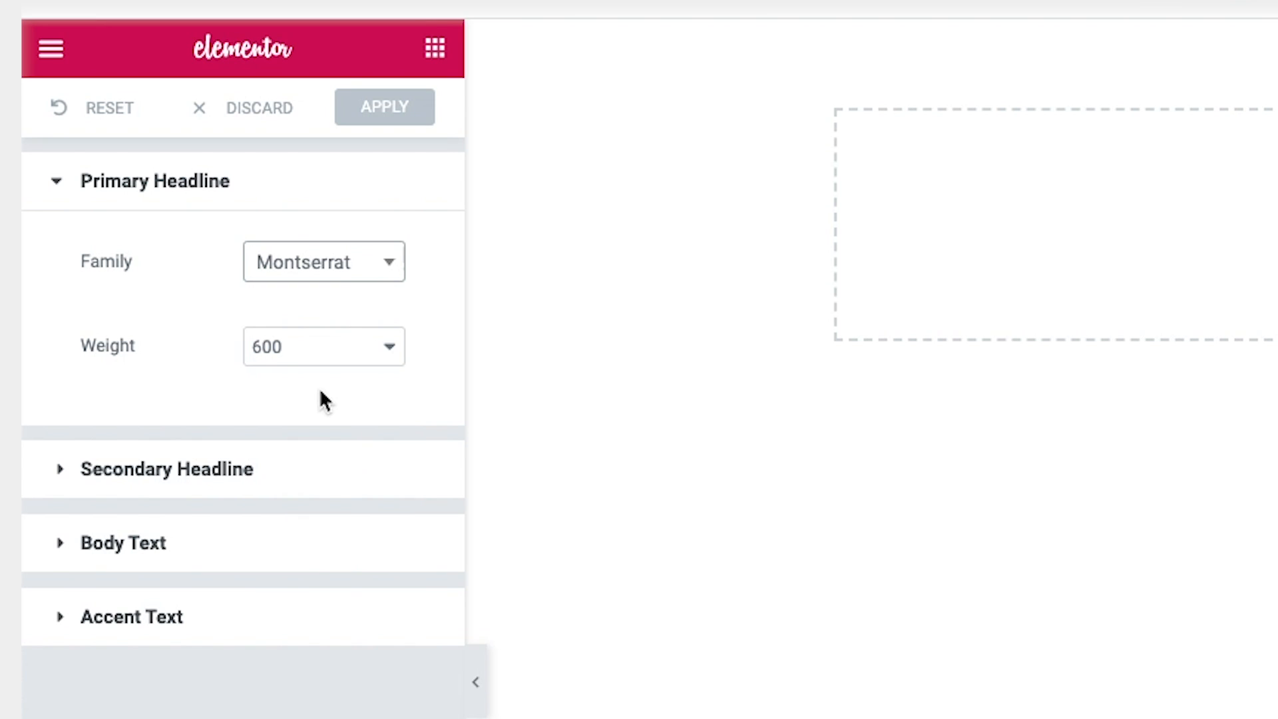
click(290, 359)
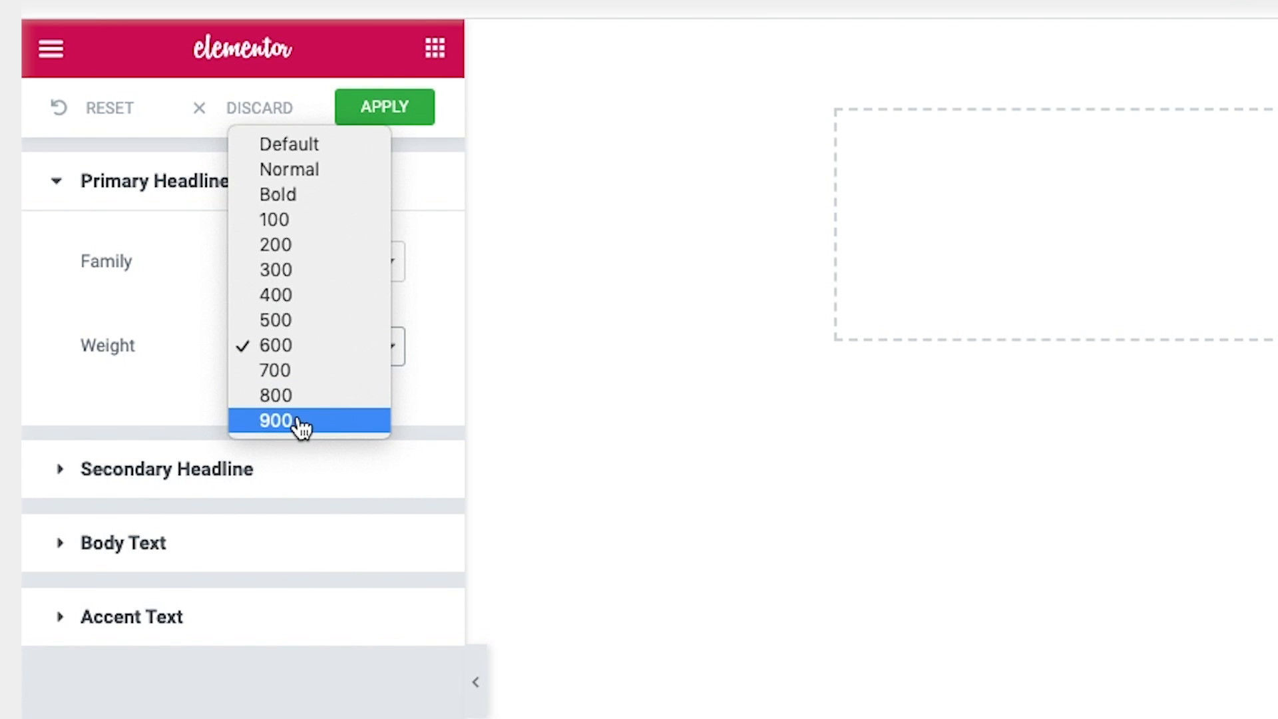
click(299, 423)
click(285, 361)
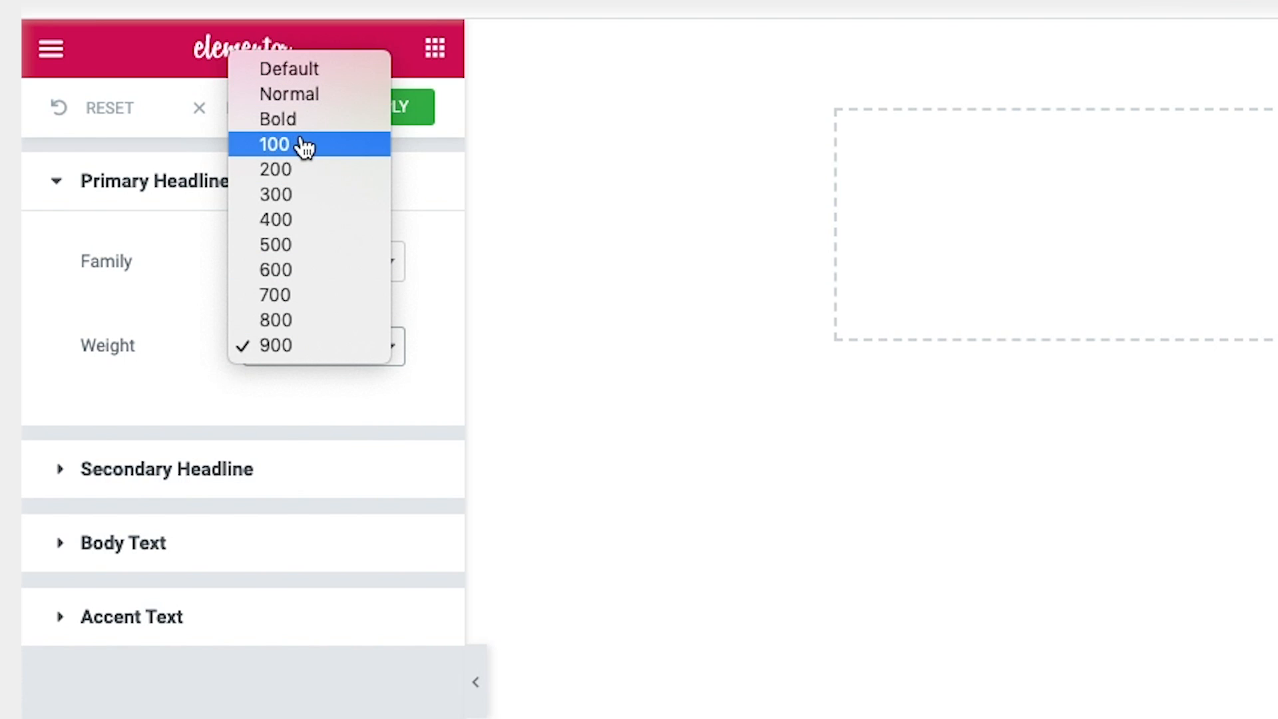
click(291, 417)
- Set the default Secondary Headline font to Montserrat with a weight of 300
click(214, 473)
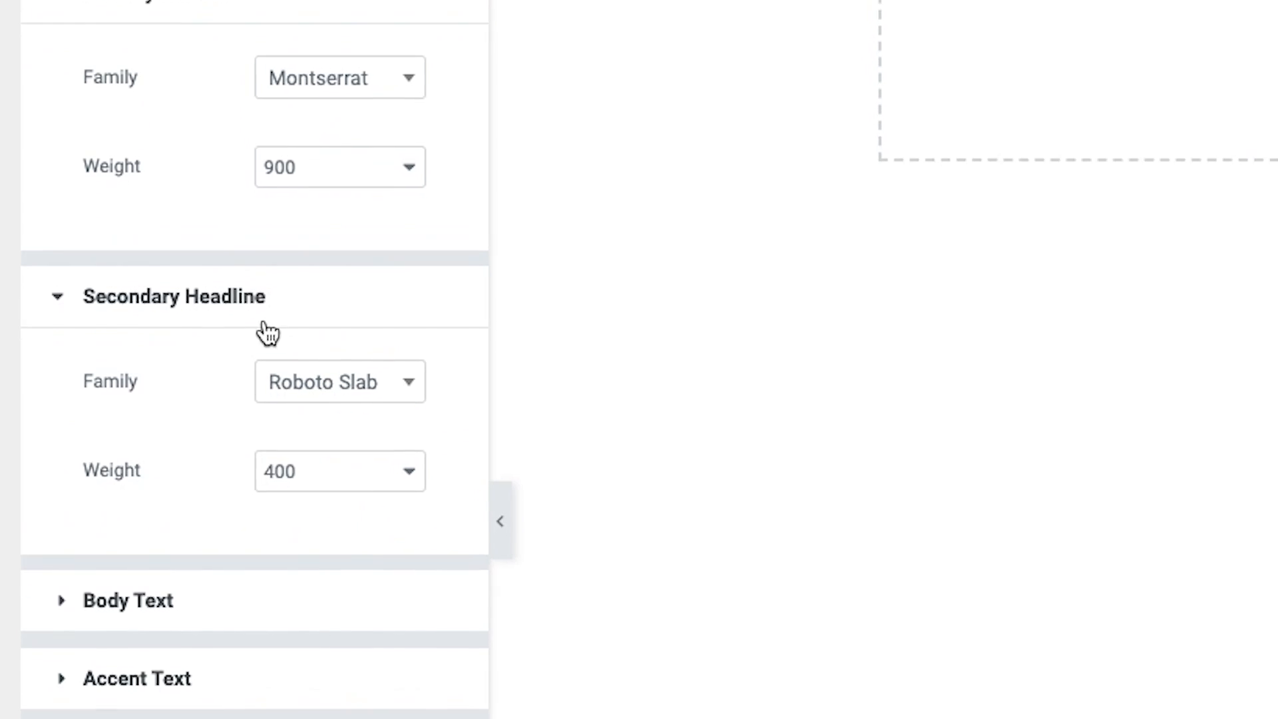
click(366, 363)
text(mont)
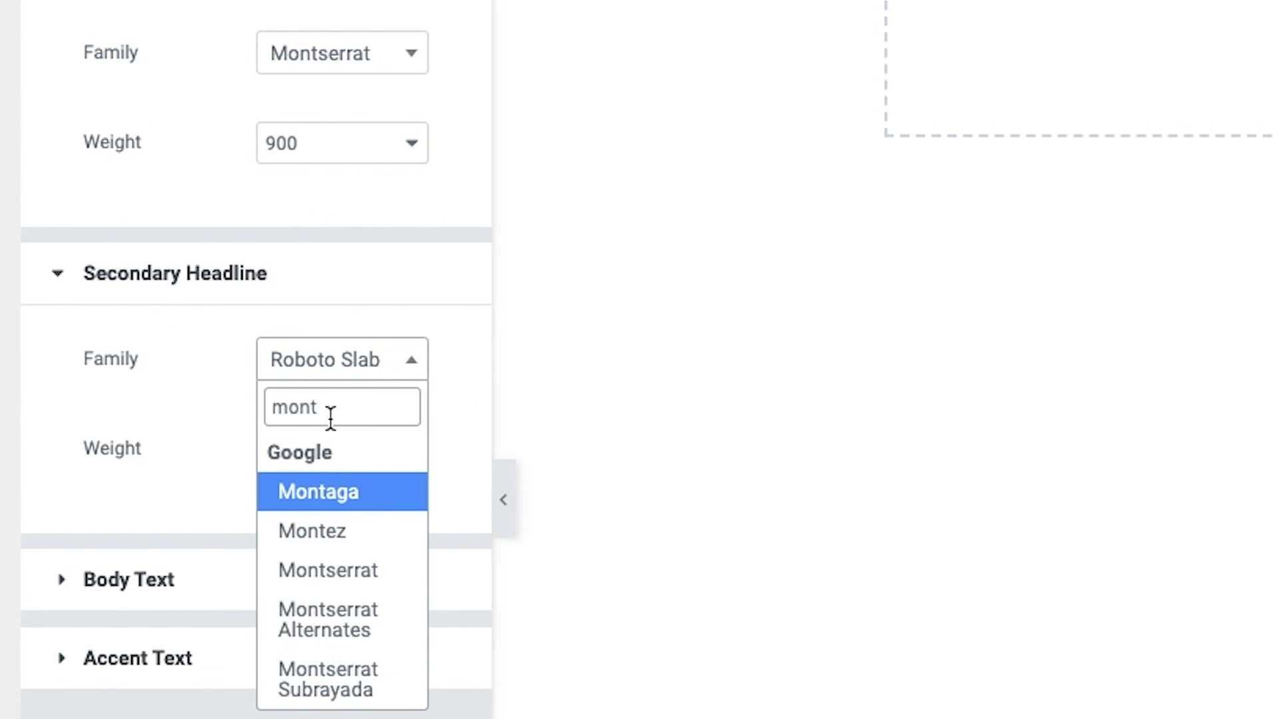
click(336, 570)
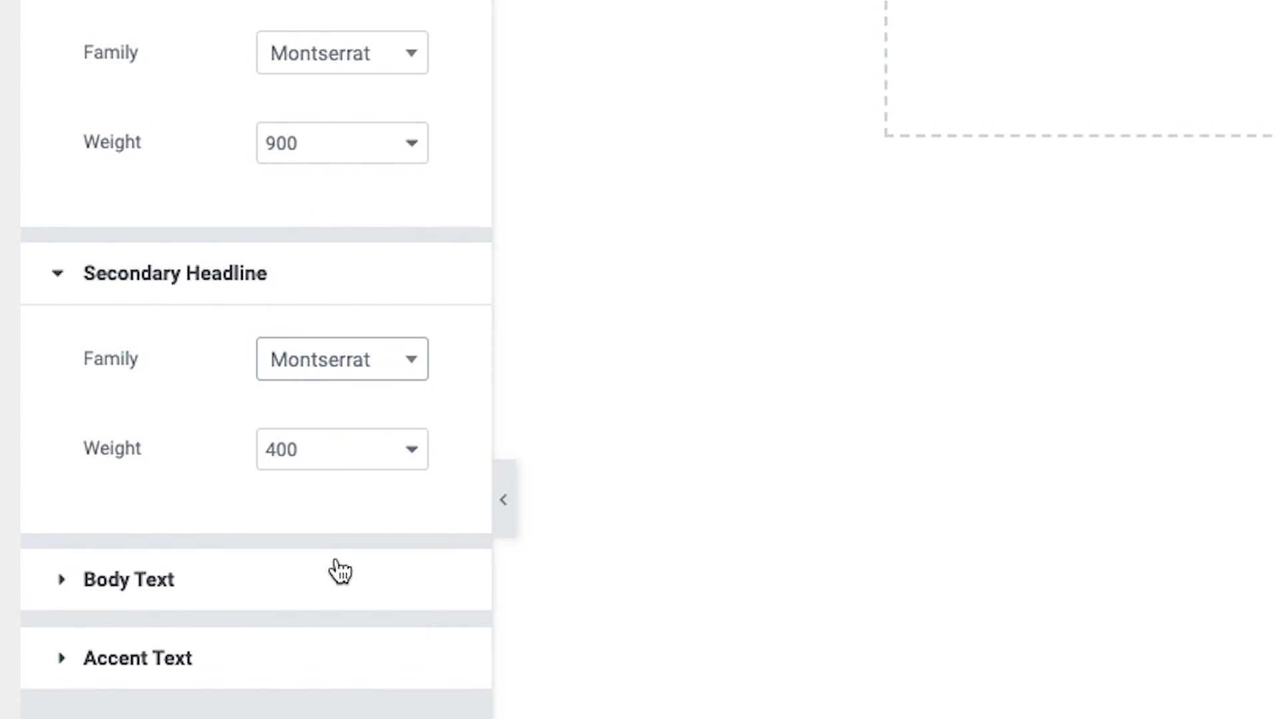
click(317, 459)
click(311, 473)
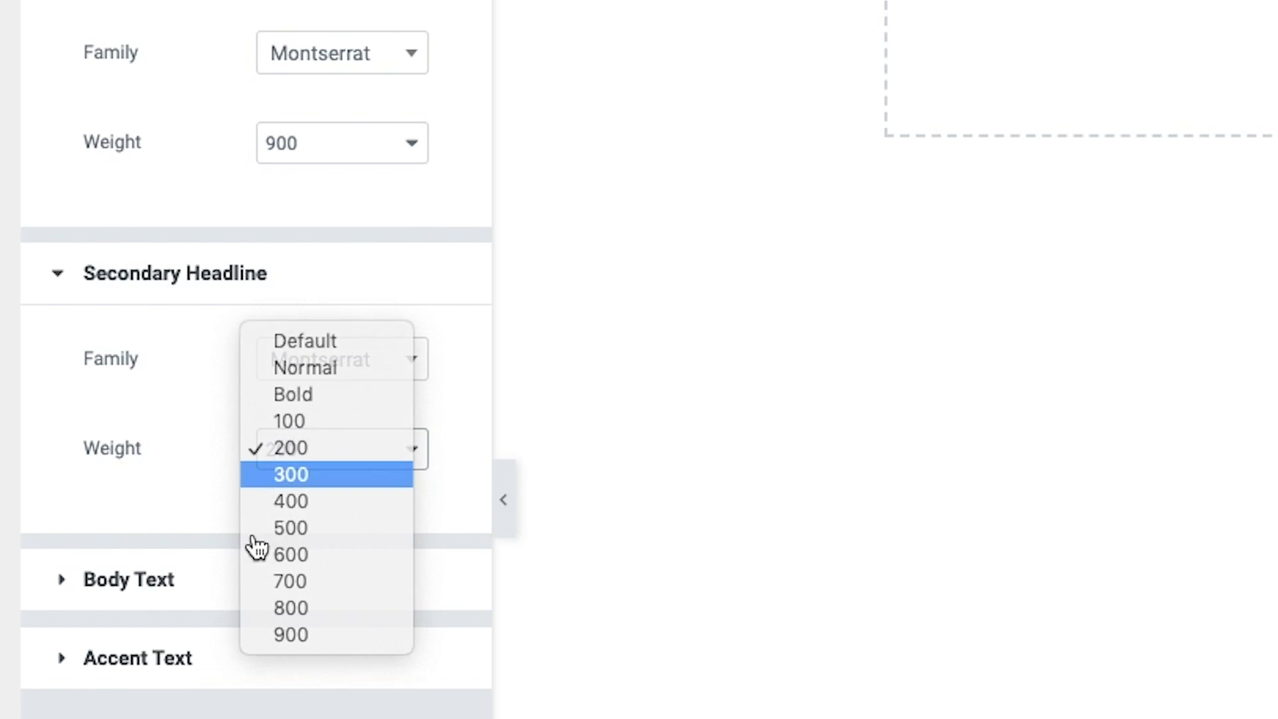
- Set the default Body Text font to Montserrat and apply the default font changes
click(223, 588)
scroll(275, 559, down, 1)
click(306, 596)
text(mo)
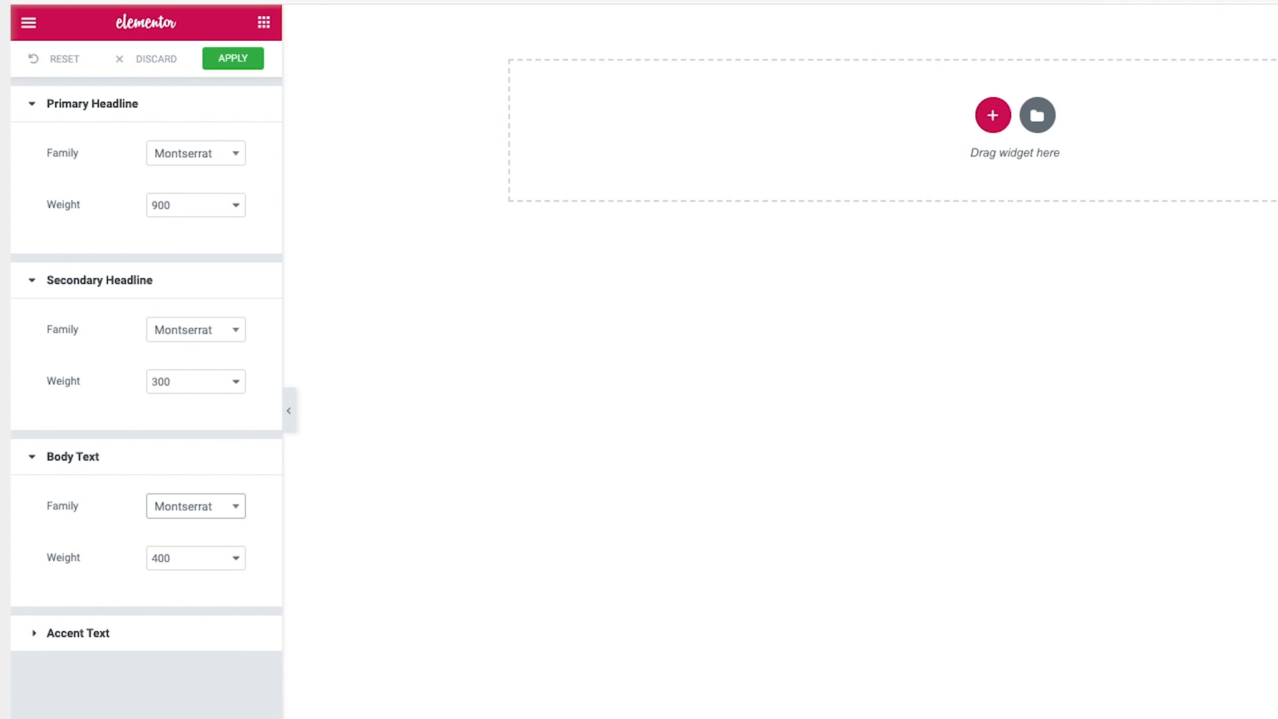
click(238, 61)
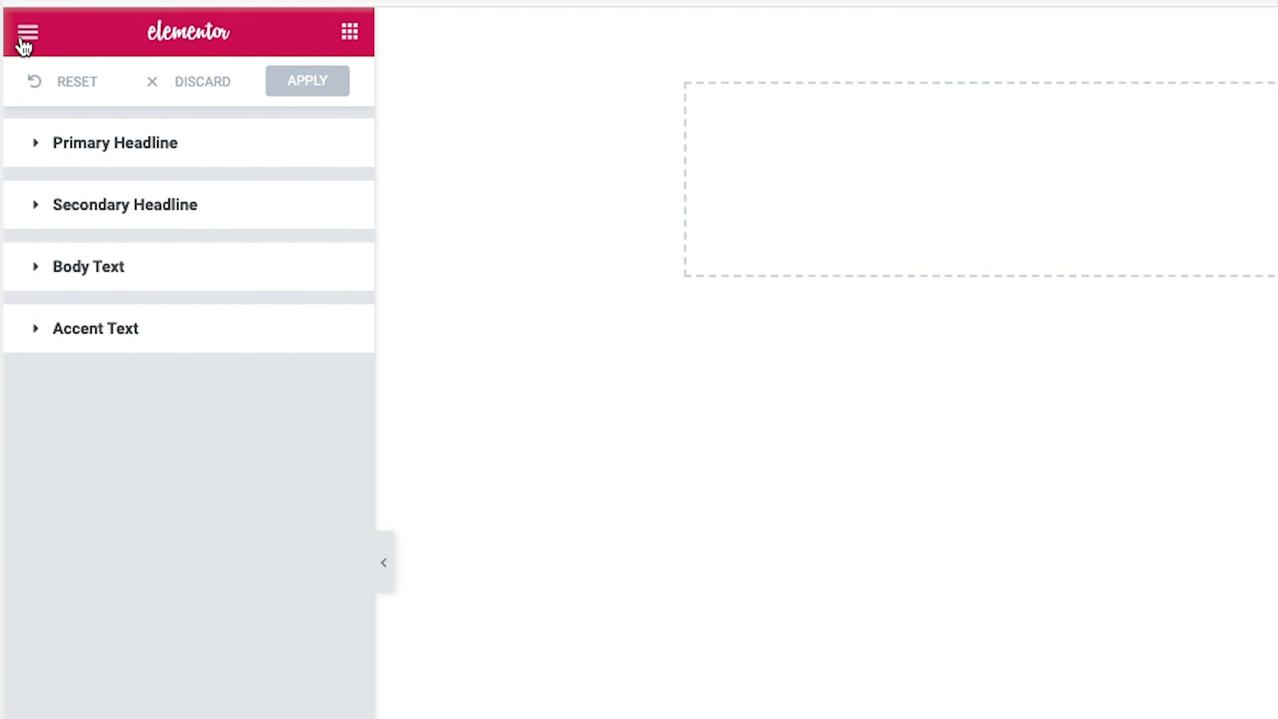
- Examine the default color palette and the alternative palettes without changing them
click(30, 35)
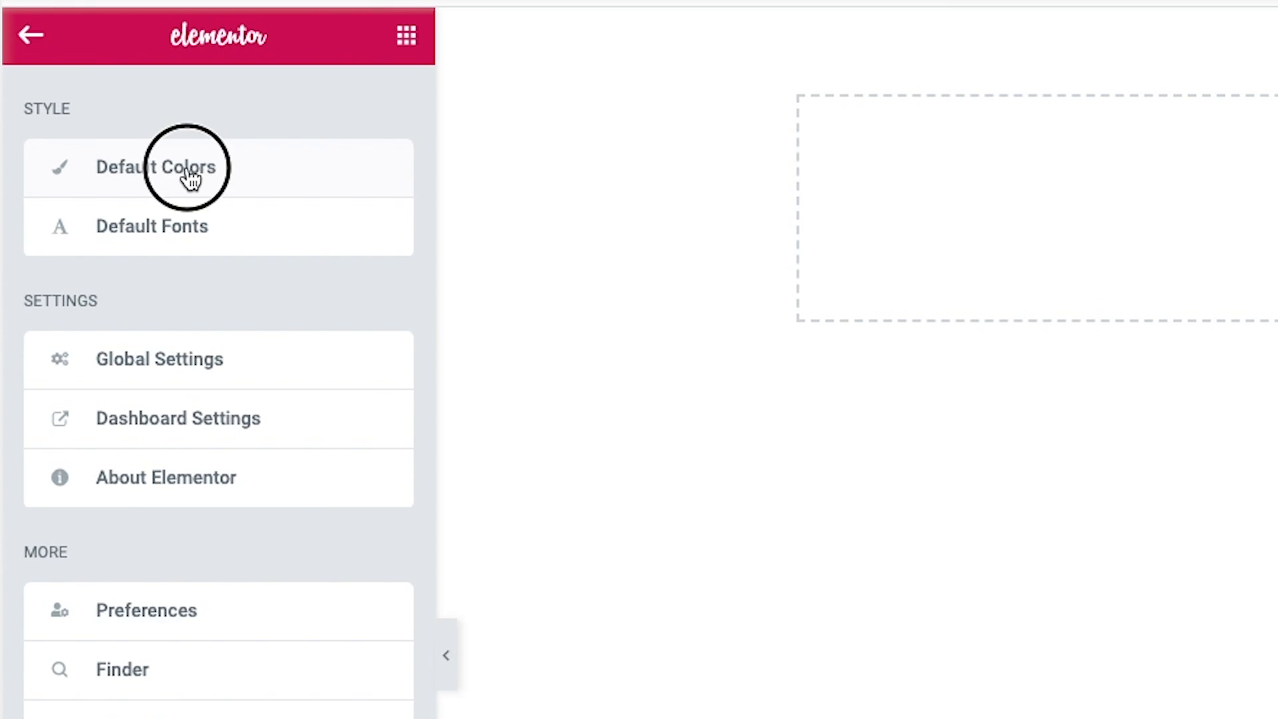
click(191, 179)
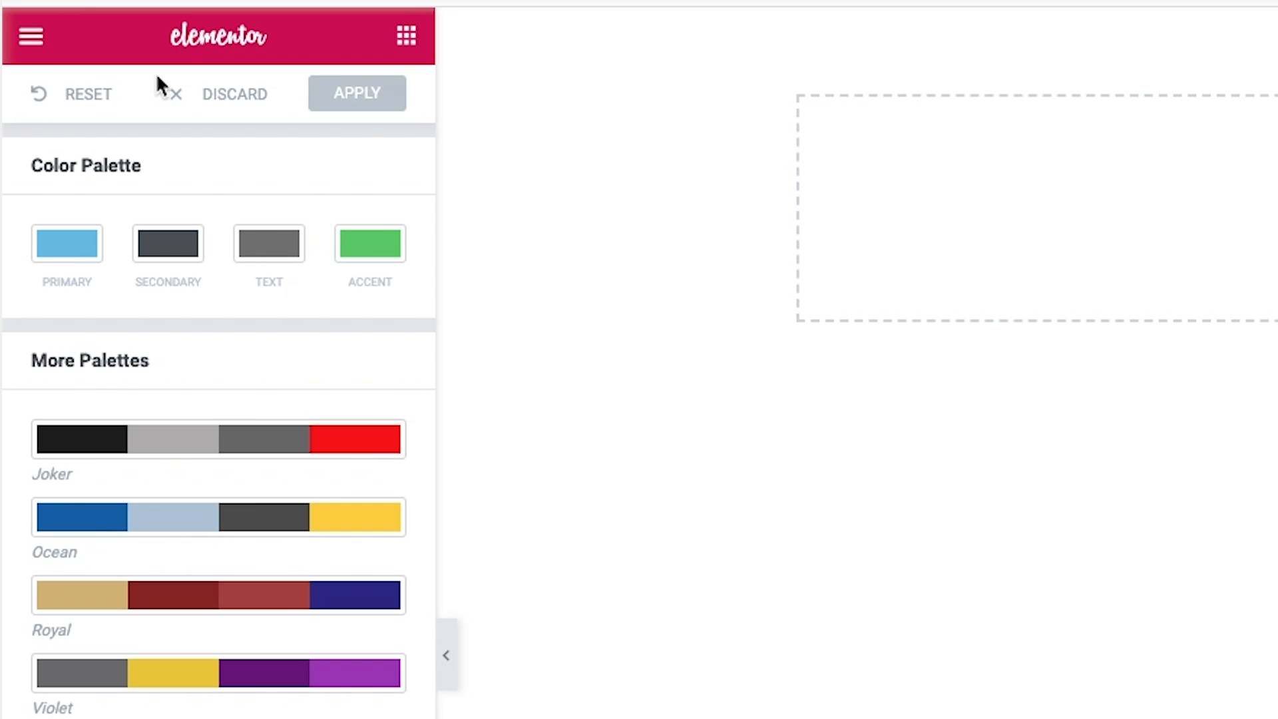
click(33, 41)
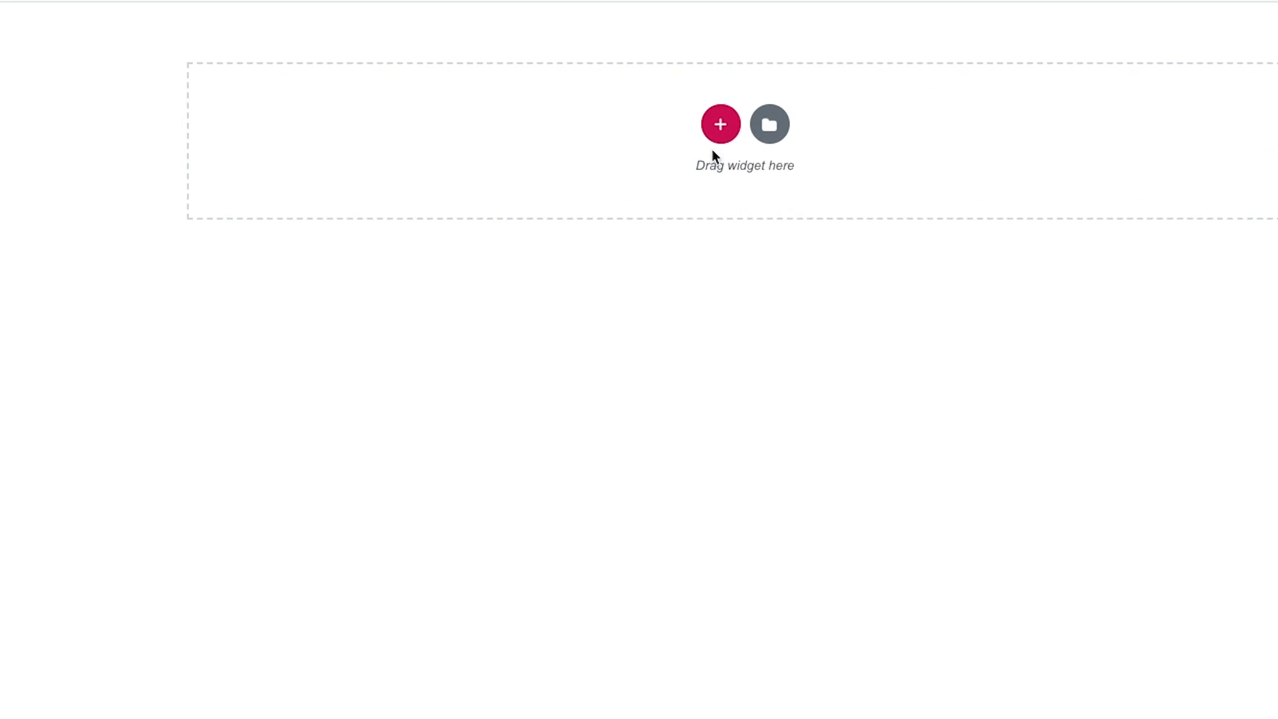
- Browse the ready-made block designs in the template library, including the free and PRO ones
click(770, 124)
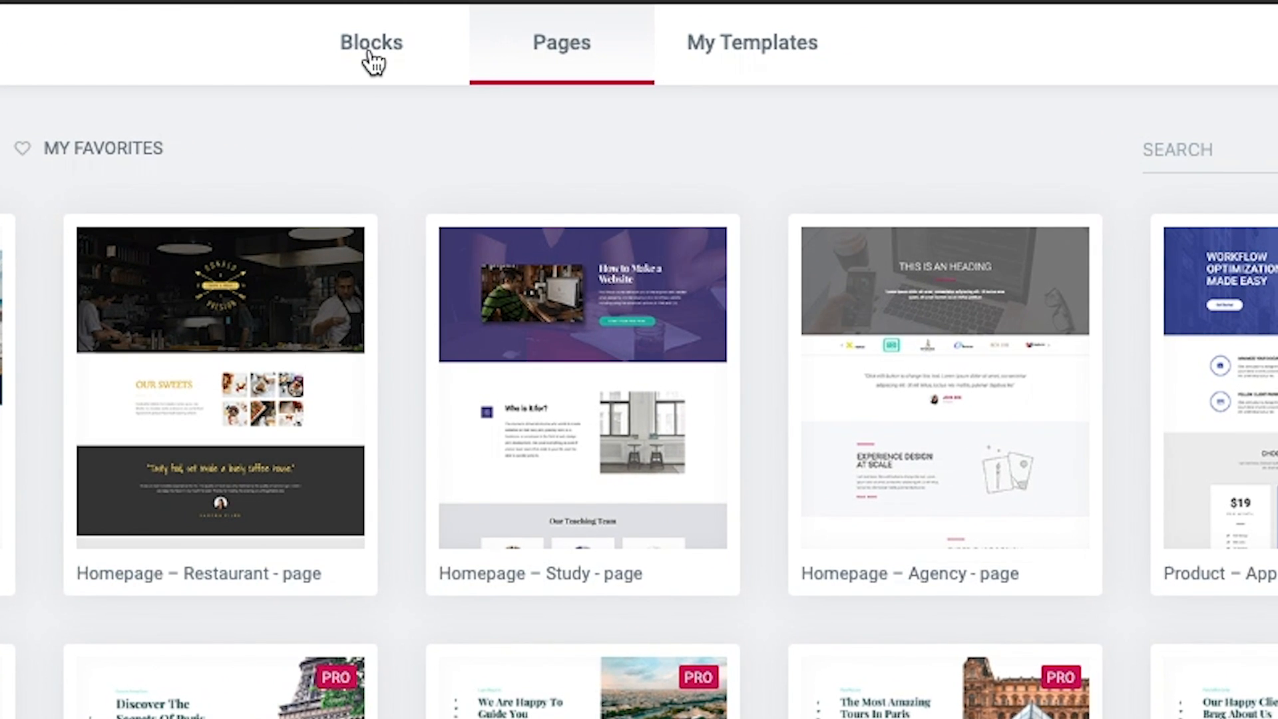
click(370, 52)
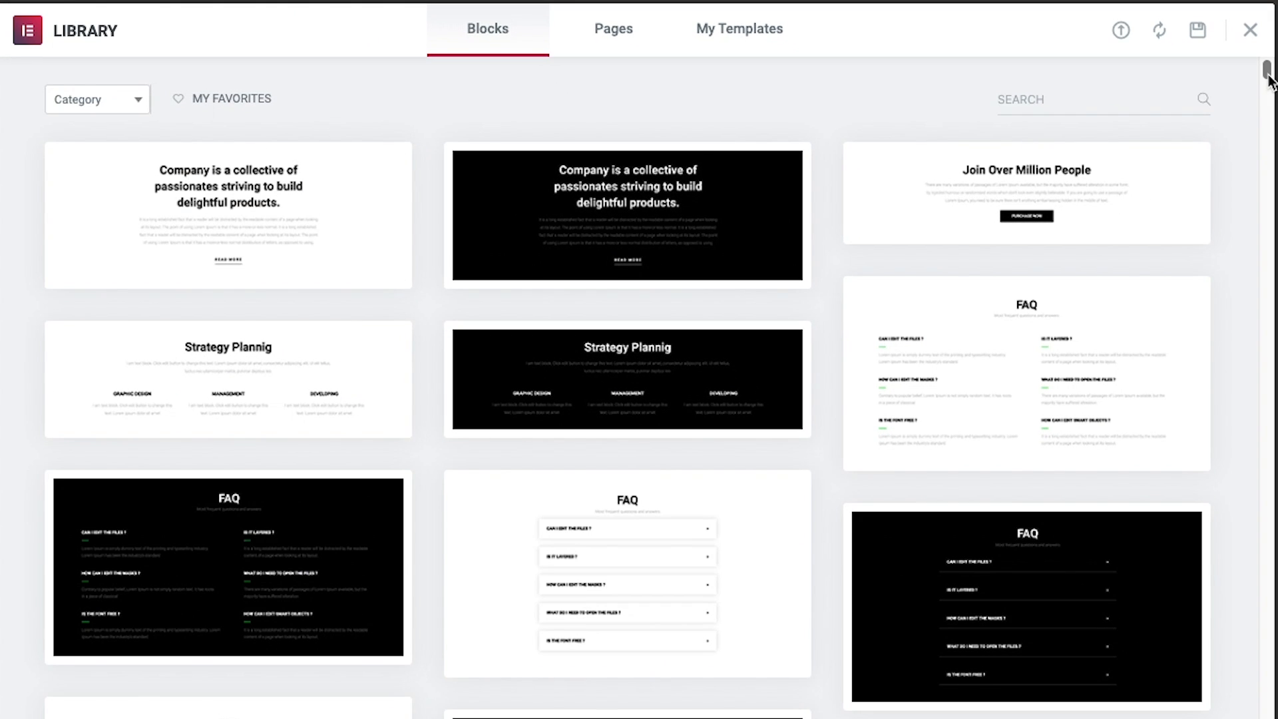
mouse_move(1268, 80)
mouse_down()
mouse_move(1268, 120)
mouse_move(1267, 76)
mouse_up()
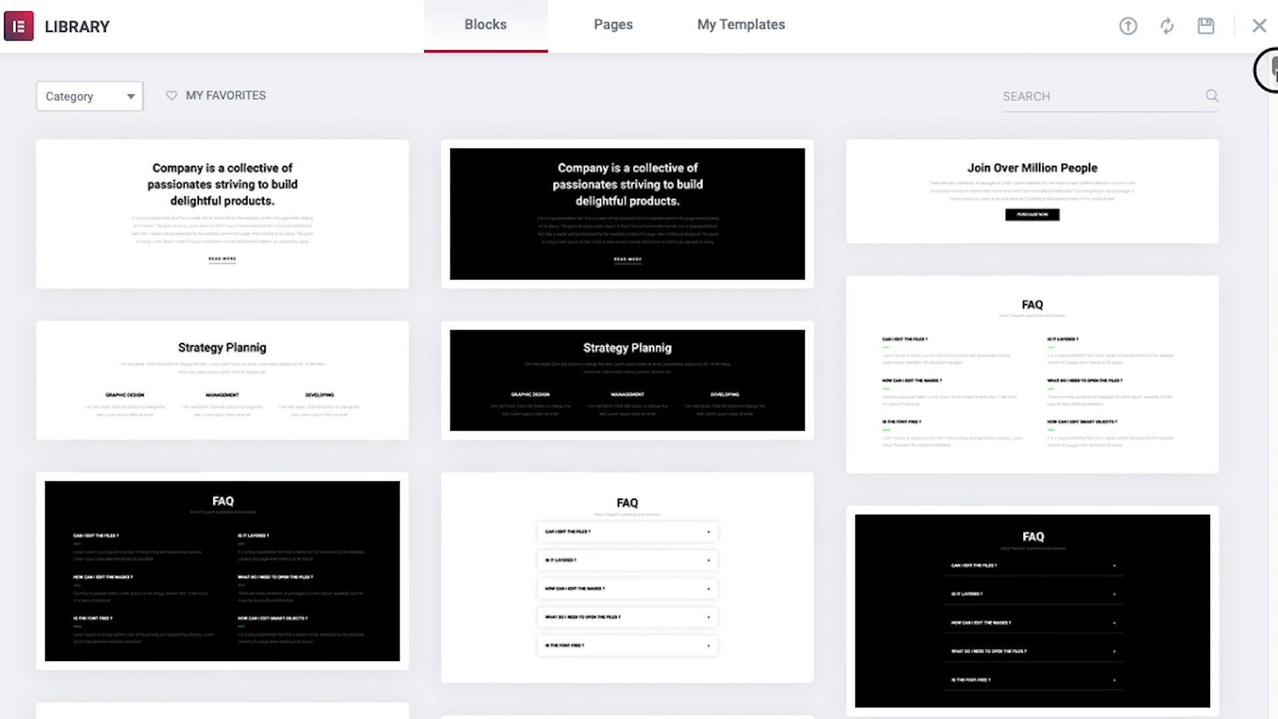
scroll(1268, 77, down, 10)
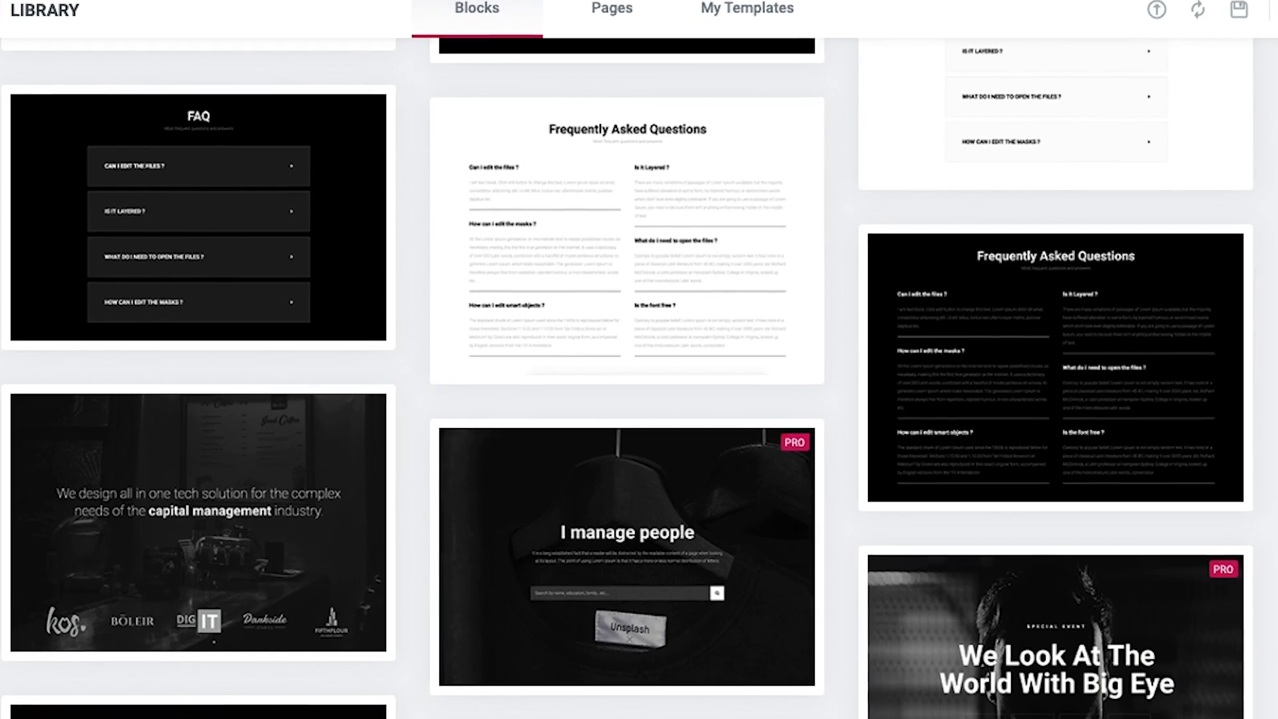
scroll(627, 378, down, 2)
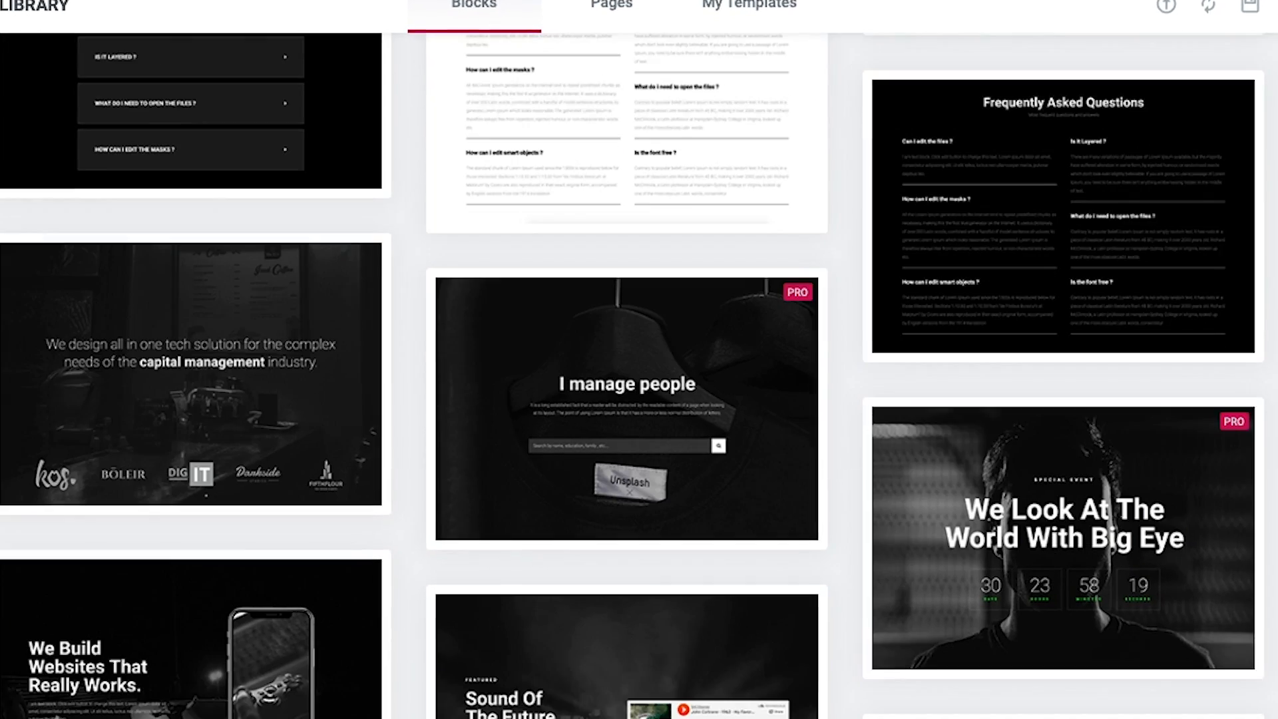
scroll(627, 378, down, 2)
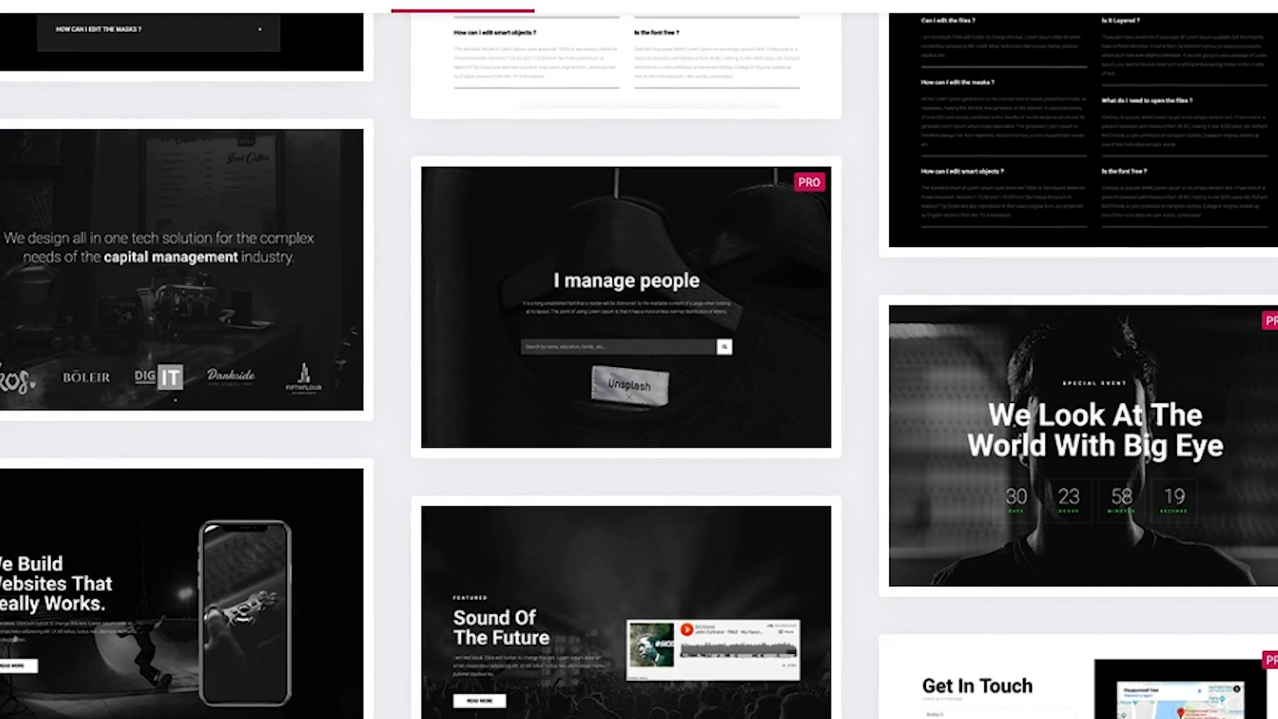
mouse_move(786, 216)
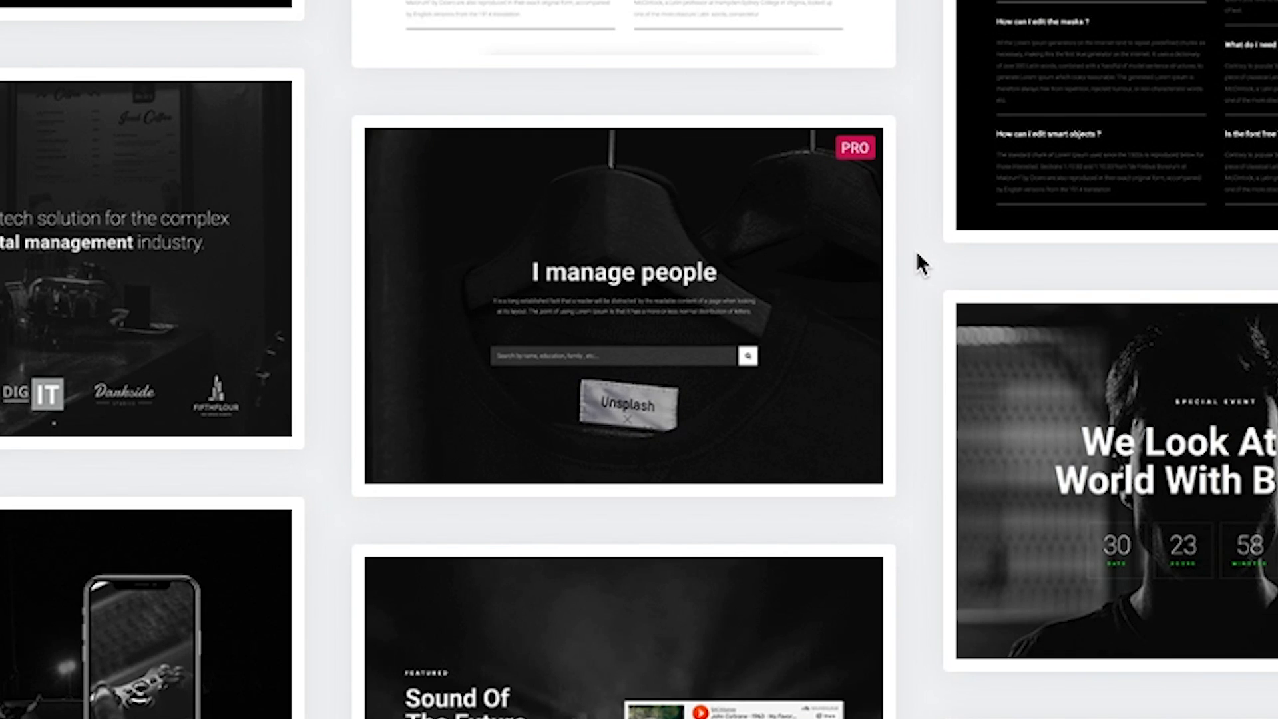
scroll(917, 253, up, 15)
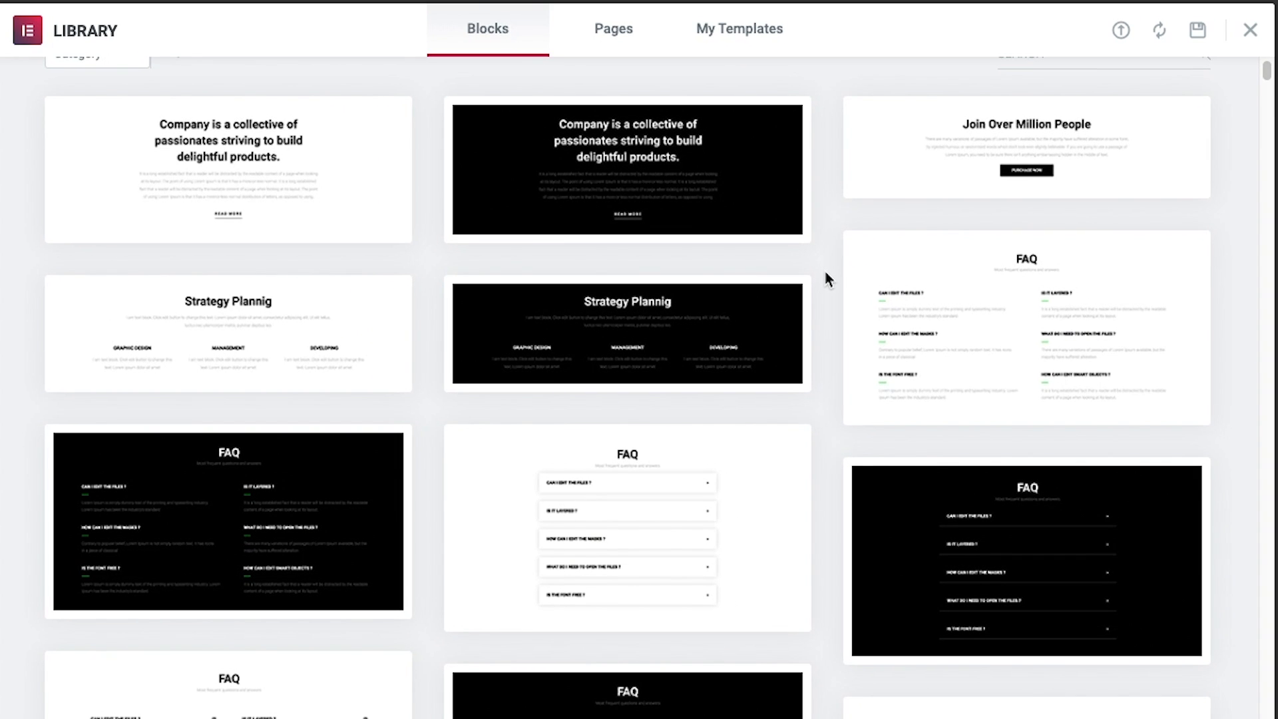
scroll(826, 272, up, 1)
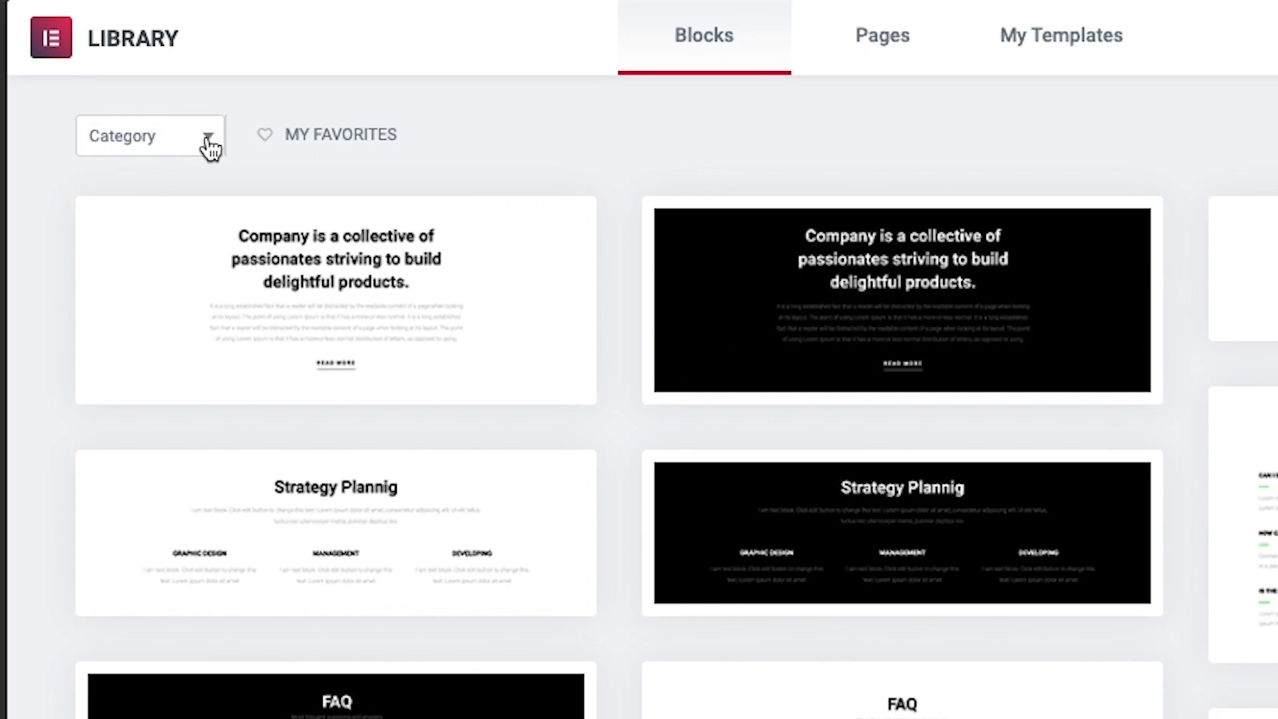
- Filter the library blocks by the About, Contact and Faq categories in turn, review the designs, and close the library
click(211, 144)
click(147, 276)
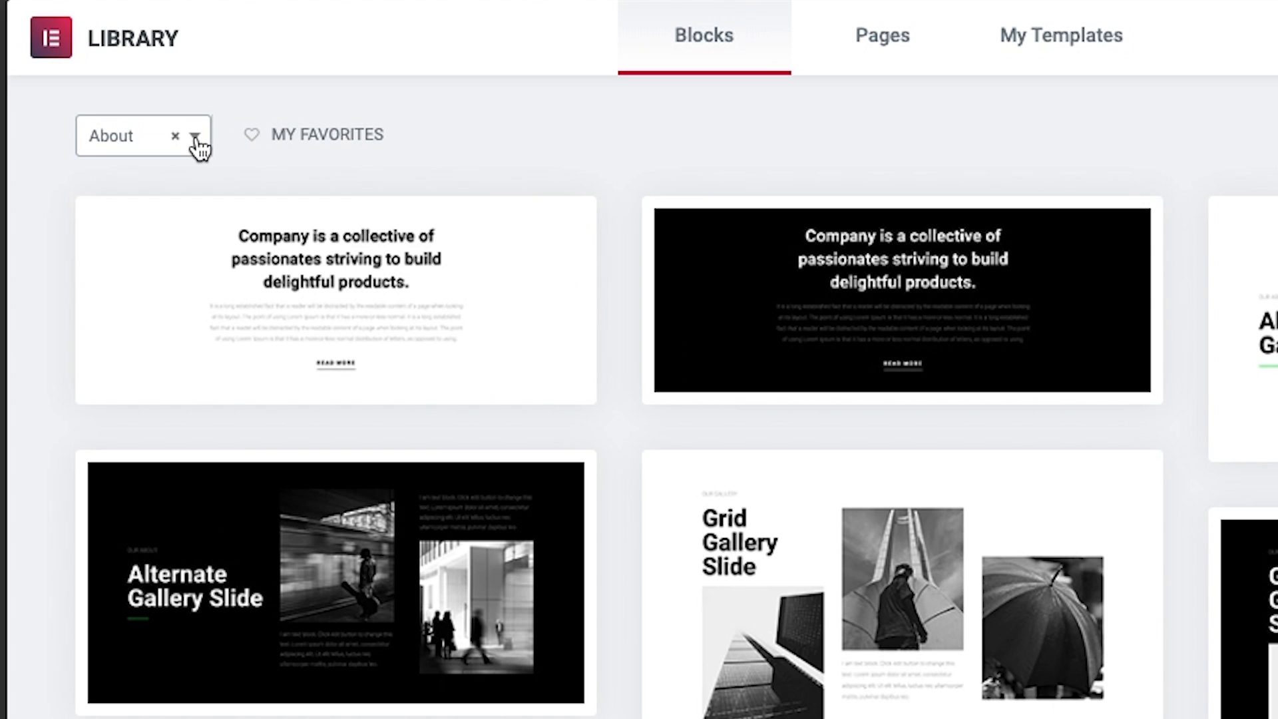
click(197, 139)
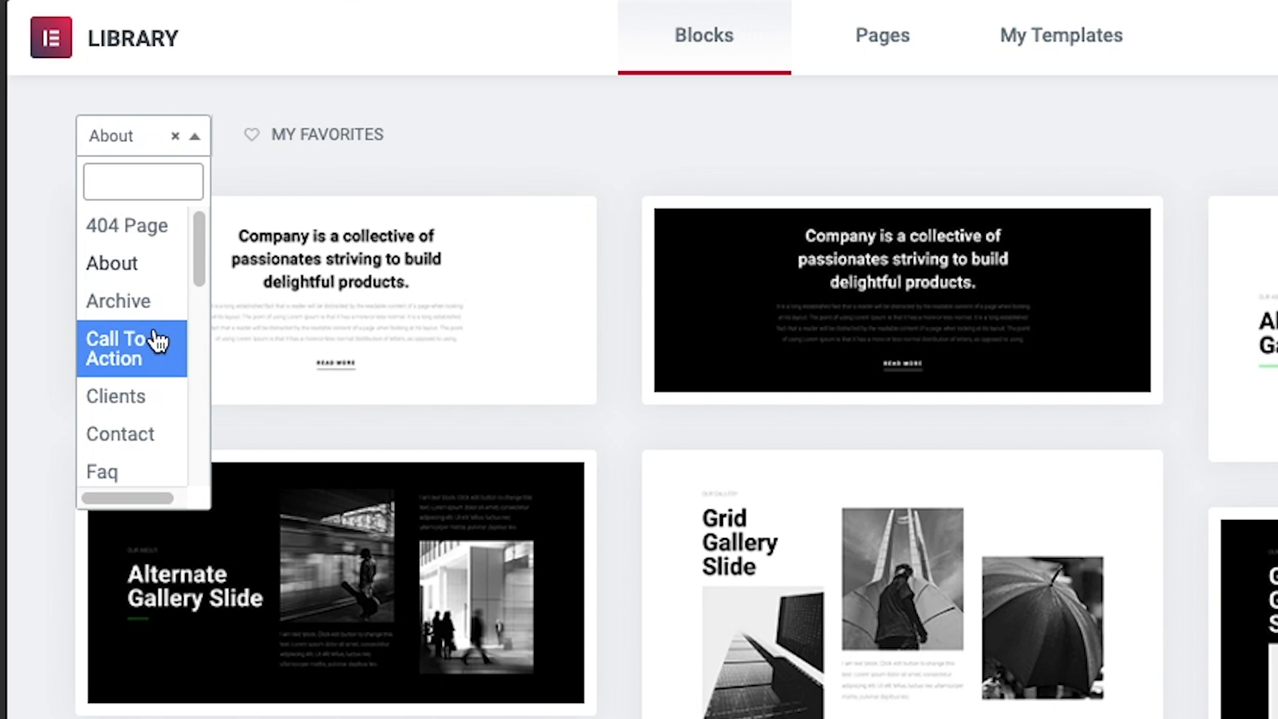
scroll(149, 356, down, 1)
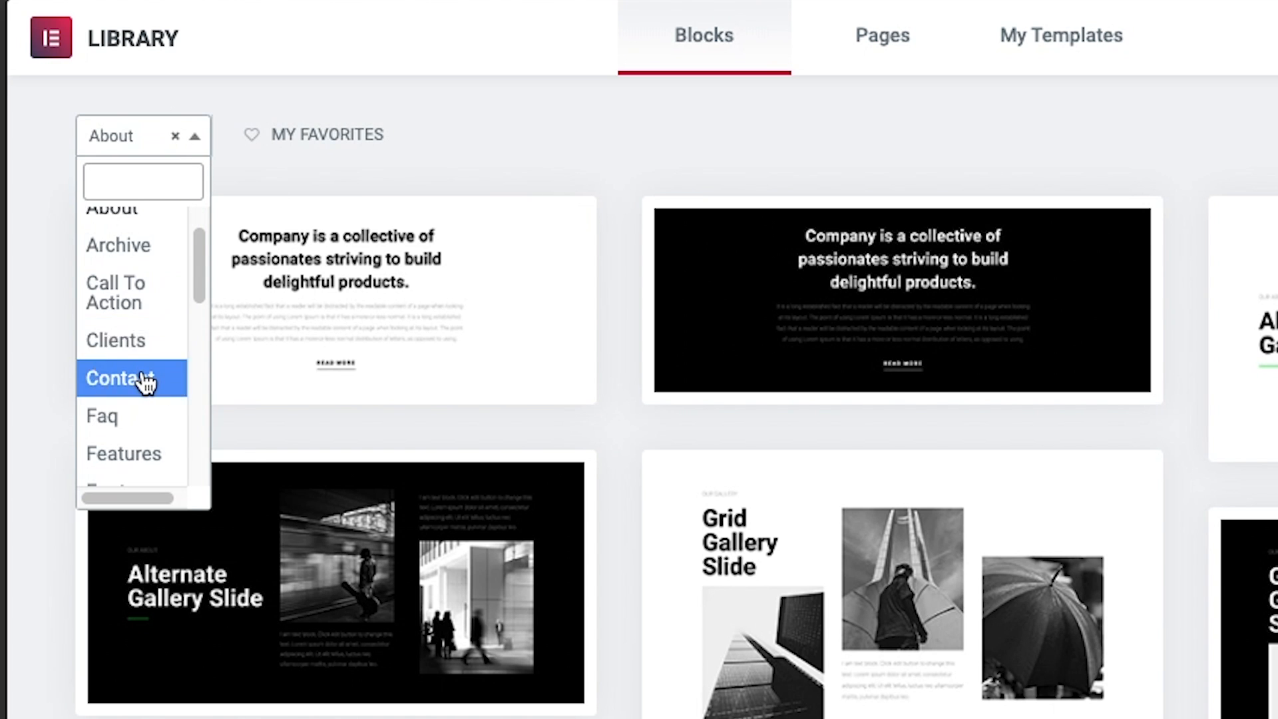
click(143, 374)
click(212, 141)
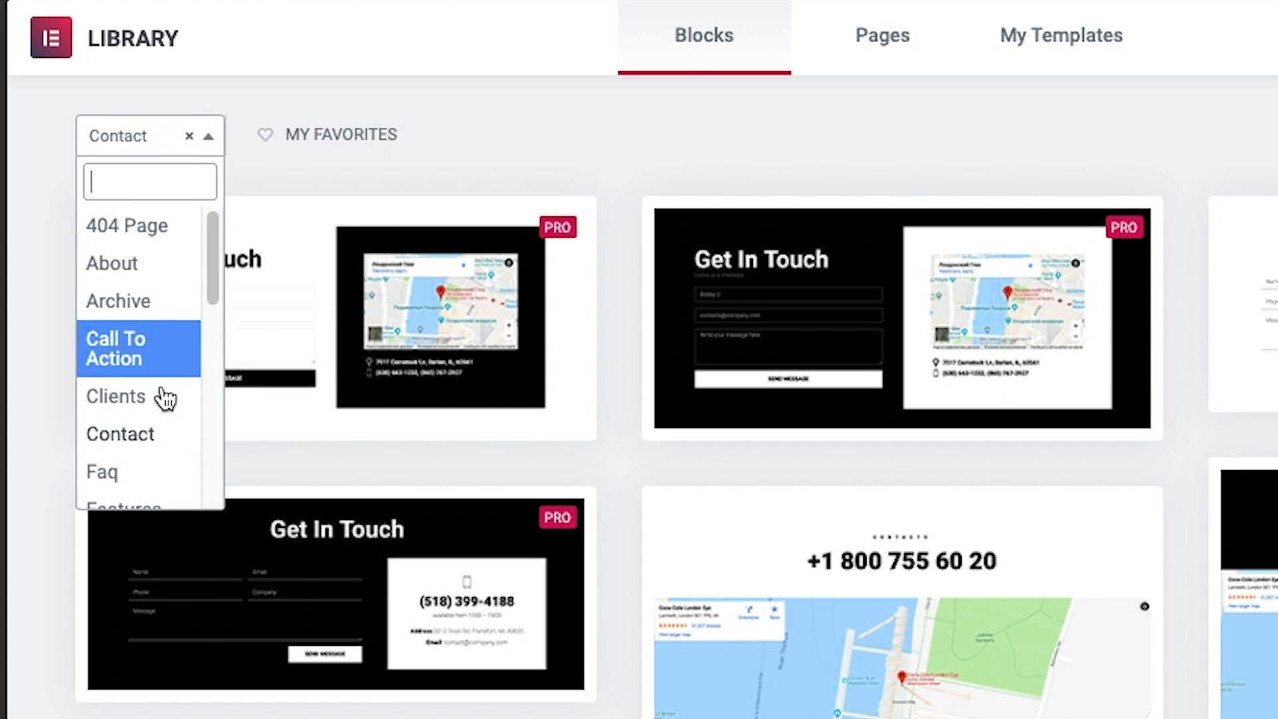
click(148, 473)
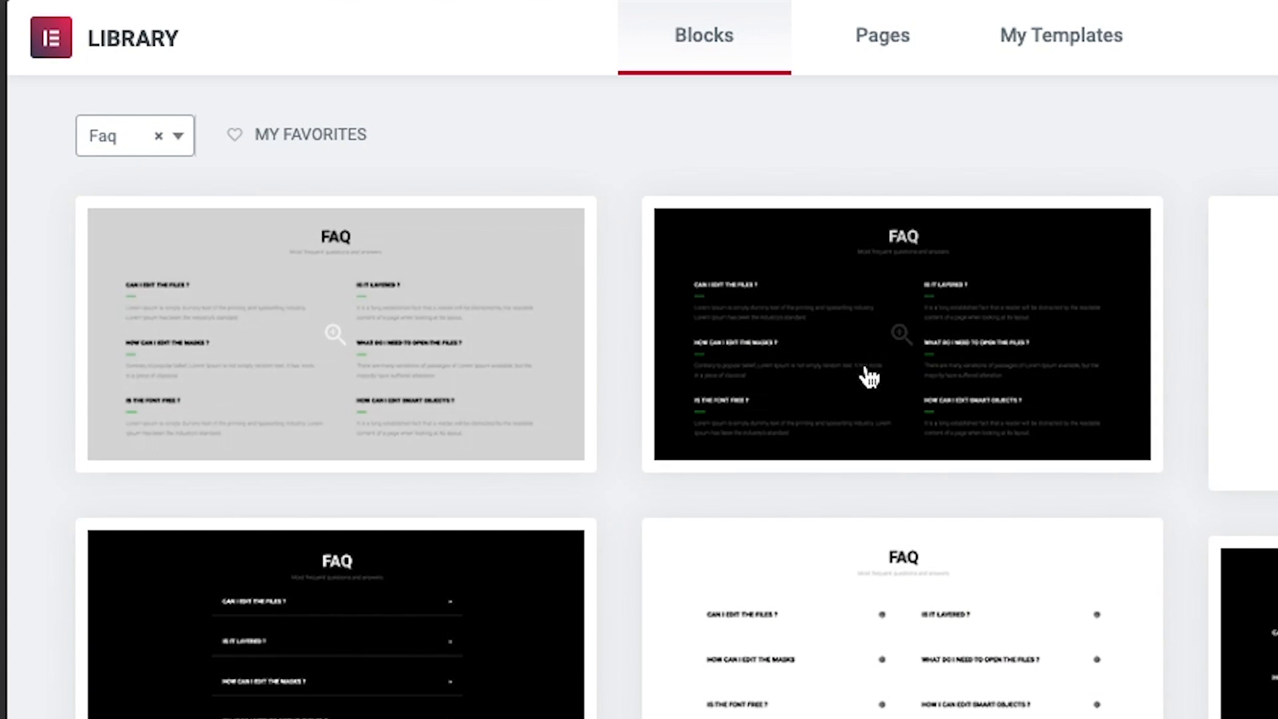
scroll(872, 379, down, 5)
scroll(878, 382, up, 5)
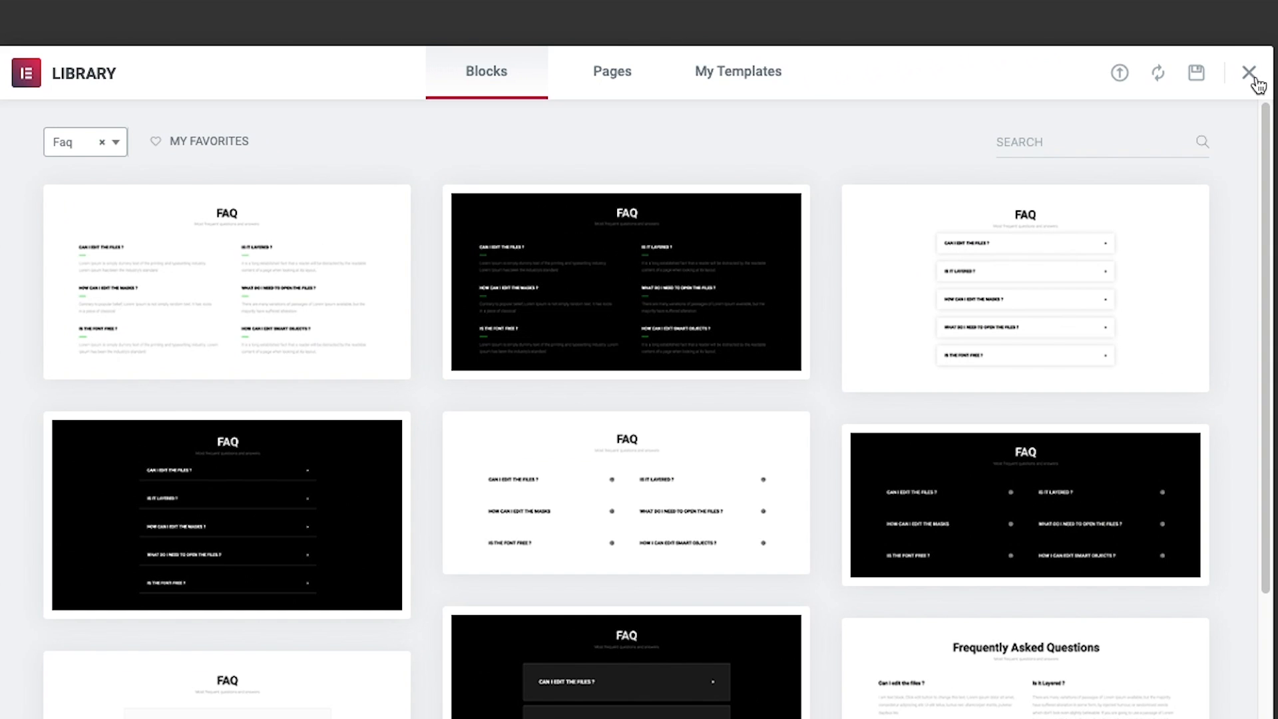
click(1247, 77)
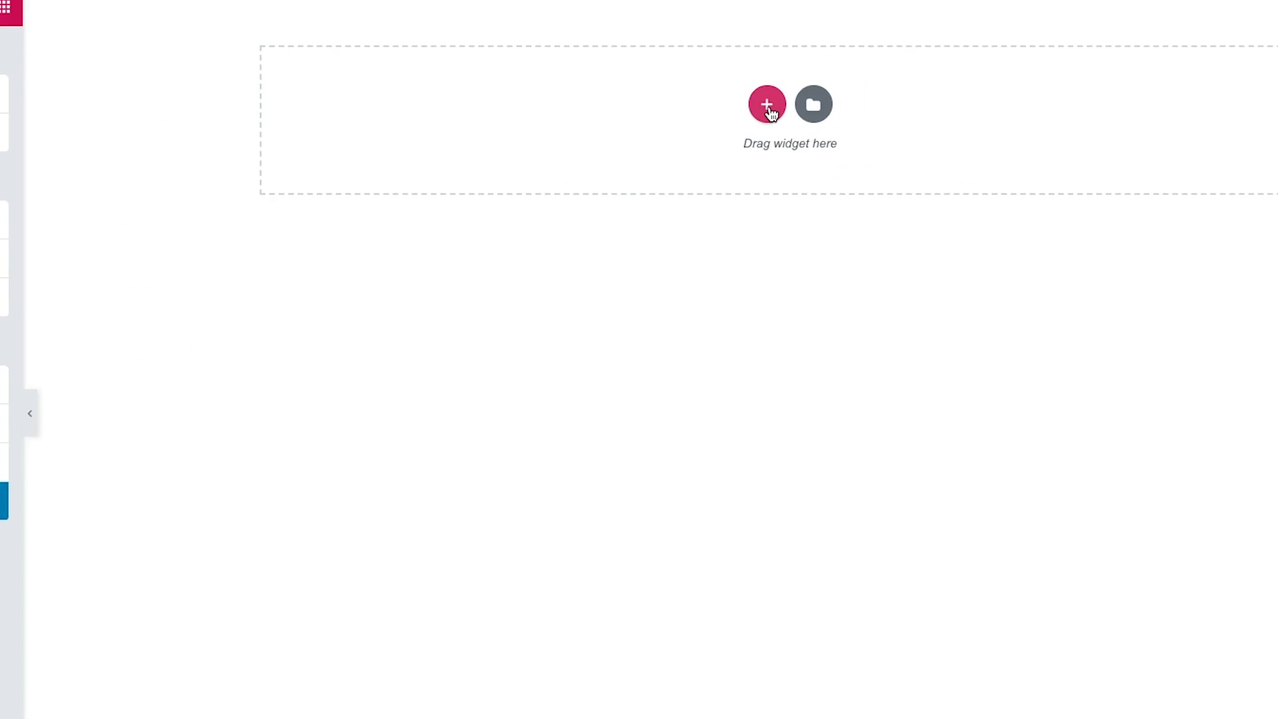
- Add a single-column section to the page and set its height to Fit To Screen
click(611, 106)
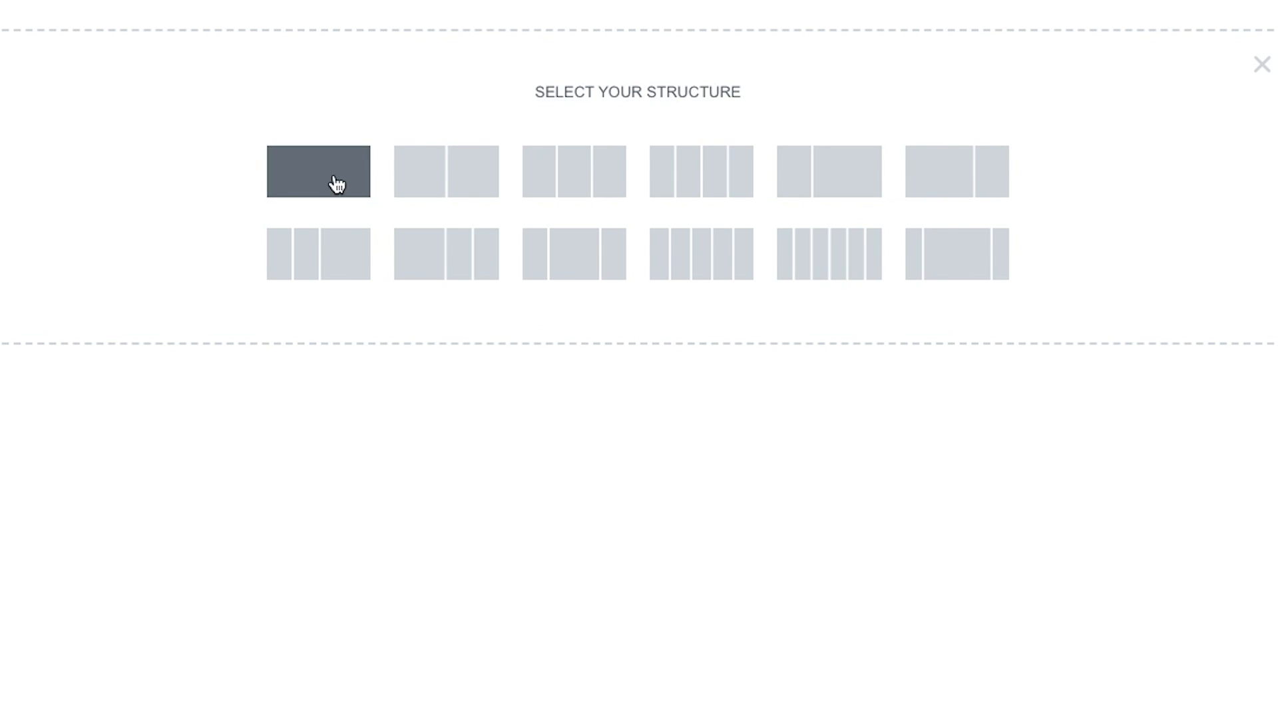
click(314, 187)
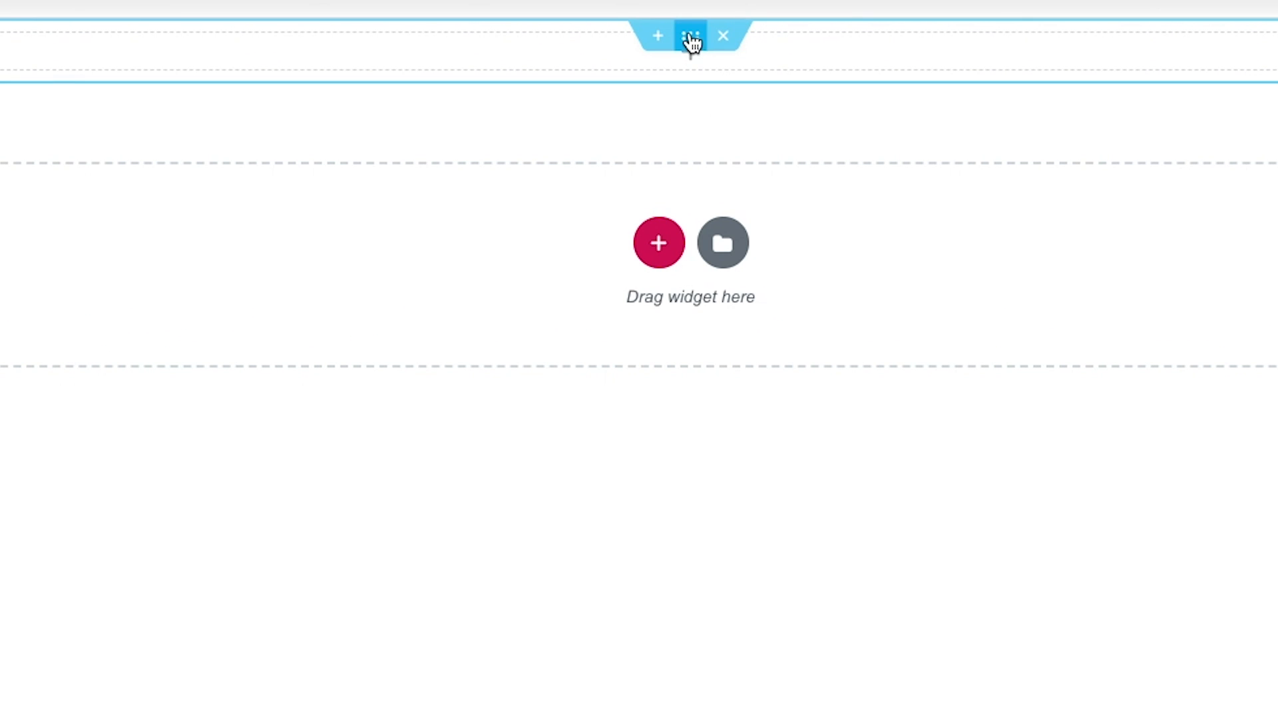
click(692, 39)
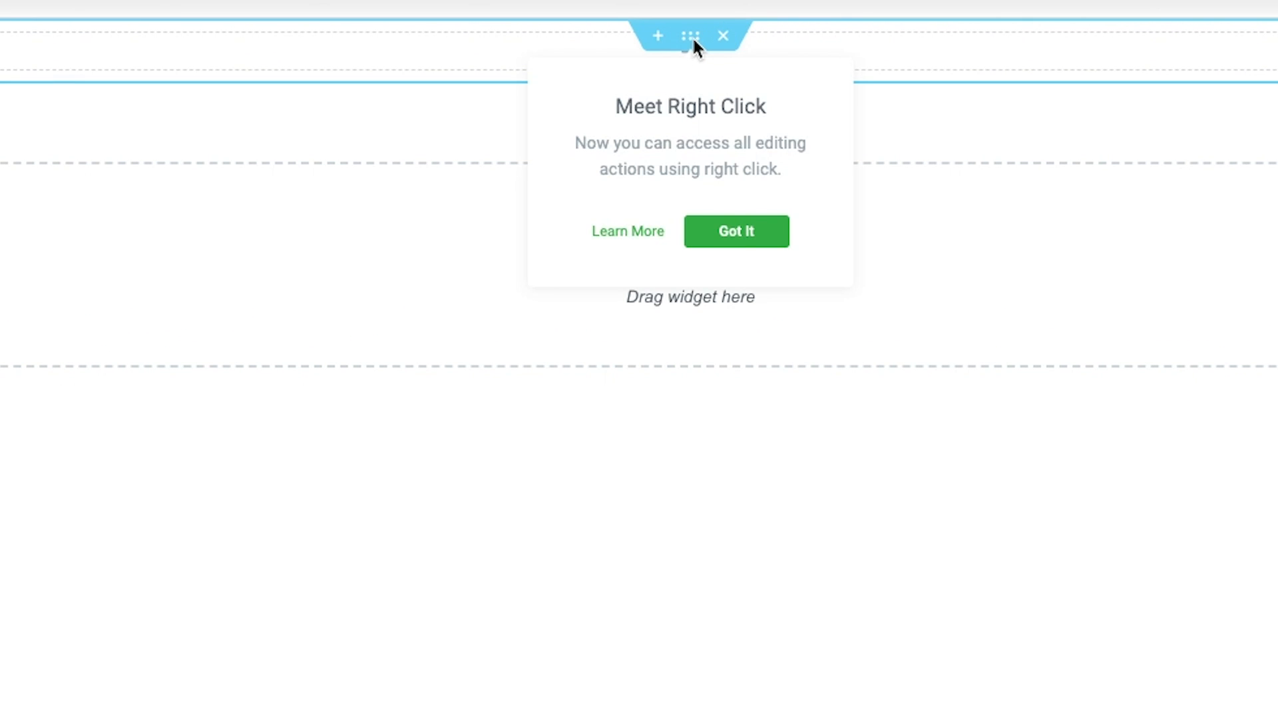
click(740, 234)
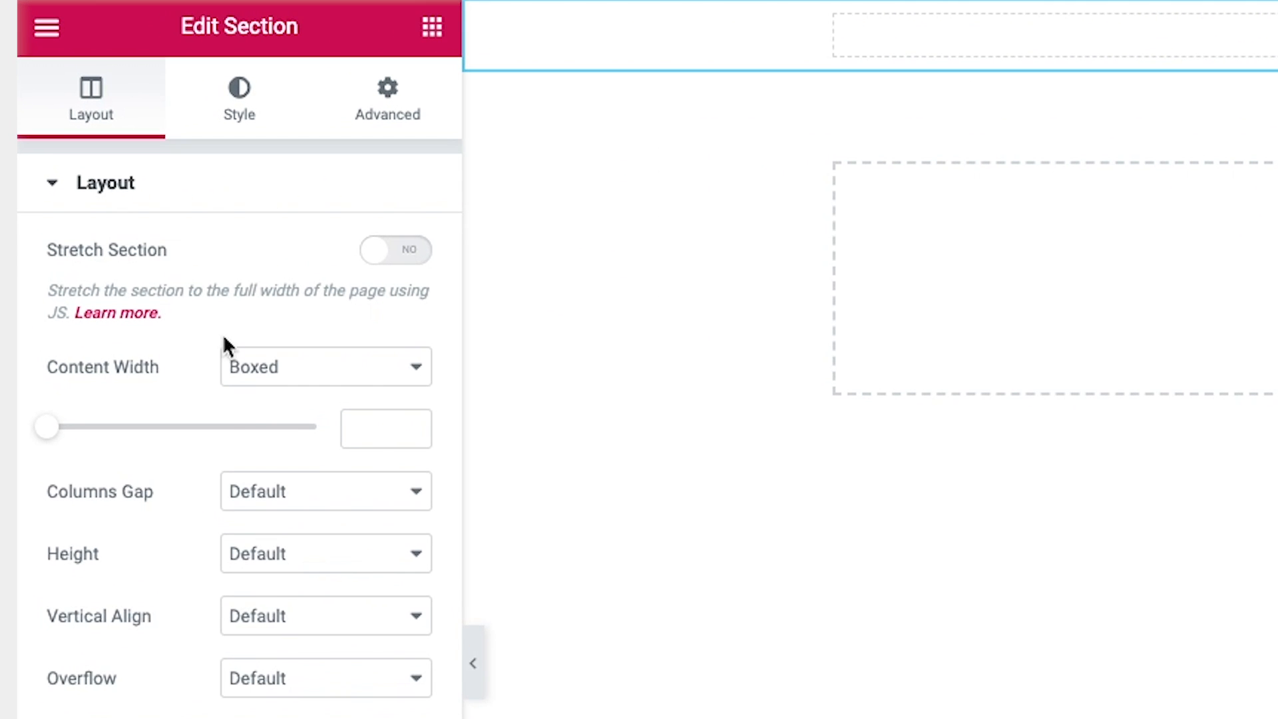
click(322, 573)
click(322, 577)
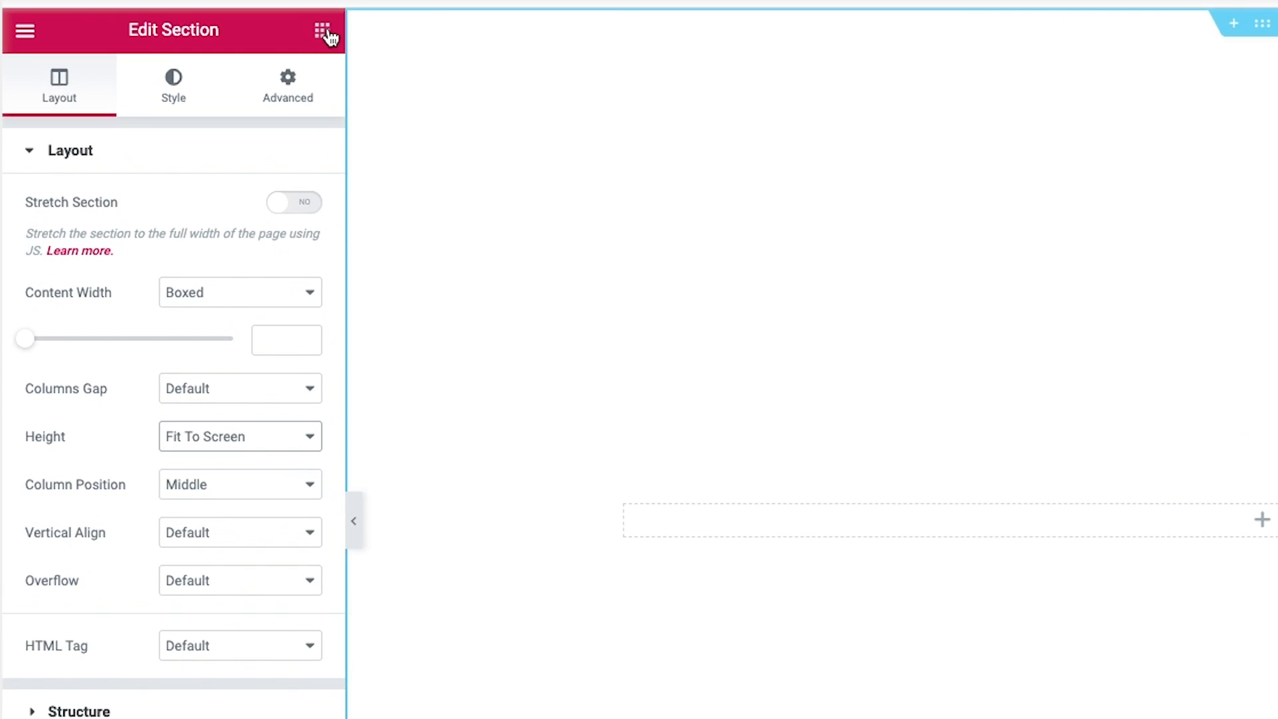
- Look through the available widgets, from the basic elements to the end of the general ones
click(328, 35)
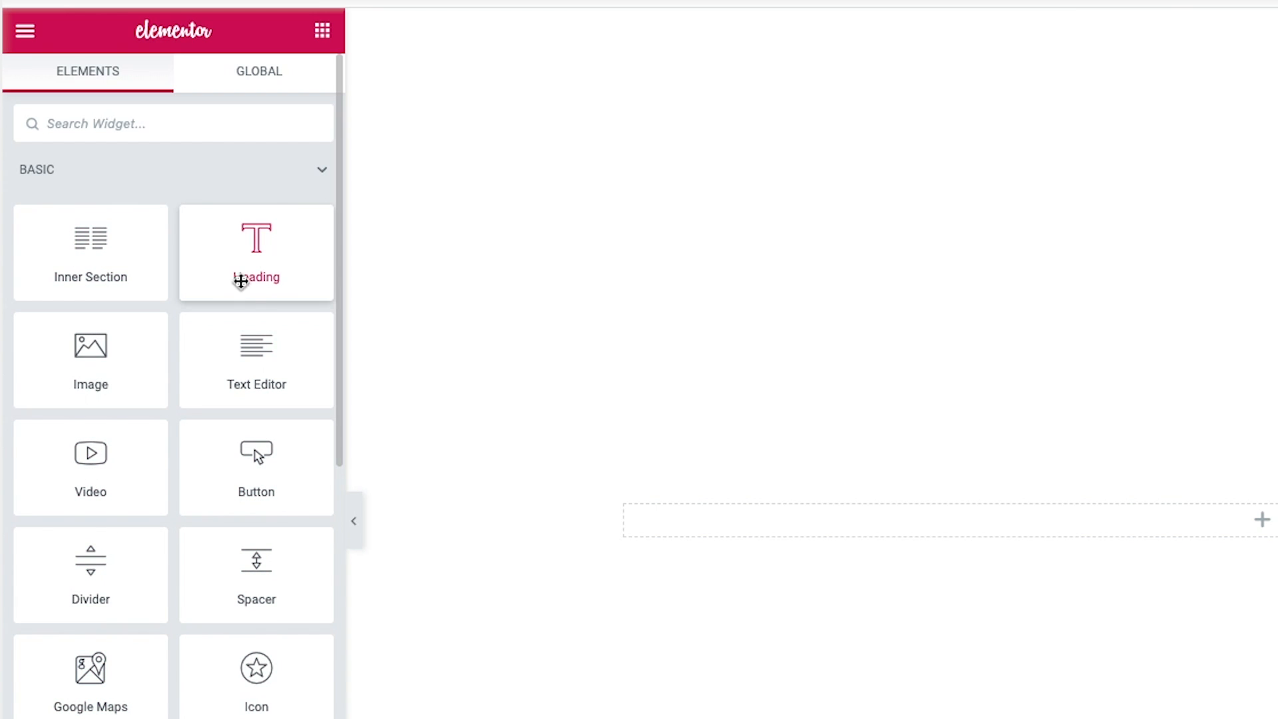
scroll(274, 373, down, 2)
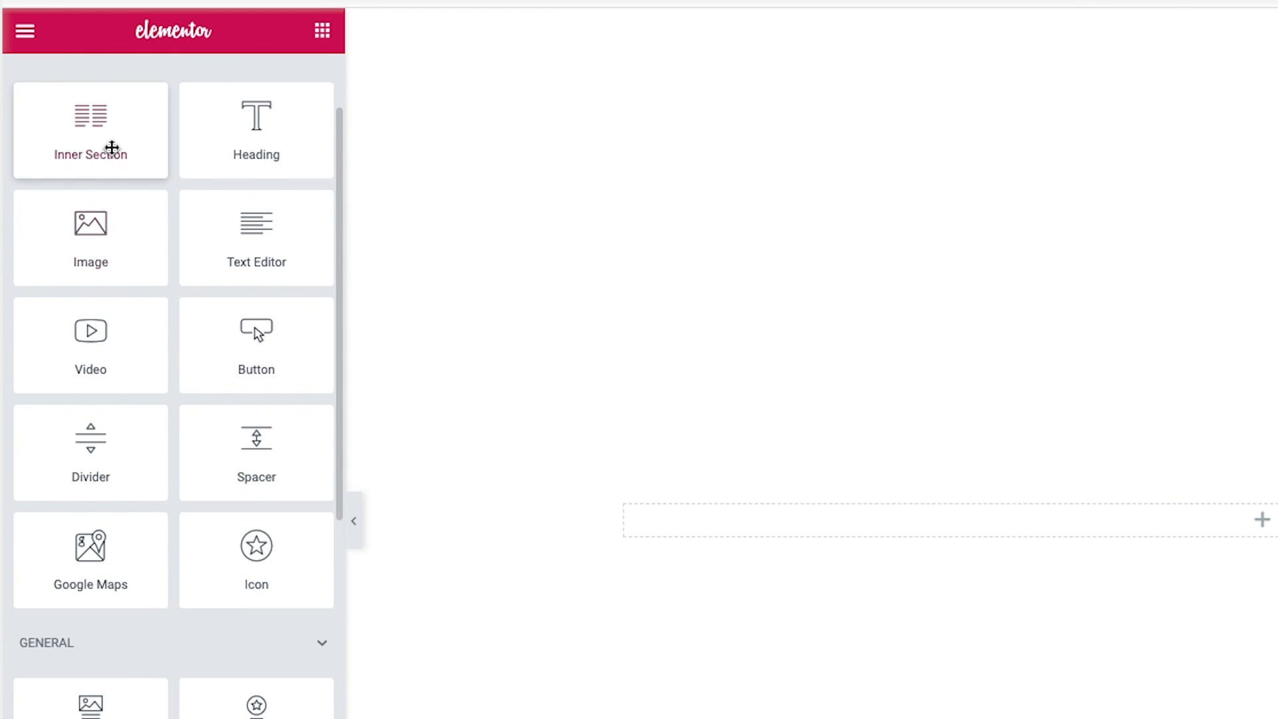
scroll(133, 612, down, 10)
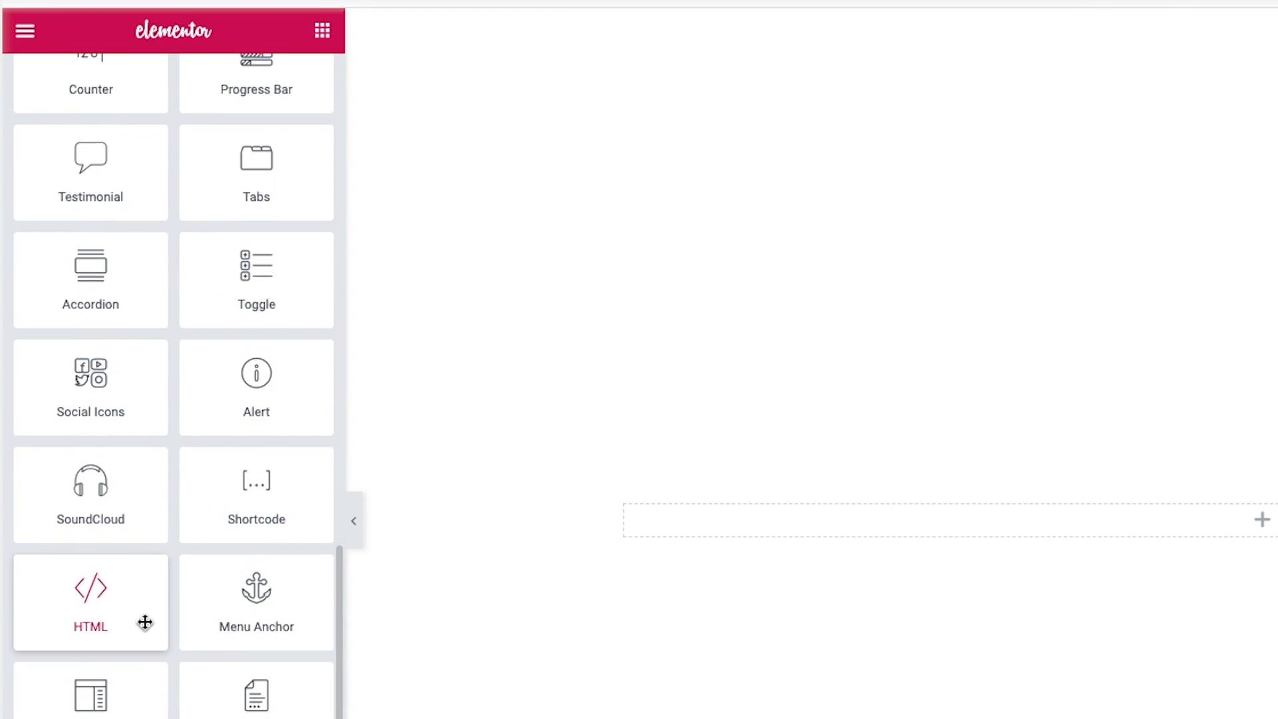
scroll(145, 622, down, 1)
scroll(167, 636, up, 5)
scroll(168, 642, down, 5)
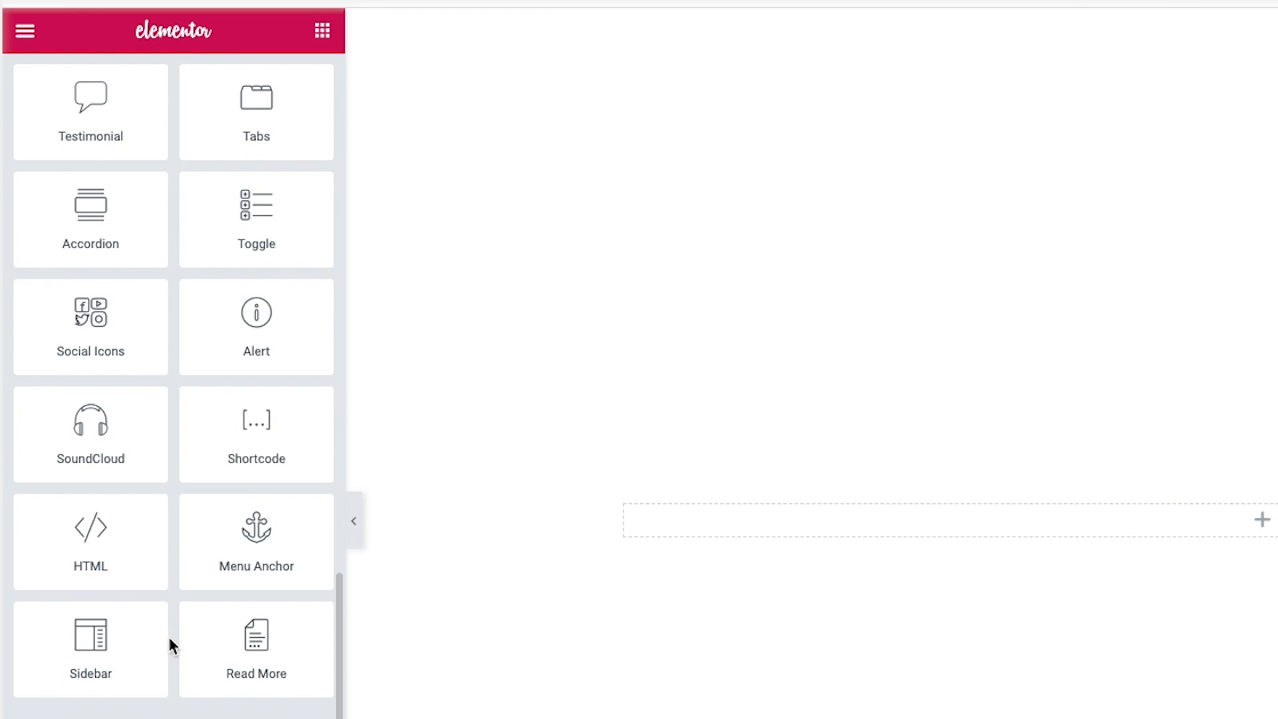
scroll(176, 638, up, 15)
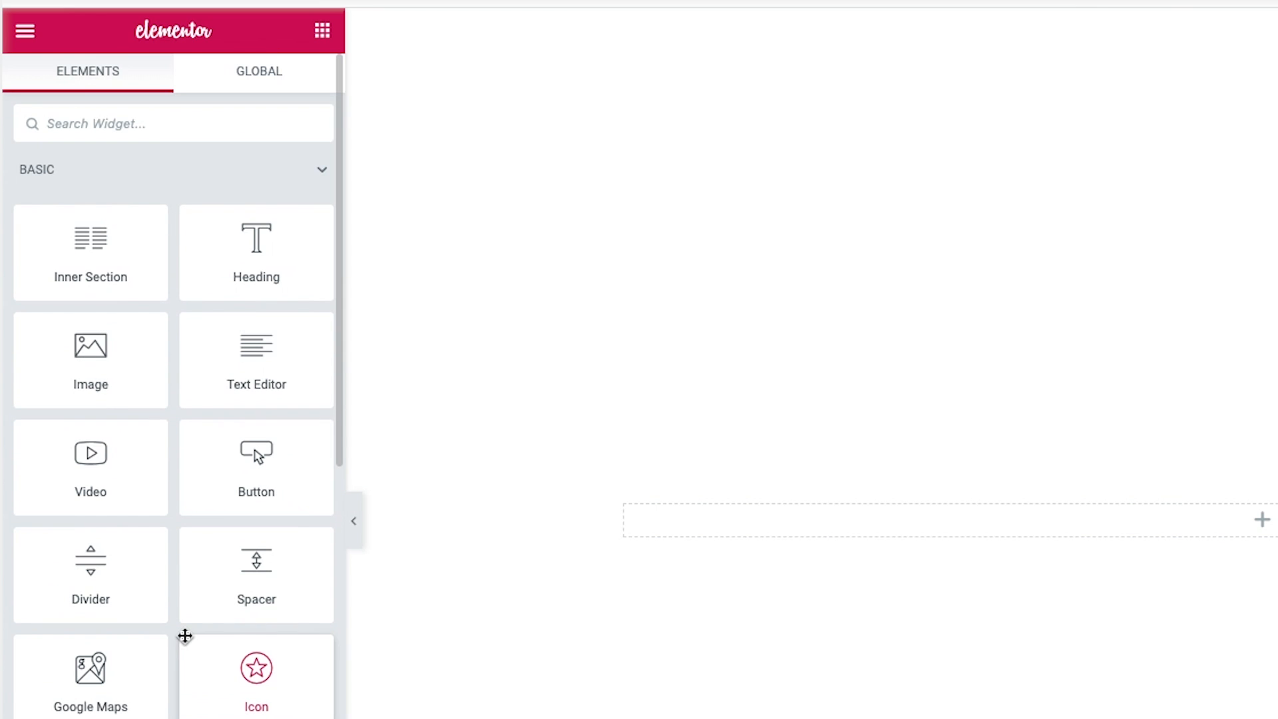
- Place a Heading widget in the section's empty column and a Text Editor widget directly beneath it
drag(258, 237, 1277, 525)
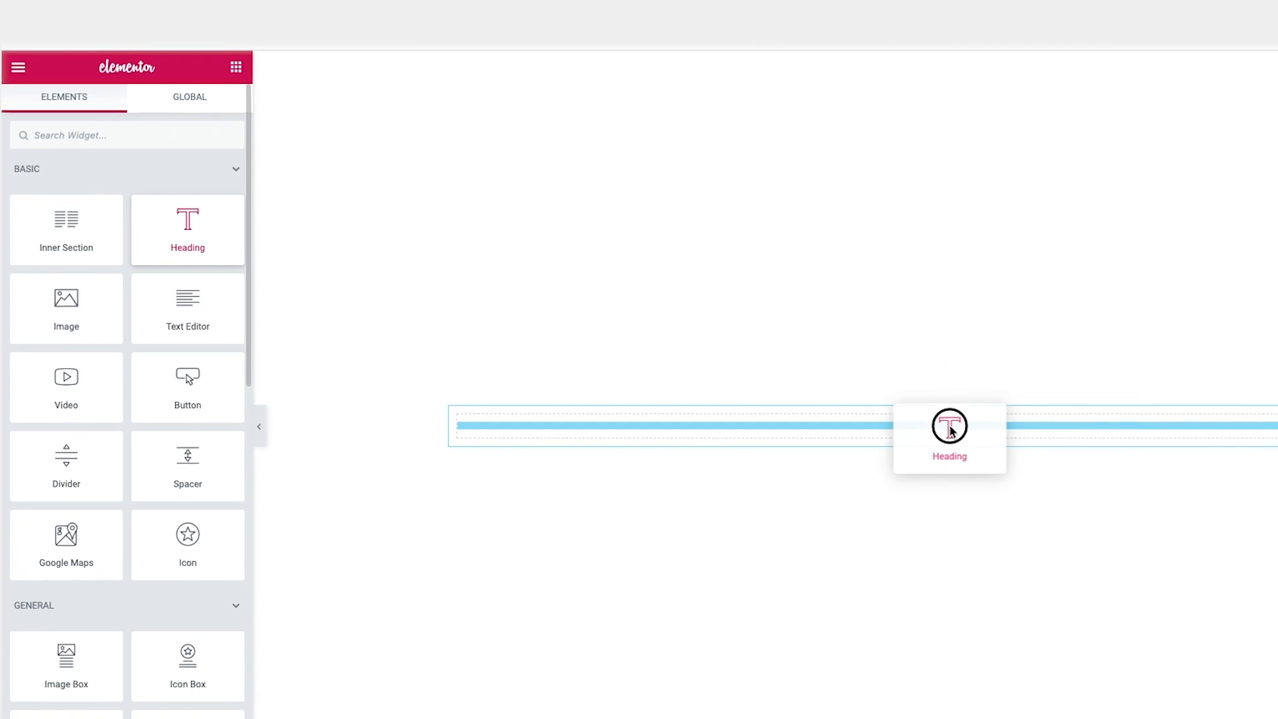
drag(961, 433, 961, 433)
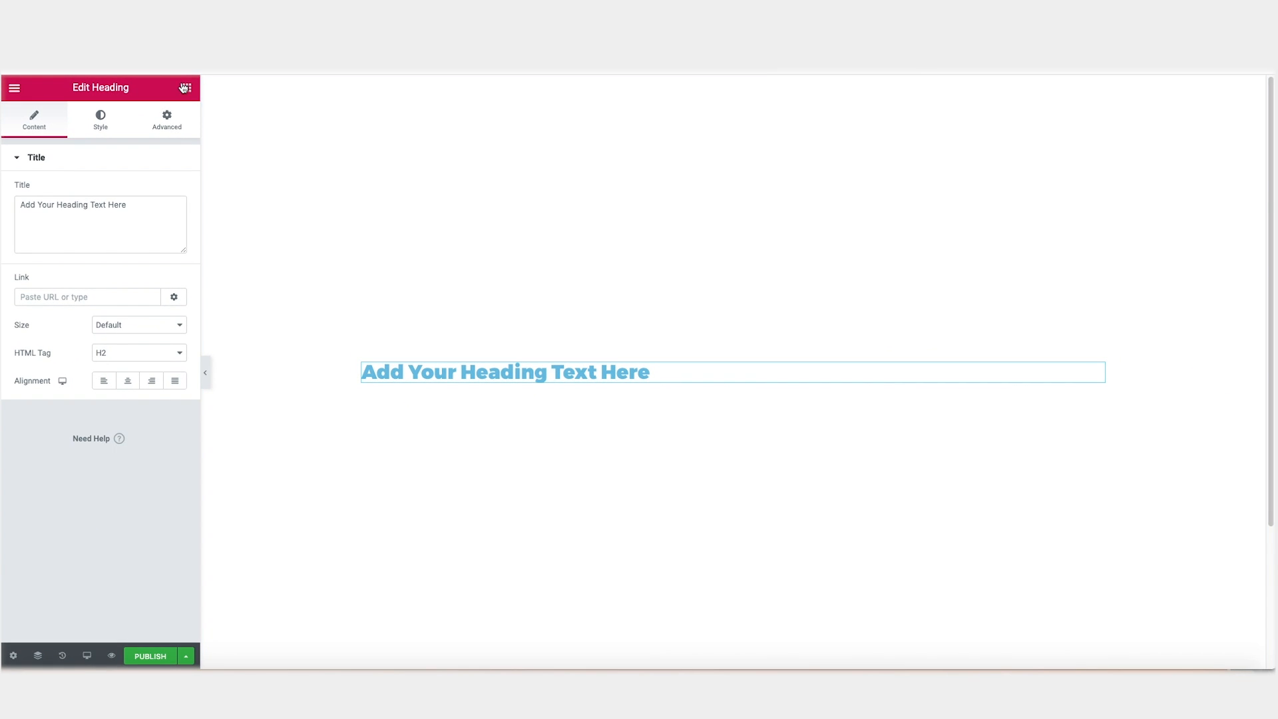
click(185, 87)
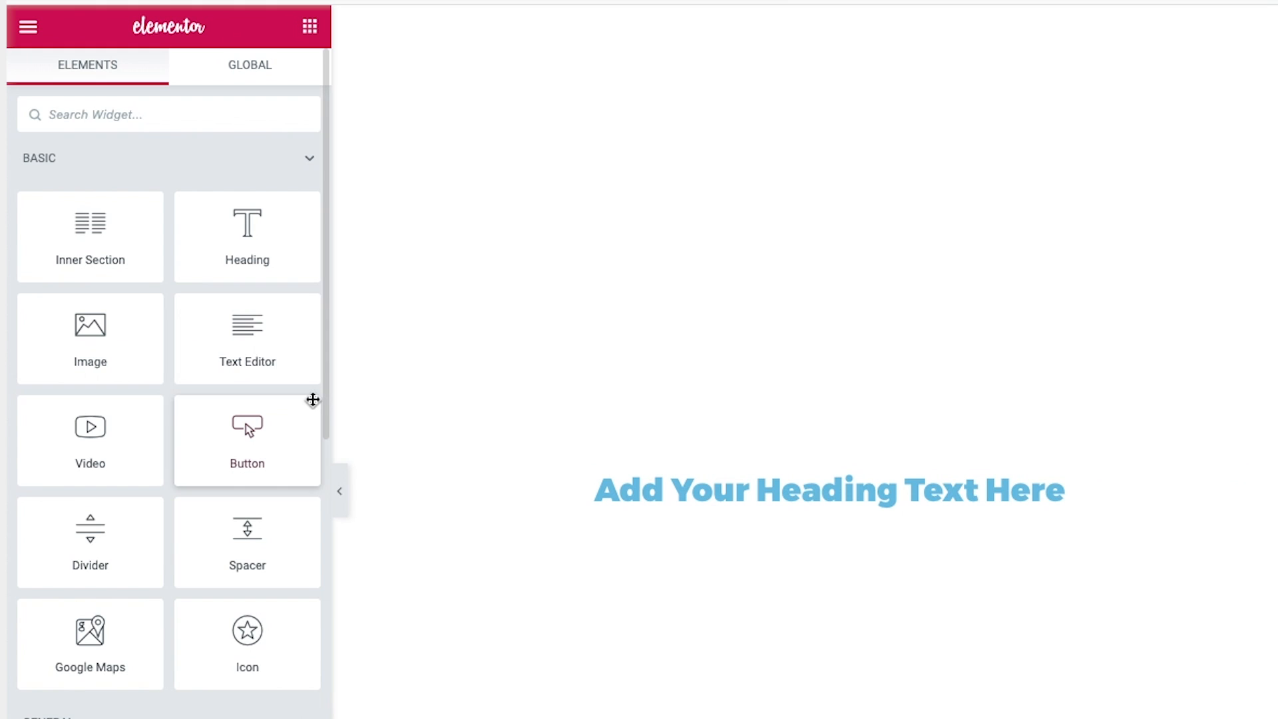
drag(245, 330, 779, 515)
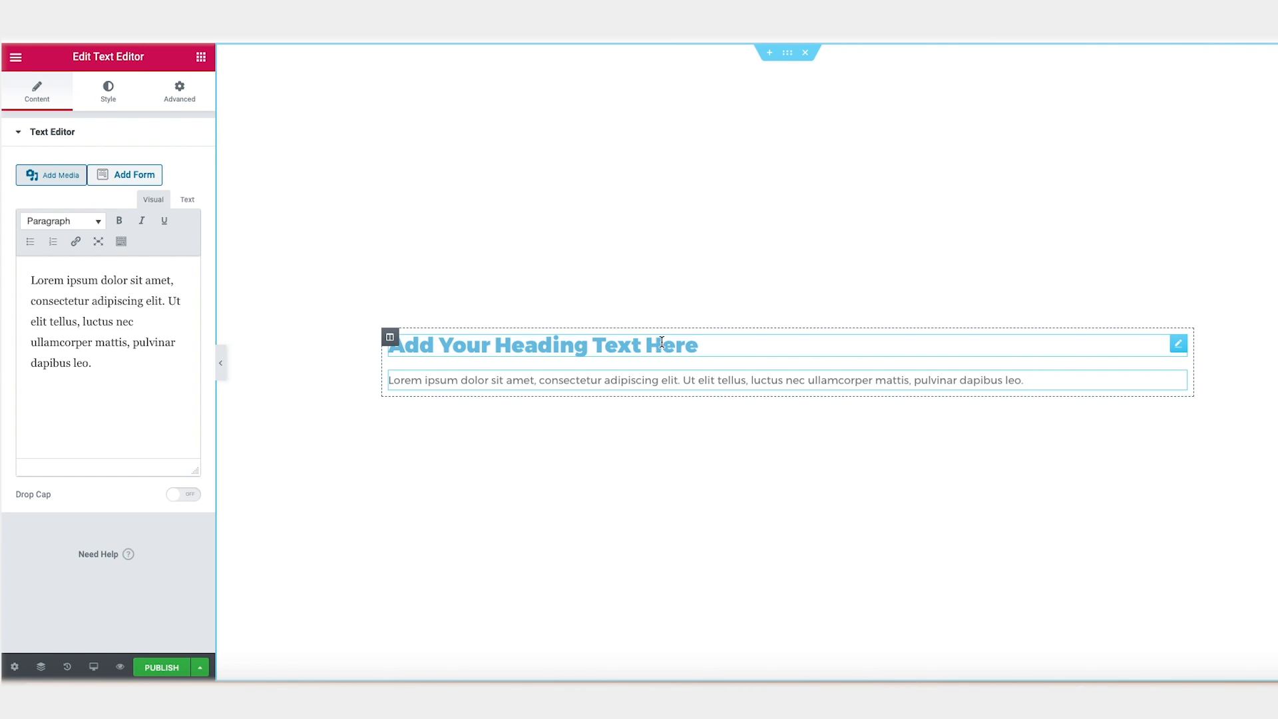
- Replace the heading text with "Window Cleaners who are Clearly Different" and the paragraph with "Punctual, Passionate & Polite. We also Clean Windows."
click(662, 342)
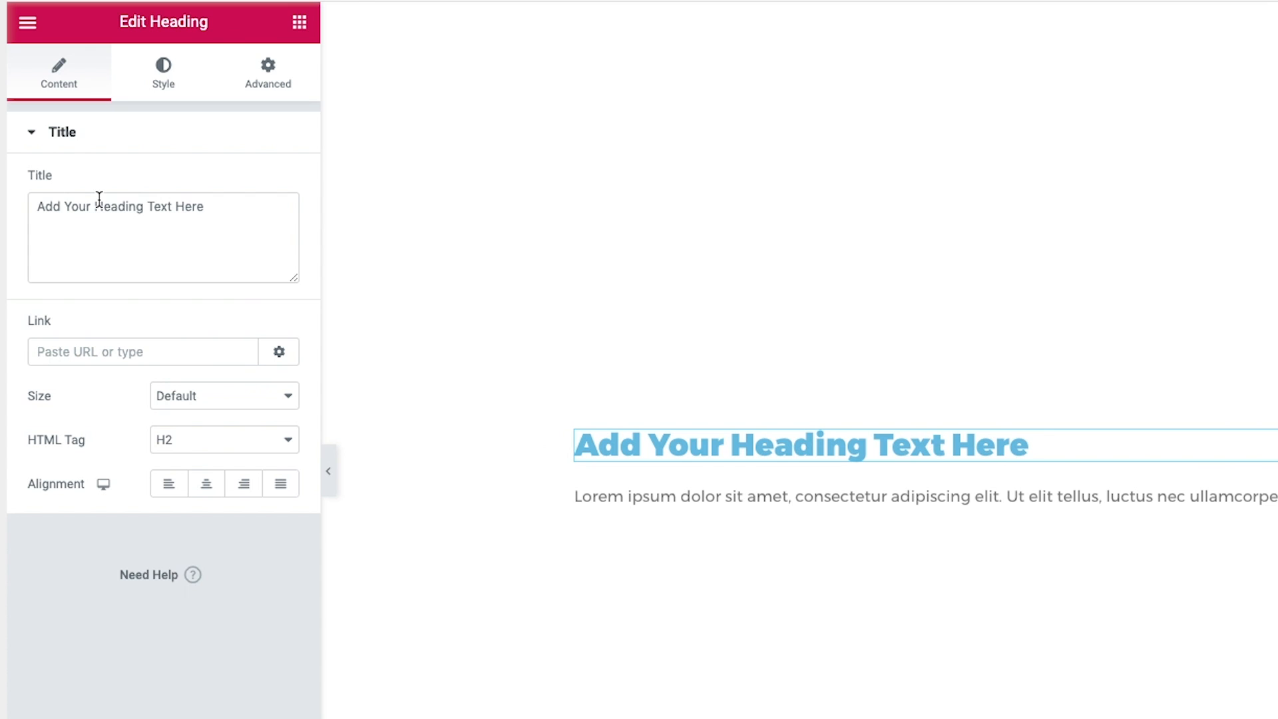
double_click(100, 205)
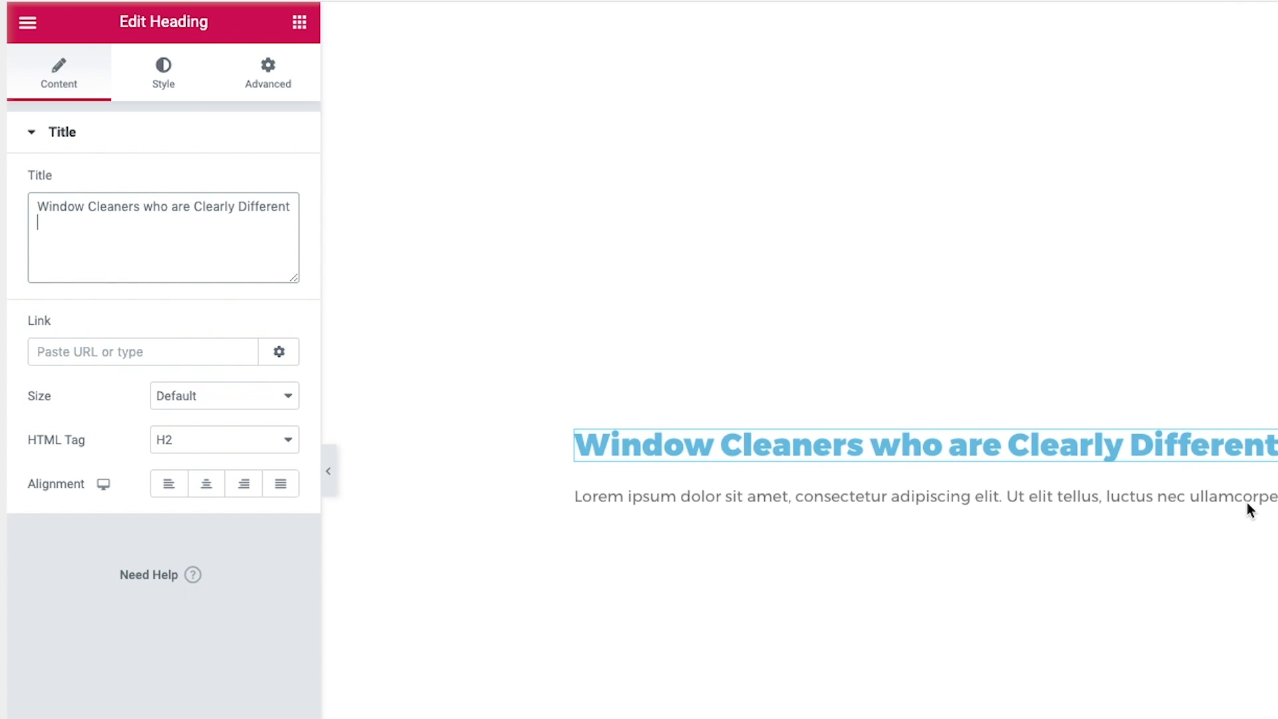
click(1248, 500)
double_click(147, 411)
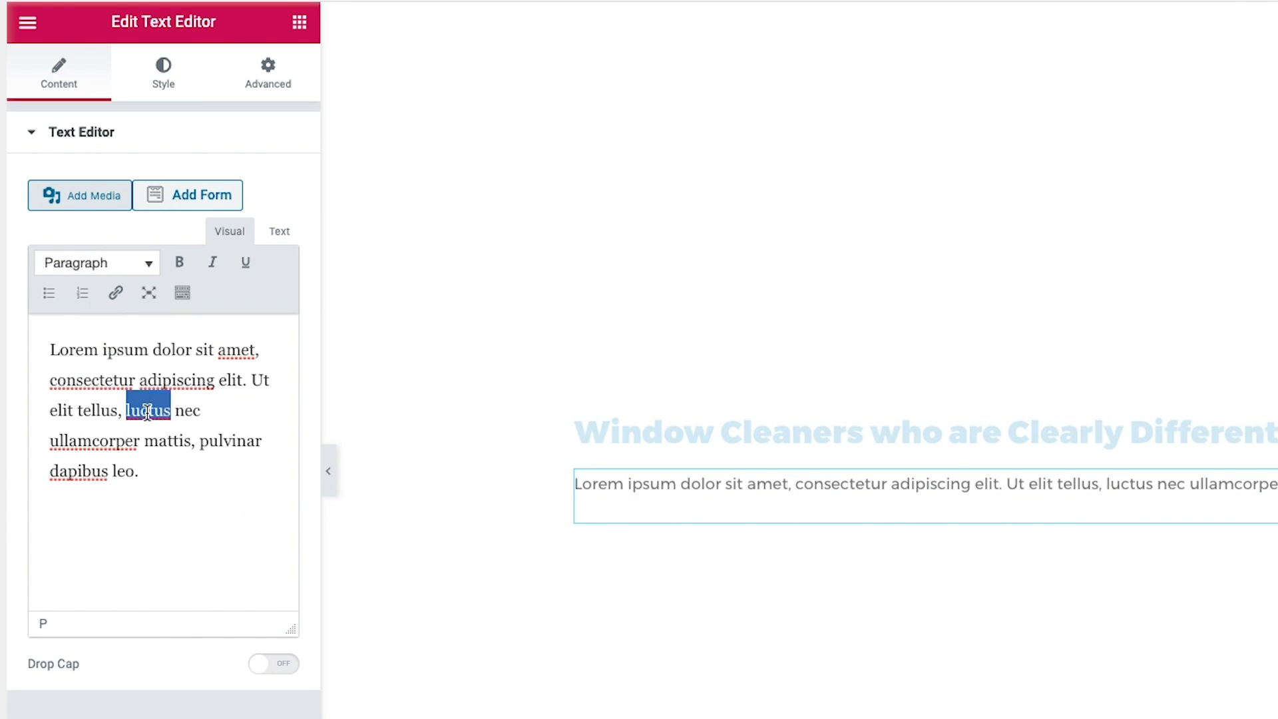
triple_click(147, 410)
text(Punctual, Passionate & Polite. We also Clean Windows.)
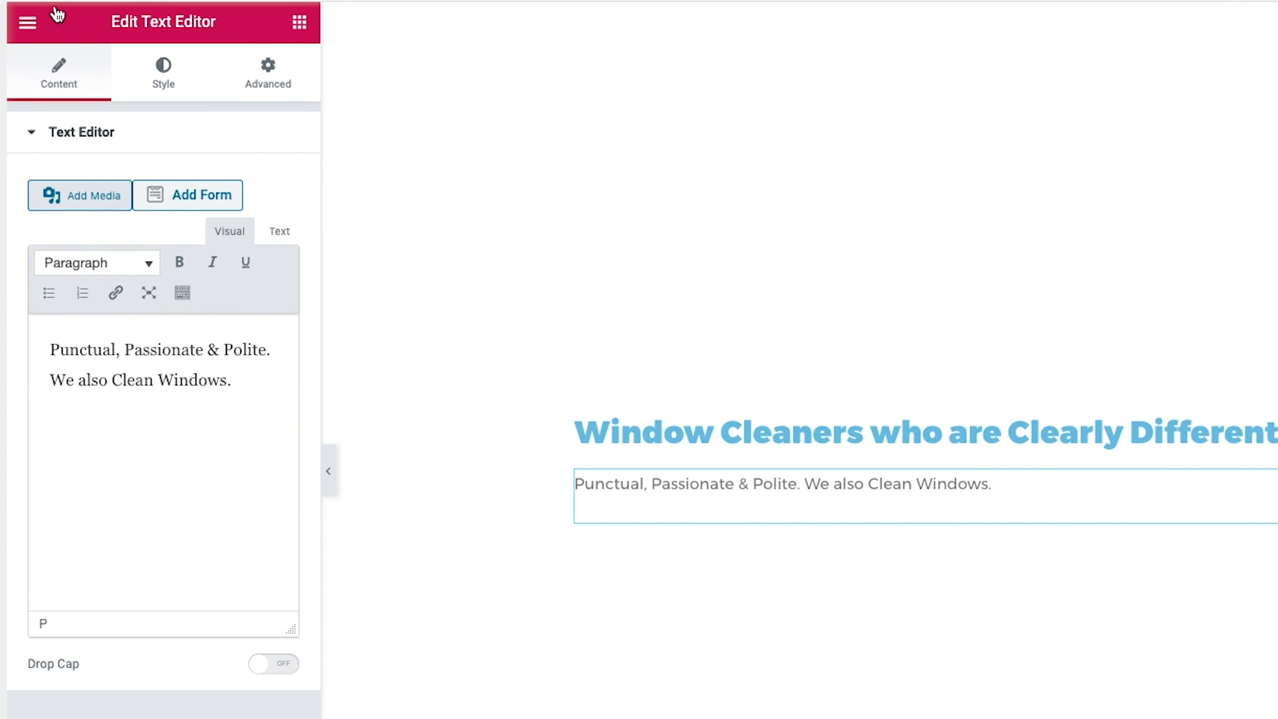
- Place a Button widget directly beneath the tagline text in the hero column
click(299, 22)
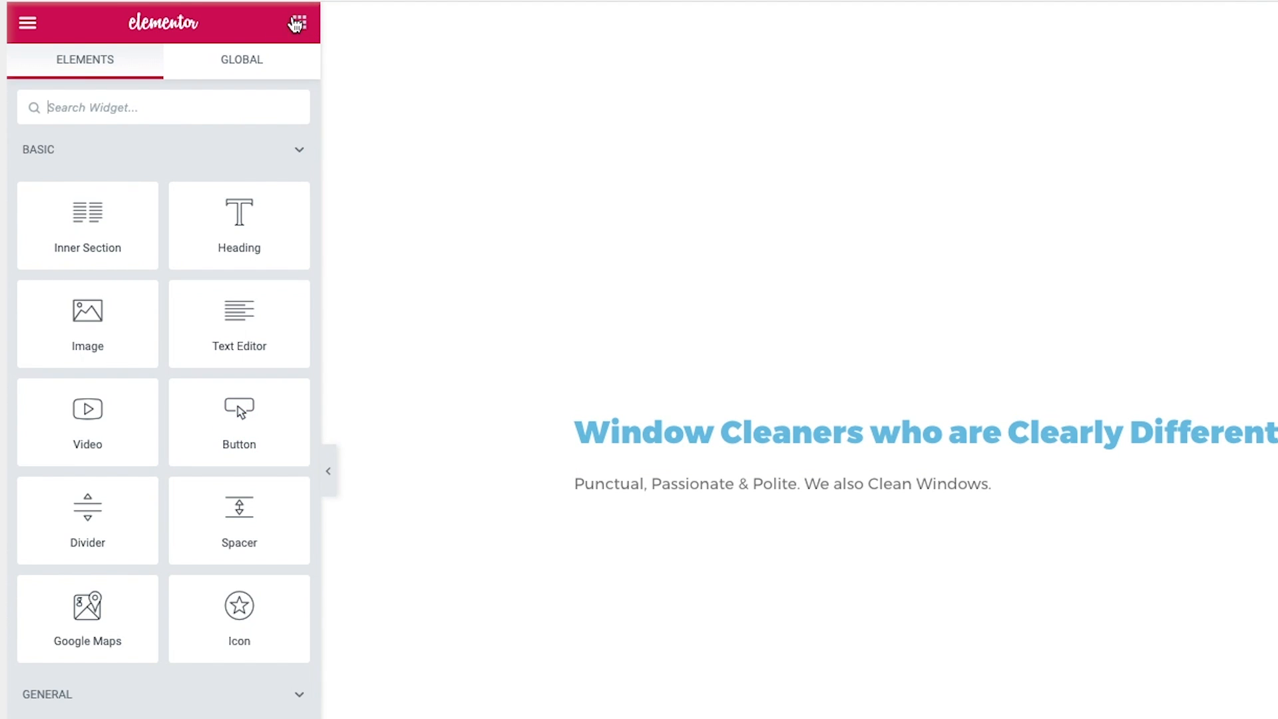
drag(234, 413, 766, 519)
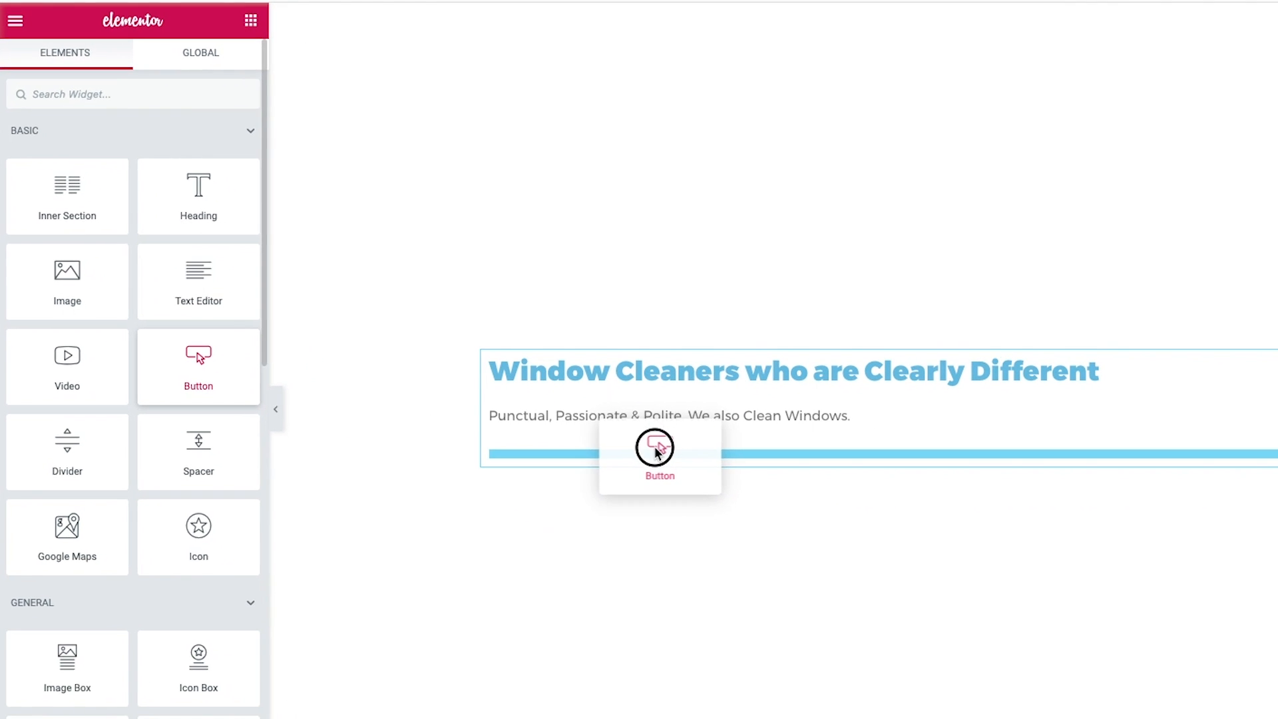
drag(655, 450, 654, 450)
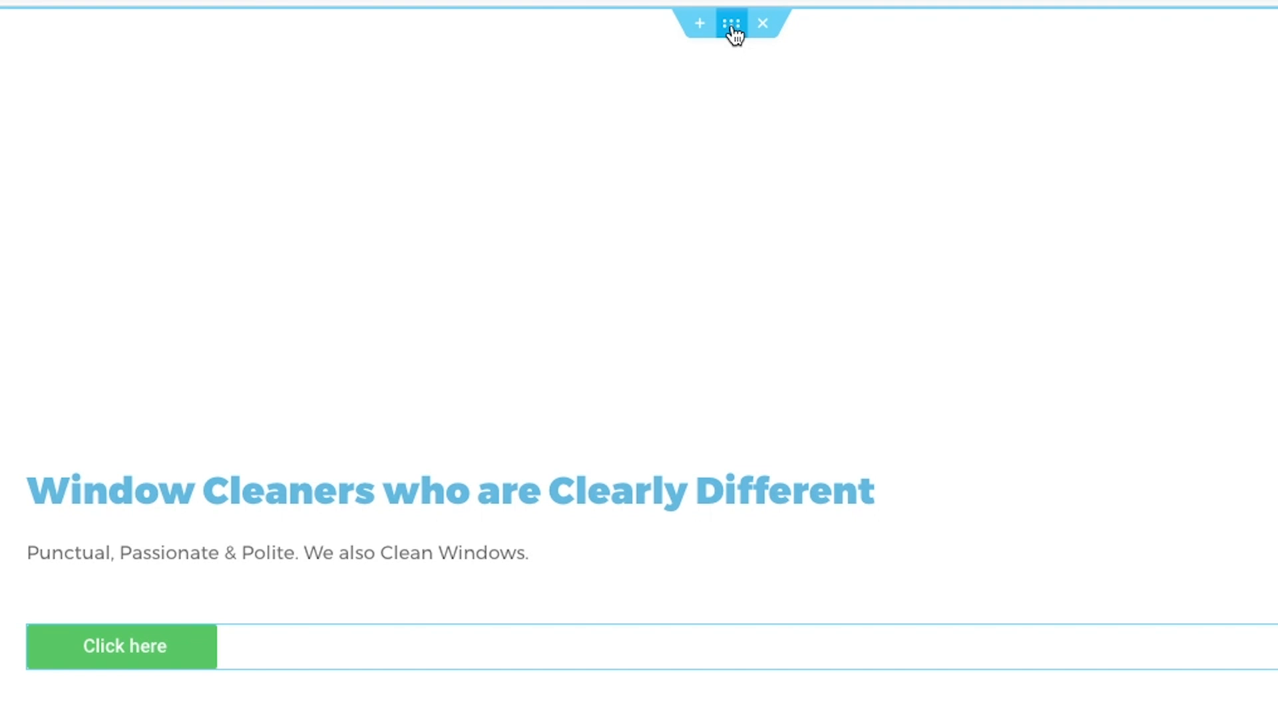
- Give the hero section a classic background in solid red, #E93636
click(729, 28)
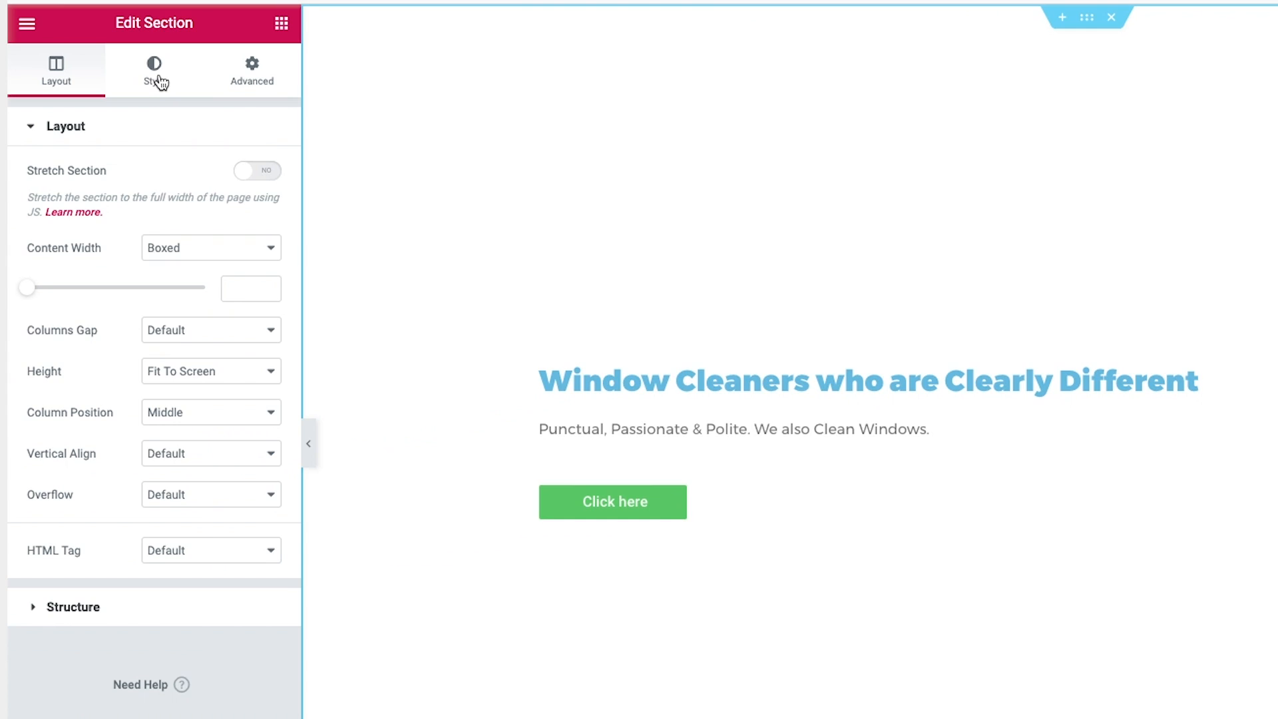
click(160, 83)
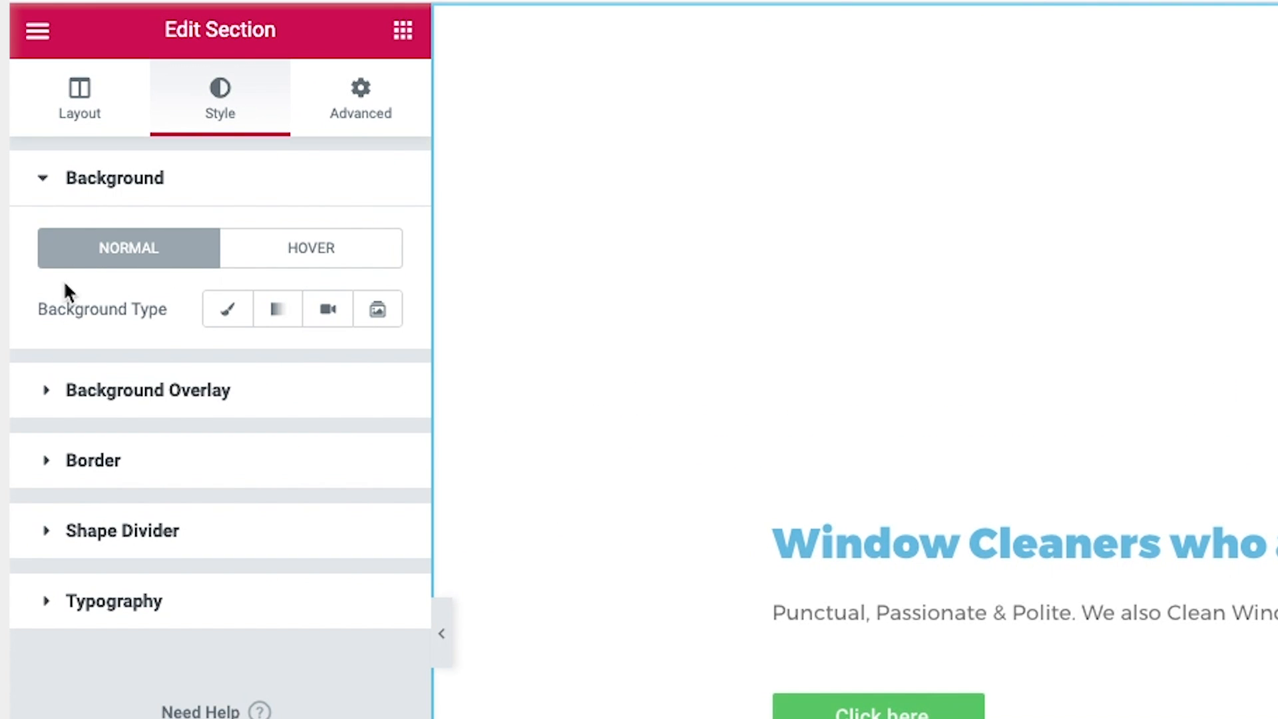
click(225, 318)
click(367, 366)
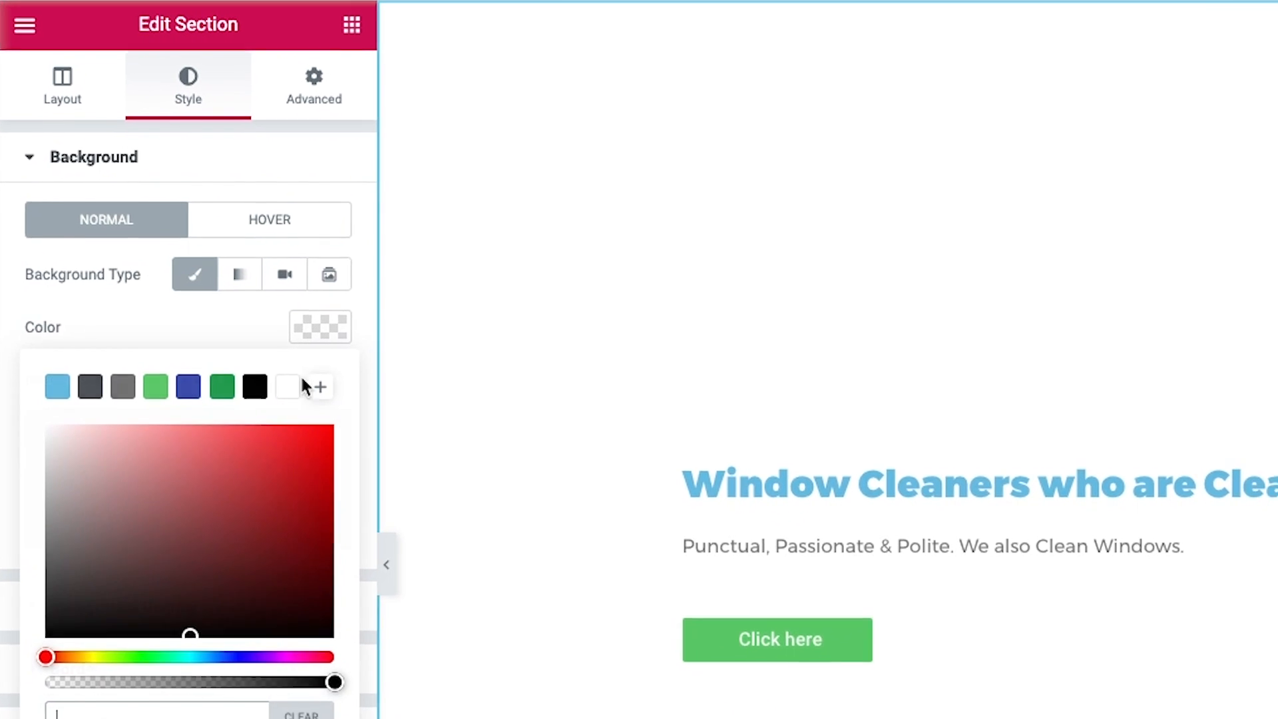
click(309, 498)
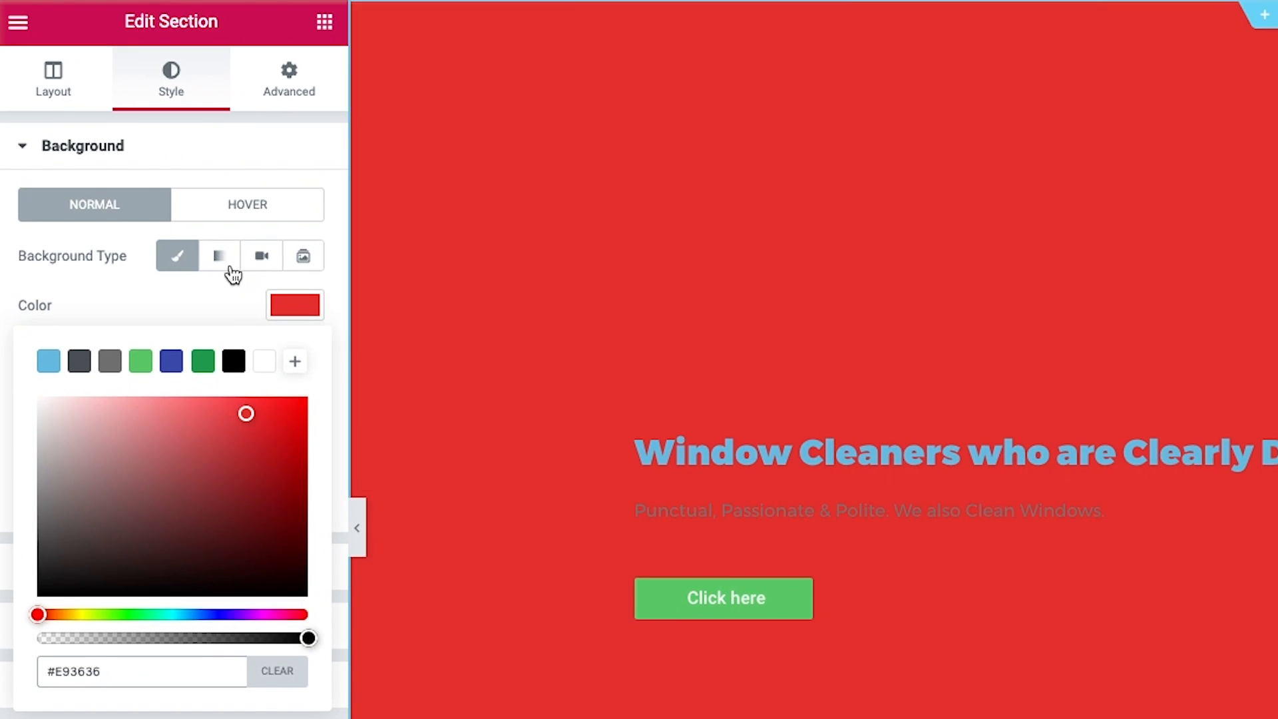
- Try a gradient section background with black #000000 as its first color, and return the background type to Classic
click(225, 265)
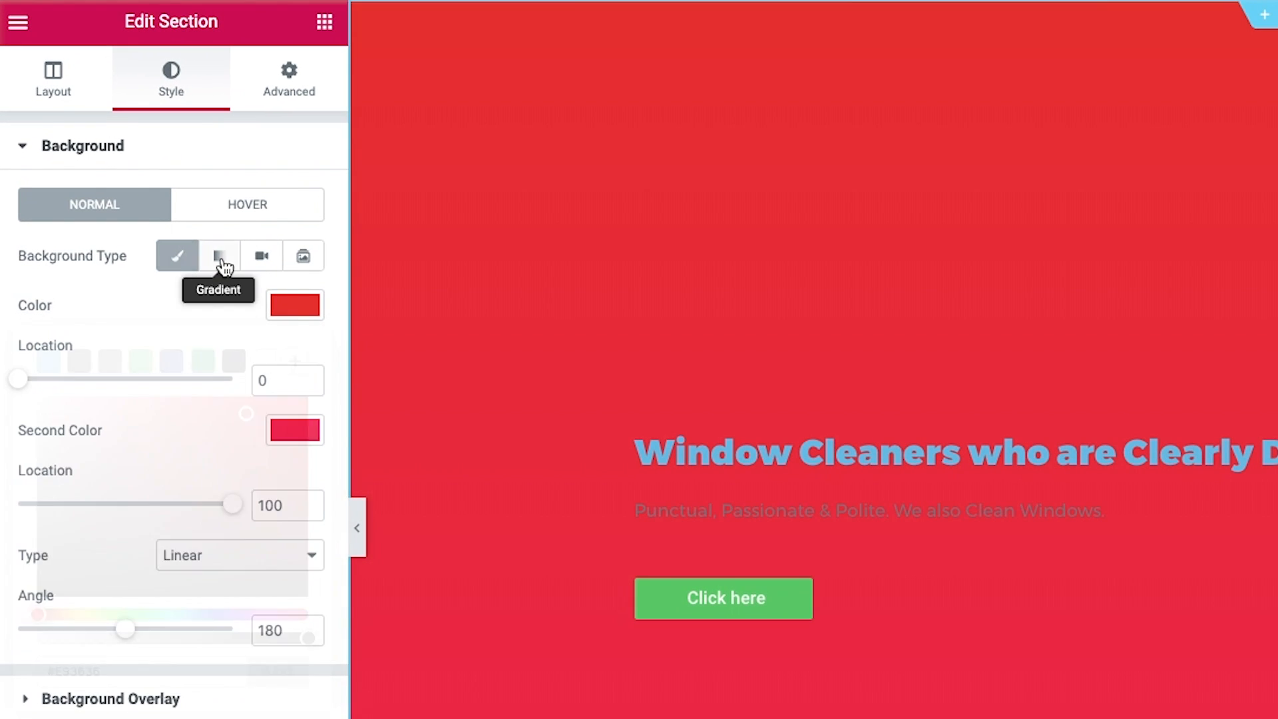
click(288, 321)
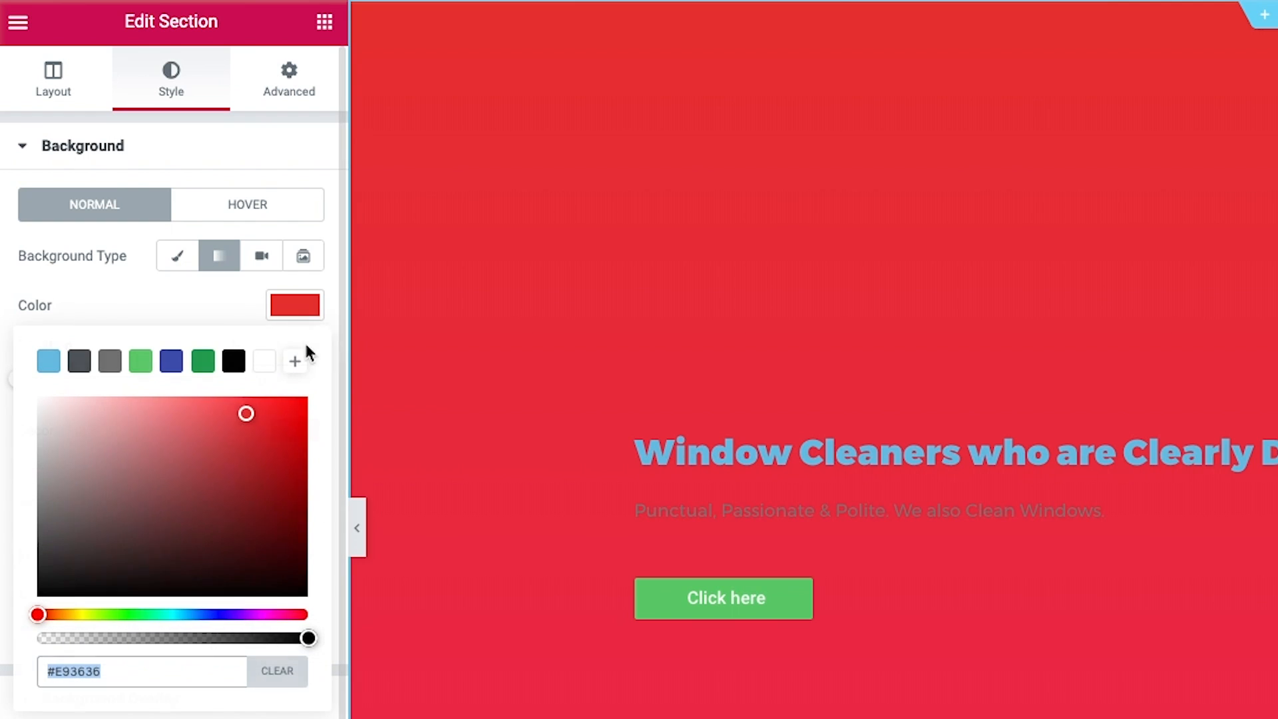
click(233, 361)
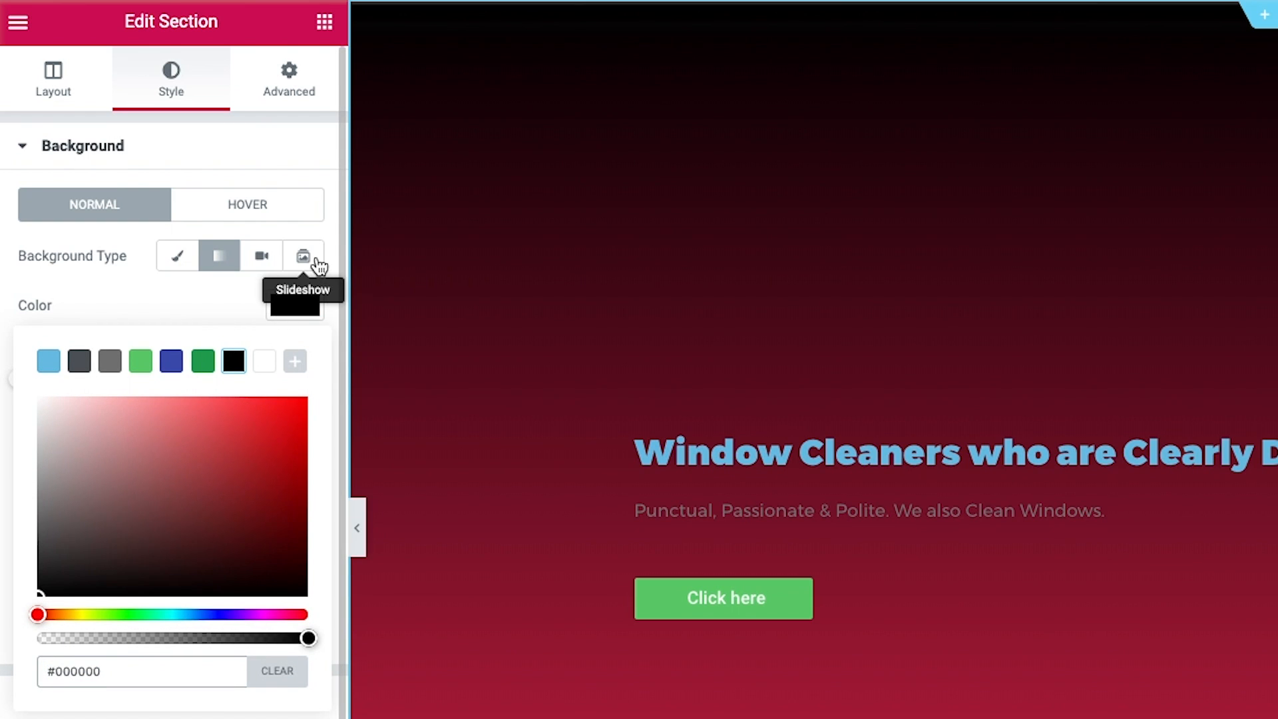
click(184, 266)
click(184, 266)
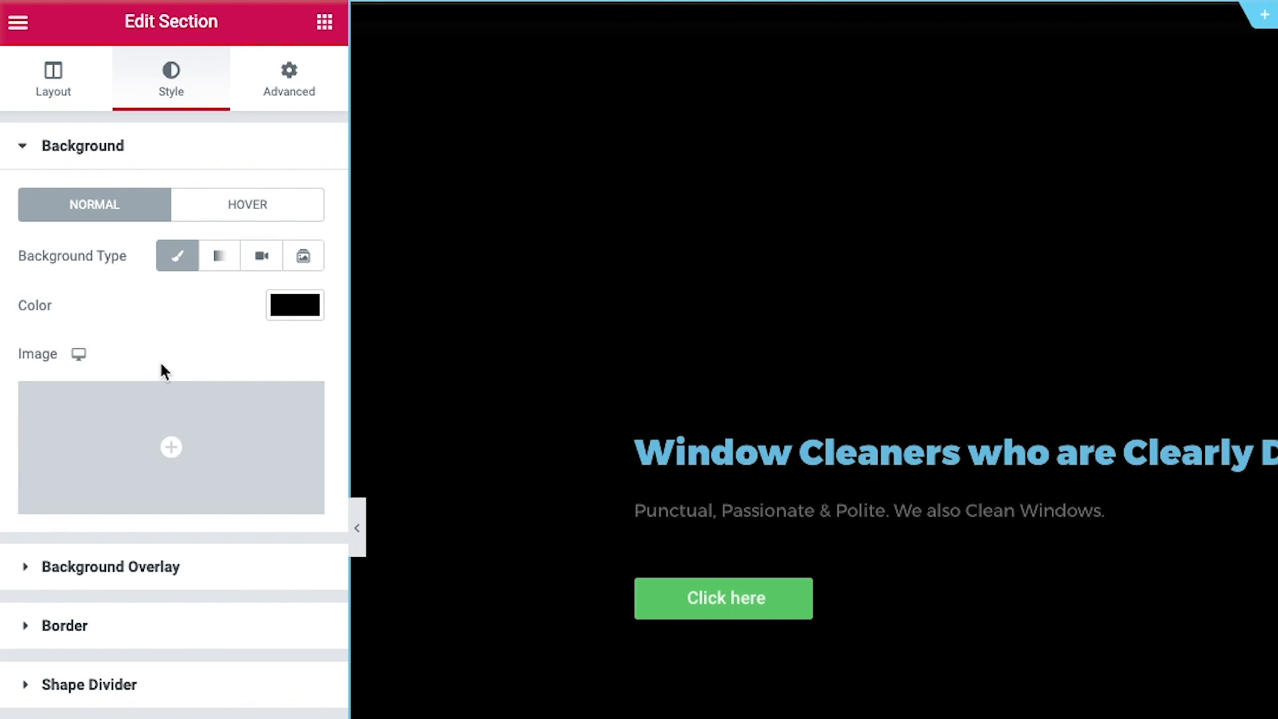
- Upload shutterstock_425619196.jpg as the section's background image with the alt text "omega window cleaners"
click(173, 495)
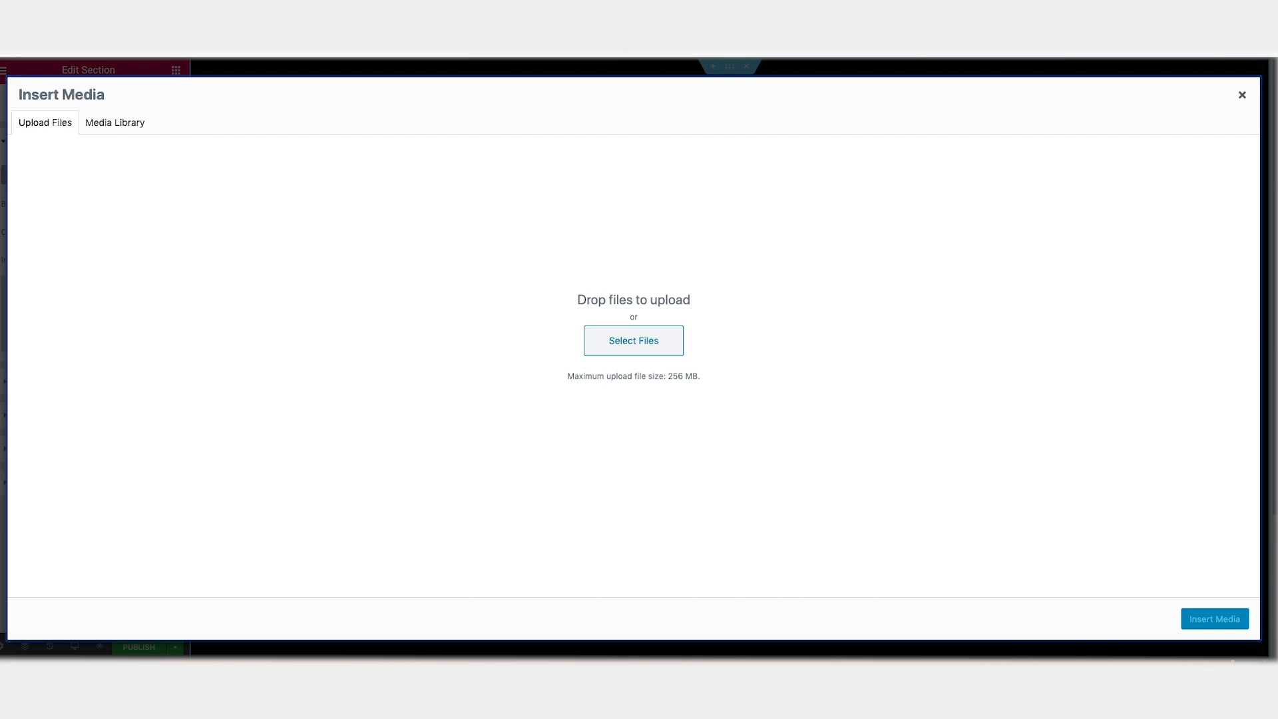
drag(1274, 292, 715, 322)
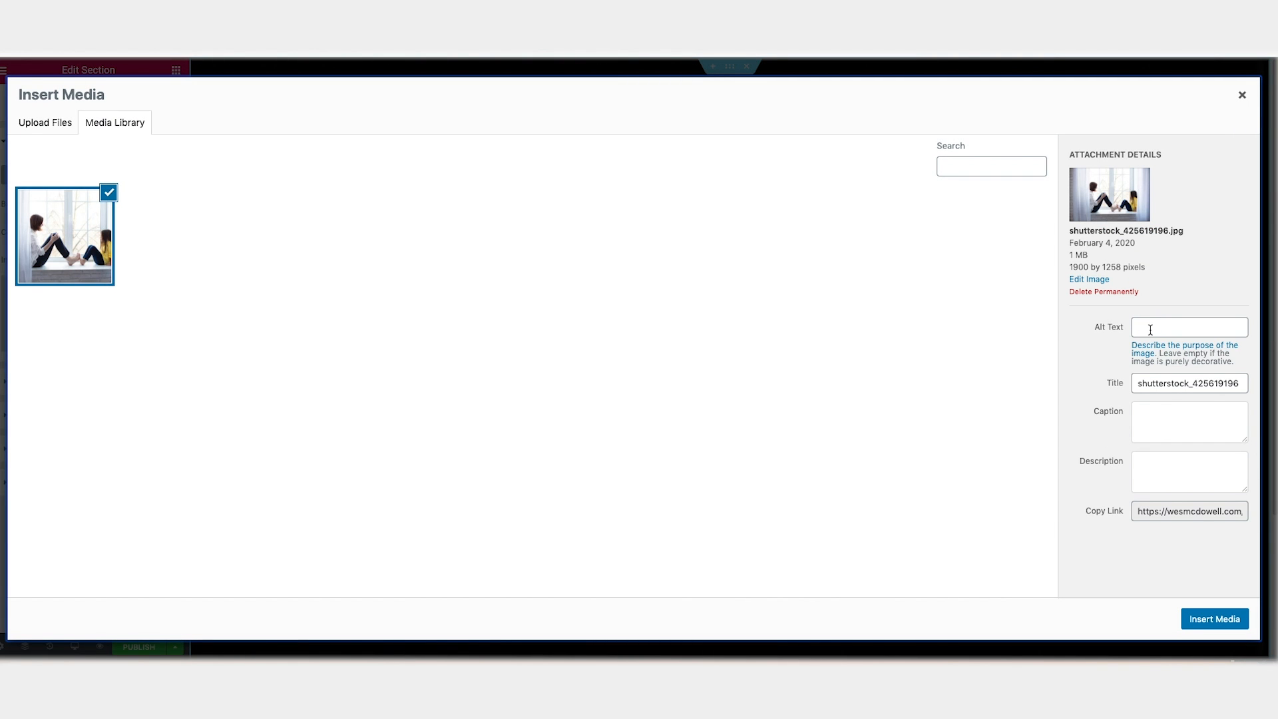
click(1149, 328)
text(omega window cleaners)
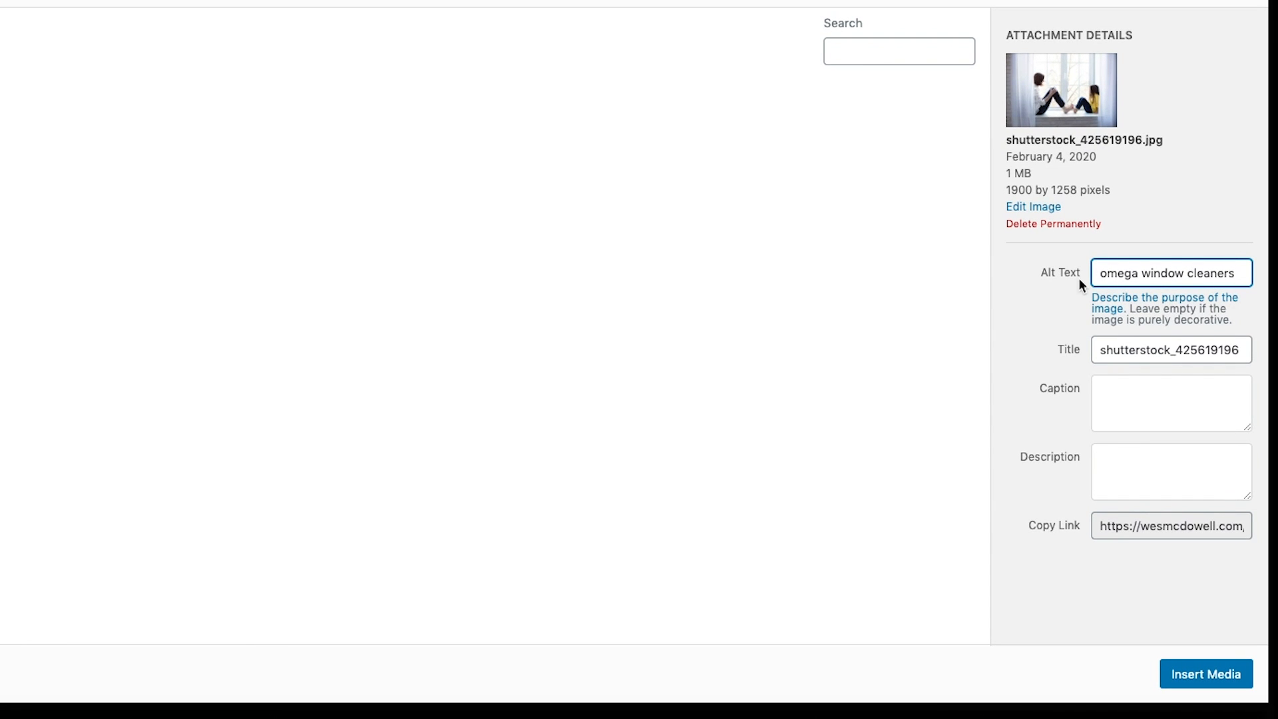
click(1196, 676)
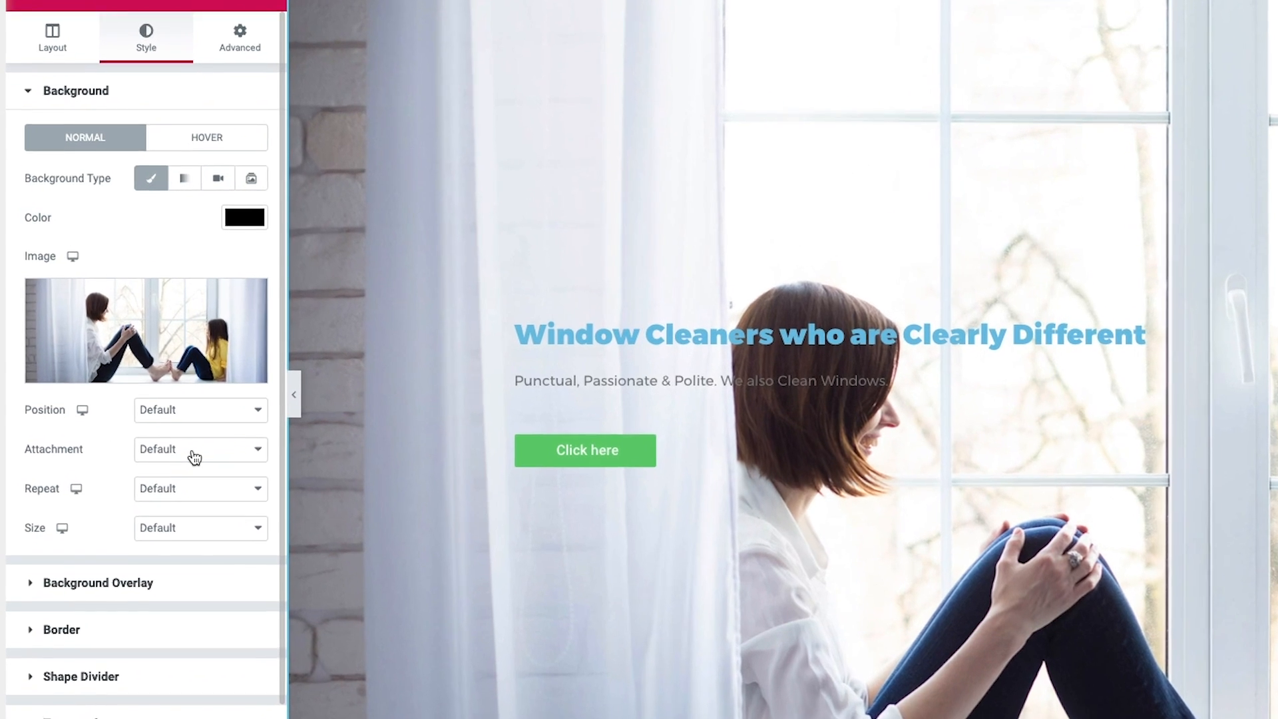
- Set the background image's attachment to Fixed and check how it behaves when the page scrolls
click(147, 419)
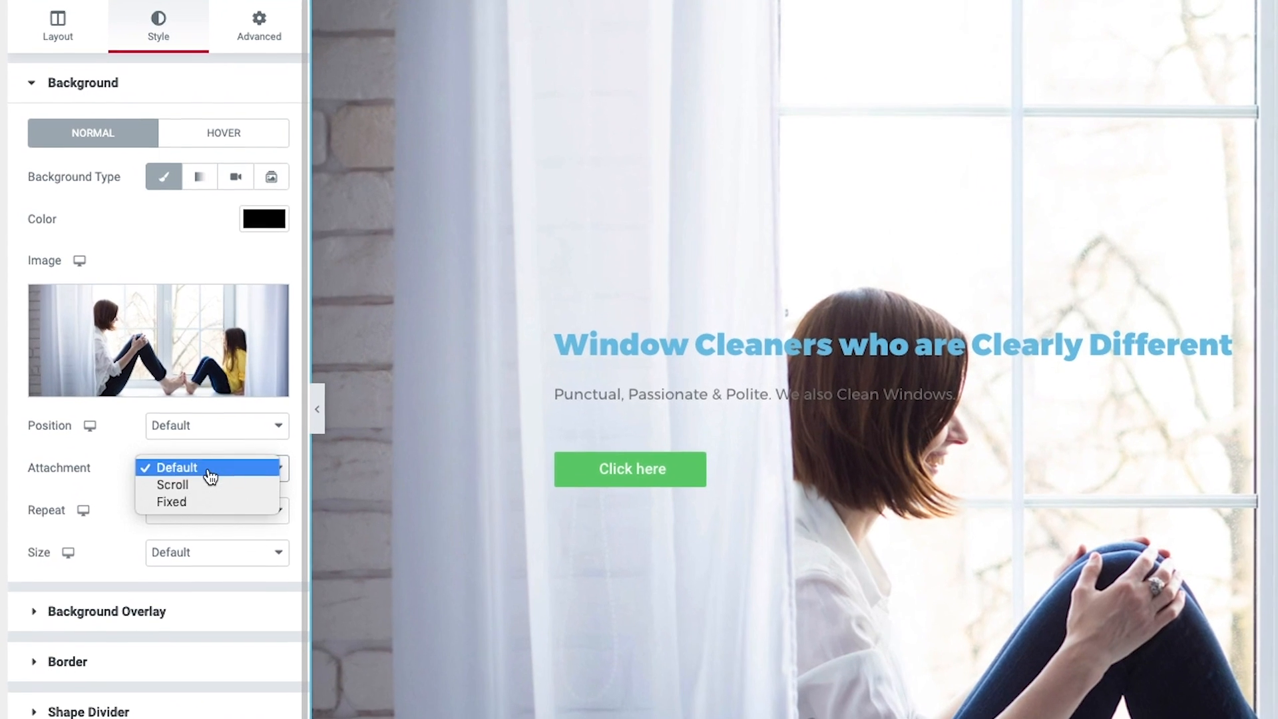
click(207, 503)
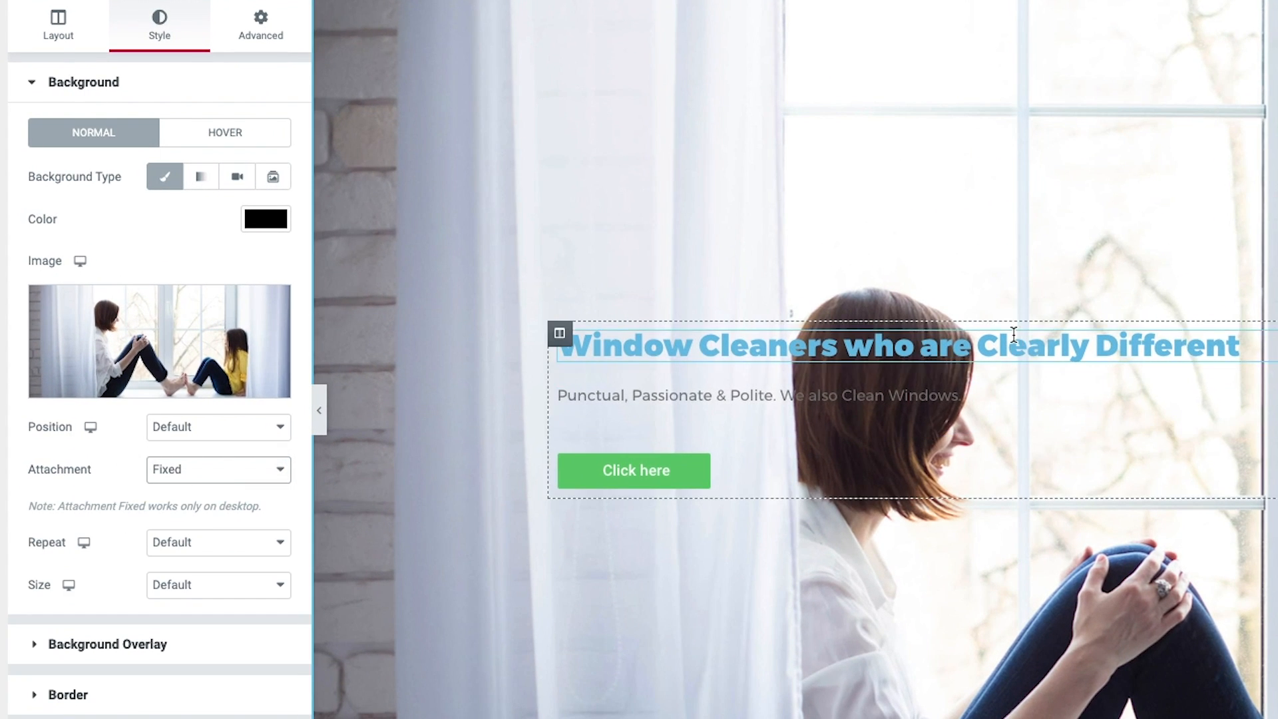
scroll(1018, 351, down, 3)
scroll(1017, 356, up, 3)
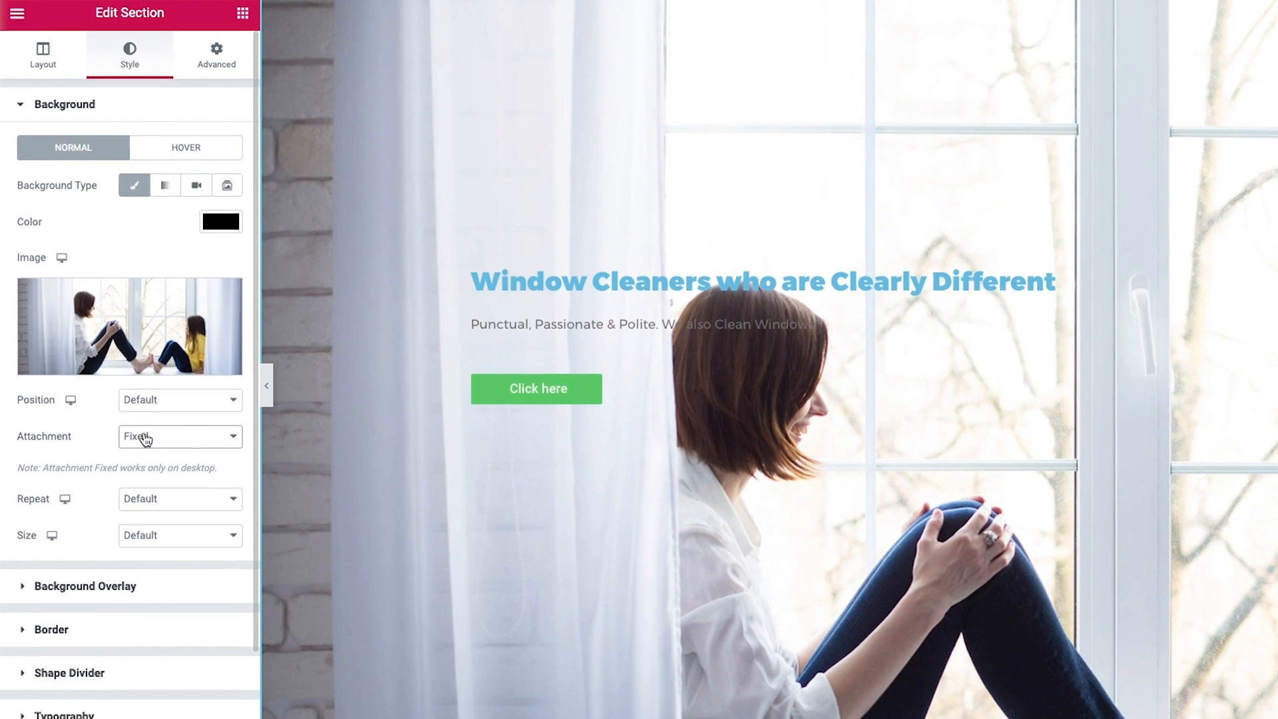
- Switch the background image's attachment to Scroll and compare its movement on the page
click(185, 472)
click(143, 416)
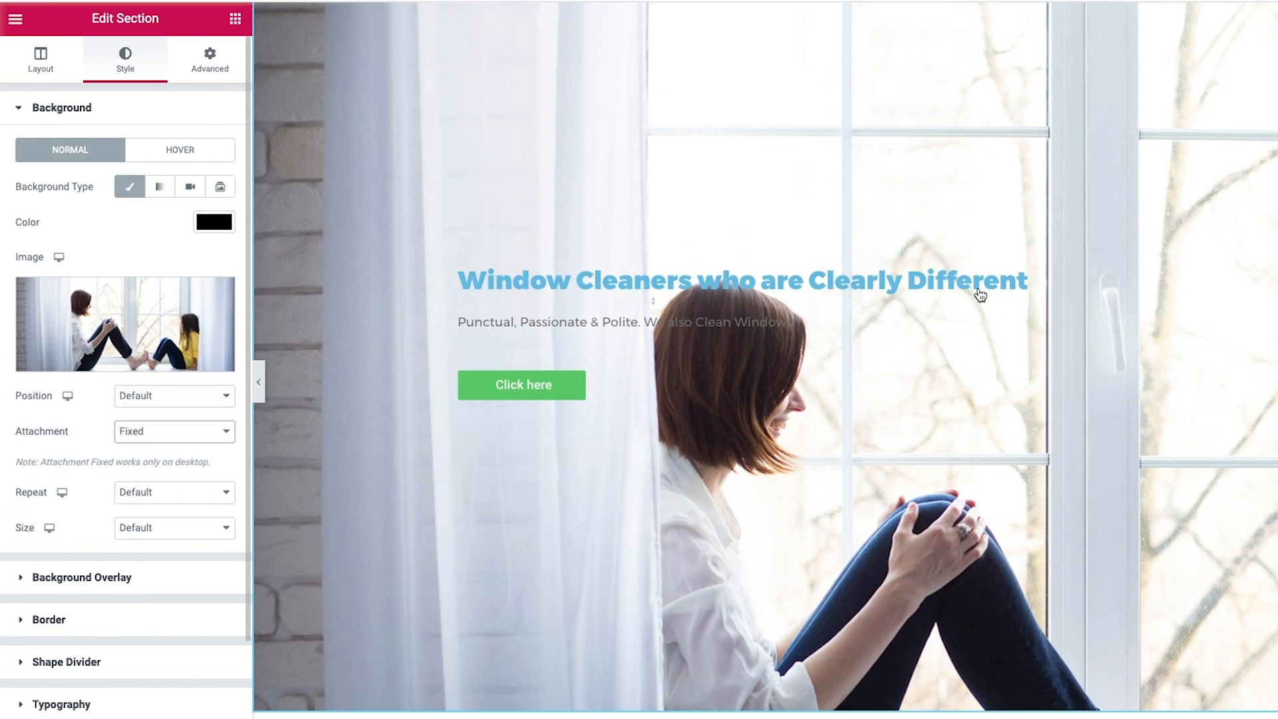
scroll(978, 286, down, 5)
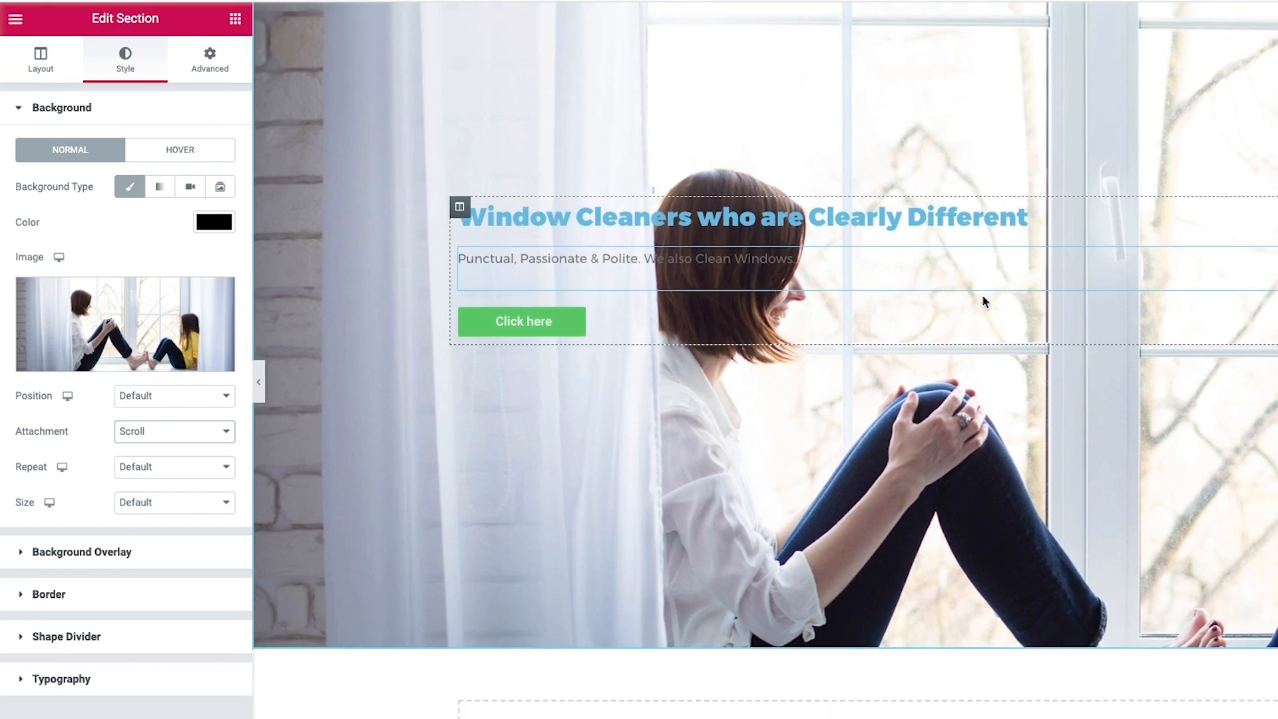
scroll(984, 297, up, 5)
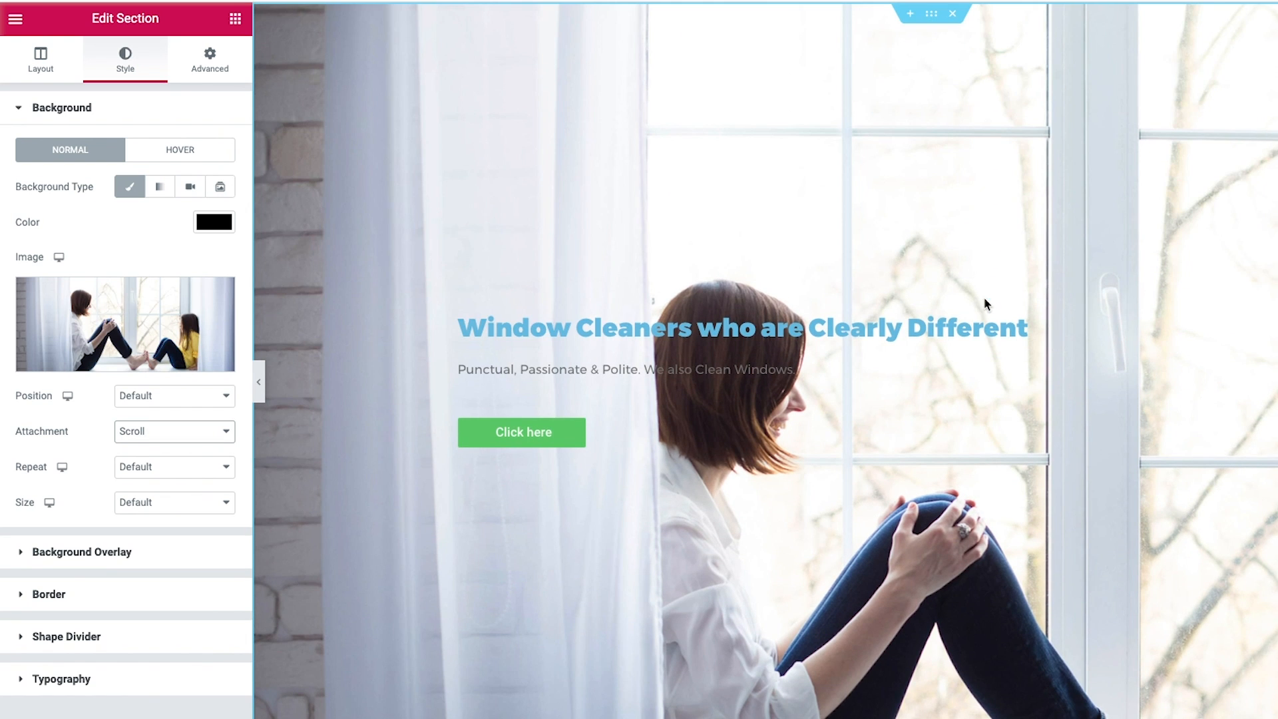
- Return the background image's attachment to Fixed and recheck the scrolling effect
click(166, 433)
click(165, 446)
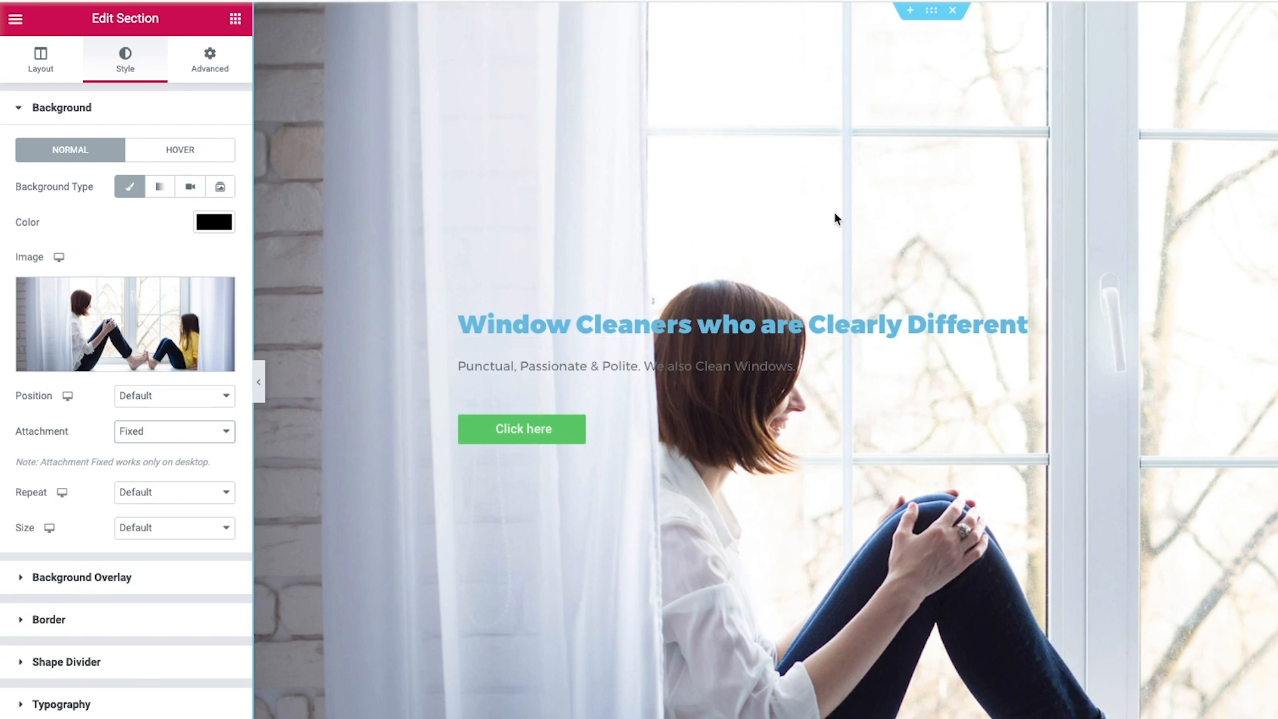
scroll(842, 222, down, 2)
scroll(846, 231, up, 2)
scroll(847, 230, down, 4)
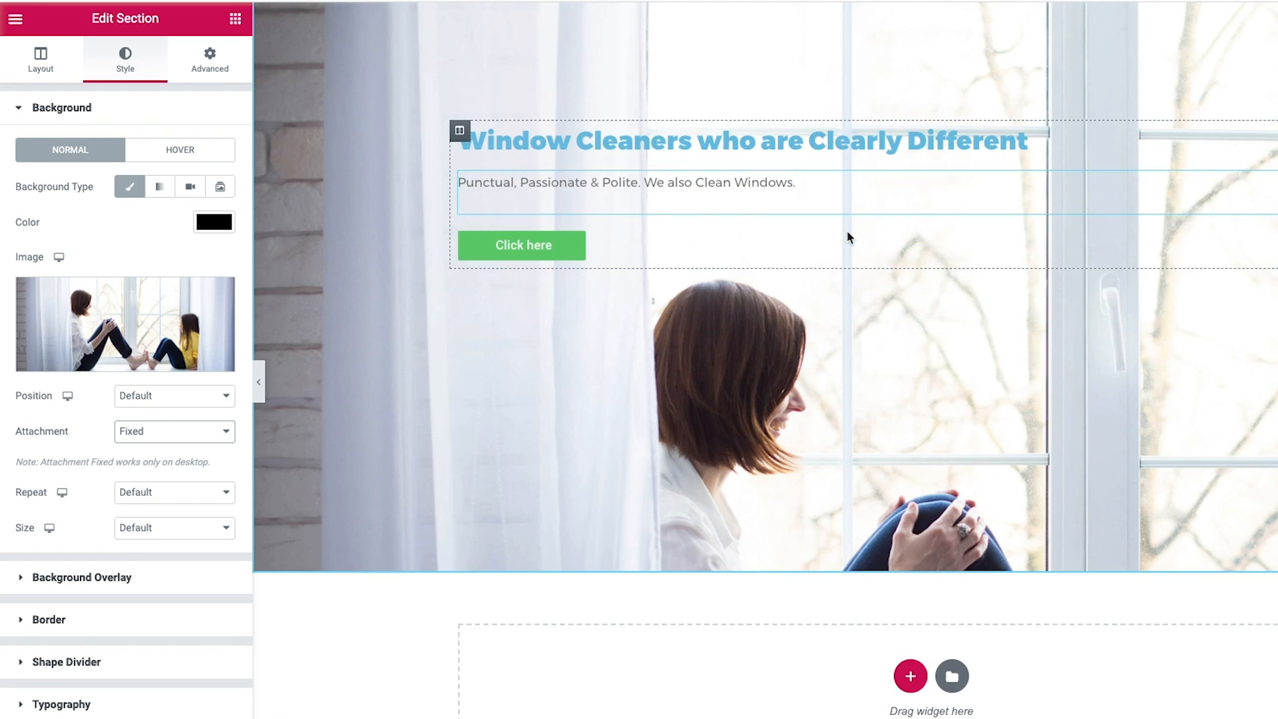
scroll(847, 230, up, 5)
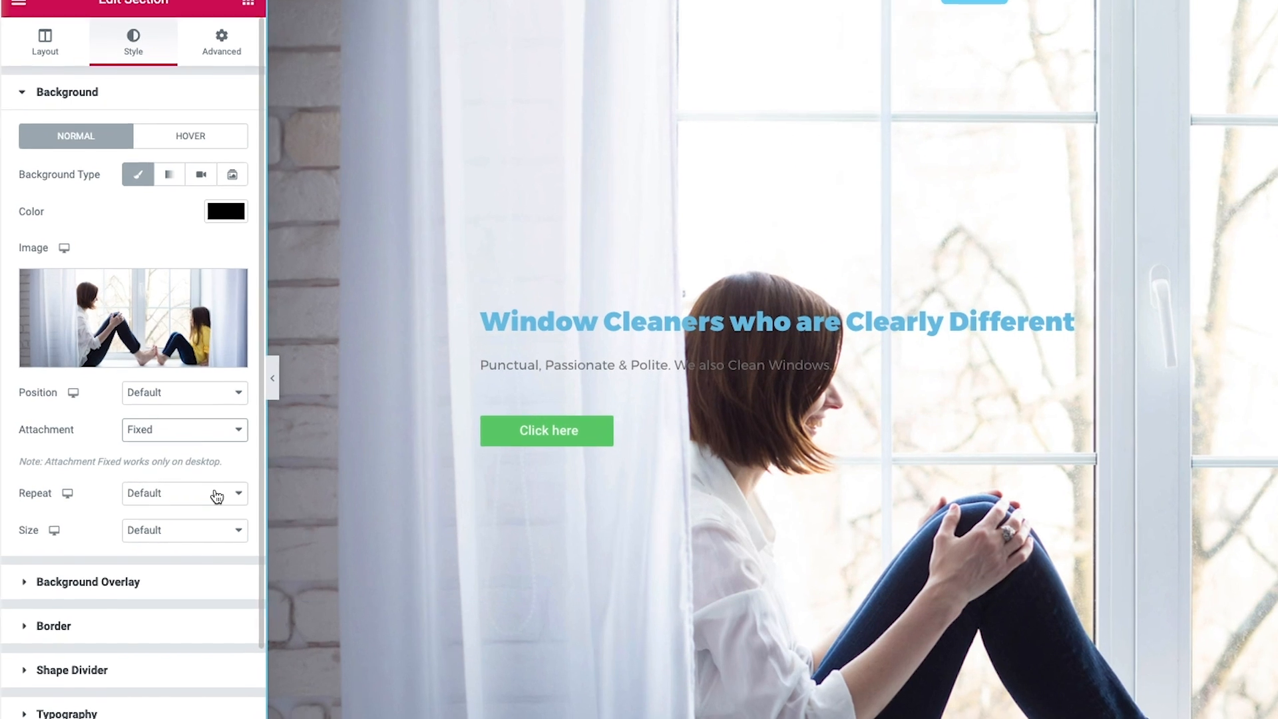
- Set the background image's repeat to No-repeat and its size to Cover
click(193, 492)
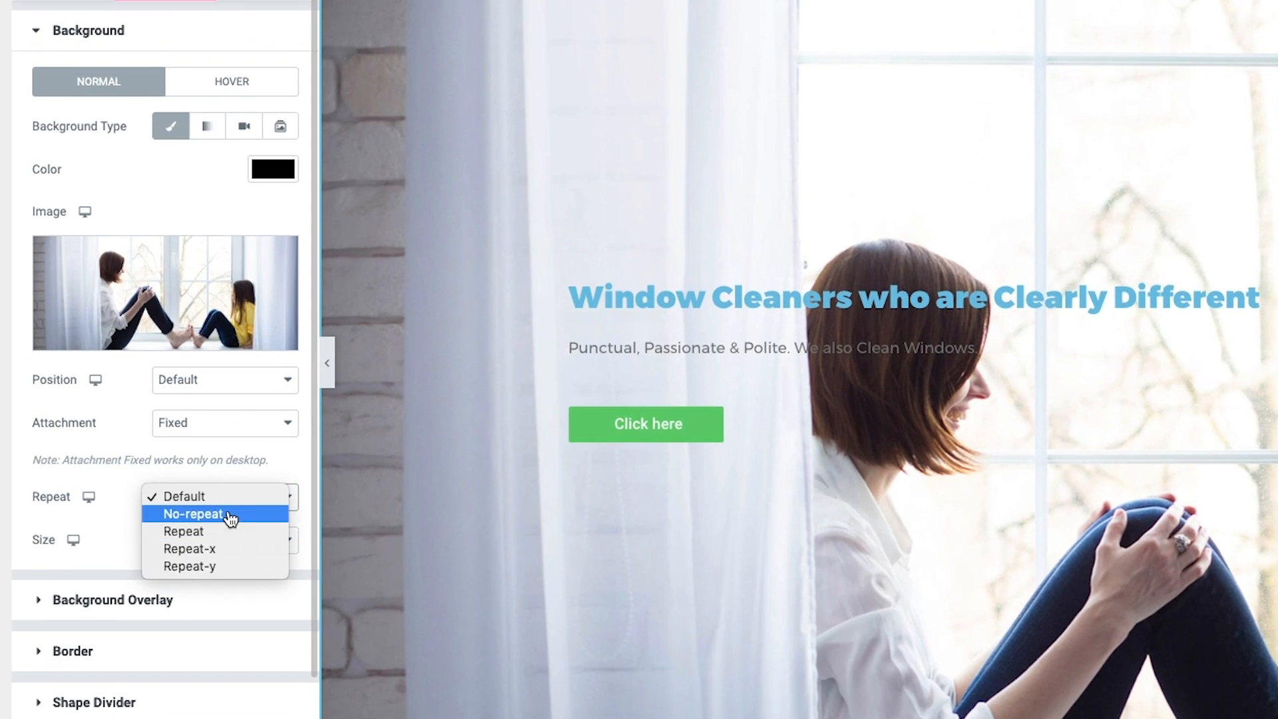
click(229, 516)
click(218, 542)
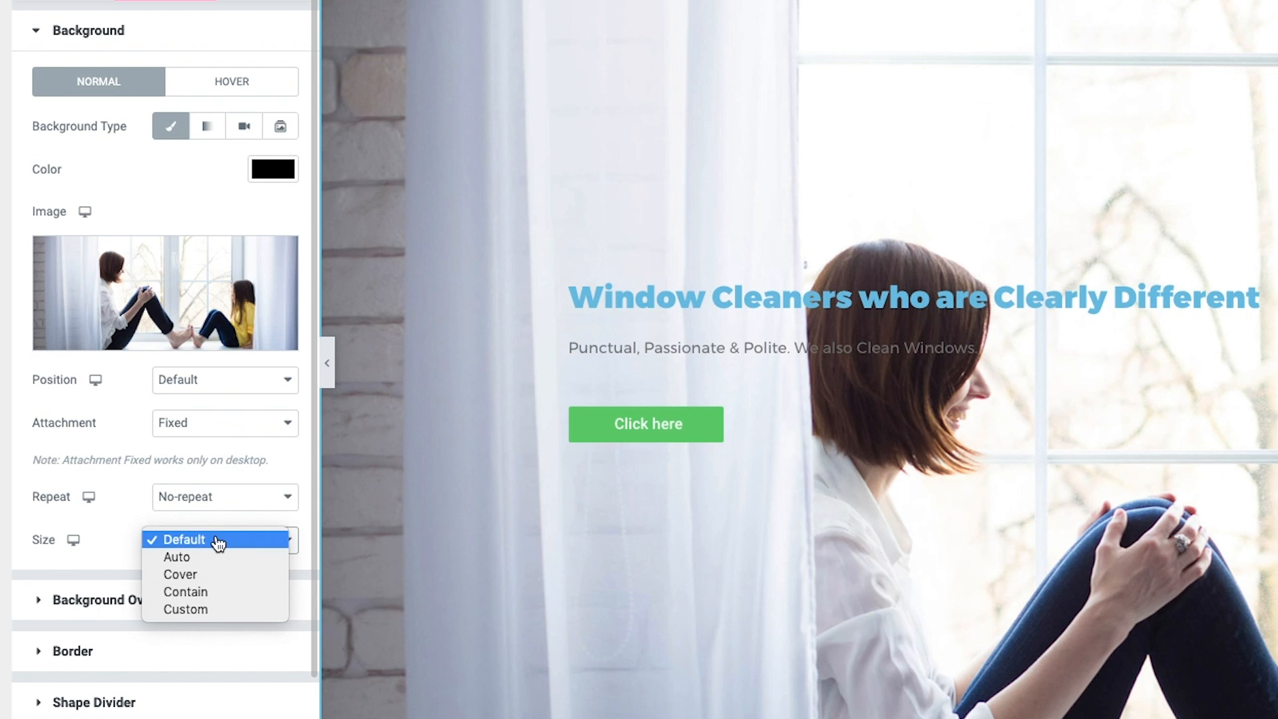
click(222, 576)
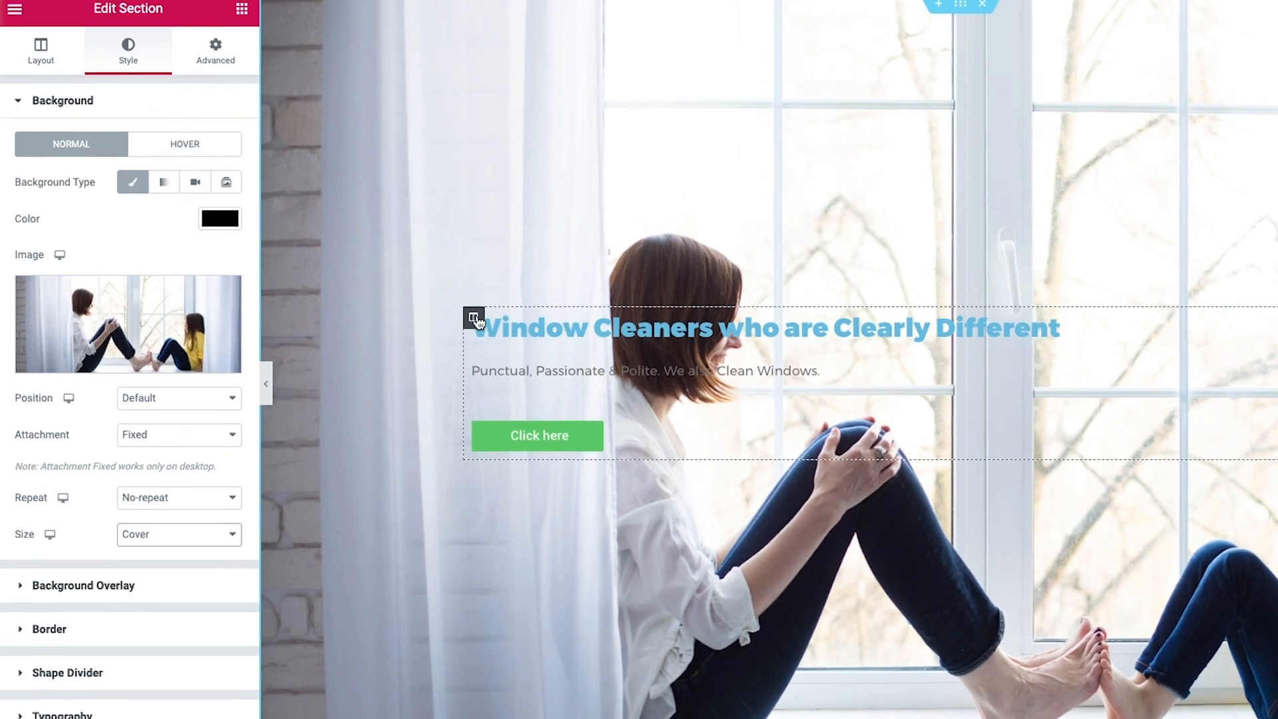
- Give the hero column a classic, semi-transparent white background, #FFFFFFBF
click(428, 303)
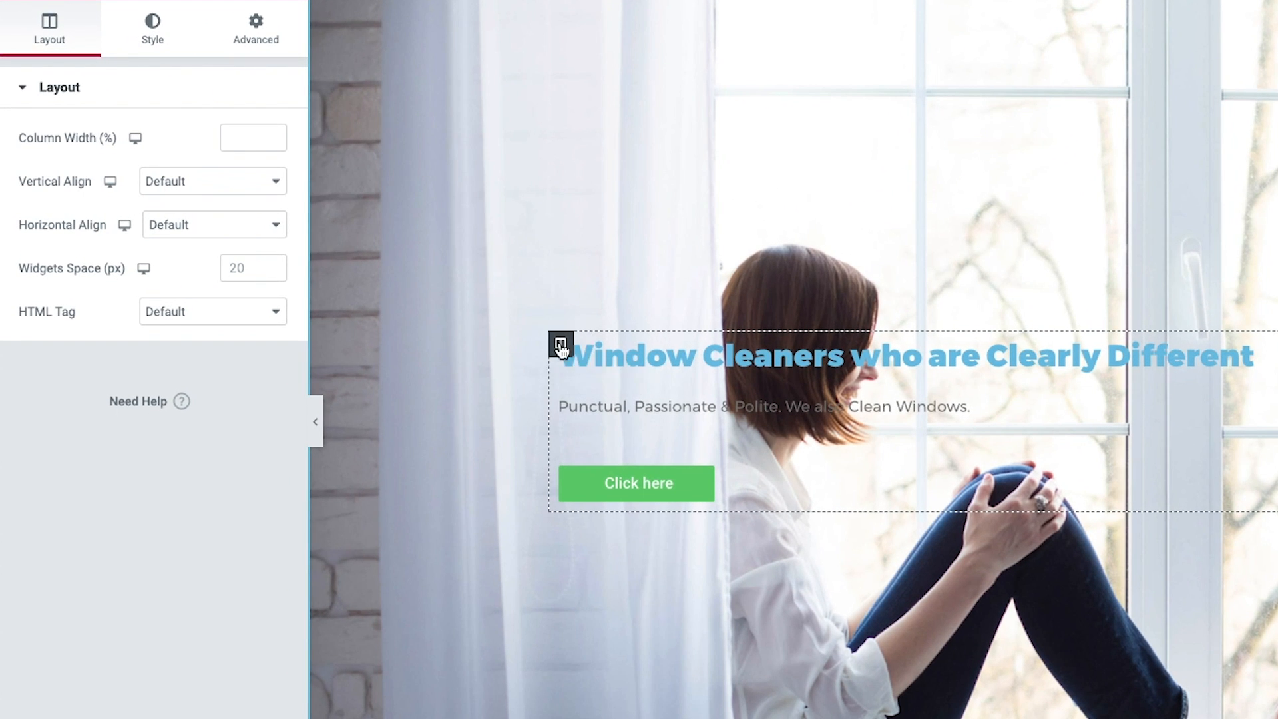
click(154, 39)
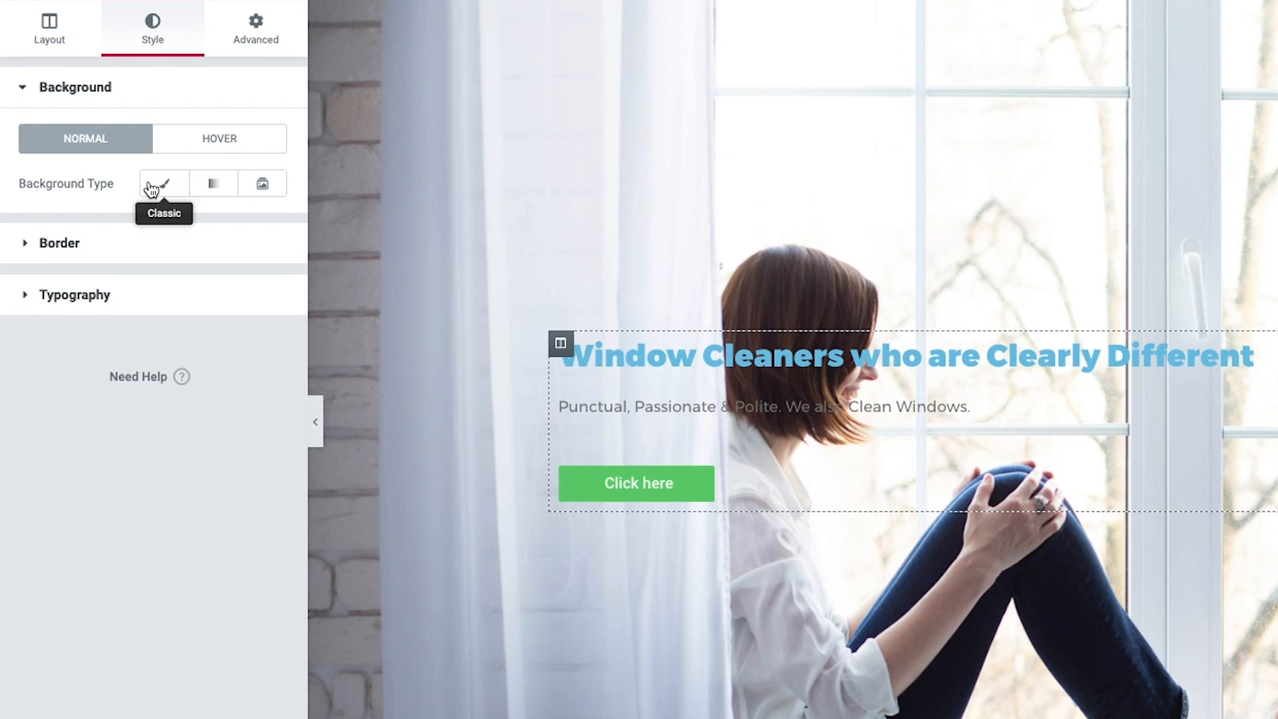
click(172, 189)
click(264, 228)
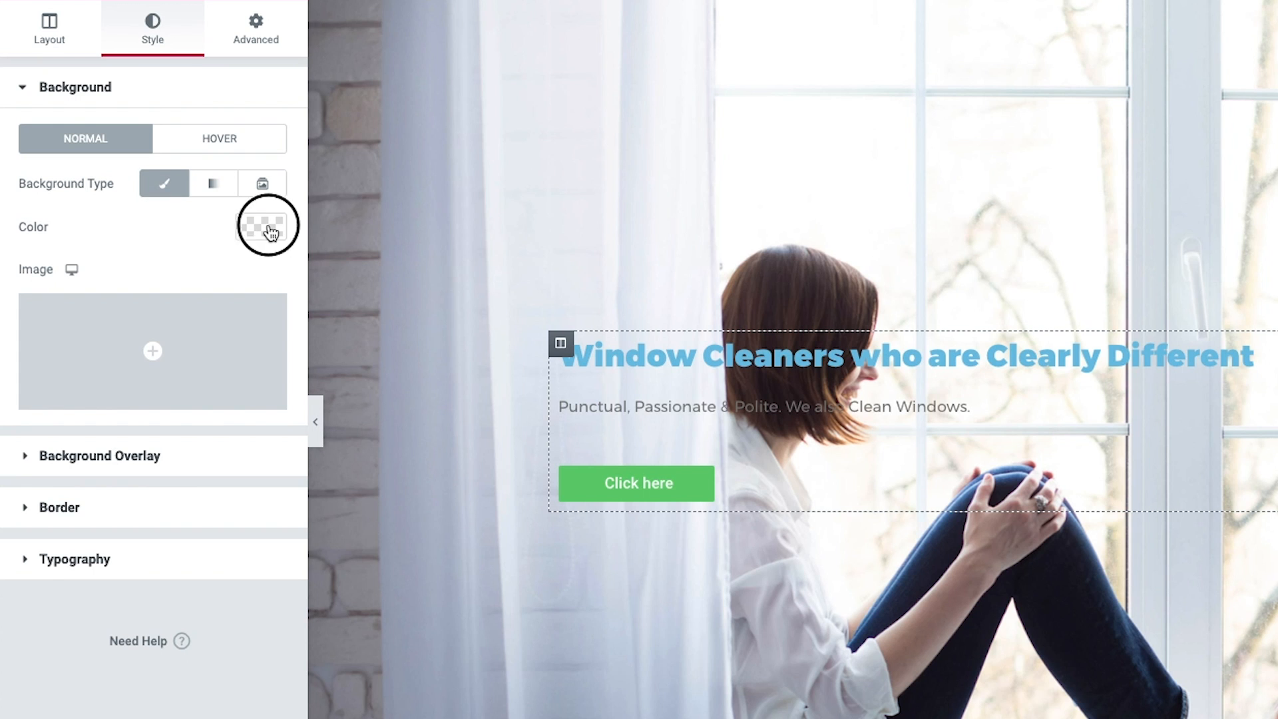
click(241, 338)
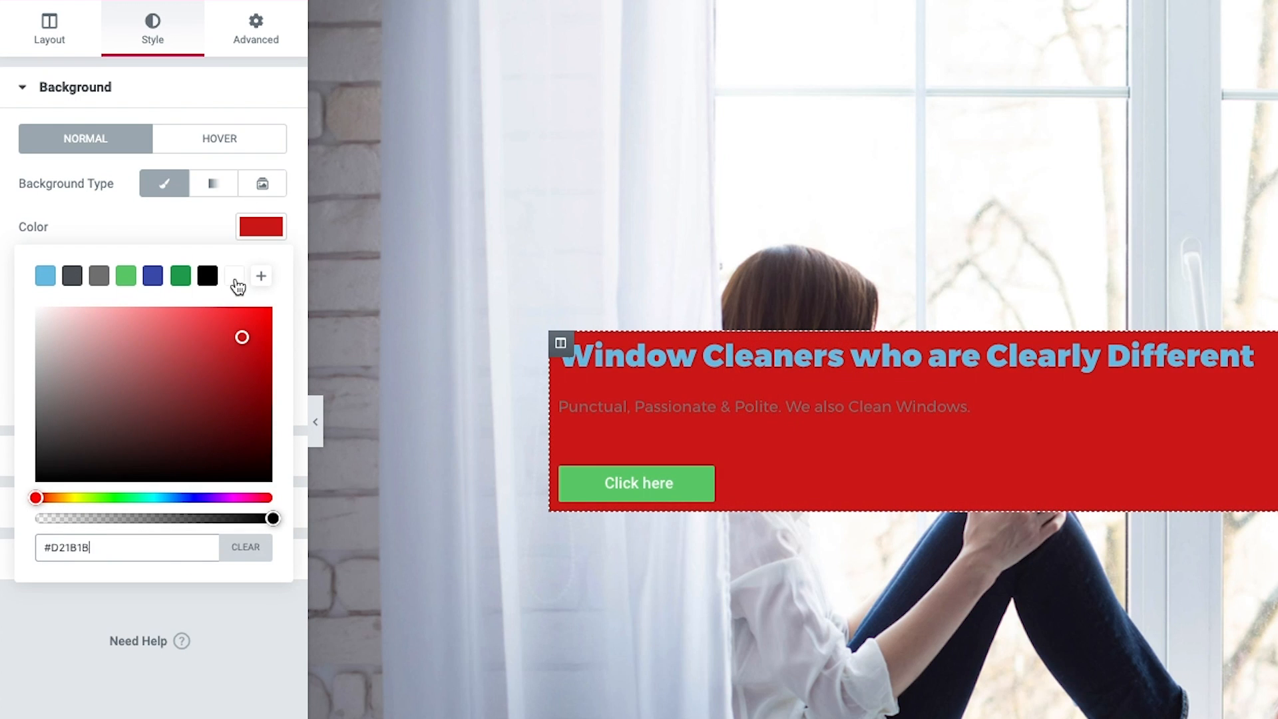
click(235, 276)
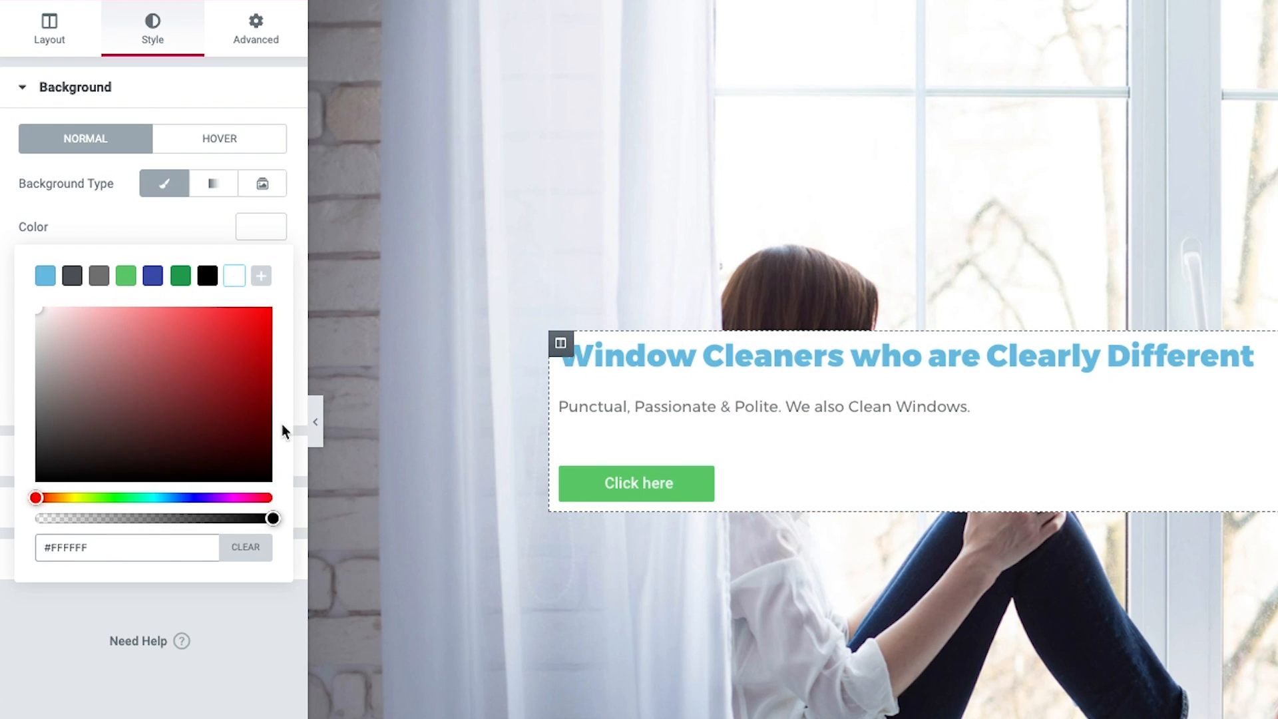
drag(275, 516, 231, 519)
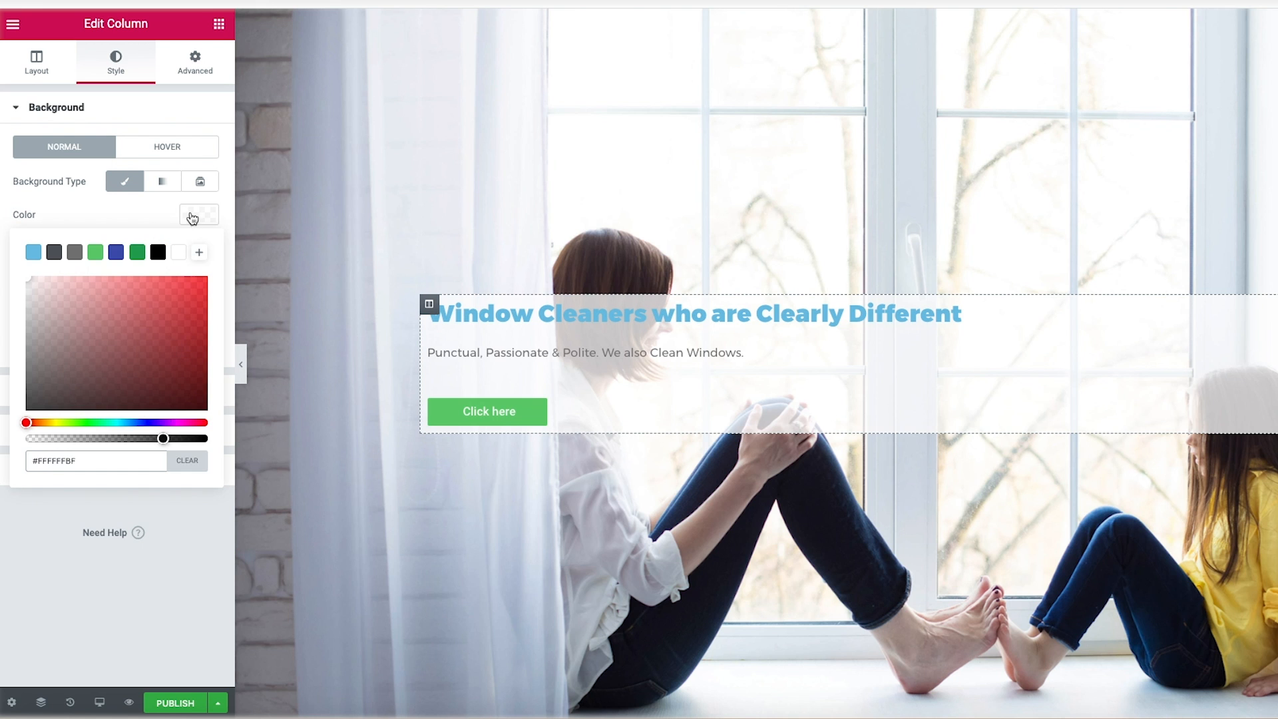
click(257, 235)
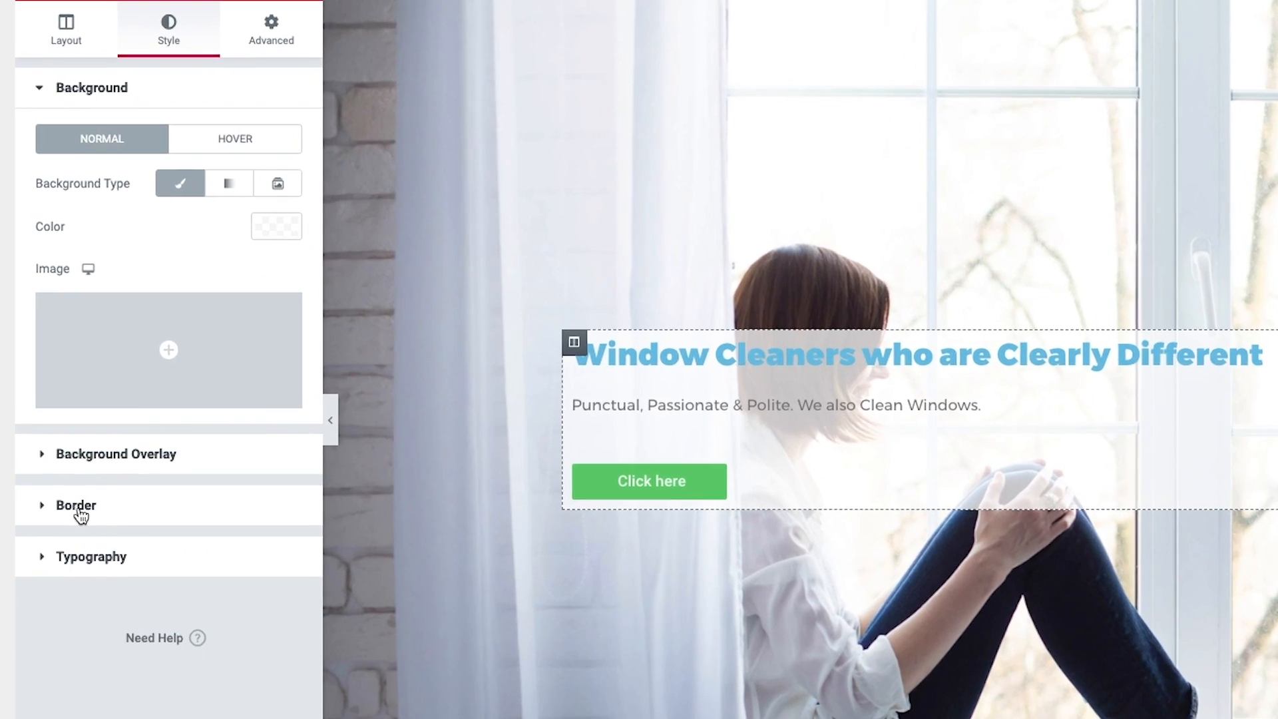
- Round all four corners of the hero column with a linked border radius of 40 px
click(79, 507)
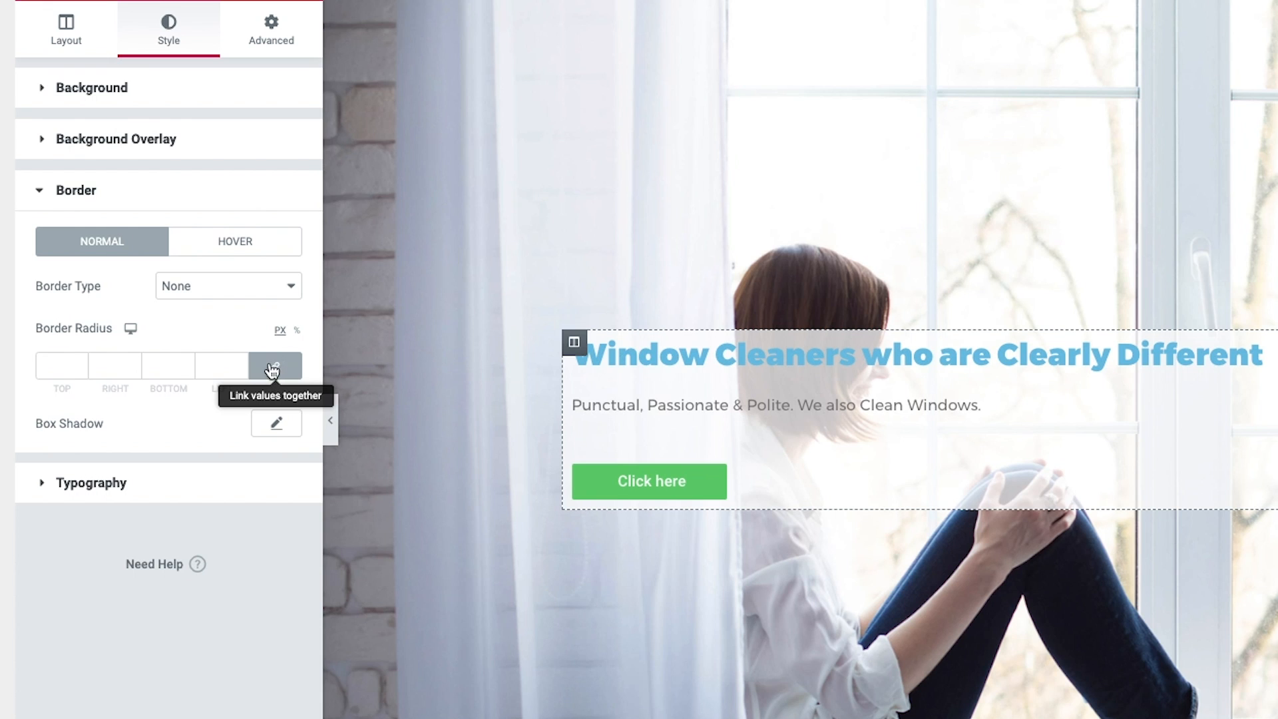
click(82, 363)
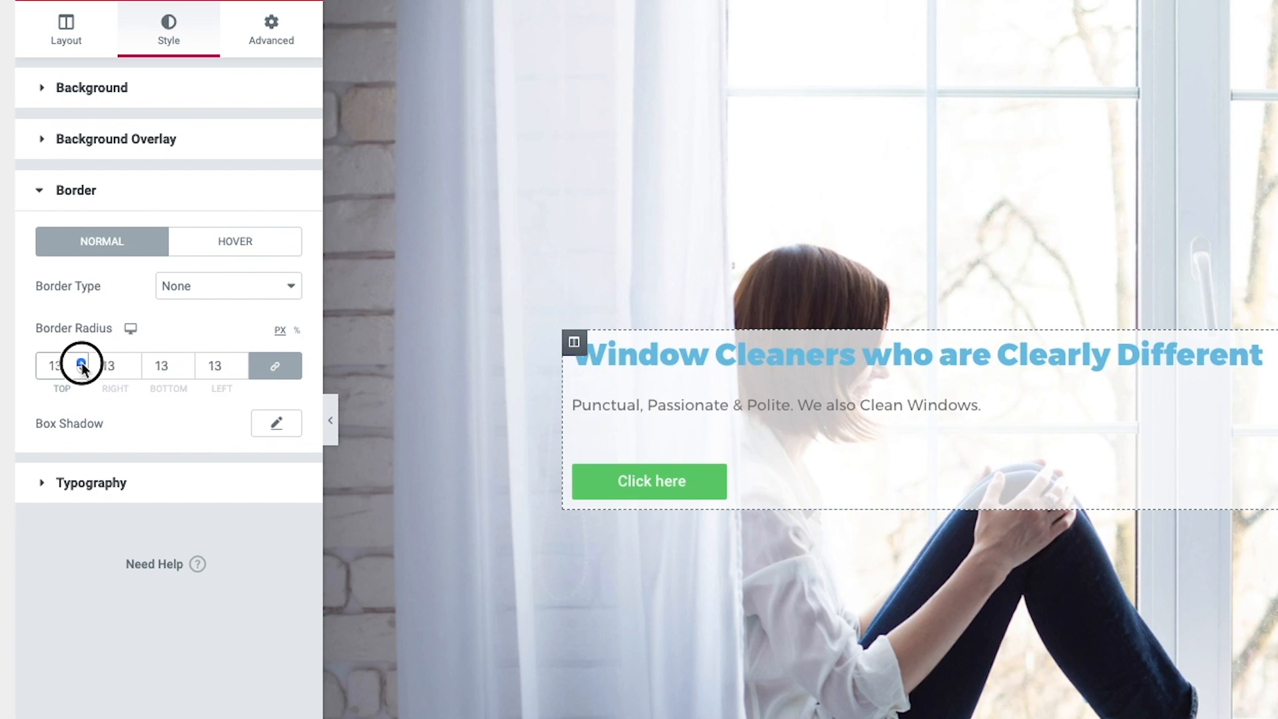
drag(81, 365, 80, 363)
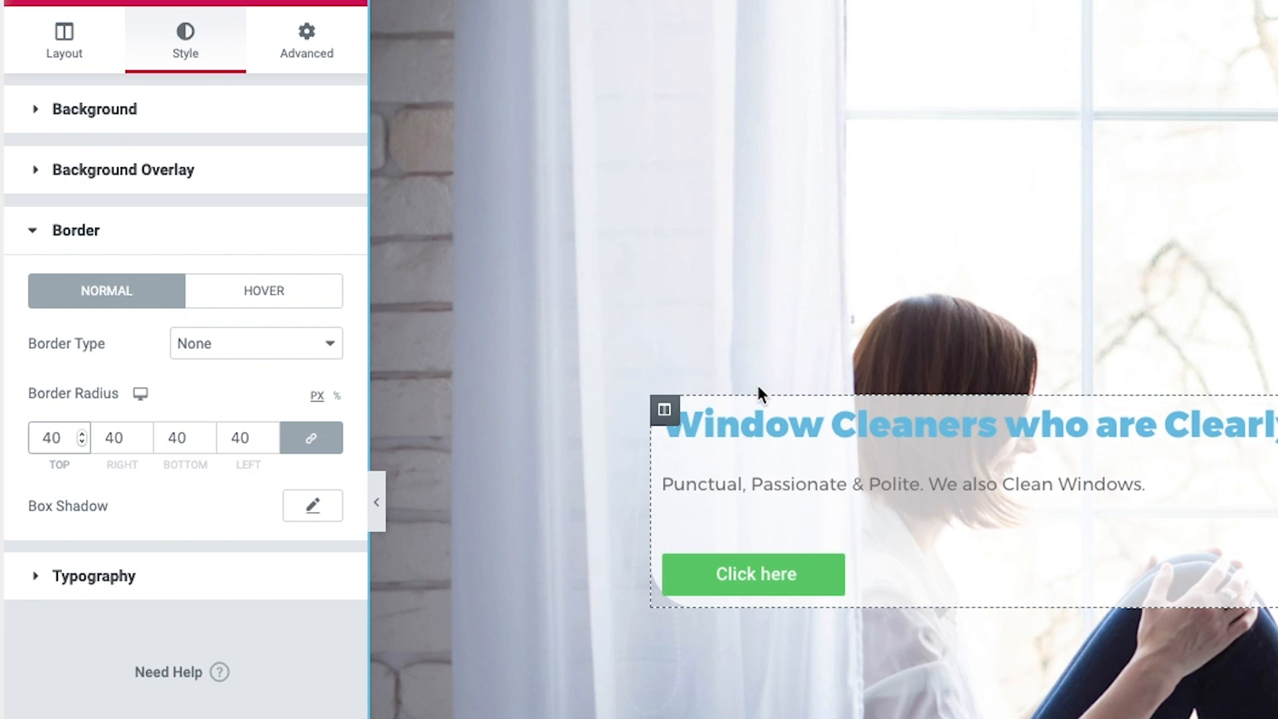
- Set the hero column's padding to 53 px on all four sides
click(307, 51)
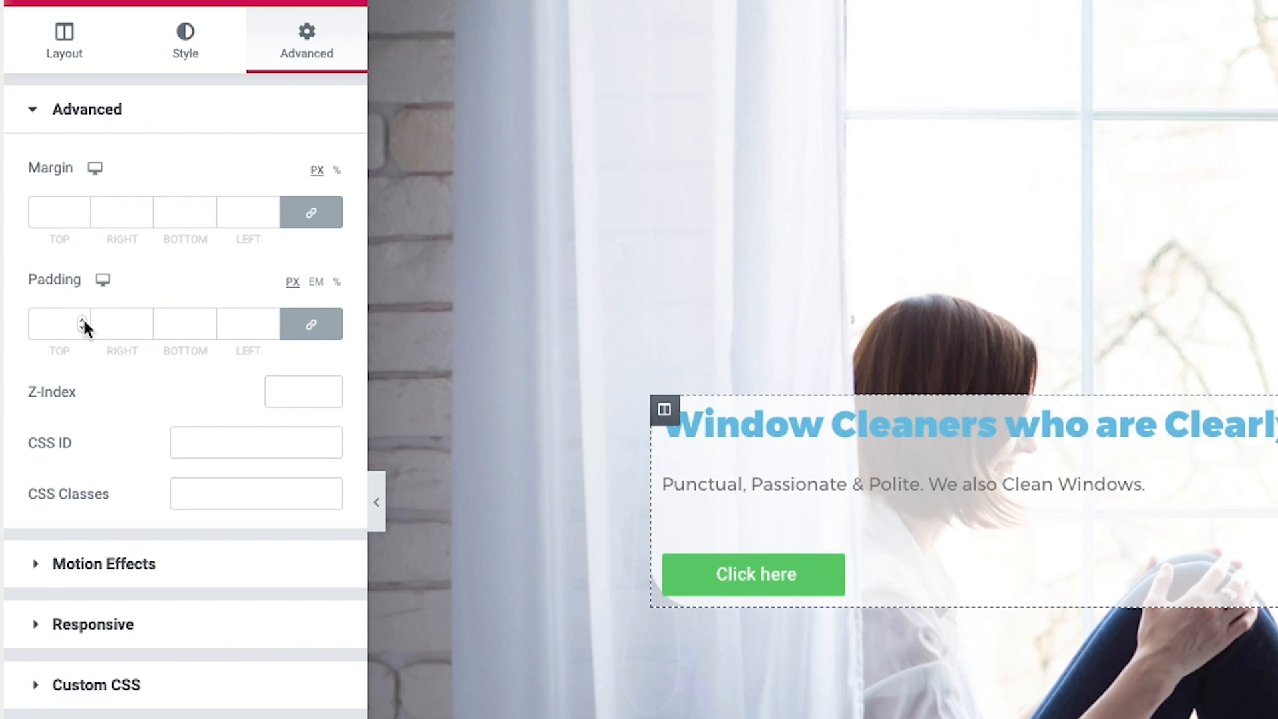
drag(82, 320, 82, 322)
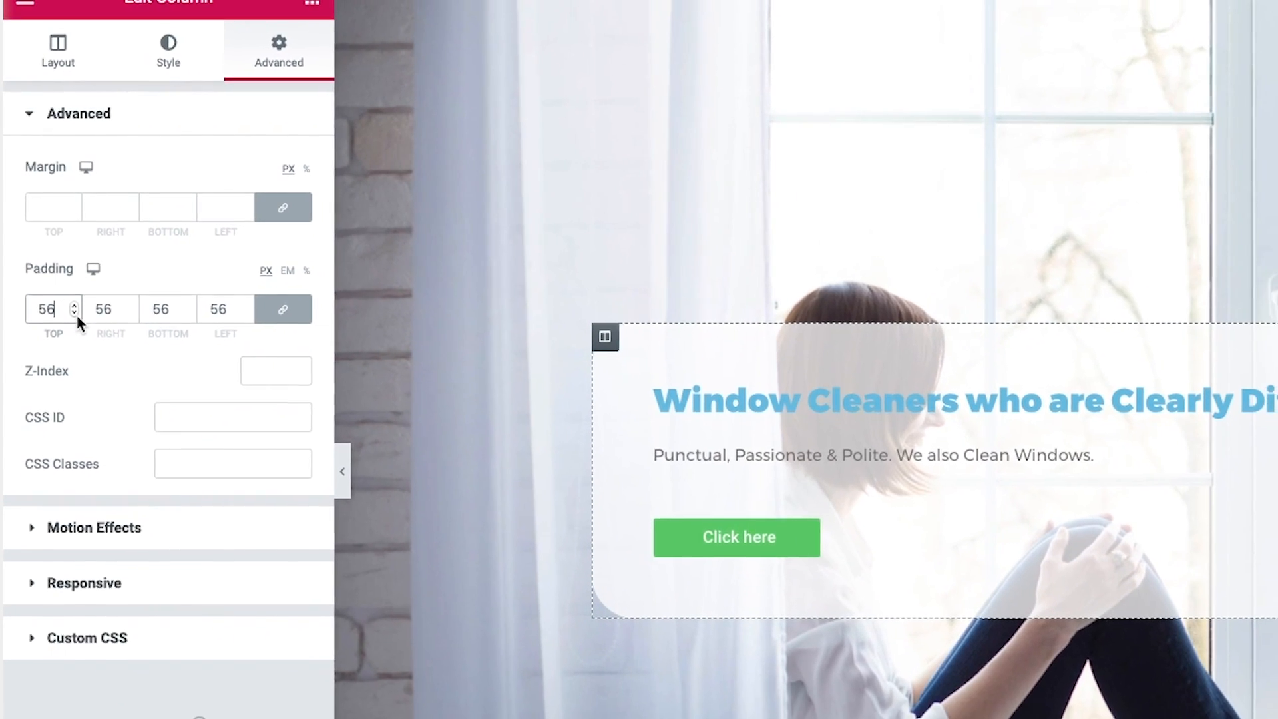
click(78, 322)
click(78, 321)
click(79, 322)
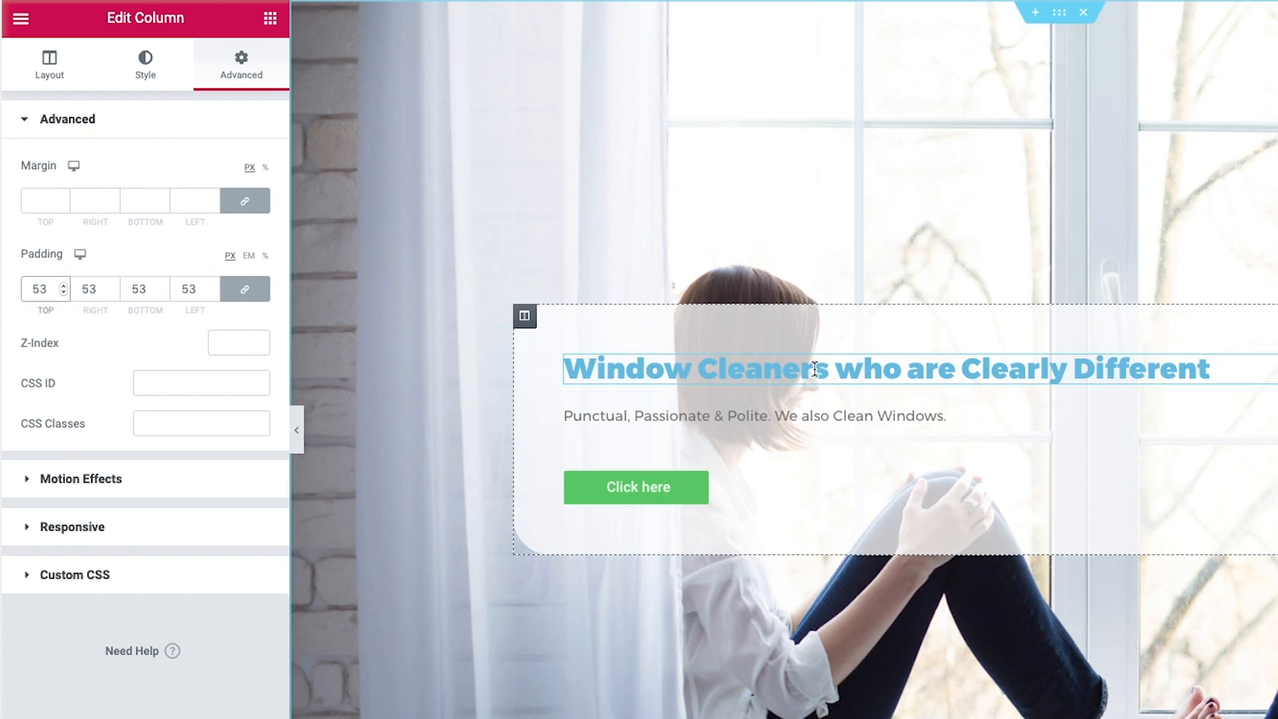
- Change the text color of the "Window Cleaners who are Clearly Different" heading to #0170C7
click(652, 371)
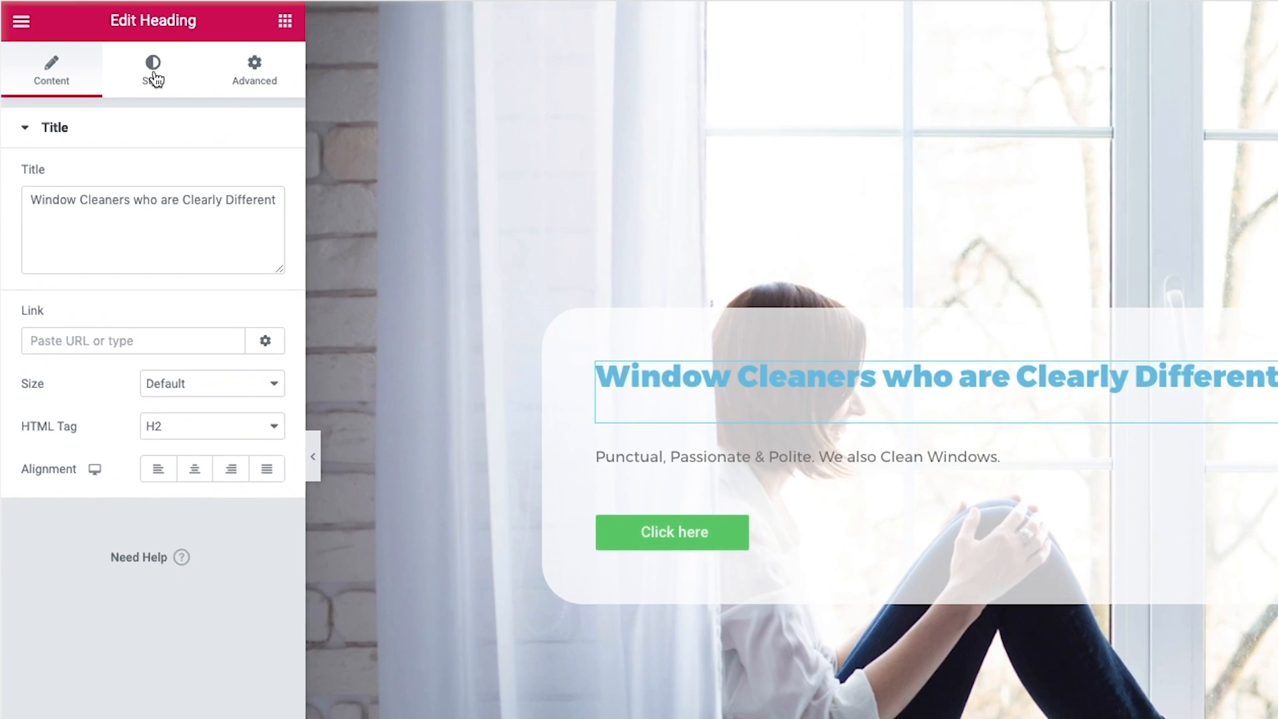
click(147, 74)
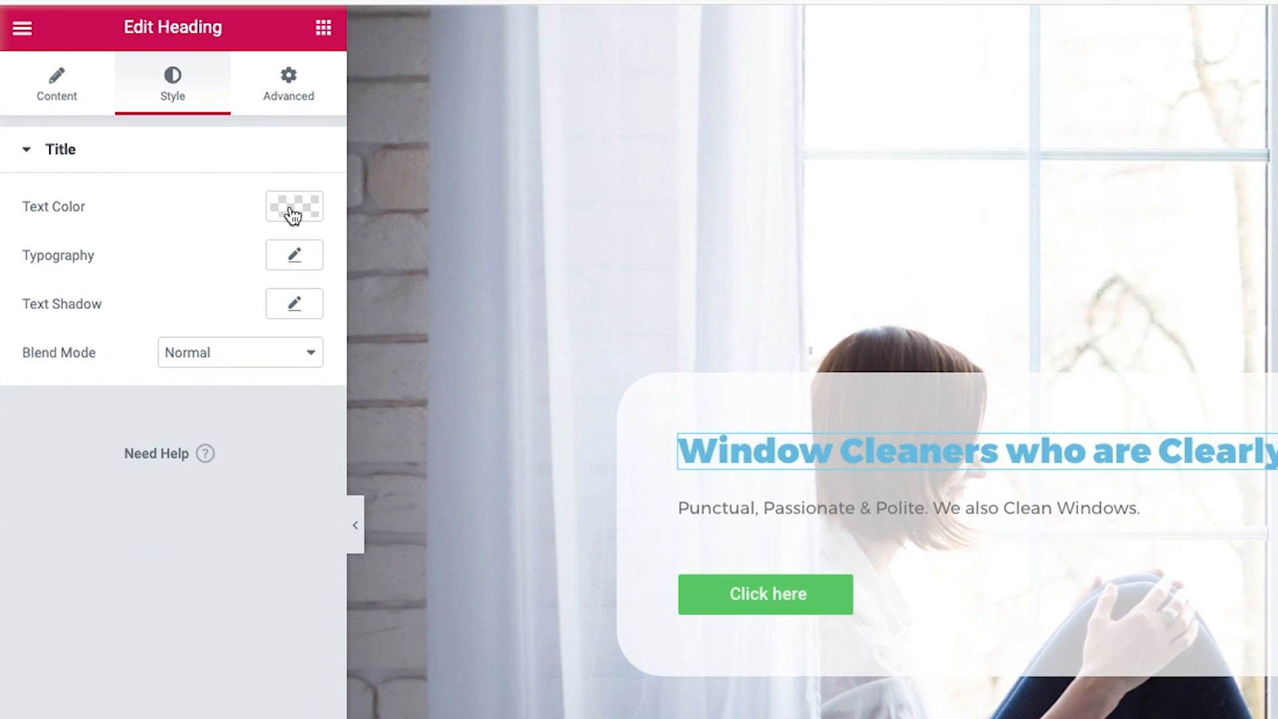
click(293, 211)
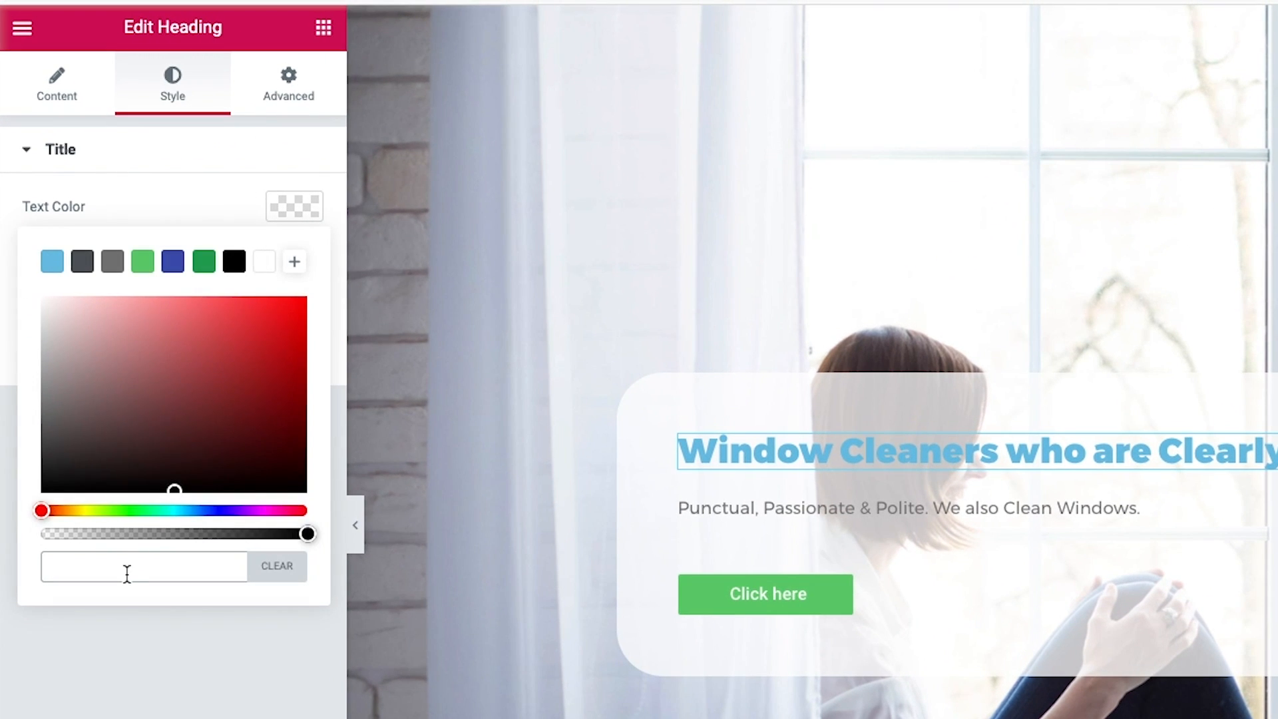
text(#0170C7)
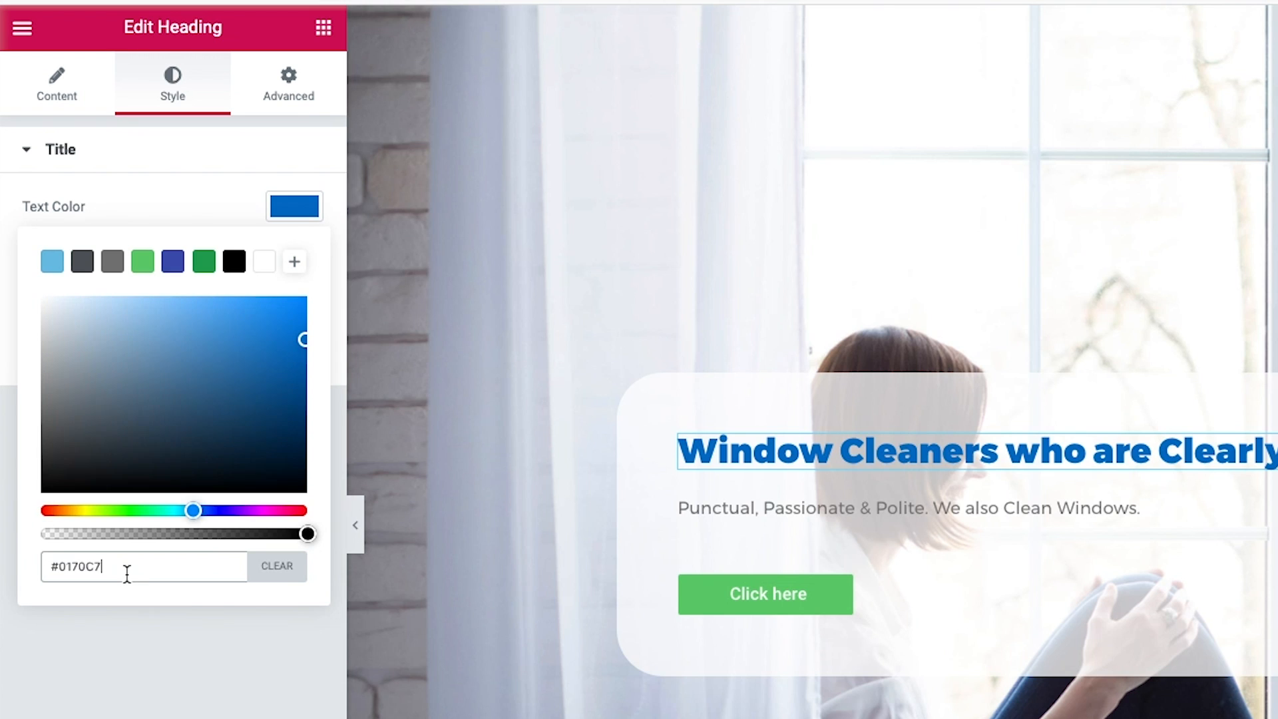
click(297, 213)
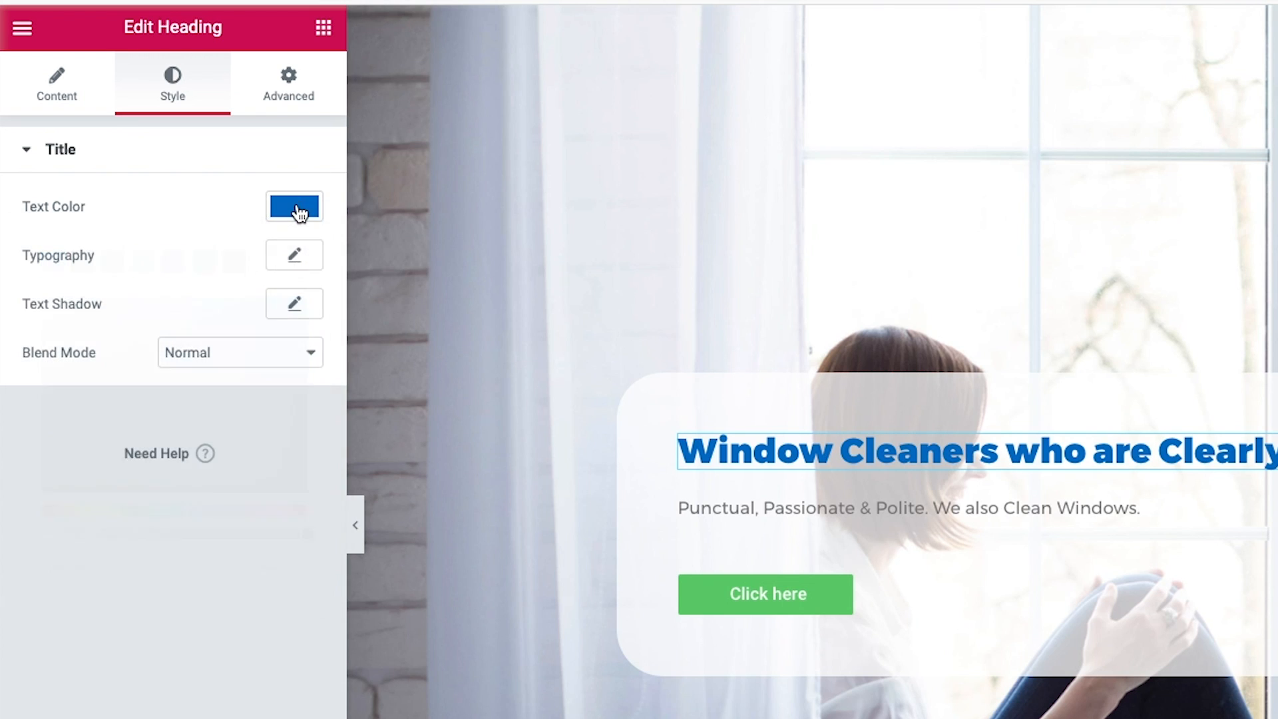
- Set the heading's font size to 48 px and its text transform to Uppercase
click(295, 257)
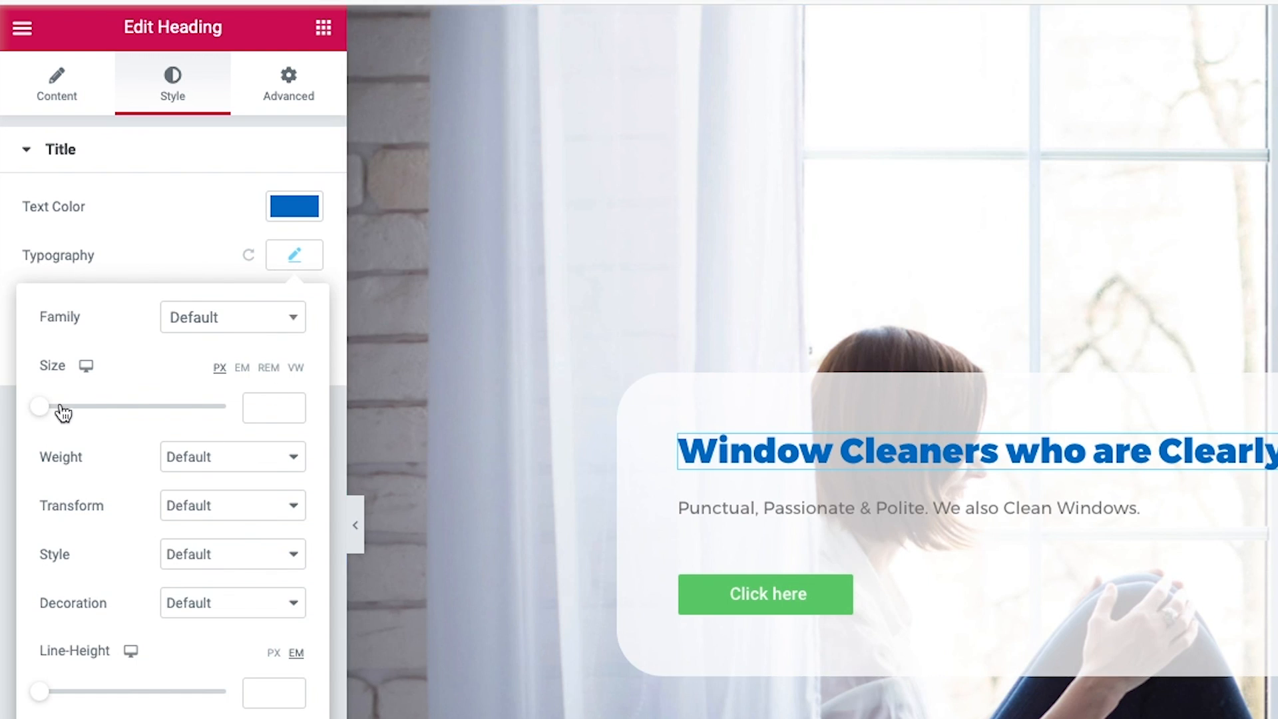
drag(43, 415, 79, 366)
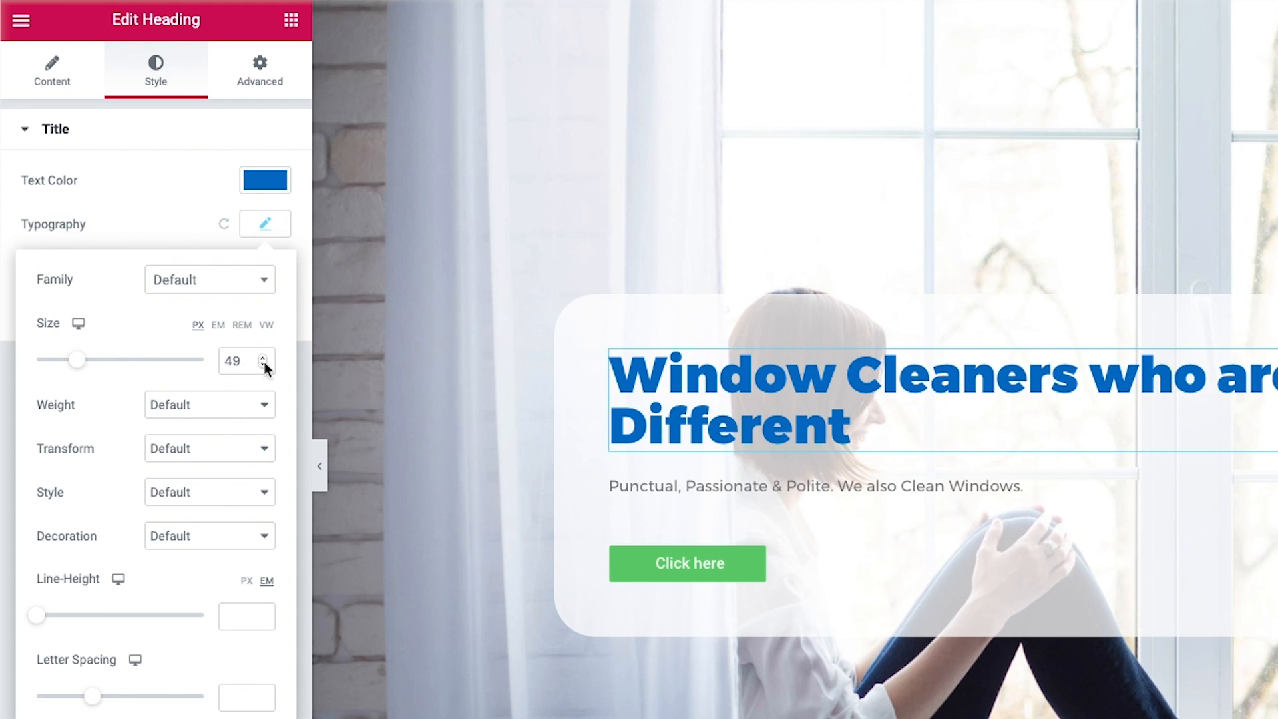
click(264, 364)
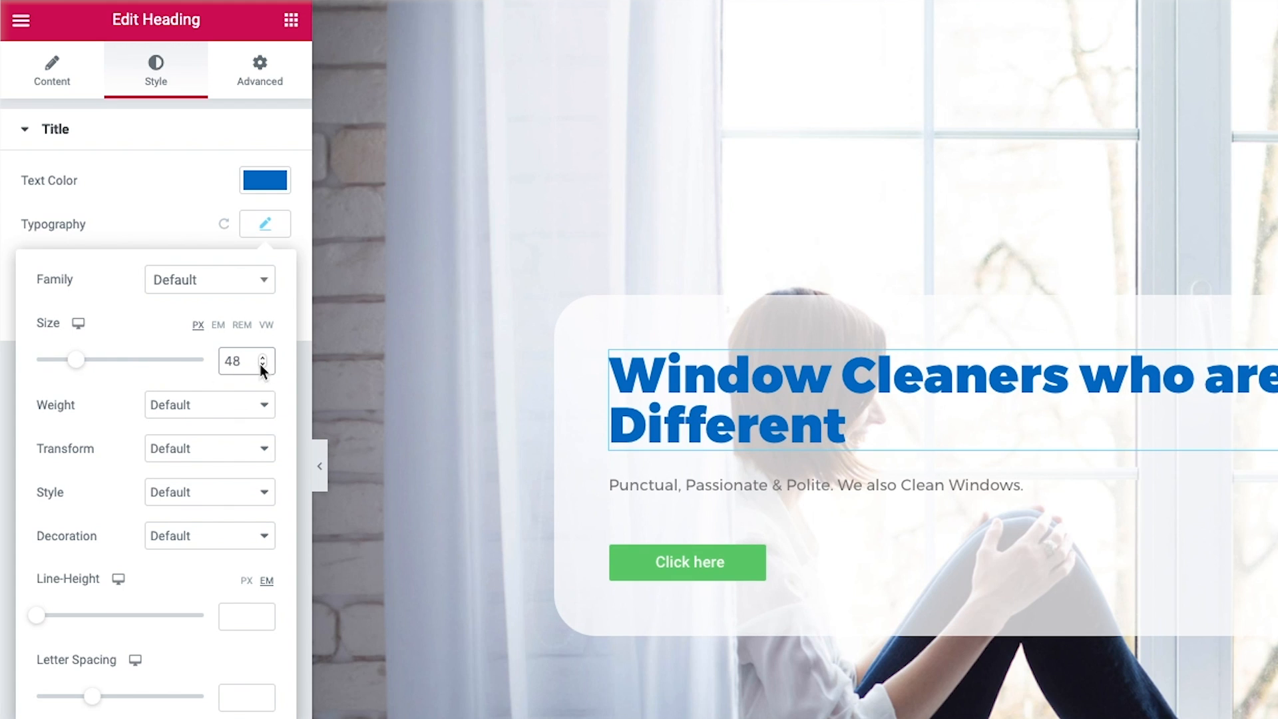
click(192, 453)
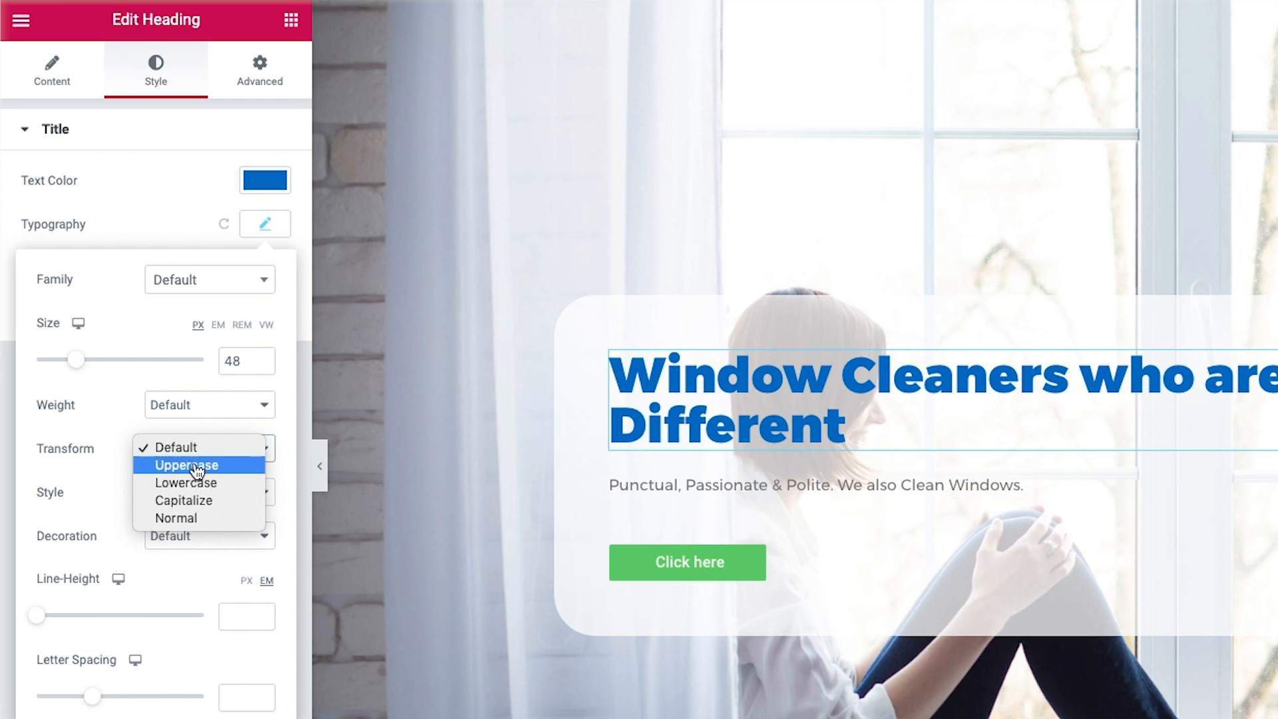
click(194, 465)
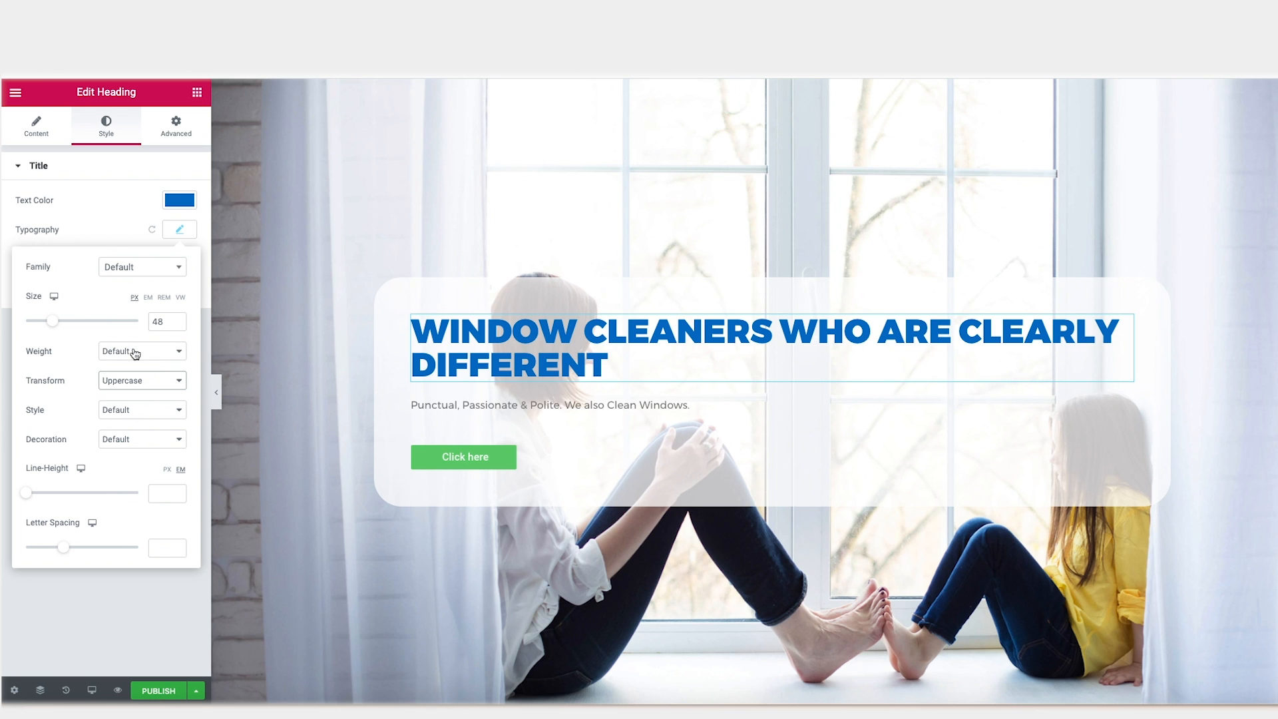
- Set the heading's font weight to 600 and its line height to 1 em
click(135, 353)
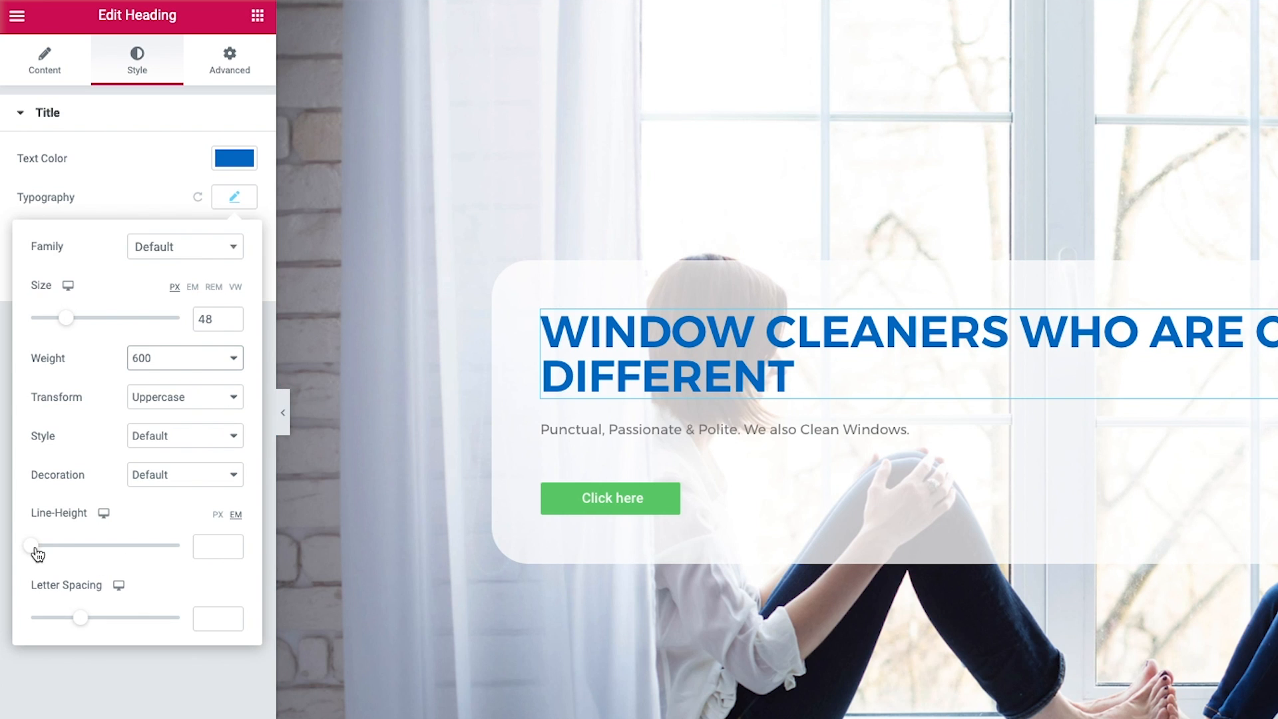
mouse_move(35, 553)
mouse_down()
mouse_move(89, 554)
mouse_move(46, 558)
mouse_up()
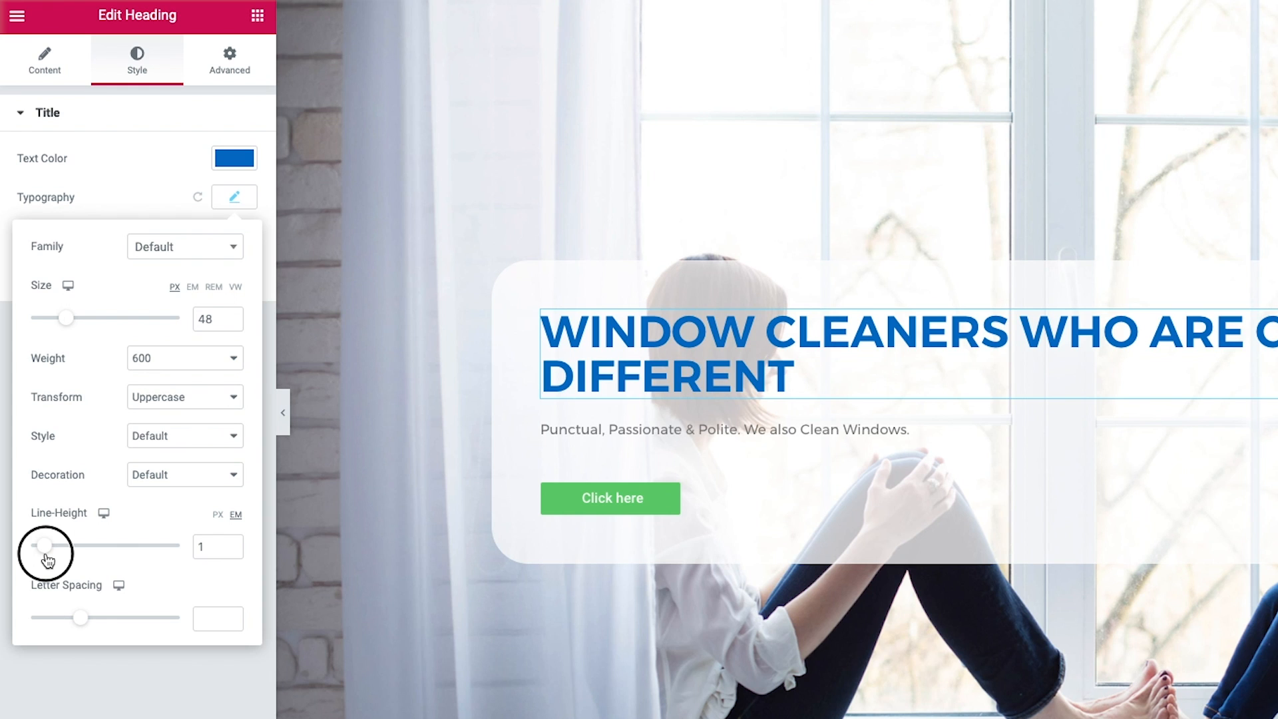
drag(48, 561, 49, 560)
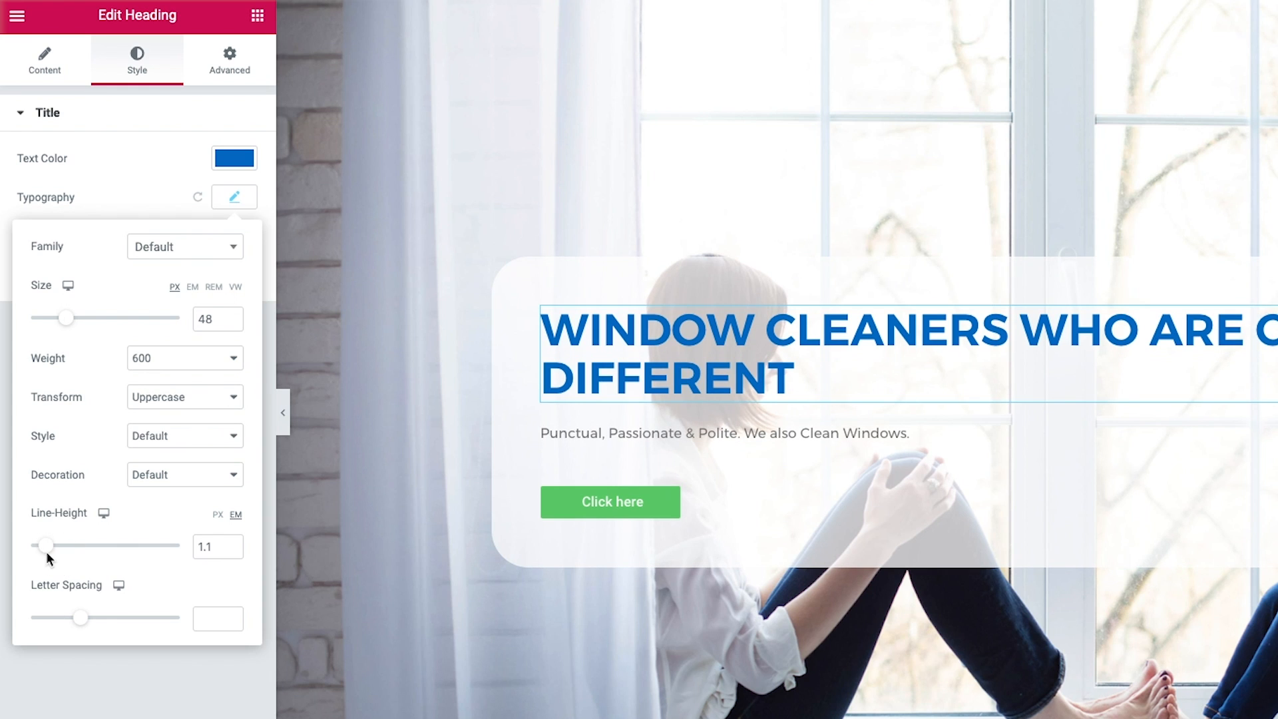
click(232, 550)
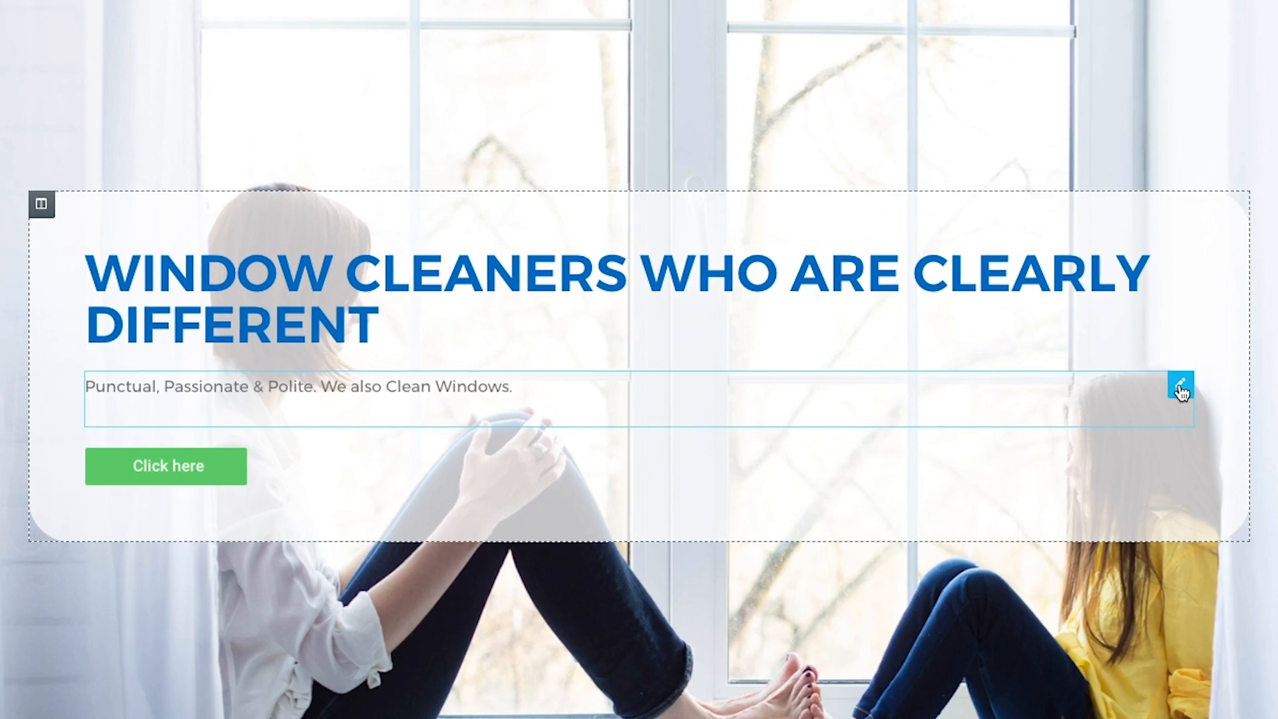
- Change the text color of the tagline below the heading to black, #000000
click(1186, 366)
click(167, 75)
click(262, 226)
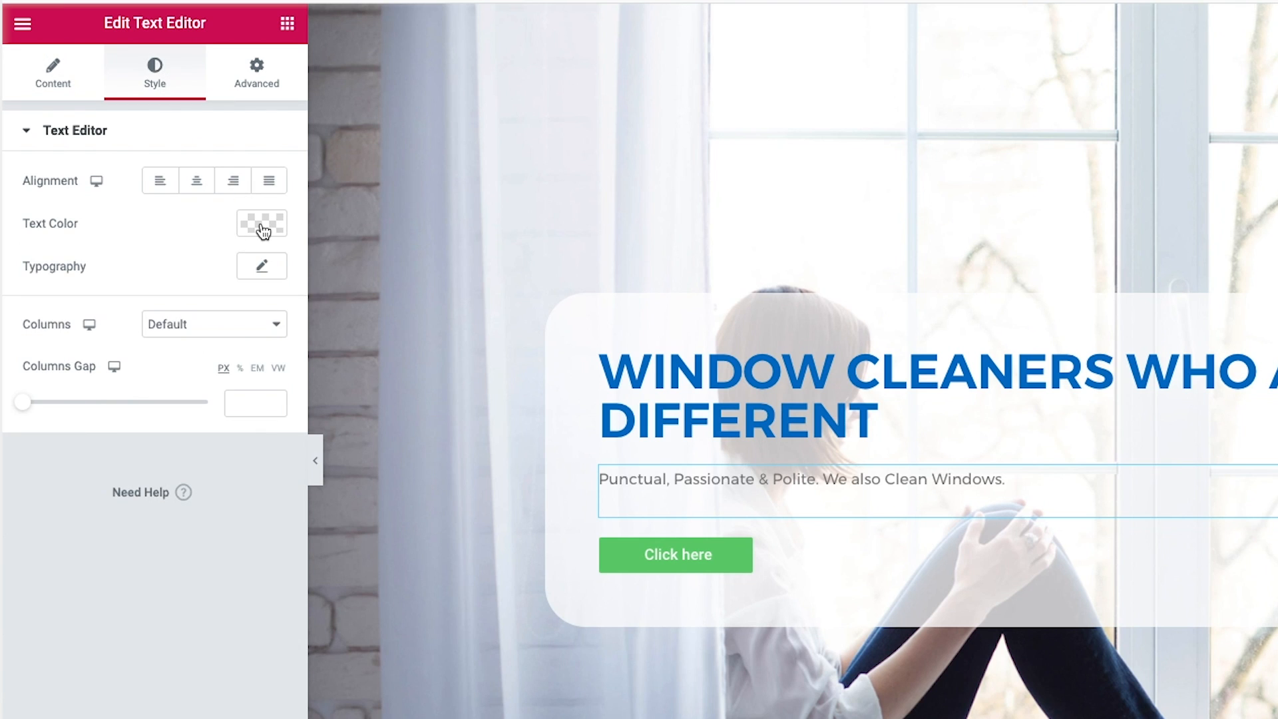
click(208, 272)
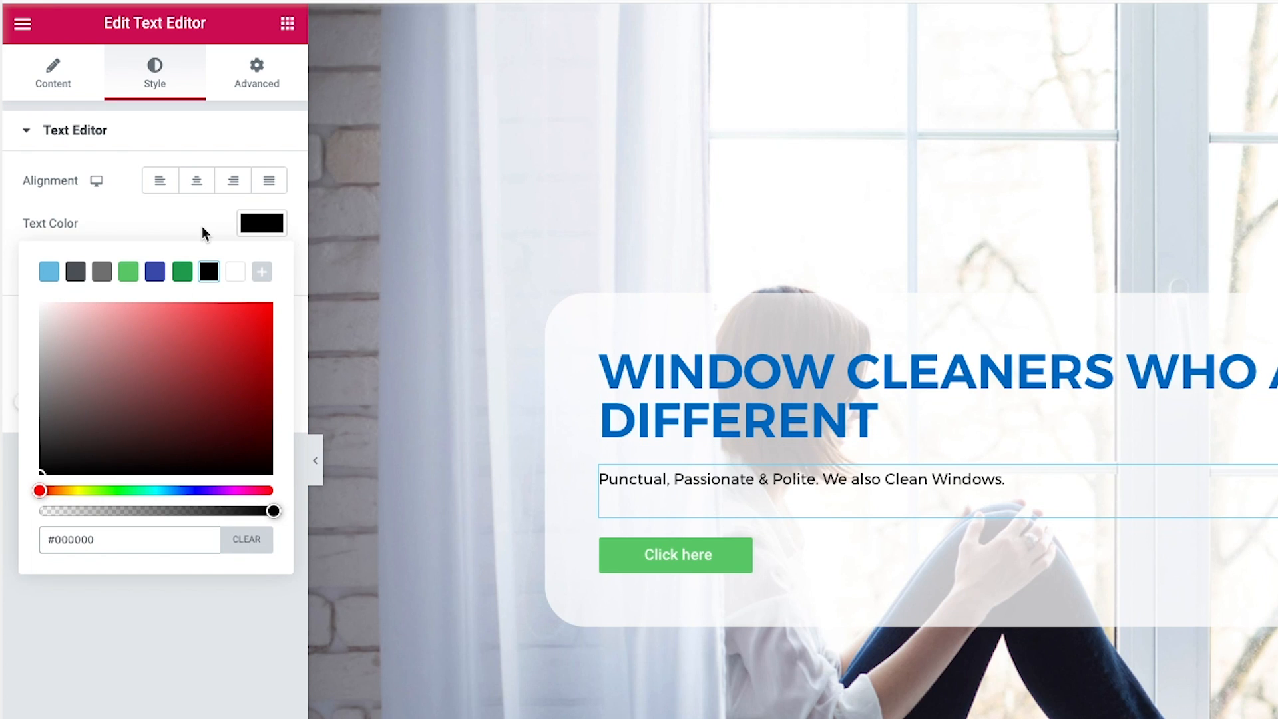
click(248, 225)
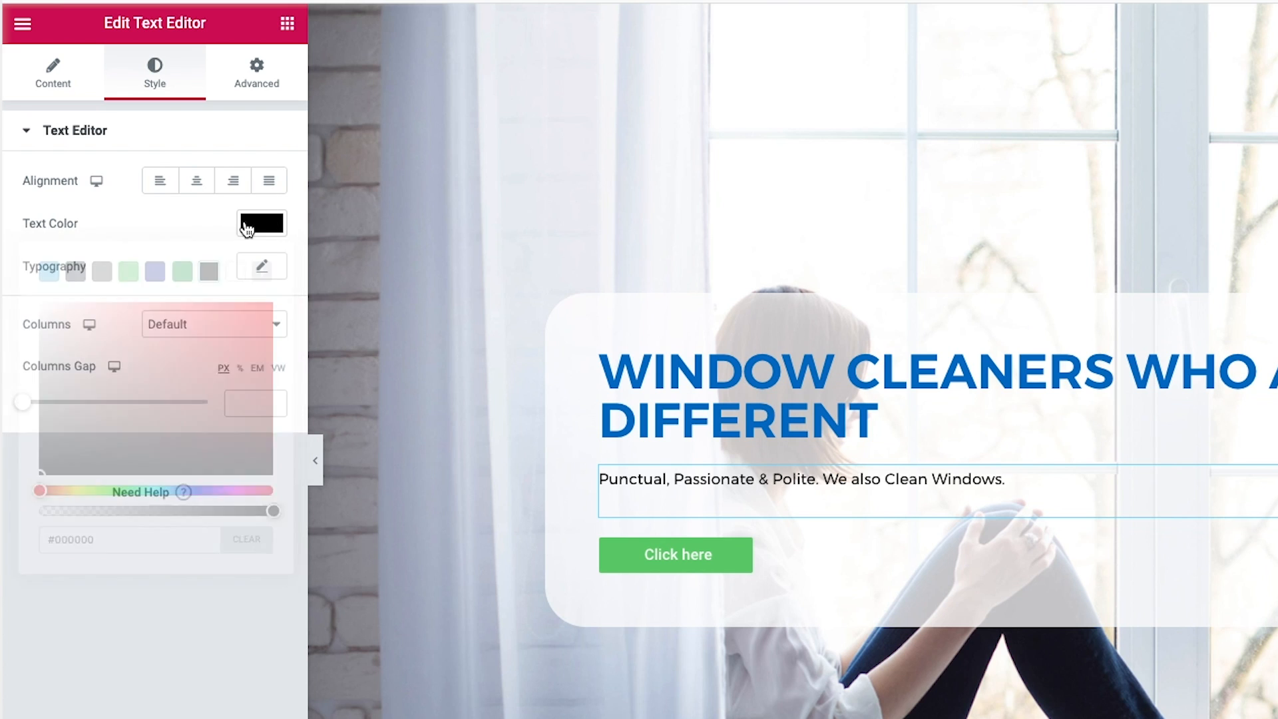
- Set the tagline's font size to 23 px and center its text
click(264, 269)
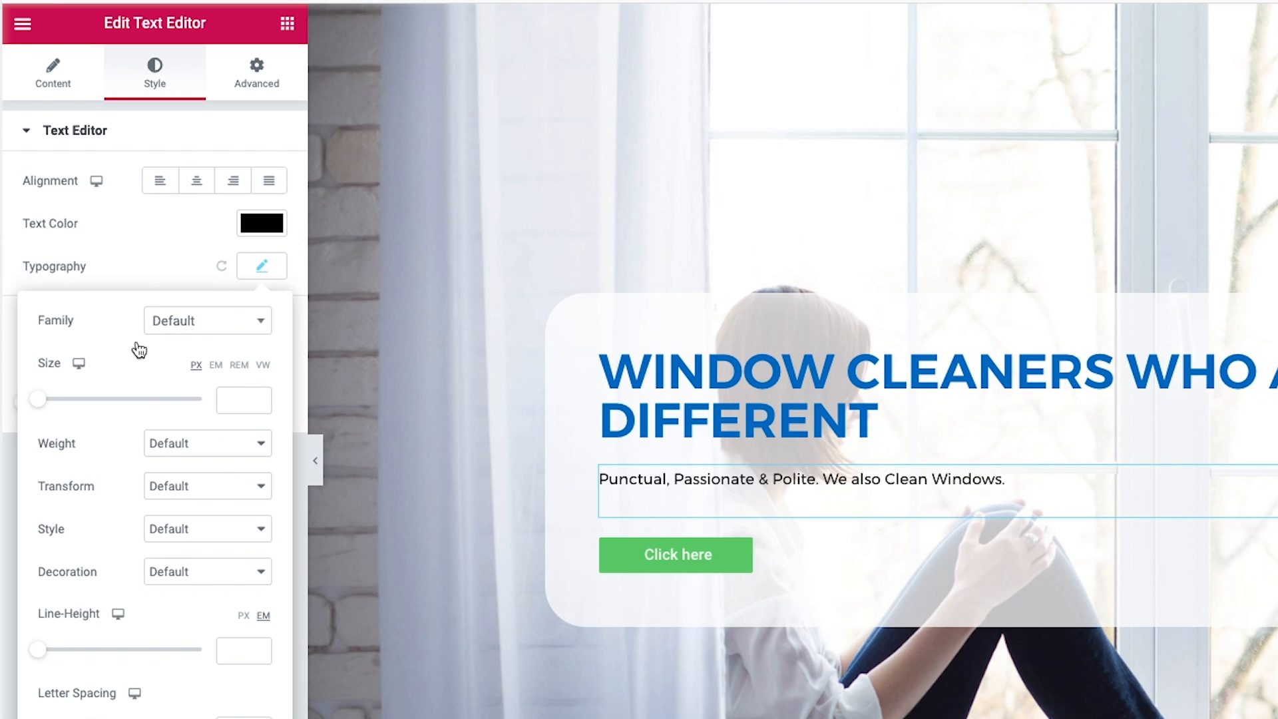
drag(45, 406, 64, 405)
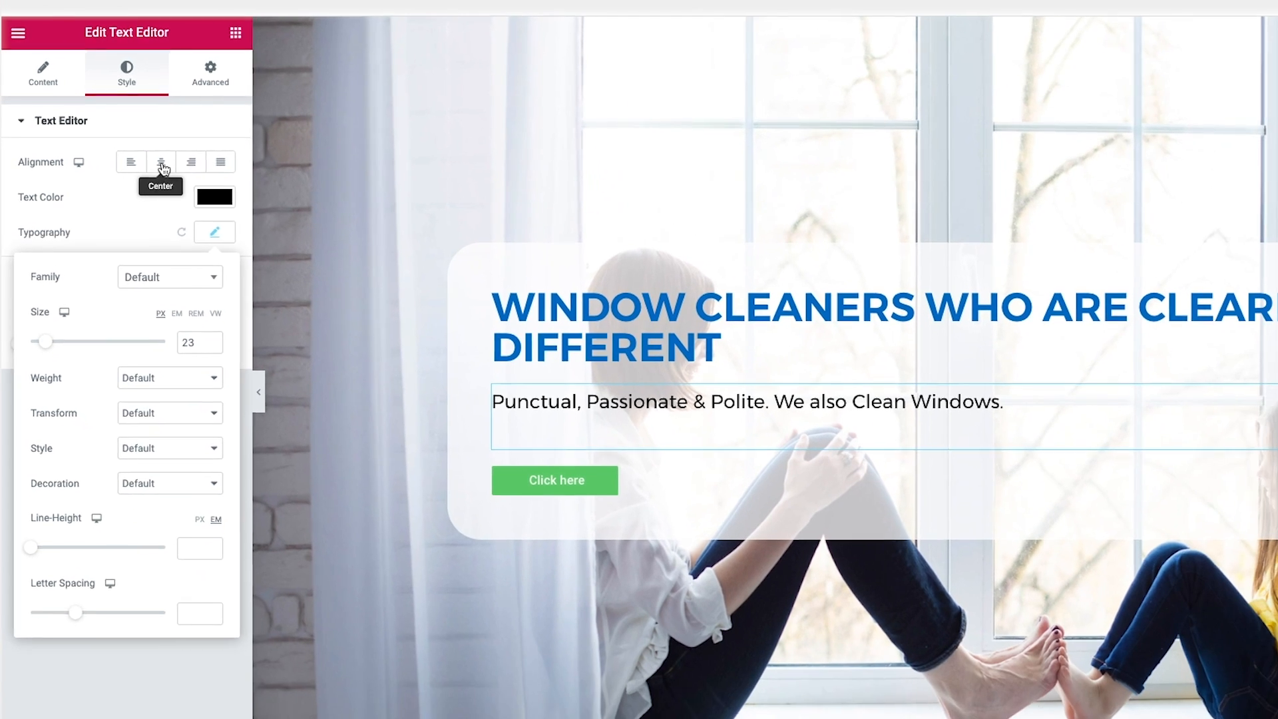
click(198, 183)
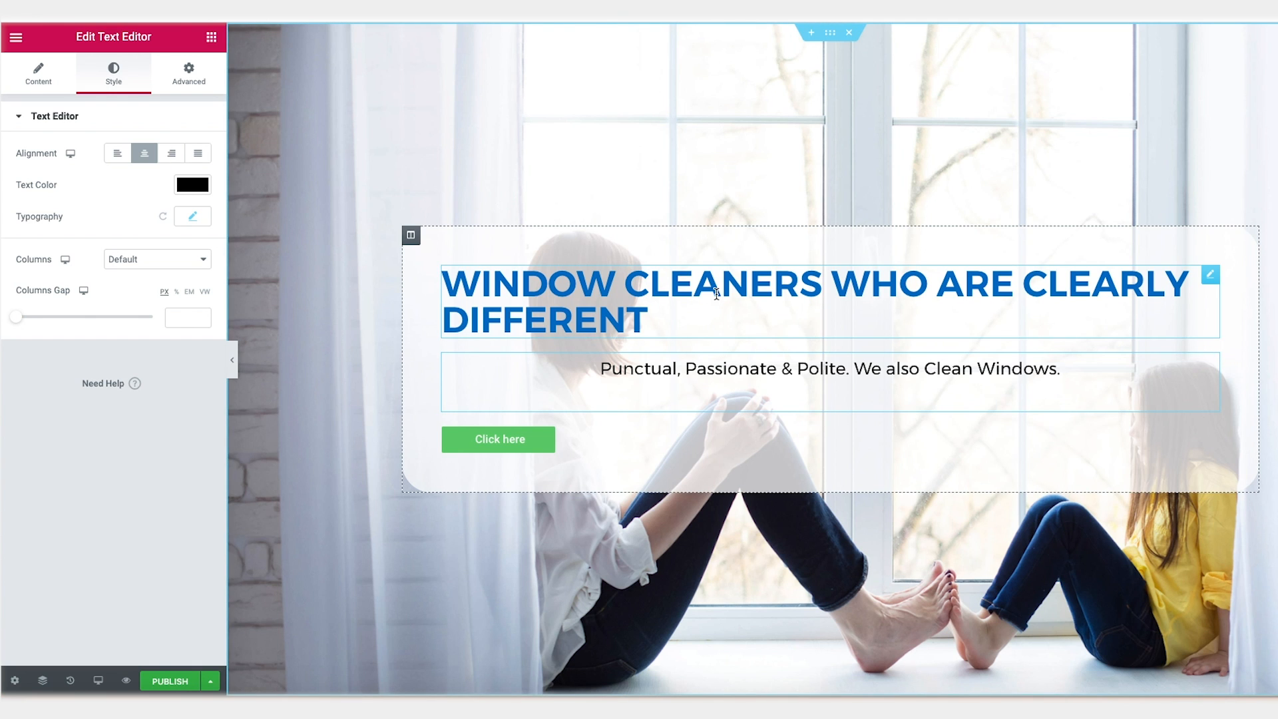
click(39, 82)
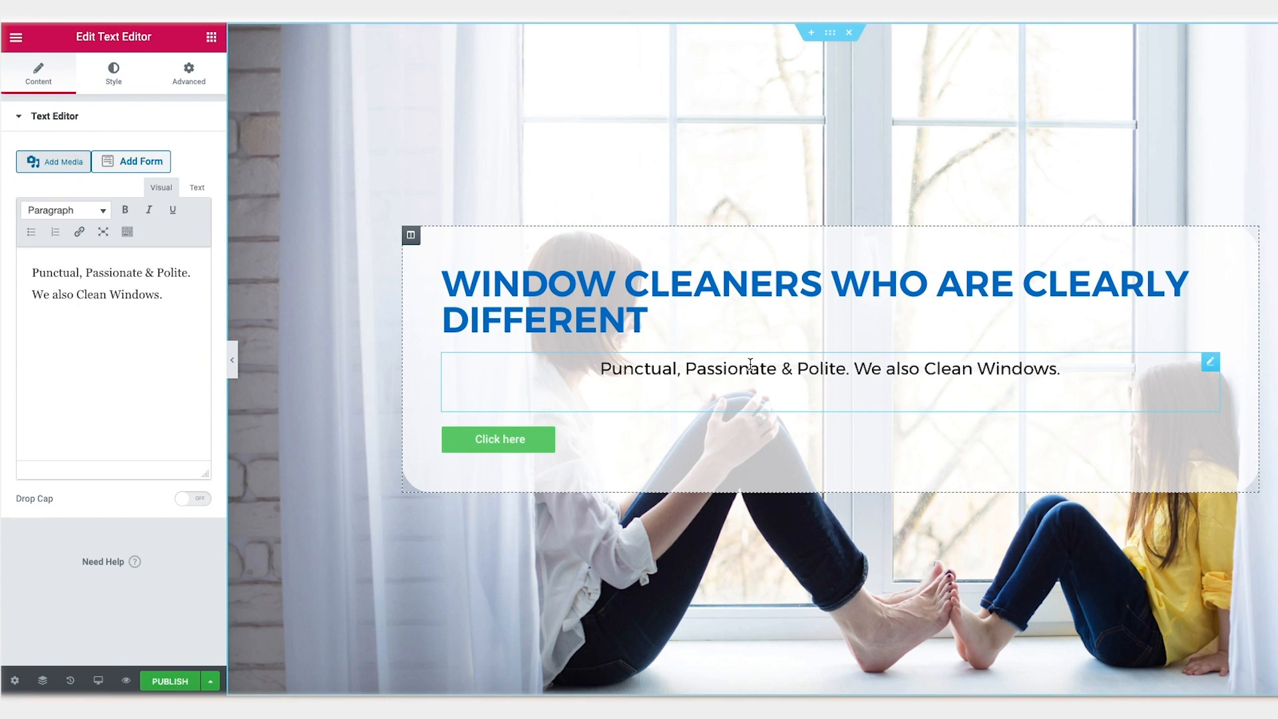
click(116, 88)
click(52, 82)
- Center-align the hero heading so that it matches the tagline
click(677, 287)
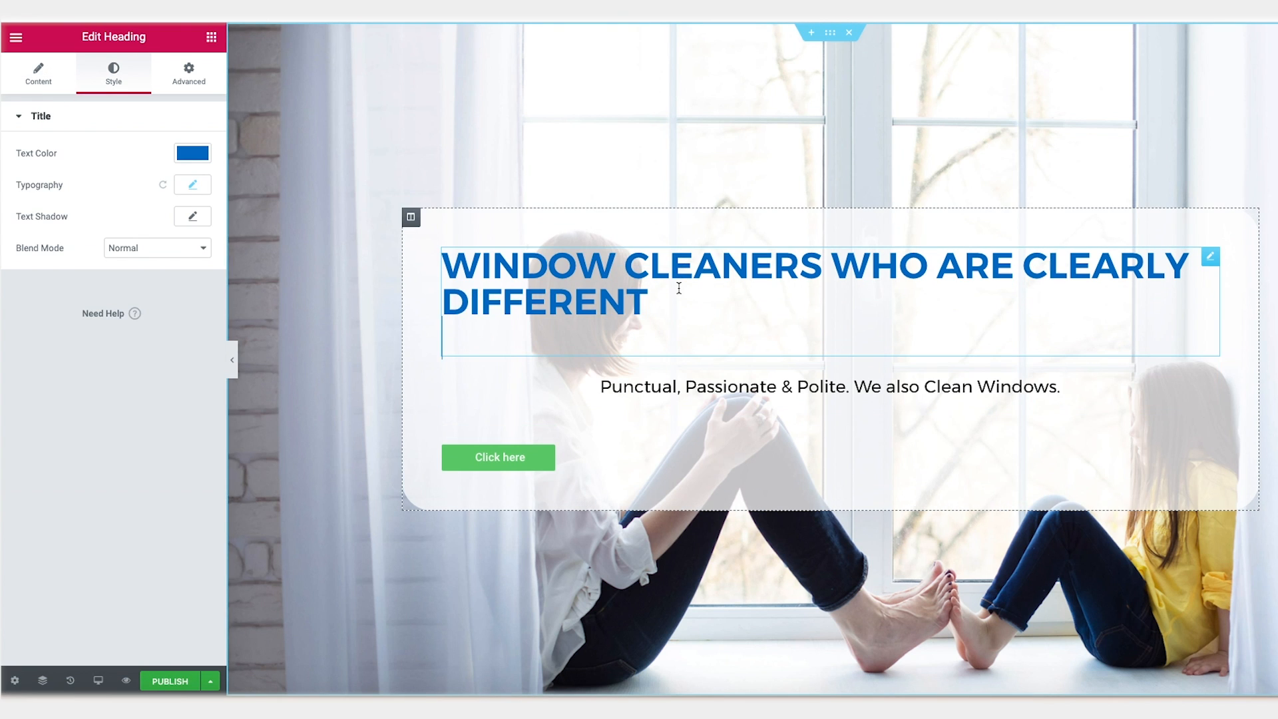
click(50, 85)
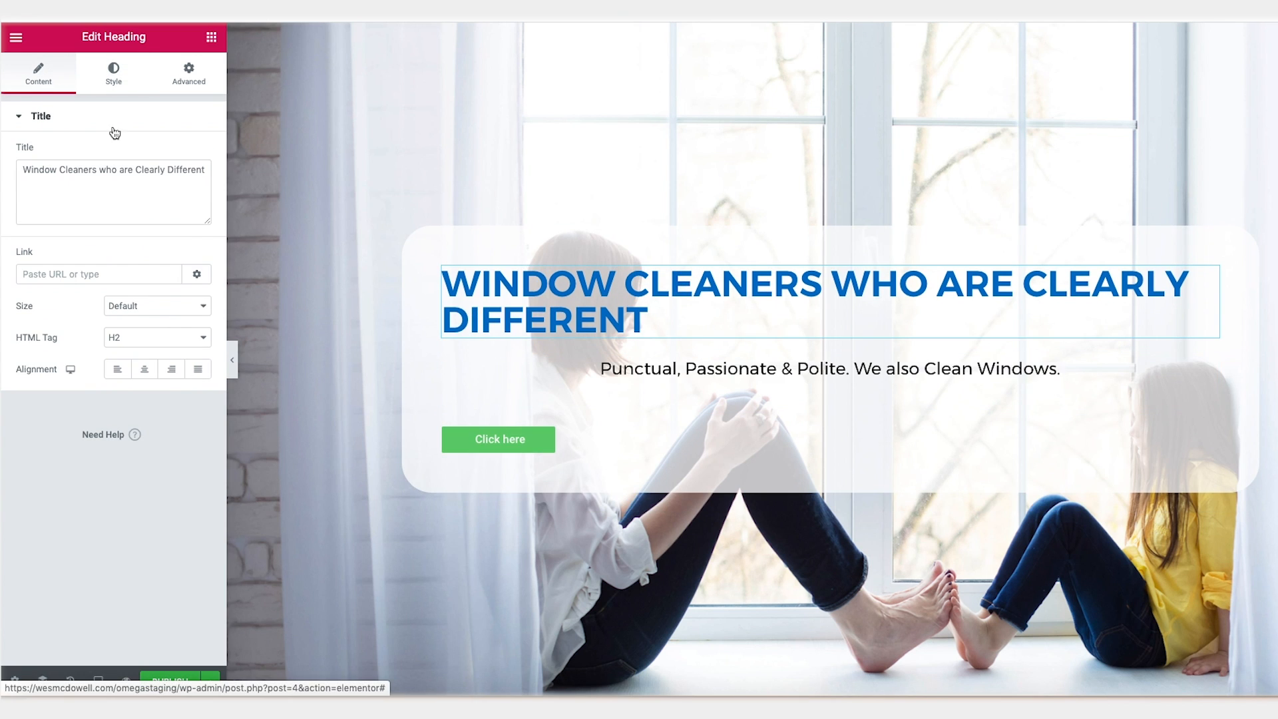
click(144, 370)
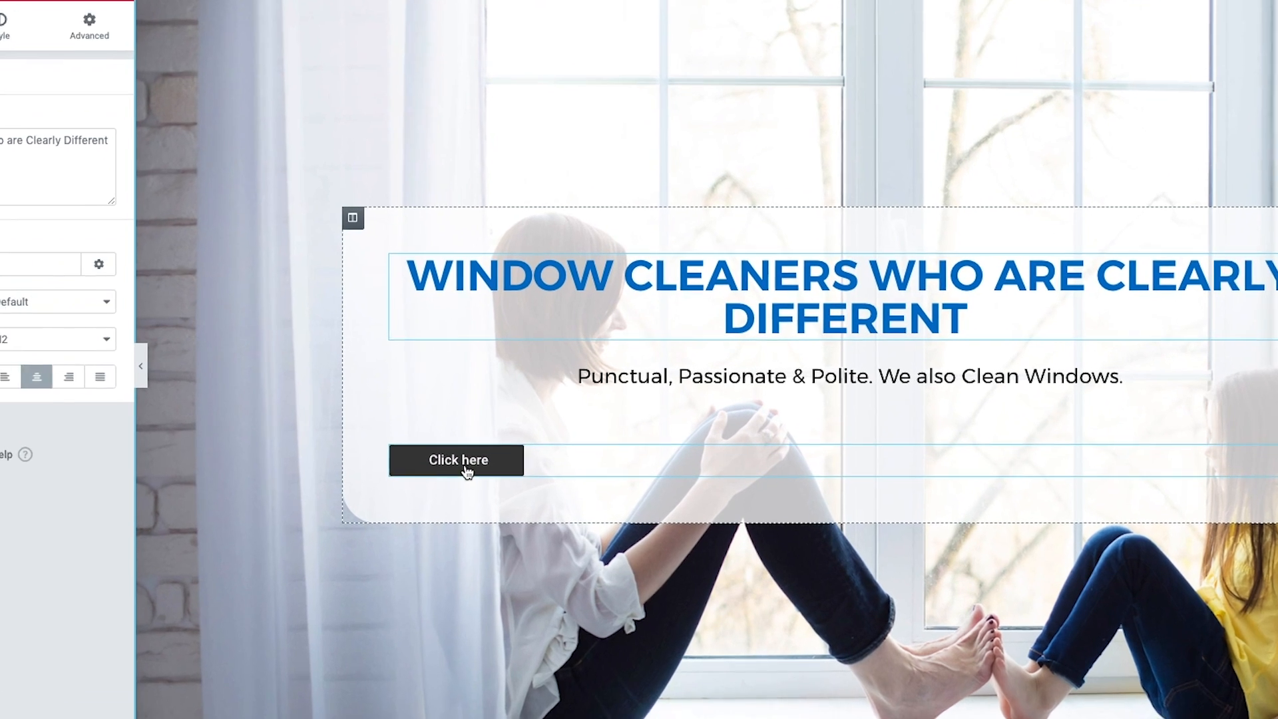
- Replace the hero button's label with "Get a quote"
click(512, 465)
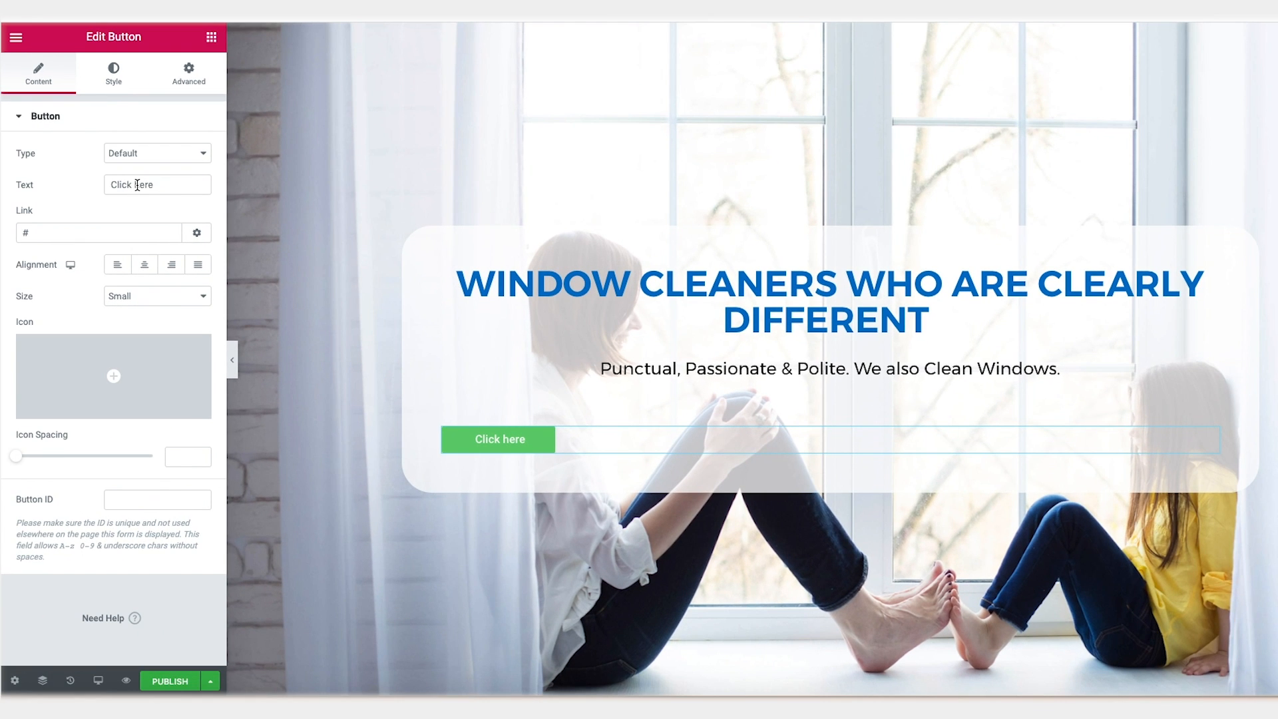
triple_click(137, 185)
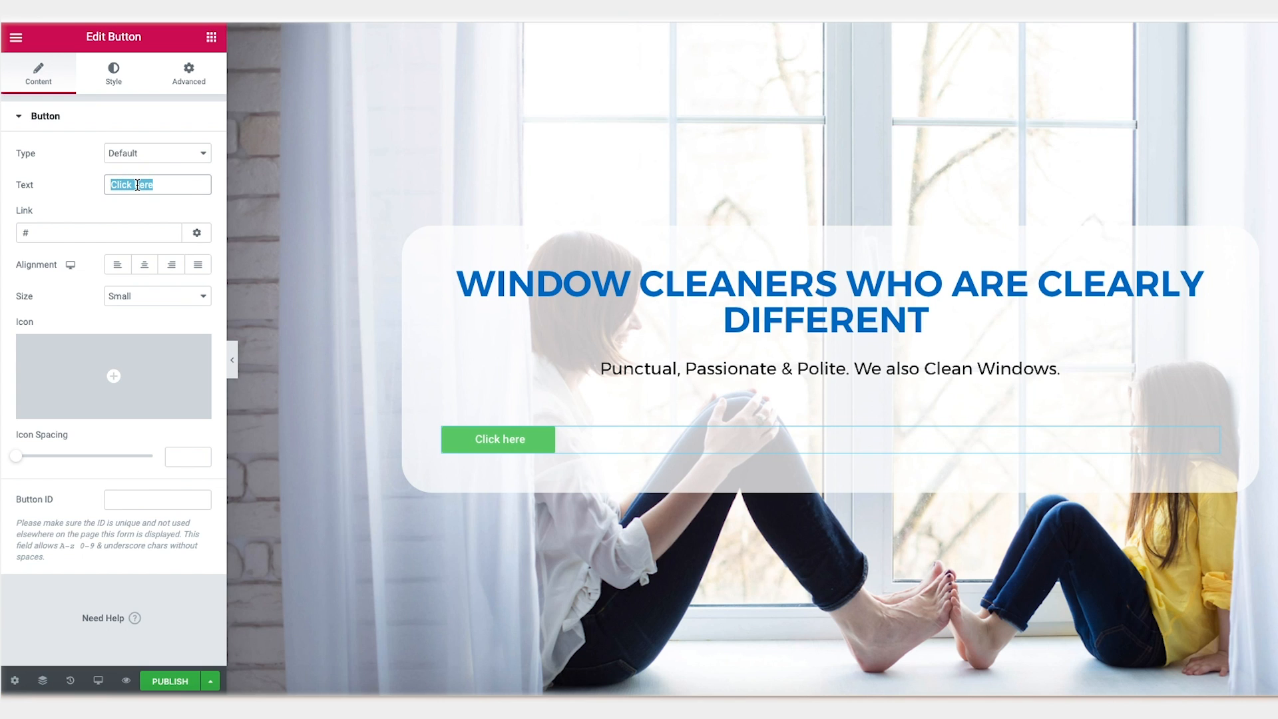
text(Get a quote)
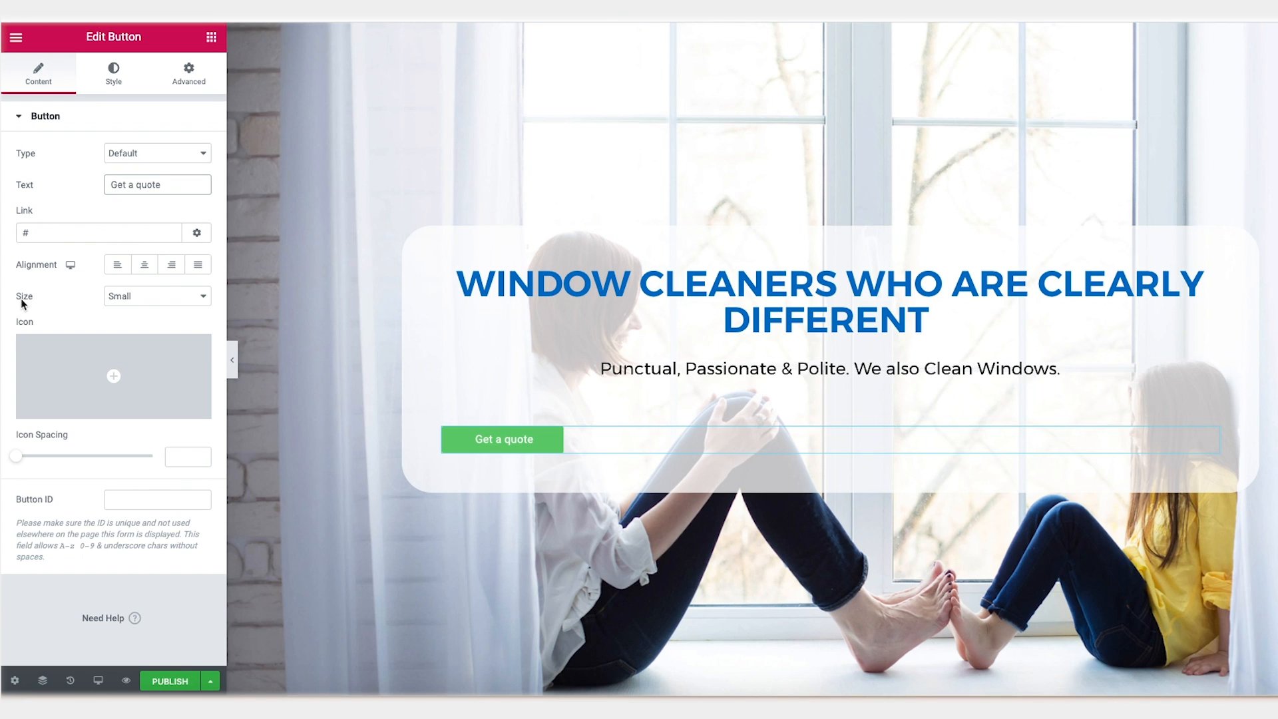
- Set the hero button's size to Large and center it in the column
click(165, 297)
click(161, 324)
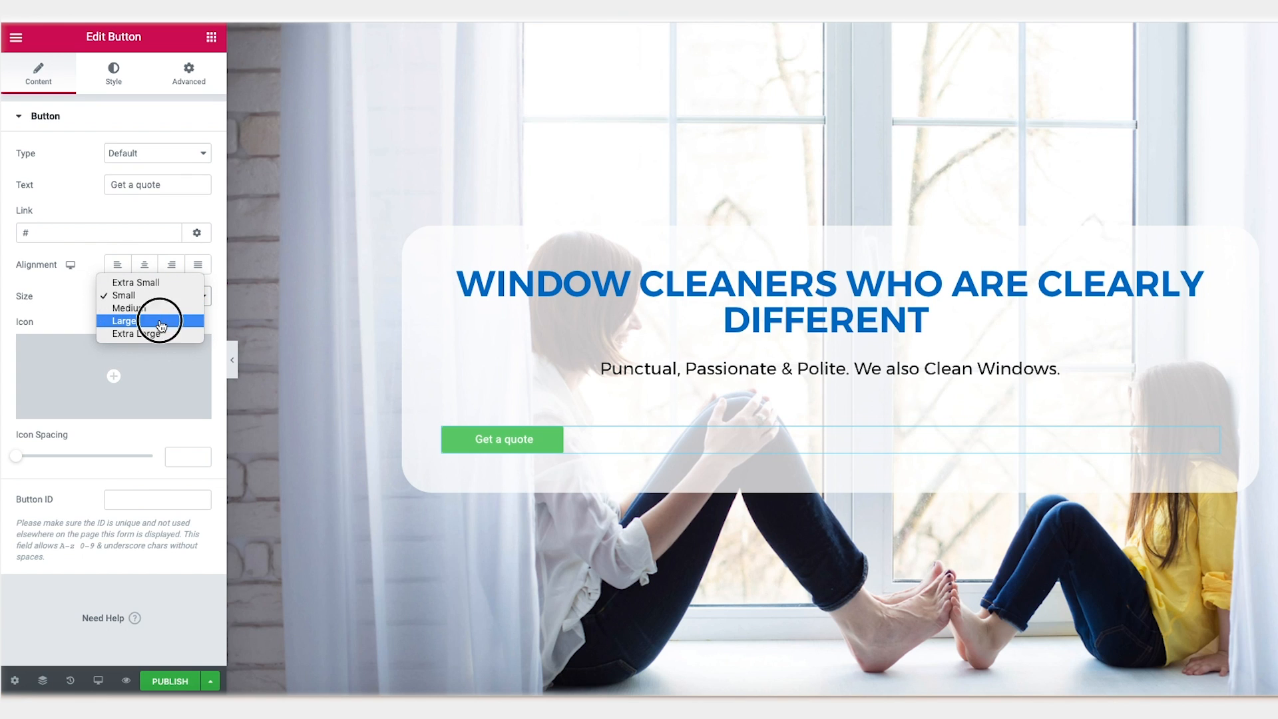
click(145, 266)
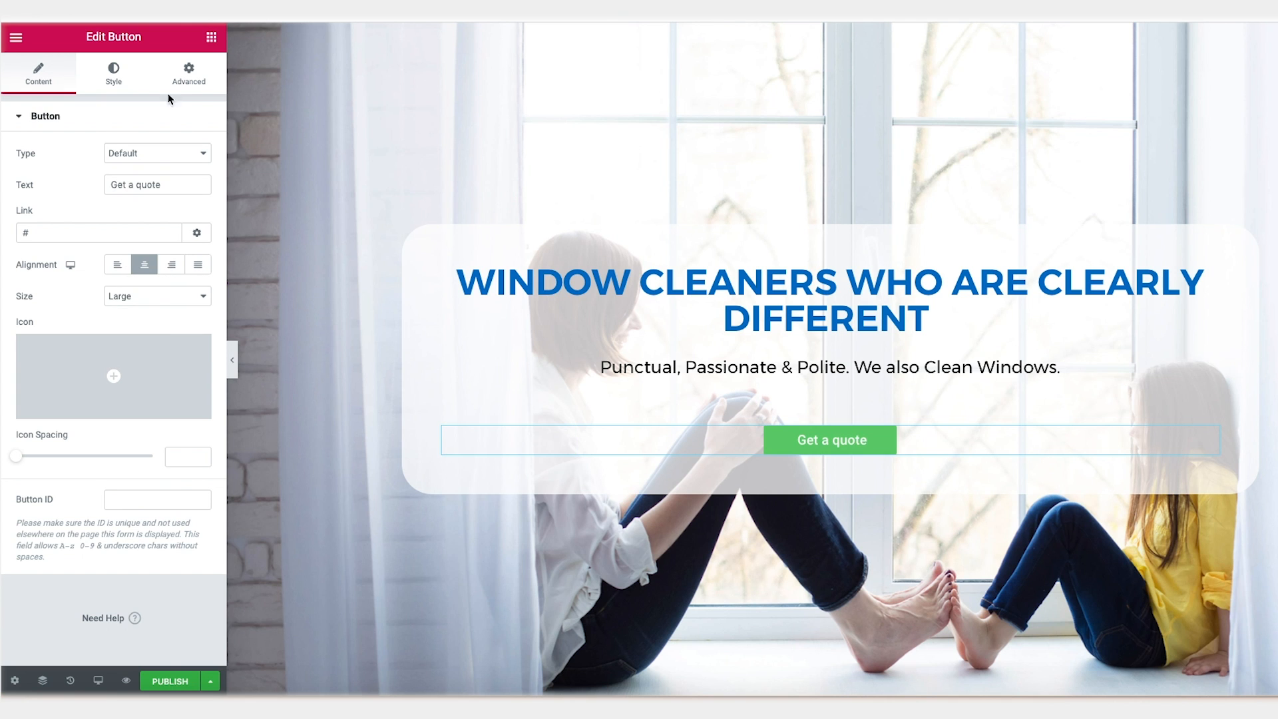
- Set the hero button's background color to #43D1B8
click(120, 83)
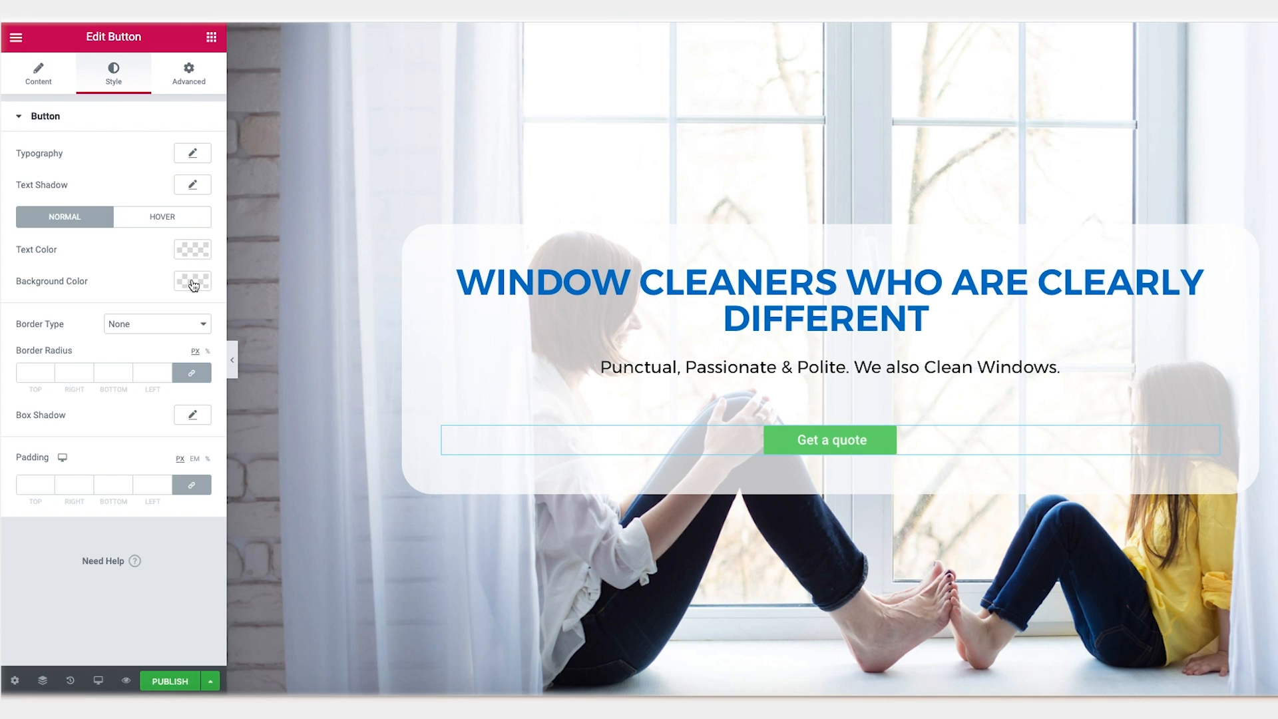
click(190, 283)
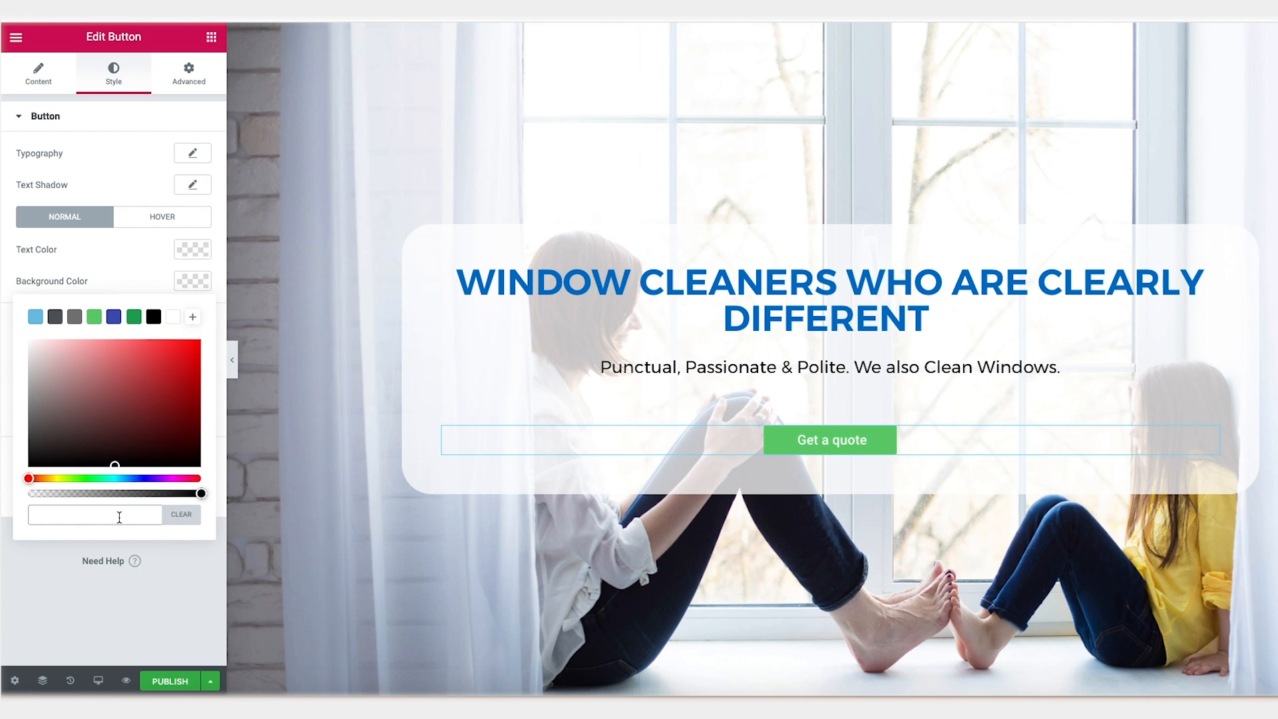
text(#43D1B8)
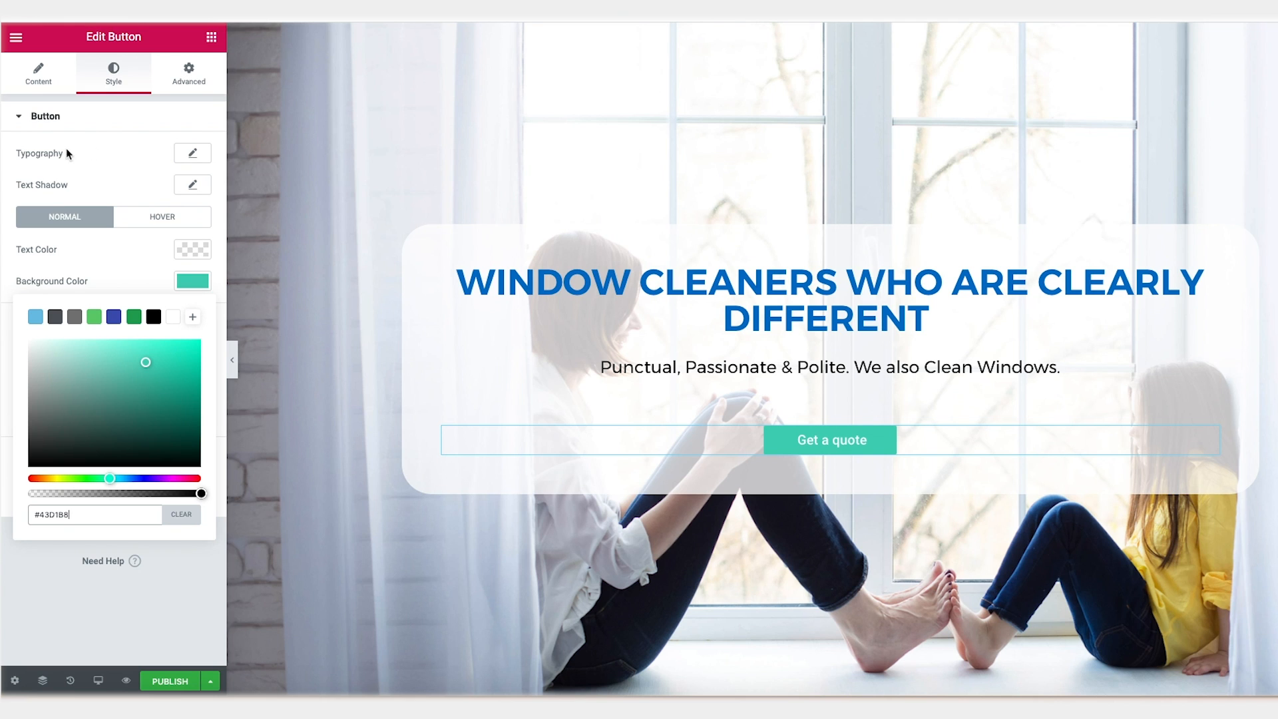
- Change the hero button's typography to the Montserrat family with uppercase text and preview the result without the editing panel
click(194, 154)
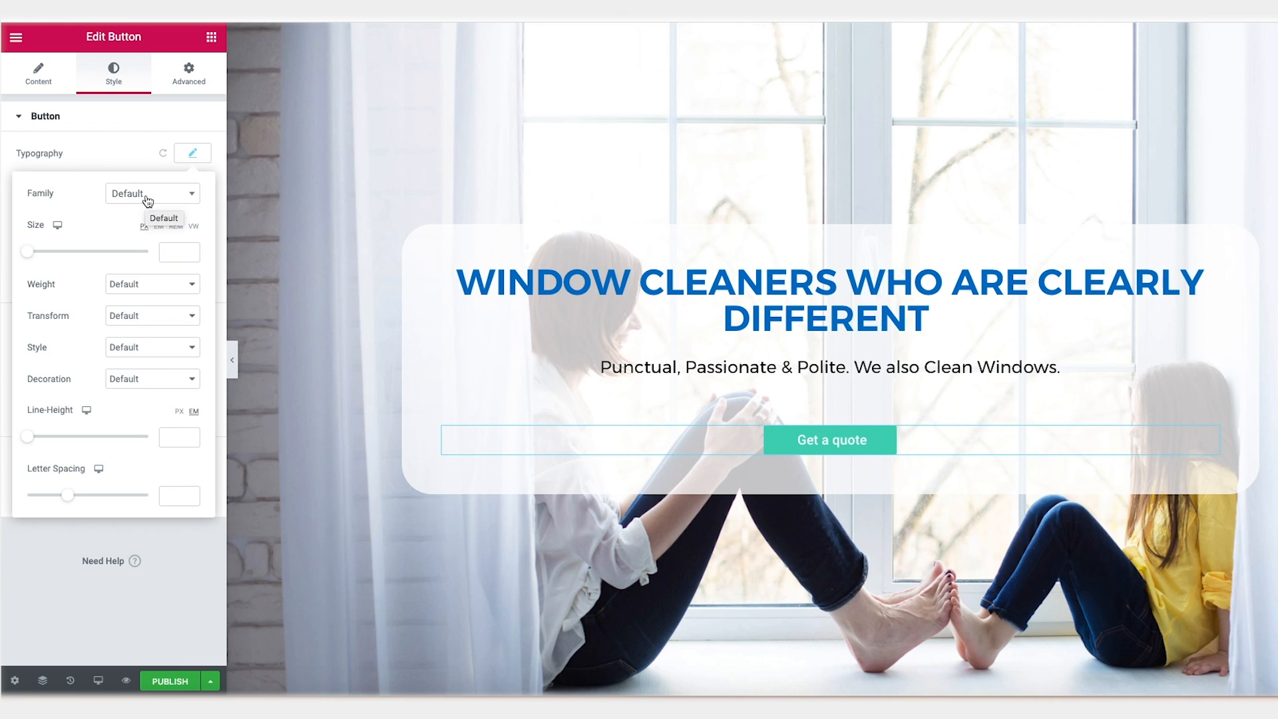
click(143, 197)
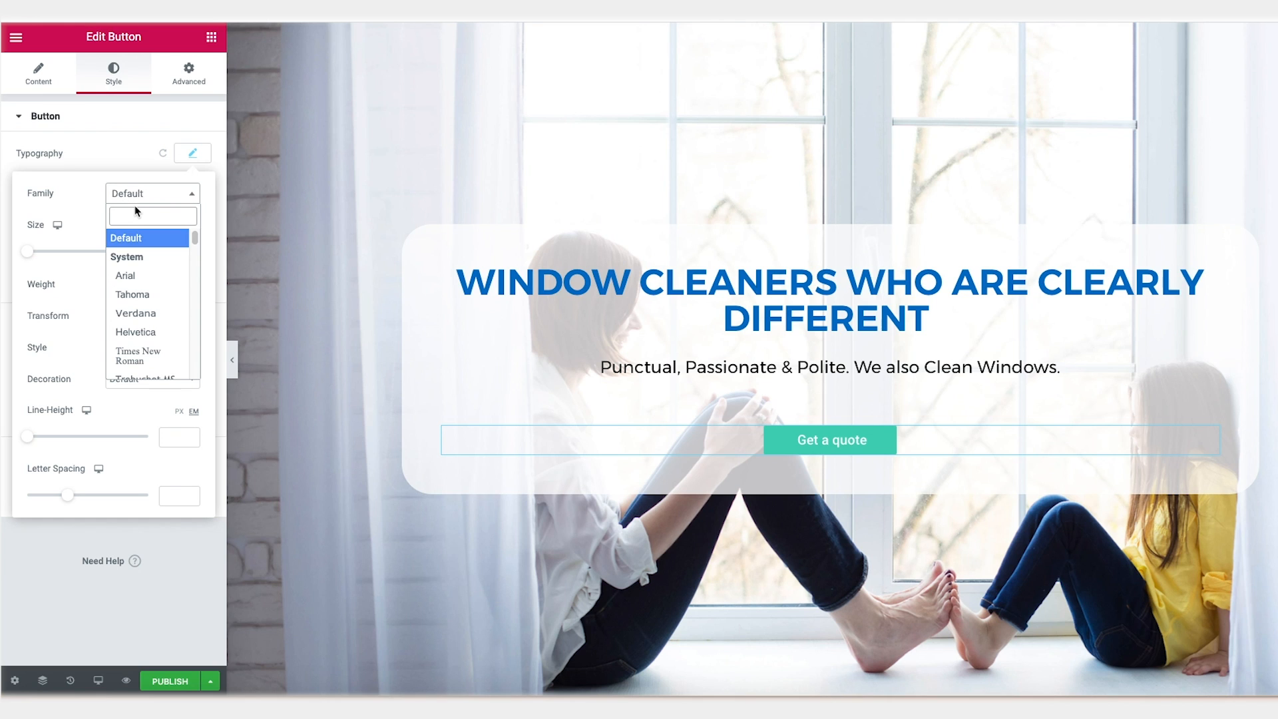
text(mont)
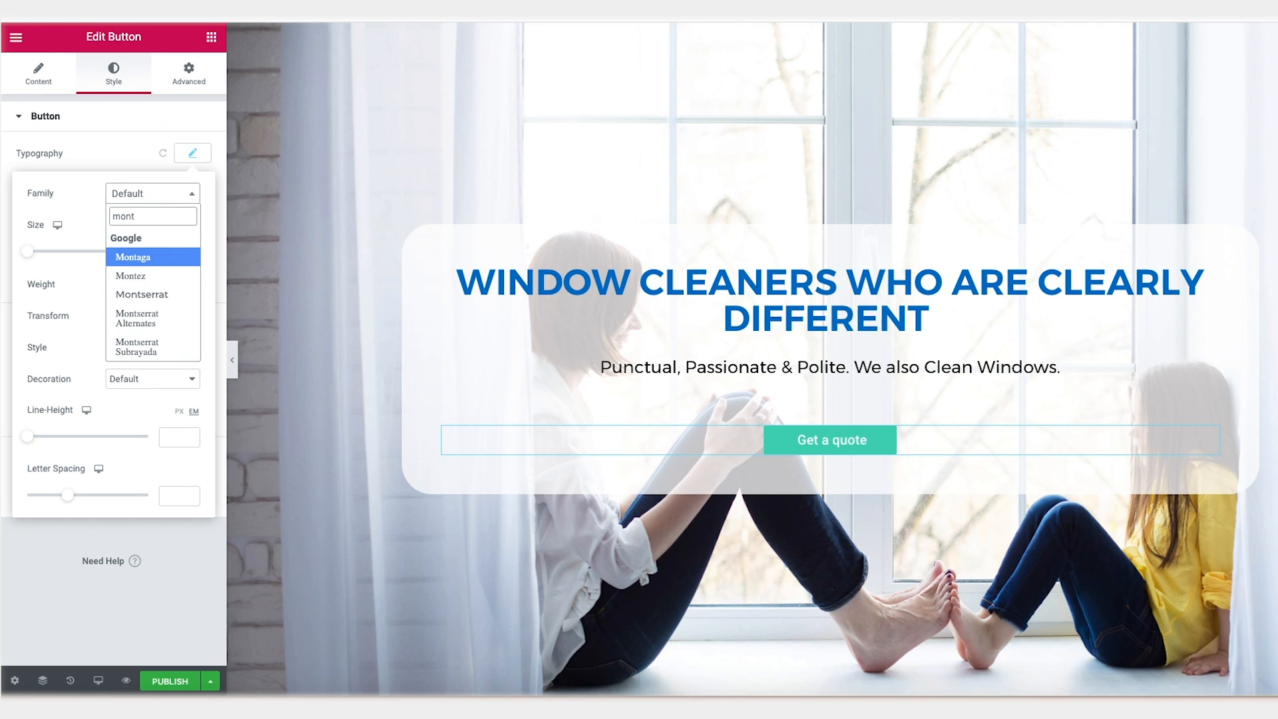
click(143, 296)
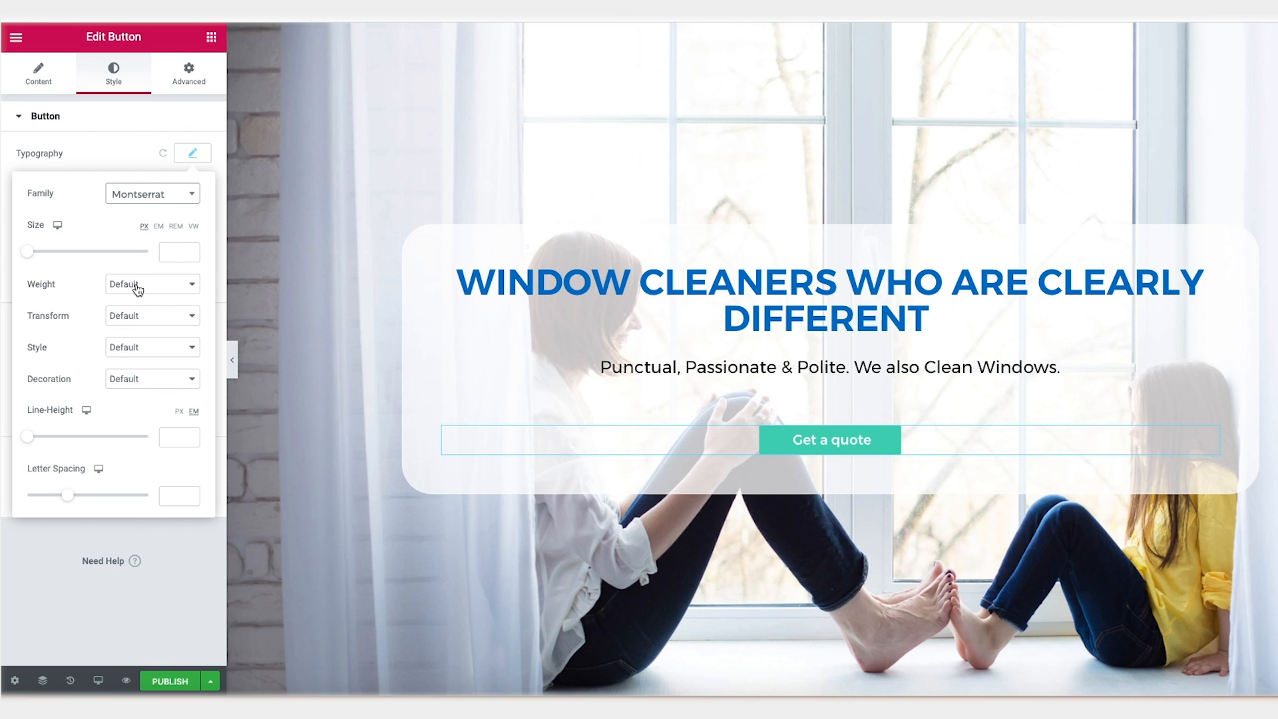
click(136, 315)
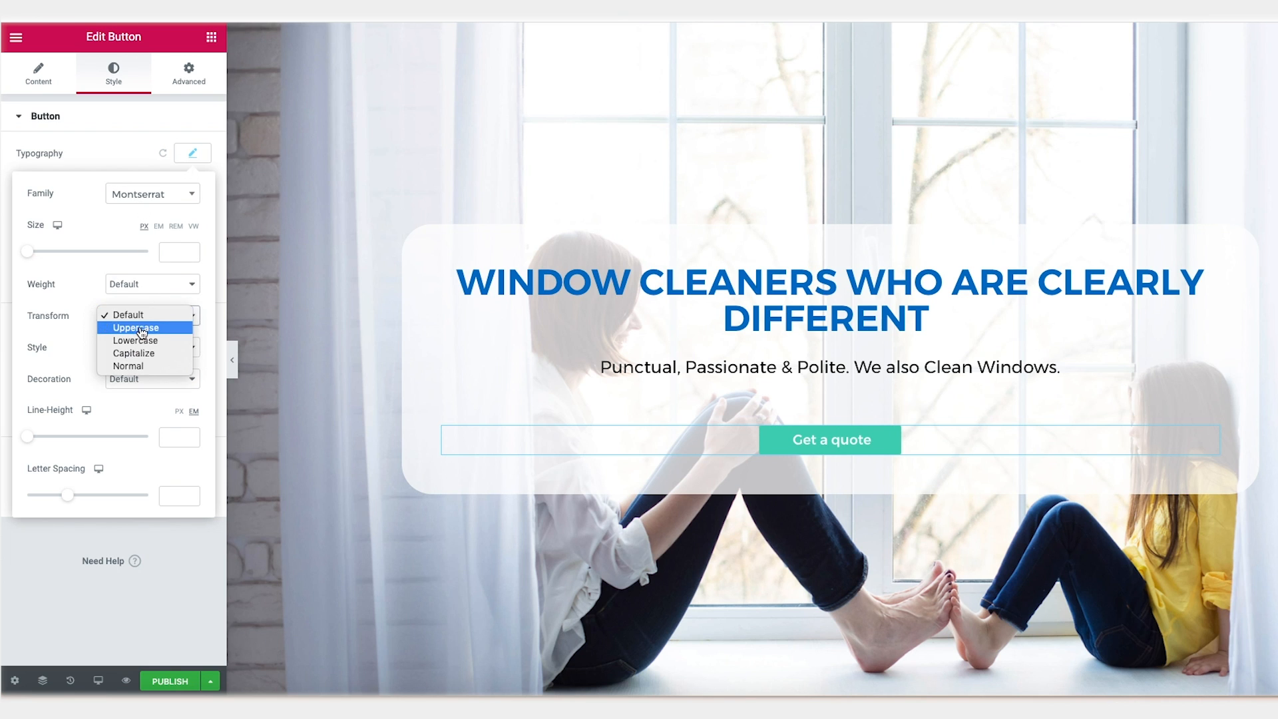
click(141, 329)
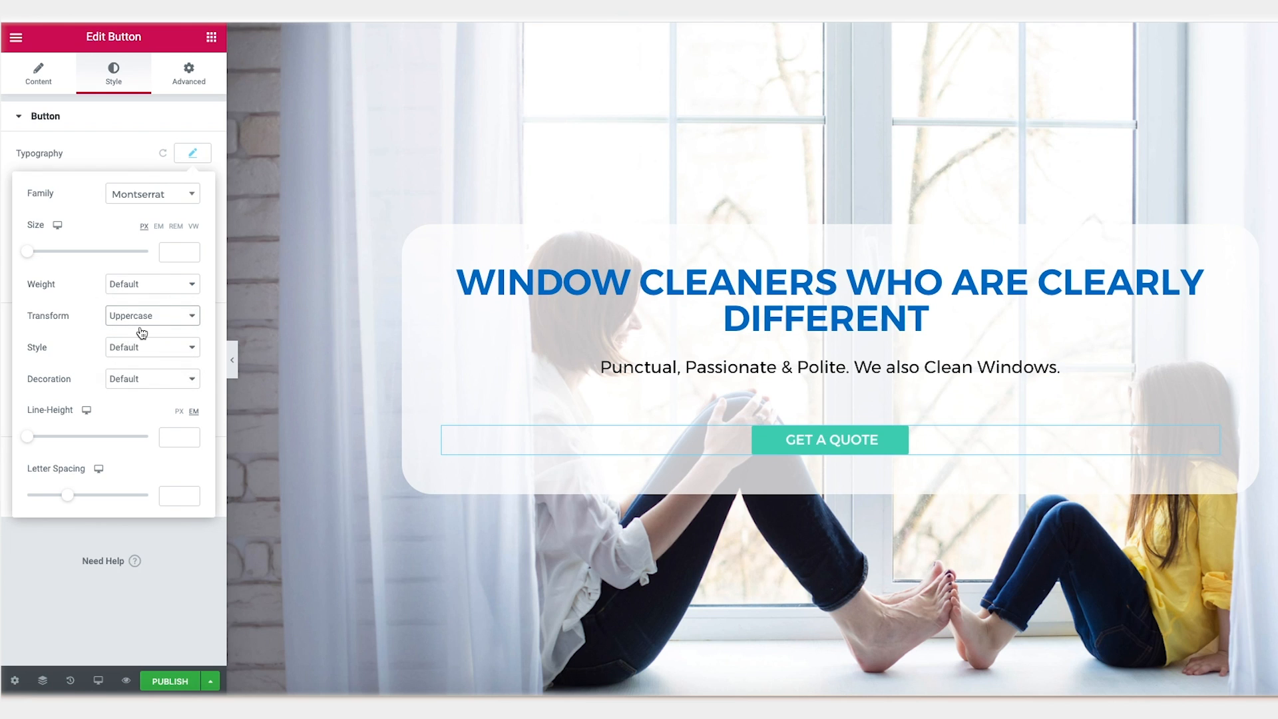
click(205, 154)
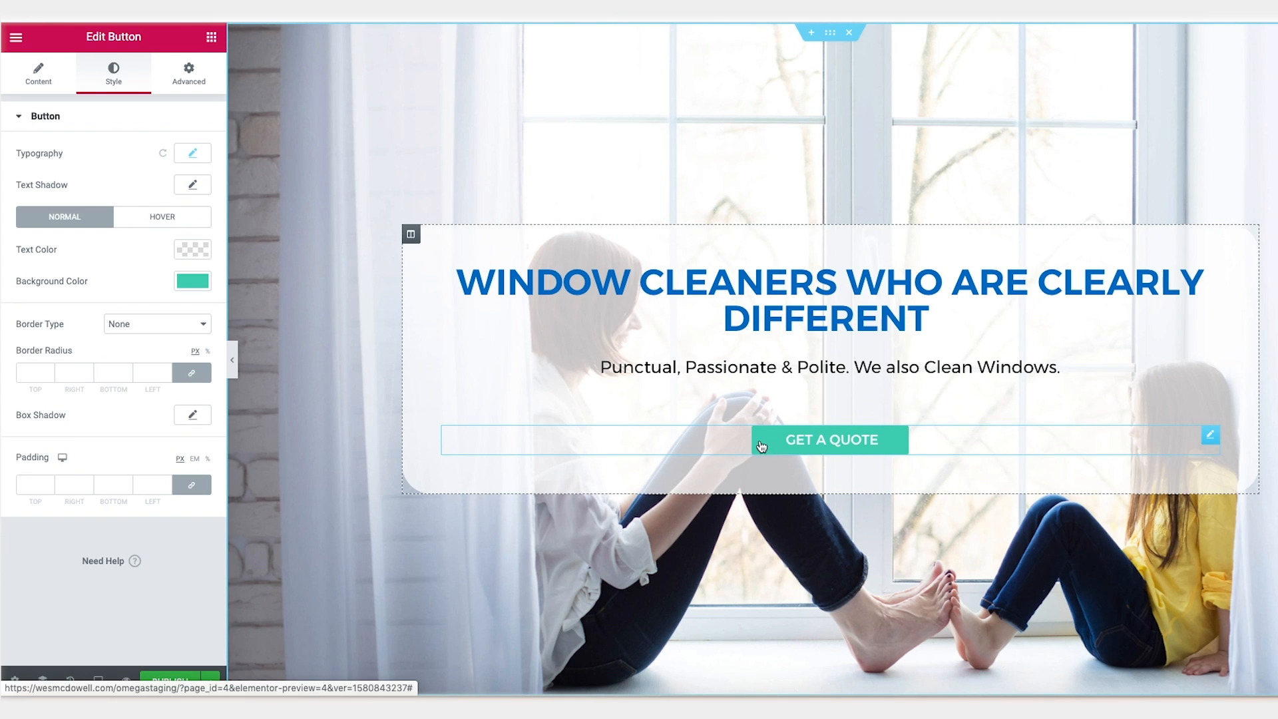
click(232, 360)
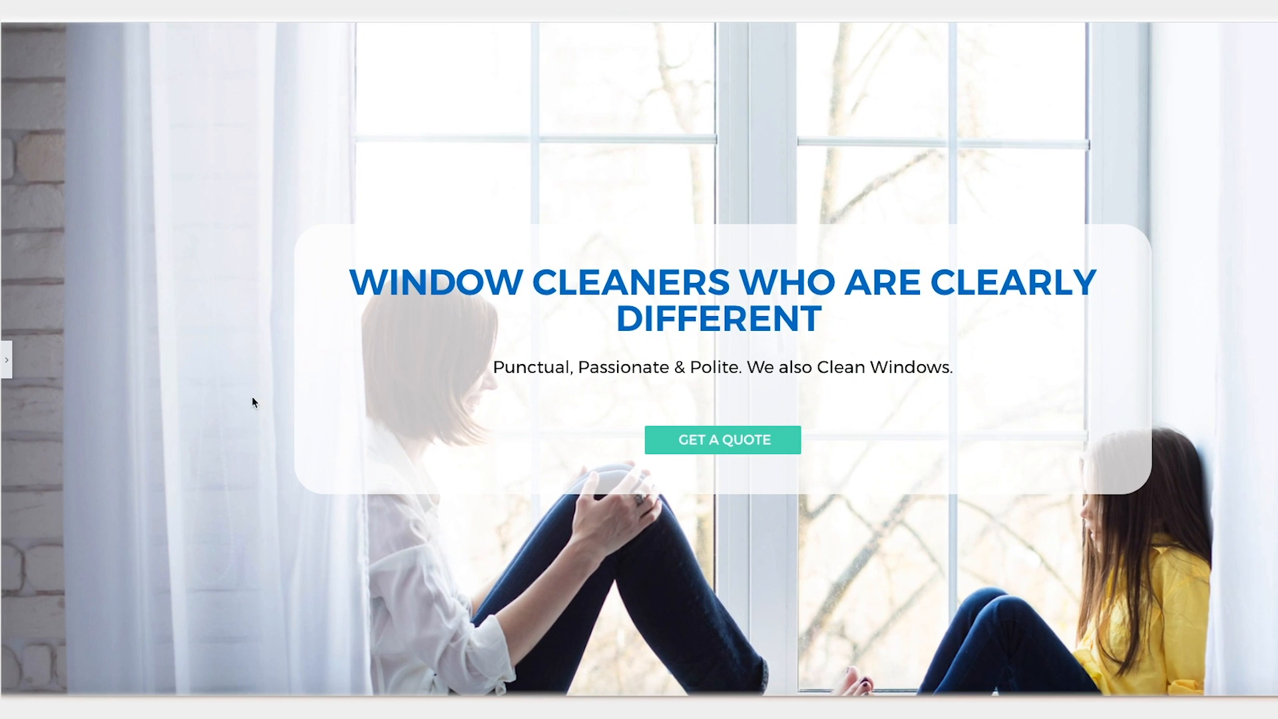
click(6, 359)
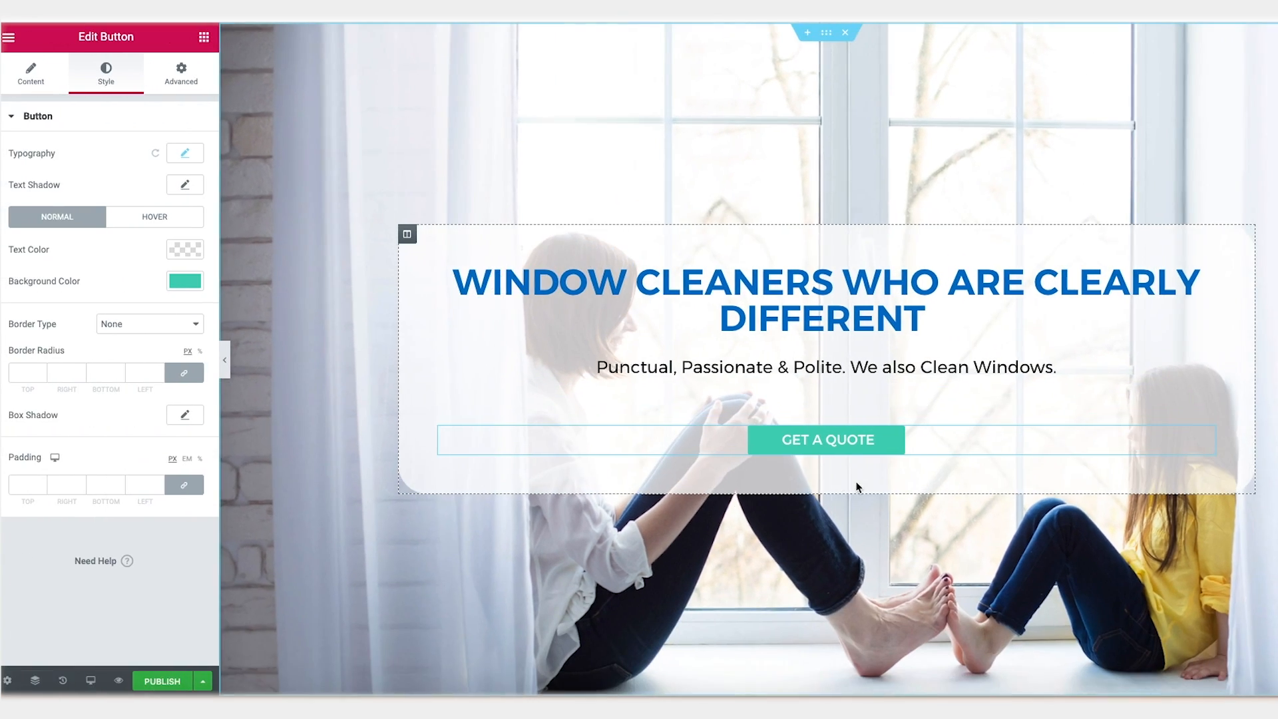
- Round the hero button with a 29 px border radius on all corners and preview it full width
click(48, 369)
click(48, 370)
click(48, 369)
click(49, 370)
click(48, 370)
click(49, 370)
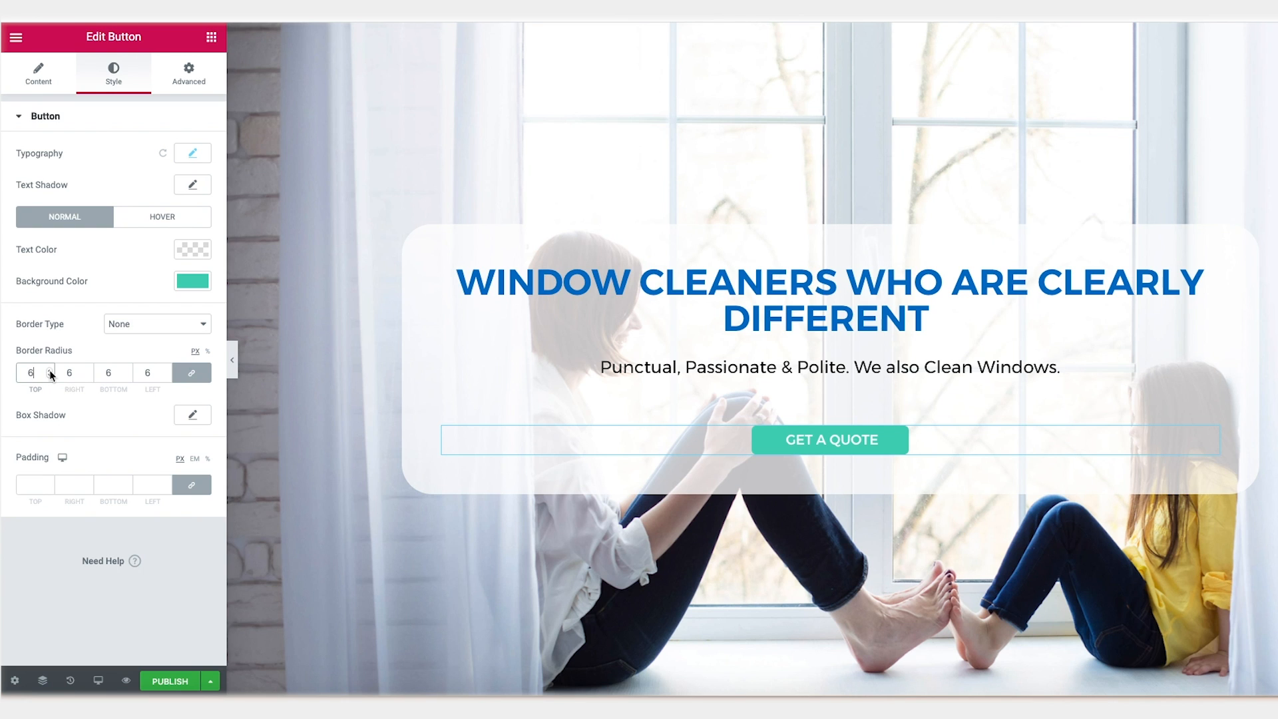
click(49, 370)
click(49, 370)
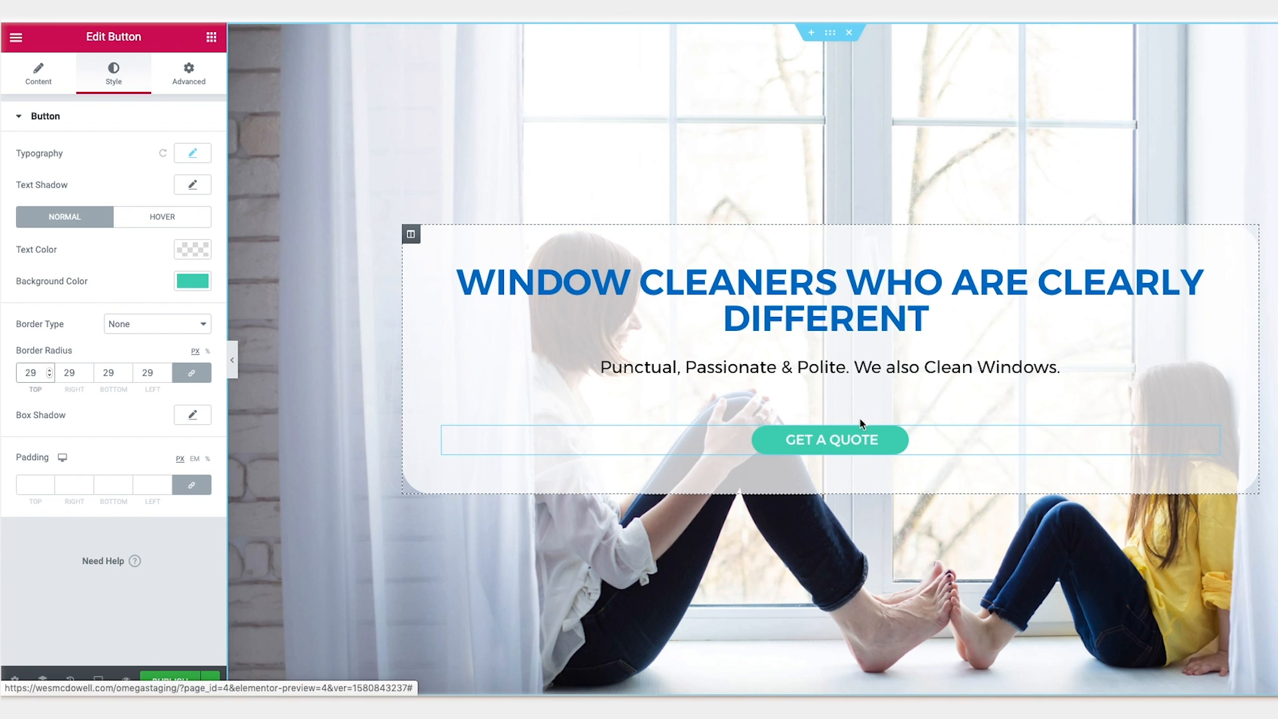
click(232, 359)
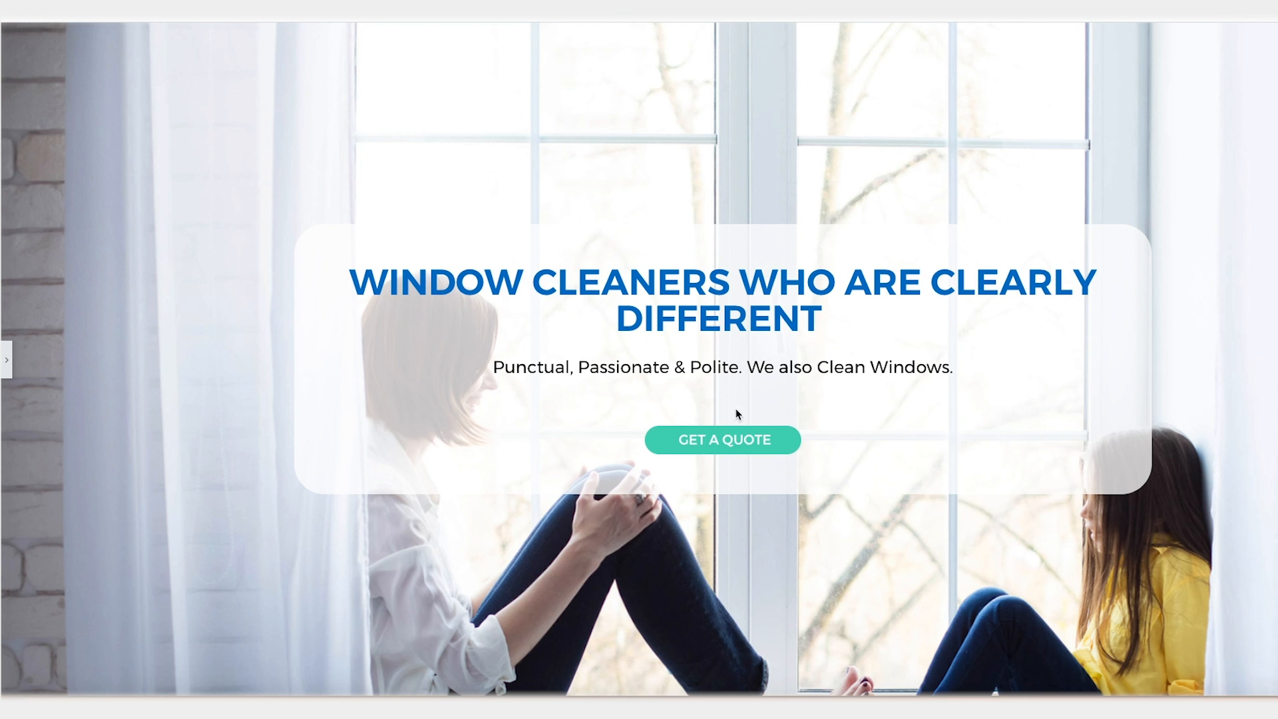
click(7, 360)
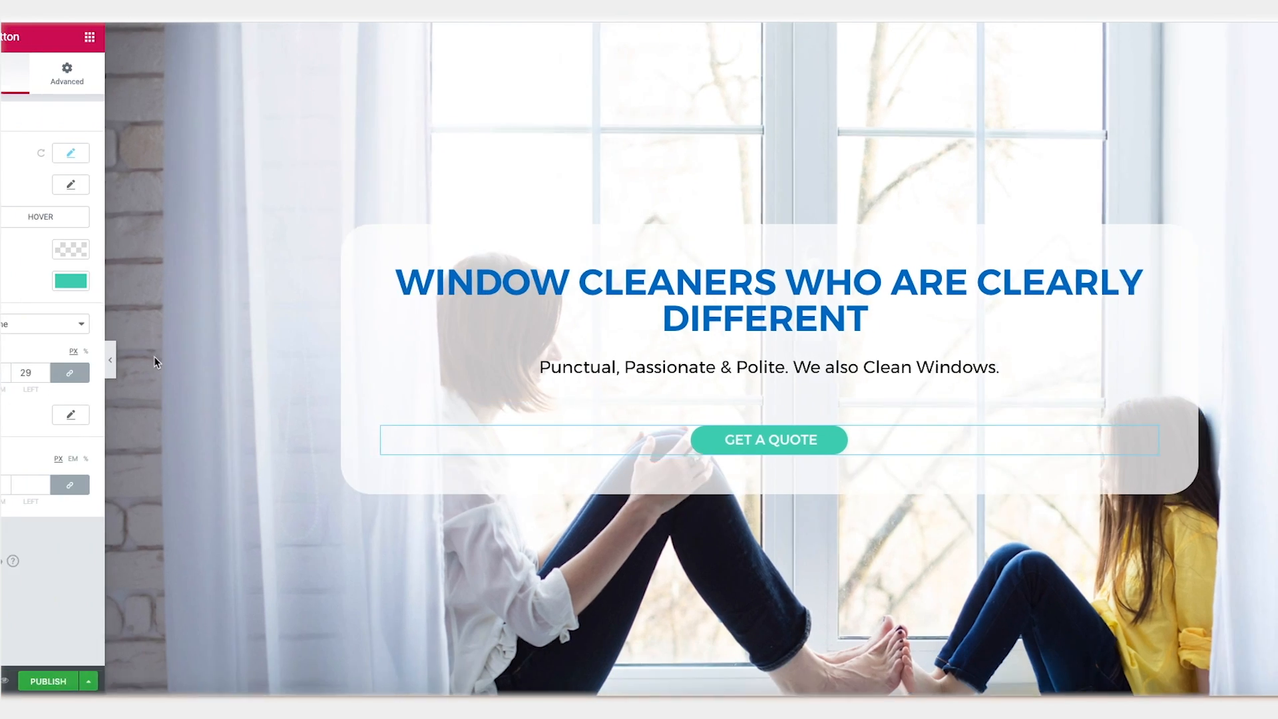
- Open the margin settings of the hero tagline
click(903, 365)
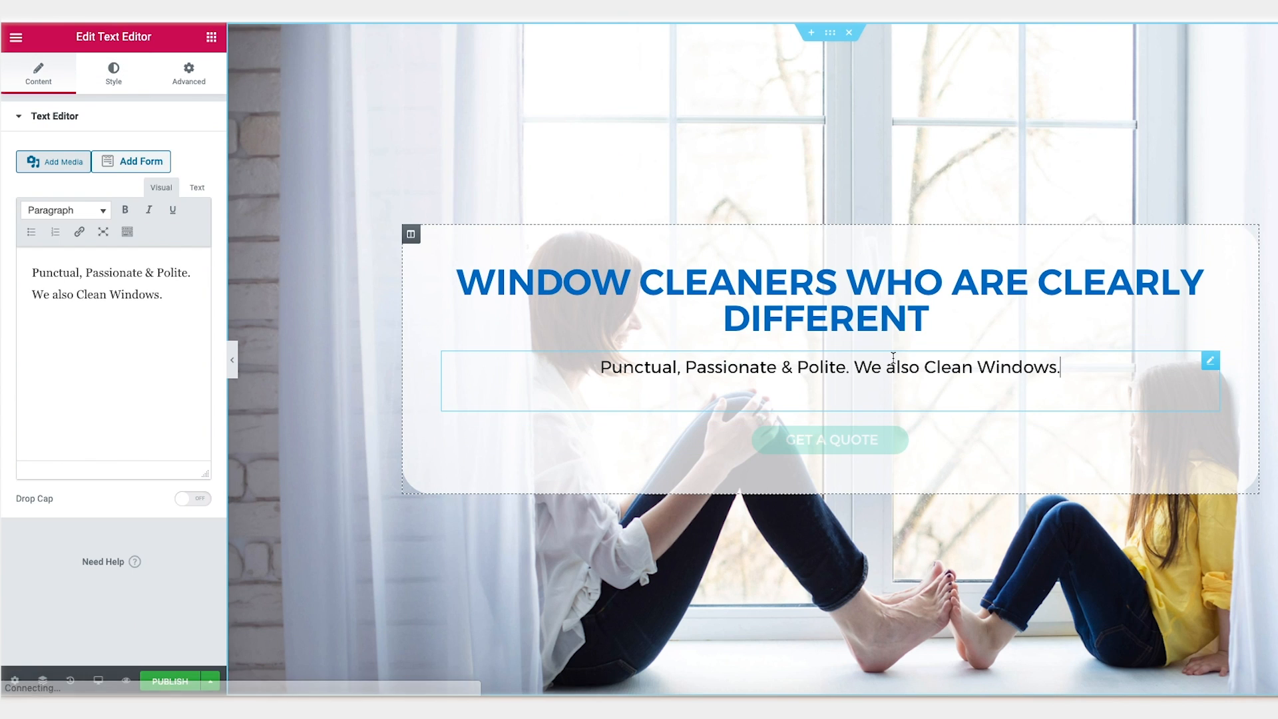
click(192, 74)
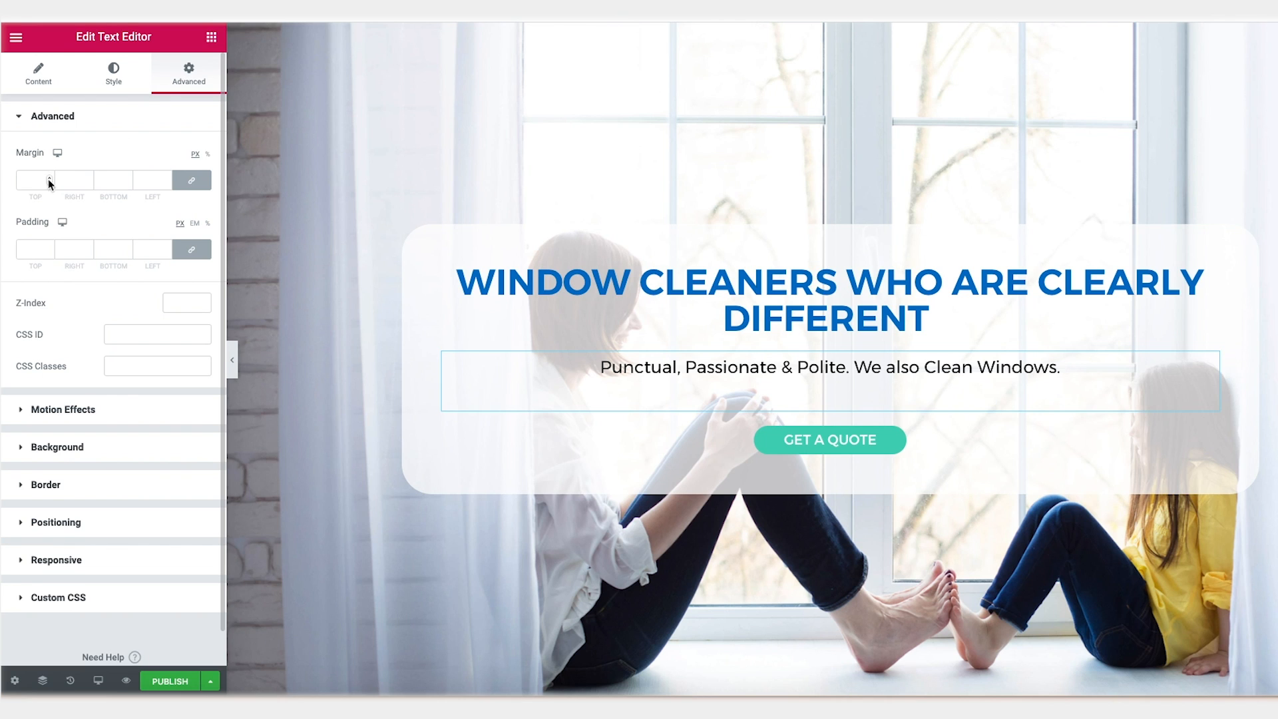
click(127, 183)
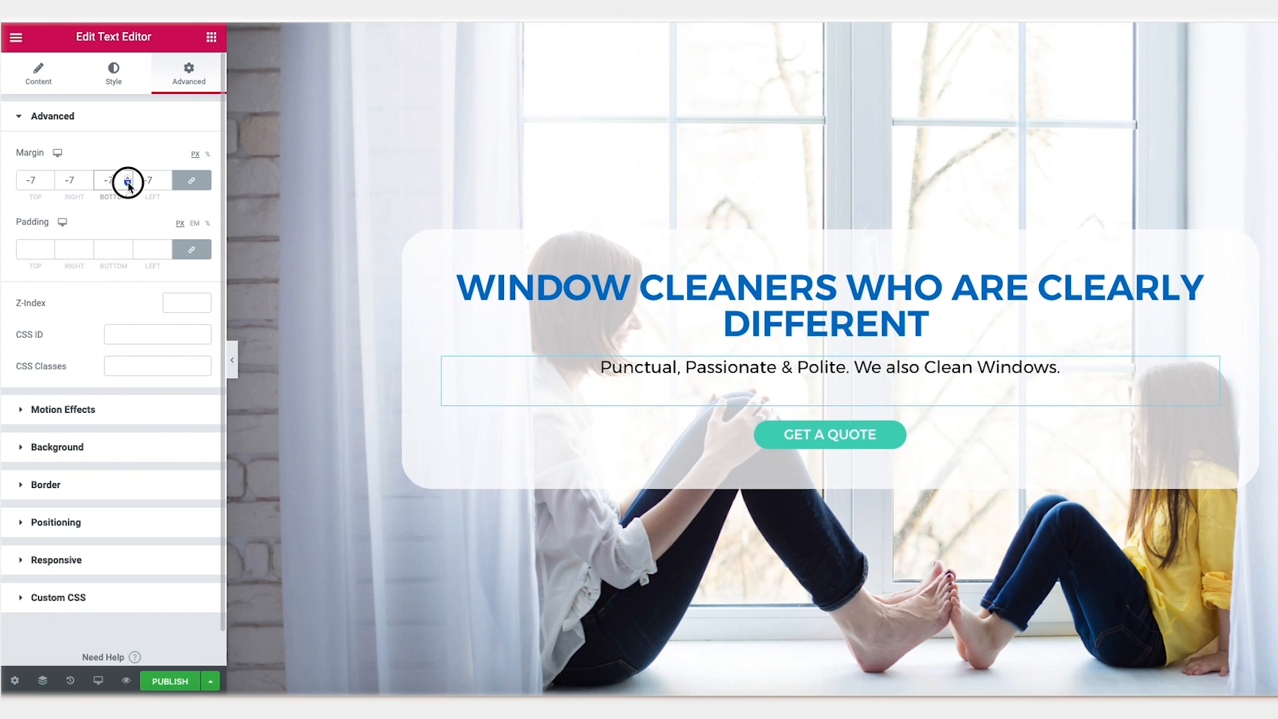
drag(119, 181, 81, 179)
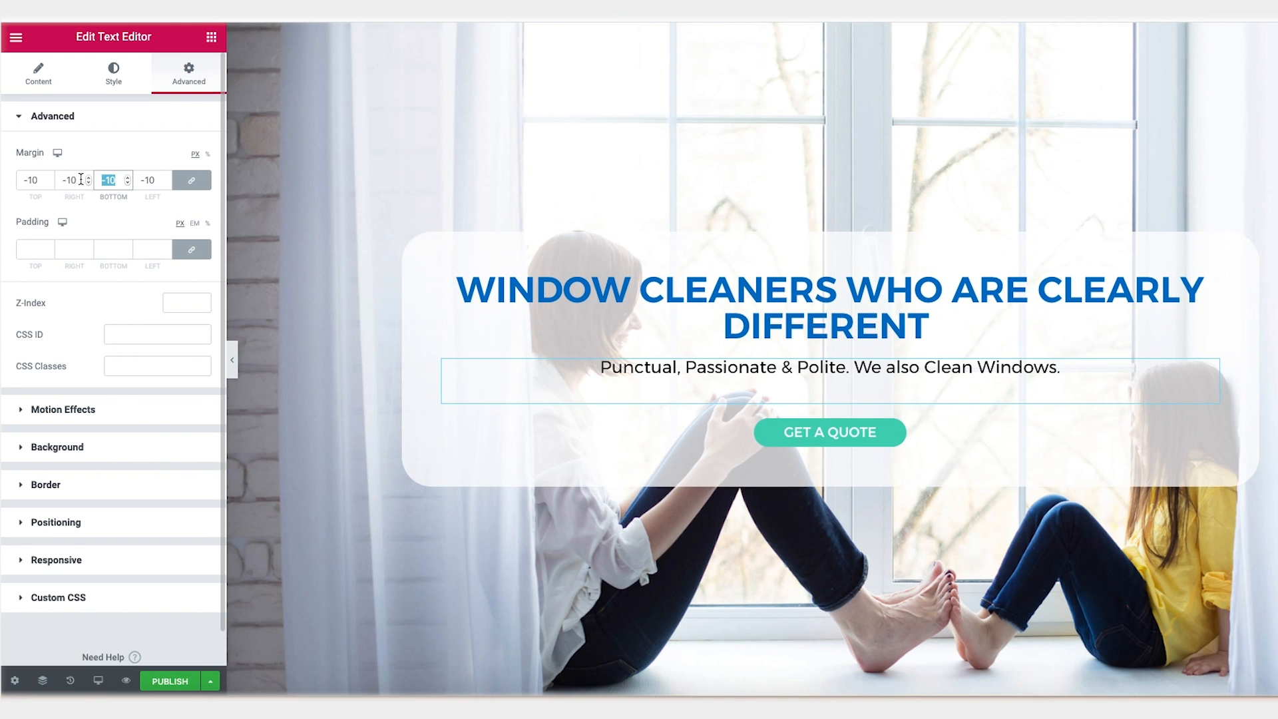
key(BackSpace)
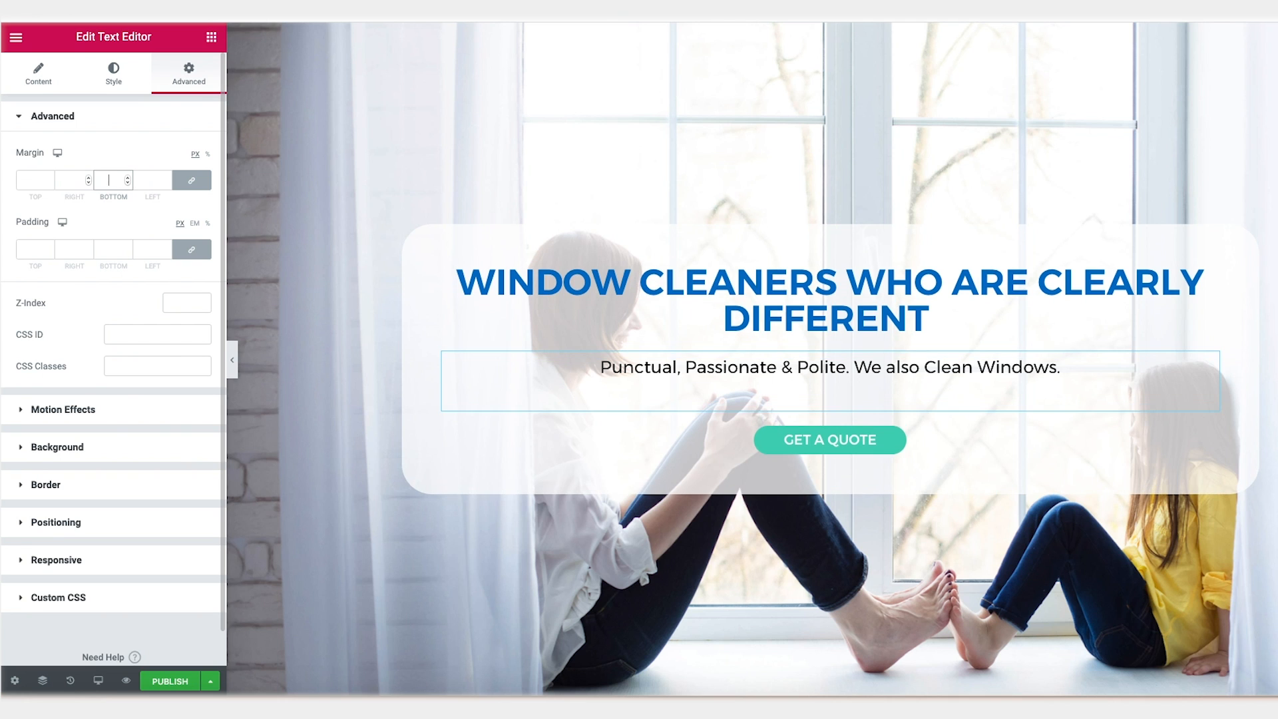
- Unlink the tagline's margin values, set only the bottom margin to -36 px, and preview the tighter spacing
click(192, 181)
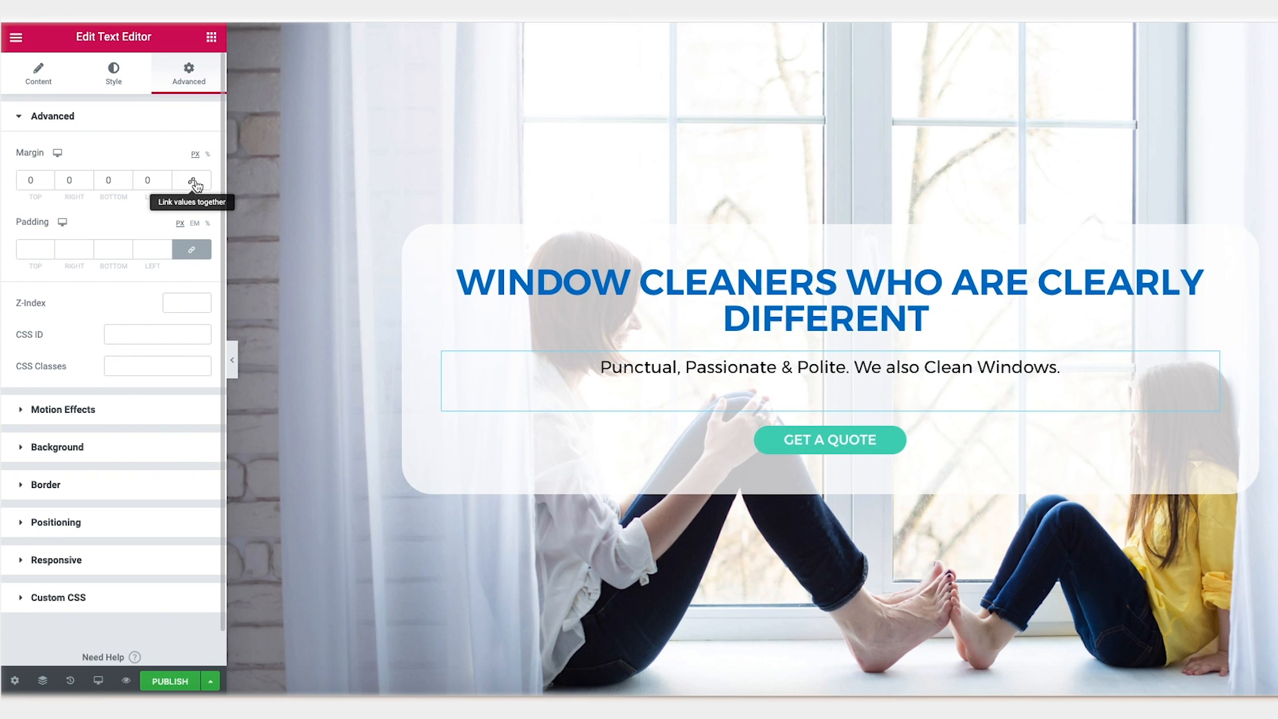
click(128, 185)
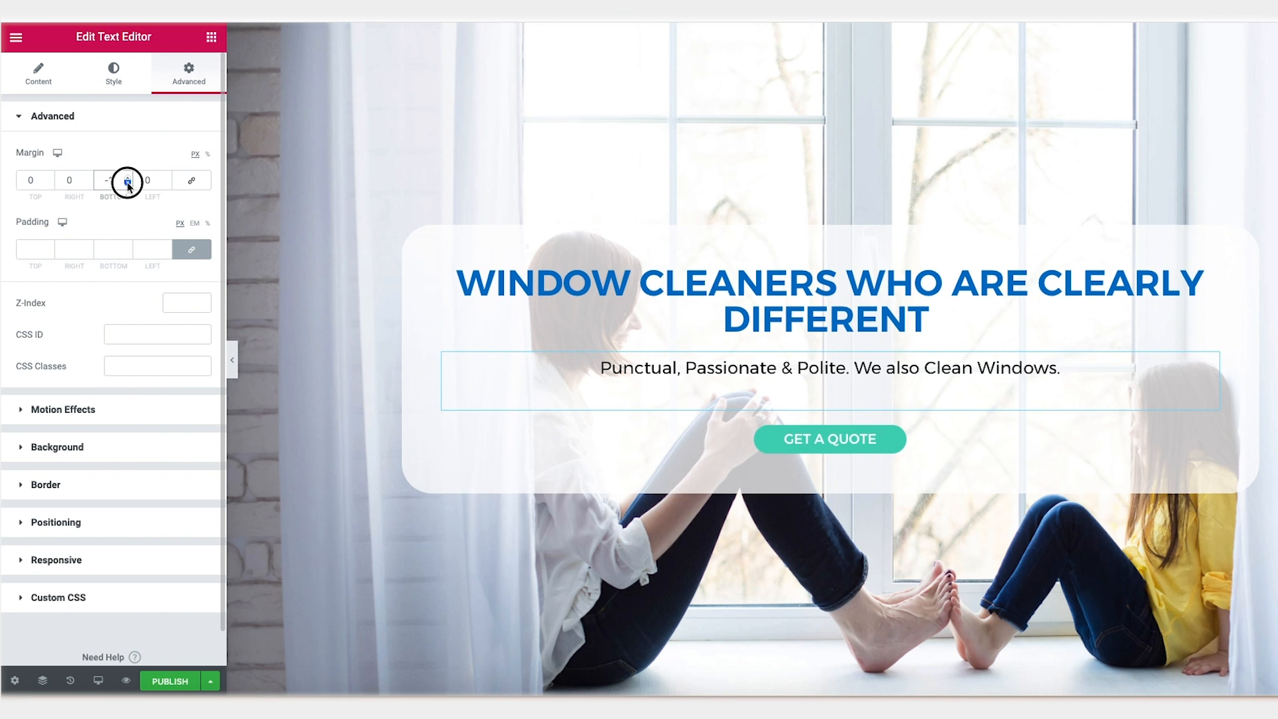
click(128, 186)
click(128, 186)
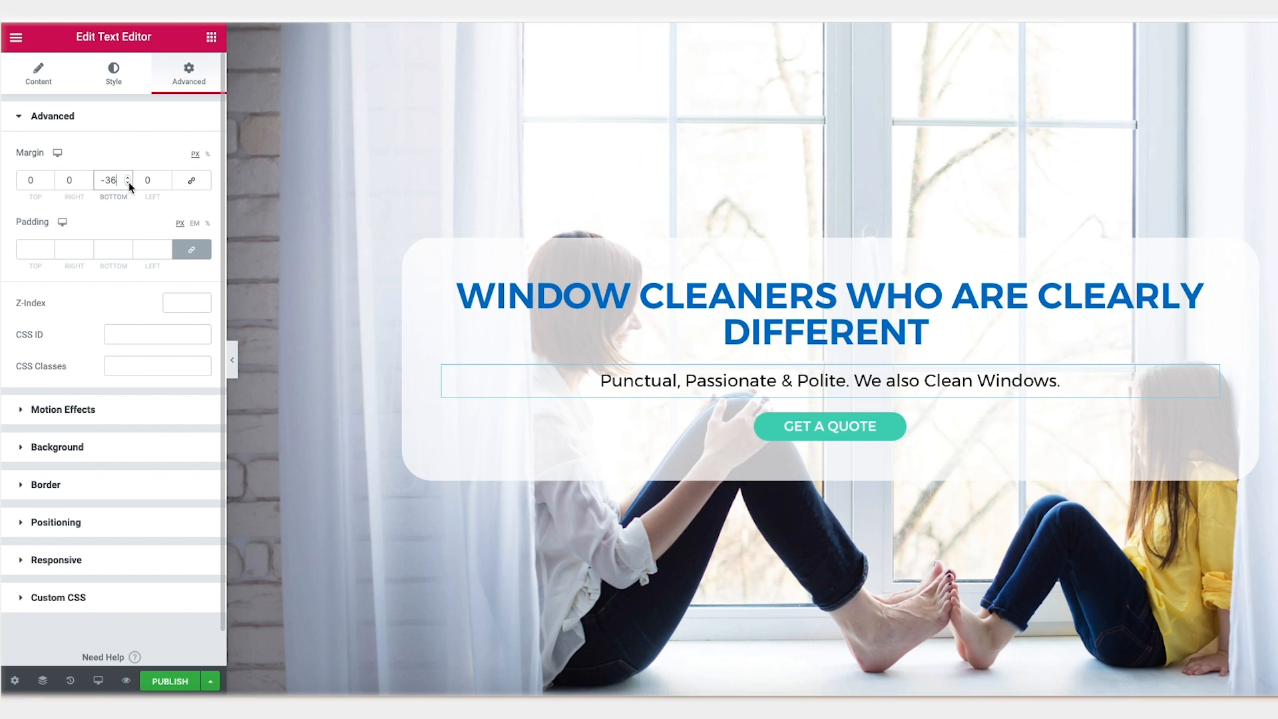
click(233, 357)
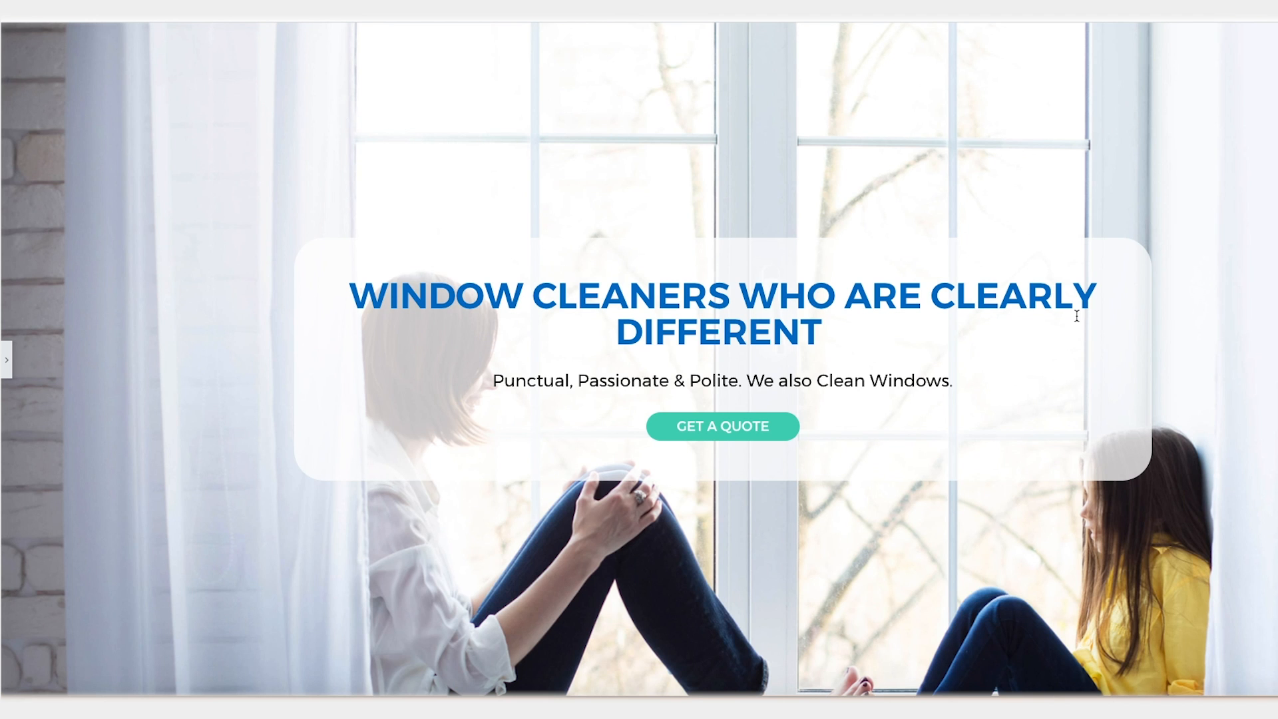
click(10, 362)
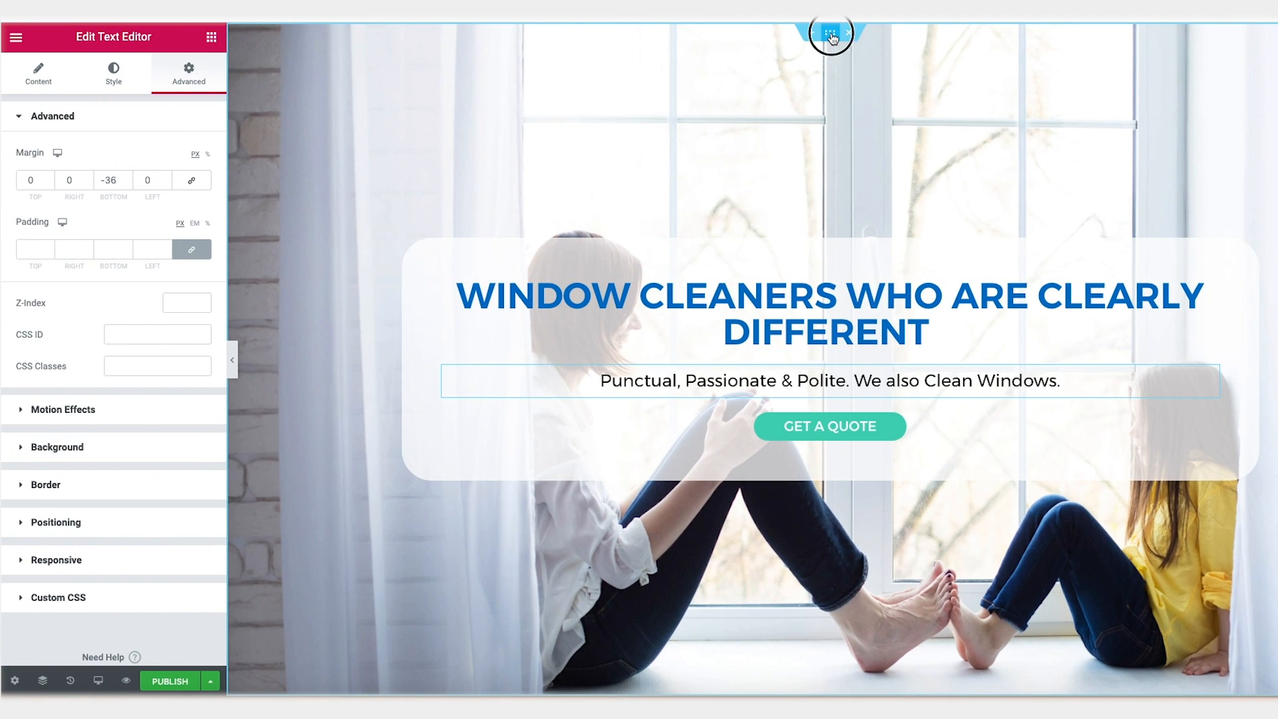
- Narrow the hero section's boxed content width to 814
click(847, 359)
click(36, 70)
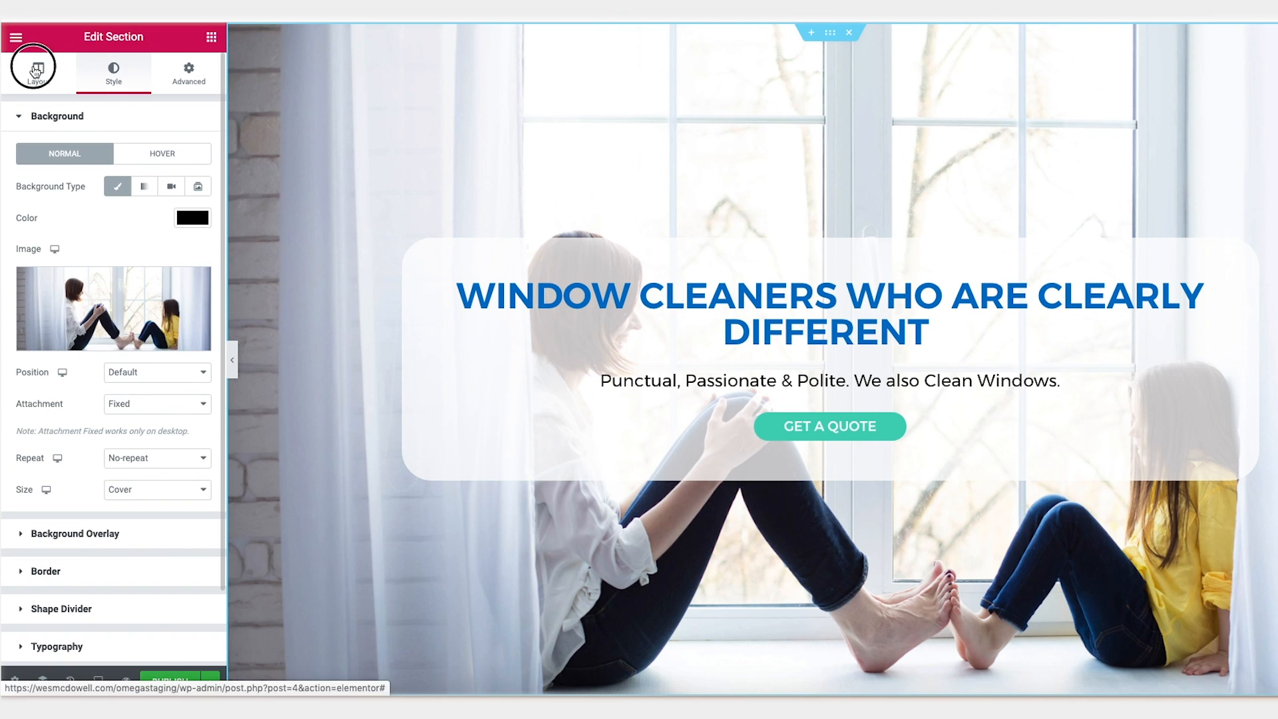
drag(18, 245, 59, 247)
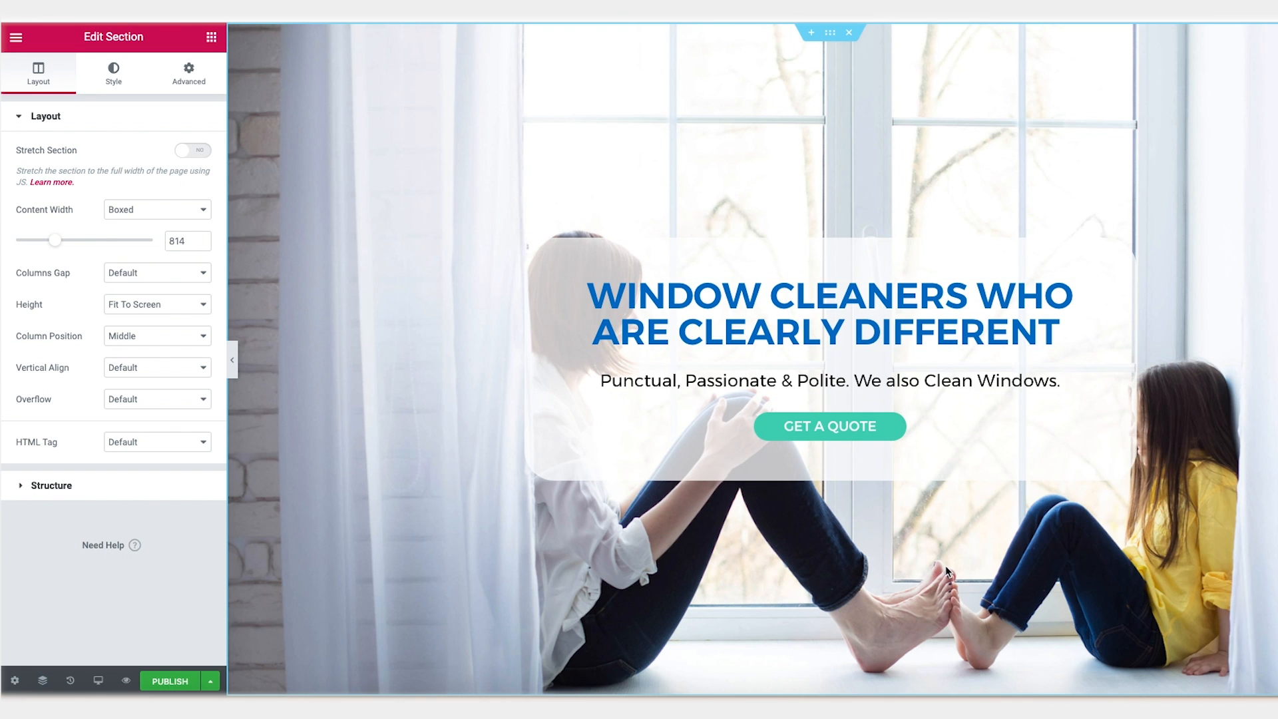
click(233, 363)
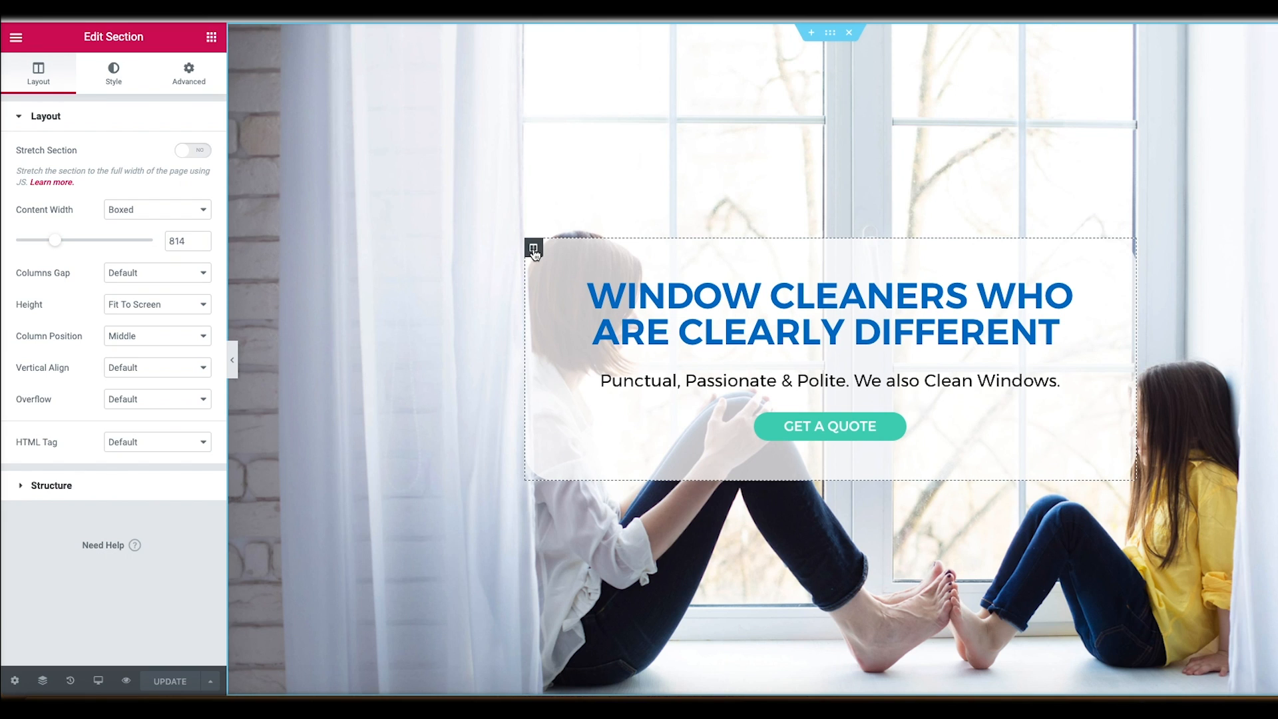
- Clear the translucent background color from the column holding the hero text
click(534, 249)
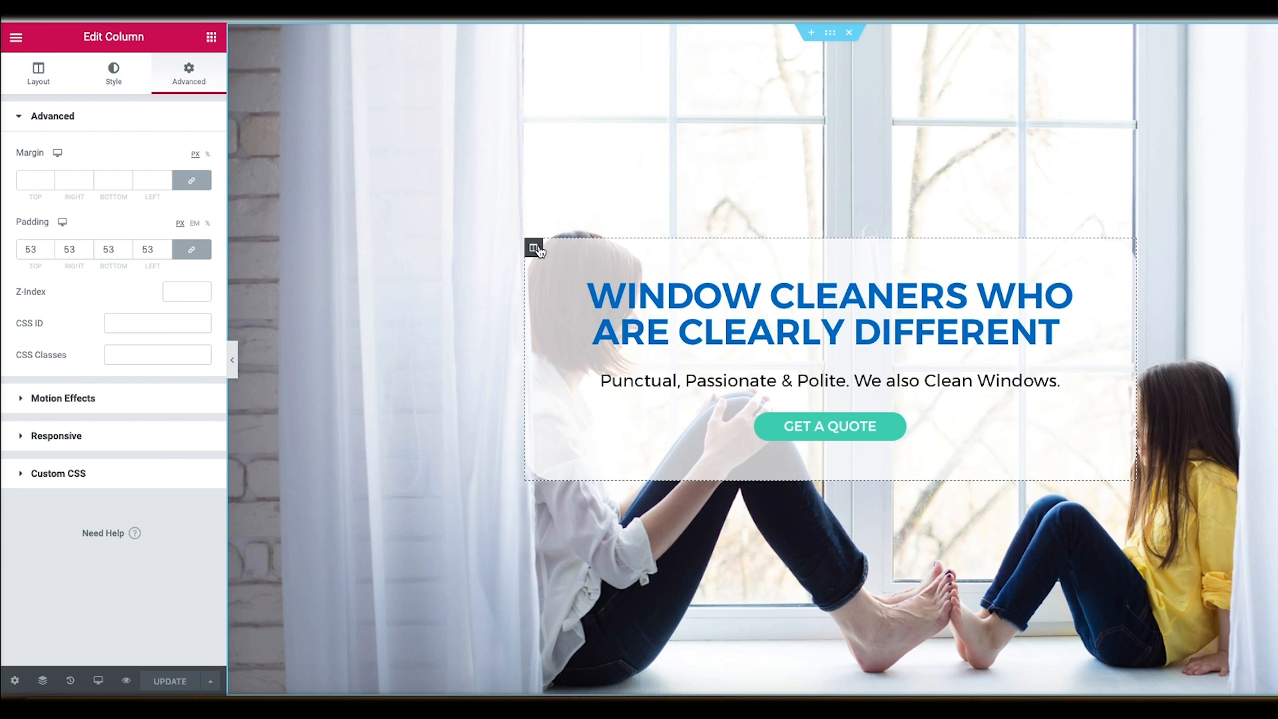
click(129, 85)
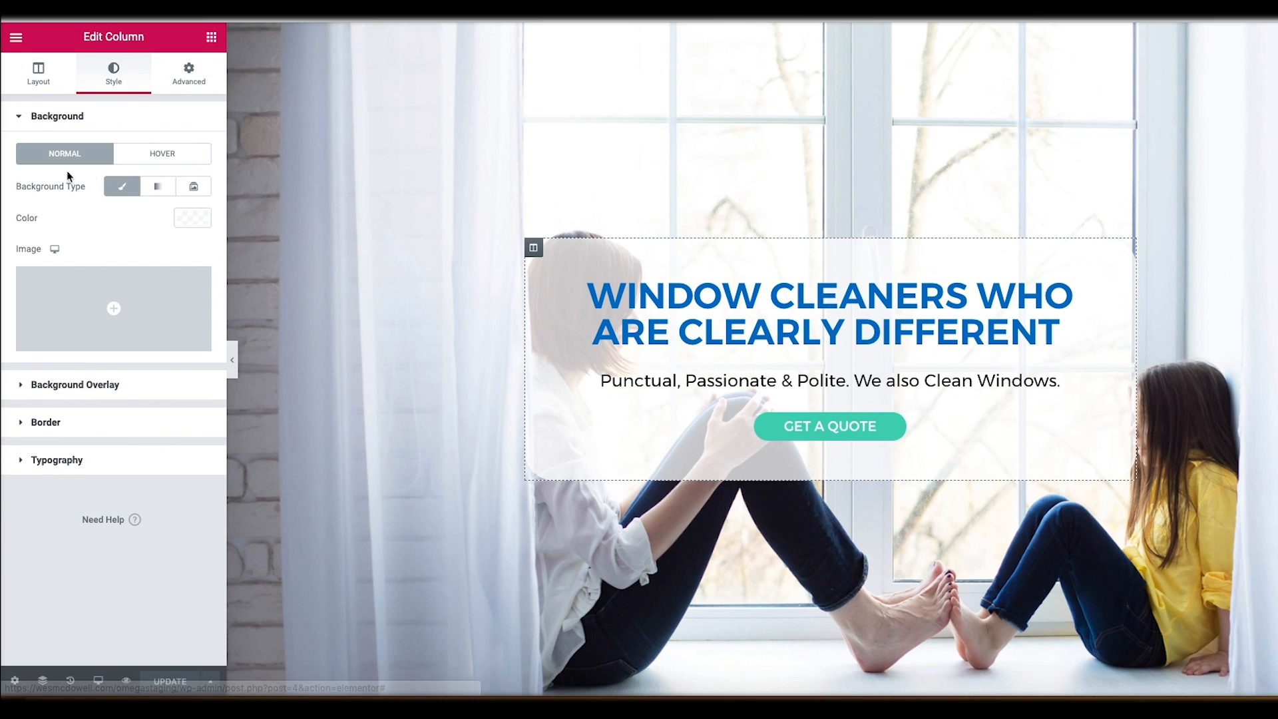
click(124, 188)
click(124, 188)
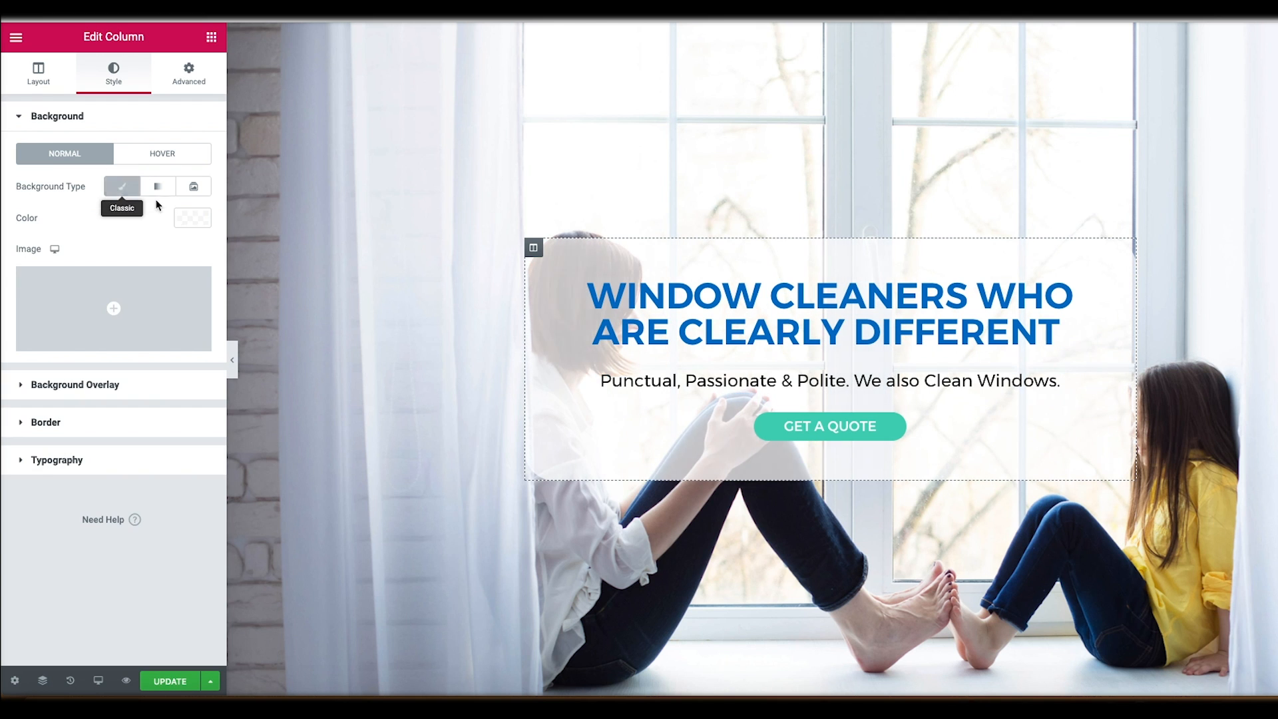
click(198, 220)
click(193, 451)
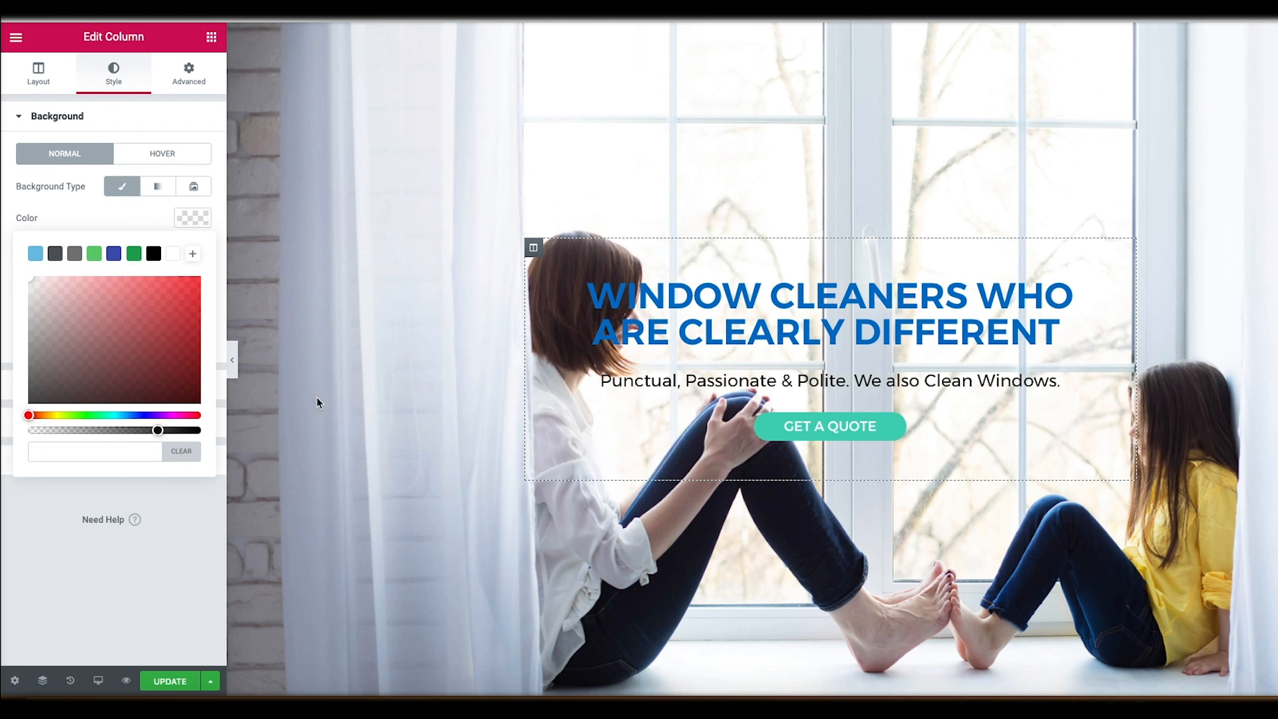
- Add a classic black background overlay to the hero section and set its opacity to 0.72
click(831, 37)
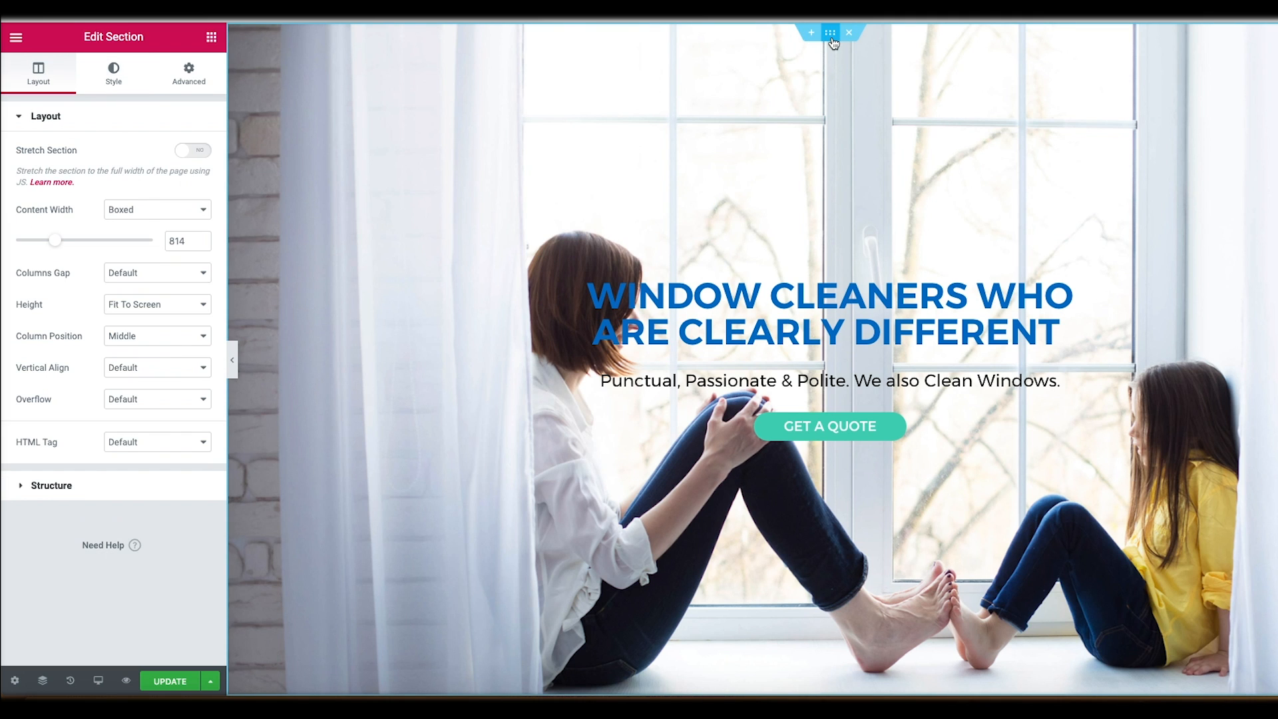
click(120, 80)
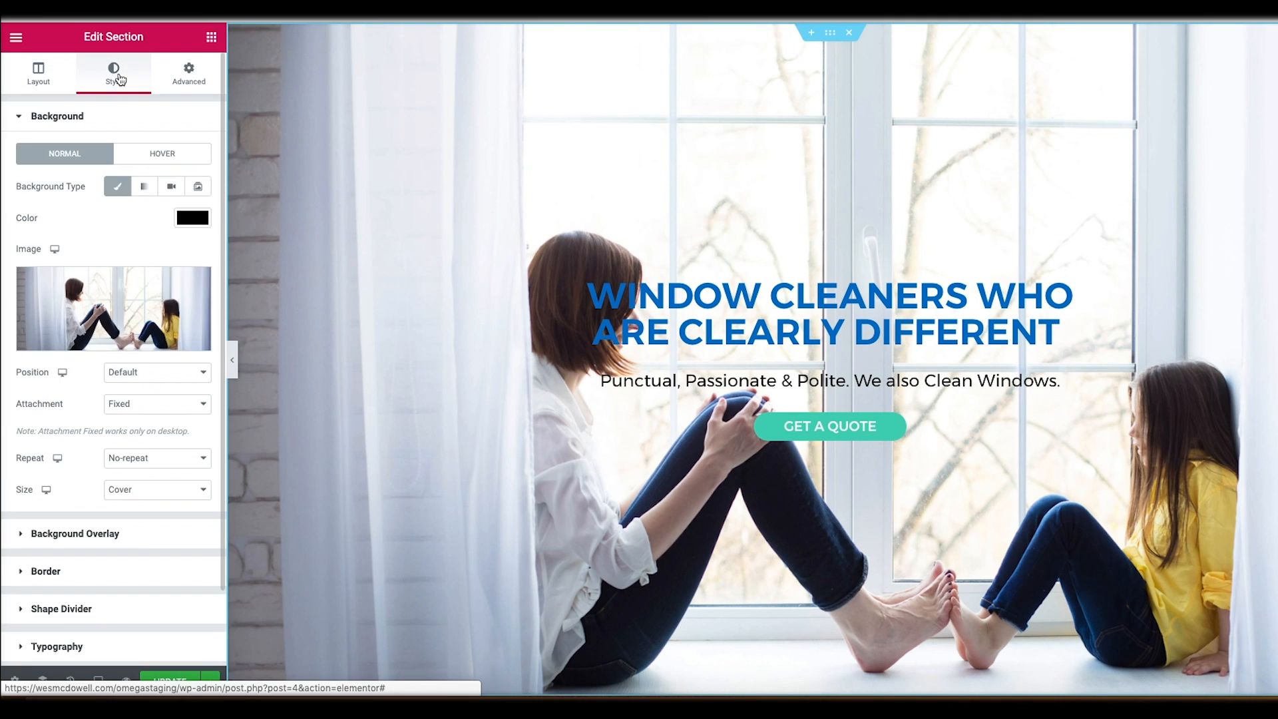
click(76, 122)
click(75, 159)
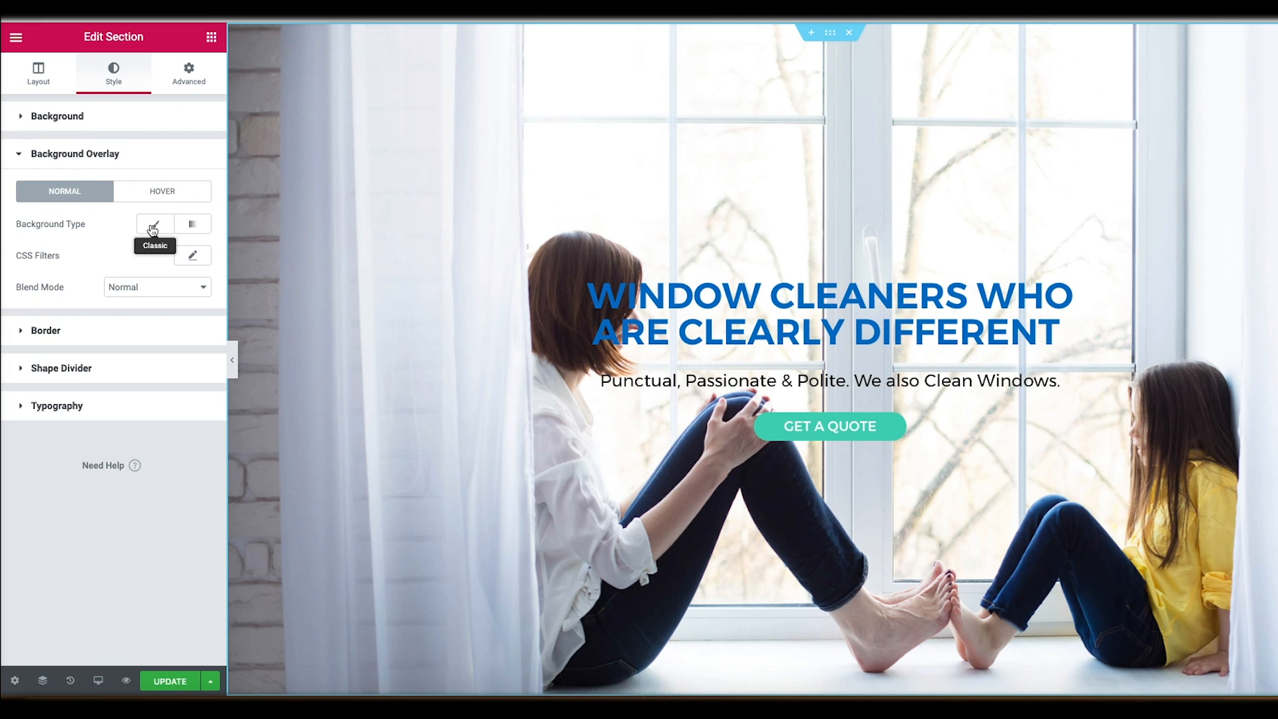
click(155, 226)
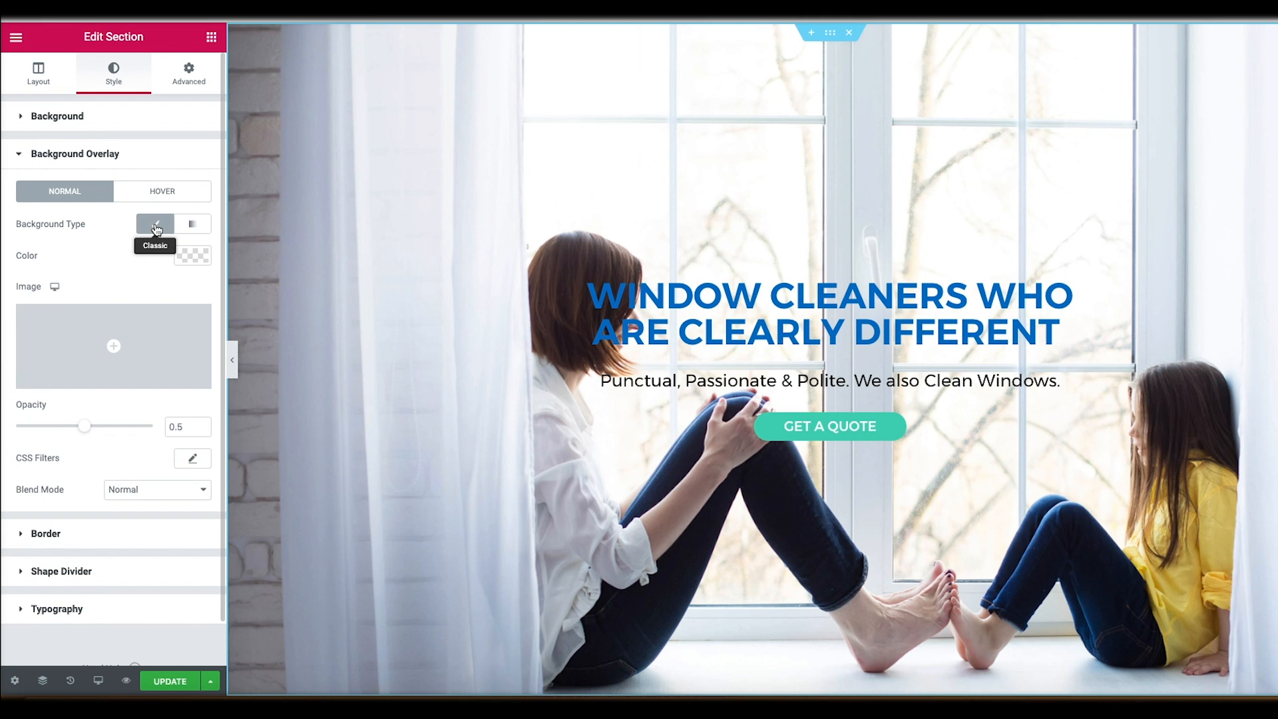
click(192, 256)
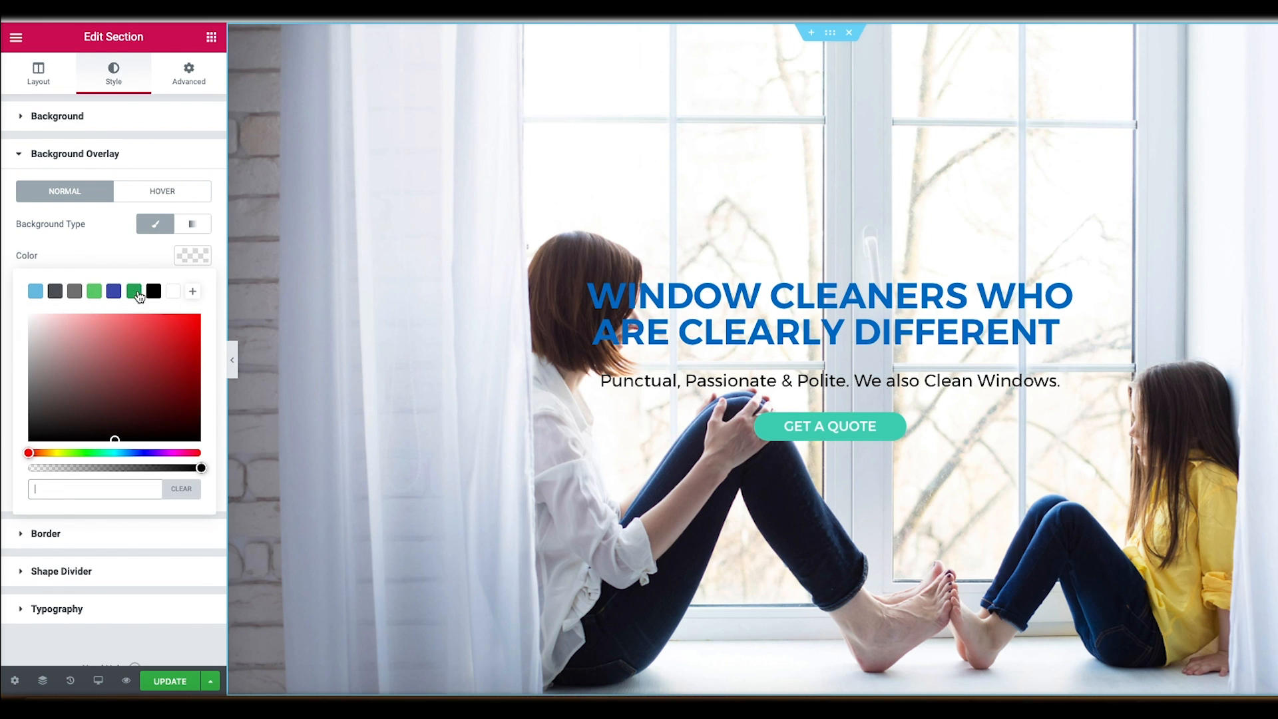
click(134, 291)
click(153, 292)
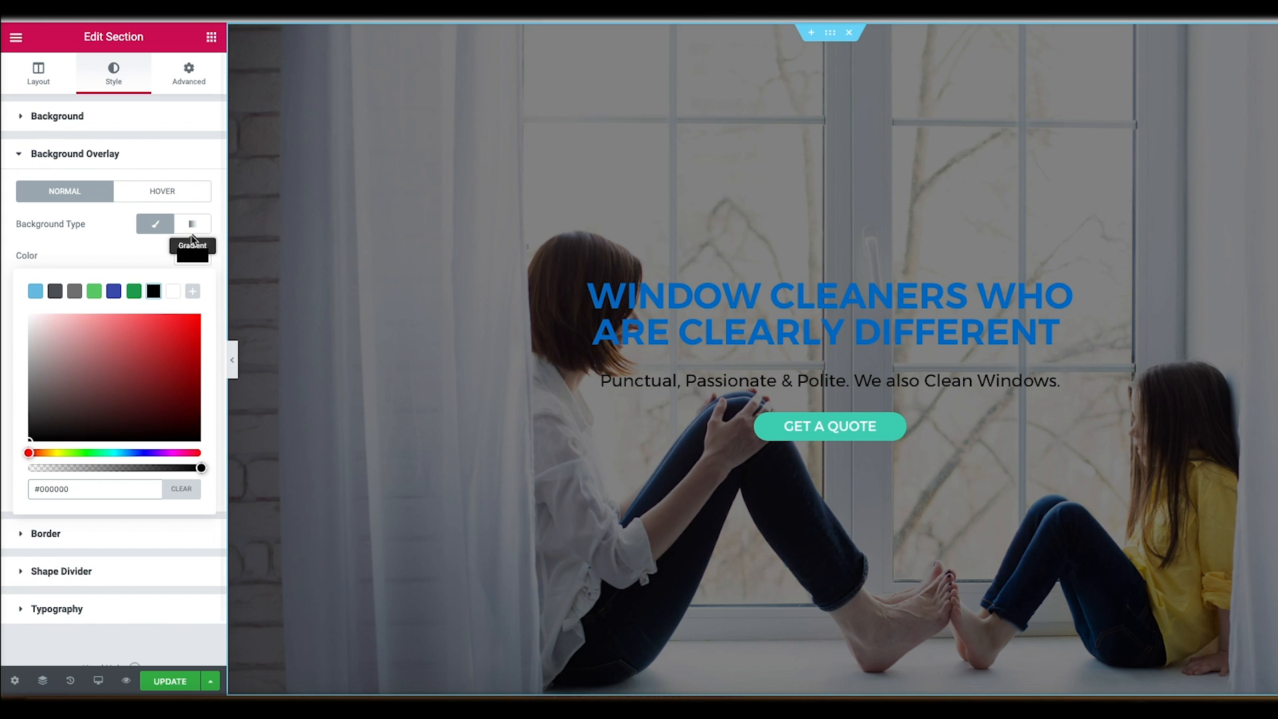
click(154, 253)
mouse_move(93, 430)
mouse_down()
mouse_move(142, 430)
mouse_move(65, 429)
mouse_move(115, 431)
mouse_up()
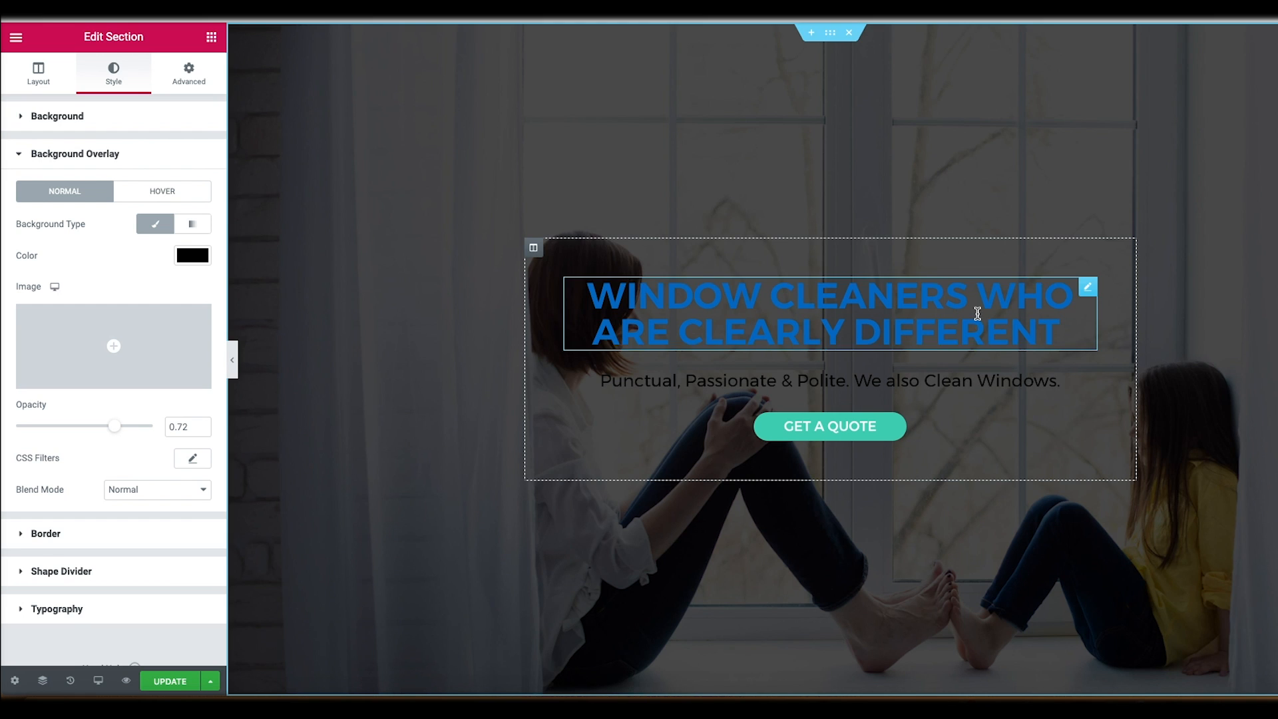
- Change the hero heading's text color to white
click(1087, 288)
click(113, 73)
click(193, 155)
click(173, 189)
- Change the hero tagline's text color to white and preview the hero without the editing panel
click(830, 375)
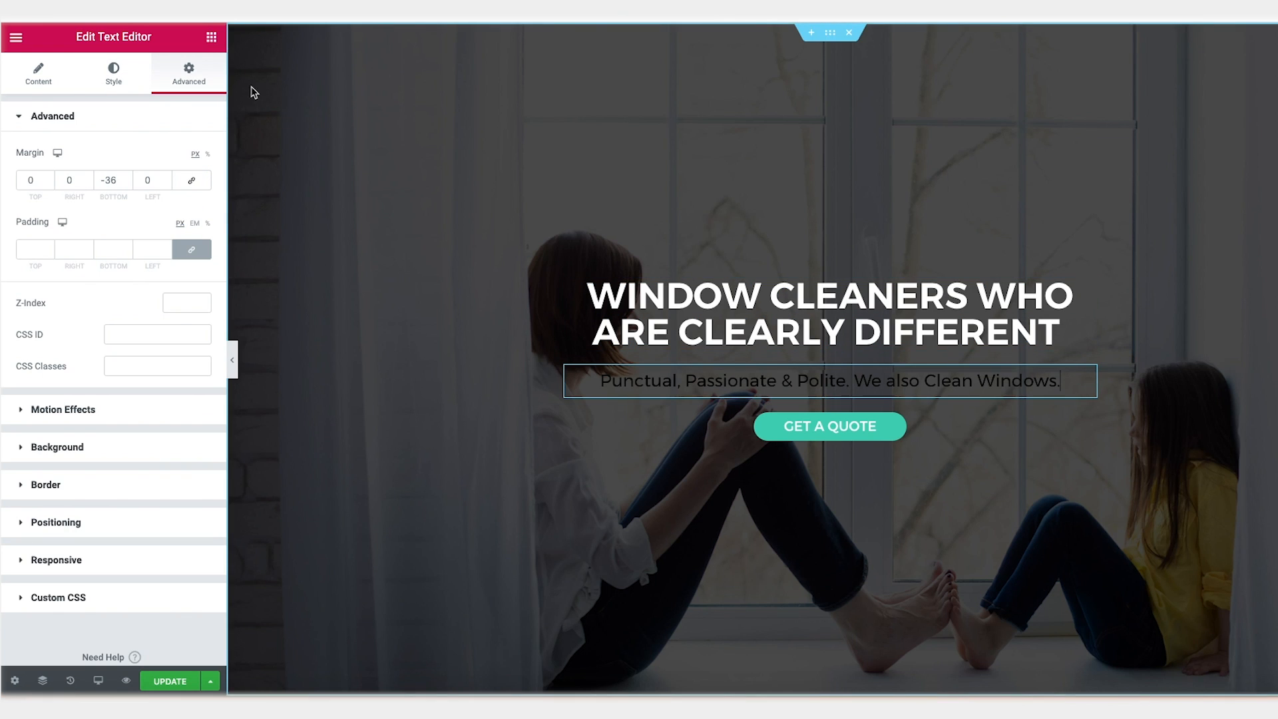
click(113, 72)
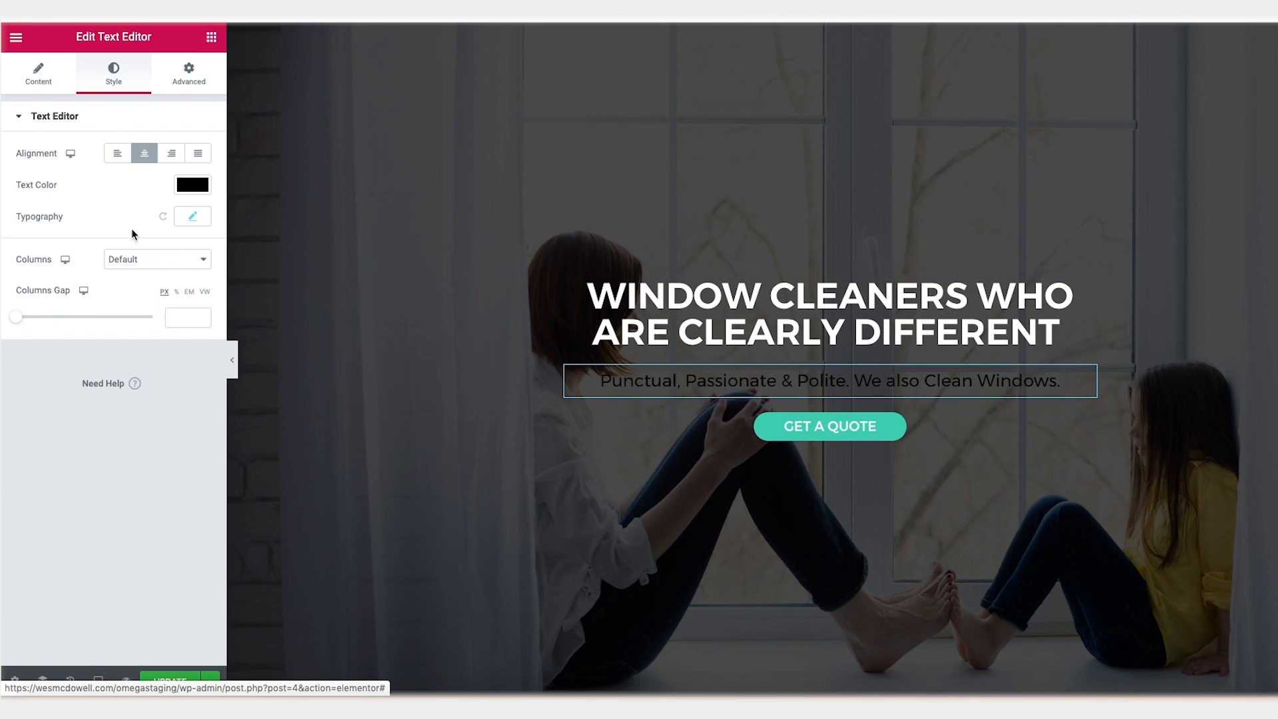
click(192, 185)
click(175, 221)
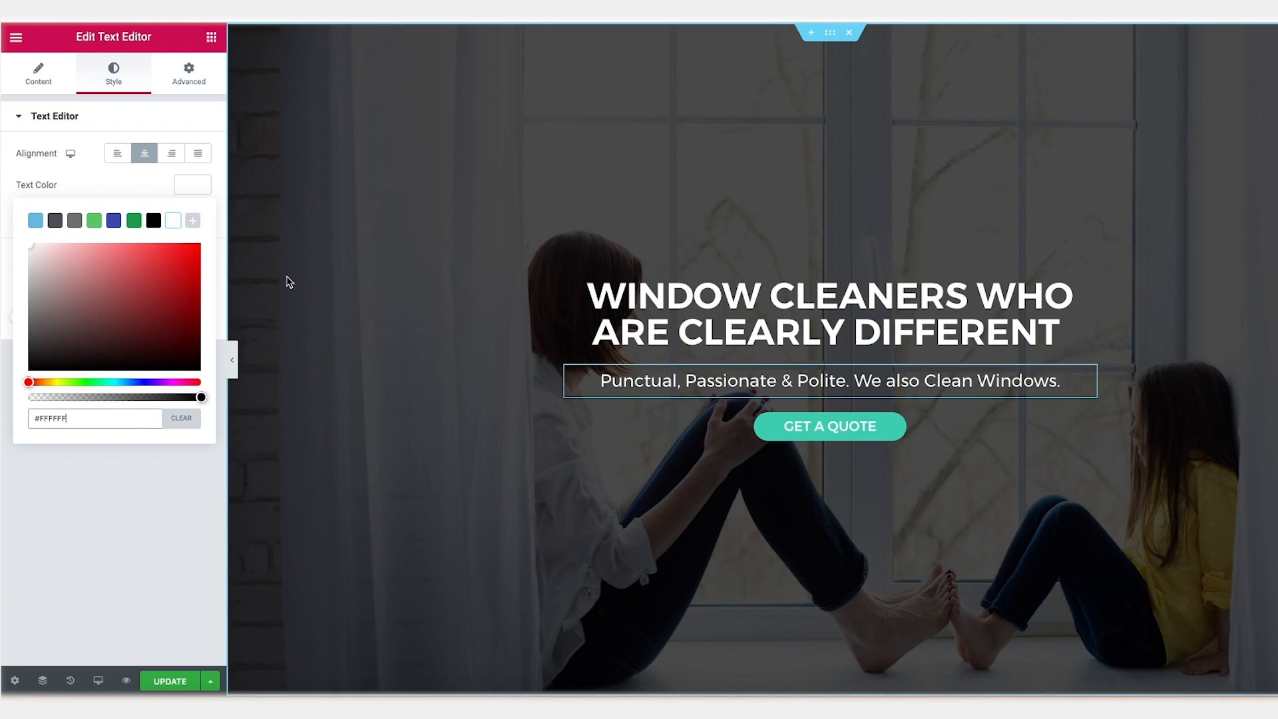
click(234, 358)
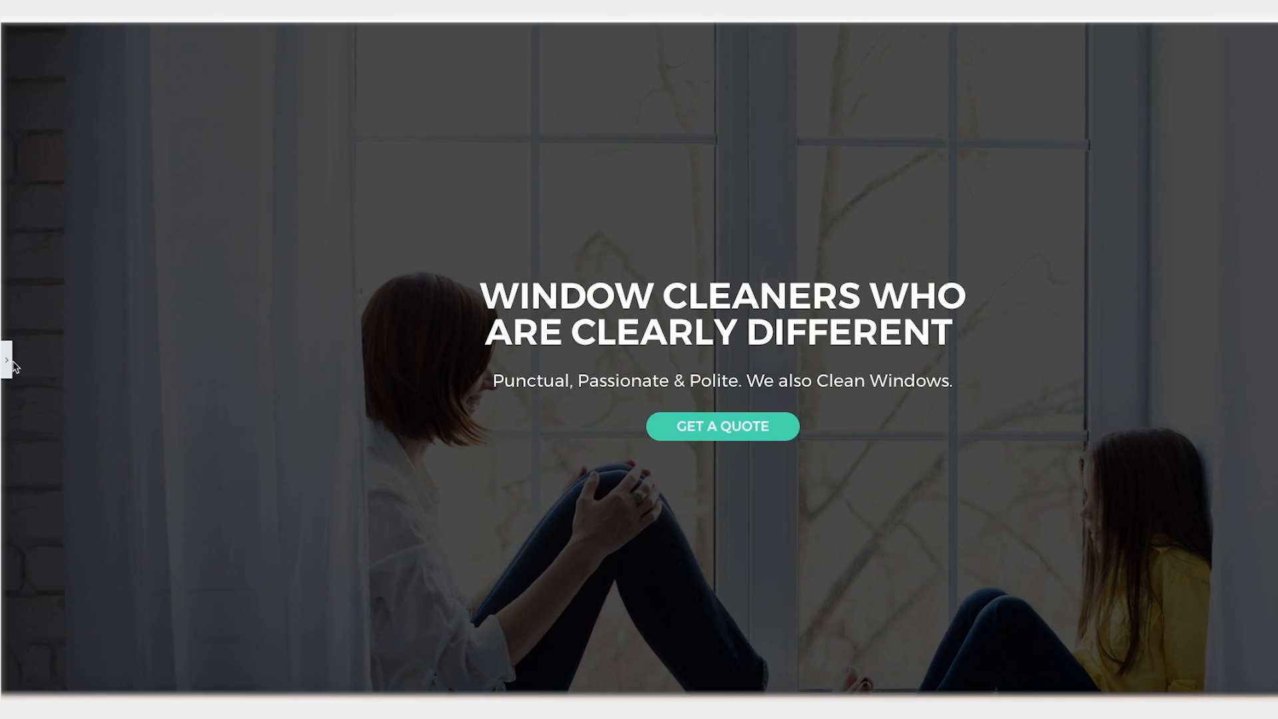
click(8, 360)
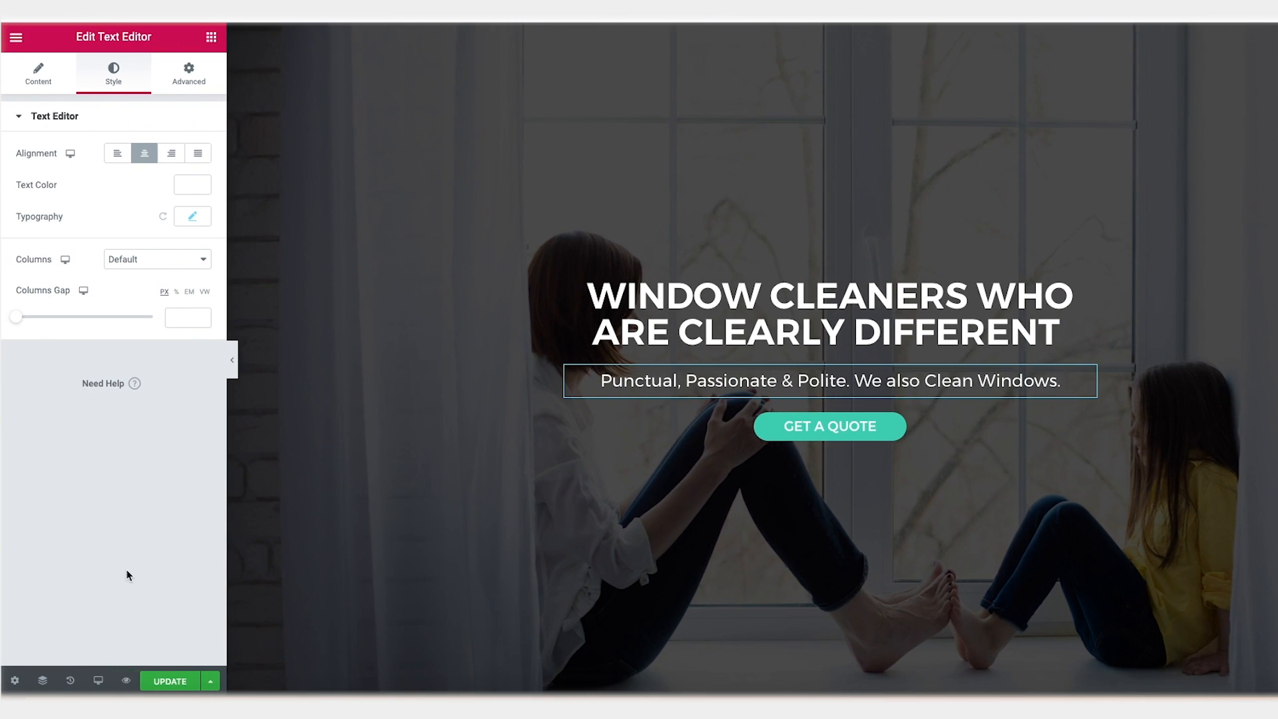
- Roll the edit history back to the Column Background Type edit, undoing the dark overlay, white text and cleared column color
click(71, 684)
click(166, 155)
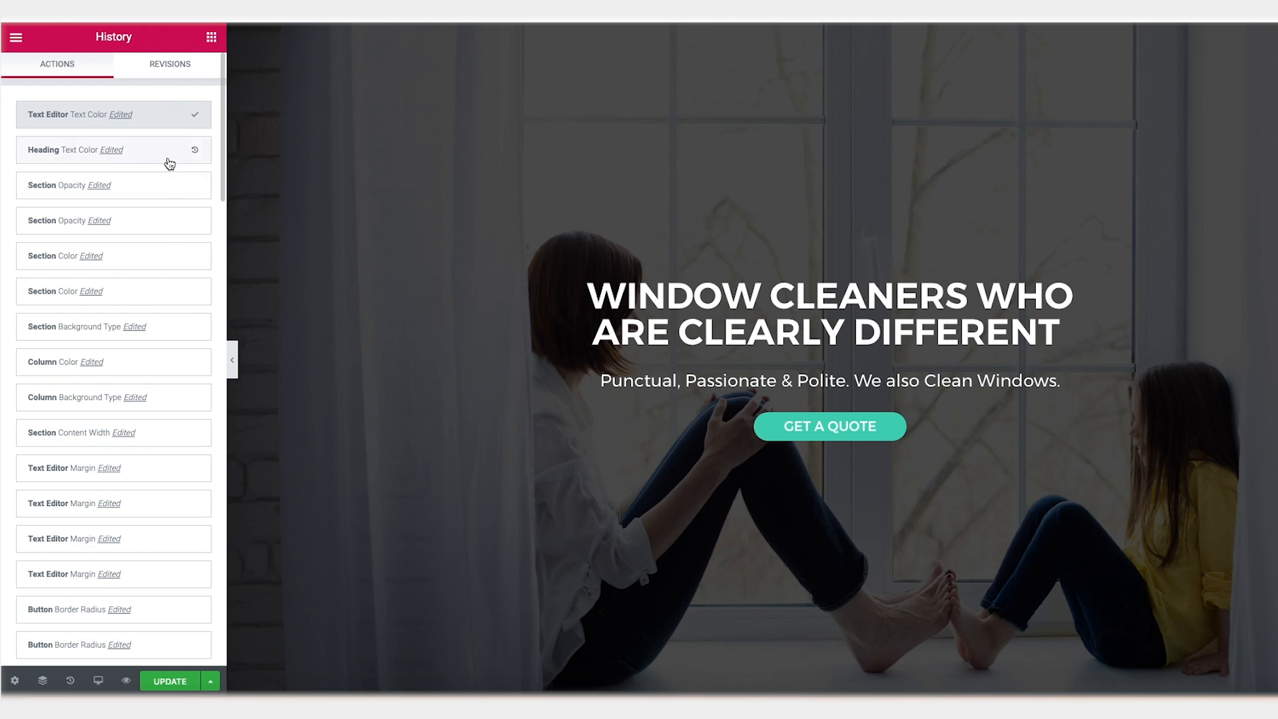
click(165, 192)
click(165, 226)
click(158, 294)
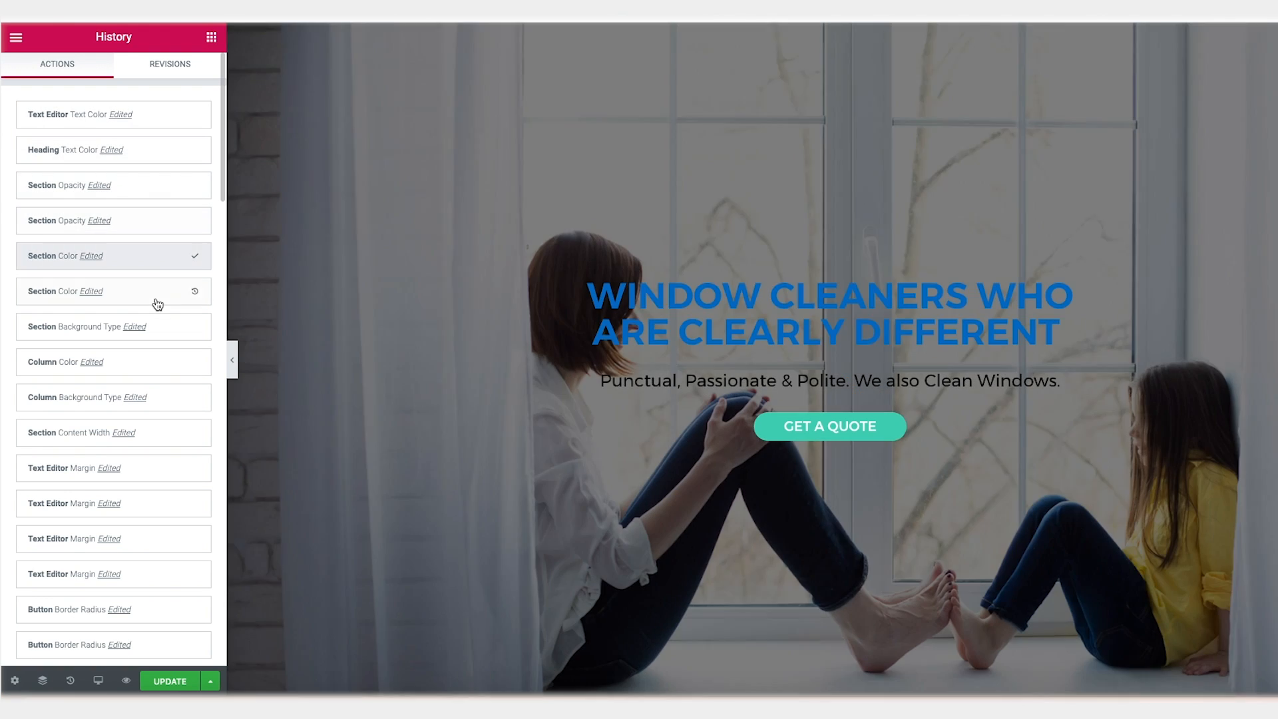
click(160, 333)
click(160, 364)
click(160, 397)
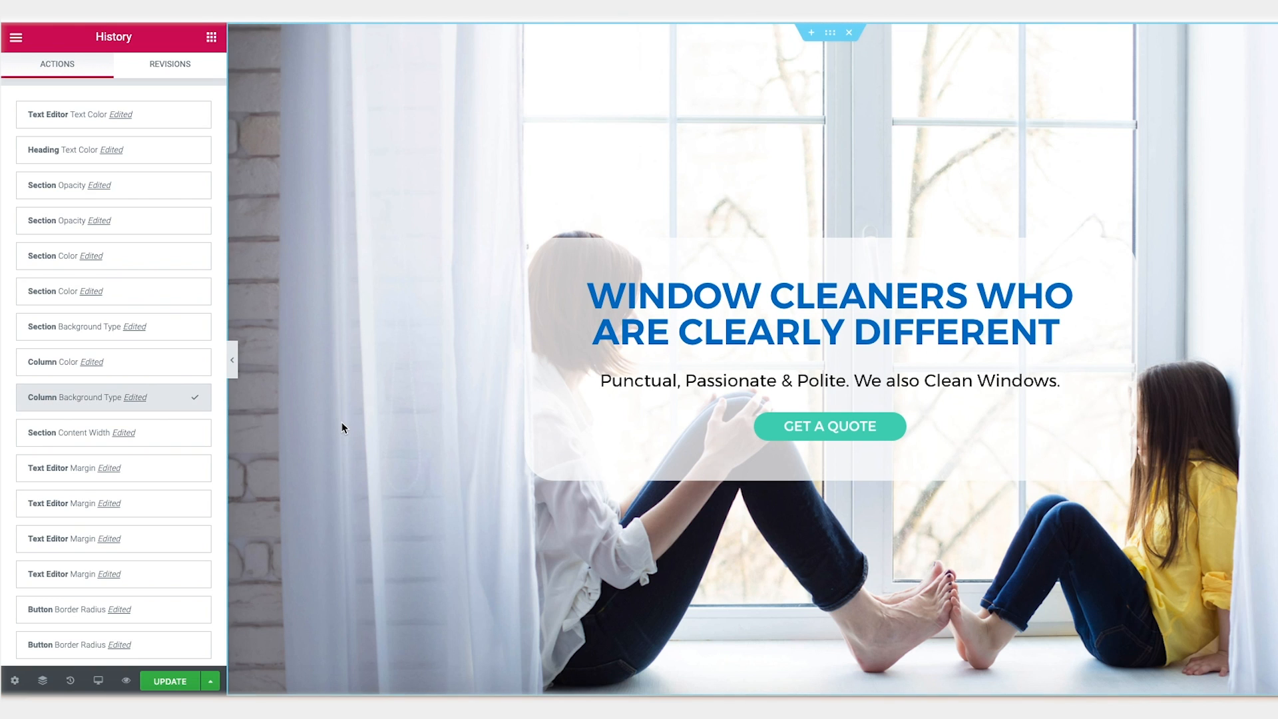
- Add a new section with two equal columns below the hero
scroll(407, 385, down, 3)
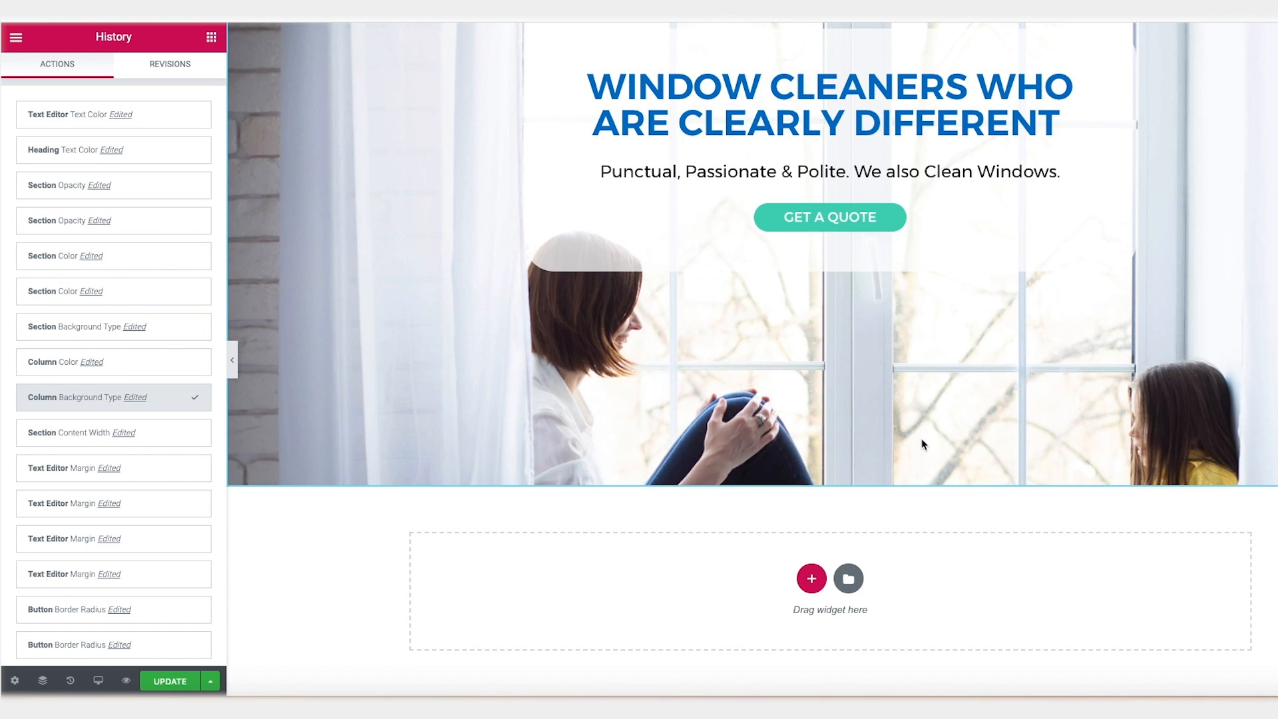
click(811, 577)
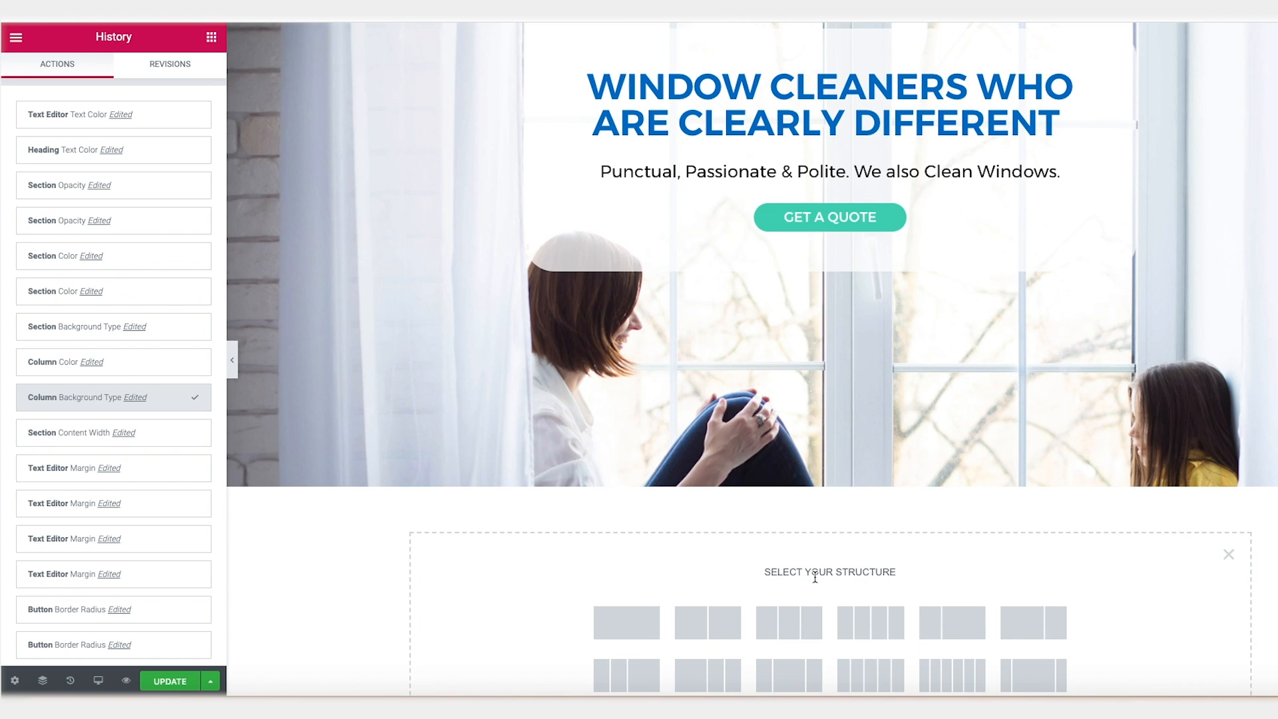
click(727, 626)
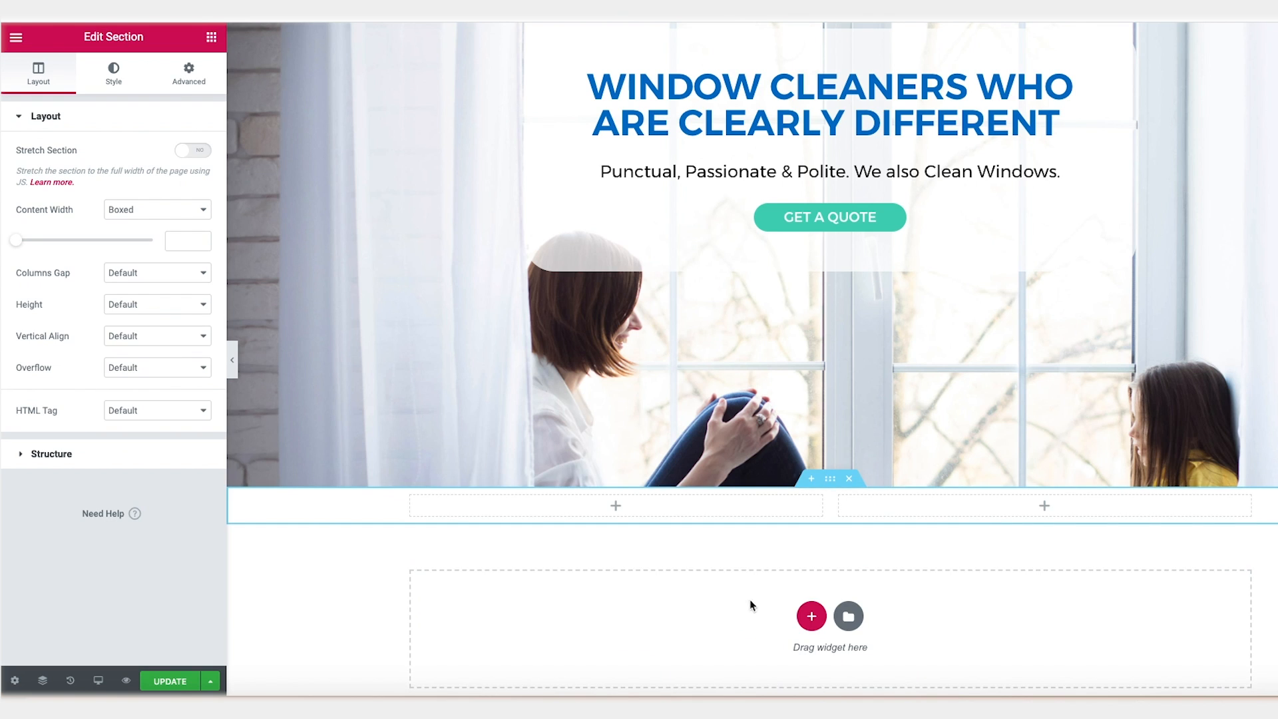
- Place a Heading and a Text Editor widget in the new section's left column and an Image widget in its right column
scroll(750, 600, down, 1)
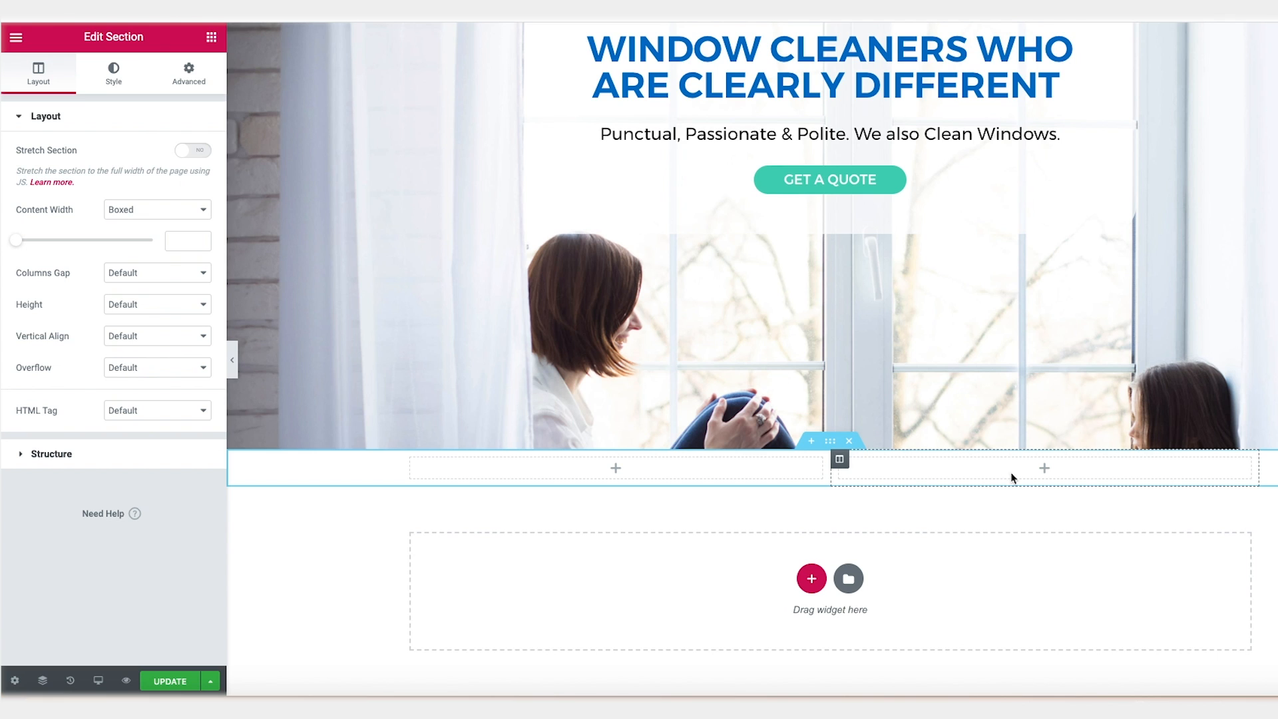
click(211, 37)
drag(168, 177, 625, 470)
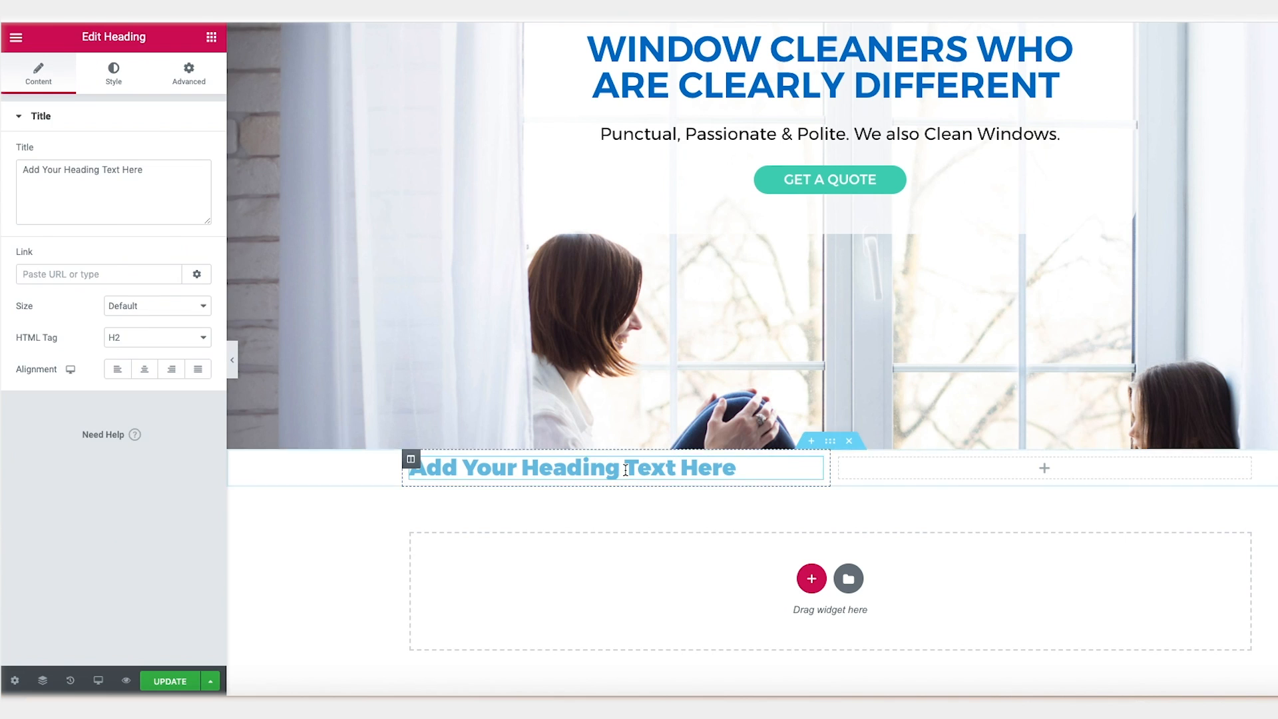
click(211, 37)
drag(168, 248, 542, 491)
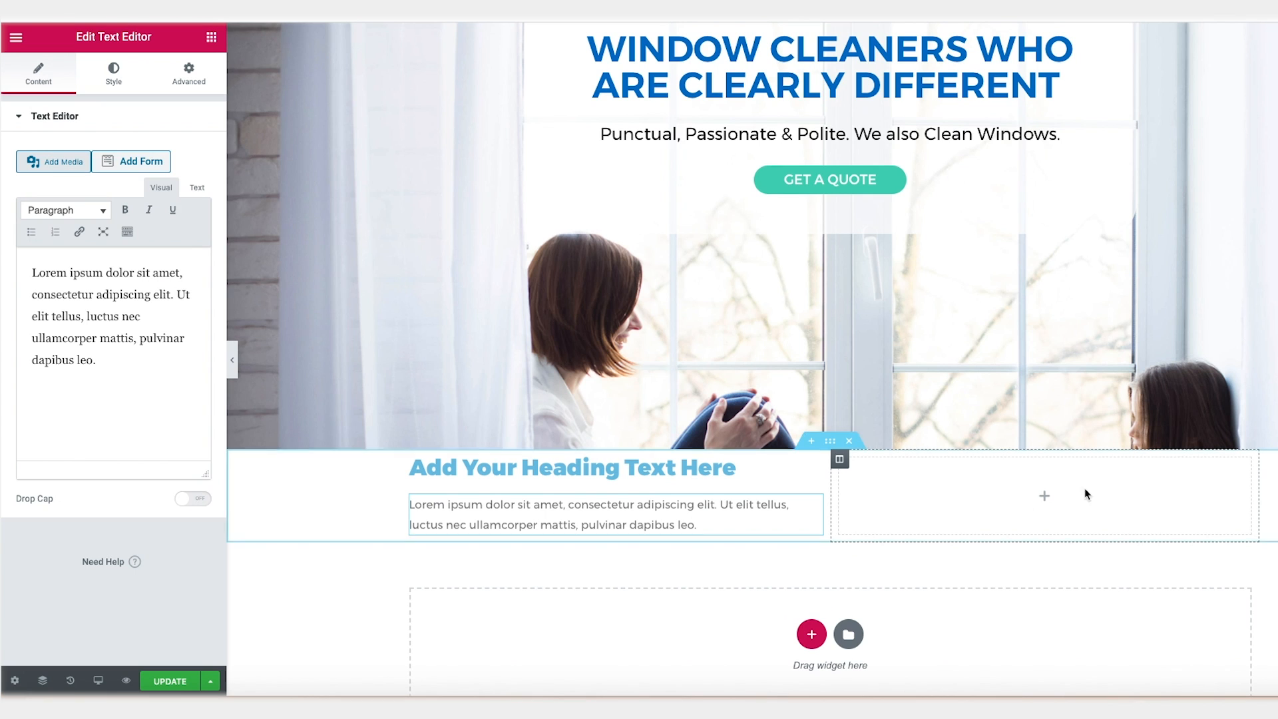
click(211, 38)
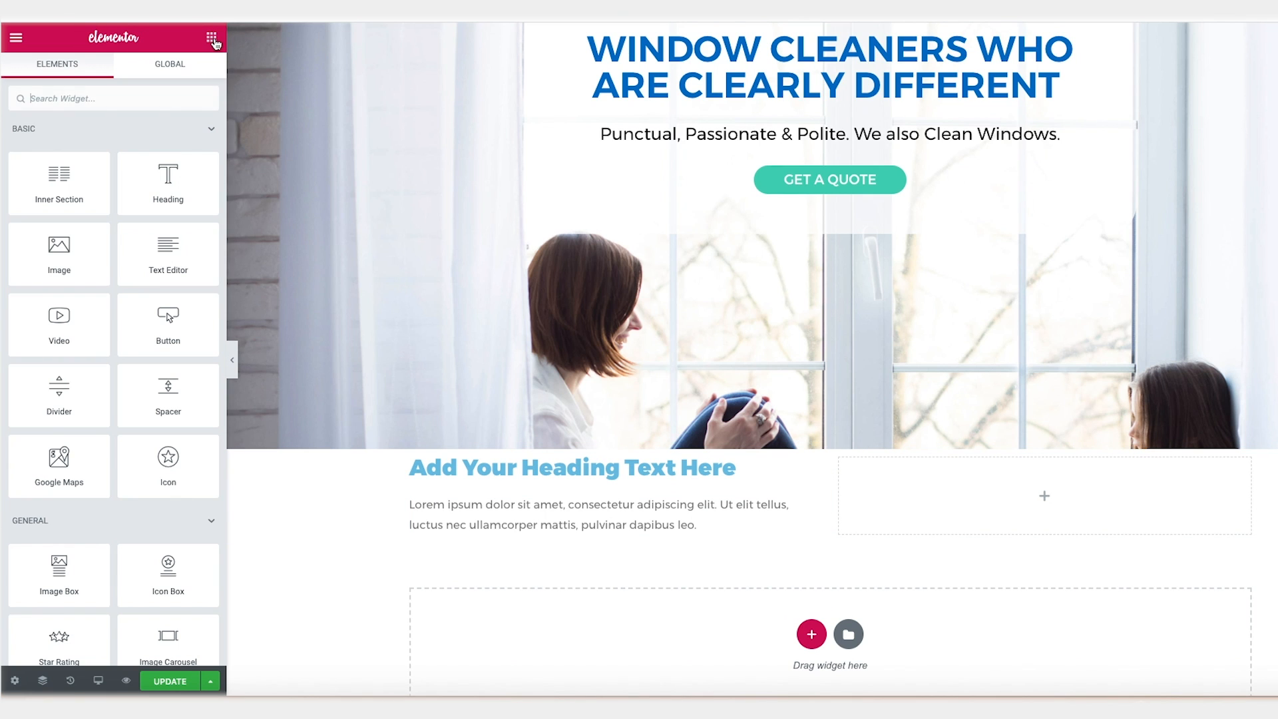
drag(51, 243, 1048, 503)
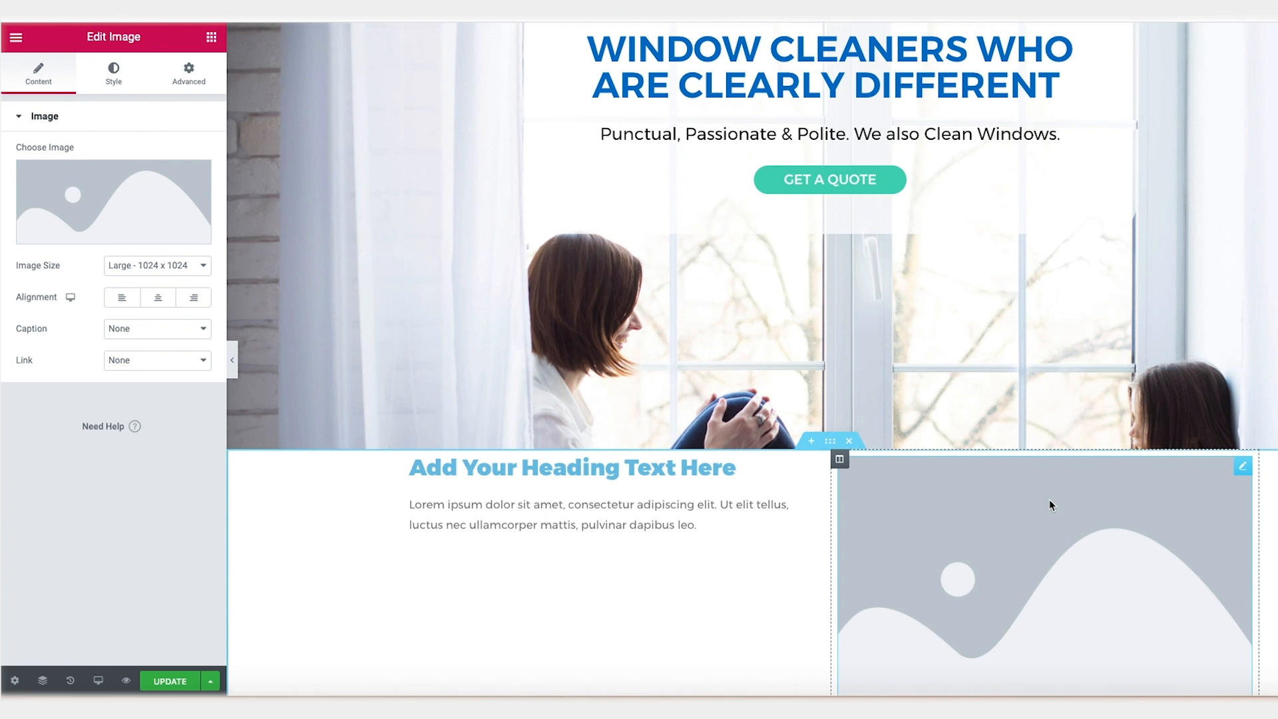
- Unlink the two-column section's padding values and set its top and bottom padding to 50 px
scroll(1048, 499, down, 3)
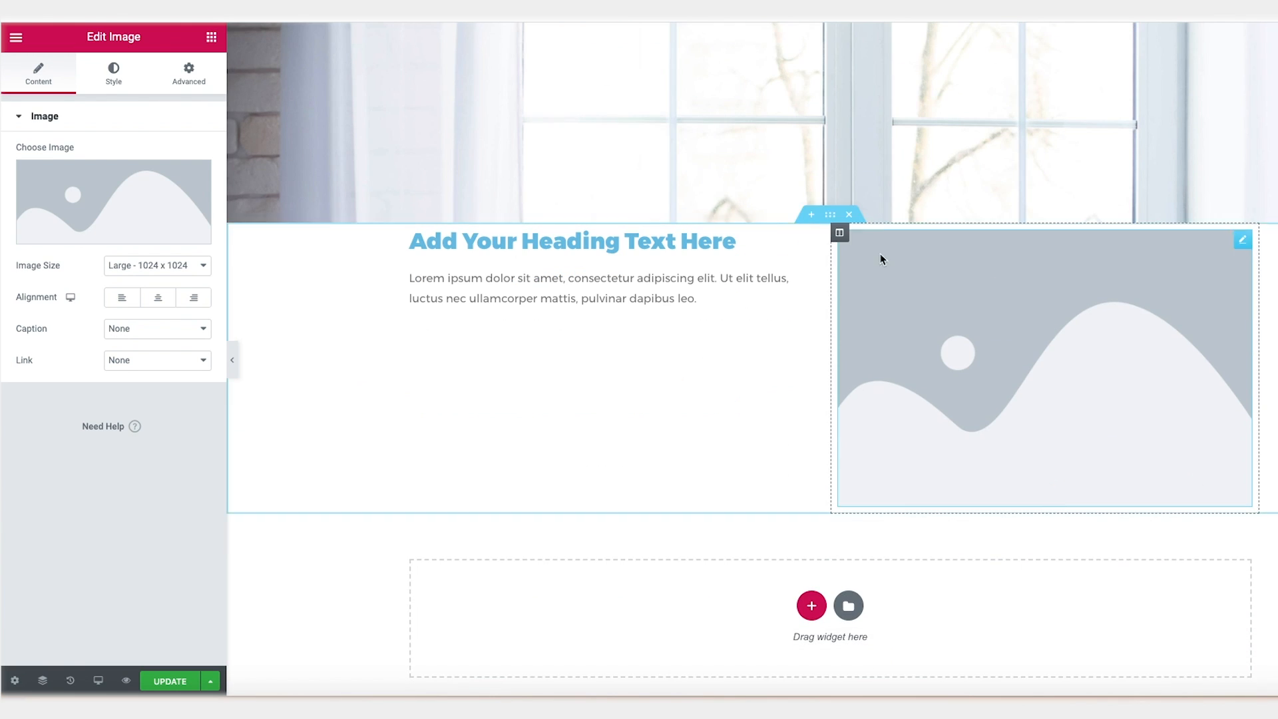
scroll(923, 310, up, 1)
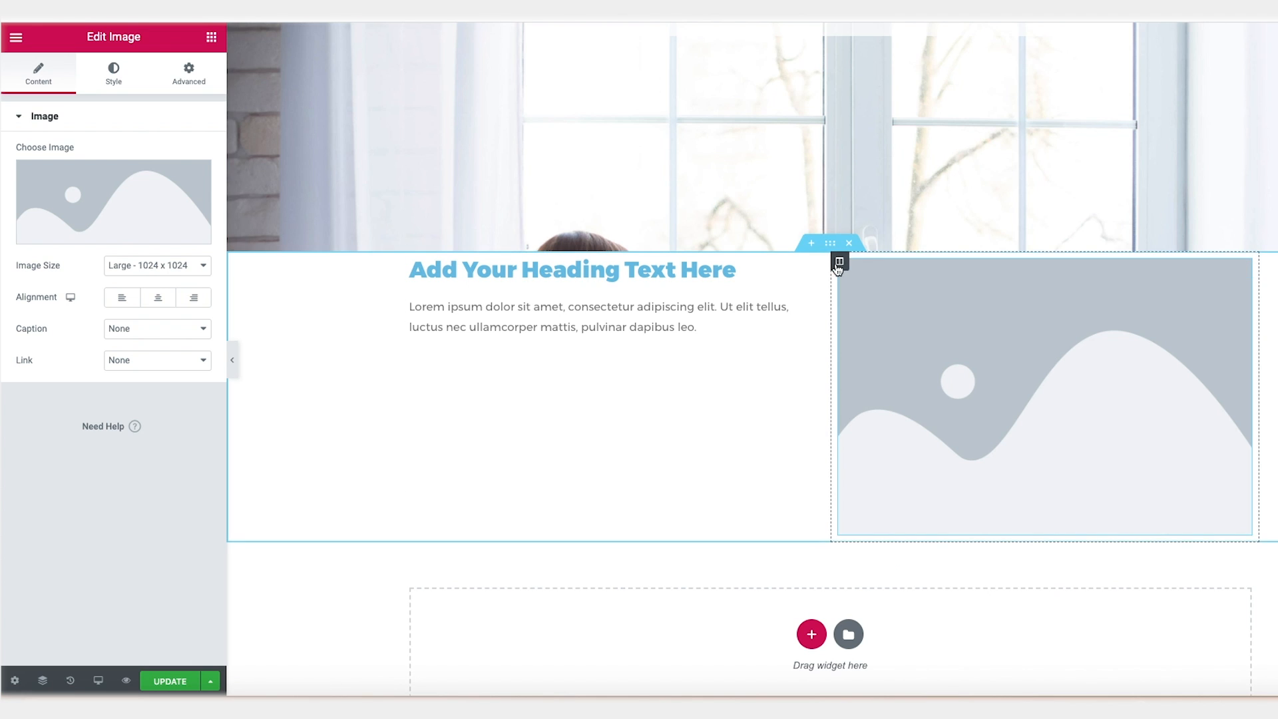
click(829, 243)
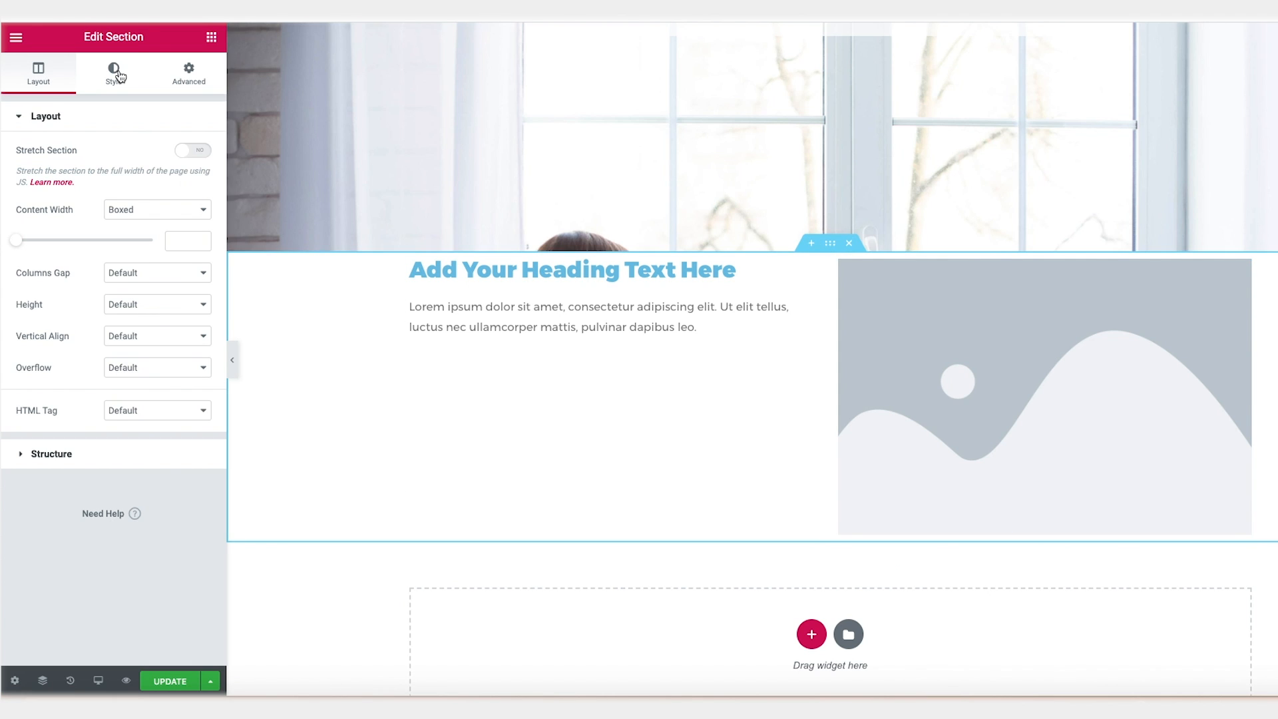
click(181, 75)
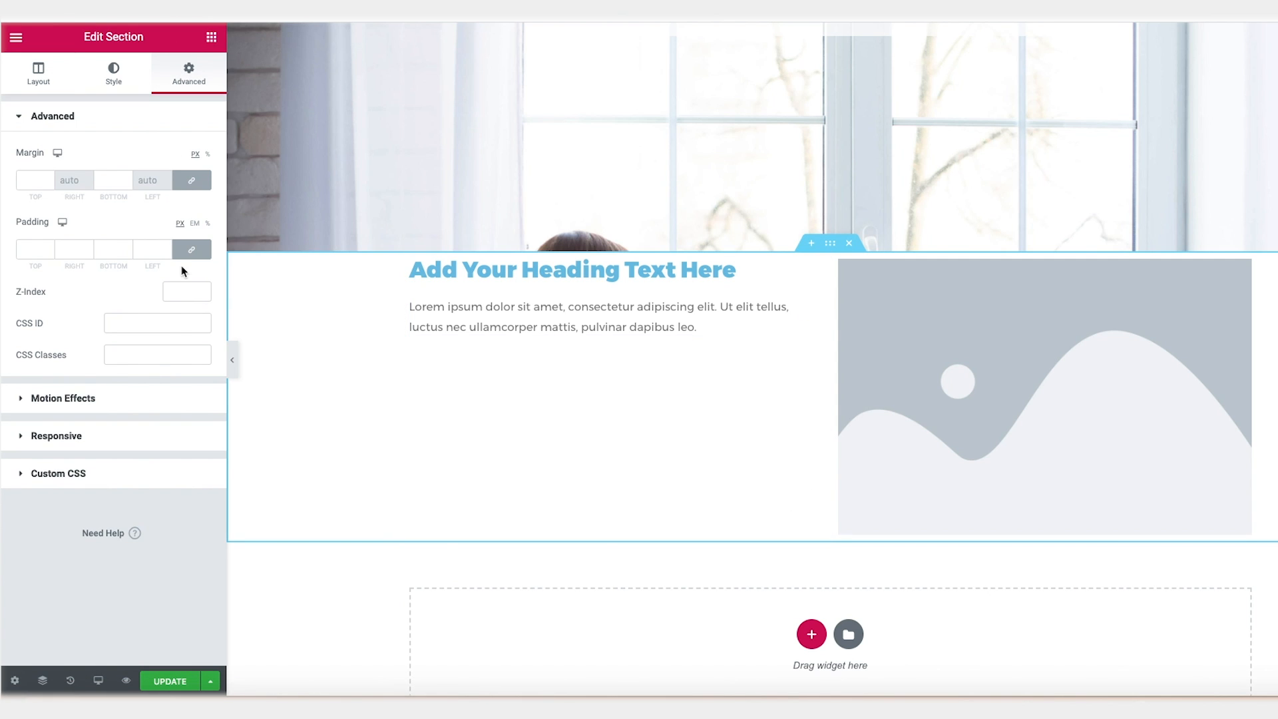
click(193, 252)
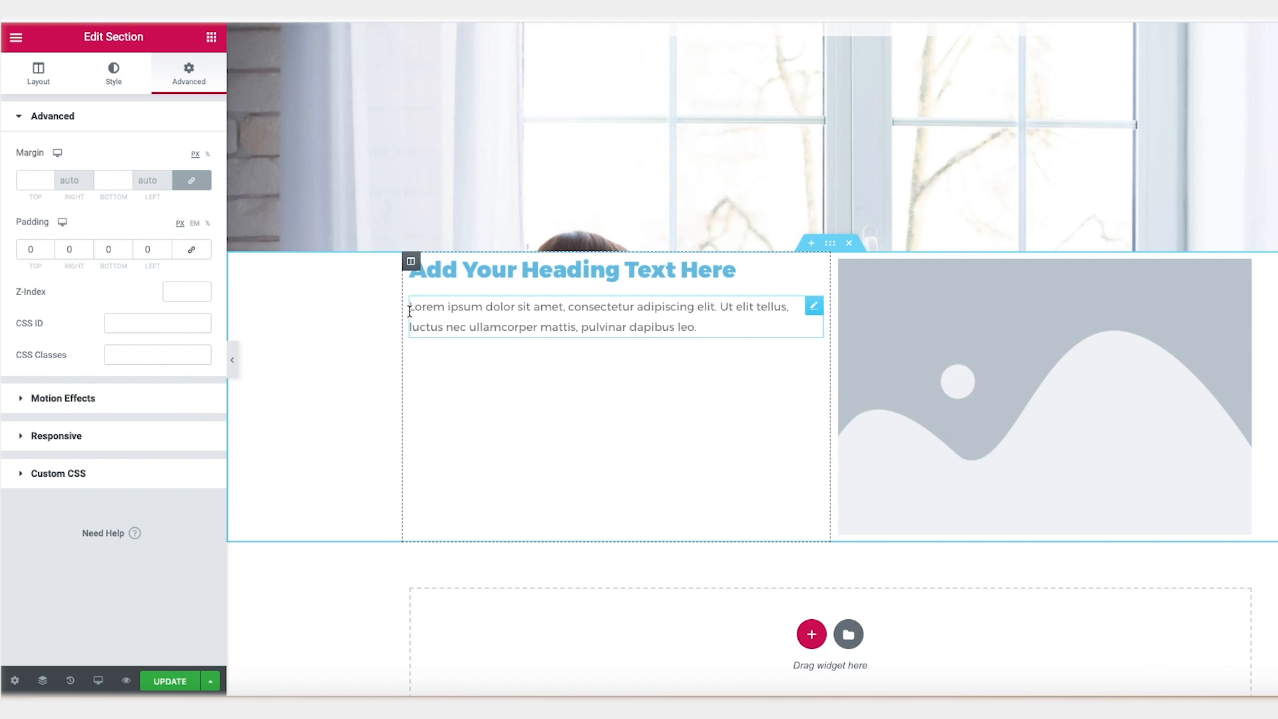
click(26, 249)
text(5)
click(104, 249)
text(5)
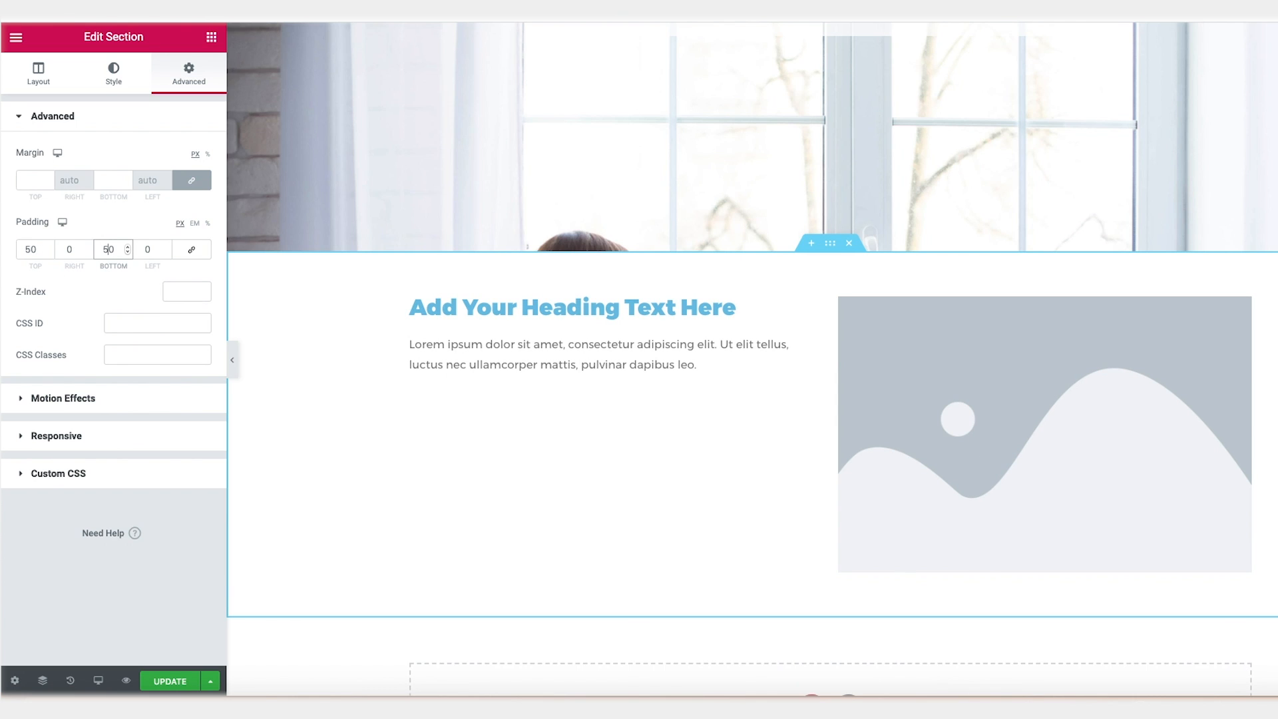
- Increase the two-column section's top and bottom padding to 100 px
click(25, 251)
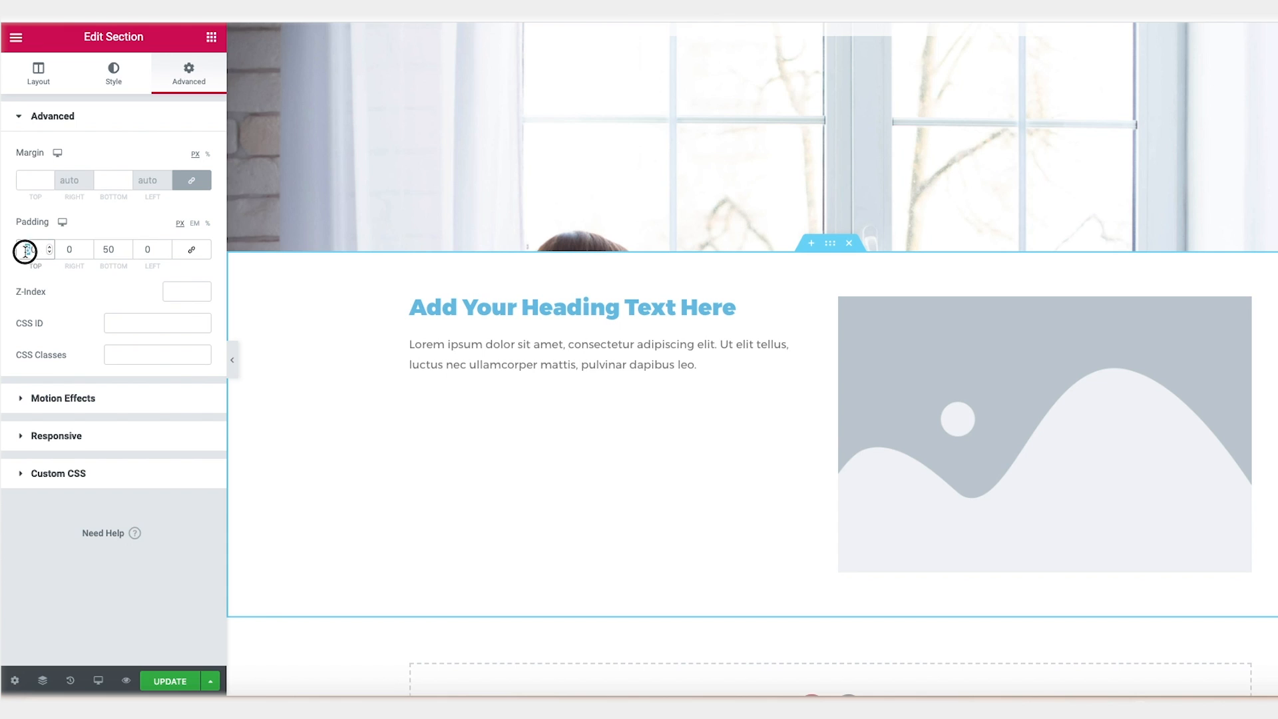
key(BackSpace)
key(BackSpace)
text(100)
click(105, 250)
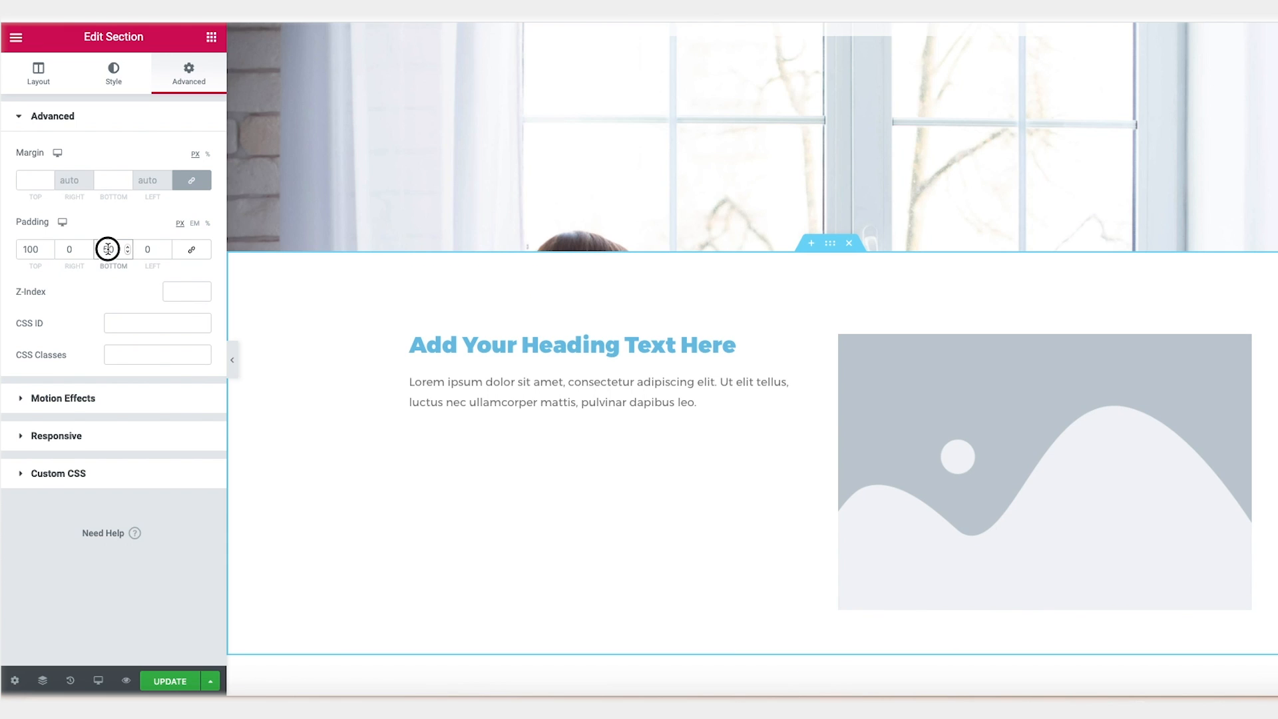
text(100)
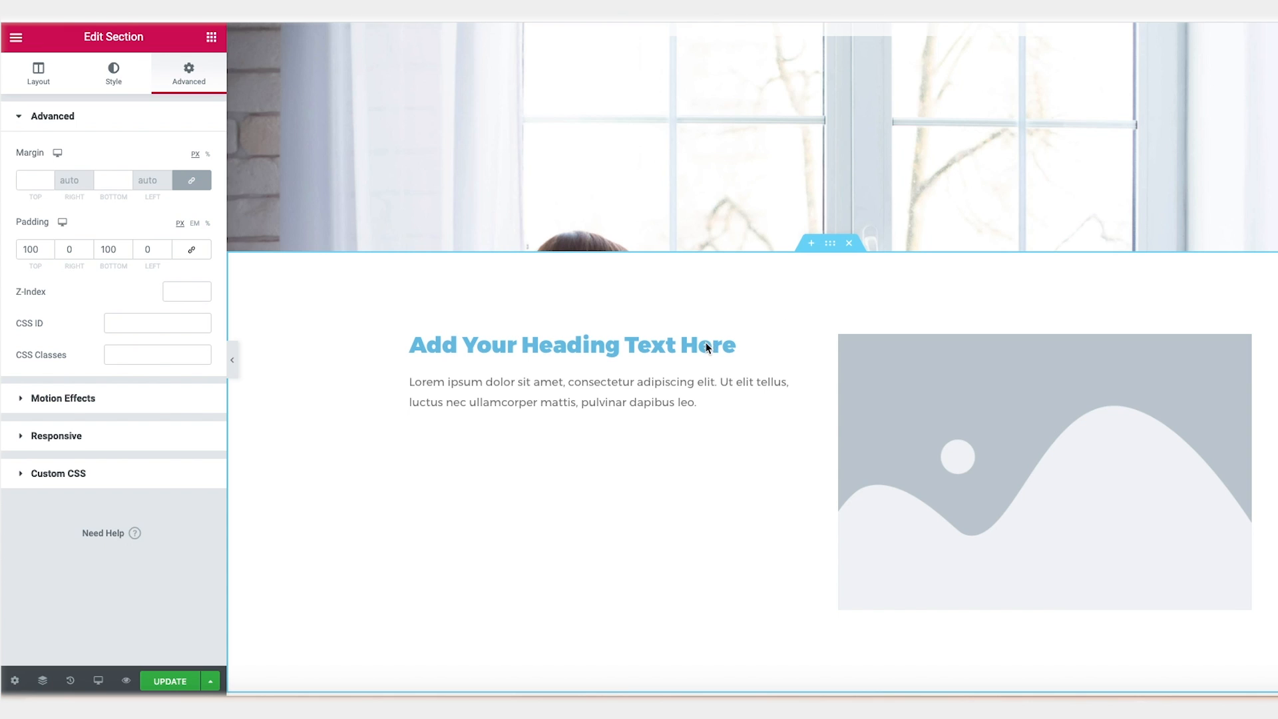
- Set the left column's heading to "We provide window cleaning services to houses, offices, schools, hotels and all other residential and commercial properties."
click(672, 345)
click(122, 177)
triple_click(122, 176)
text(We provide window cleaning services to houses, offices, schools, hotels and all other residential and commercial properties.)
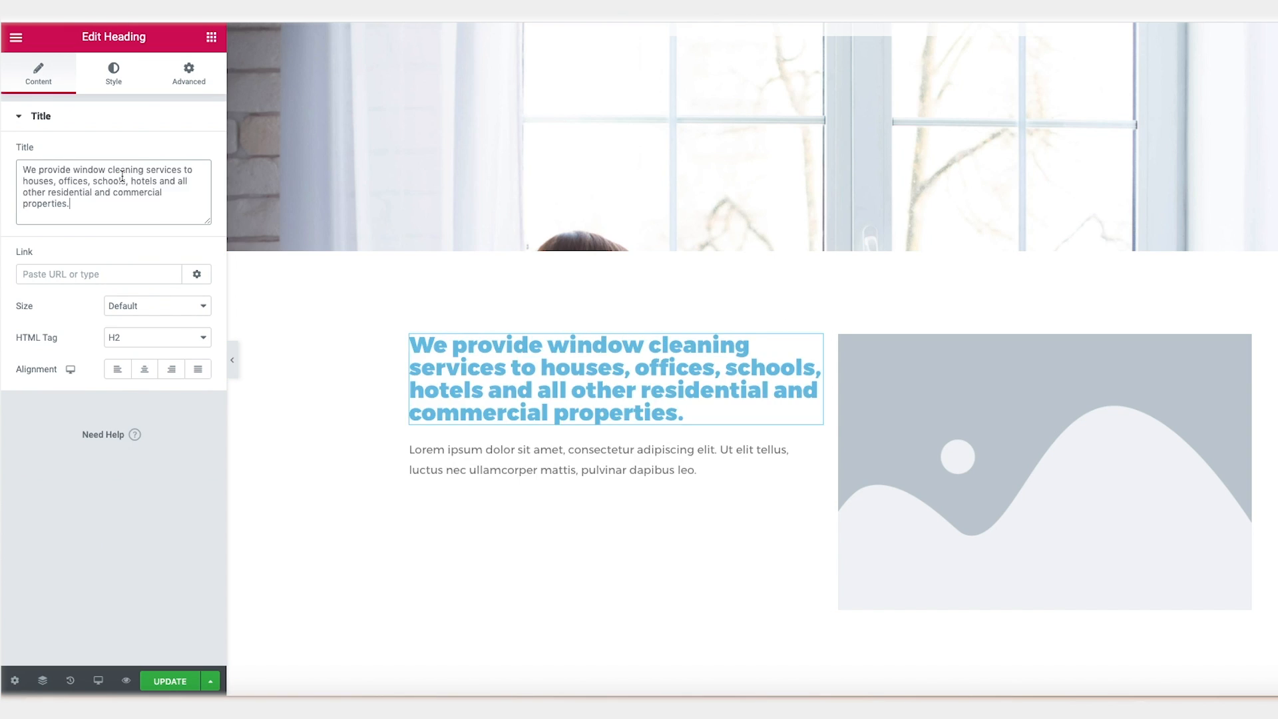
- Replace the placeholder paragraph below the heading with the copied company text about its reputation, postal areas covered and quotes
click(658, 458)
drag(31, 273, 115, 358)
key(ctrl+v)
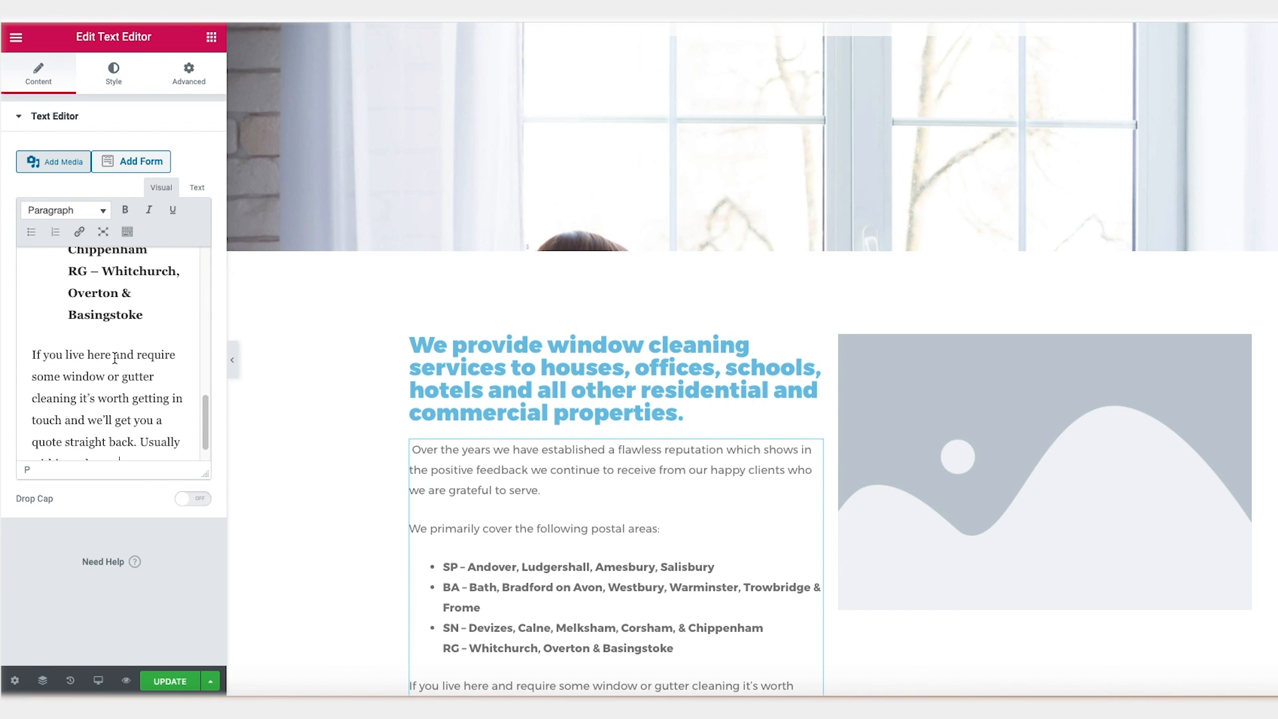
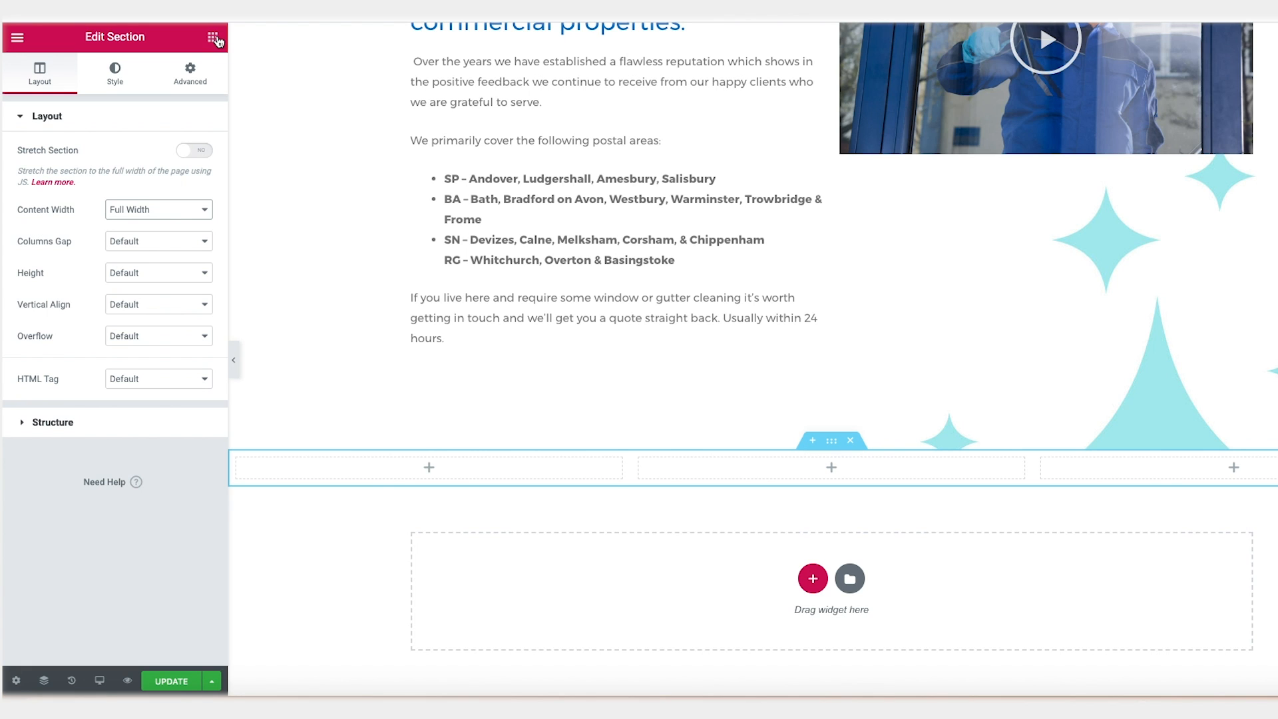
- Add an icon, a heading and a text editor widget, stacked in that order, to the first column of the three-column section
click(213, 42)
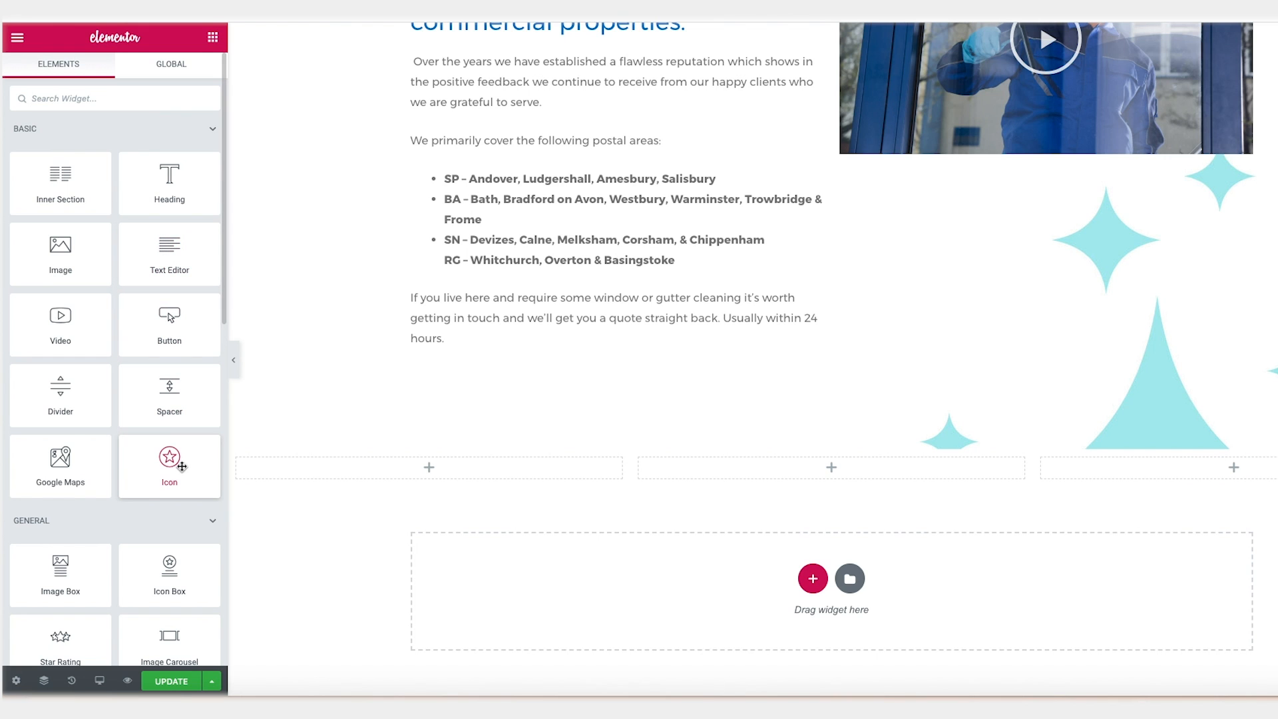
drag(167, 467, 441, 475)
click(213, 37)
drag(169, 187, 426, 479)
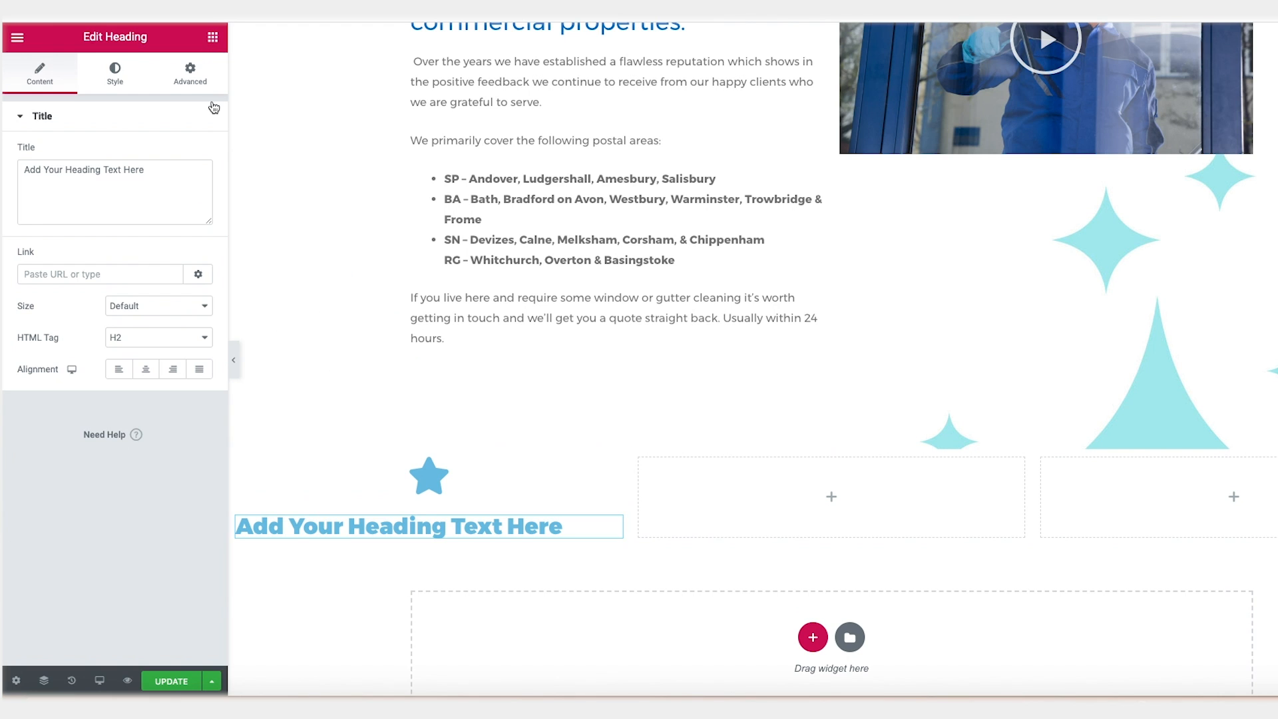
click(213, 39)
drag(172, 257, 431, 547)
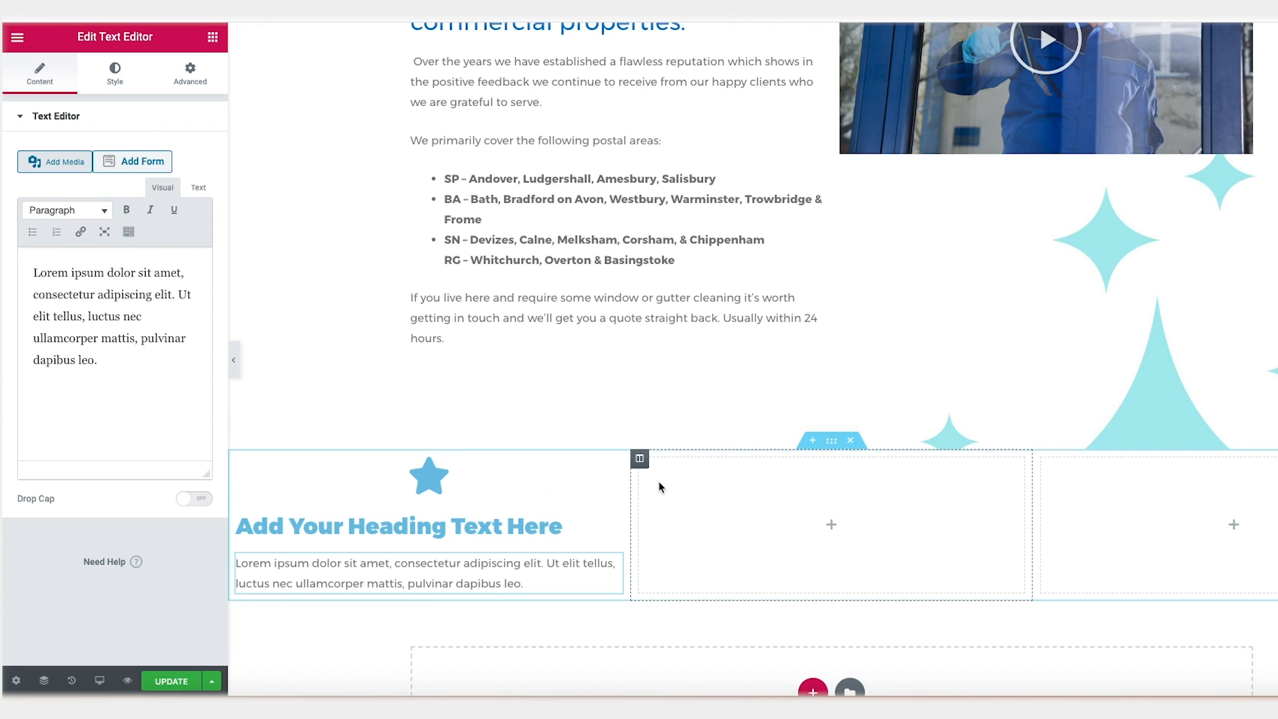
- Give the first column a solid background in colour #0170C7
click(238, 459)
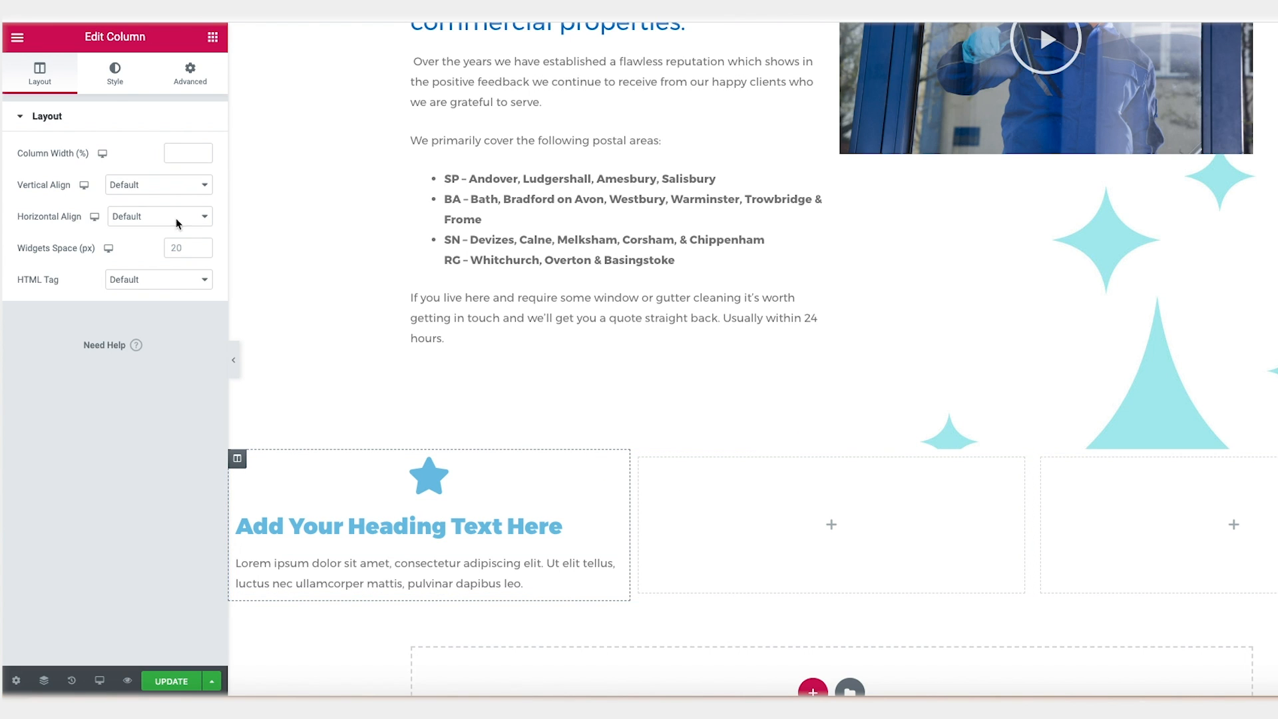
click(111, 83)
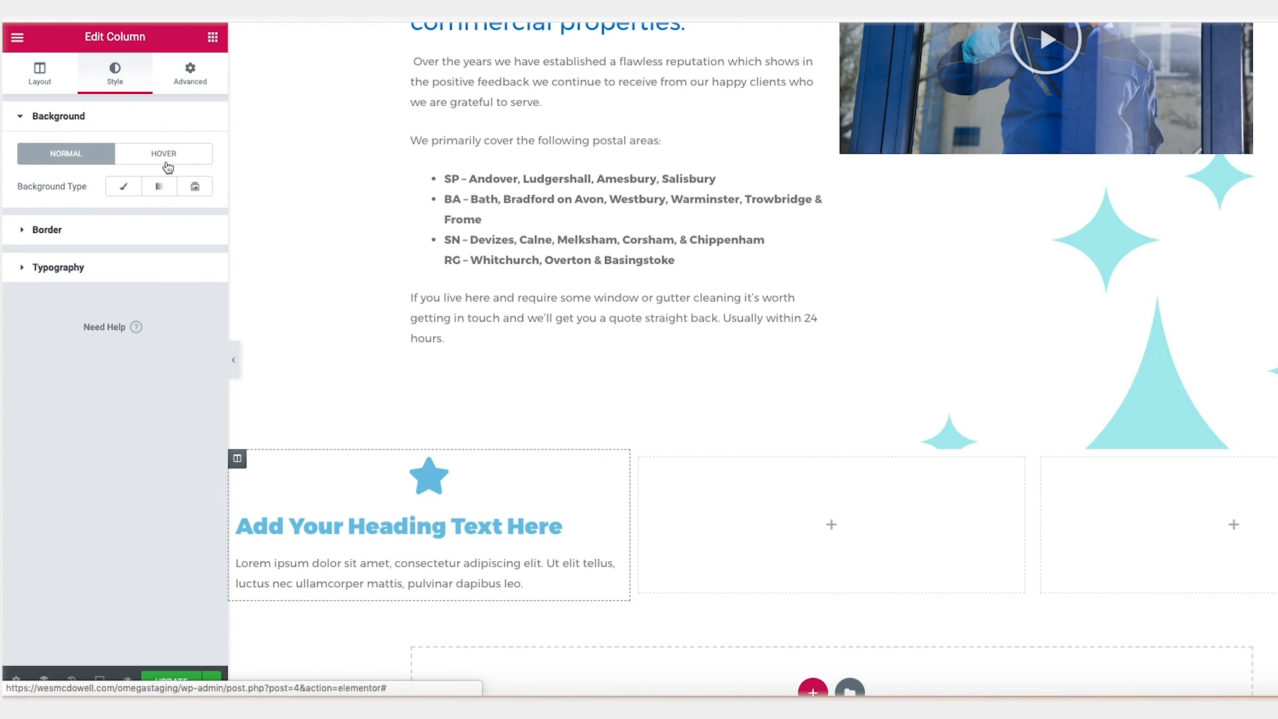
click(124, 187)
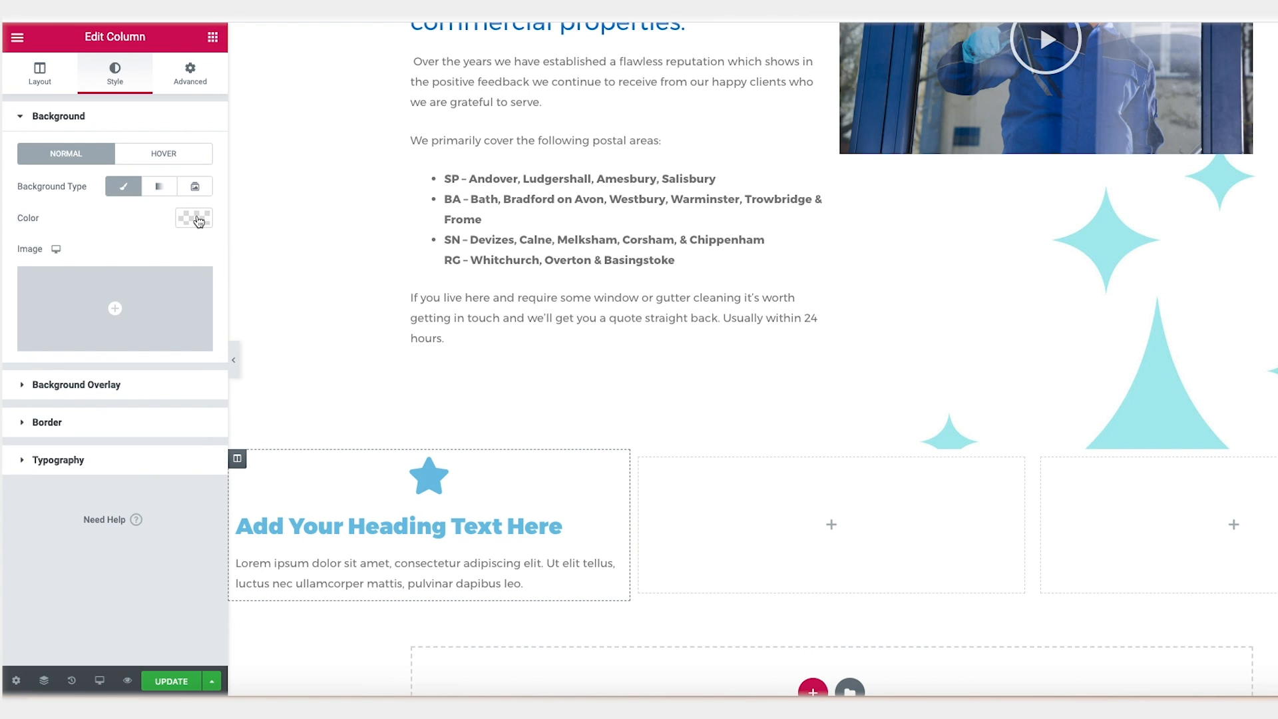
click(197, 219)
text(#0170C7)
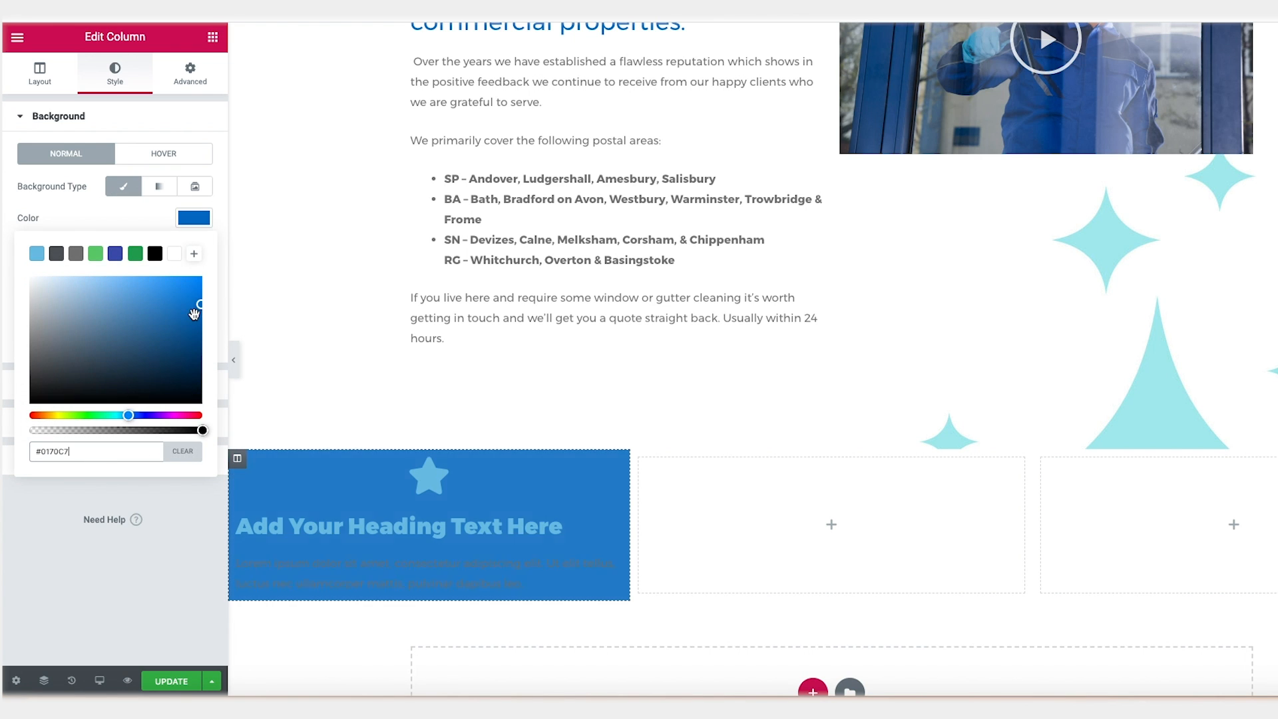
- Set the star icon's primary colour to white (#FFFFFF)
click(437, 476)
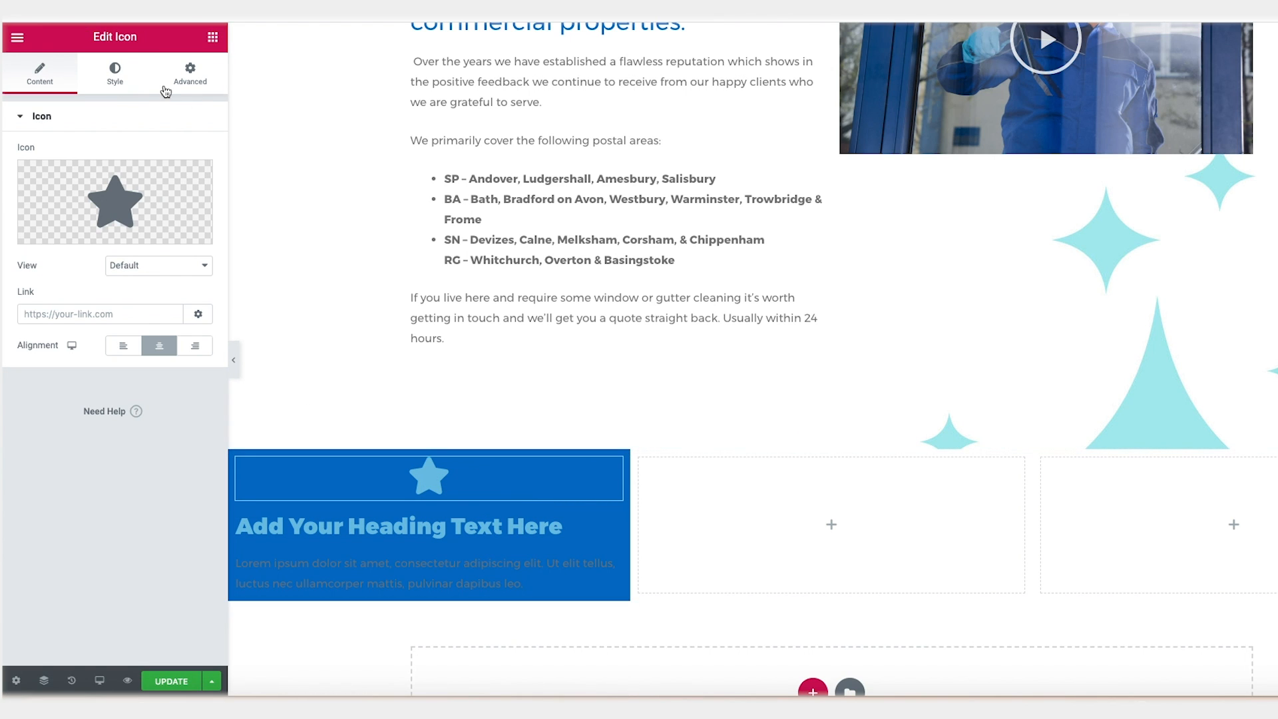
click(120, 81)
click(194, 186)
click(175, 223)
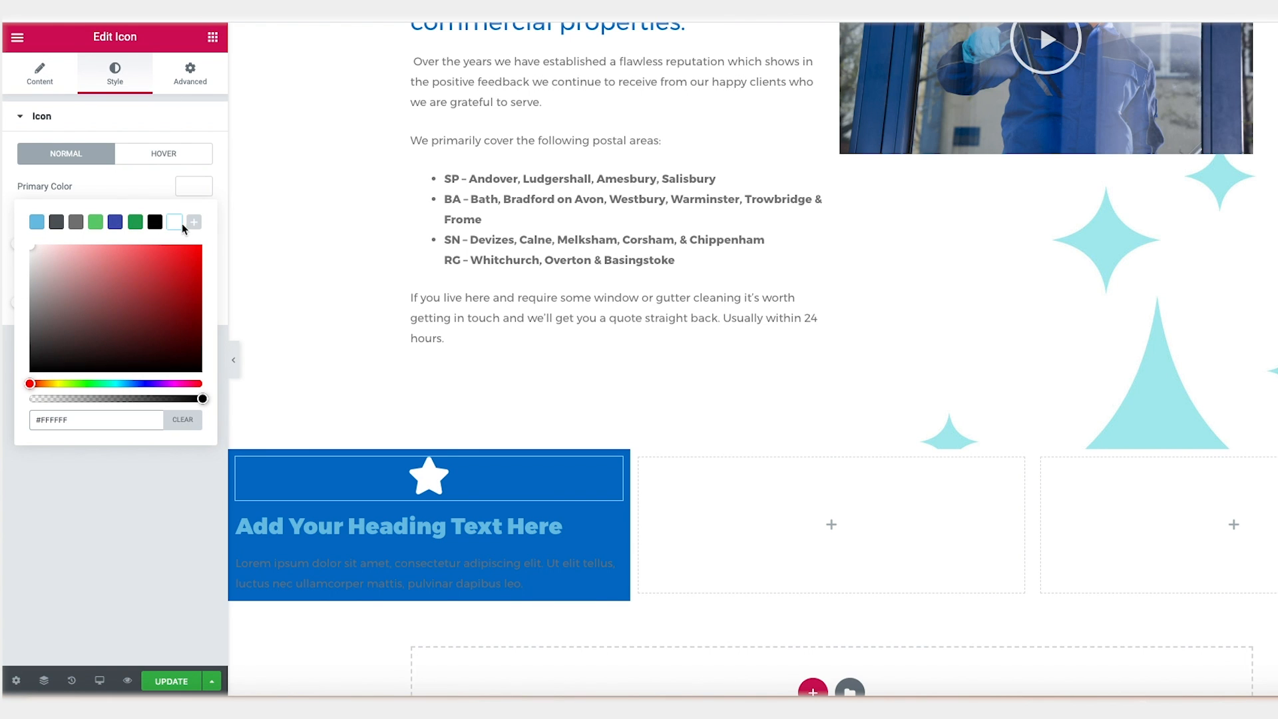
- Set the text colour of the first column's heading and paragraph to white (#FFFFFF)
click(515, 528)
click(115, 71)
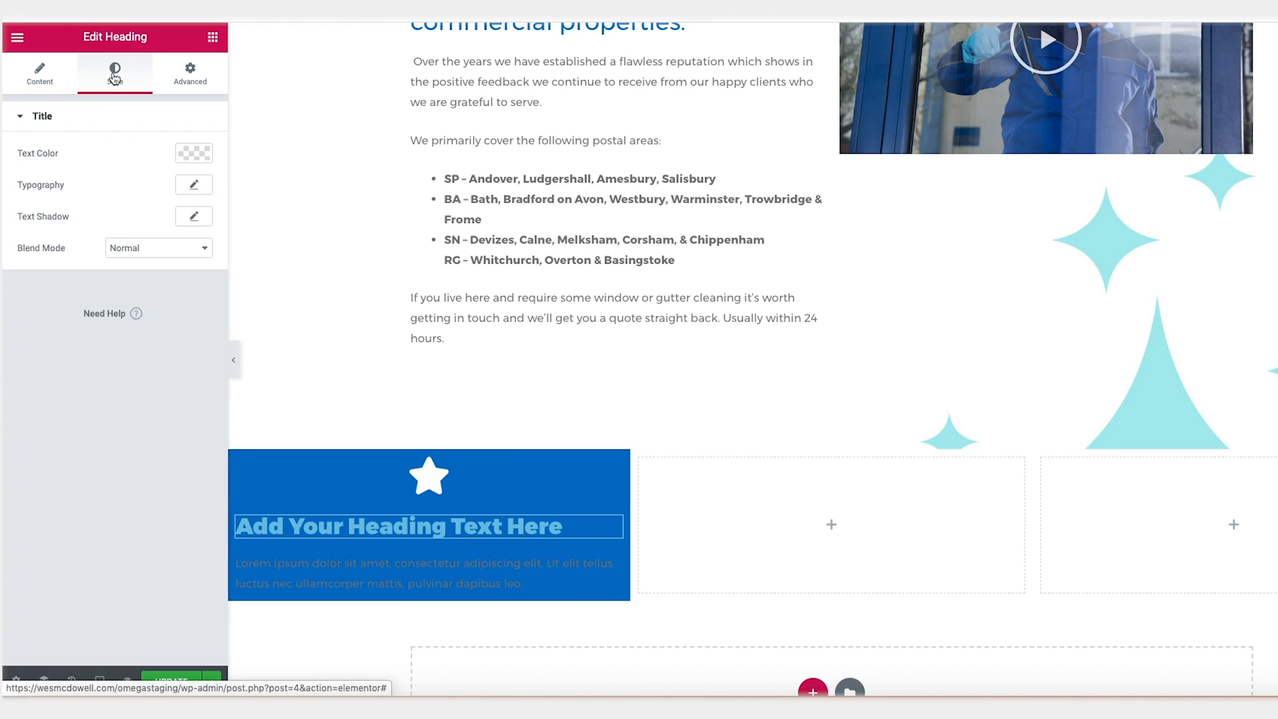
click(193, 154)
click(174, 189)
click(459, 573)
click(114, 71)
click(191, 190)
click(174, 220)
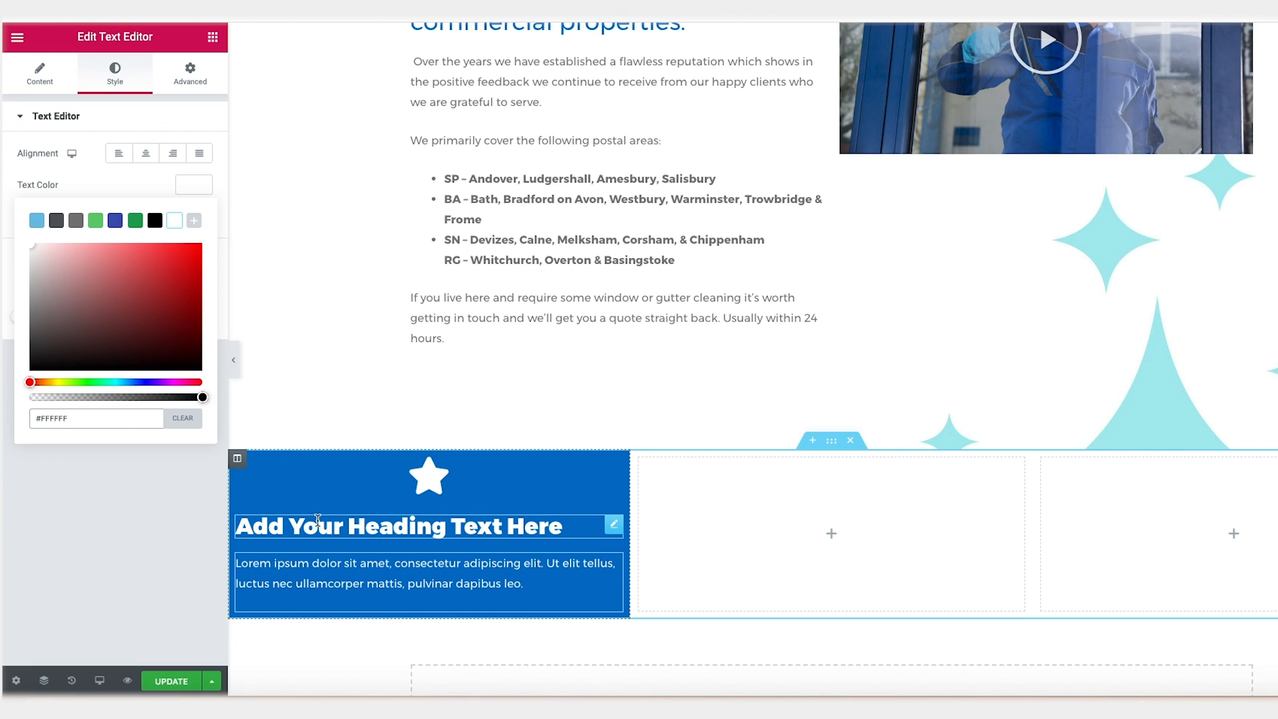
- Centre-align the first column's heading and paragraph, and give the column 44 px of padding on all sides
click(499, 529)
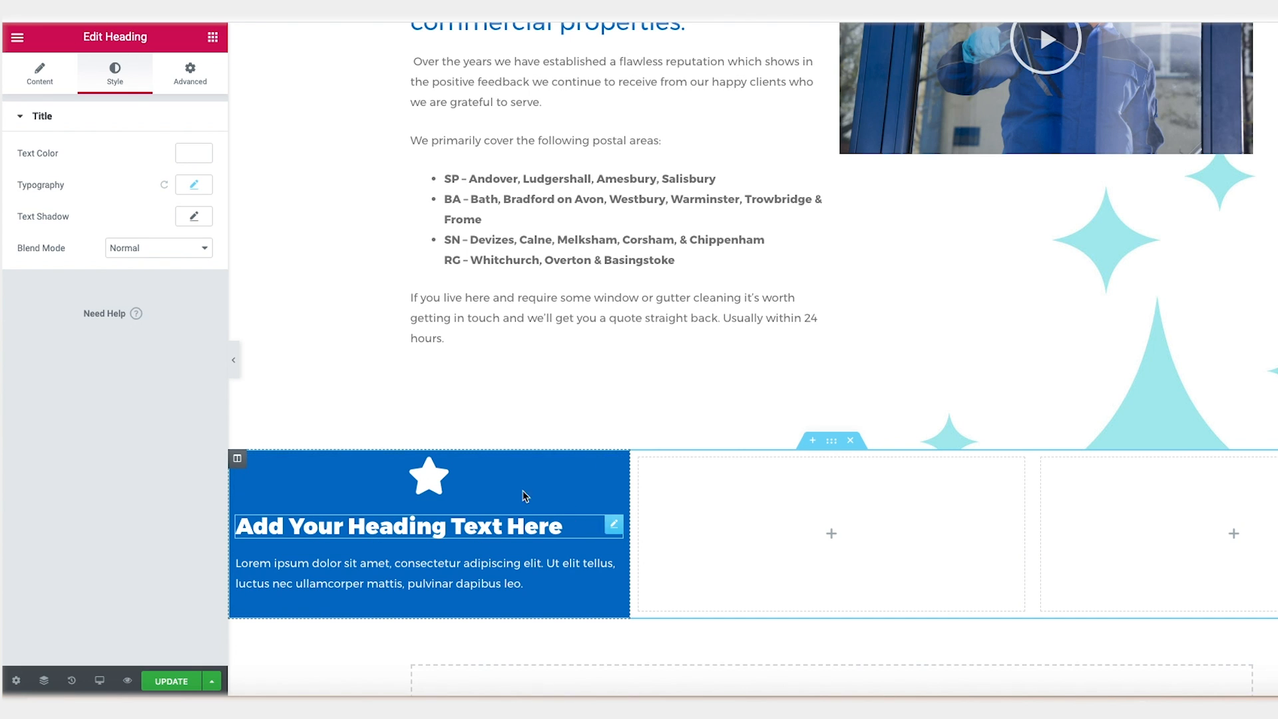
click(40, 74)
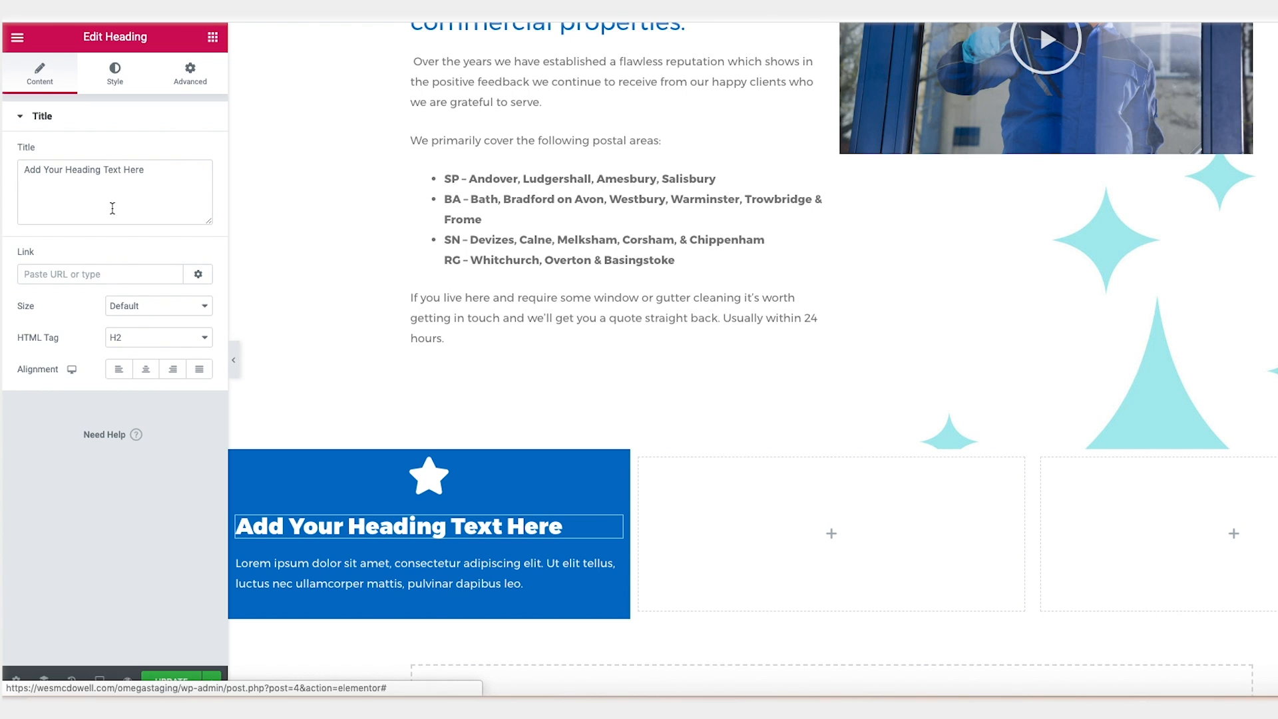
click(144, 367)
click(462, 575)
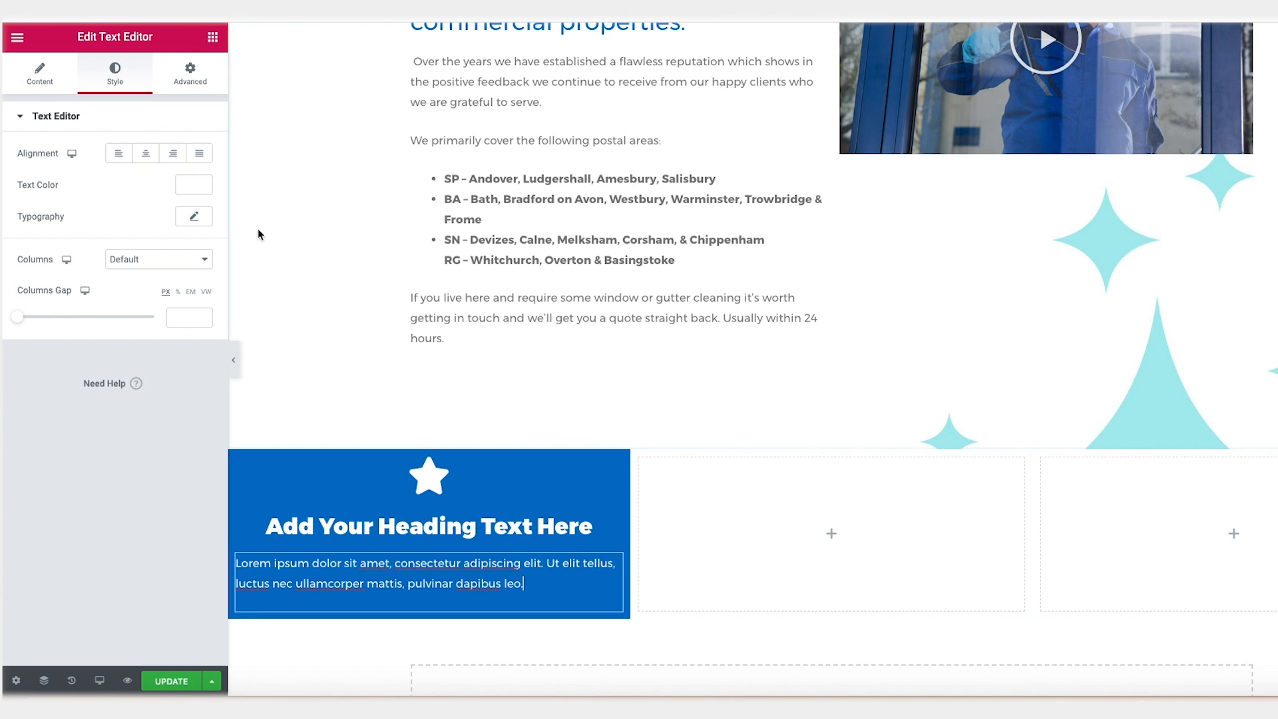
click(144, 156)
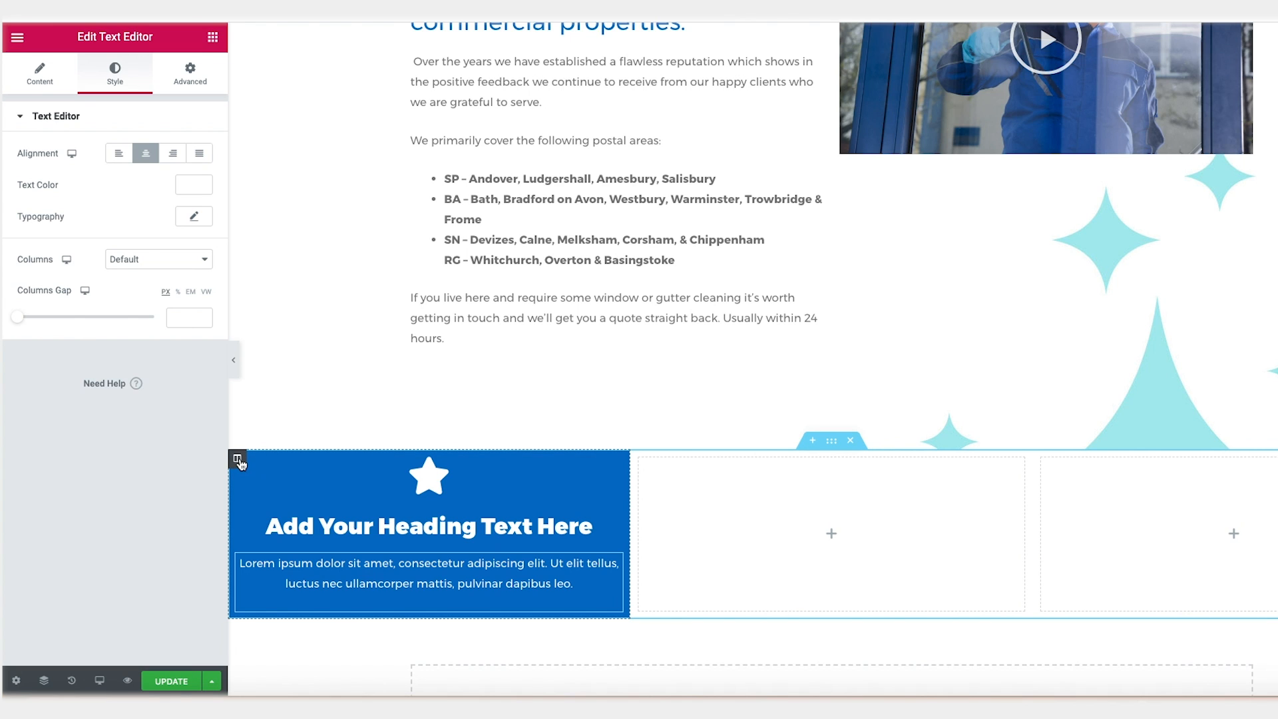
click(193, 77)
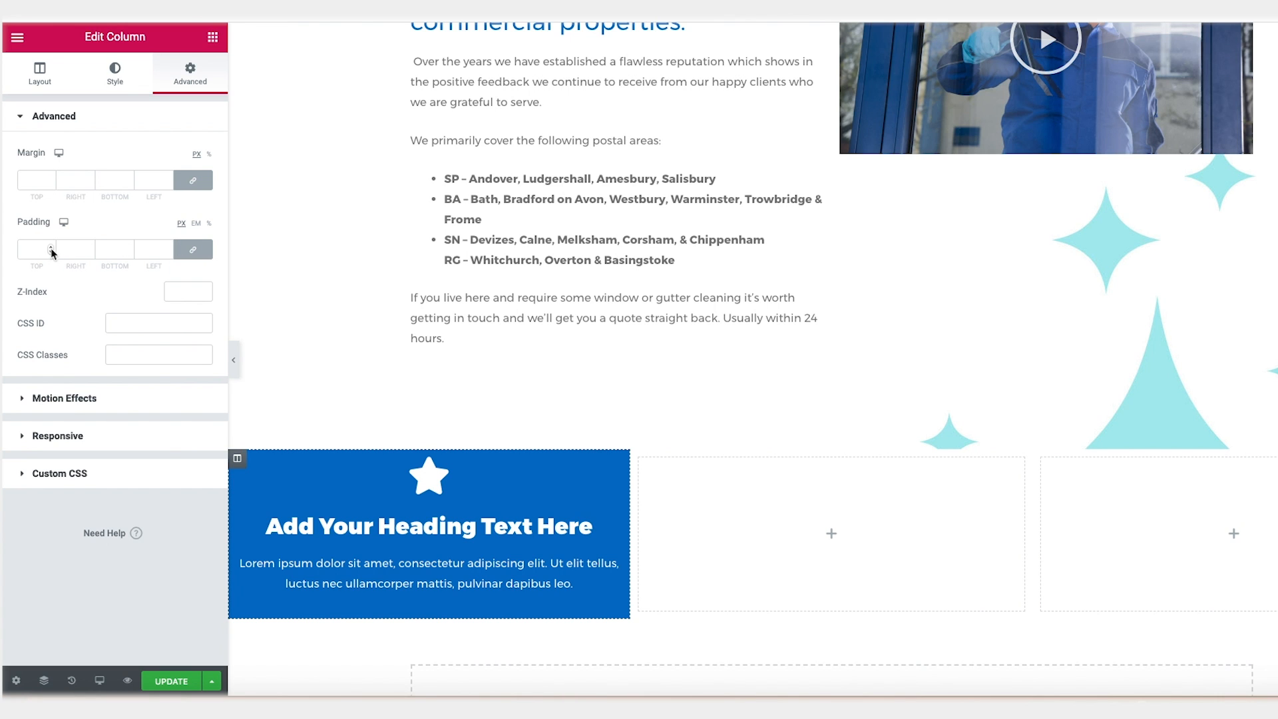
drag(51, 248, 52, 250)
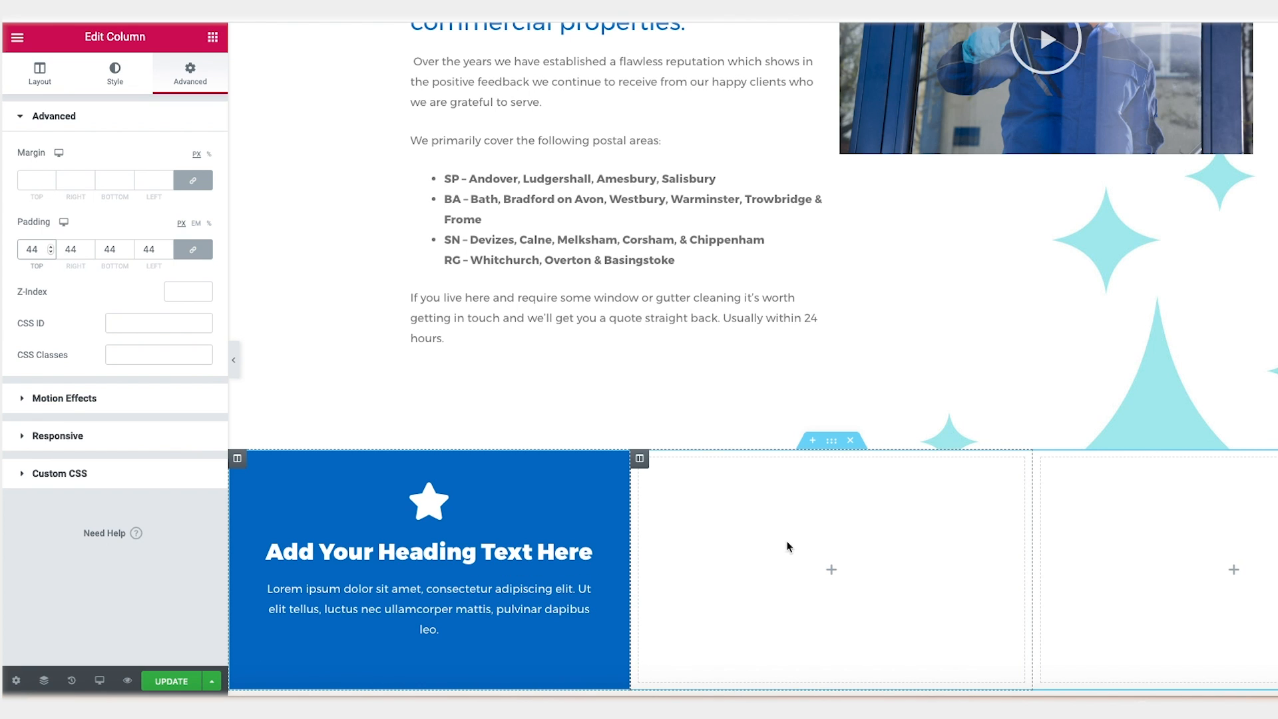
- Set the first column's heading typography to weight 500, uppercase and a size of 26 px
click(491, 549)
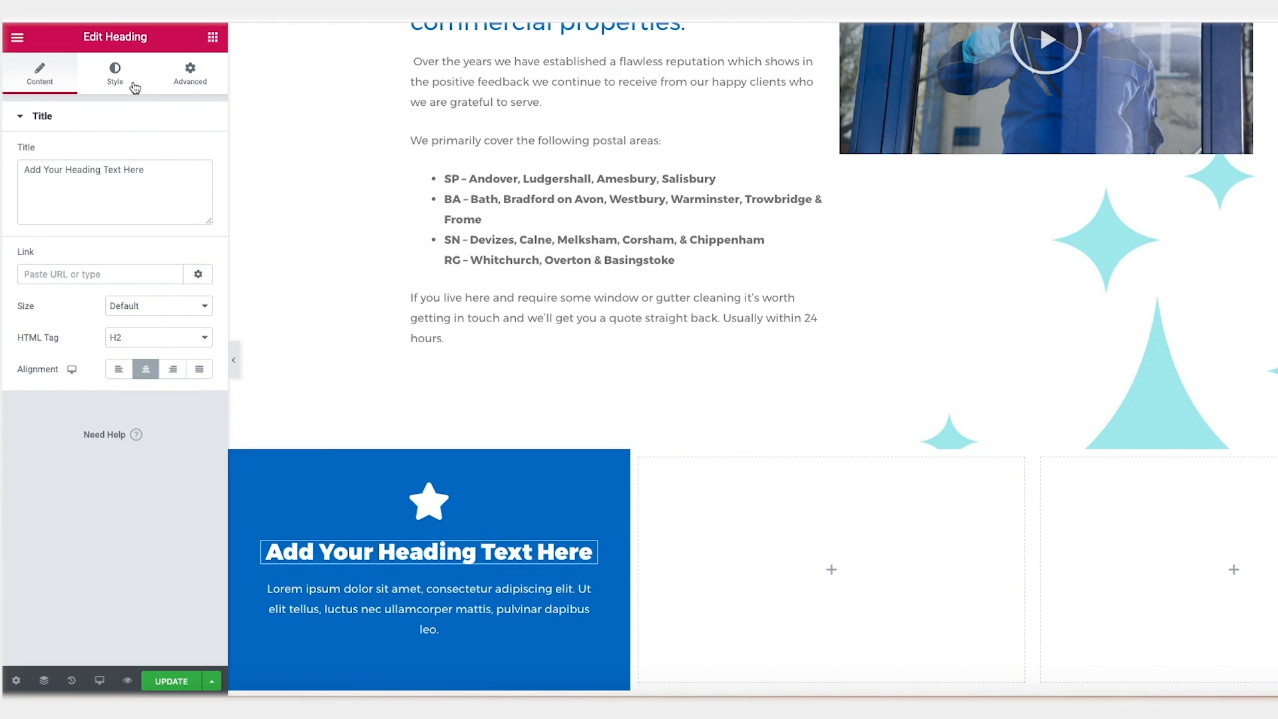
click(114, 72)
click(194, 186)
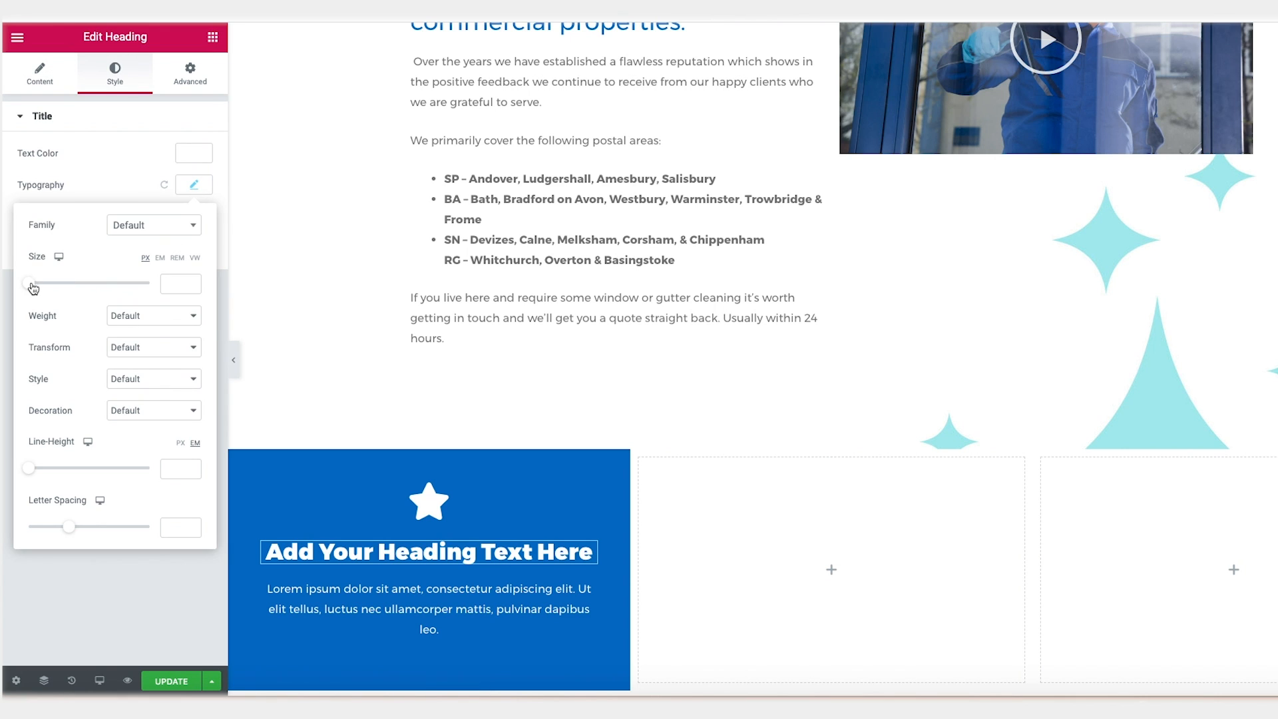
click(153, 316)
click(147, 249)
click(152, 346)
click(155, 361)
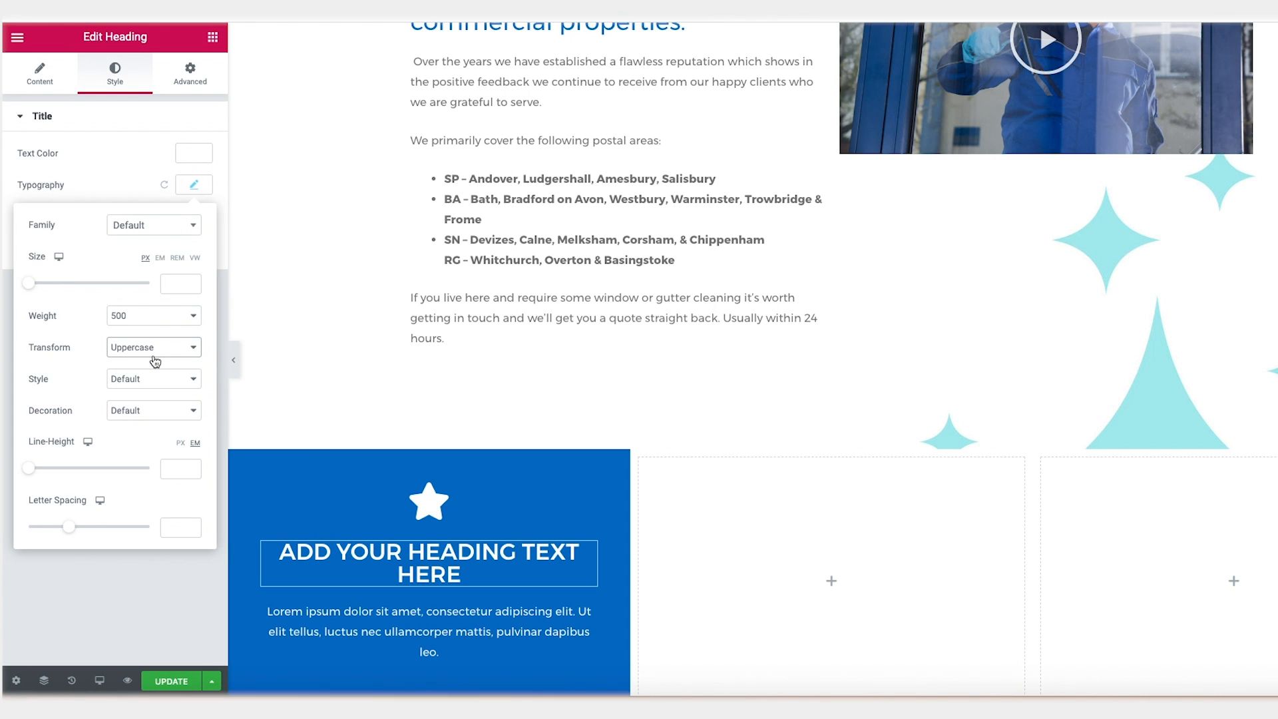
drag(29, 283, 43, 283)
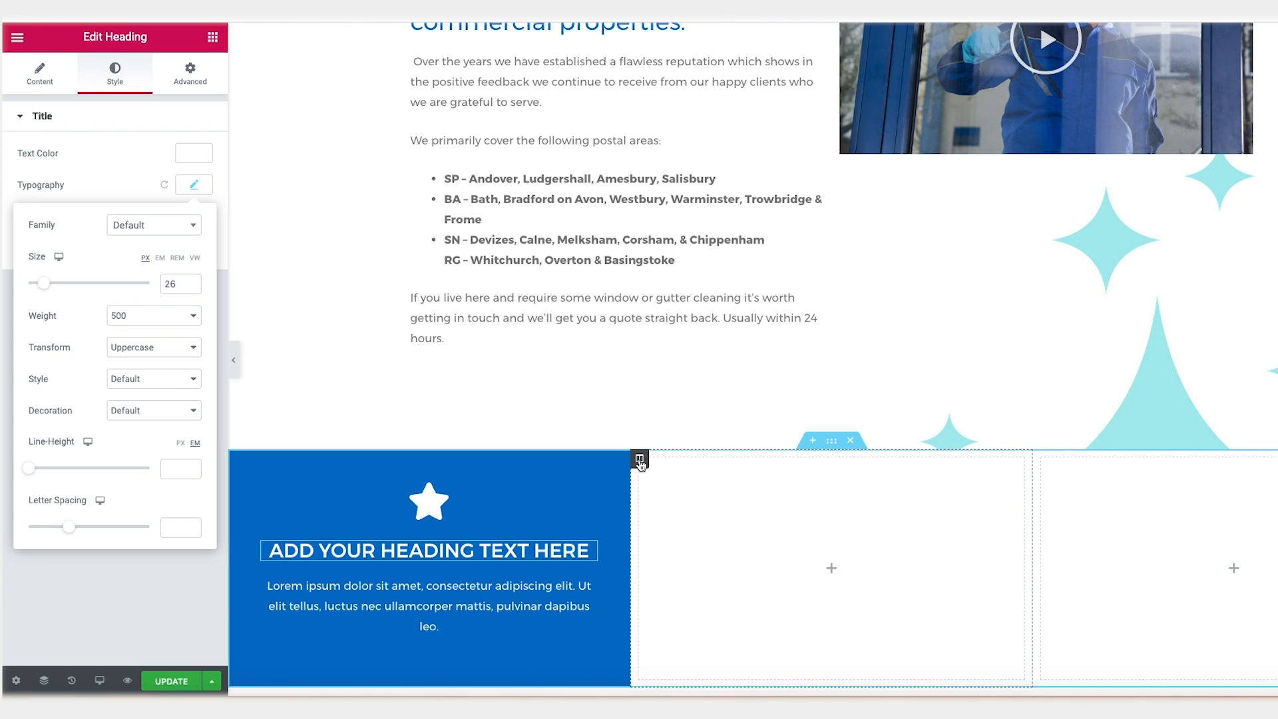
- Delete the two empty columns beside the blue column
right_click(640, 462)
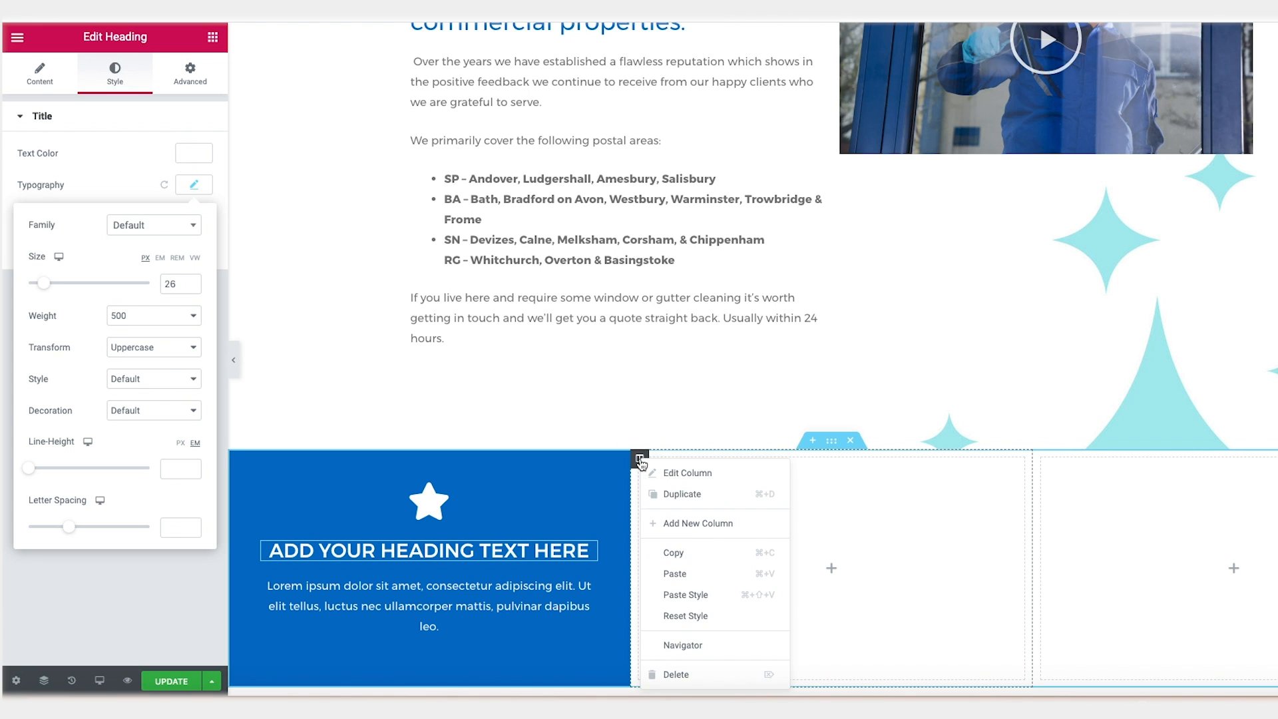
click(708, 684)
right_click(845, 463)
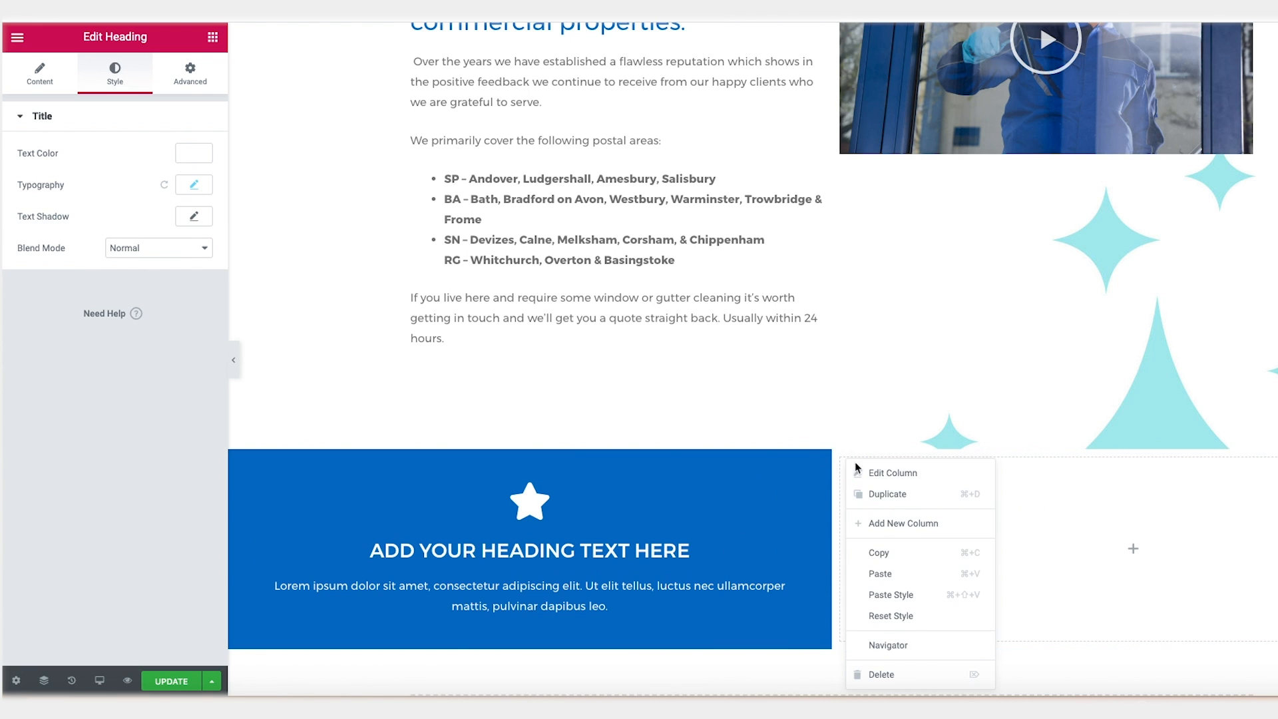
click(891, 674)
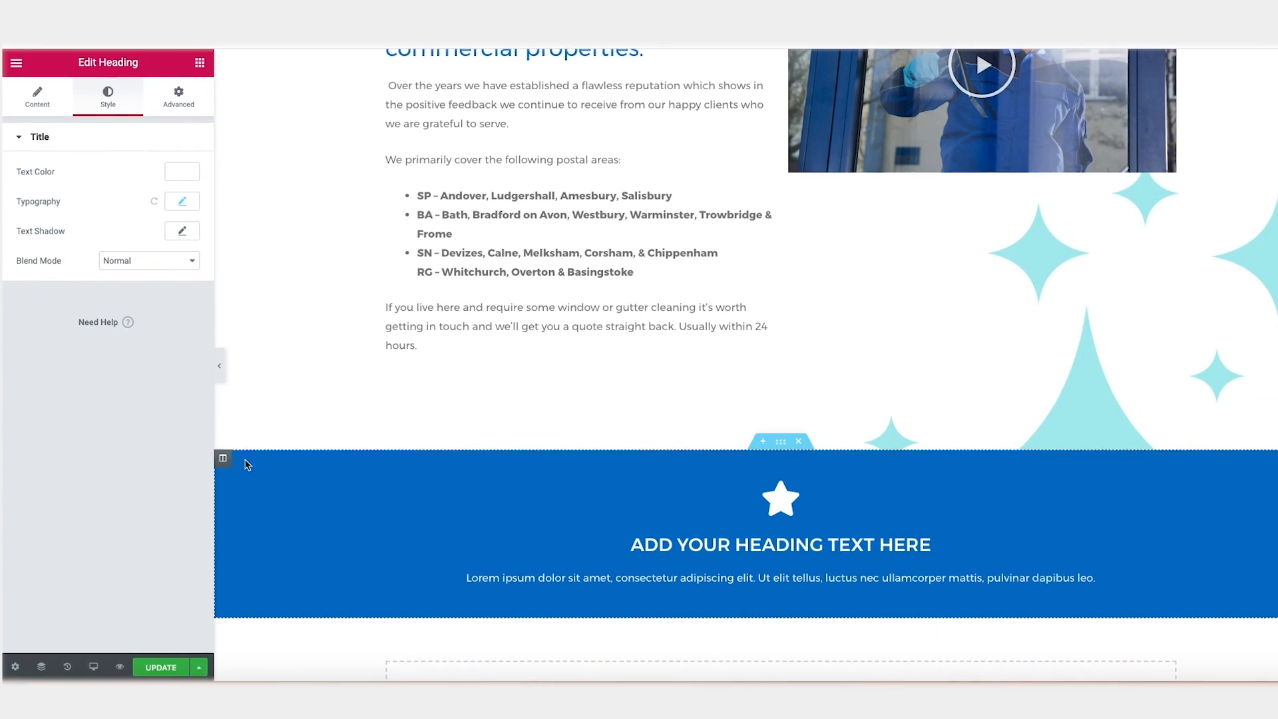
- Duplicate the styled blue column twice to make three matching columns
right_click(218, 459)
click(243, 491)
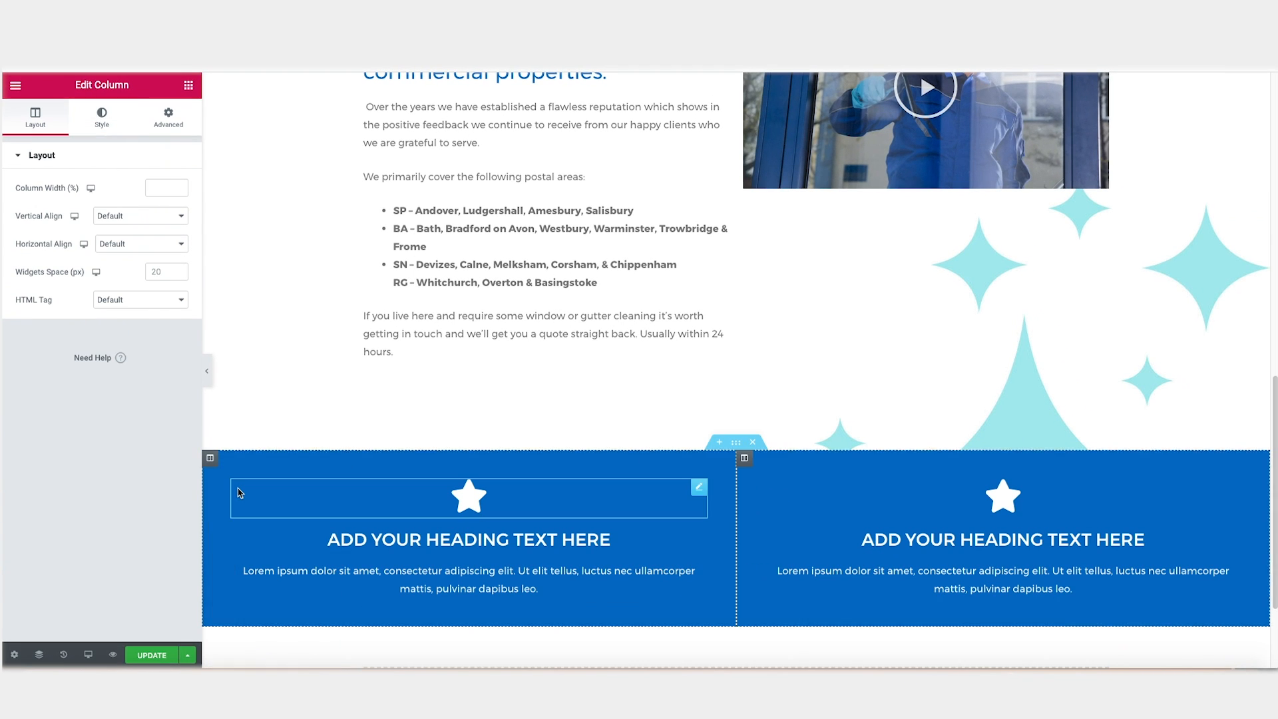
right_click(213, 460)
click(229, 489)
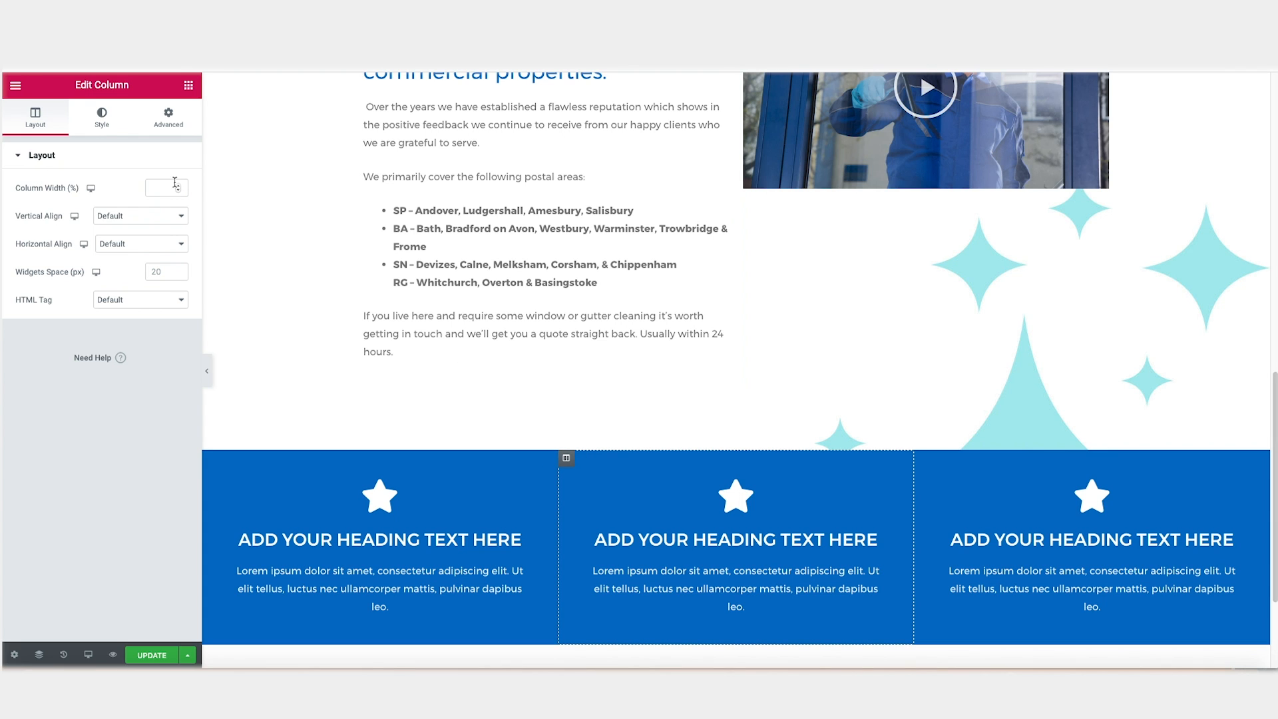
- Change the middle column's background colour to #43D1B8
click(103, 121)
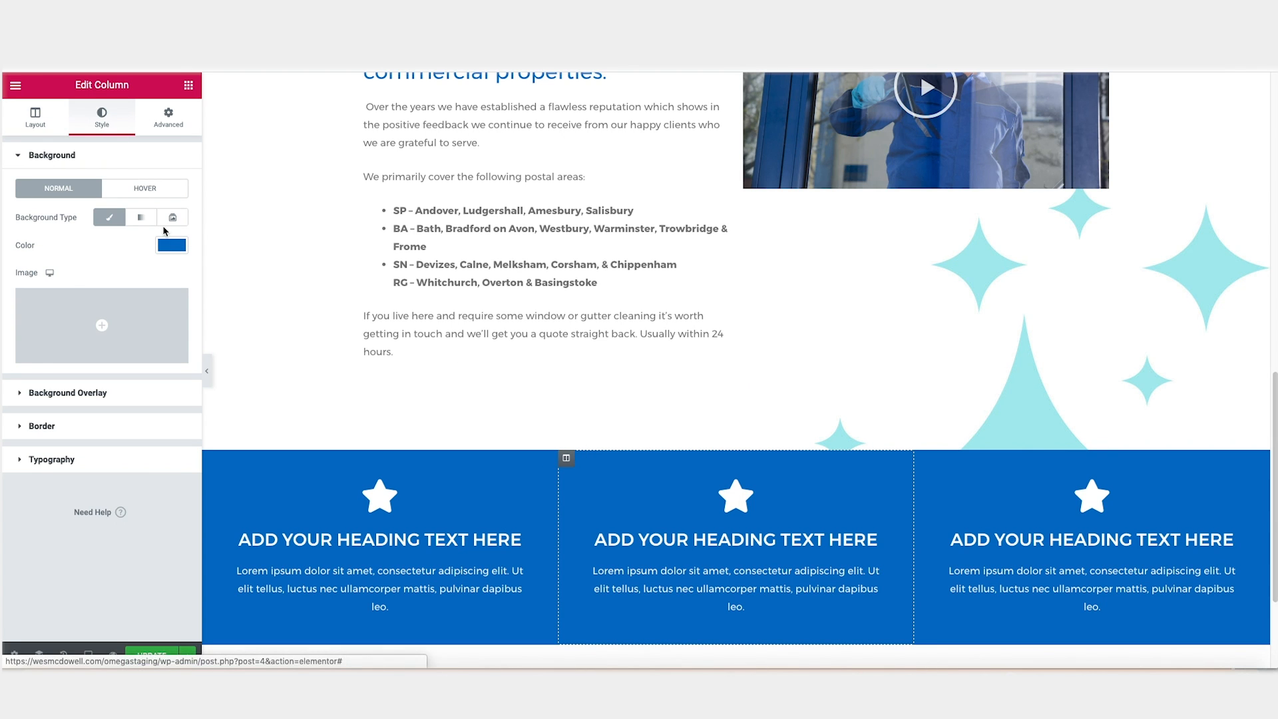
click(171, 246)
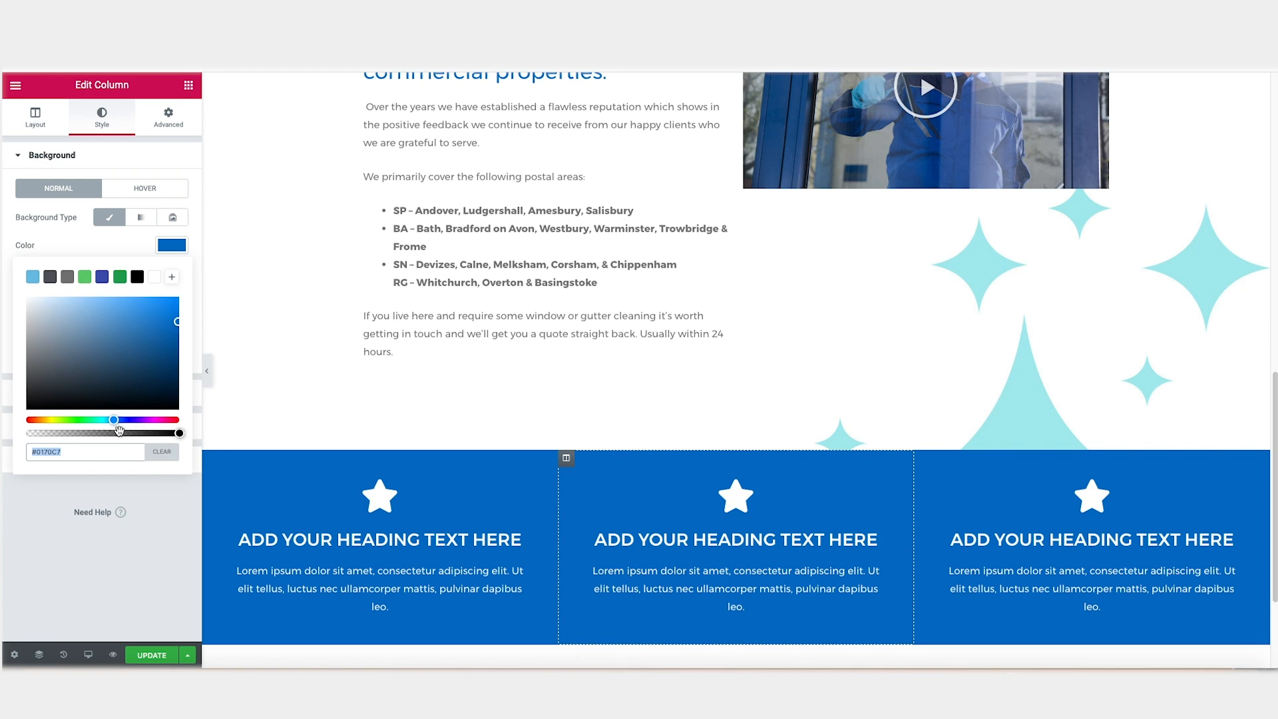
text(#43D1B8)
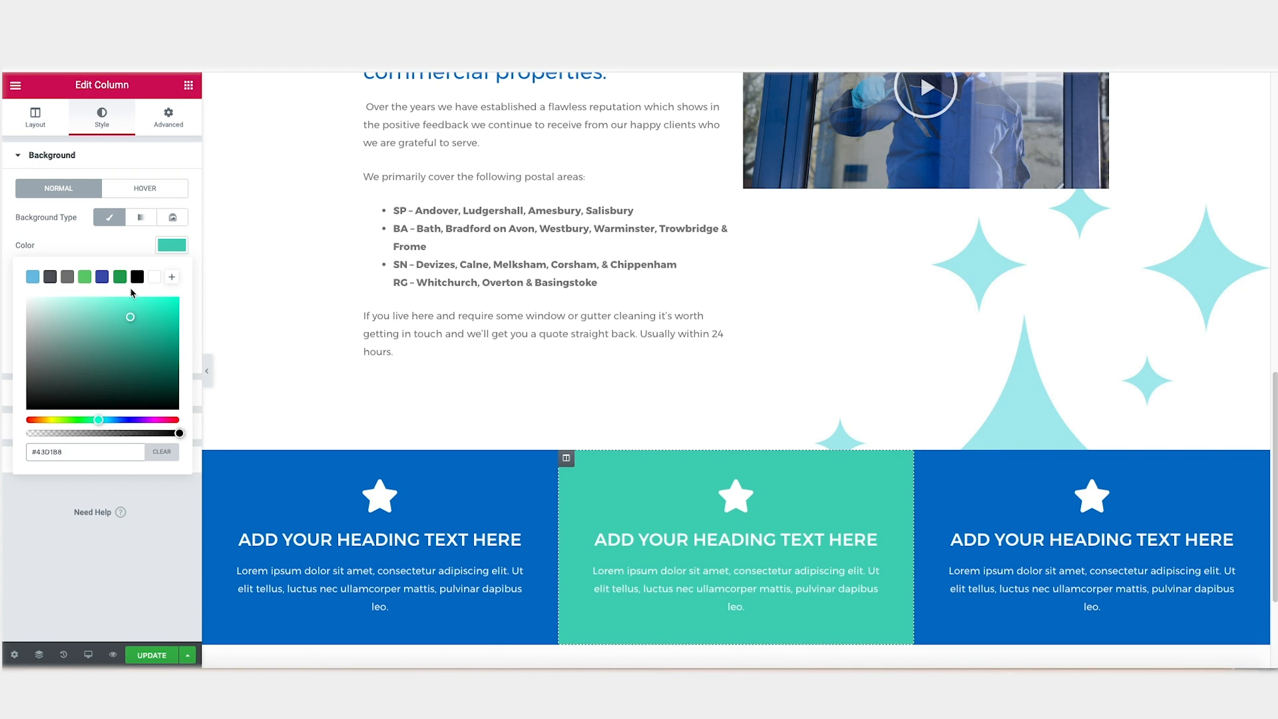
- Set the first column's heading to "Day Before Notifications" and replace its paragraph with the text about reminders sent the evening before each visit
scroll(452, 299, down, 3)
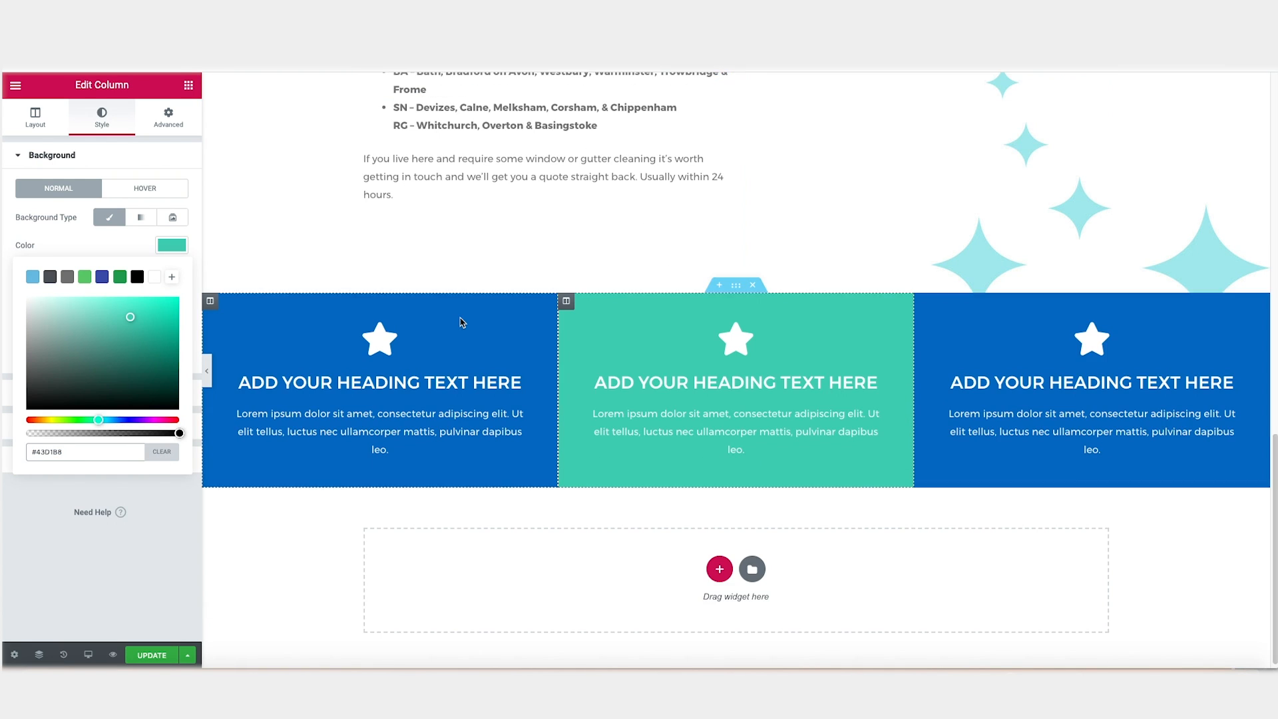
triple_click(439, 377)
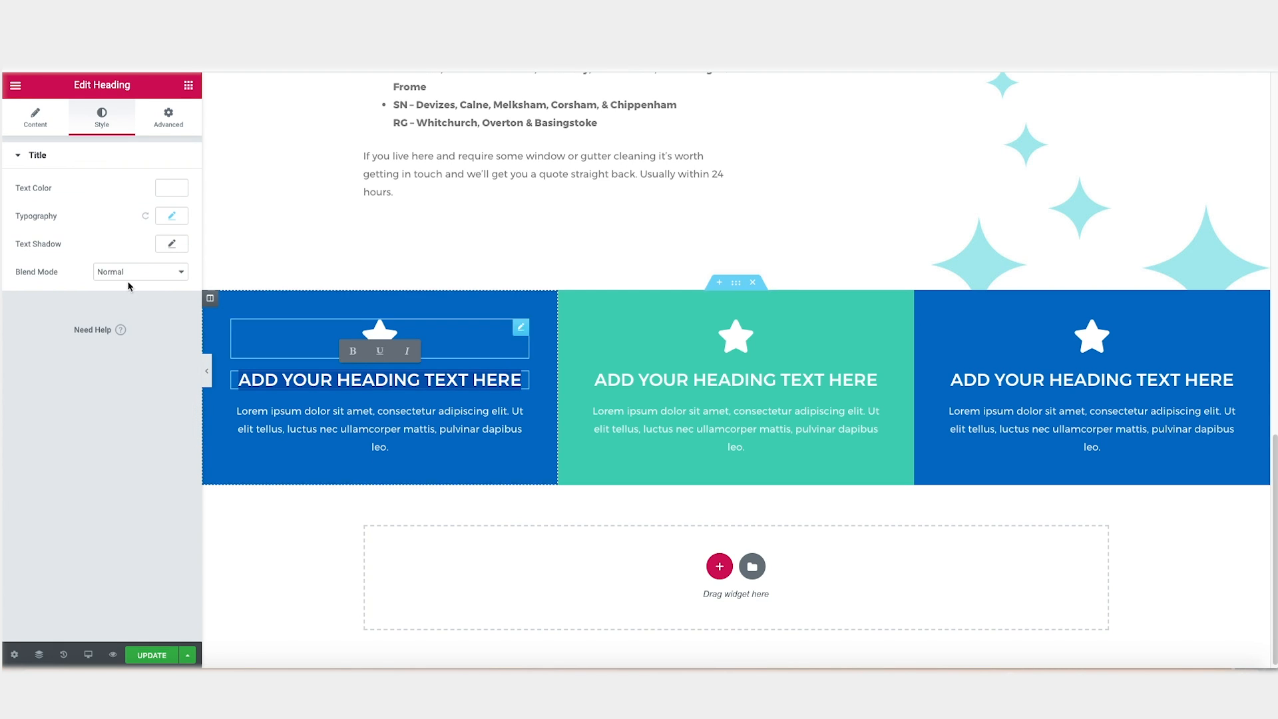
click(40, 119)
triple_click(75, 203)
text(Day Before Notifications)
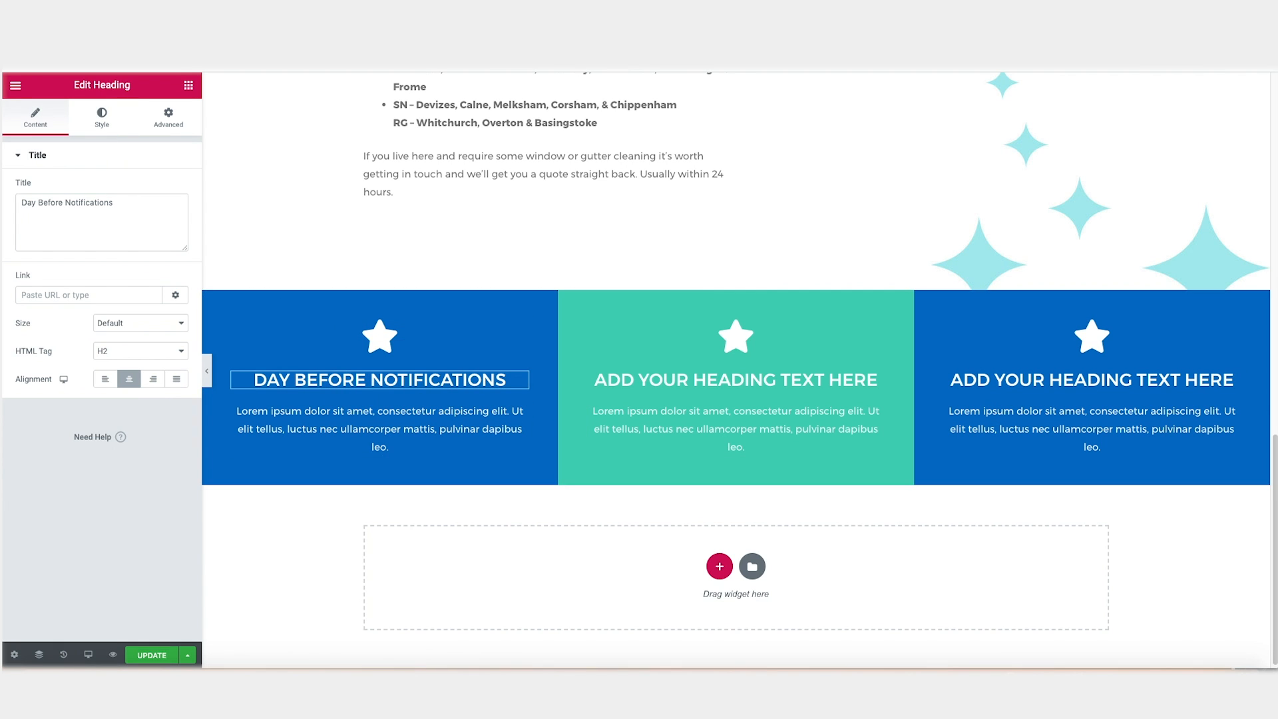
click(394, 421)
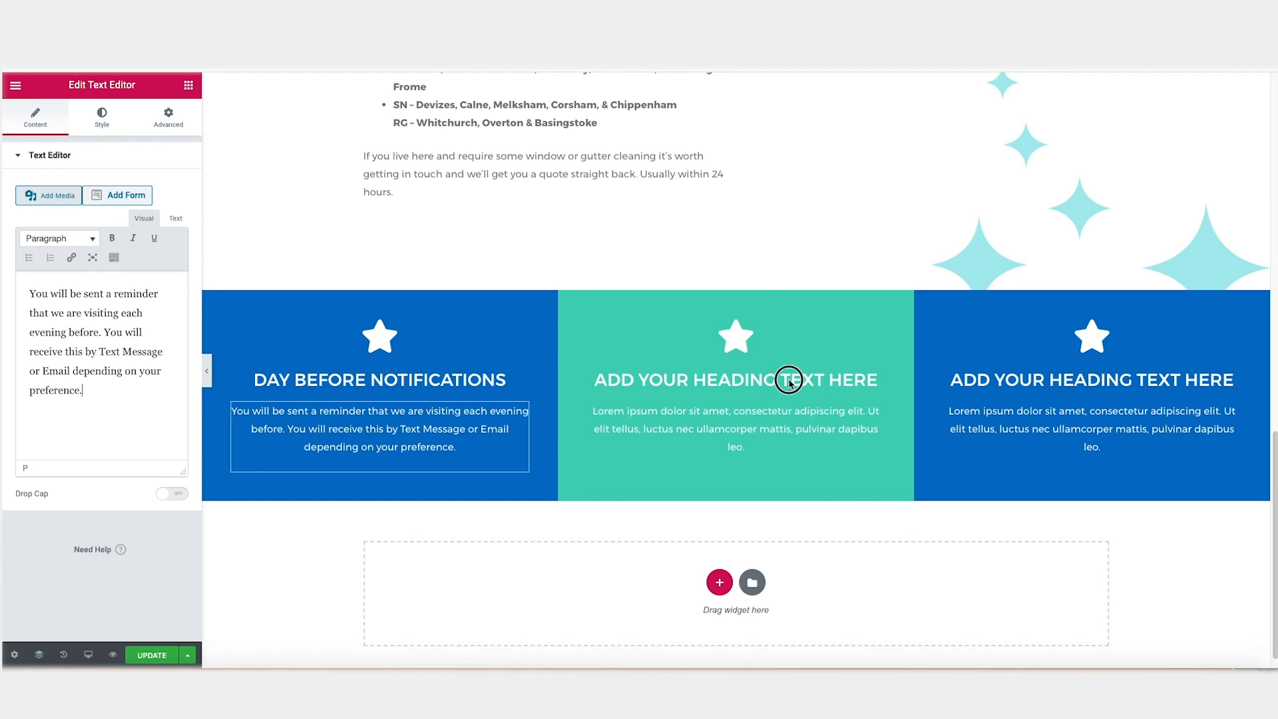
- Set the middle heading to "Your glass, frames, sills and doors cleaned every visit" and replace its paragraph with the text about cleaning windows and doors
click(797, 388)
triple_click(68, 203)
text(YOUR GLASS, FRAMES, SILLS AND DOORS CLEANED EVERY VISIT)
click(687, 436)
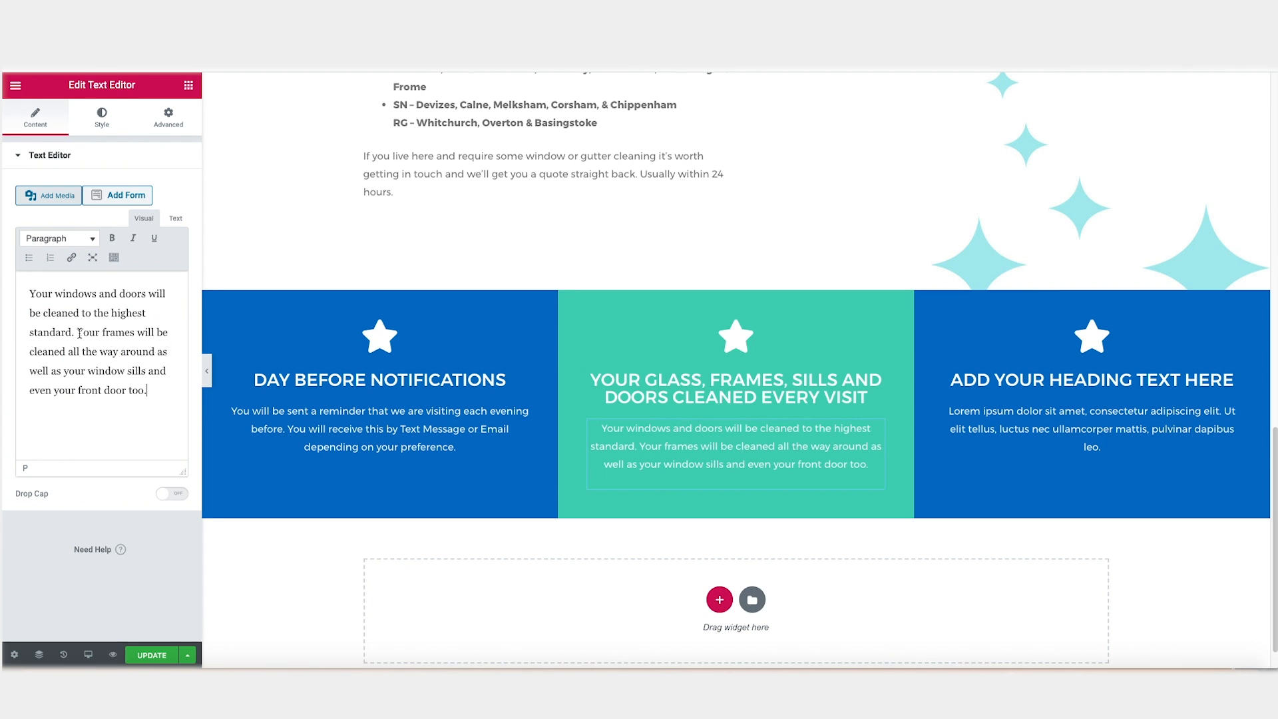
- Set the third column's heading to "Online Payments"
click(1132, 380)
triple_click(68, 203)
text(Online Payments)
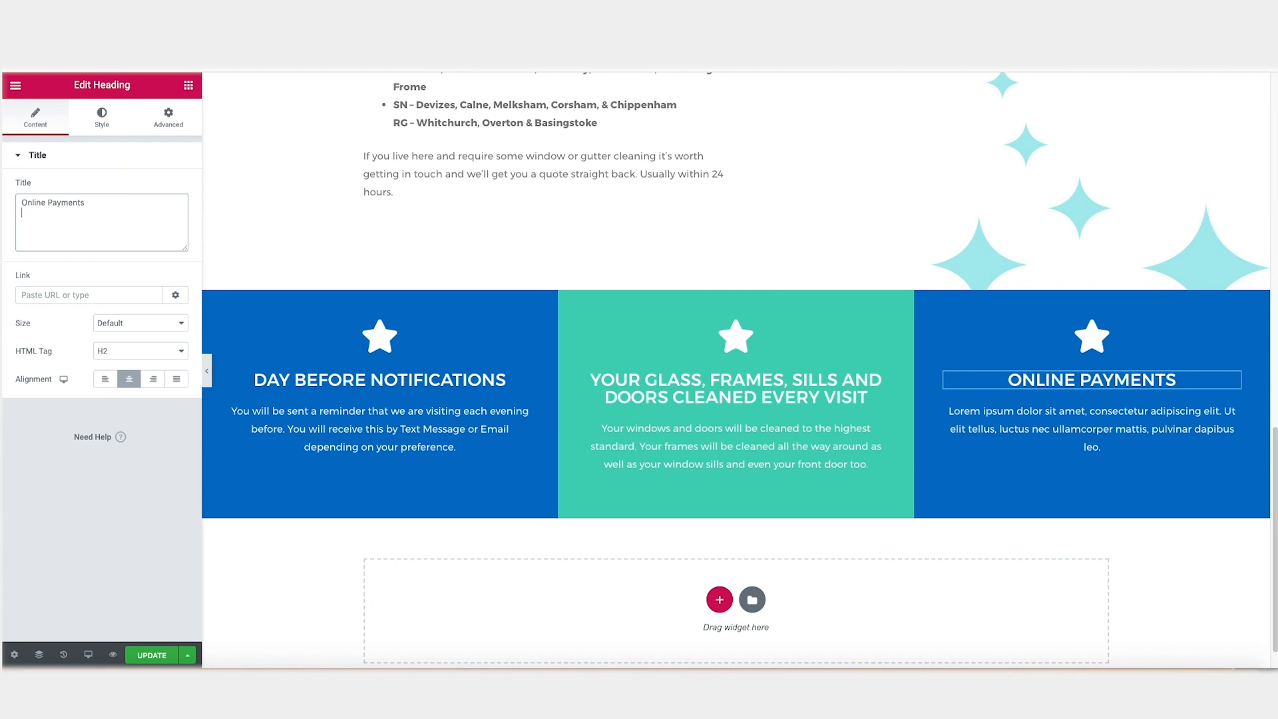
- Replace the third column's paragraph with the text about paying easily online at your convenience within 7 calendar days
click(1165, 406)
triple_click(88, 339)
text(We make it super easy for you to pay online. We leave a leaflet to let you know when we cleaned your windows. You can make the payment at your convenience within 7 calendar days.)
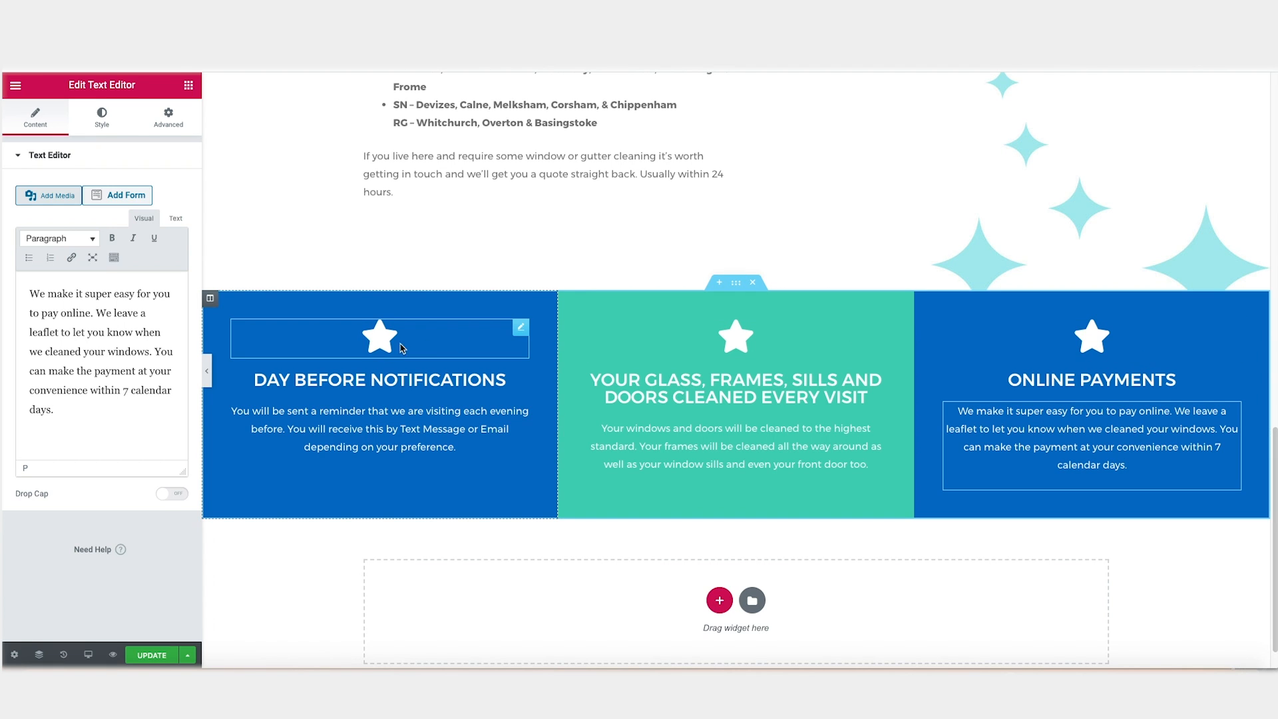
- Replace the star above "Day Before Notifications" with the outlined calendar check icon from the icon library
click(377, 342)
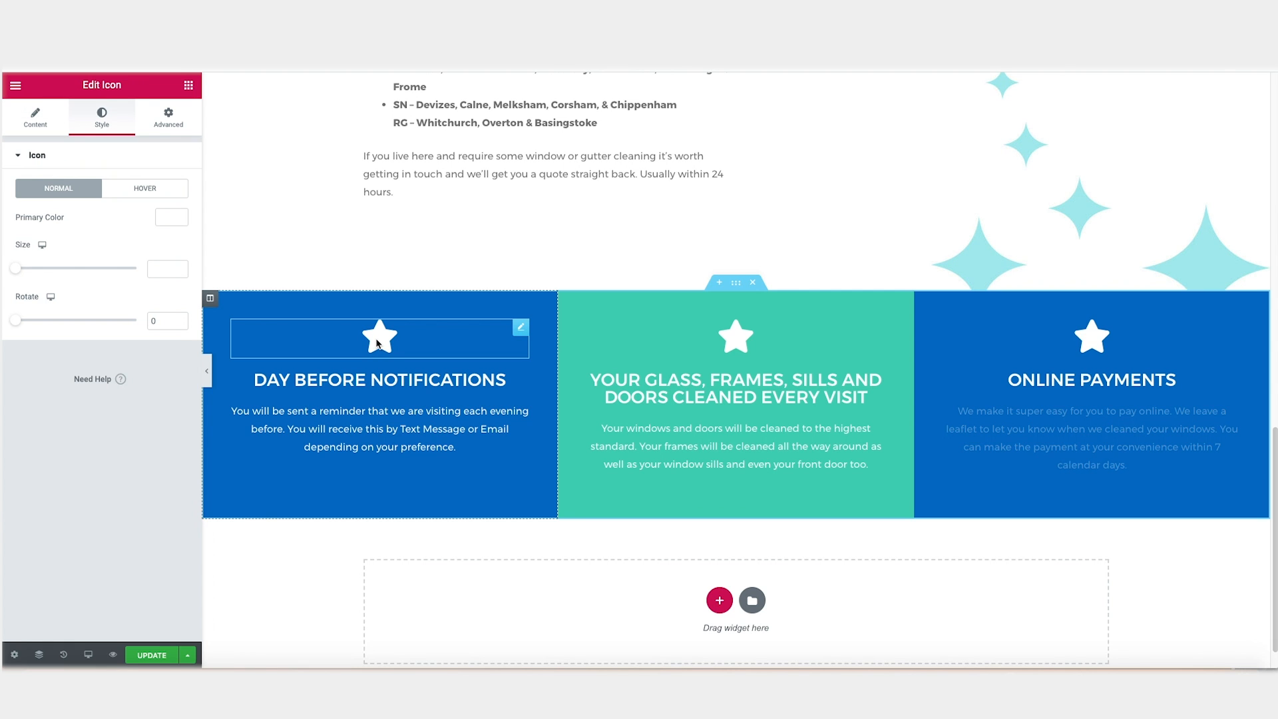
click(44, 125)
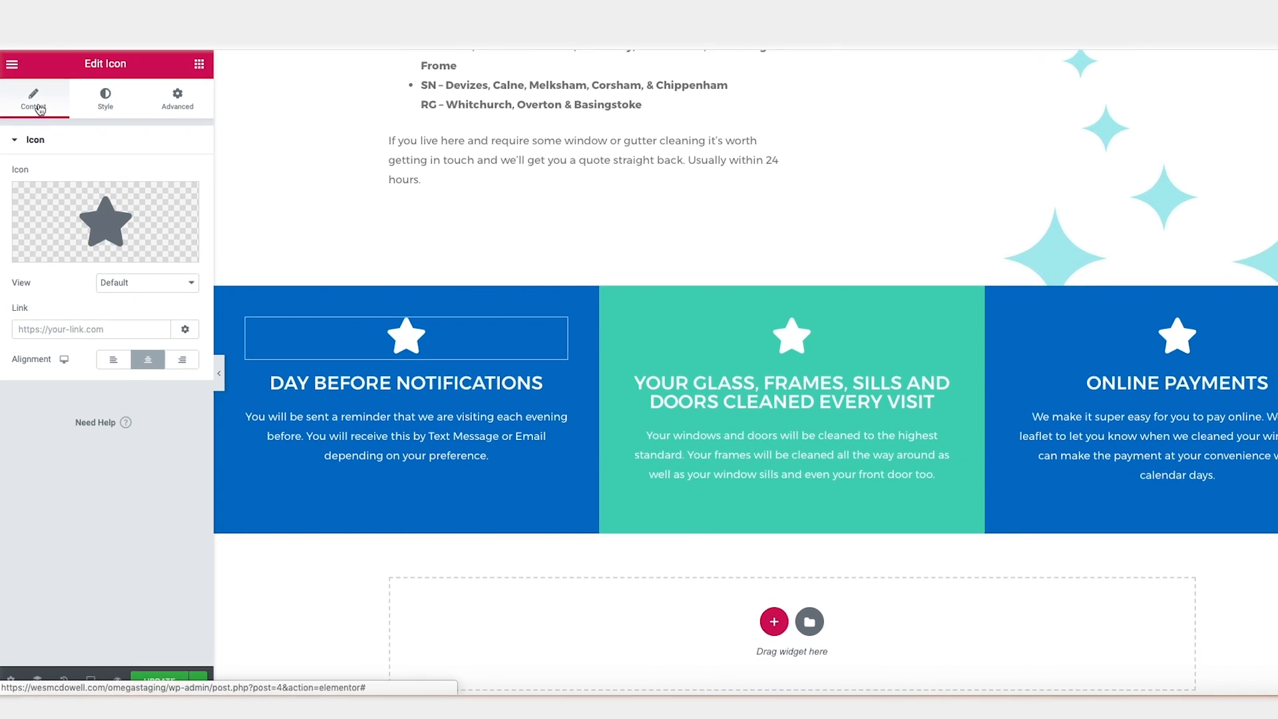
mouse_move(123, 251)
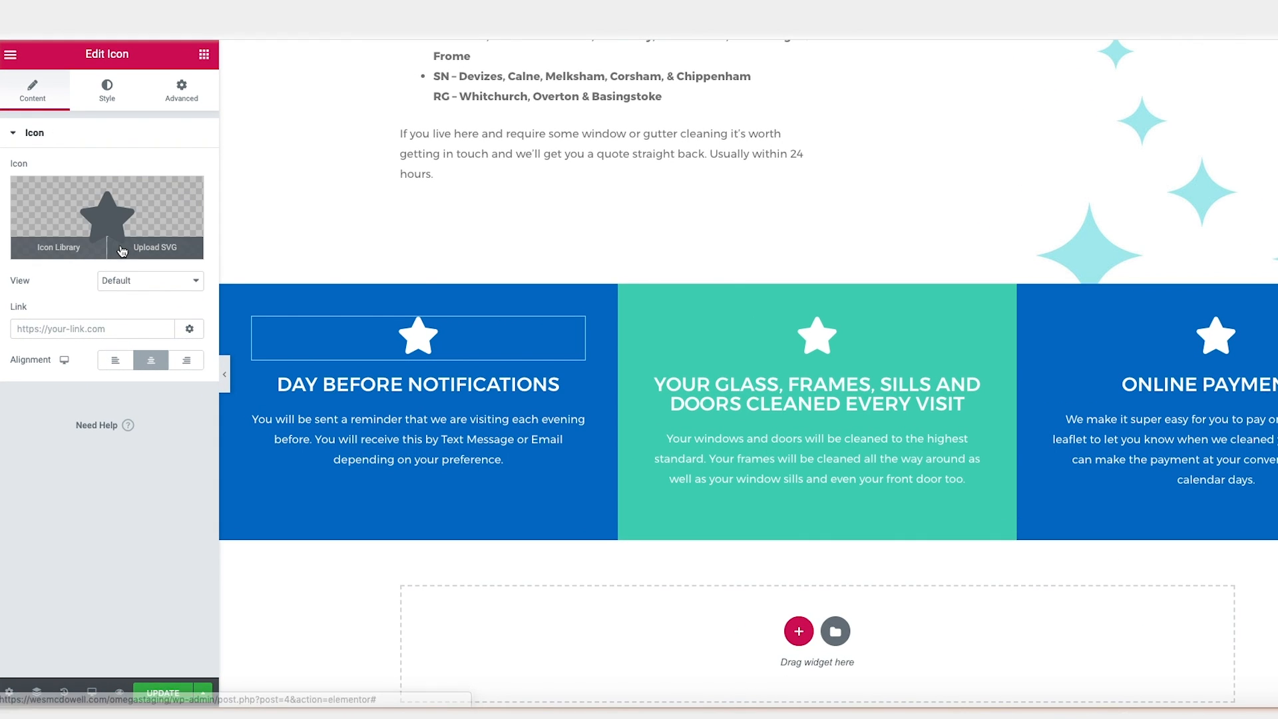
click(63, 252)
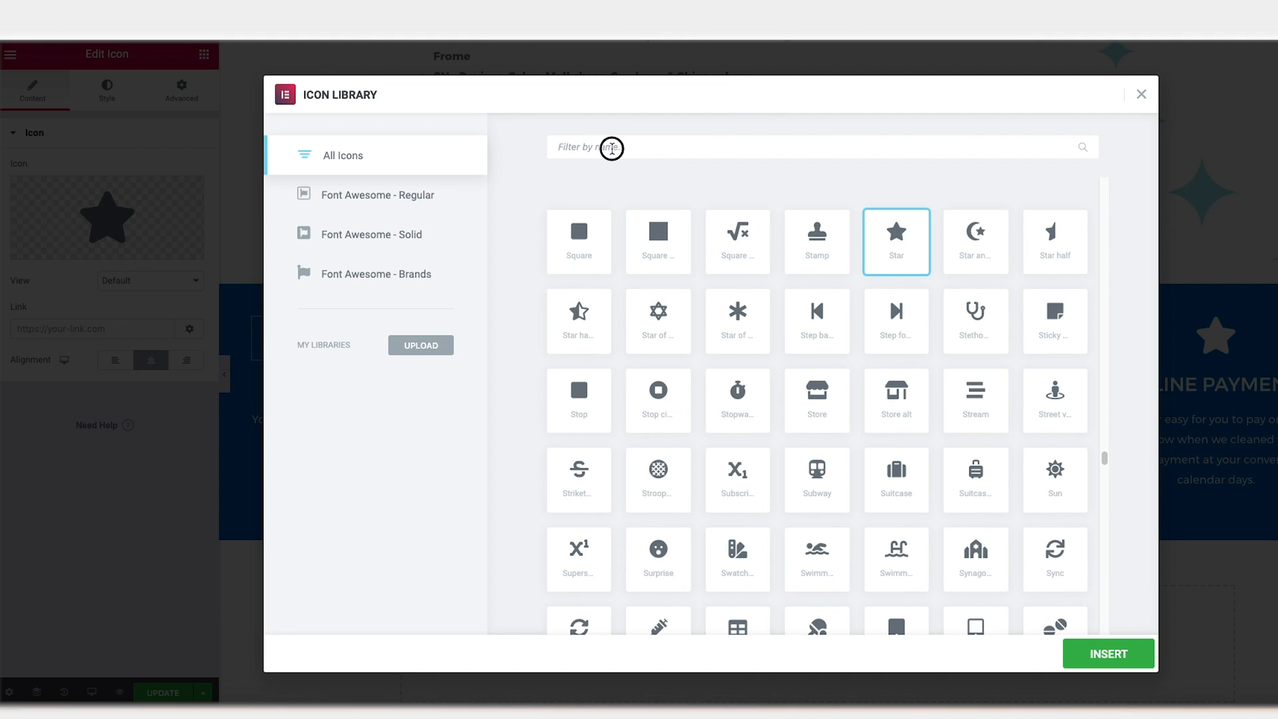
text(cale)
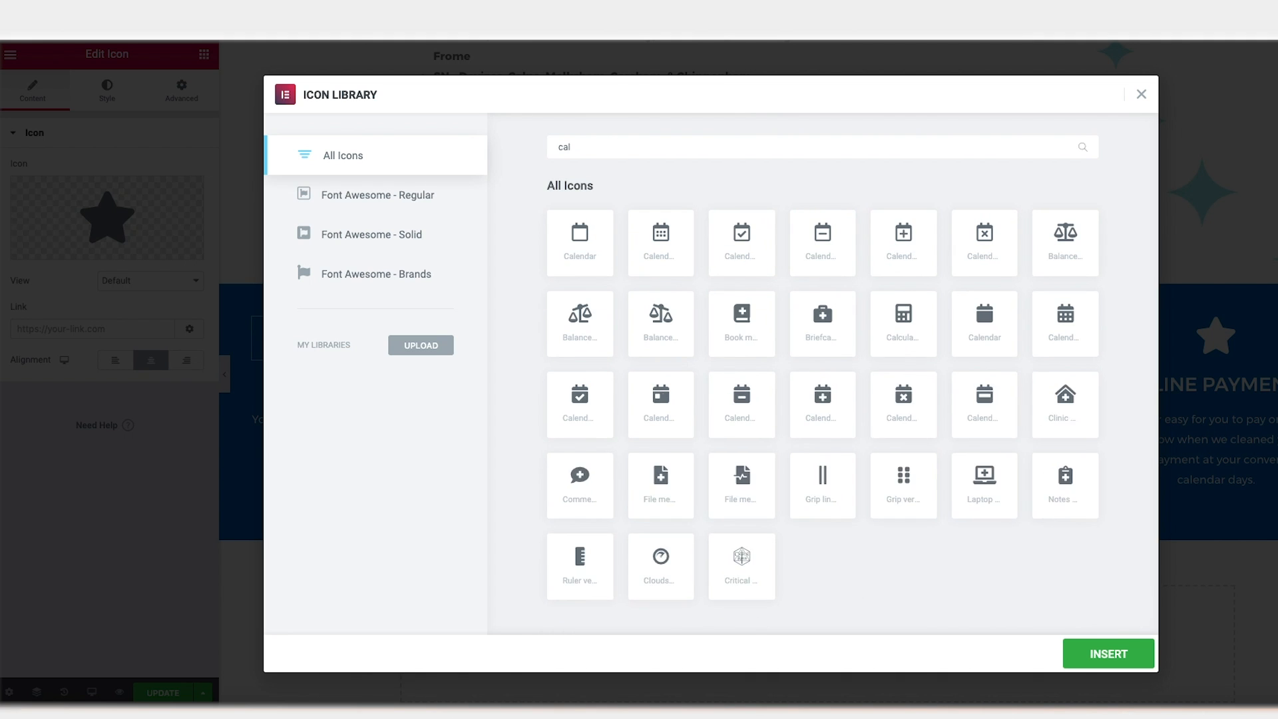
click(738, 239)
click(1120, 655)
- Replace the middle column's star with the outlined gem icon from the icon library
click(818, 336)
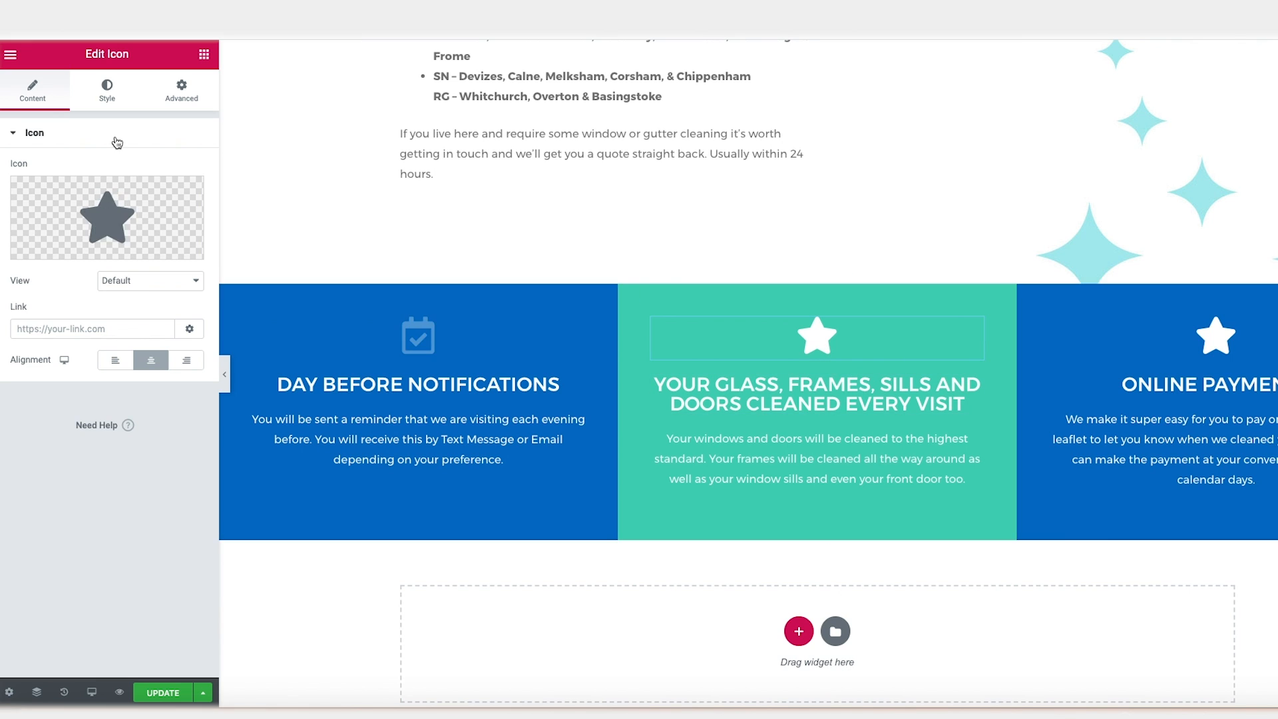
click(63, 249)
text(gem)
click(587, 238)
click(1109, 654)
- Replace the star above "Online Payments" with the outlined credit card icon from the icon library
click(1215, 336)
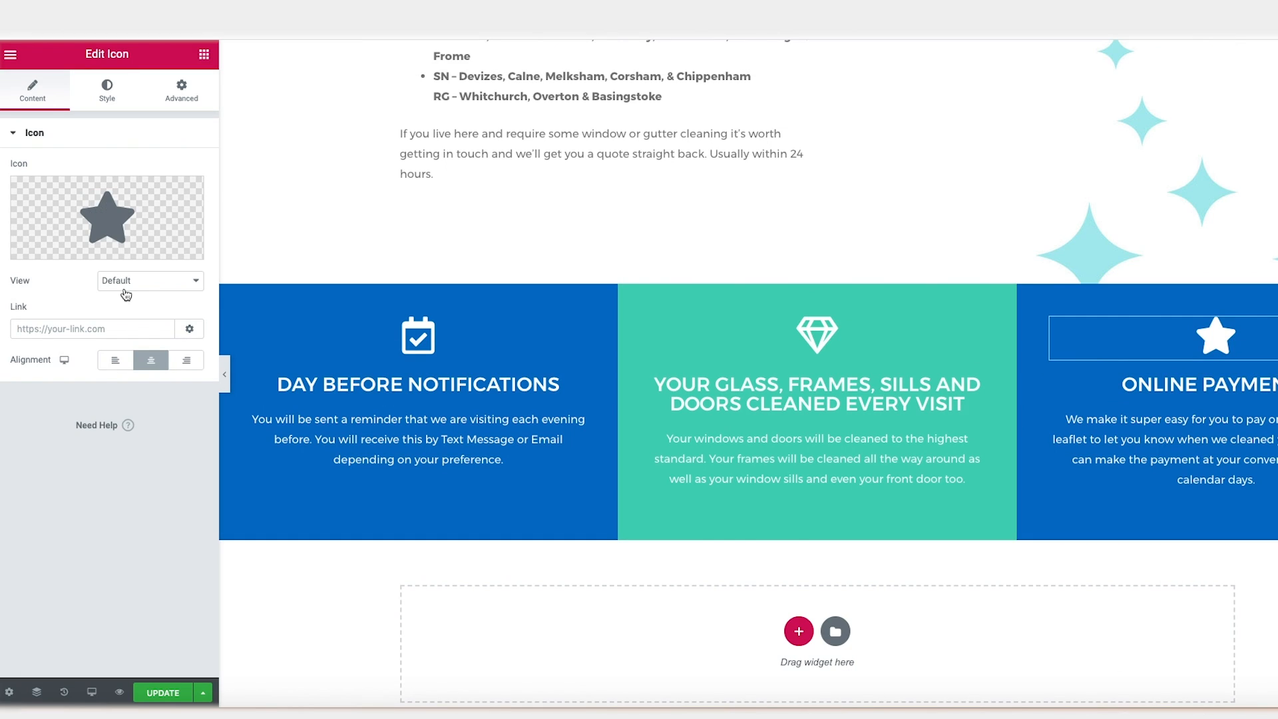
click(63, 249)
text(credit card)
click(581, 243)
click(1108, 655)
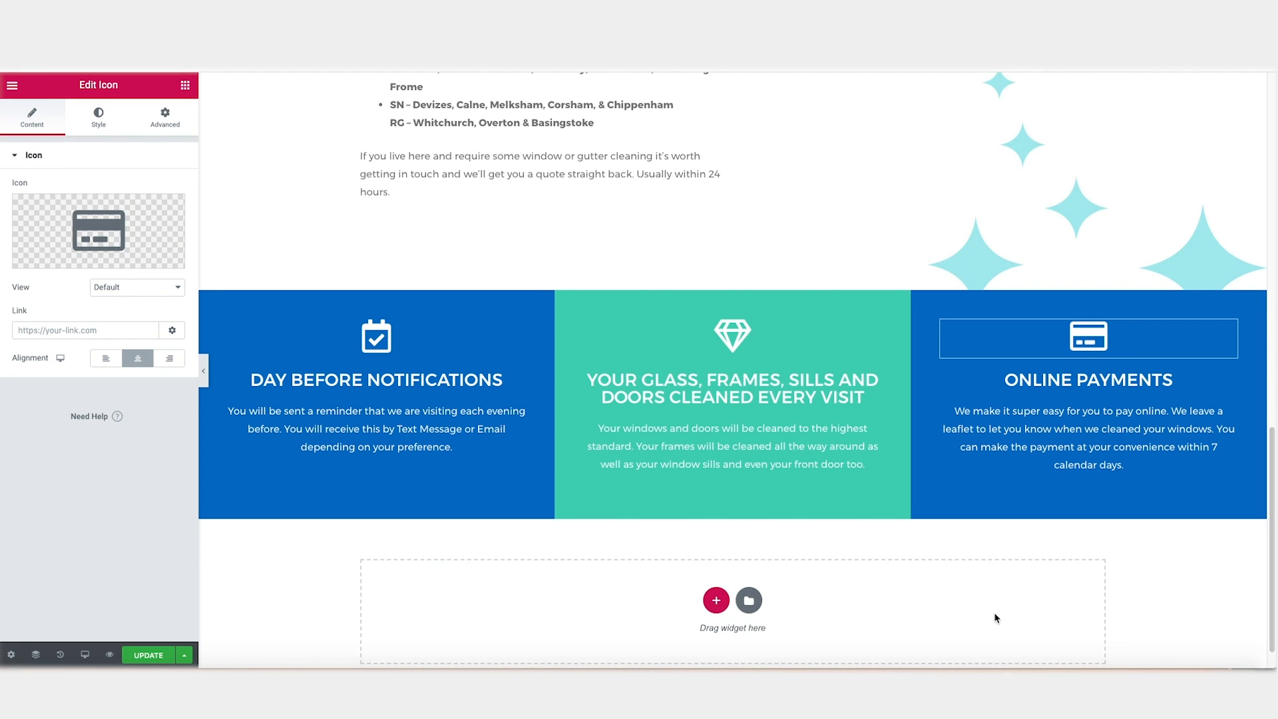
- Set the first column's calendar icon size to 72
click(378, 331)
click(97, 119)
click(14, 272)
drag(14, 271, 41, 277)
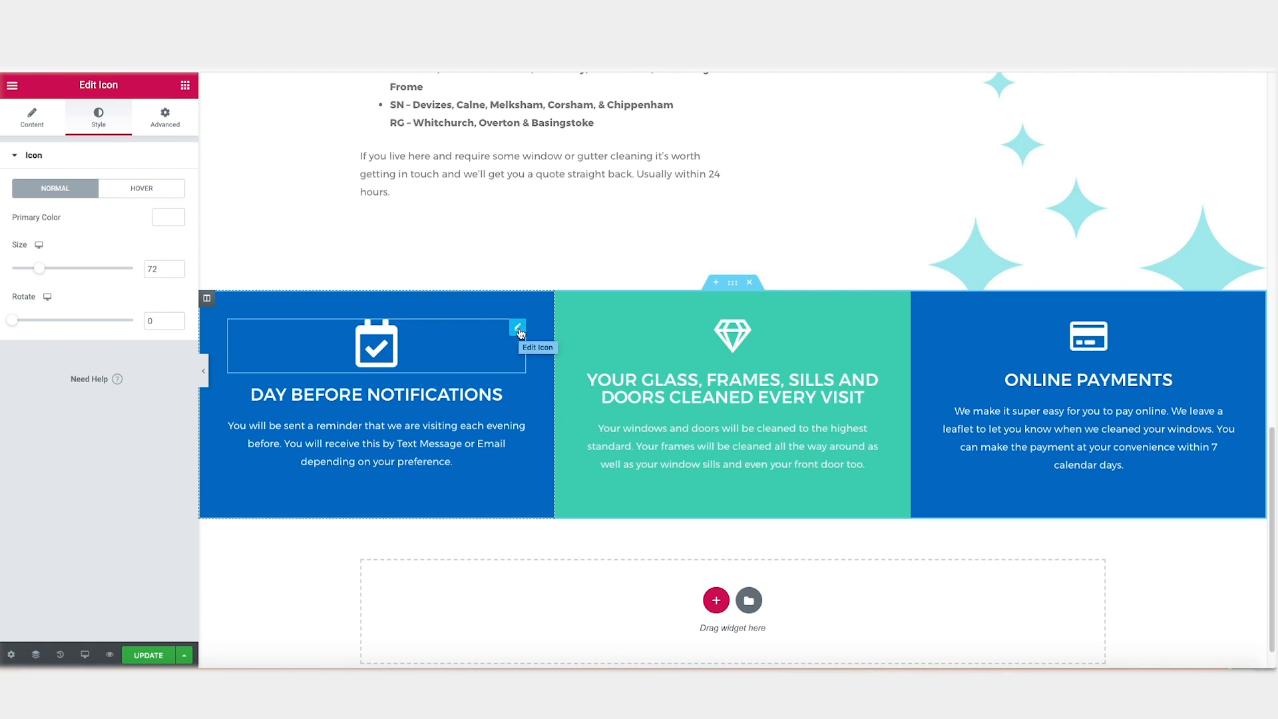
- Copy the calendar icon's style and apply it to the gem and credit card icons
right_click(520, 333)
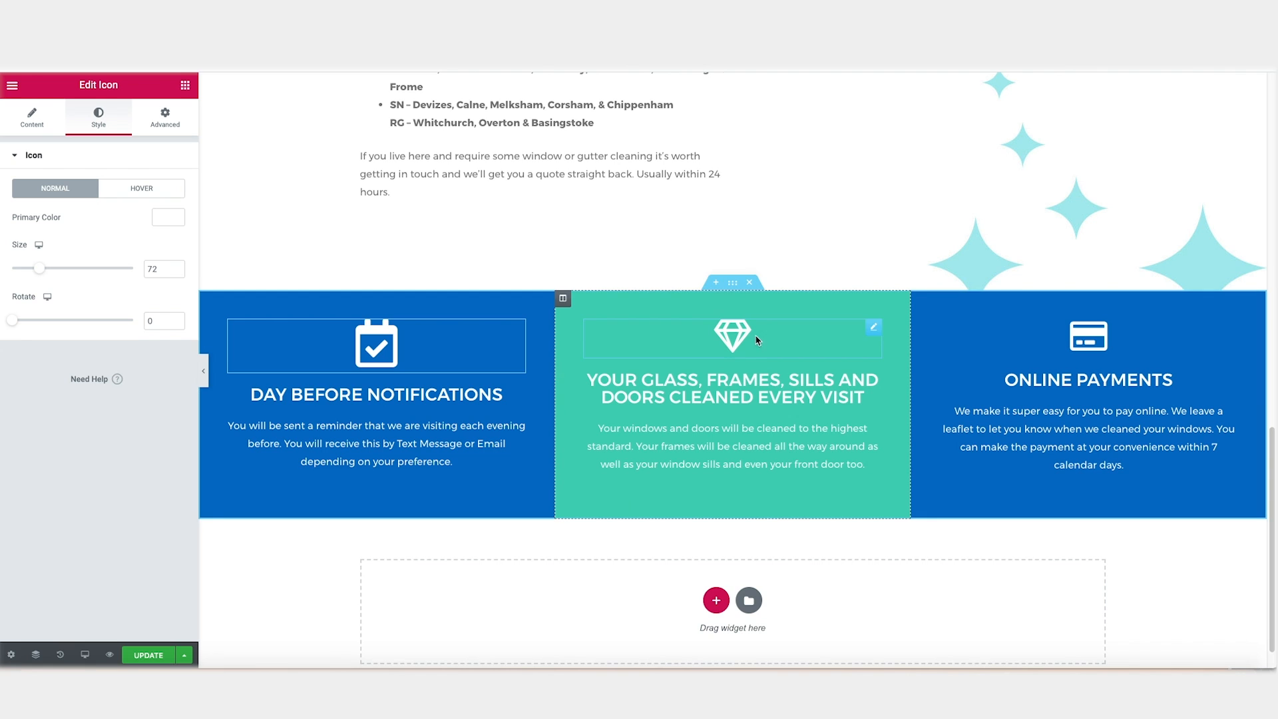
right_click(734, 336)
click(780, 422)
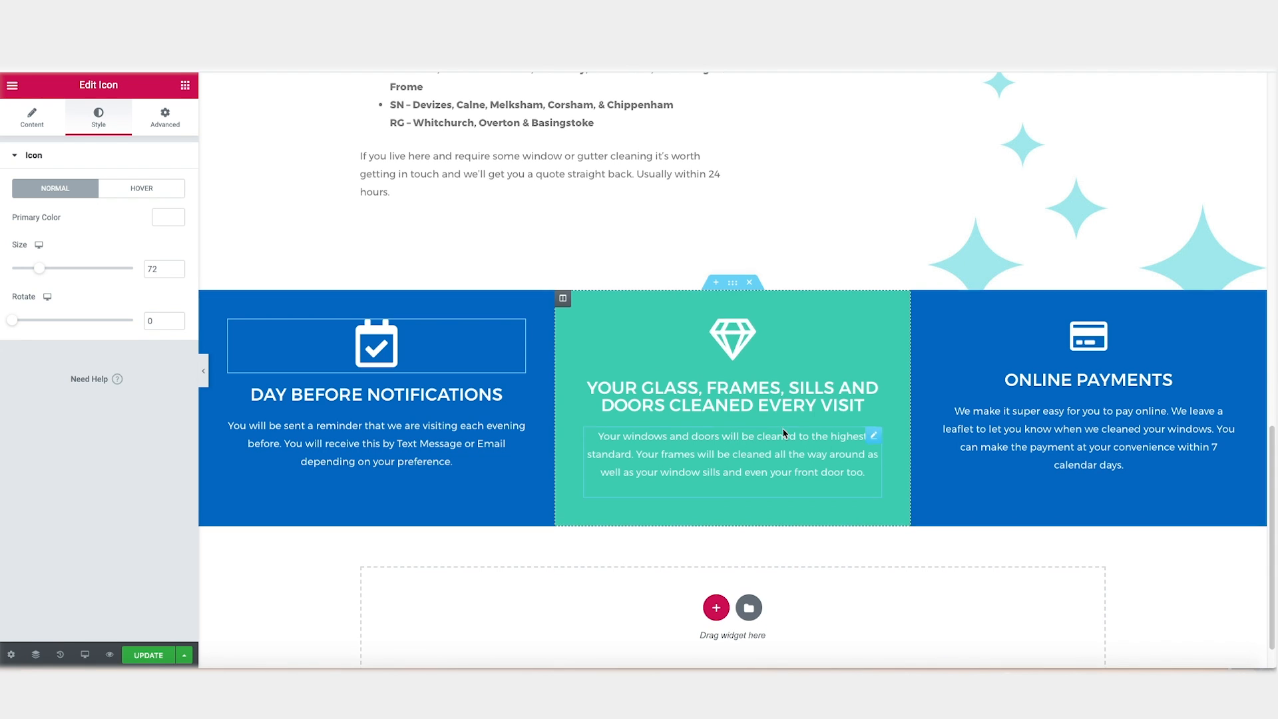
right_click(1074, 329)
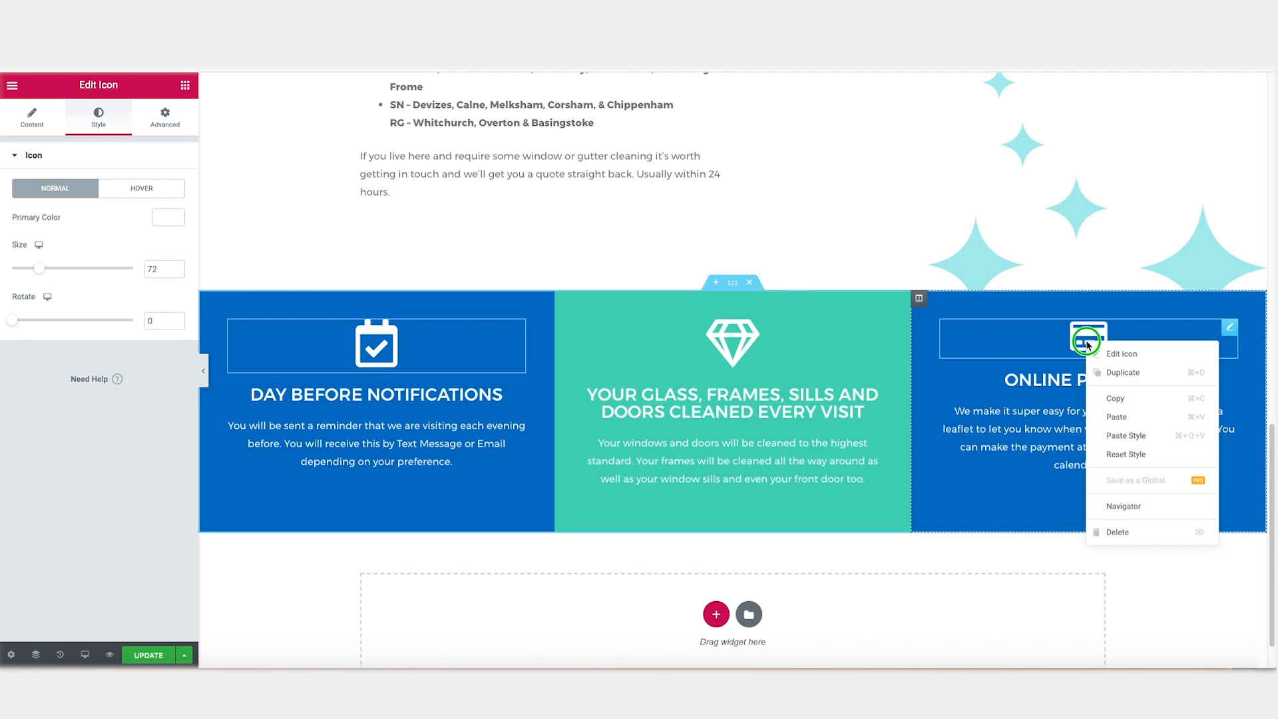
click(1124, 430)
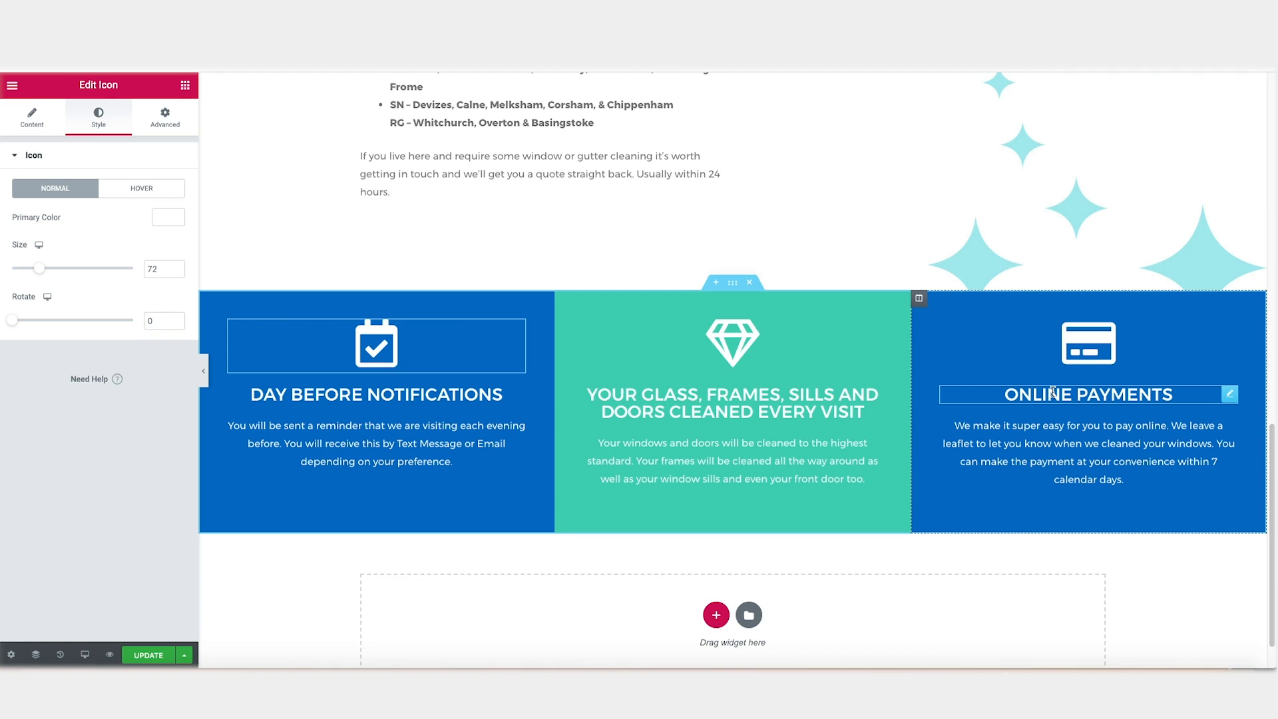
- Insert the white "Power best Service" block from the Features category below the three columns, connecting the site to the Template Library
scroll(1052, 392, down, 1)
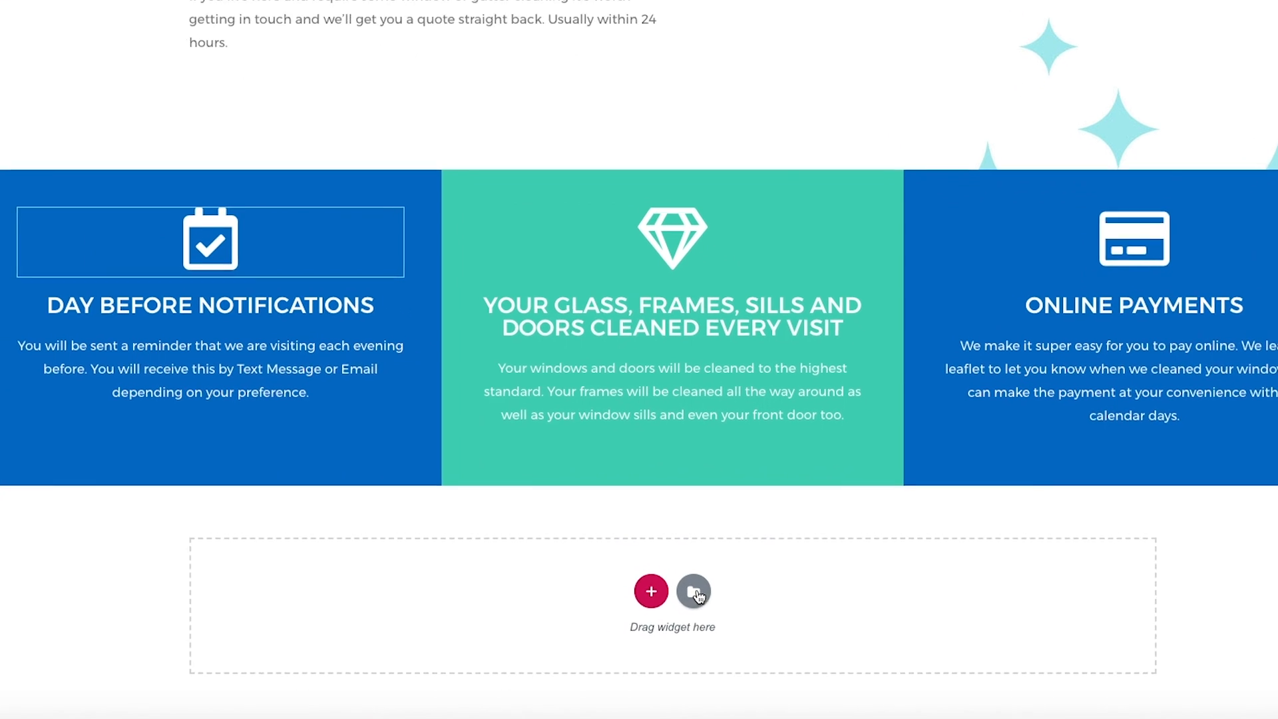
click(677, 607)
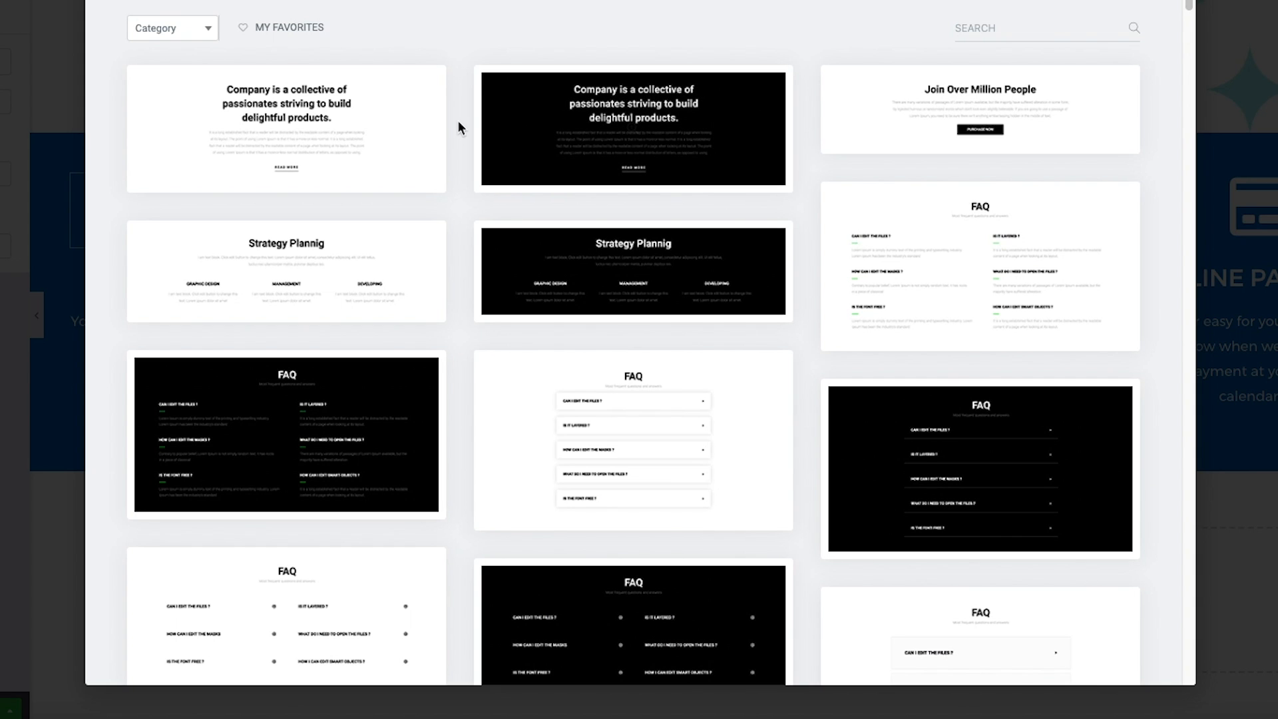
click(182, 33)
scroll(173, 210, down, 1)
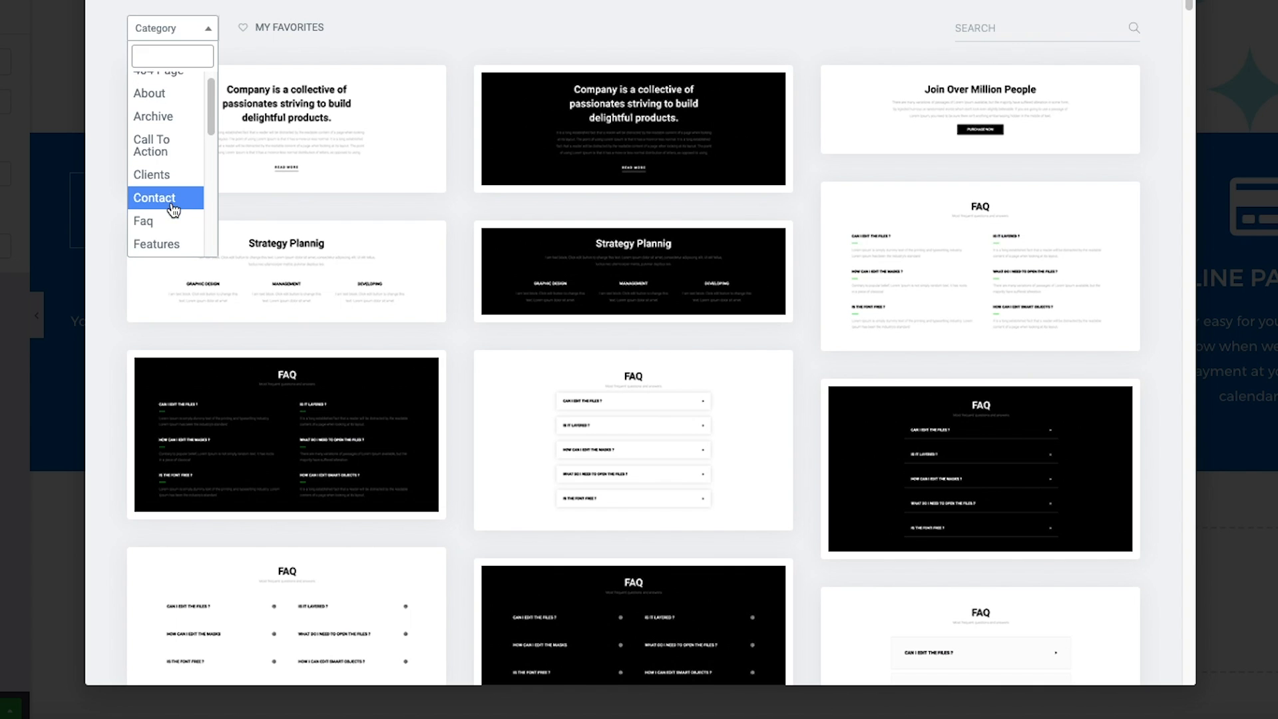
click(166, 243)
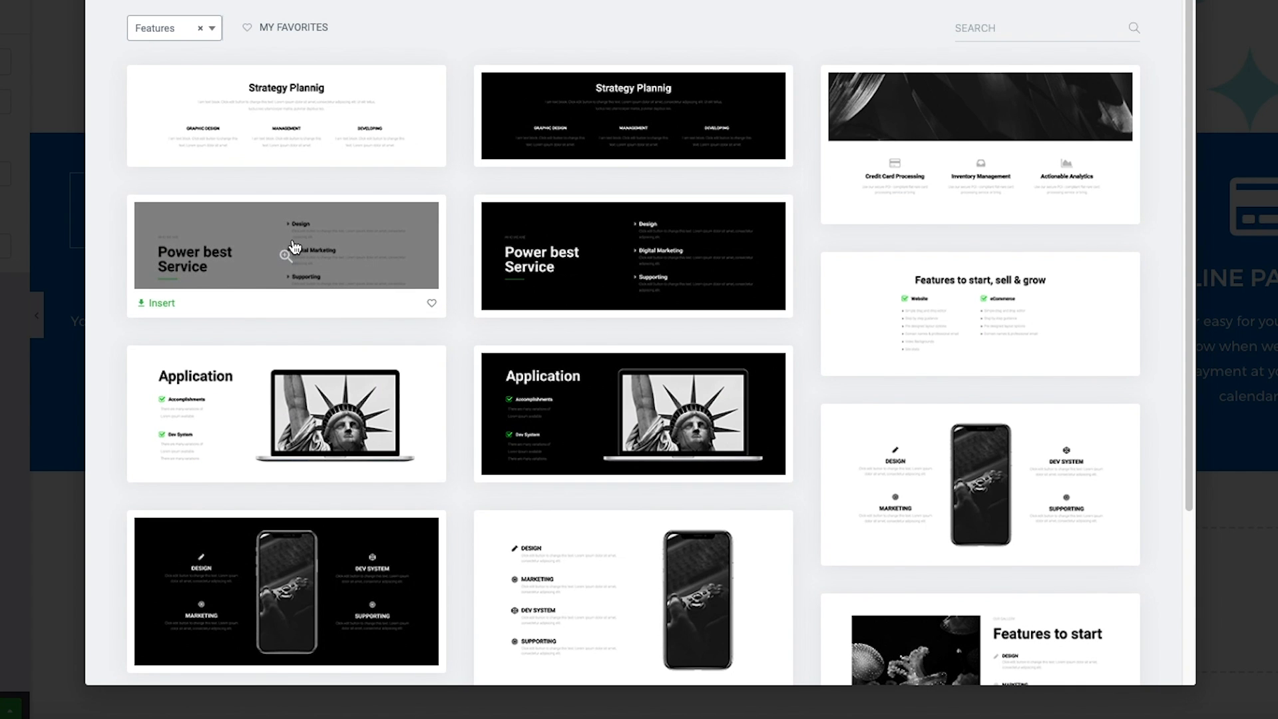
click(169, 303)
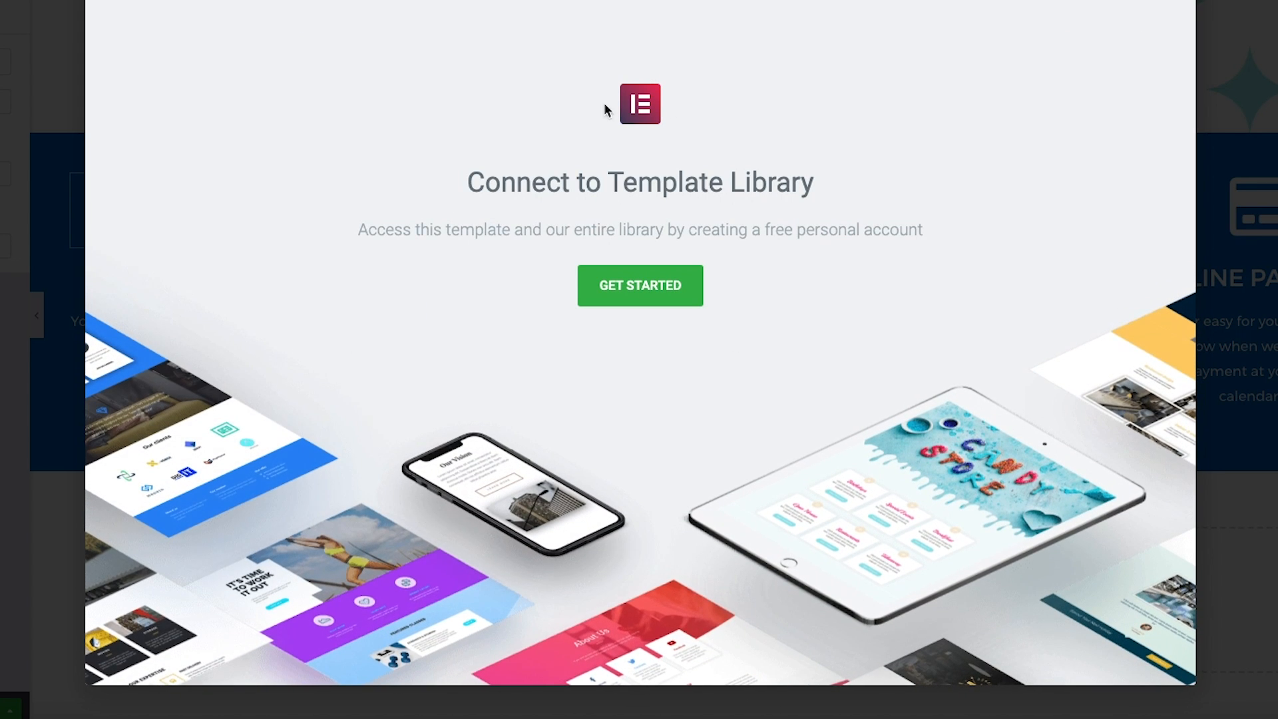
click(645, 285)
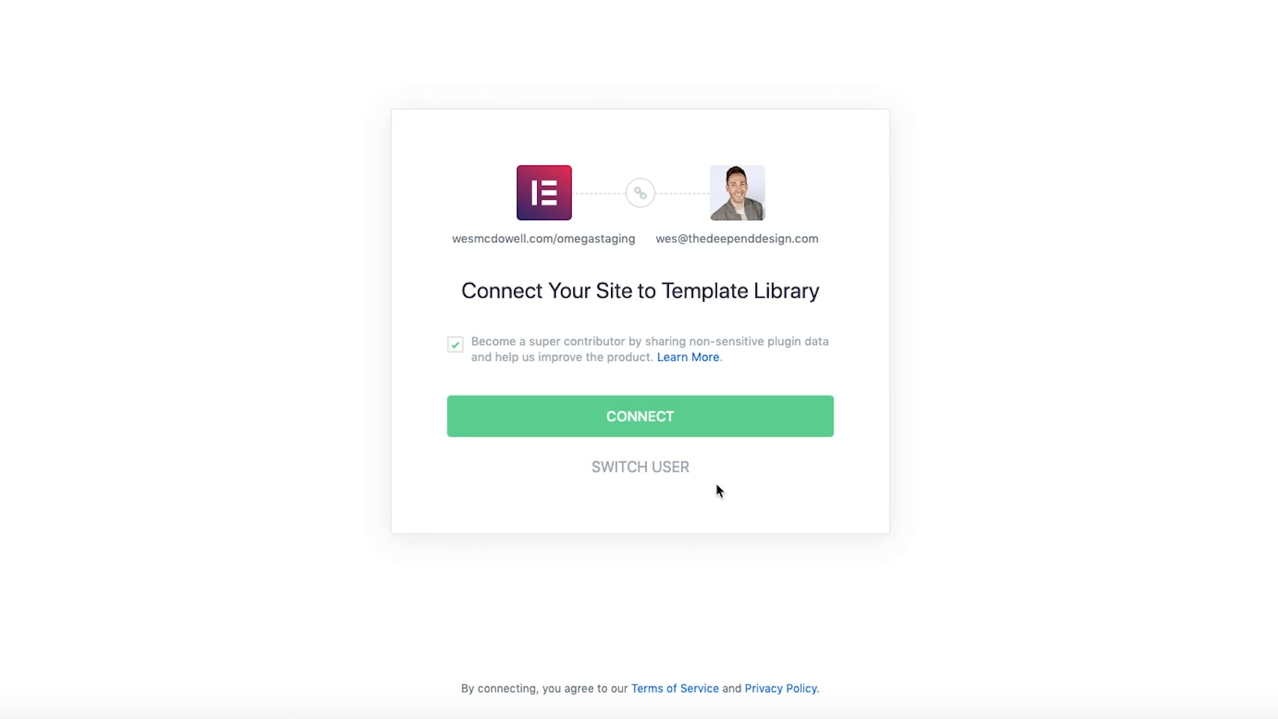
click(633, 413)
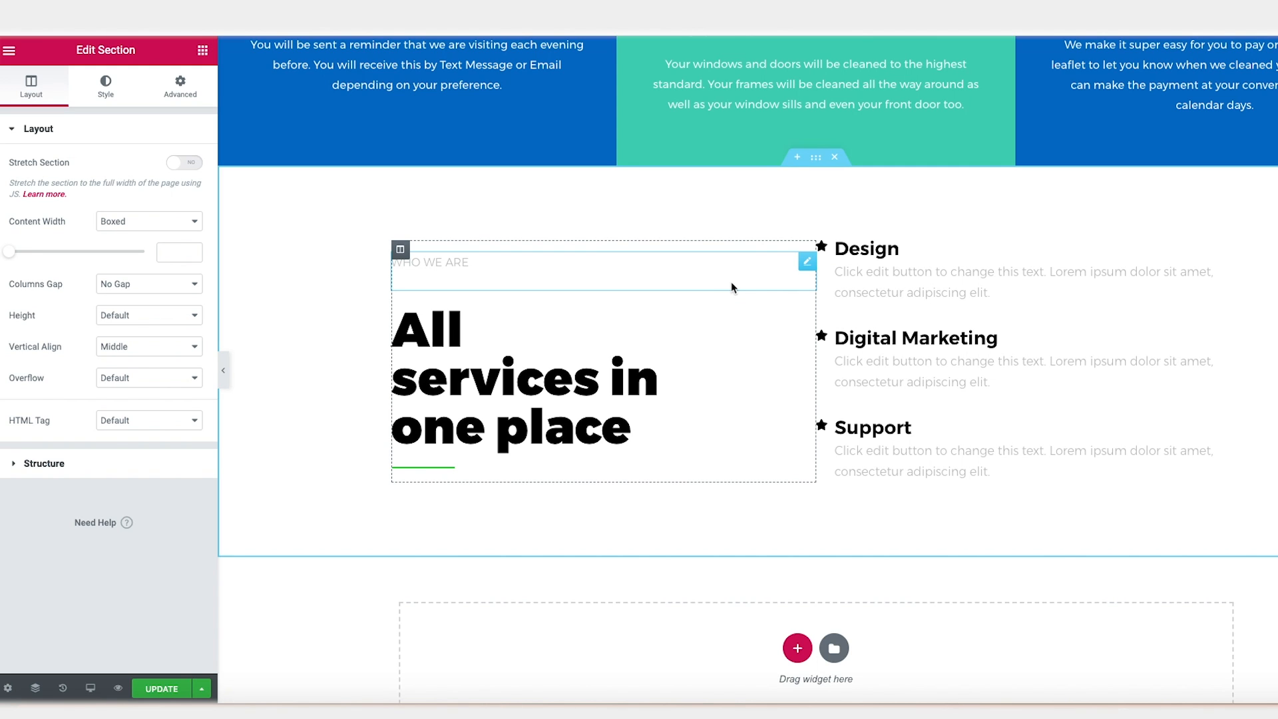
- Delete the "Who we are" text and the green divider, and change the new section's heading to "How it Works:"
click(818, 276)
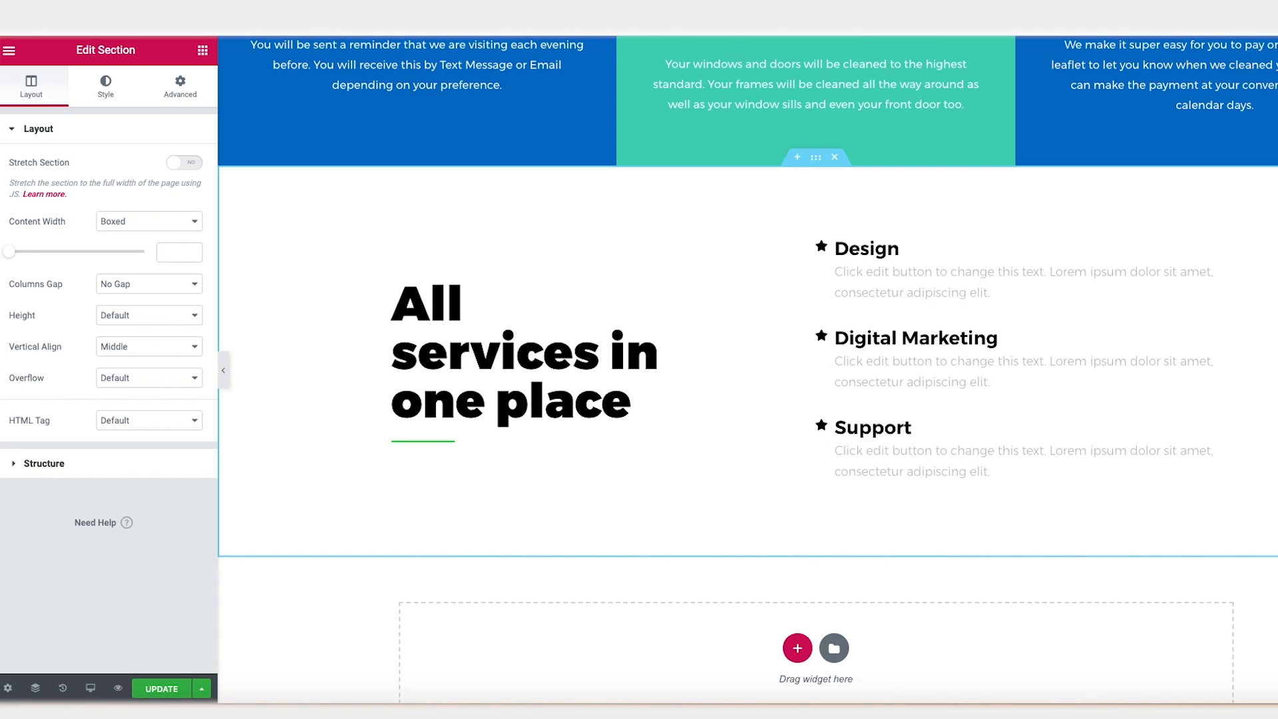
right_click(807, 424)
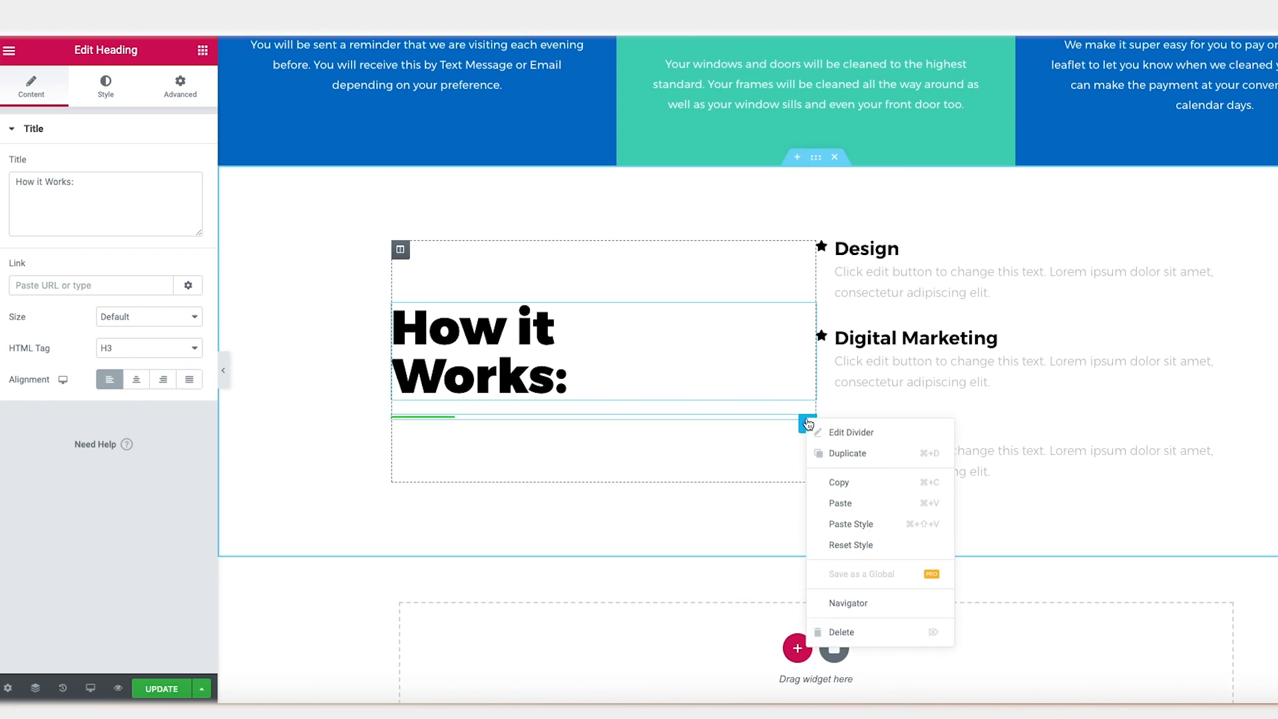
click(841, 631)
- Title the first icon box "1. Request Your Free Quote" and replace its description with the text about £17-19 regular window cleaning
click(863, 256)
double_click(71, 322)
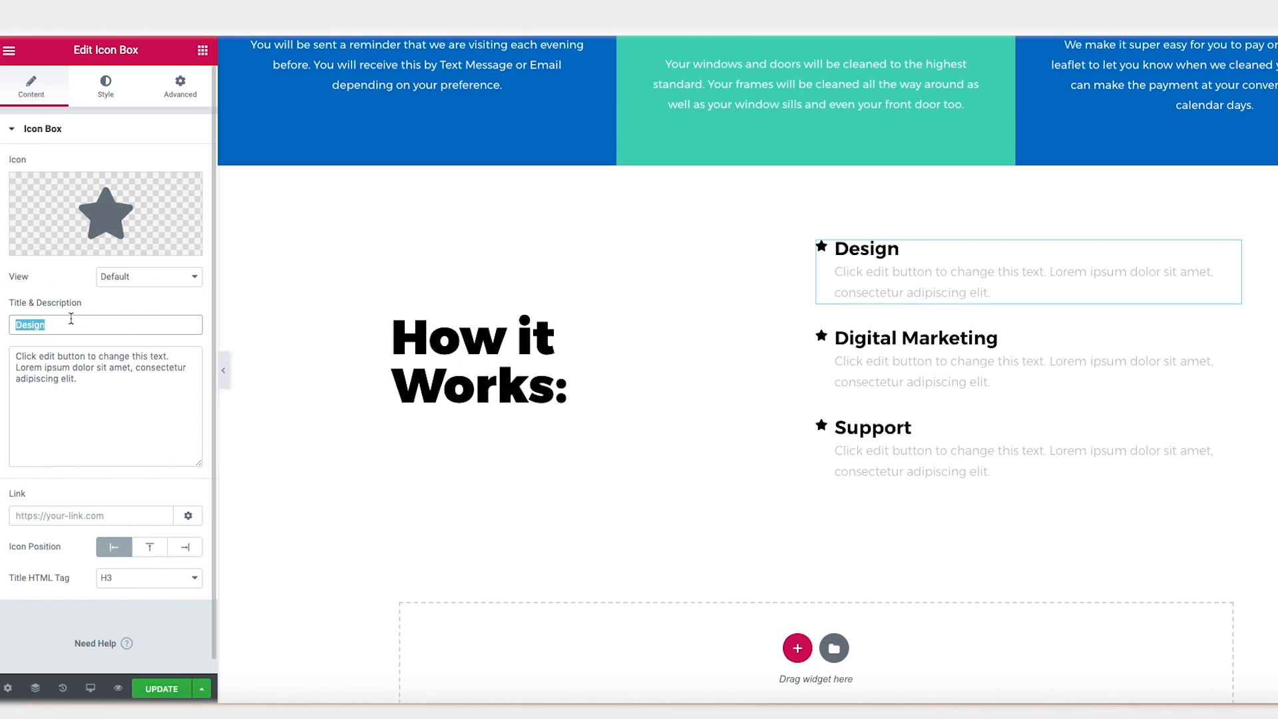
text(1. Request Your Free Quote)
triple_click(48, 385)
text(Your average sized home costs around £17-19 for regular window cleaning. Get your quote quickly and easily by clicking the button below.)
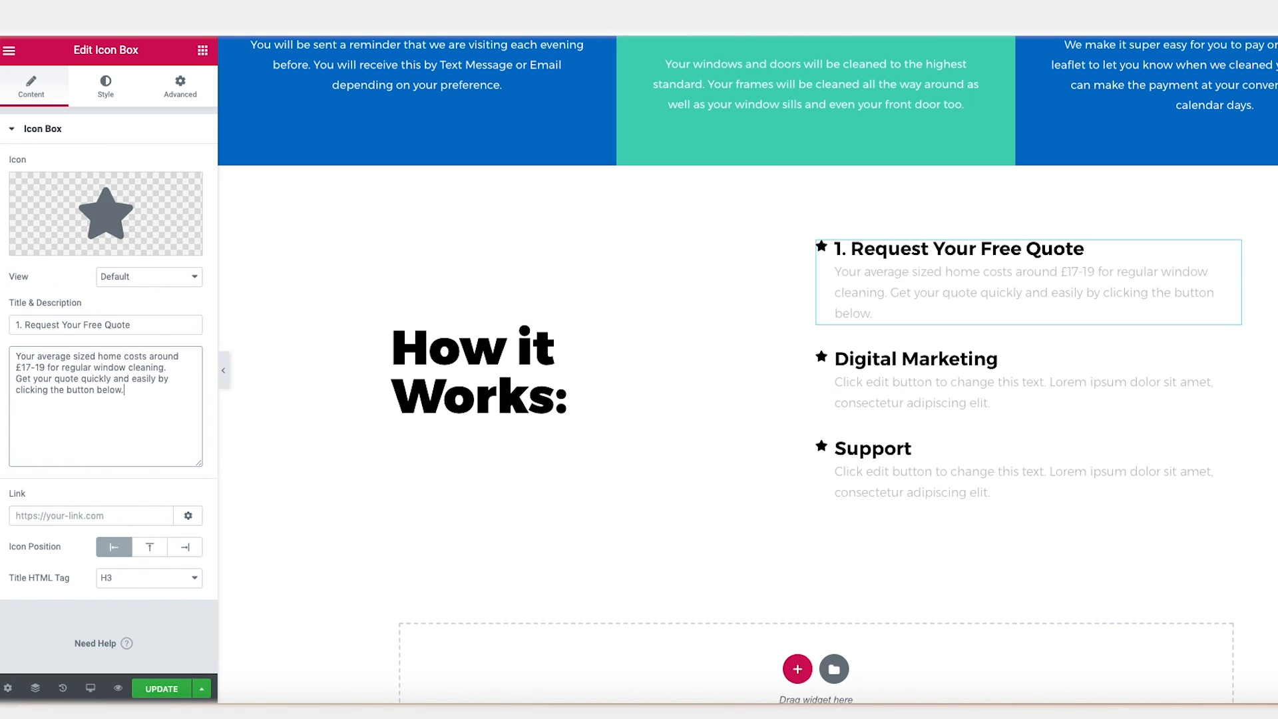
- Title the second icon box "2. Choose Your Visit Cycle" and replace its description with the text about cleaning every 6 or 9 weeks
click(916, 359)
double_click(71, 324)
text(2. Choose Your Visit Cycle)
triple_click(100, 373)
text(Let us know how often we will be cleaning your home. Window cleaning is available every 6 or 9 weeks.)
- Title the third icon box "3. We Clean Your Windows" and replace its description with the text about cleaning regularly like clockwork
click(873, 448)
double_click(72, 324)
text(3. We Clean Your Windows)
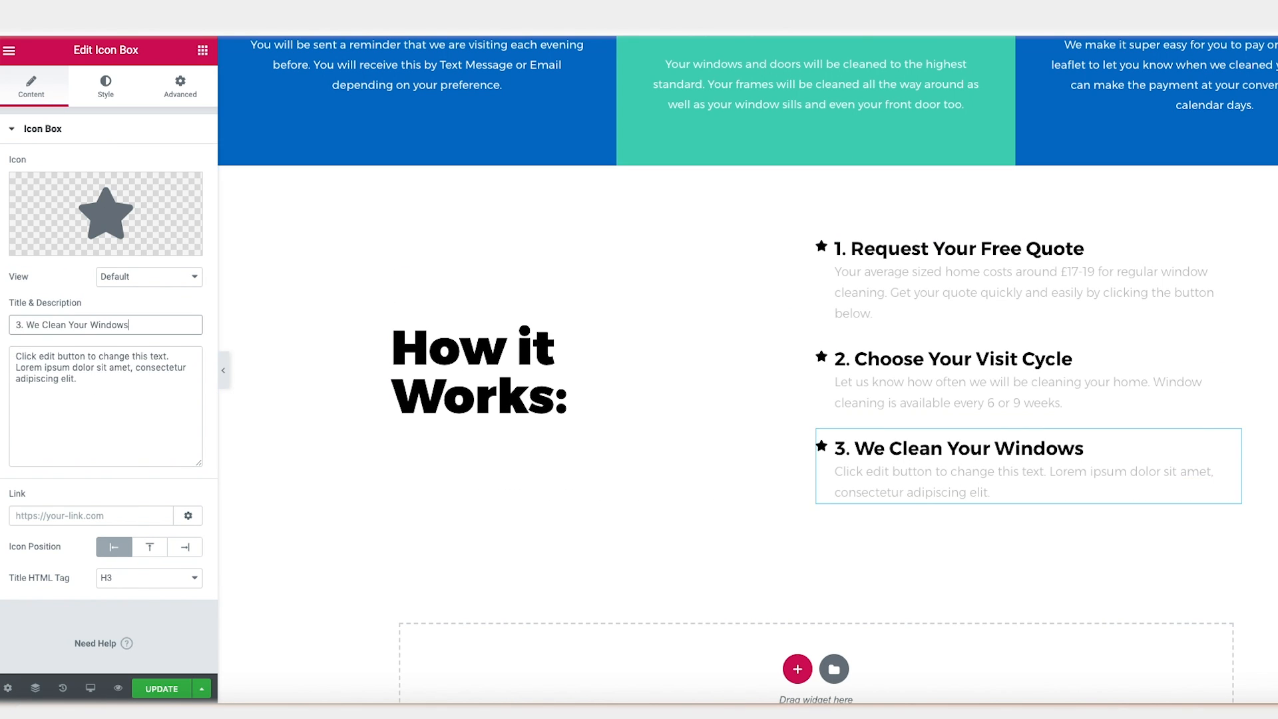
triple_click(100, 372)
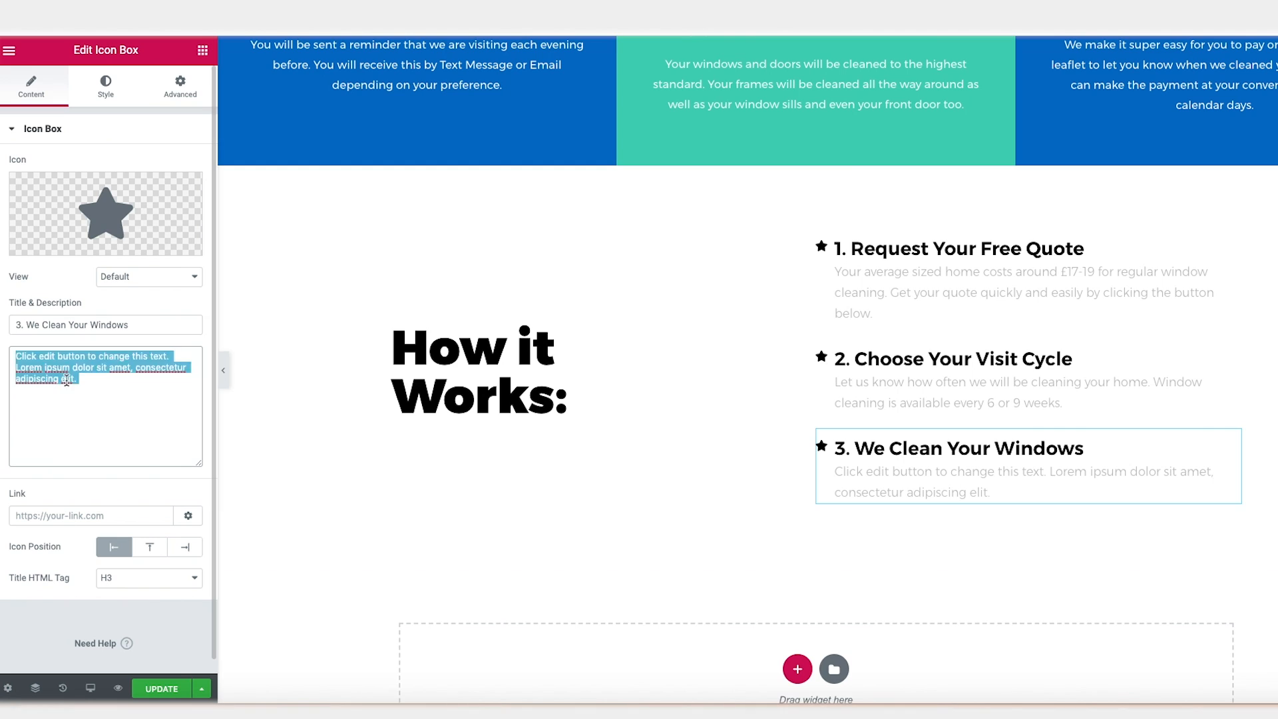
text(Your windows are cleaned in line with your weekly cycle. We are so regular it is like clockwork. No more wondering when your window cleaning is going to arrive.)
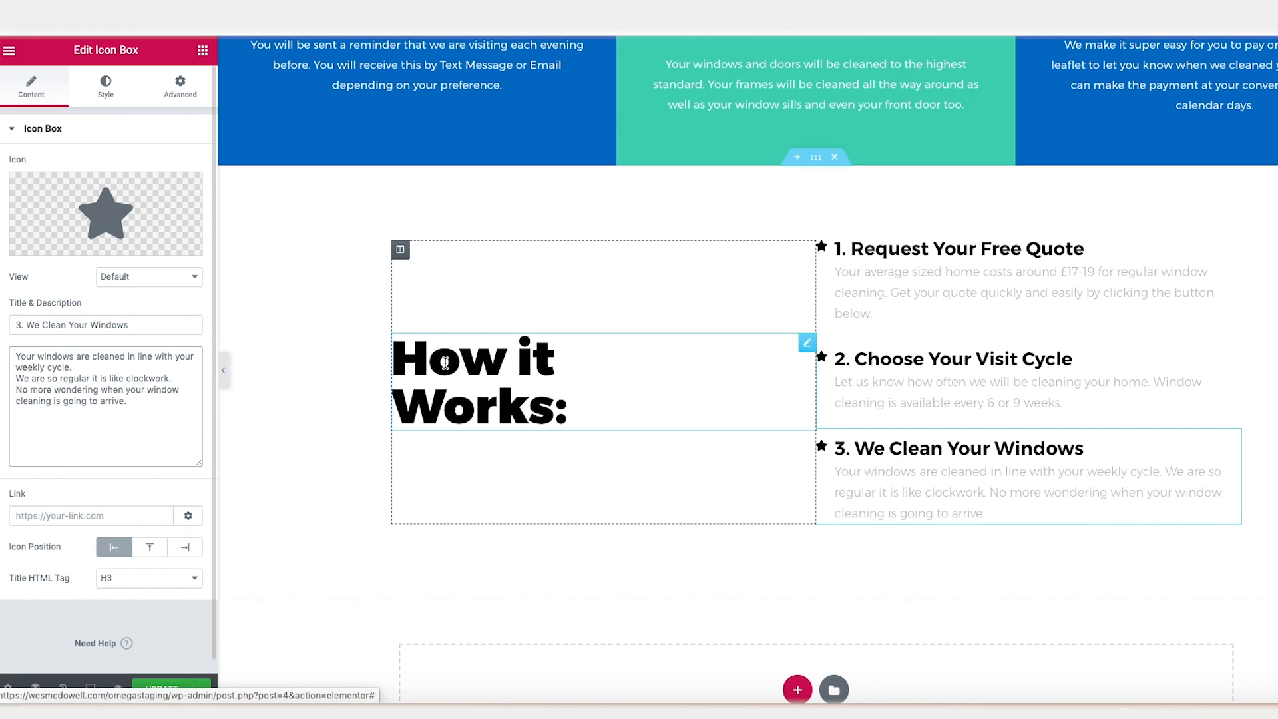
- Recolour the "How it Works:" heading in the site's blue and give it a lighter font weight and slightly smaller size
click(479, 383)
click(106, 86)
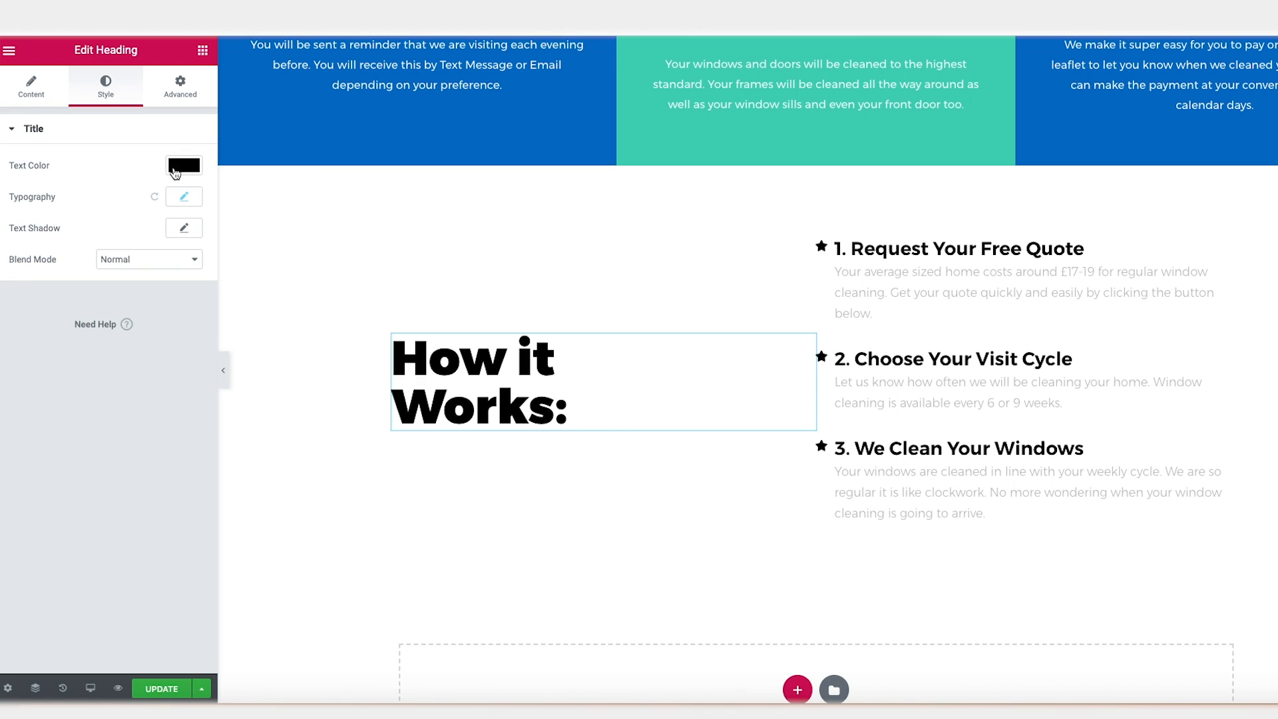
click(175, 171)
click(28, 393)
click(184, 197)
click(137, 326)
click(133, 271)
click(137, 326)
click(133, 298)
drag(60, 295, 56, 297)
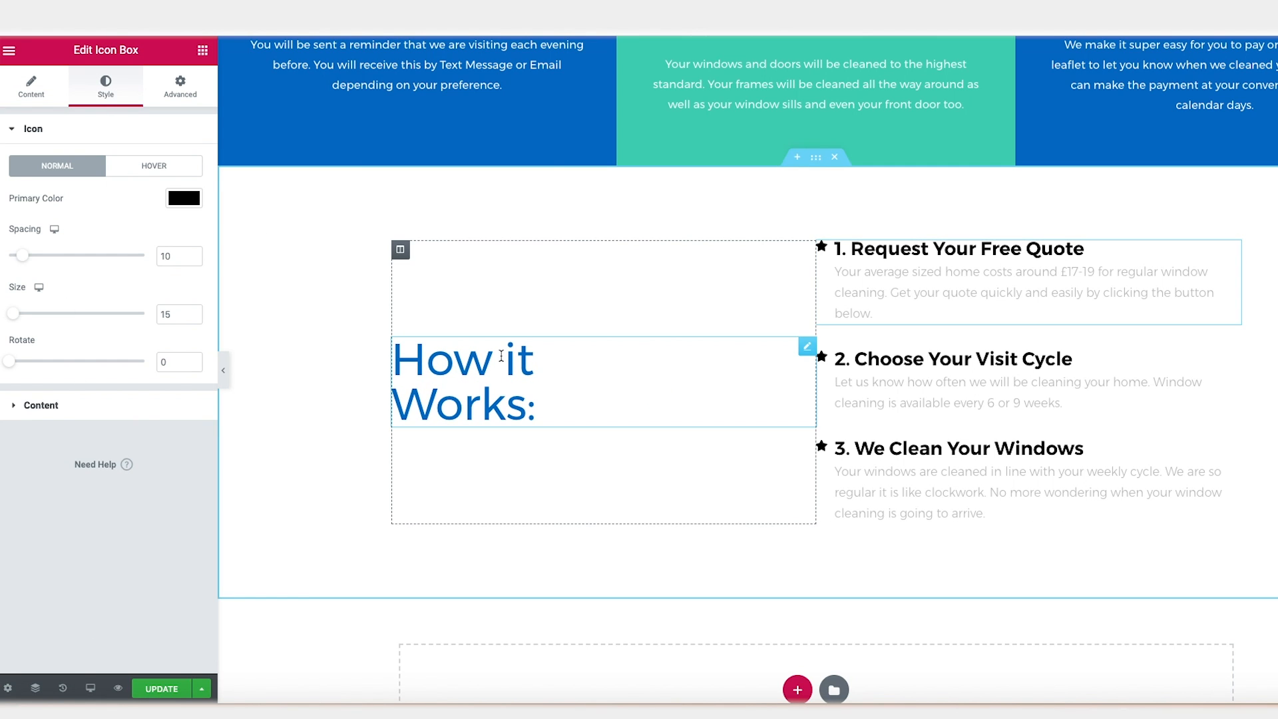
- Make the first icon box's description text black and transform its title to uppercase
click(153, 405)
click(184, 448)
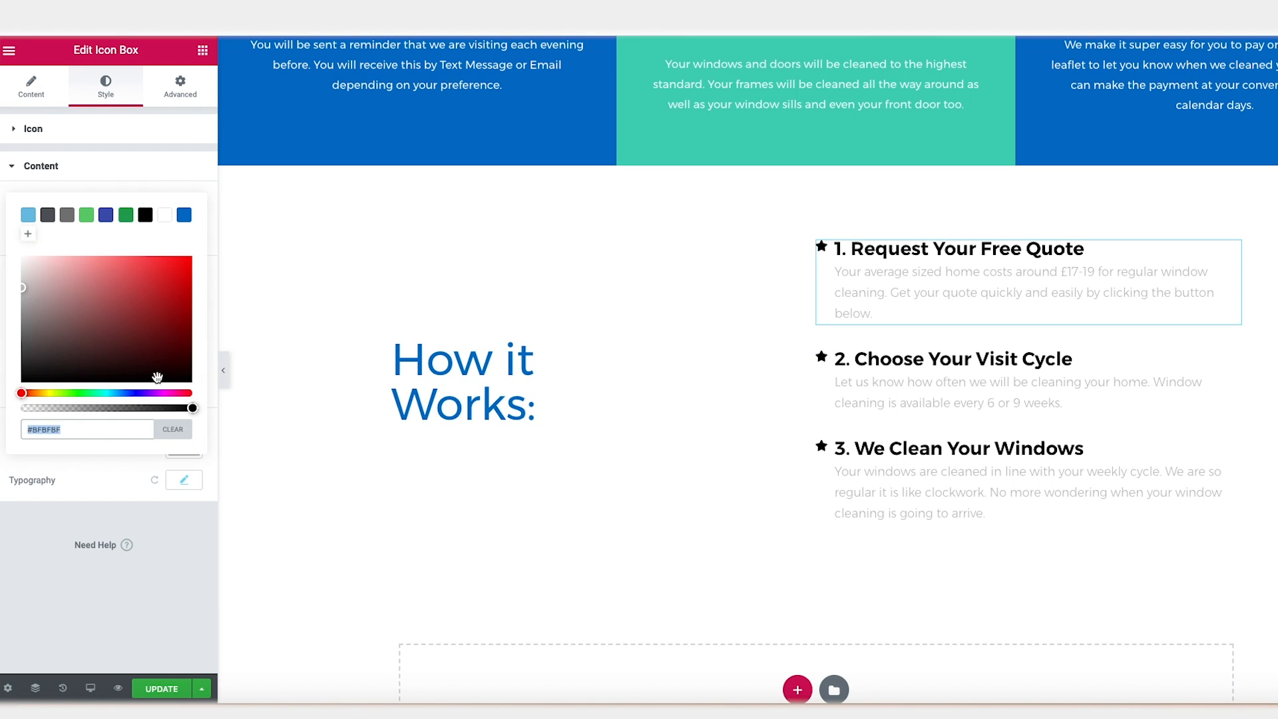
click(137, 216)
click(166, 171)
click(166, 171)
click(183, 386)
click(124, 547)
click(128, 559)
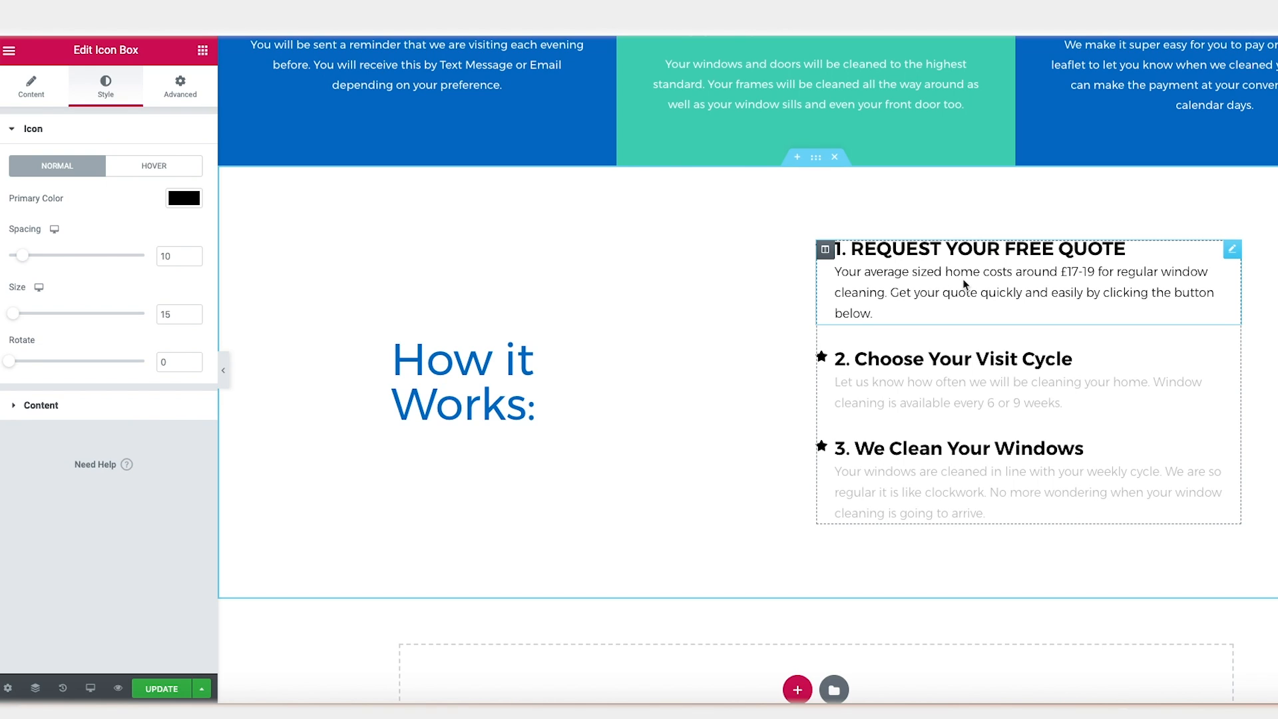
- Remove the star icon from the "1. Request Your Free Quote" icon box
click(33, 91)
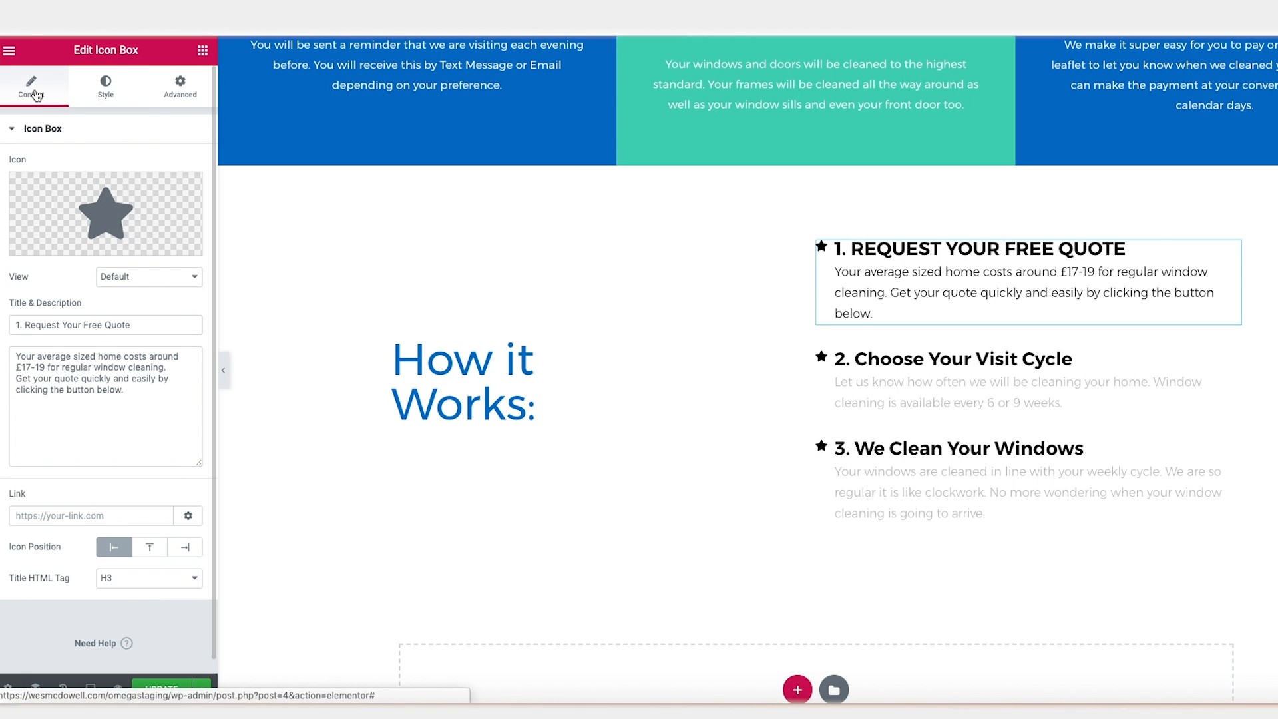
mouse_move(38, 199)
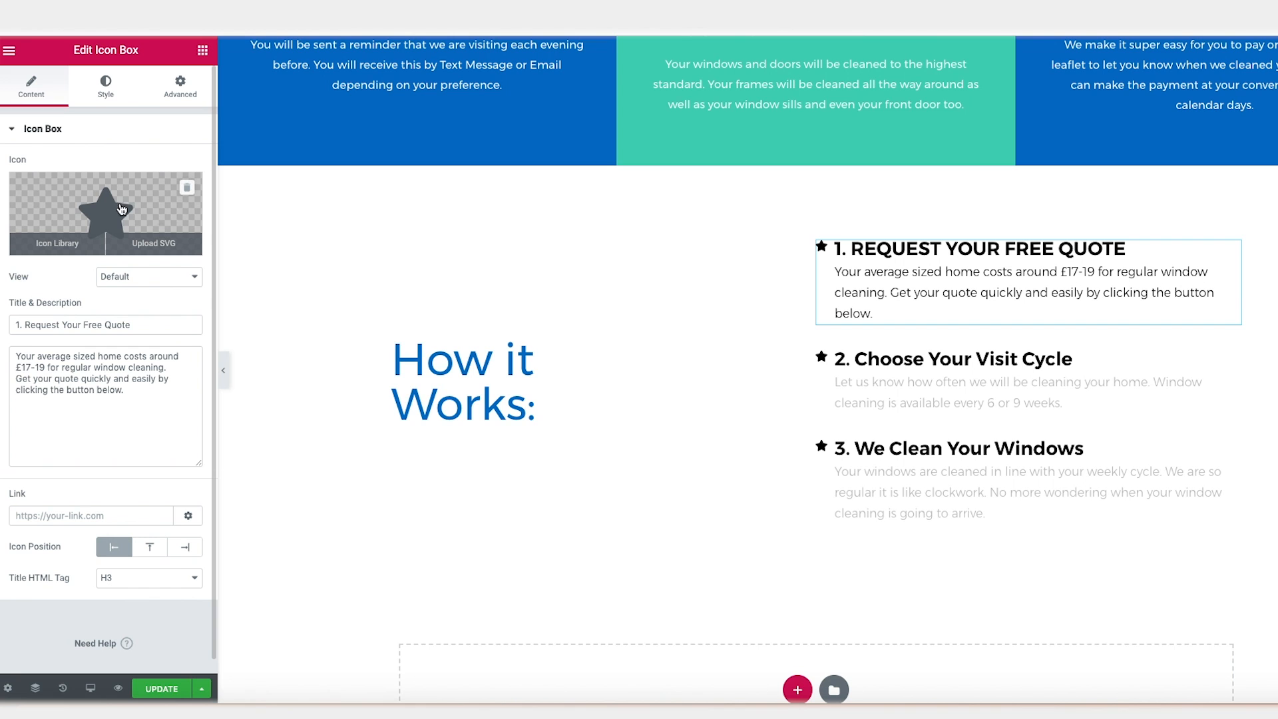
click(187, 189)
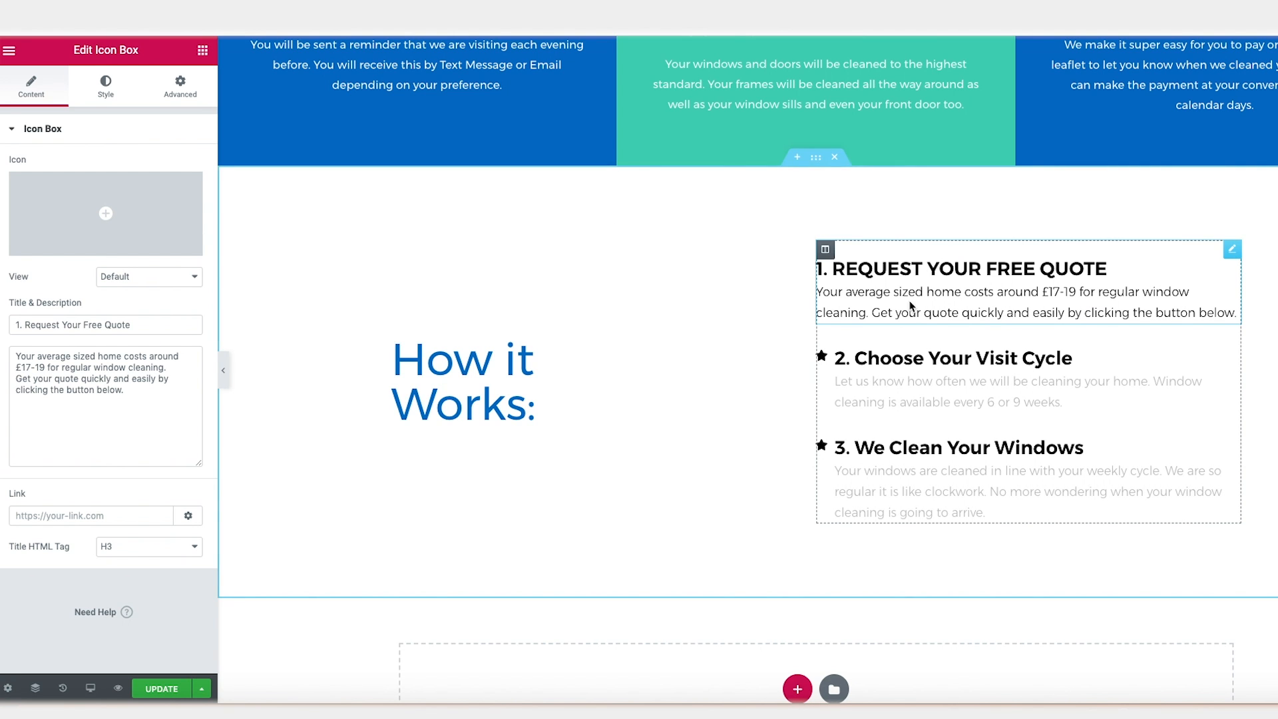
- Copy the styling of the first icon box onto the "2. Choose Your Visit Cycle" and "3. We Clean Your Windows" icon boxes
right_click(1192, 248)
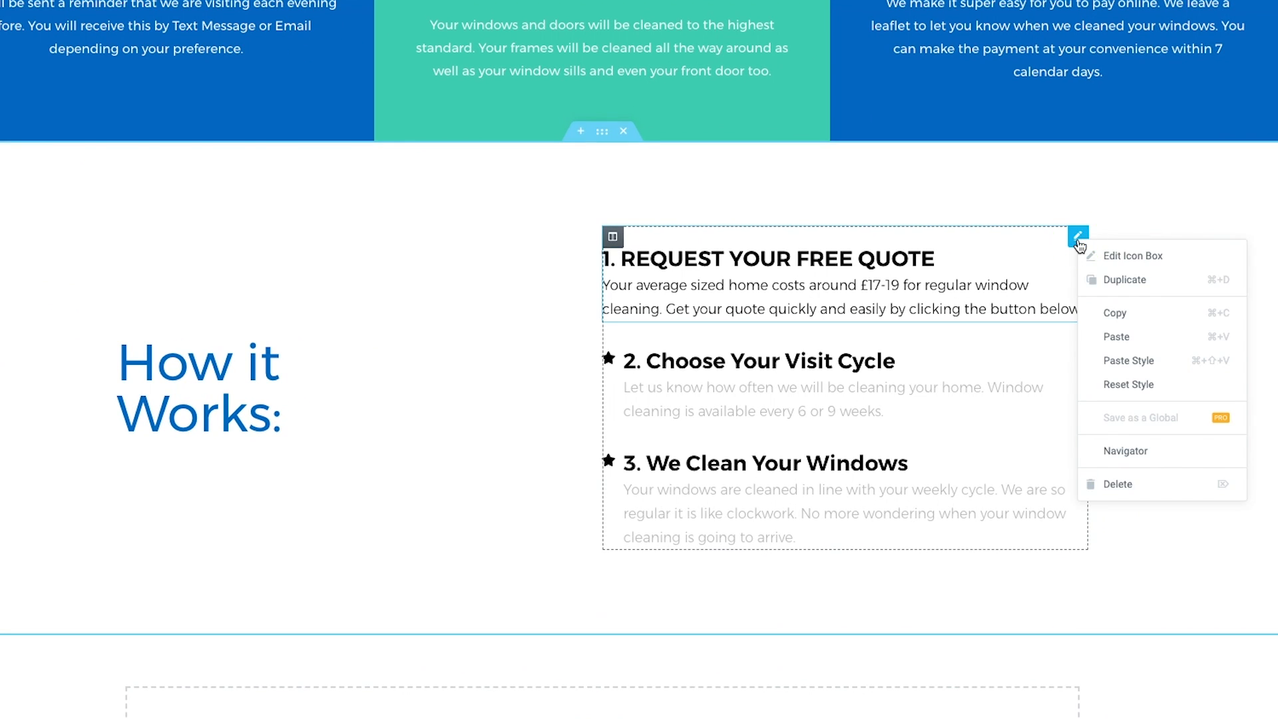
click(1105, 313)
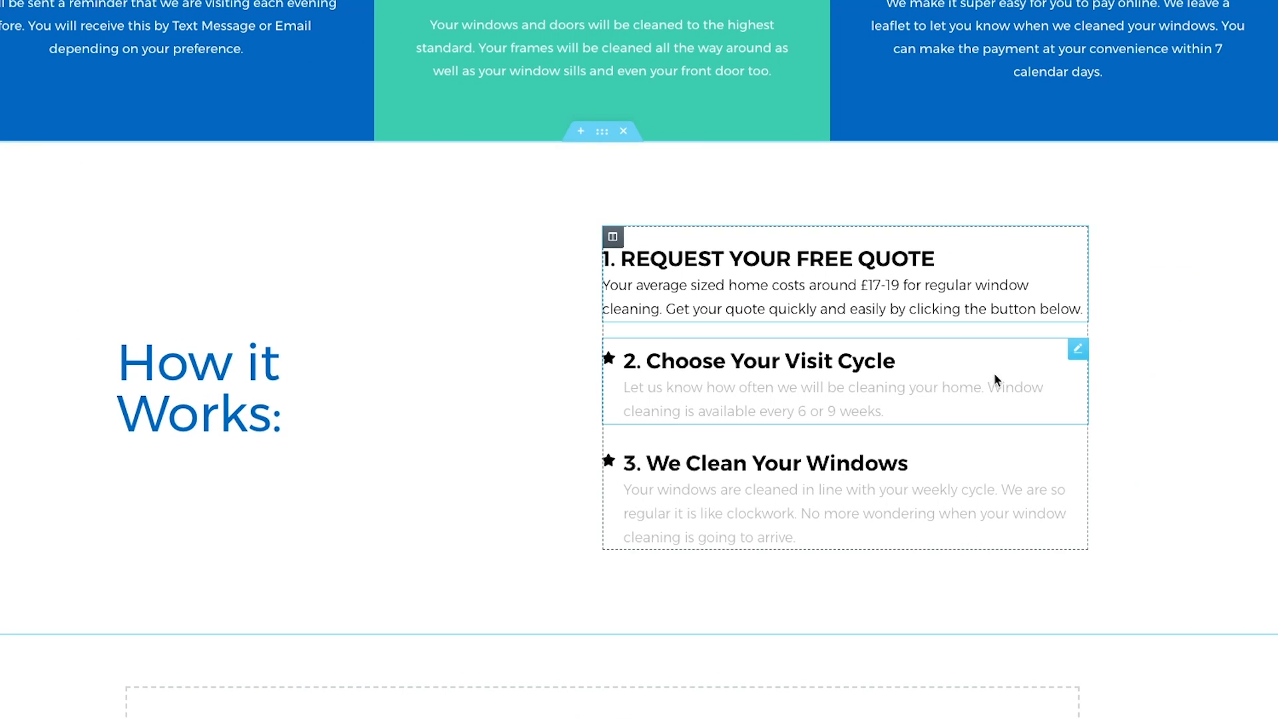
right_click(1076, 349)
click(1119, 470)
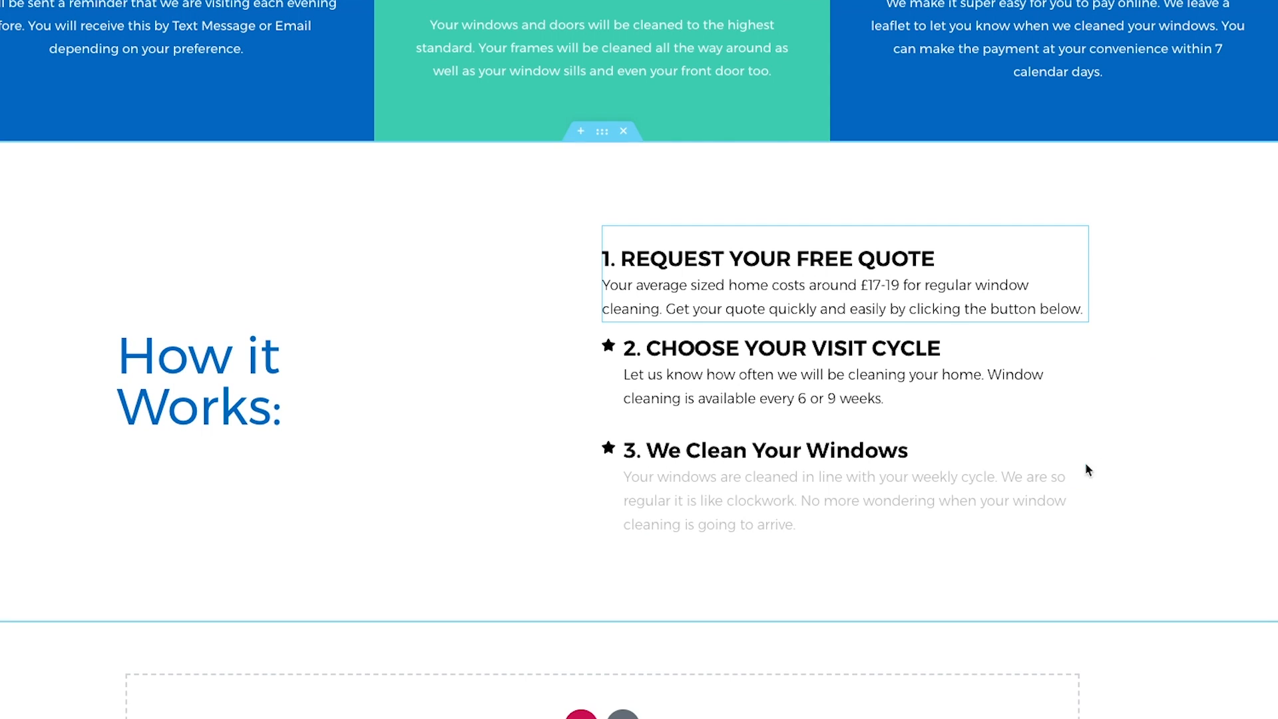
right_click(1078, 442)
click(1133, 562)
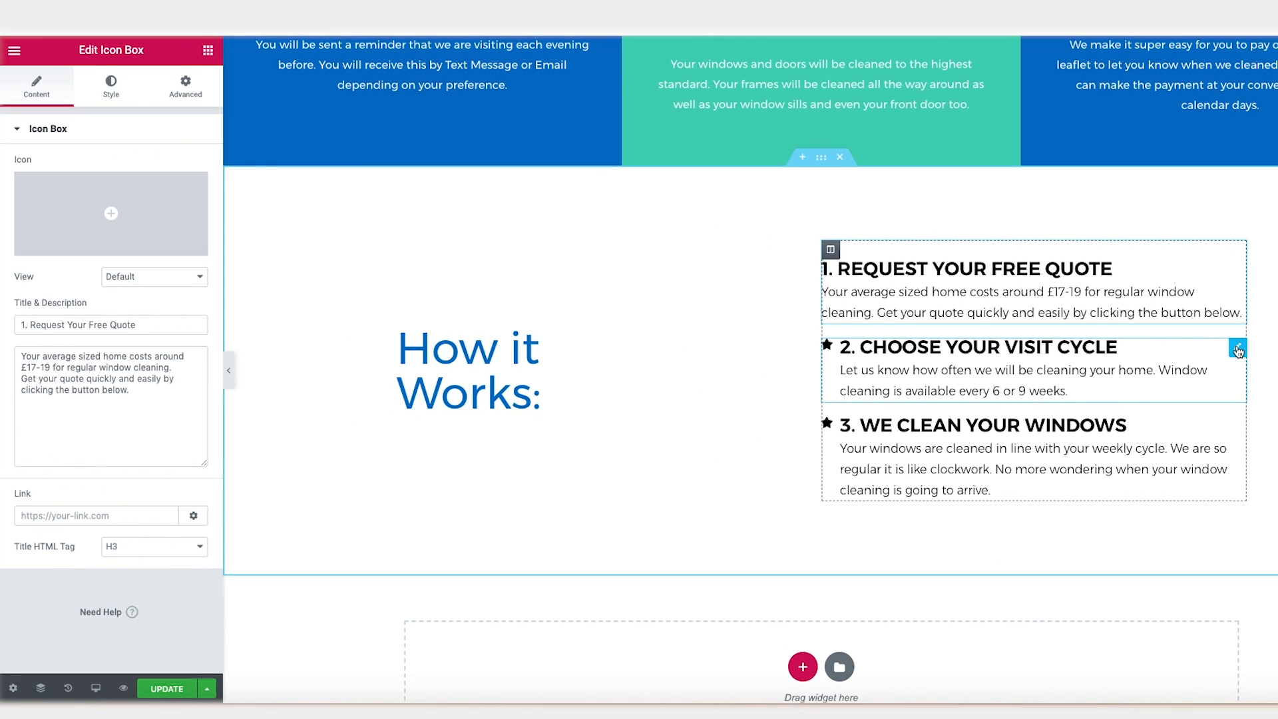
- Remove the star icons from the second and third icon boxes
click(1238, 351)
click(199, 182)
click(1235, 431)
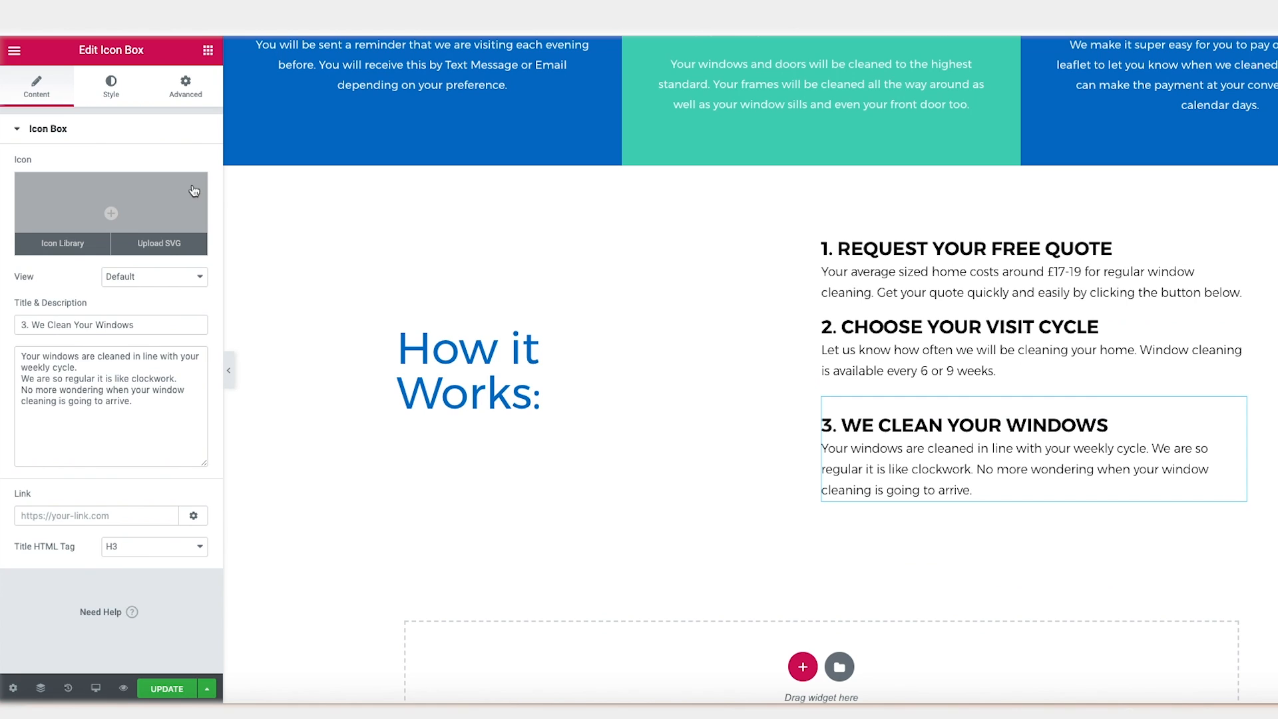
- Try a top margin of -30 px on the "3. We Clean Your Windows" icon box
click(186, 87)
click(19, 261)
click(33, 192)
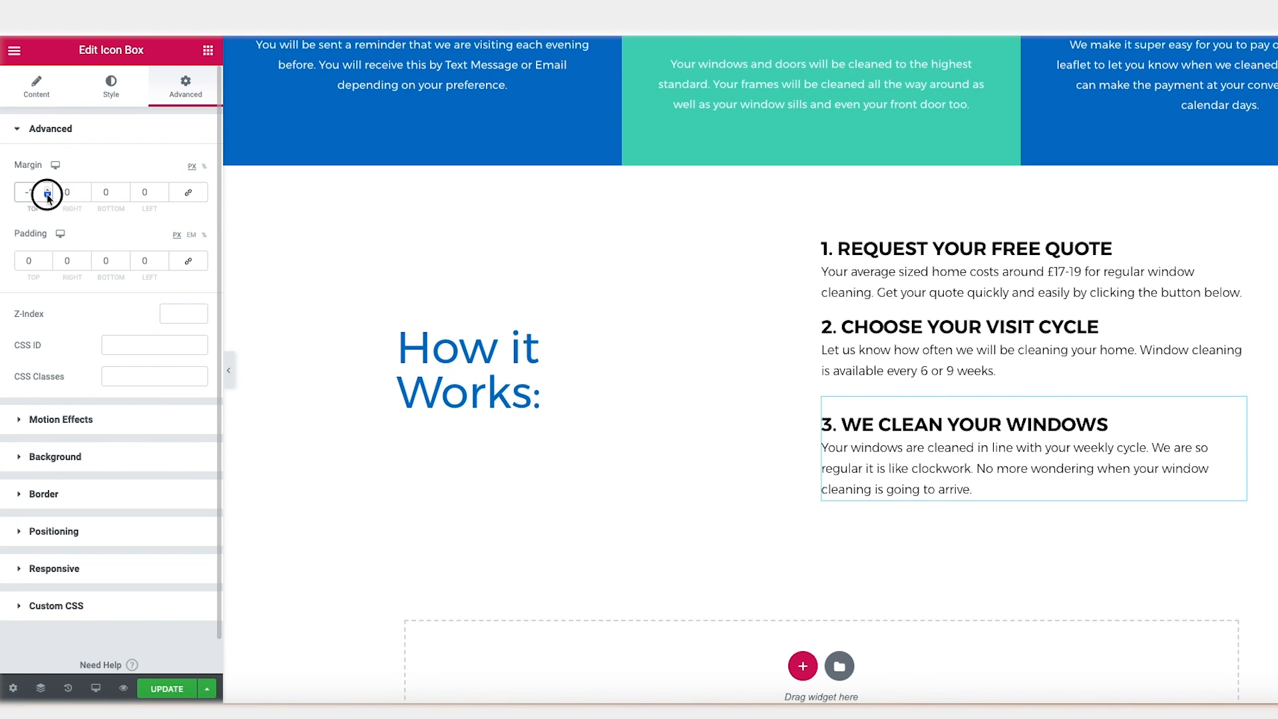
text(-30)
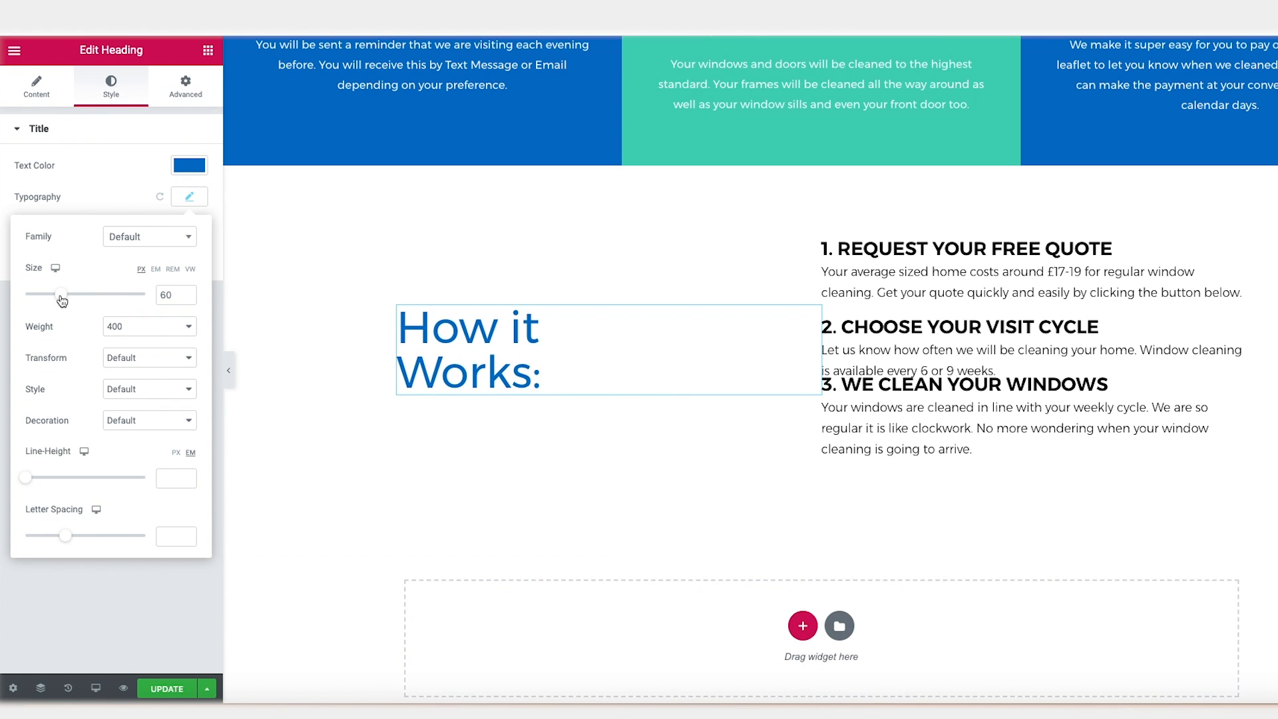
- Set the "How it Works:" heading's font size to 55 px
drag(62, 301, 59, 299)
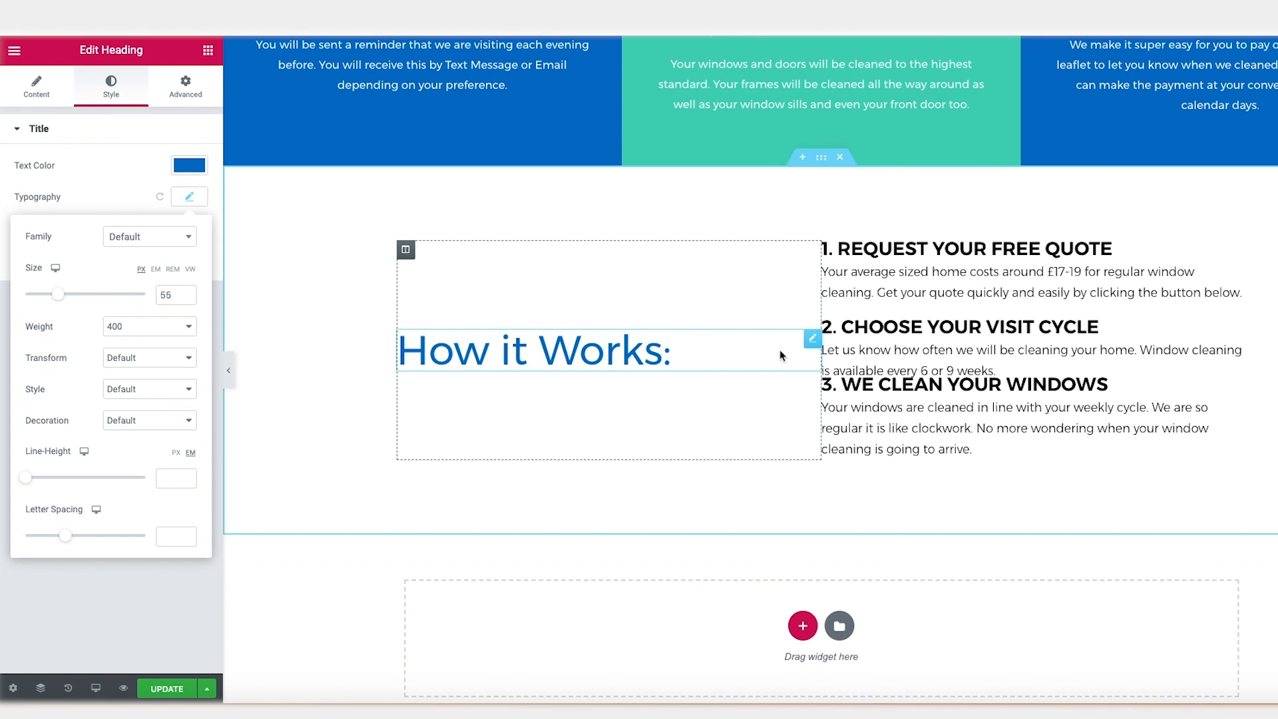
click(405, 251)
click(186, 85)
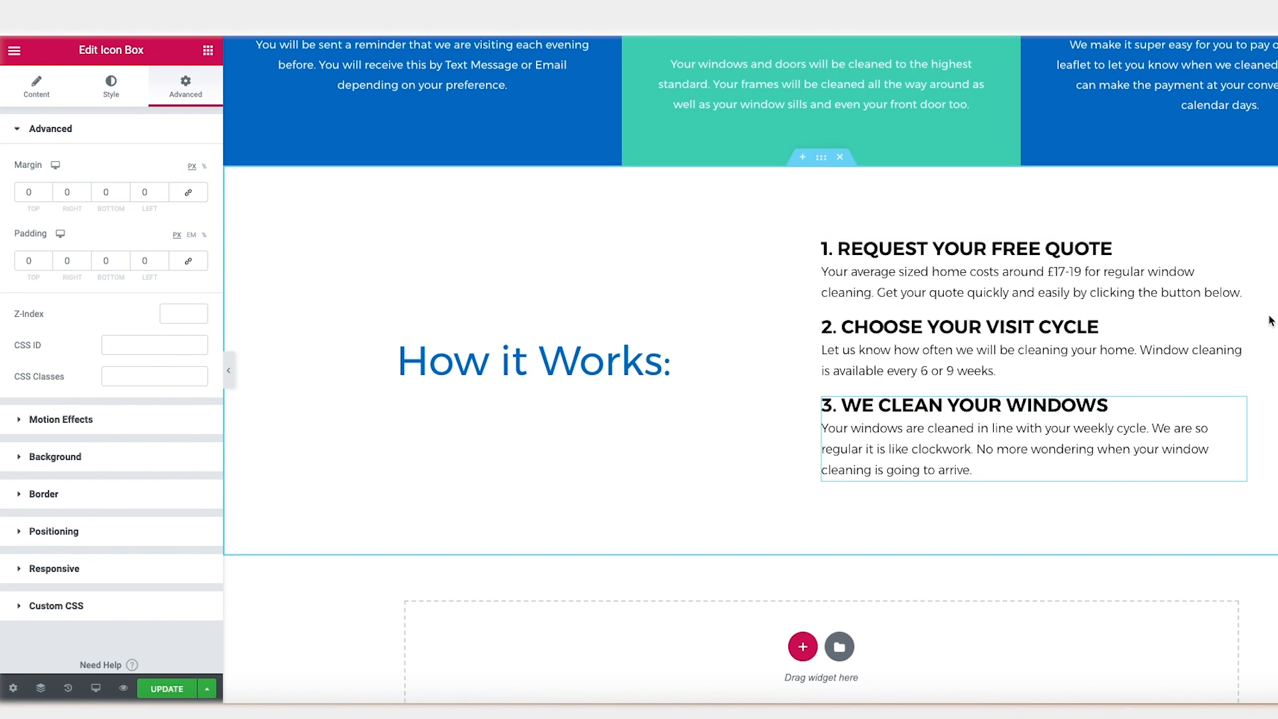
scroll(1271, 338, up, 1)
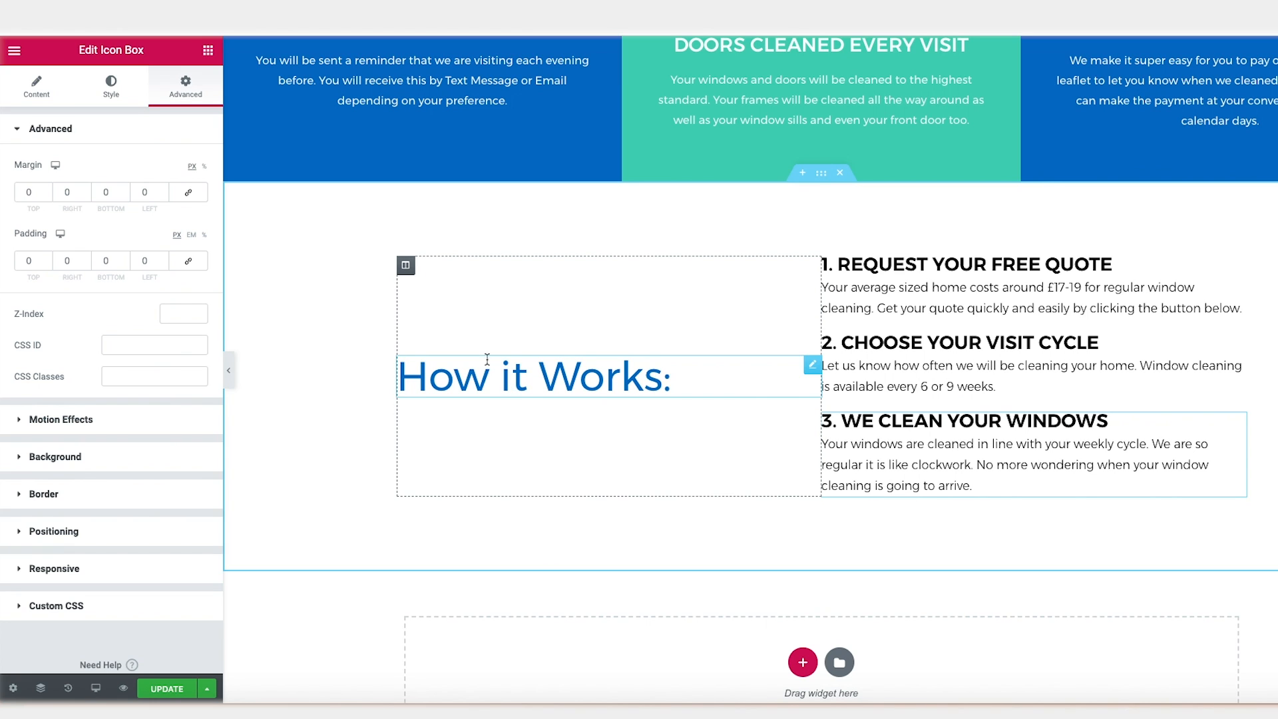
- Place an Image widget under the "How it Works:" heading and give the section a wider columns gap
click(208, 51)
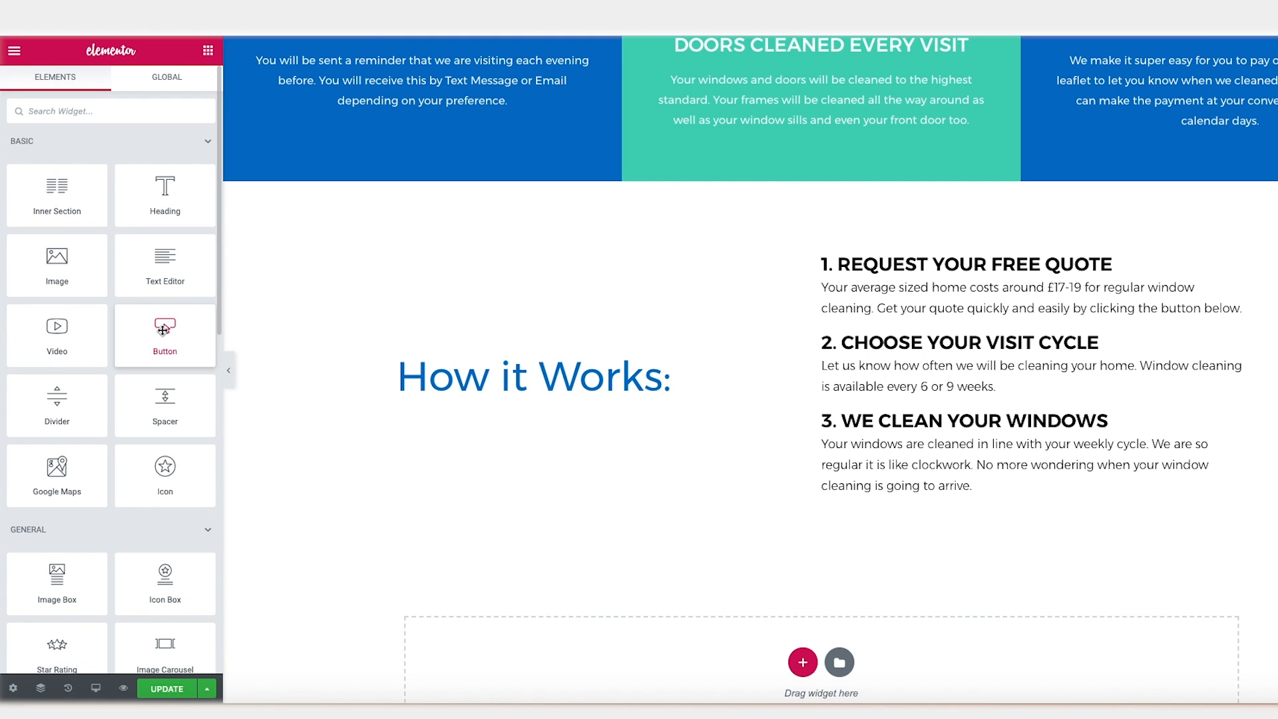
drag(57, 259, 532, 398)
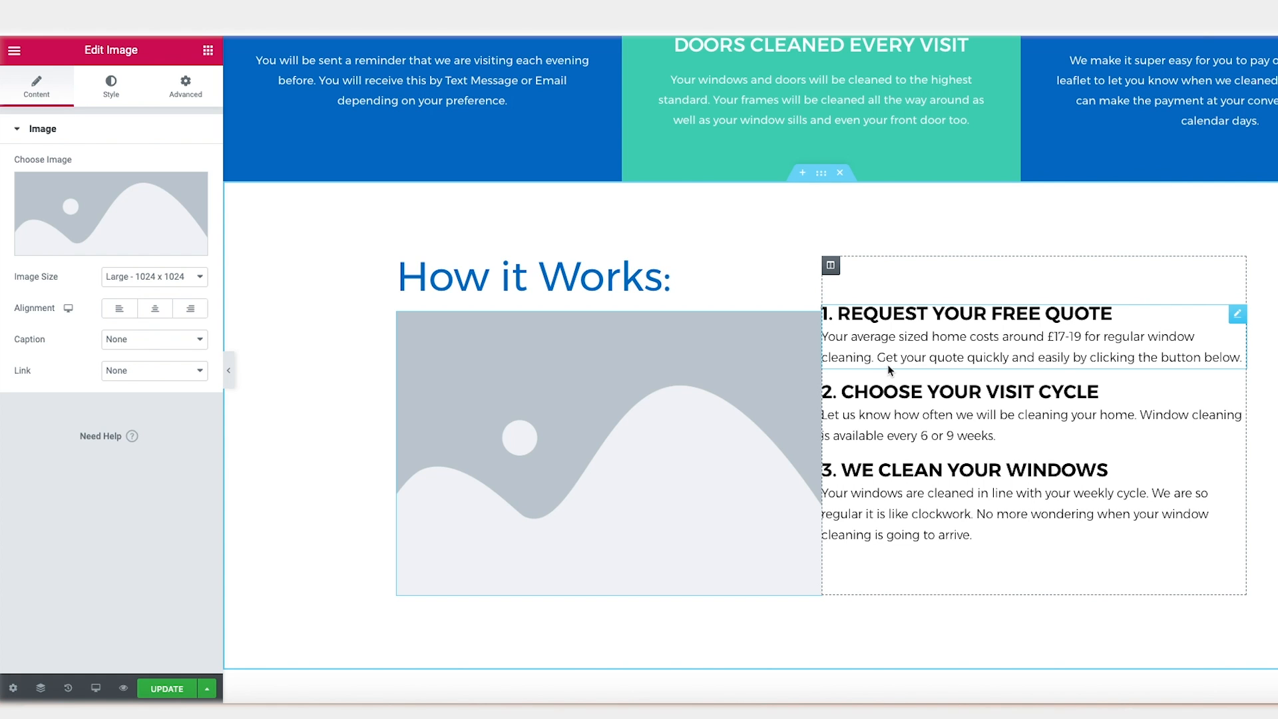
click(822, 179)
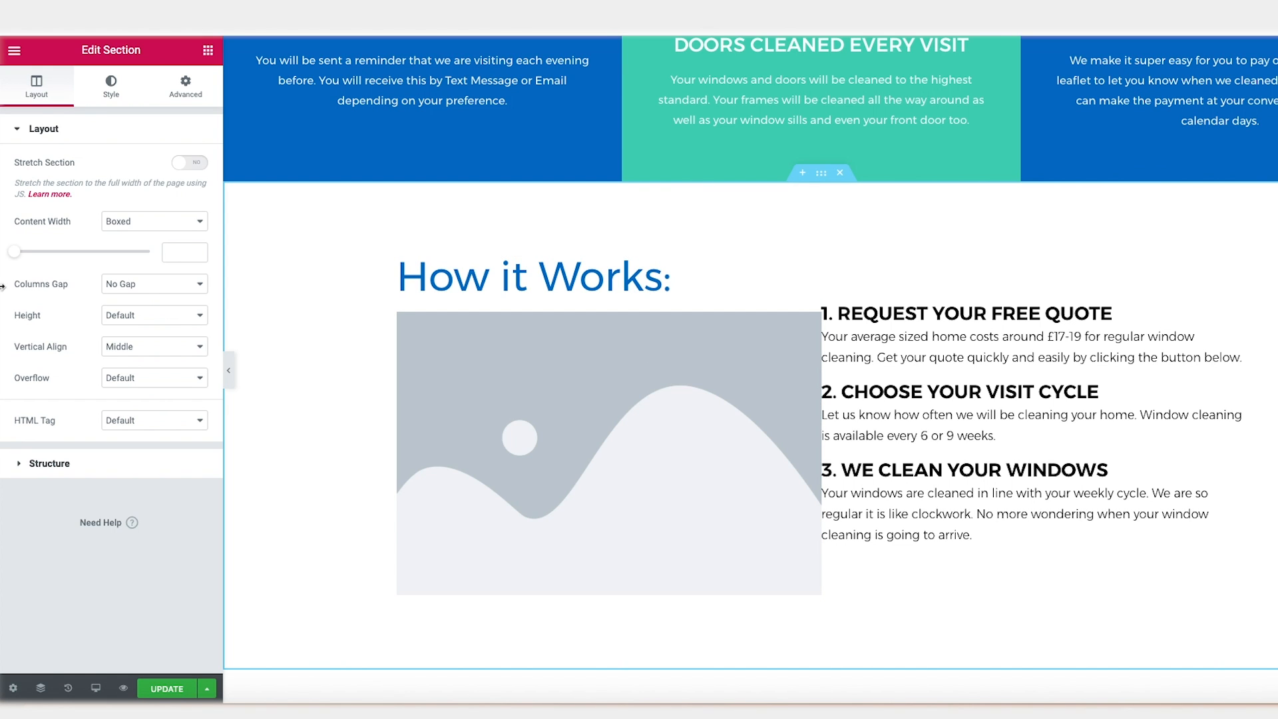
click(173, 287)
click(157, 316)
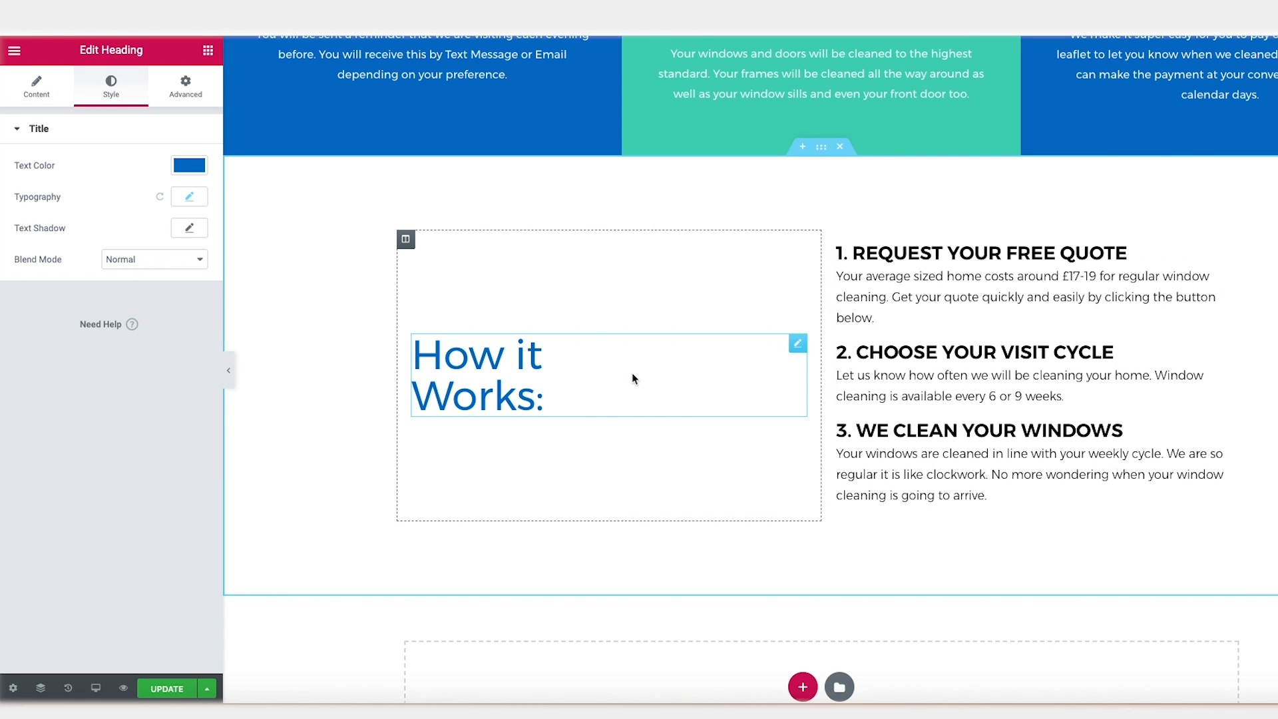
- Add an Image widget below the "How it Works:" heading and fill it with the squeegee picture shutterstock_1280566303.png from the media library
click(208, 51)
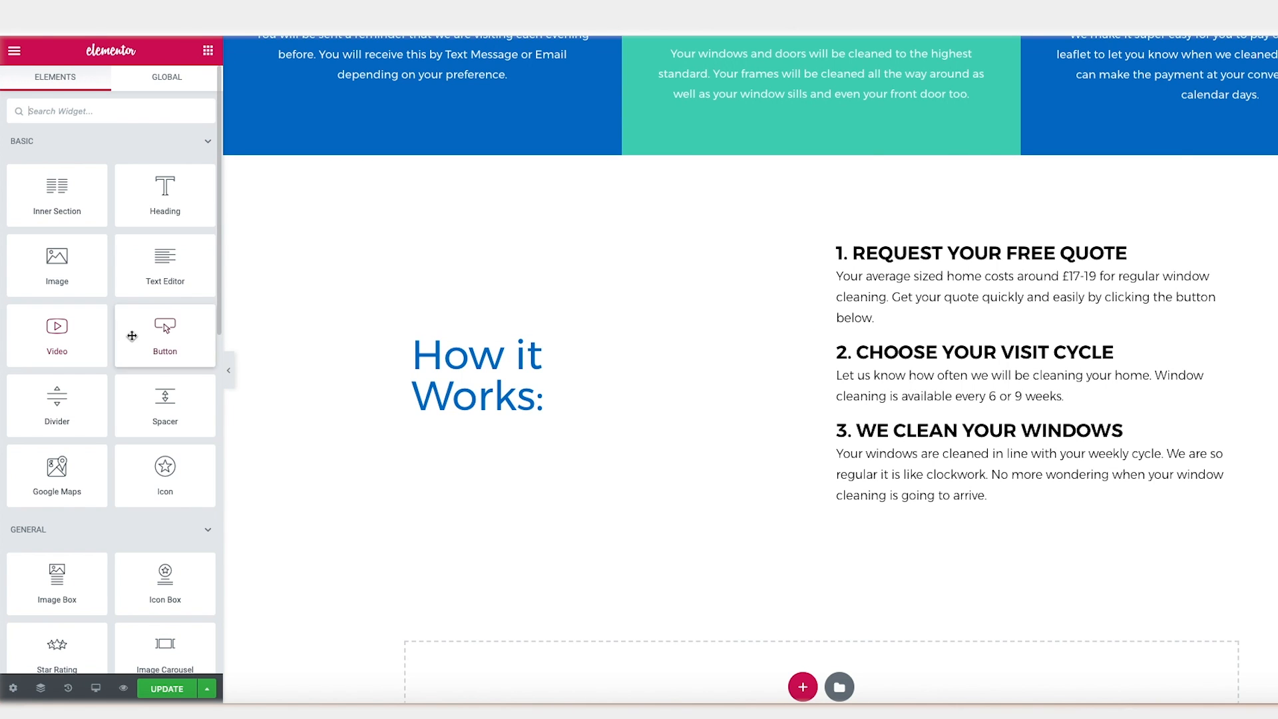
drag(57, 261, 496, 410)
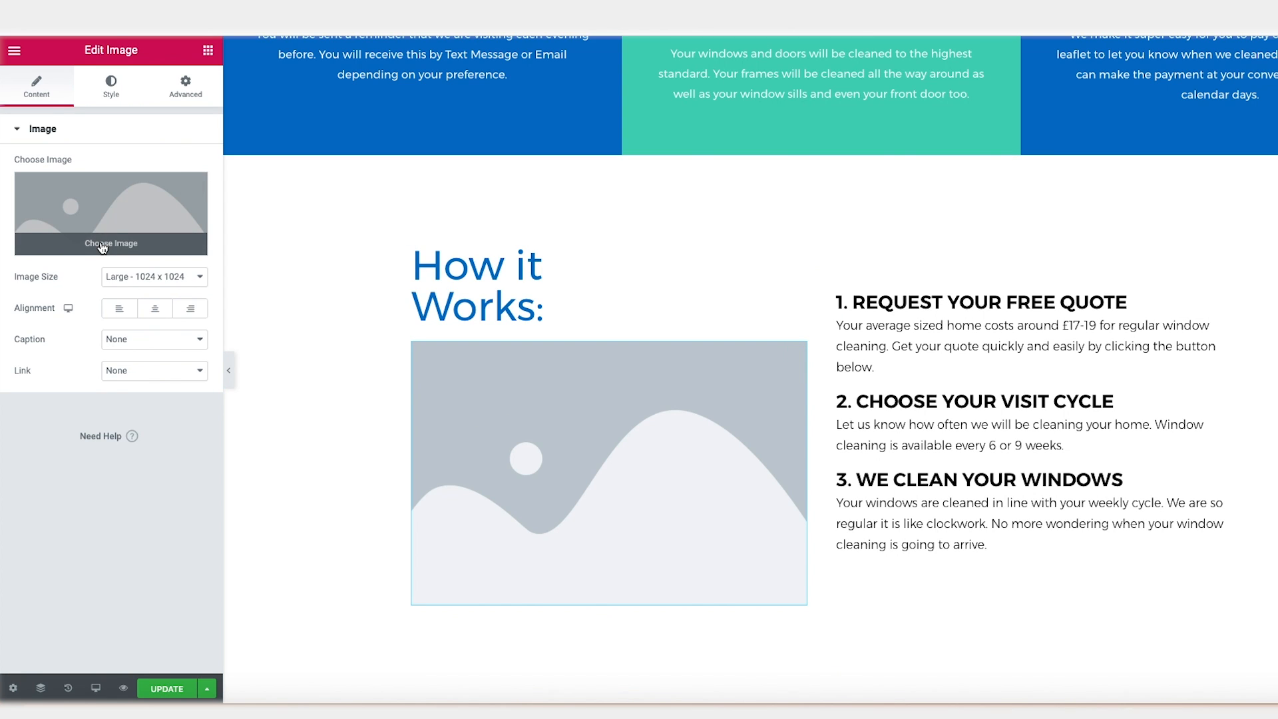
click(105, 238)
click(78, 242)
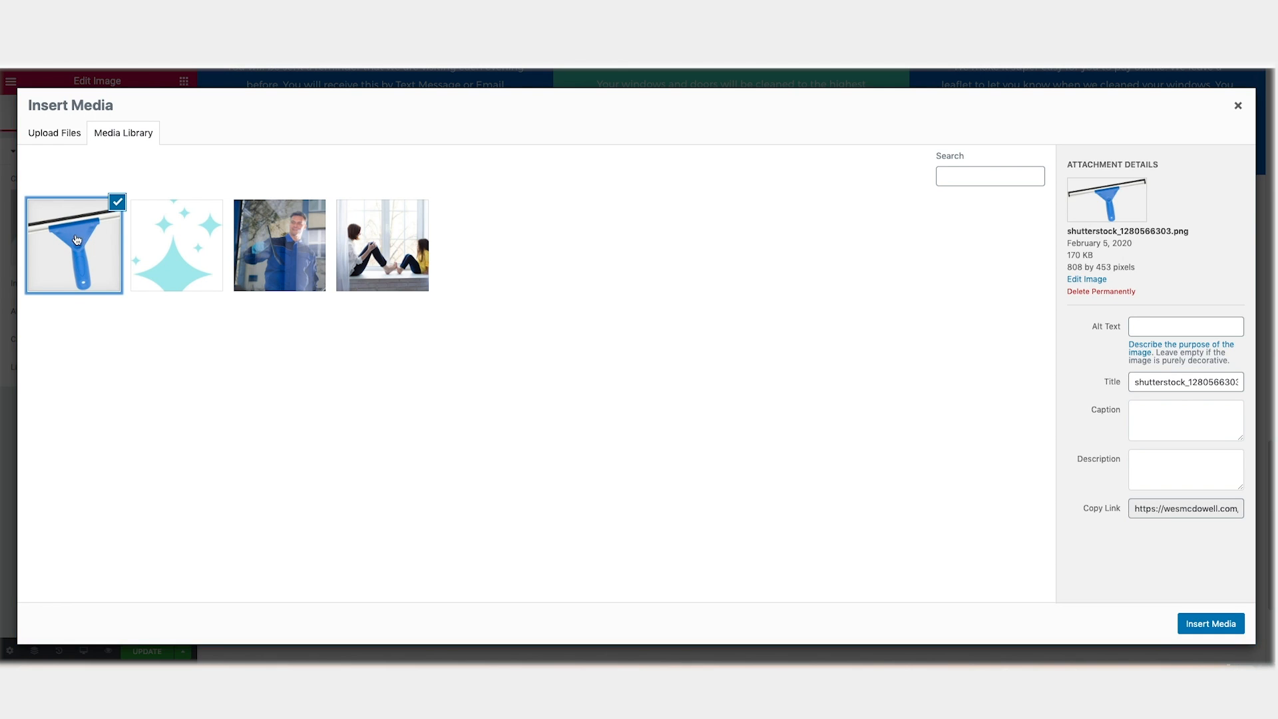
click(1211, 623)
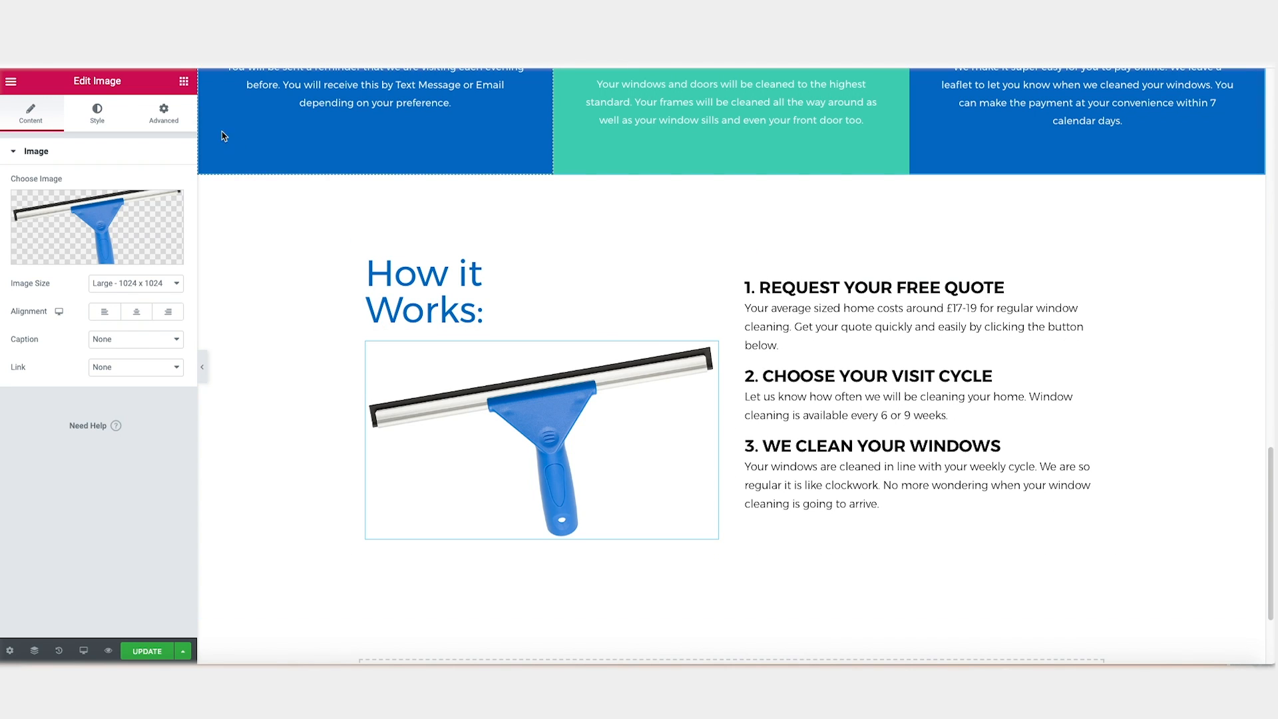
- Try the Fade In, Fade In Down and Fade In Up entrance animations on the squeegee image
click(164, 114)
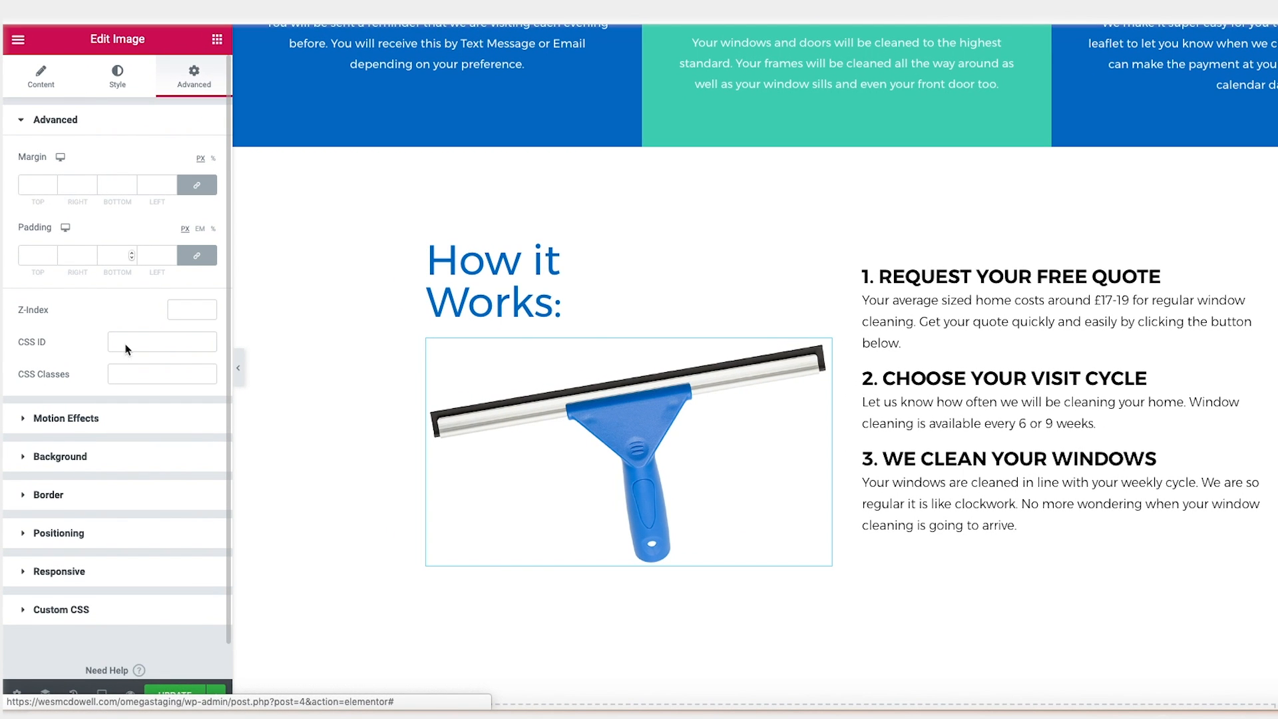
click(82, 421)
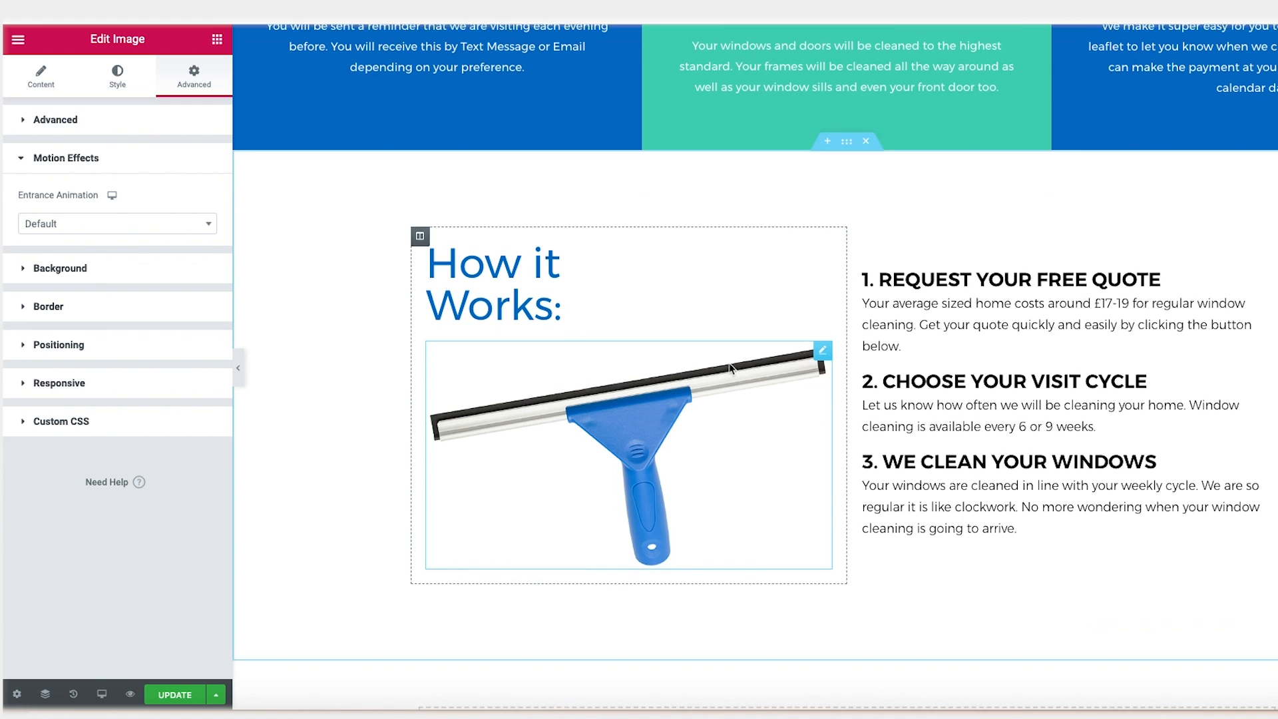
scroll(729, 362, up, 7)
scroll(729, 362, down, 1)
scroll(728, 360, down, 4)
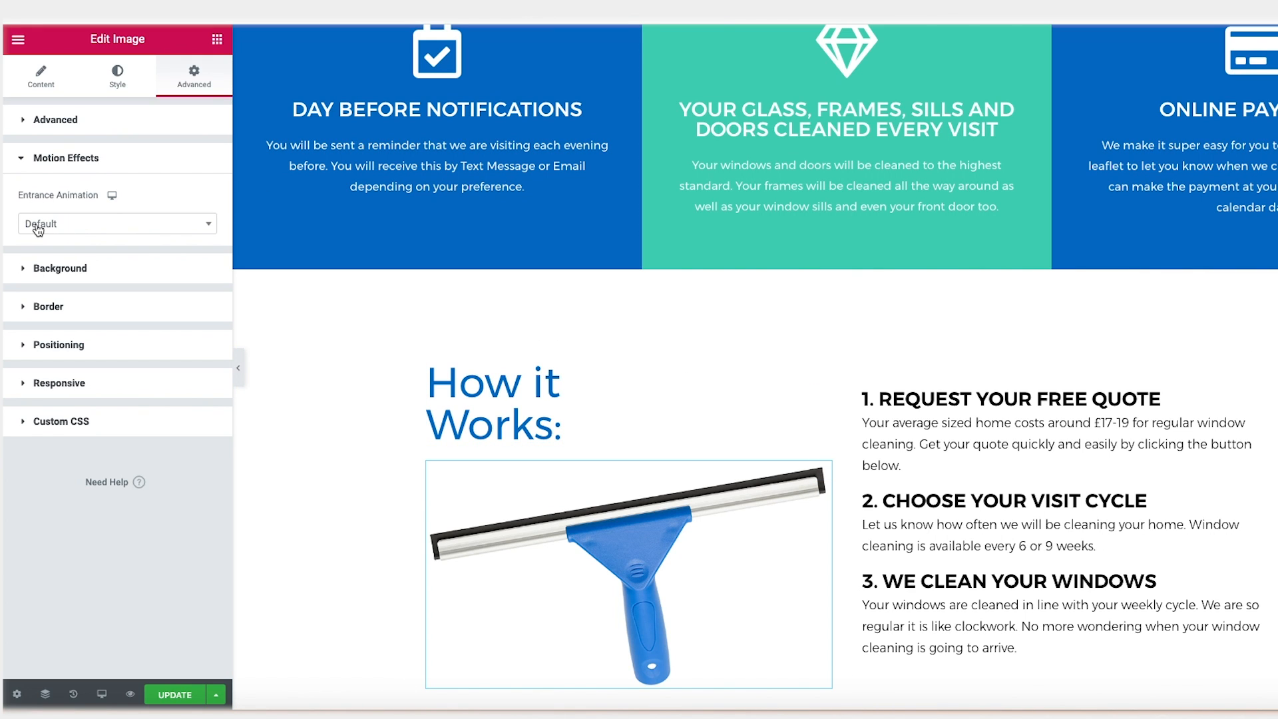
click(79, 225)
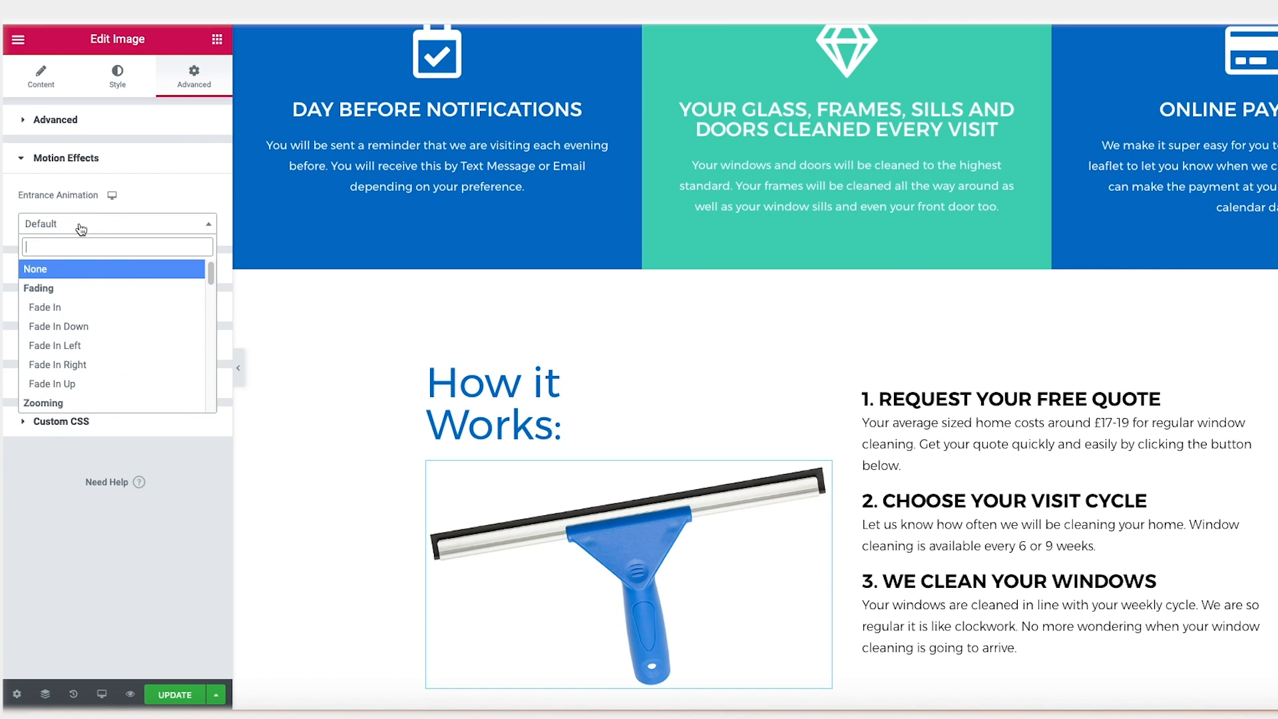
click(80, 306)
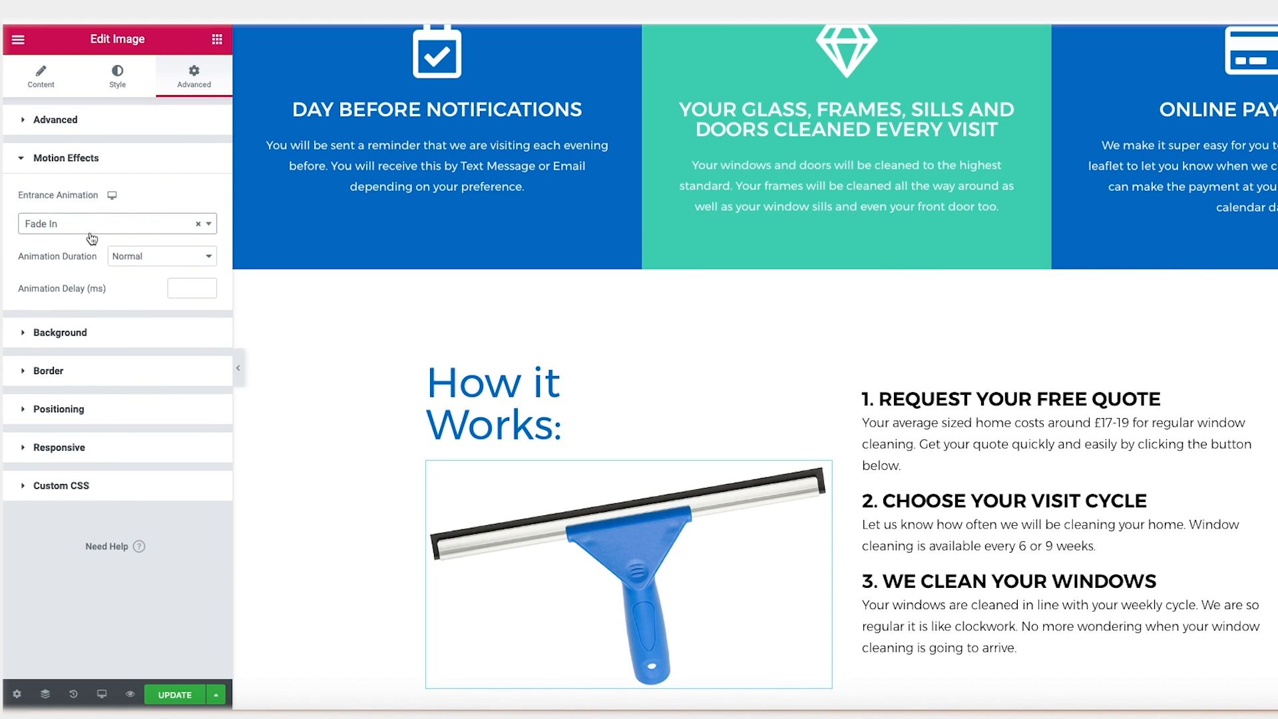
click(90, 225)
click(94, 324)
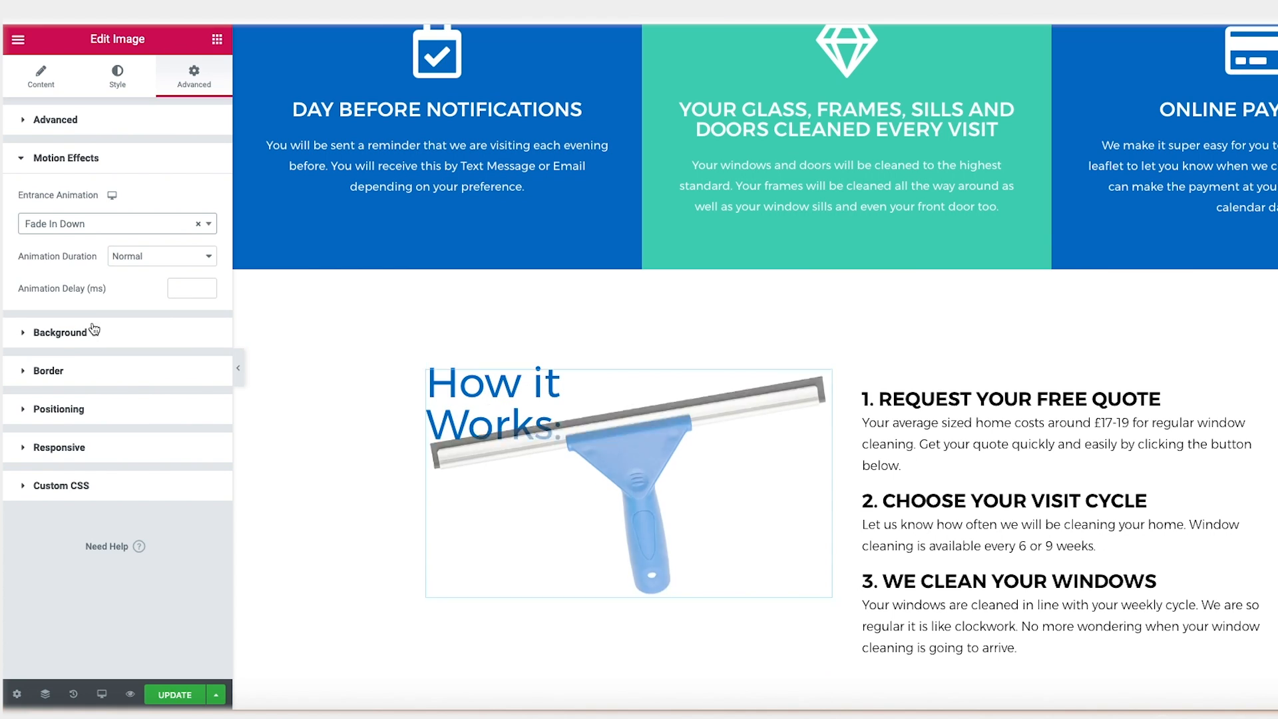
click(93, 228)
click(106, 384)
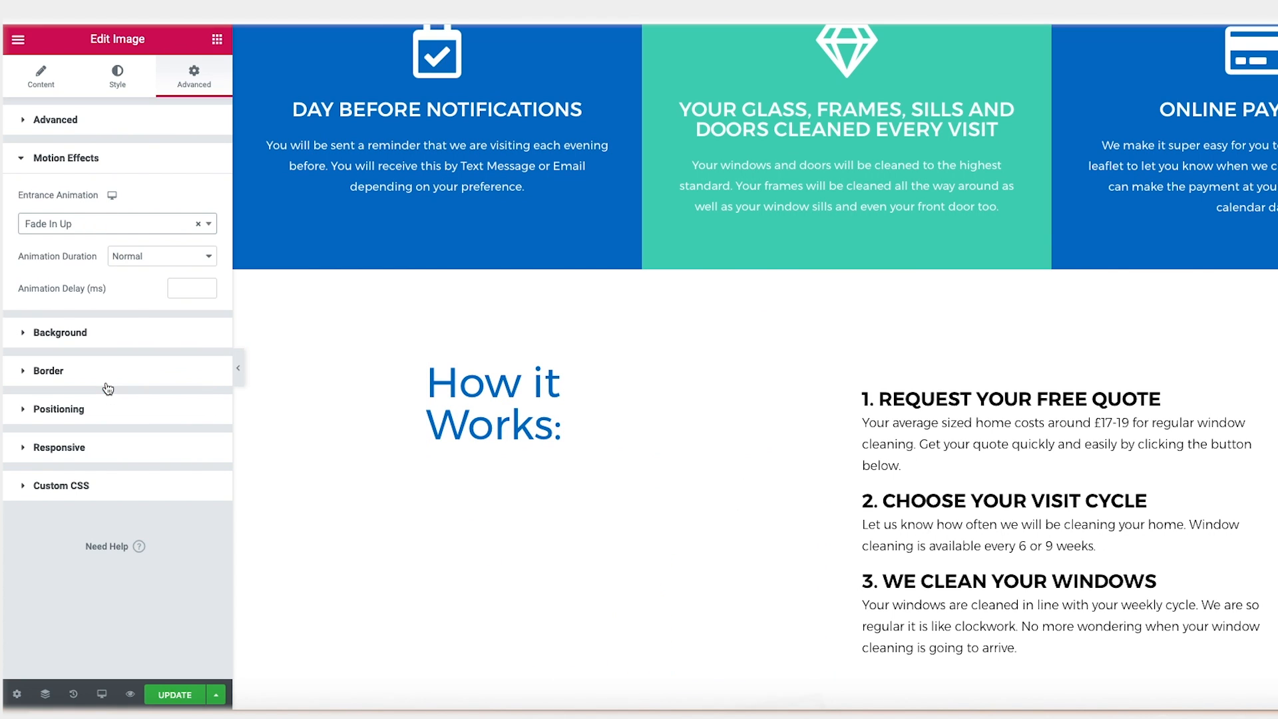
- Set the squeegee image's entrance animation to Slide In Down
click(102, 227)
scroll(100, 359, down, 5)
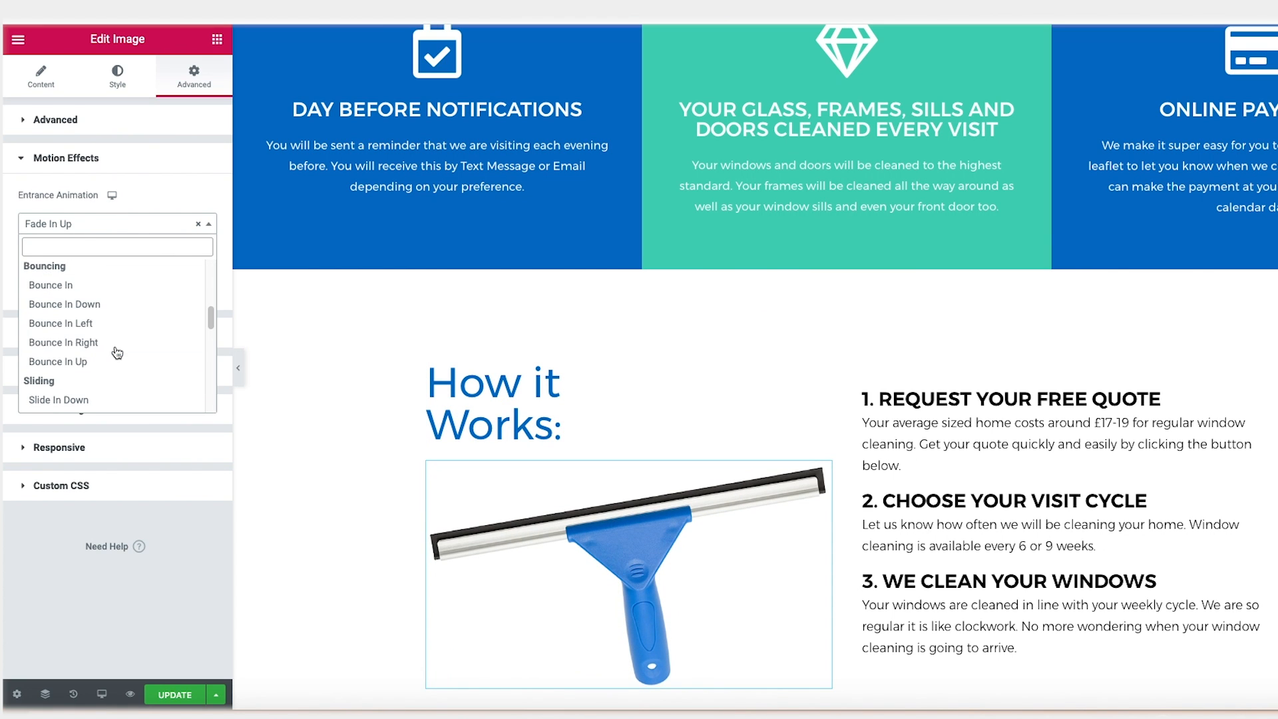
click(99, 366)
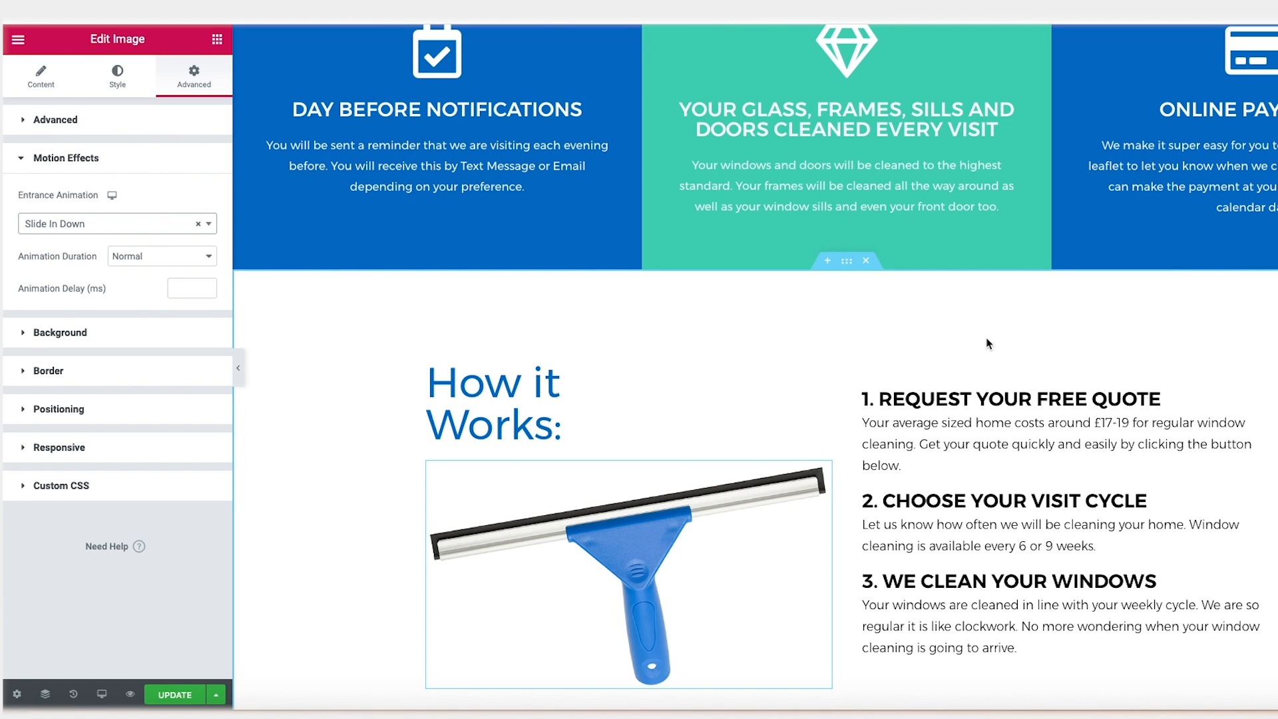
- Examine how the squeegee image behaves at different scroll positions around the "How it Works:" section
scroll(957, 344, down, 3)
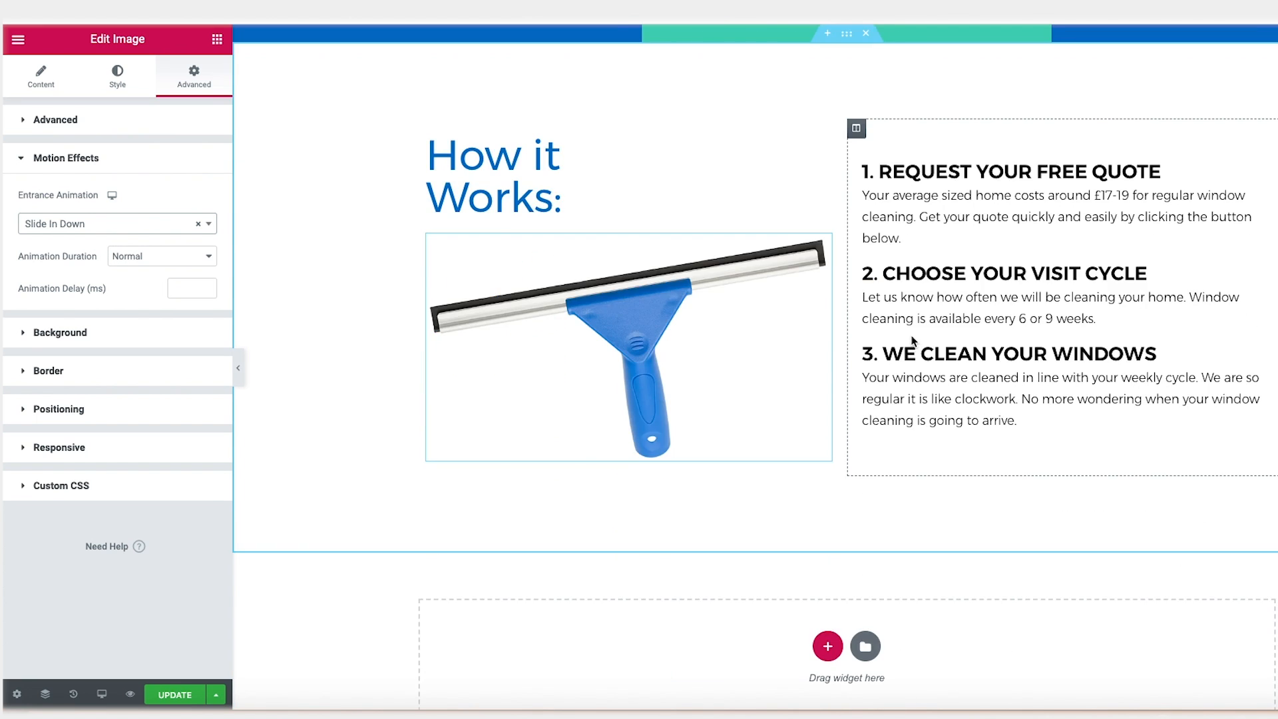
scroll(913, 341, up, 1)
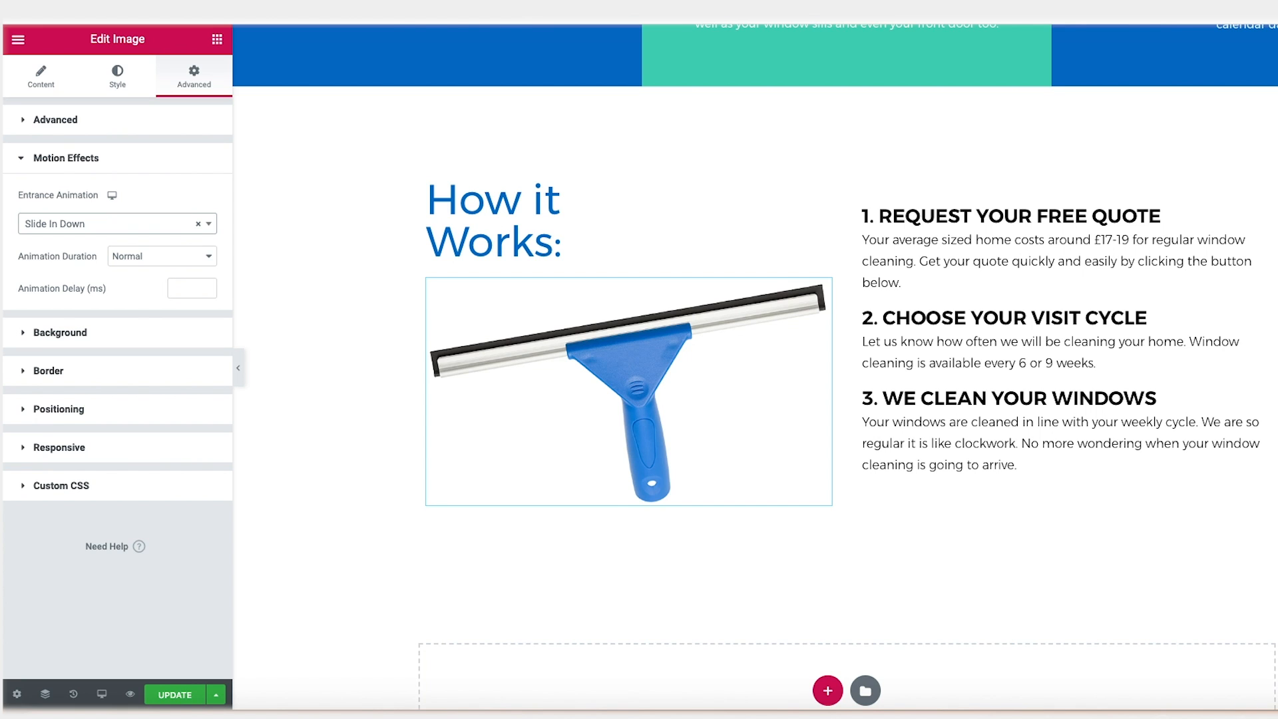
scroll(755, 367, up, 1)
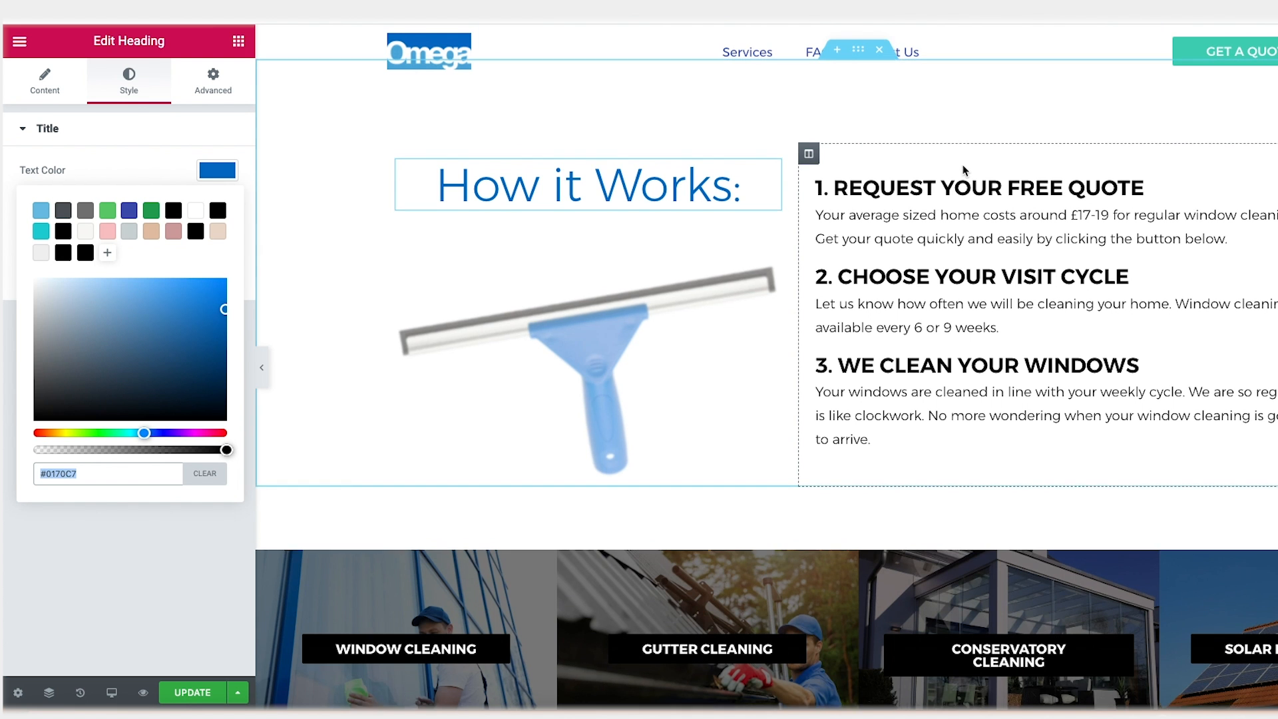
scroll(963, 165, up, 3)
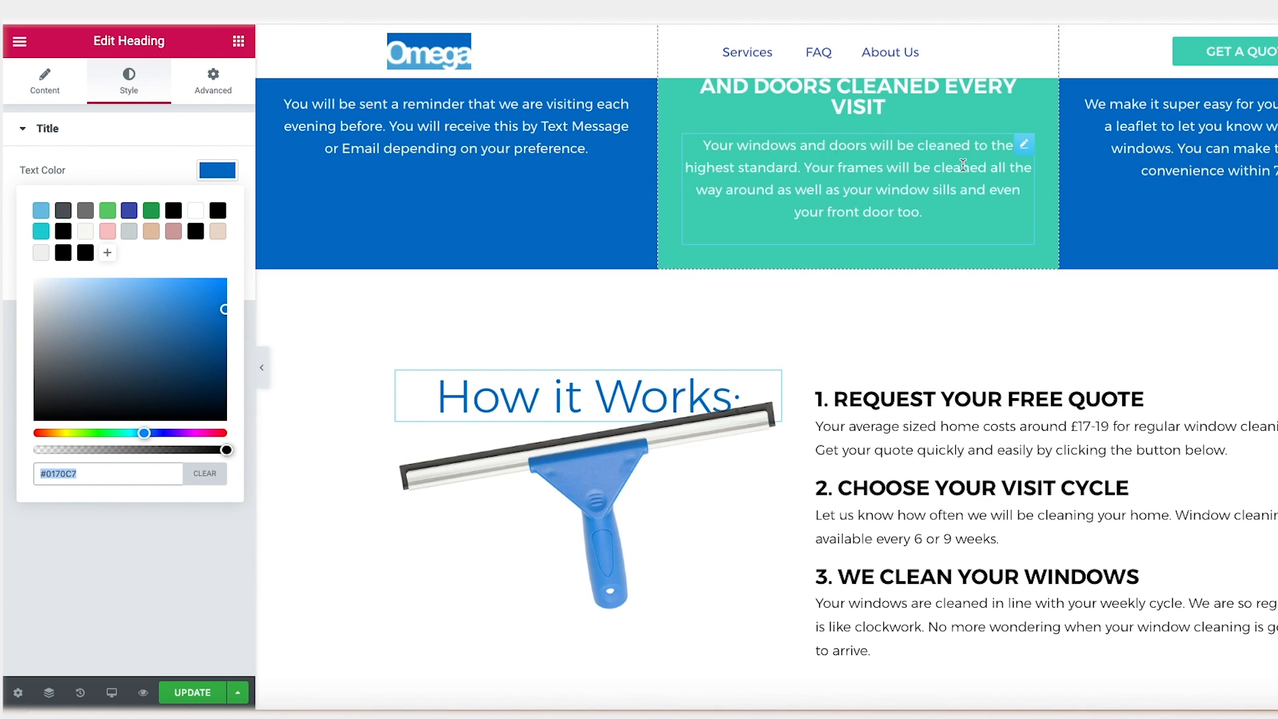
scroll(963, 165, up, 4)
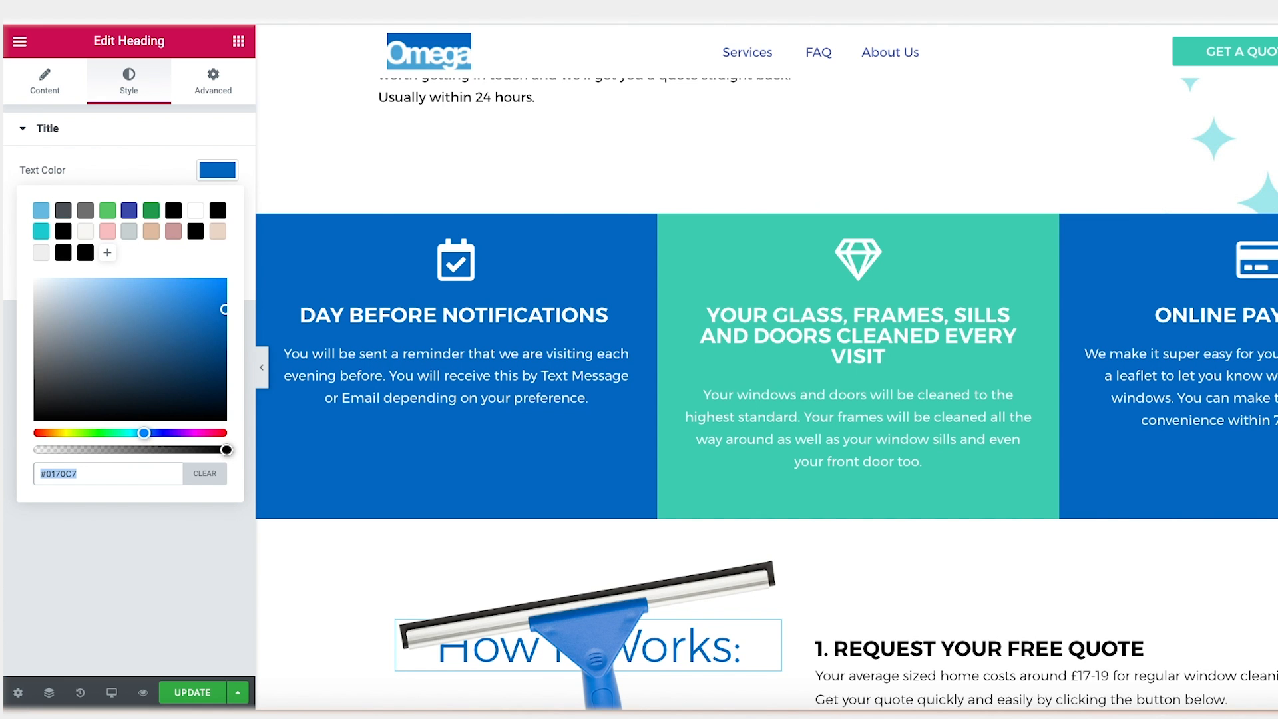
scroll(765, 392, down, 5)
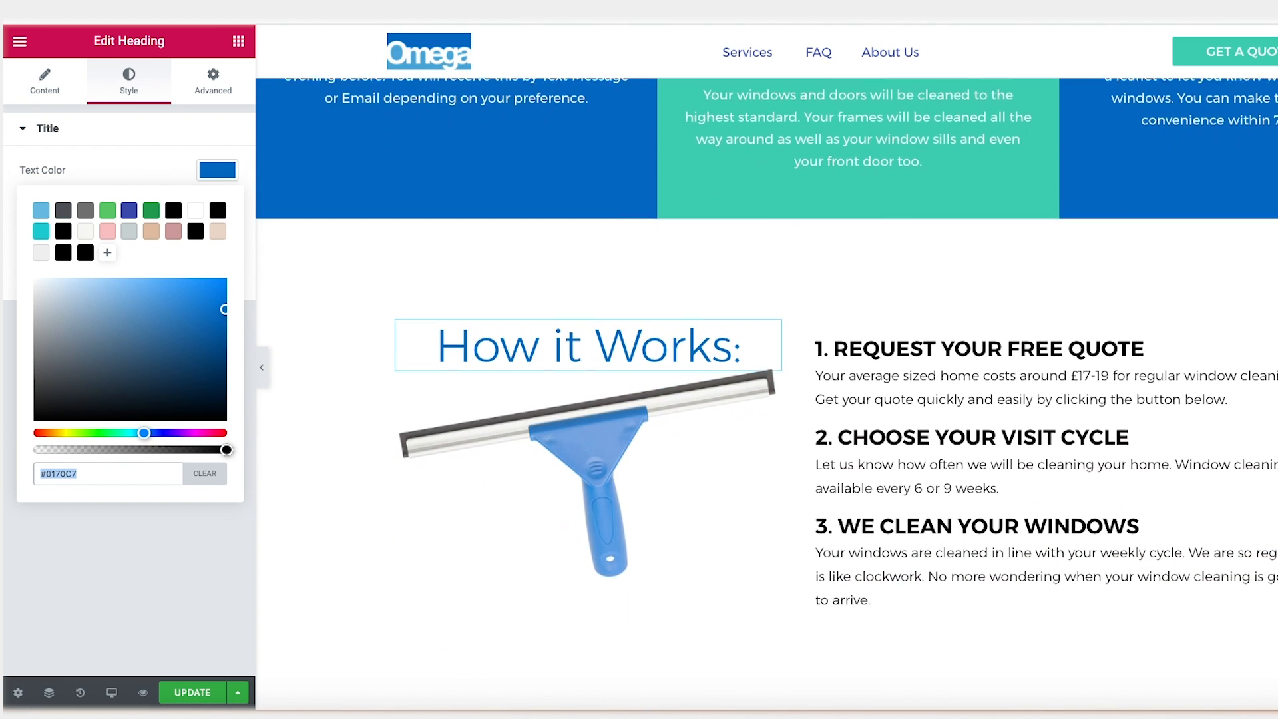
scroll(765, 393, down, 4)
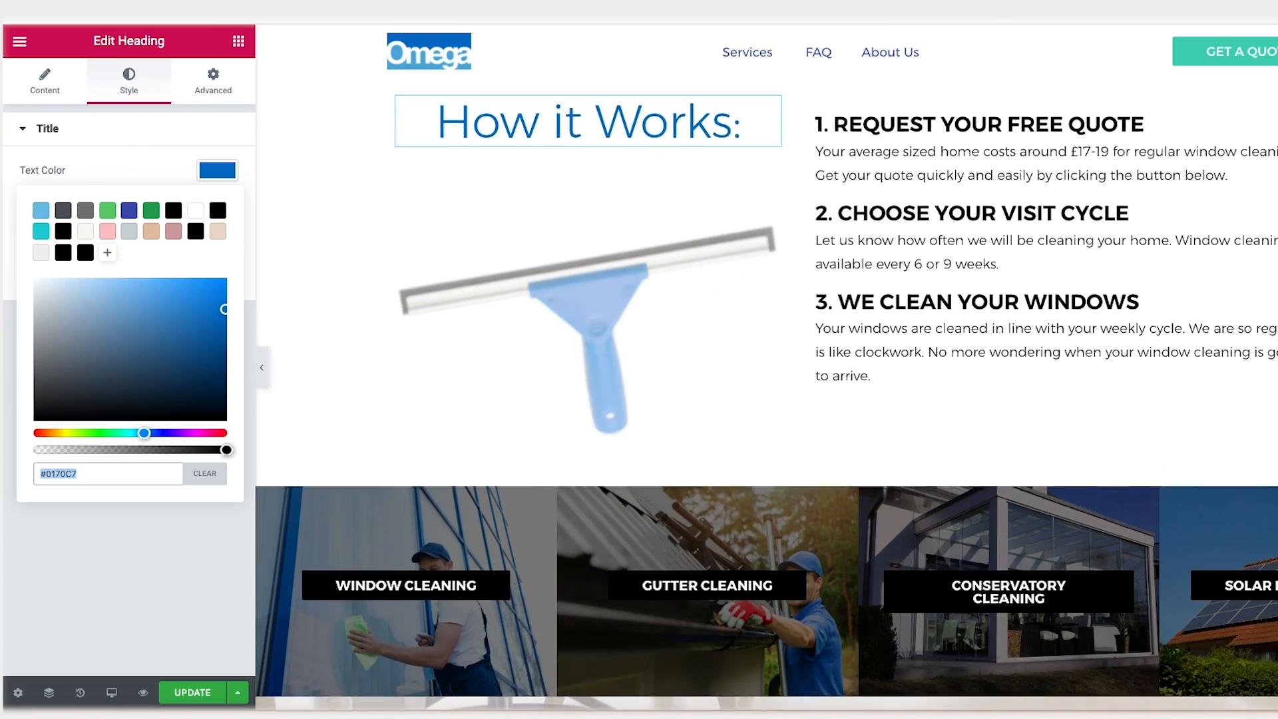
scroll(765, 392, down, 3)
scroll(765, 393, up, 6)
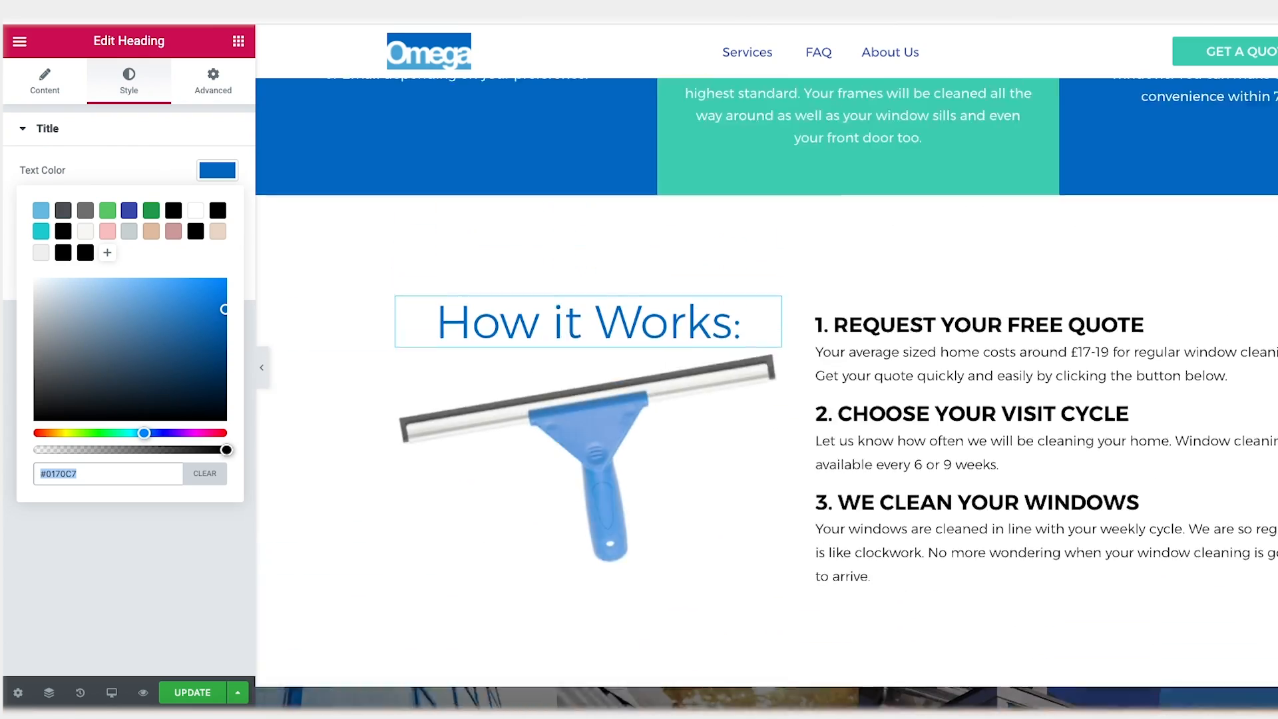
scroll(765, 393, up, 4)
scroll(766, 393, down, 5)
scroll(766, 392, up, 3)
scroll(765, 393, down, 3)
scroll(765, 392, up, 2)
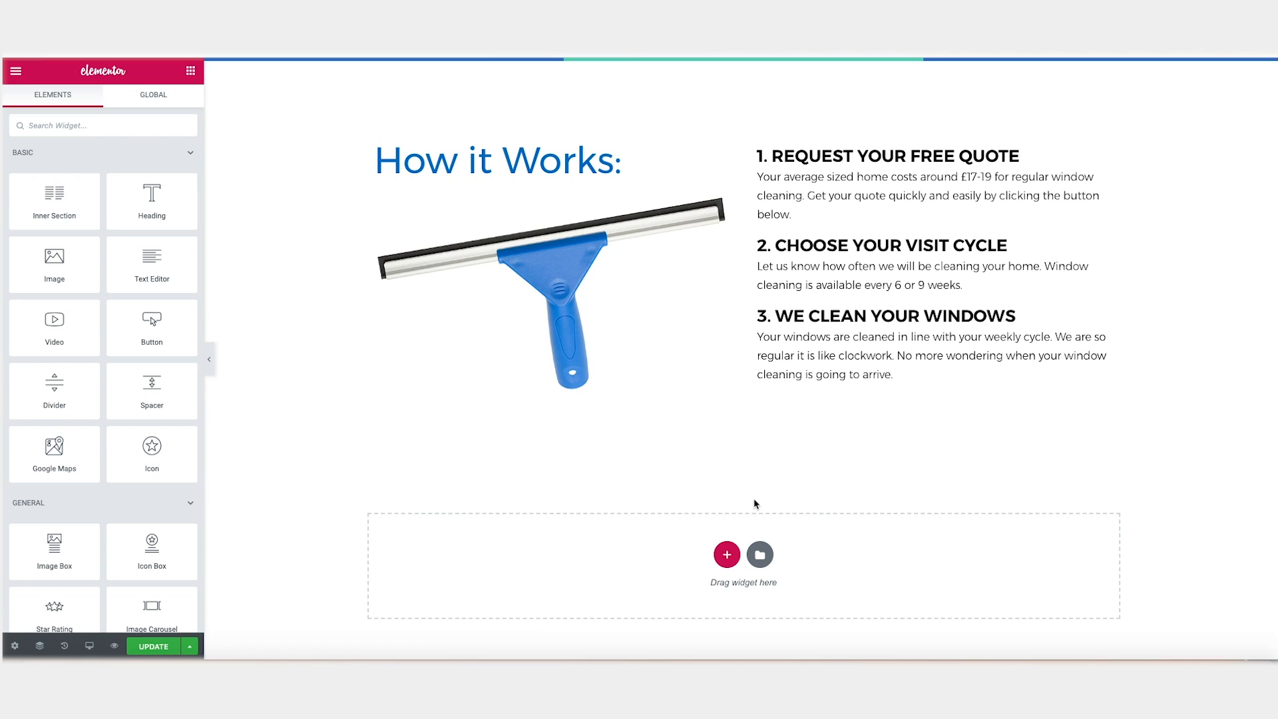
- Add a new section with four equal columns below "How it Works:" and set its content width to Full Width
click(726, 555)
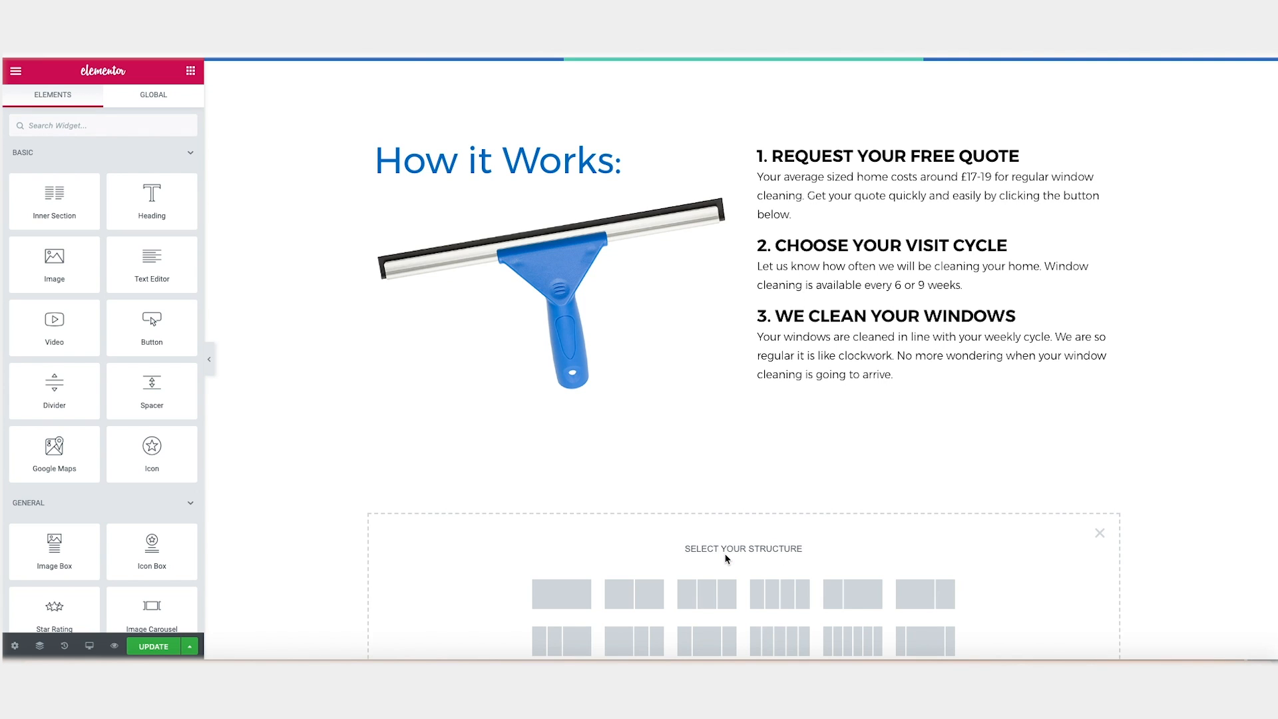
click(772, 590)
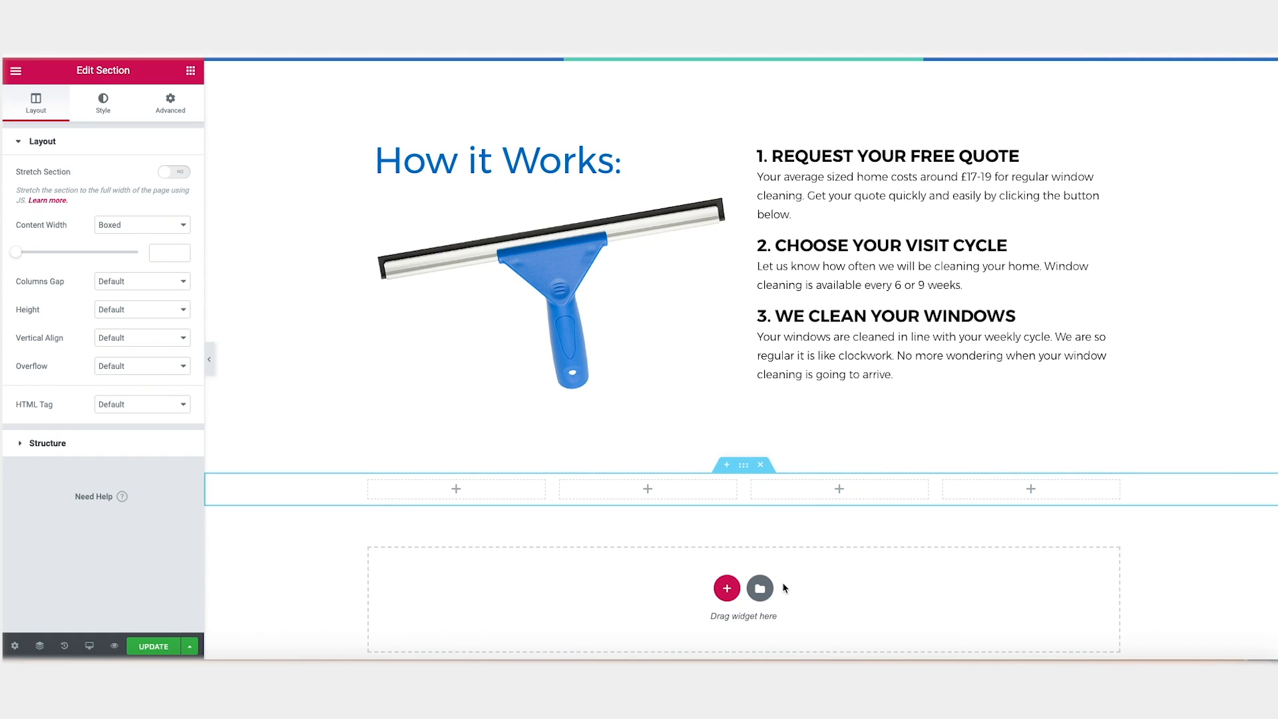
click(130, 227)
click(134, 237)
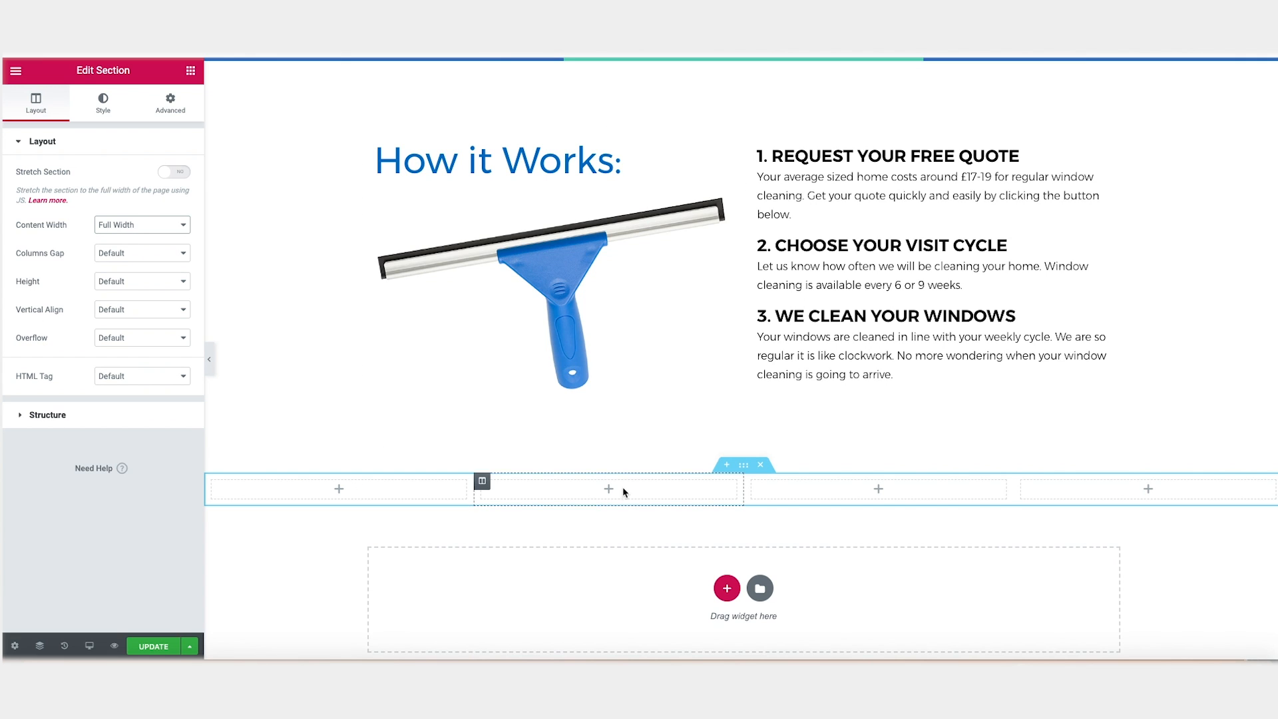
- Place a Button widget in each of the four columns and set the first button's text to "Window Cleaning"
click(193, 74)
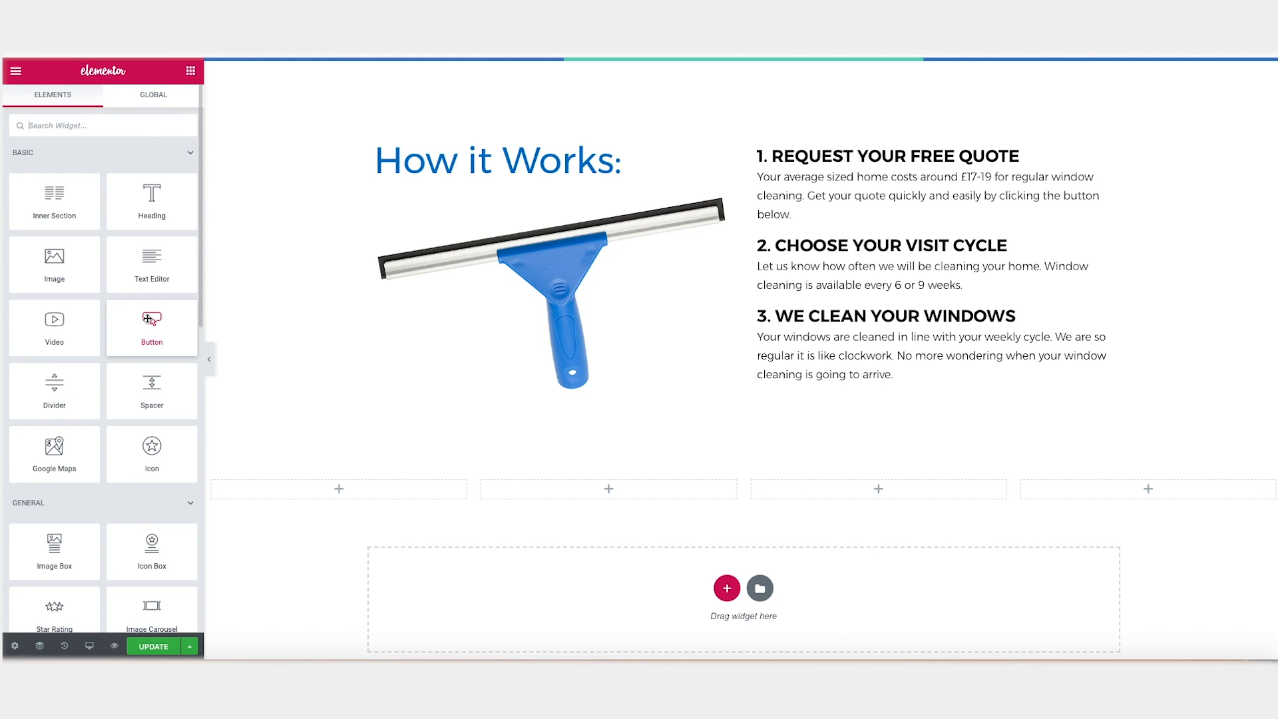
drag(149, 321, 341, 490)
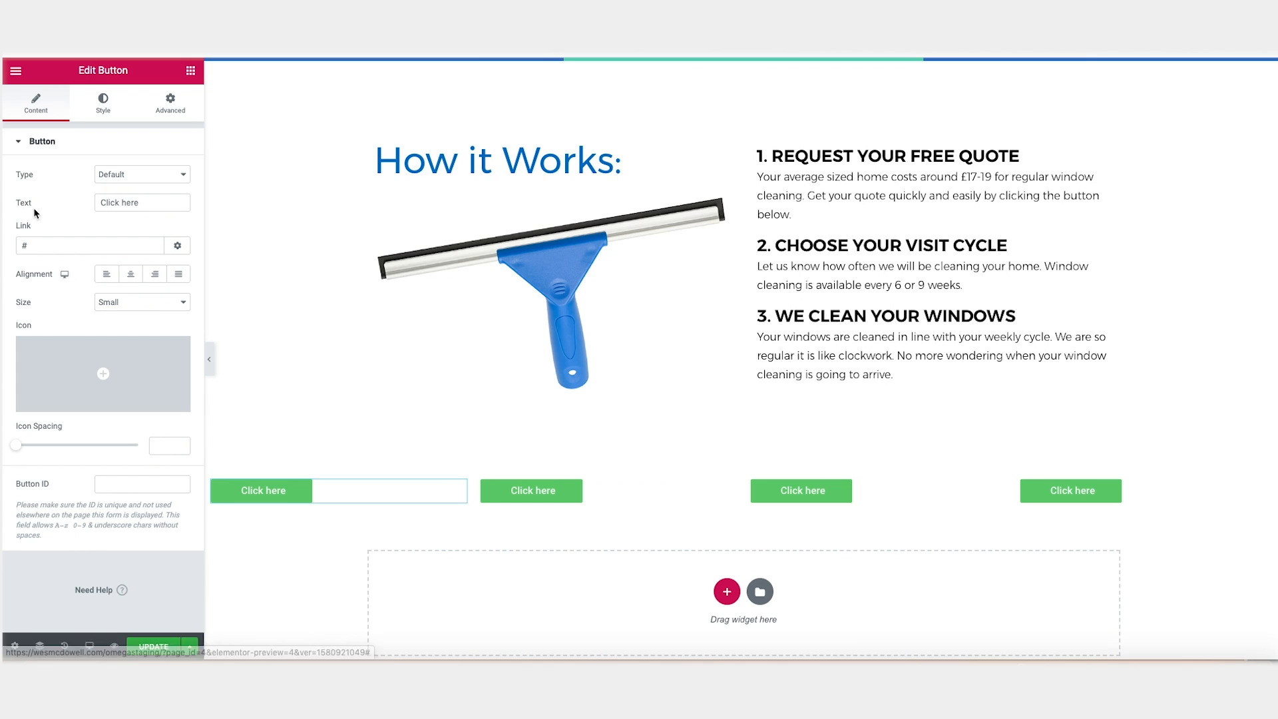
triple_click(117, 203)
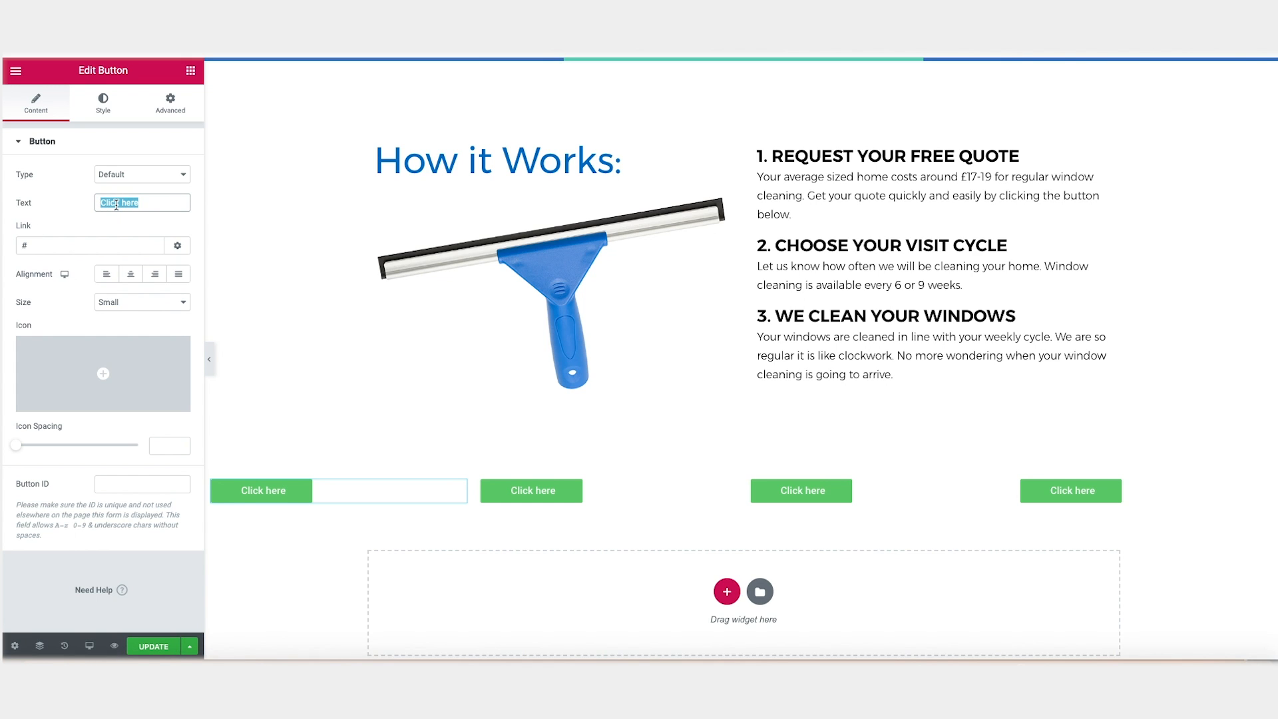
text(Window Cleaning)
- Set the text of the remaining three buttons to "Gutter Cleaning", "Conservatory Cleaning" and "Solar Panel Cleaning"
click(532, 490)
triple_click(117, 203)
text(Gutter Cleaning)
click(802, 490)
triple_click(116, 203)
text(Conservatory Cleaning)
click(1057, 491)
triple_click(117, 203)
text(Solar Panel Cleaning)
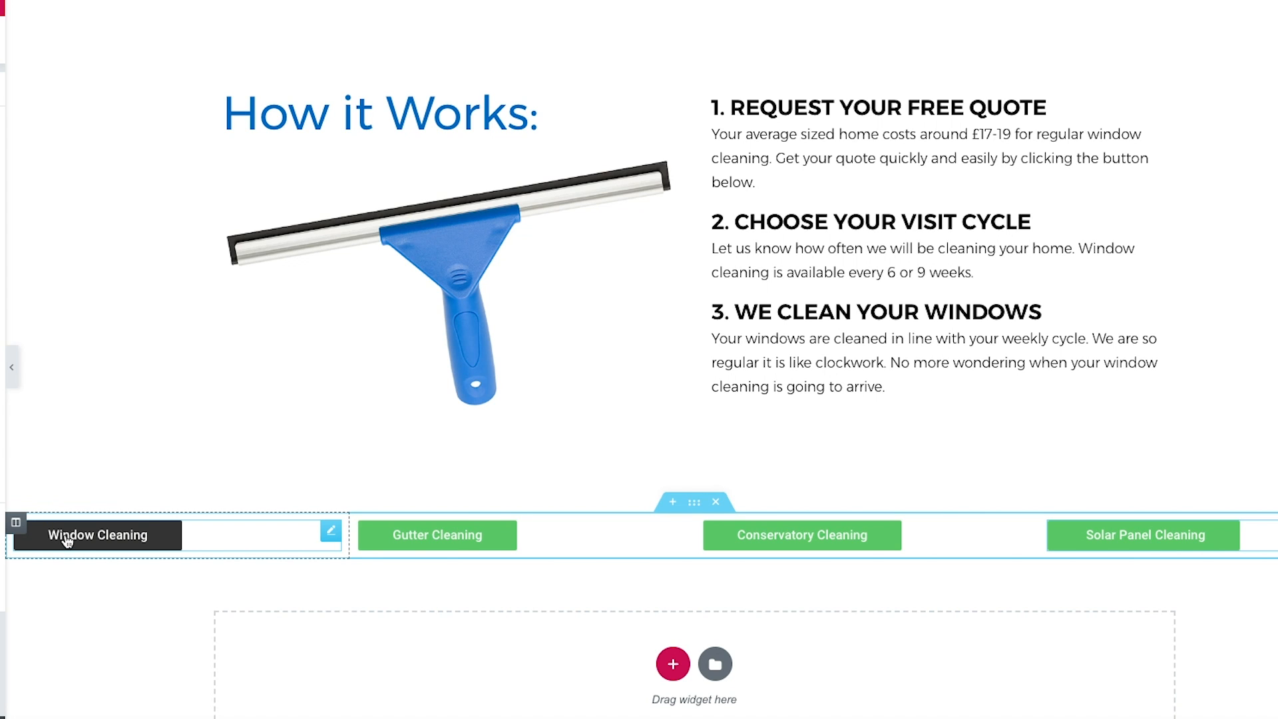
- Give the Window Cleaning column a classic background with the image shutterstock_1117707020.jpg from the media library
click(16, 526)
click(69, 76)
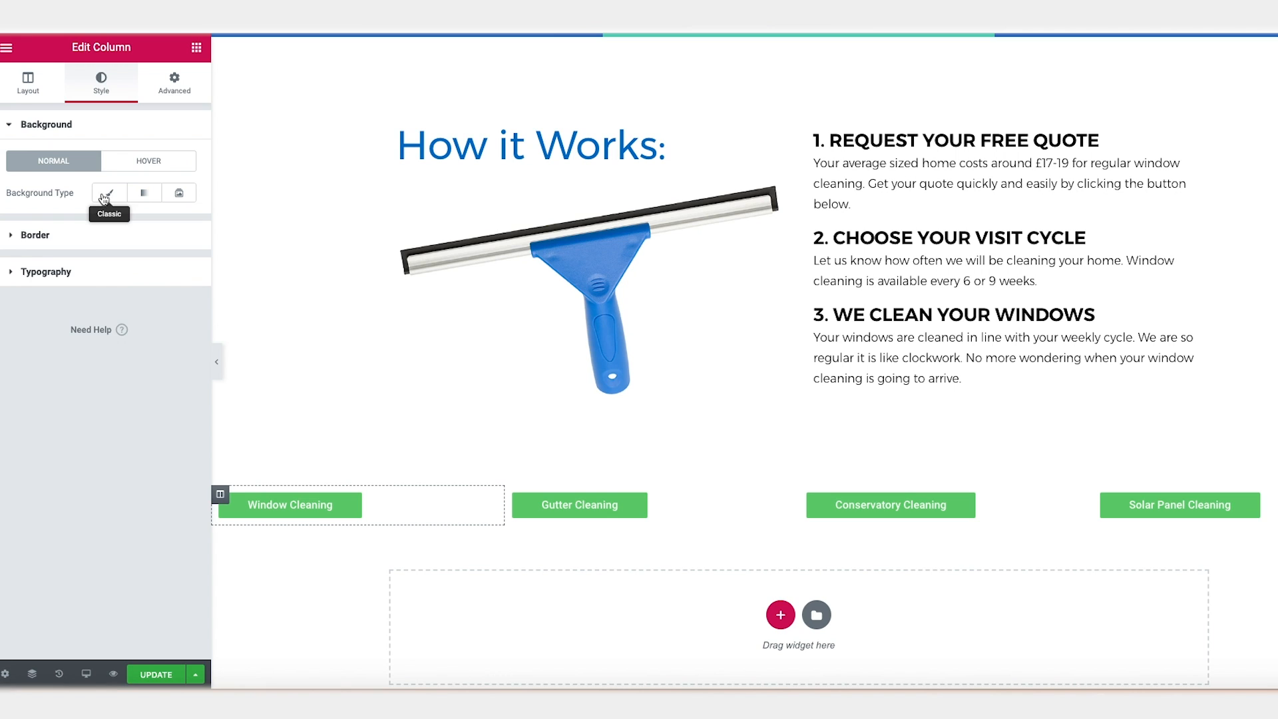
click(105, 195)
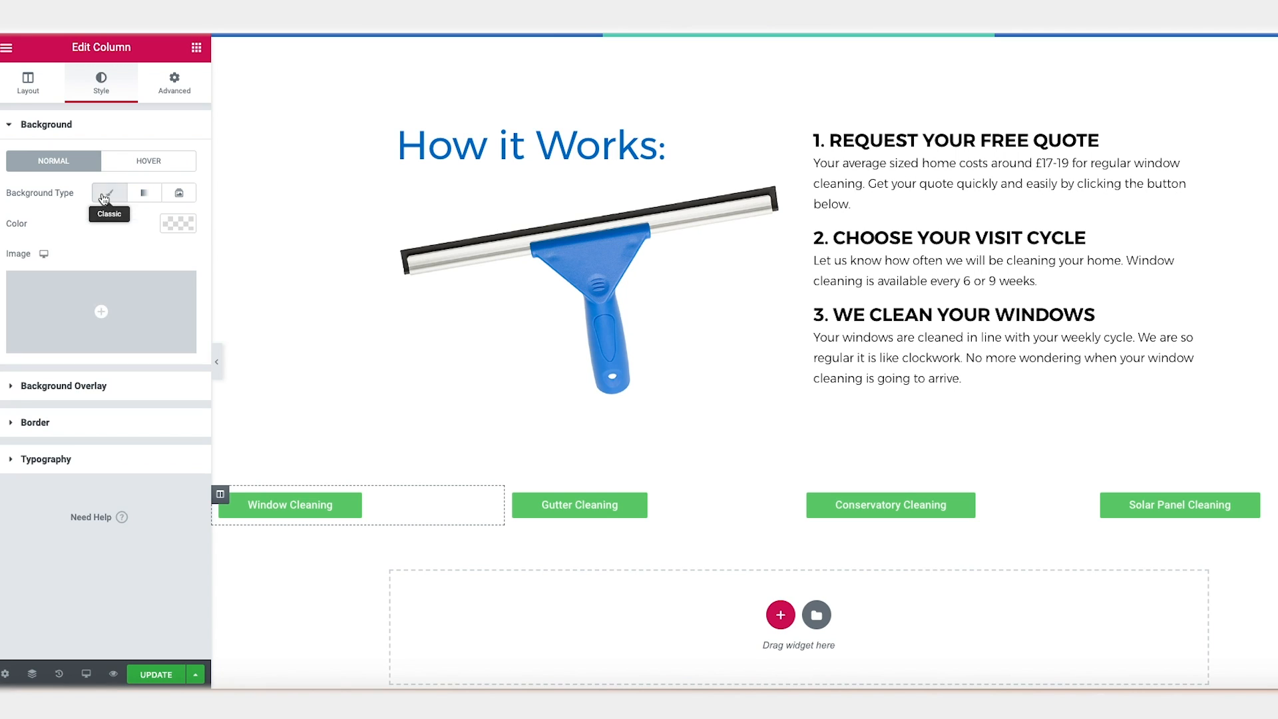
click(101, 342)
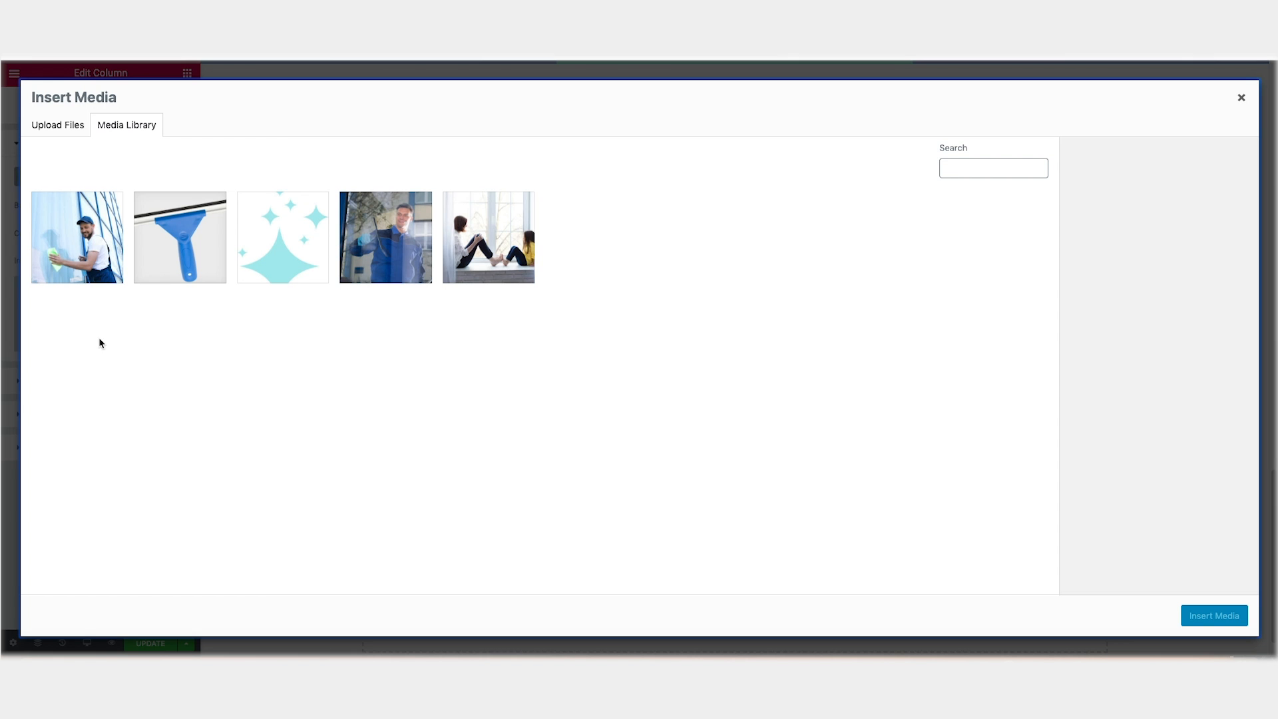
click(87, 222)
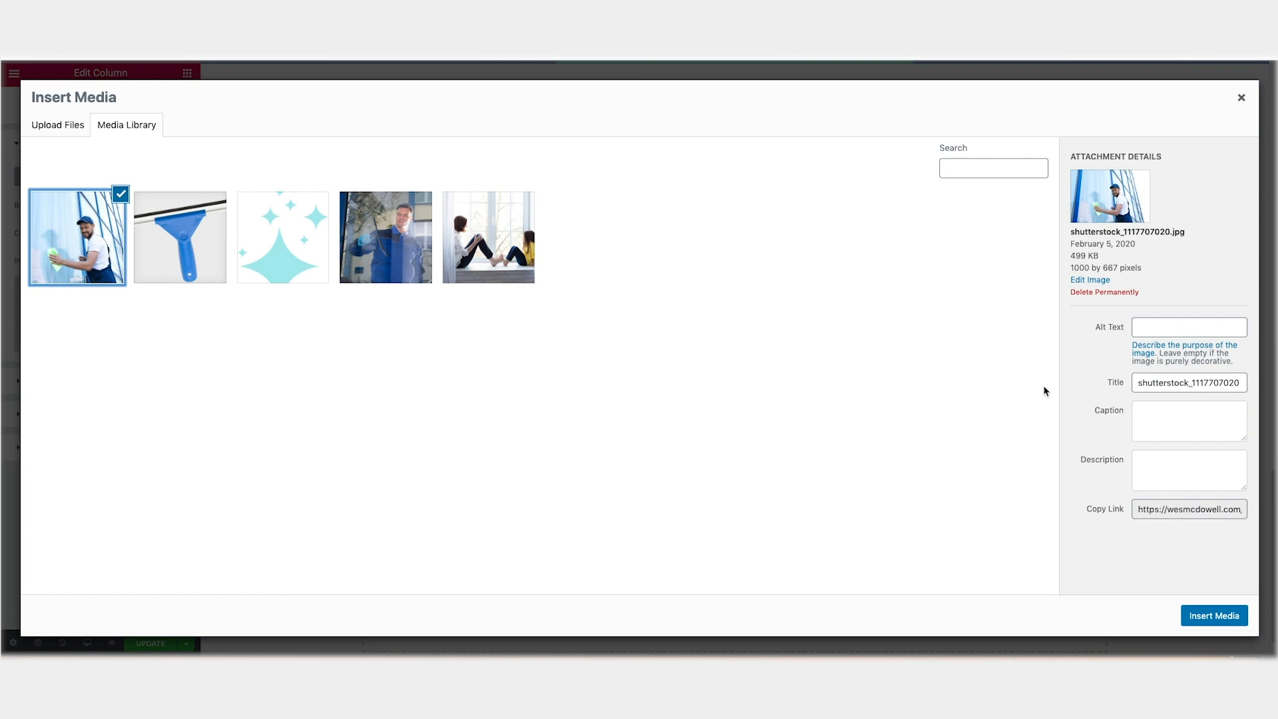
click(1213, 615)
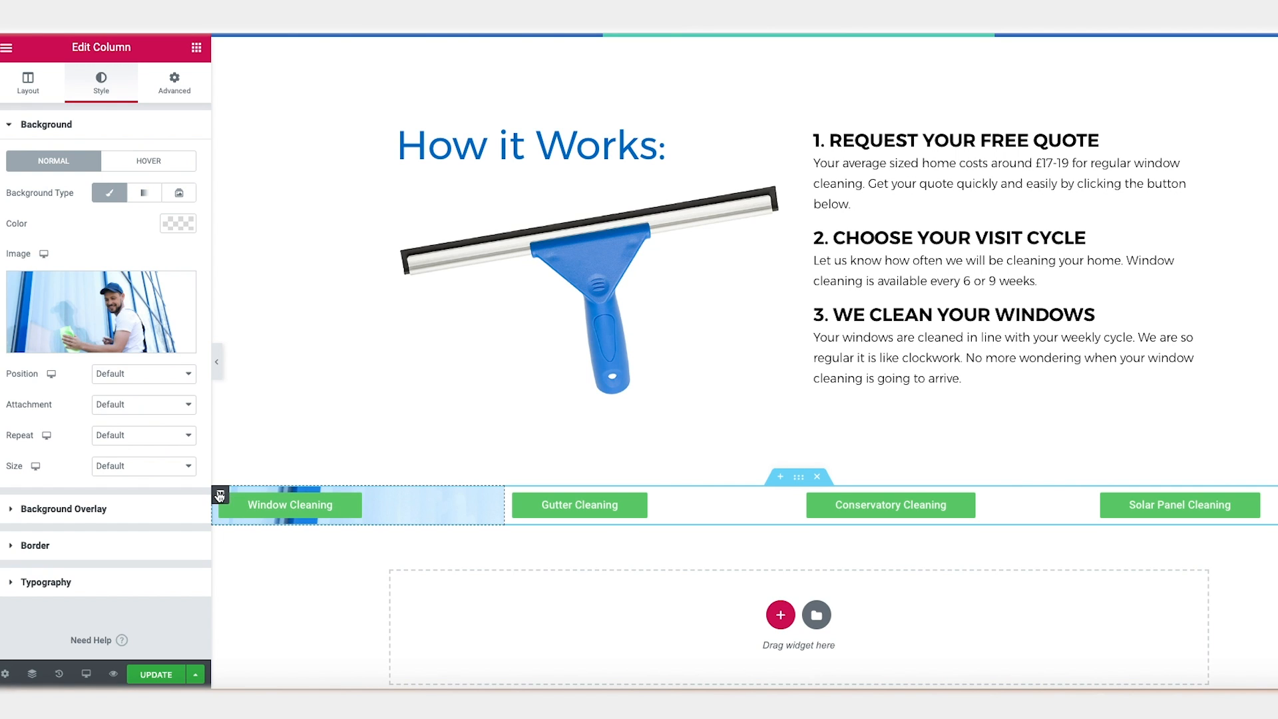
- Unlink the Window Cleaning column's padding and set 100 px for top and bottom and 30 px for right and left
click(183, 91)
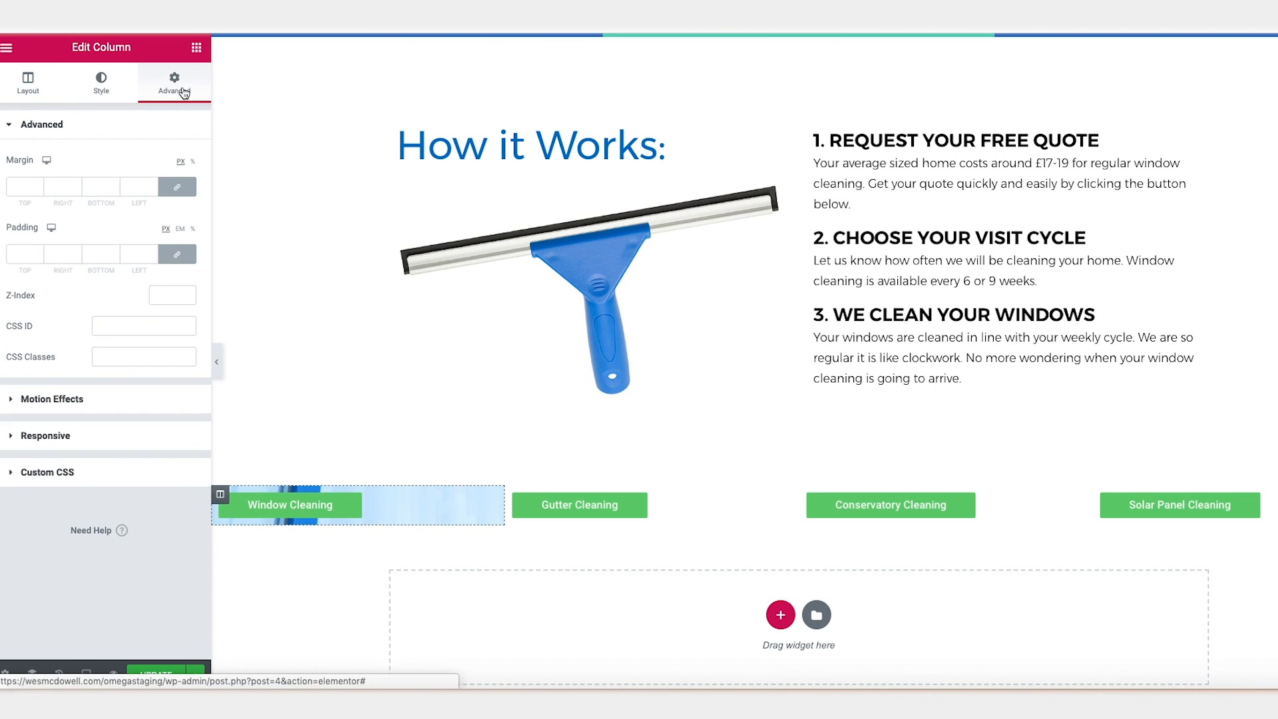
click(178, 255)
click(16, 256)
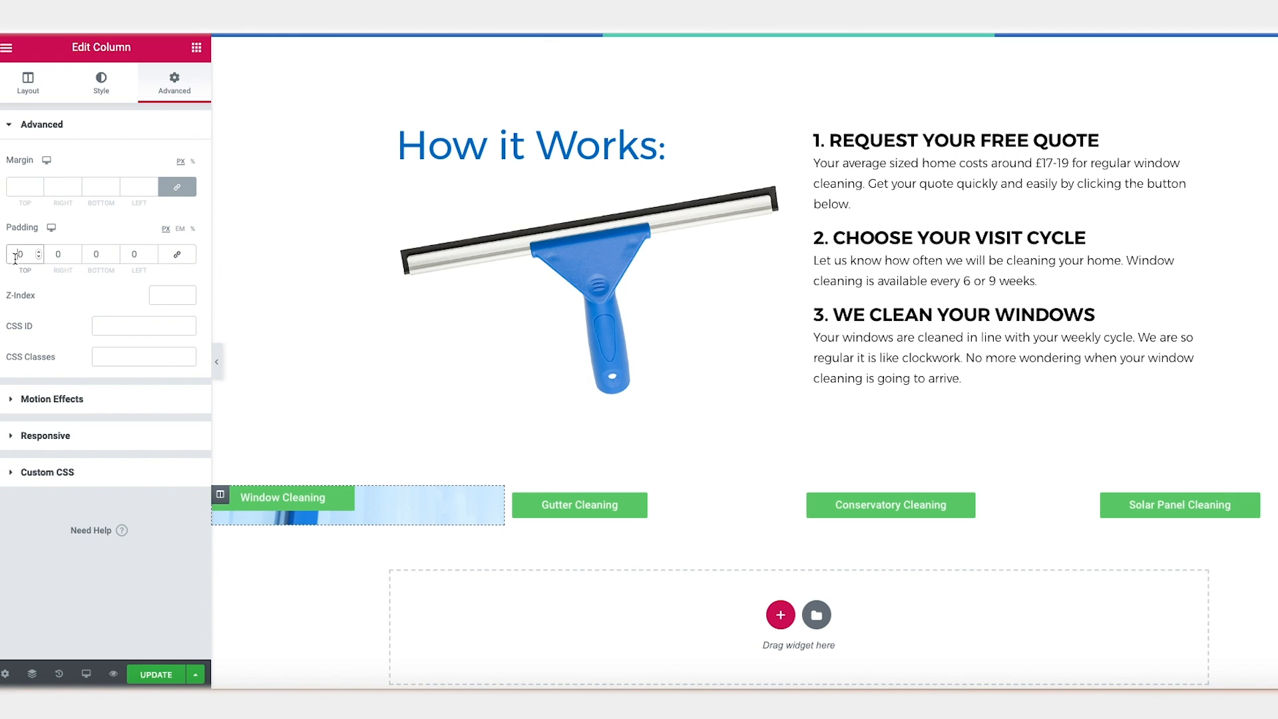
text(100)
click(86, 257)
text(10)
click(52, 256)
text(3)
click(132, 254)
text(3)
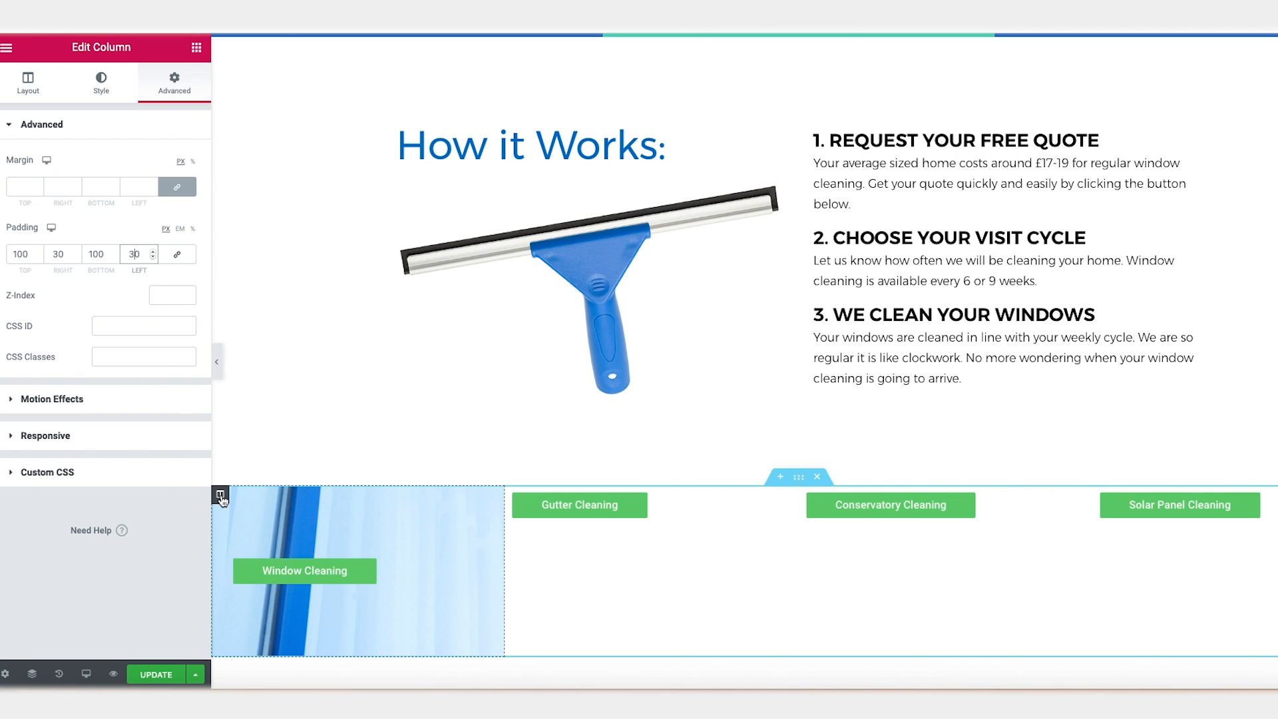
- Set the size of the Window Cleaning column's background image to Cover
click(101, 90)
mouse_move(53, 295)
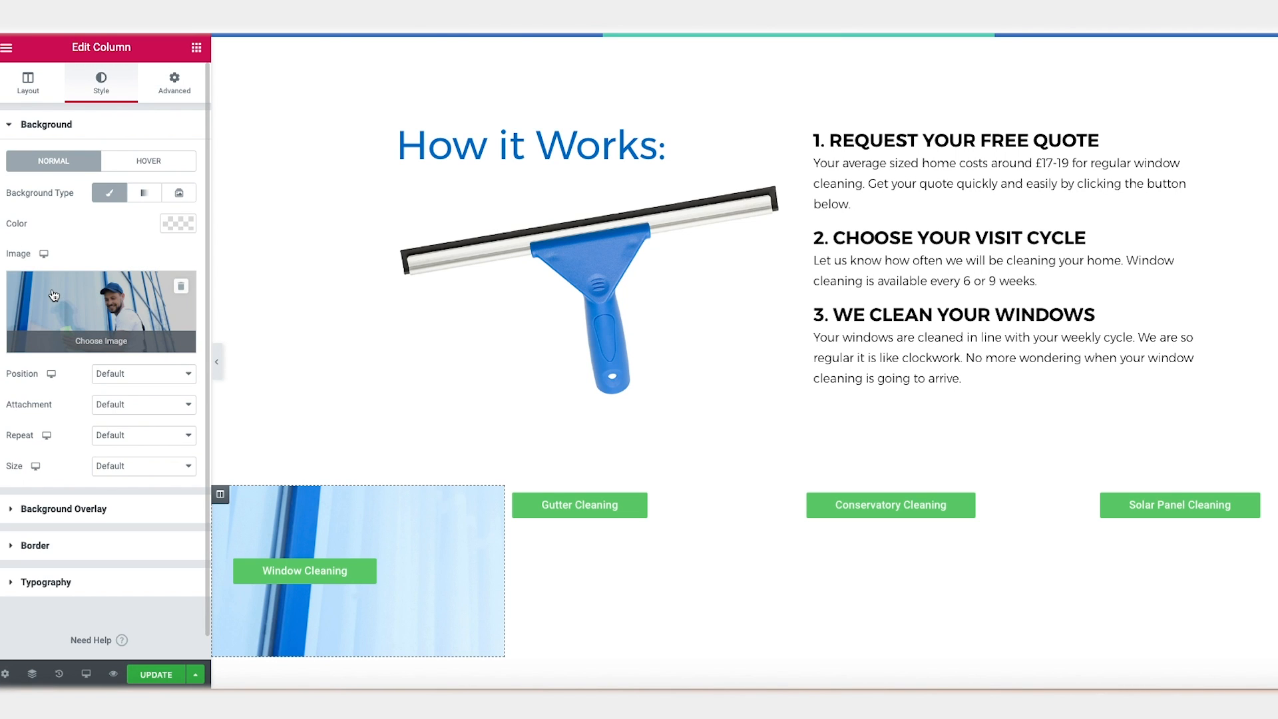
click(123, 469)
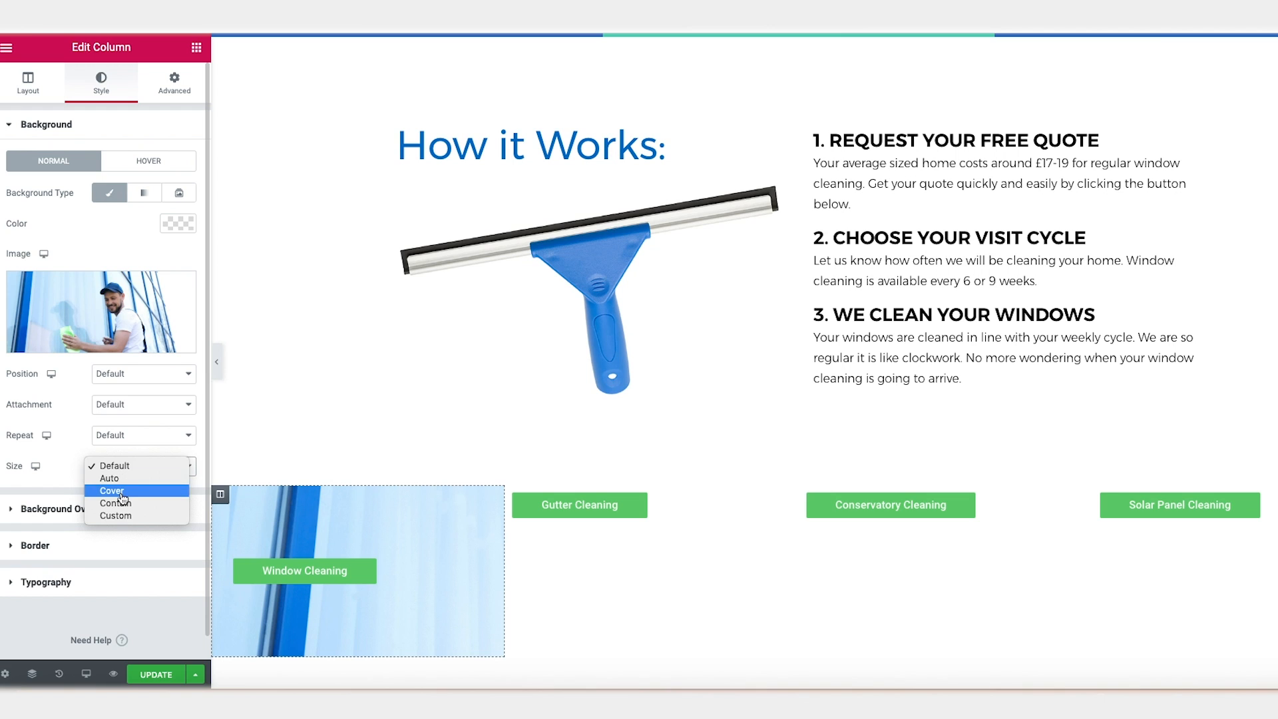
click(118, 492)
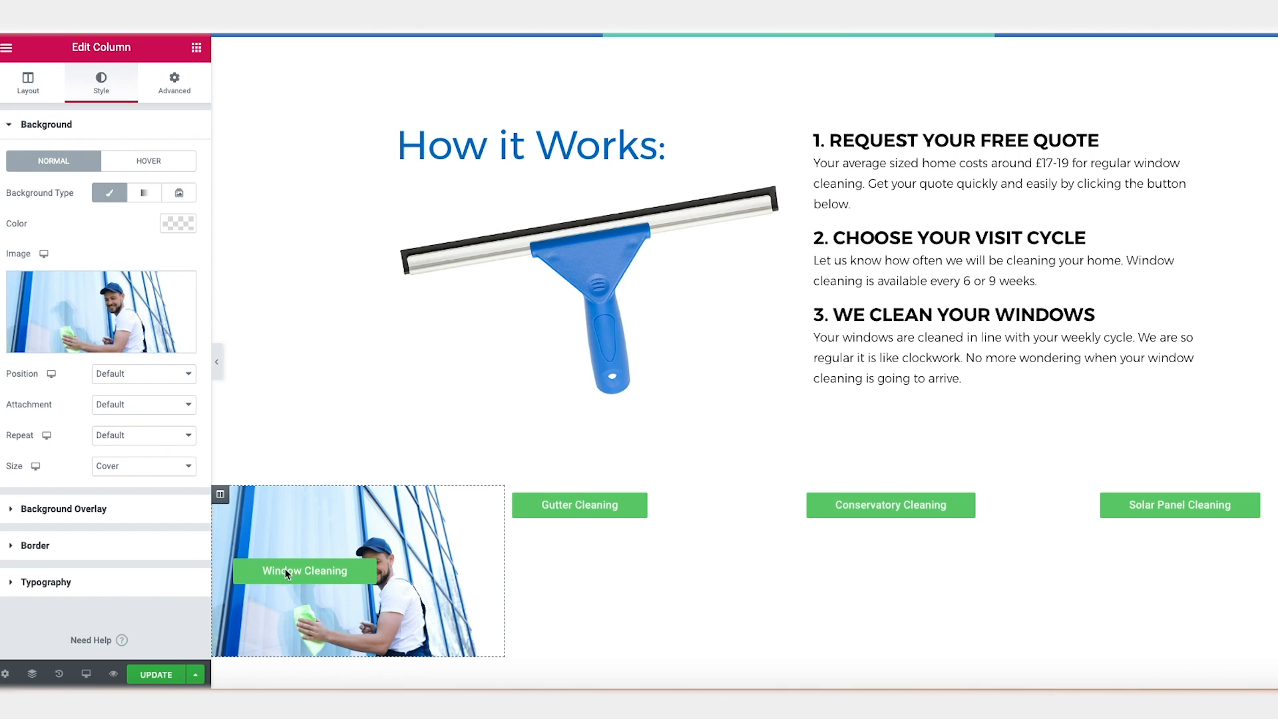
- Center the Window Cleaning button in its column and set its background color to black (#000000)
click(464, 572)
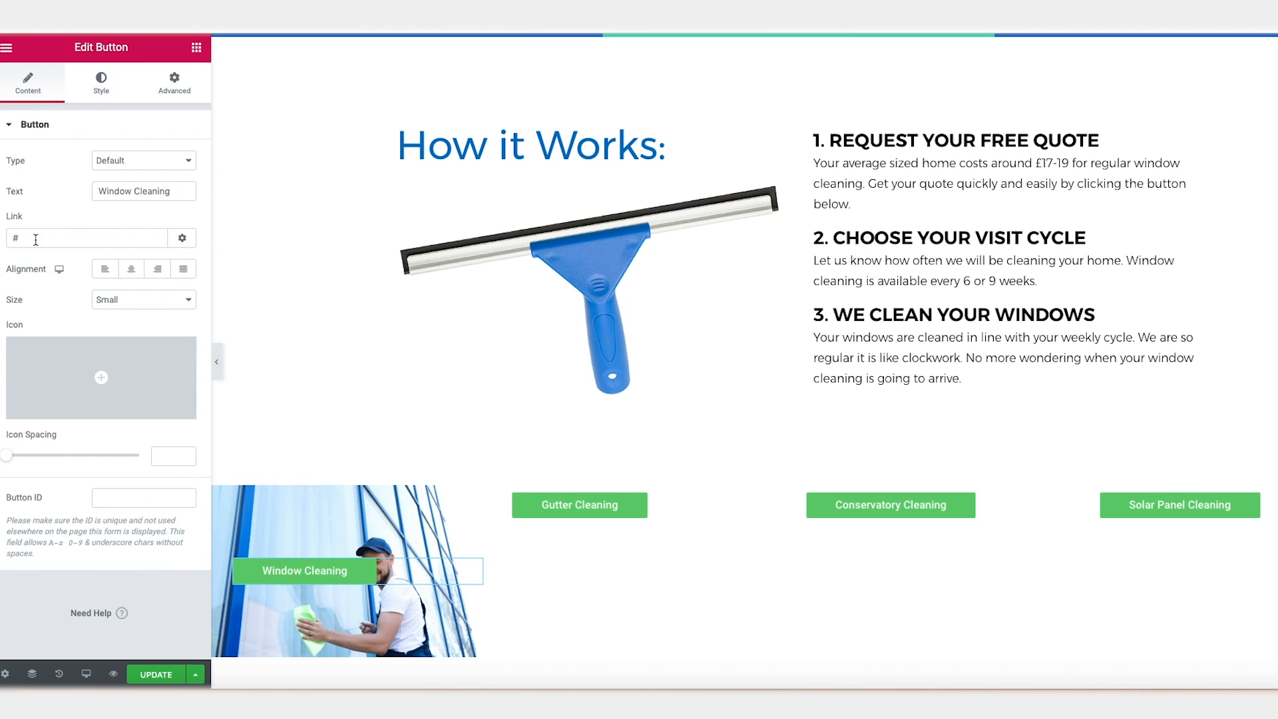
click(136, 272)
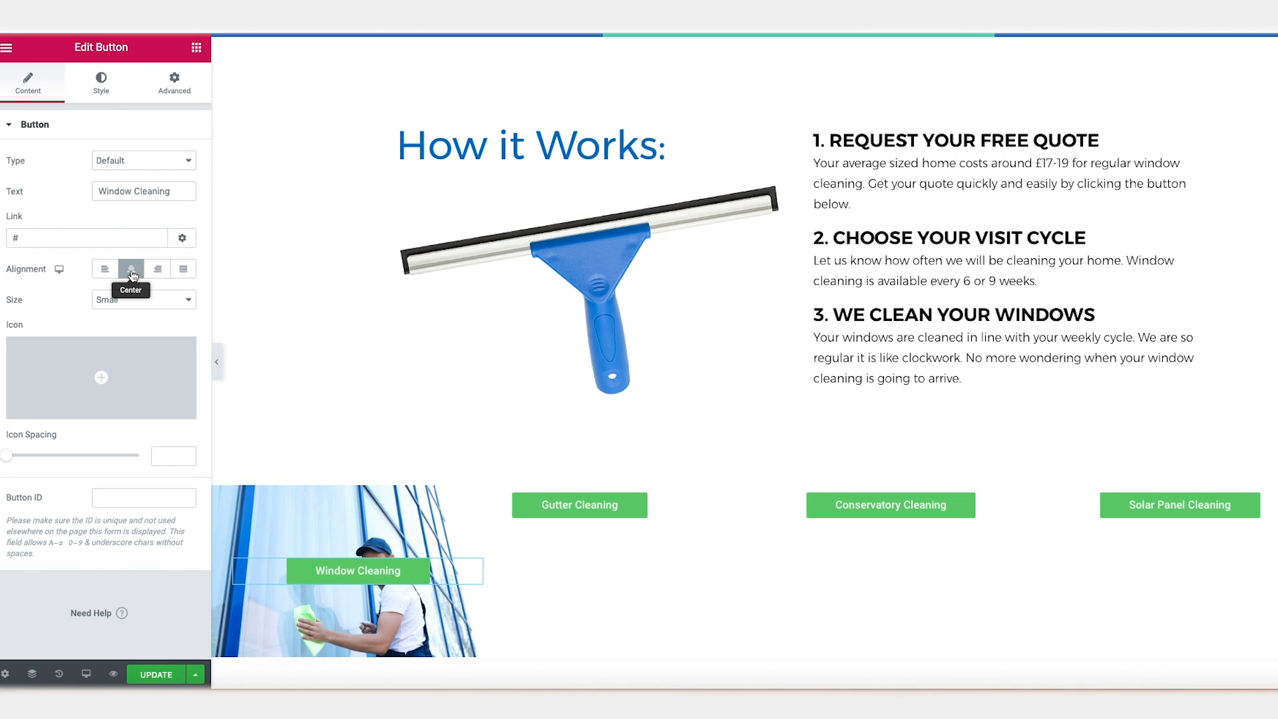
click(104, 89)
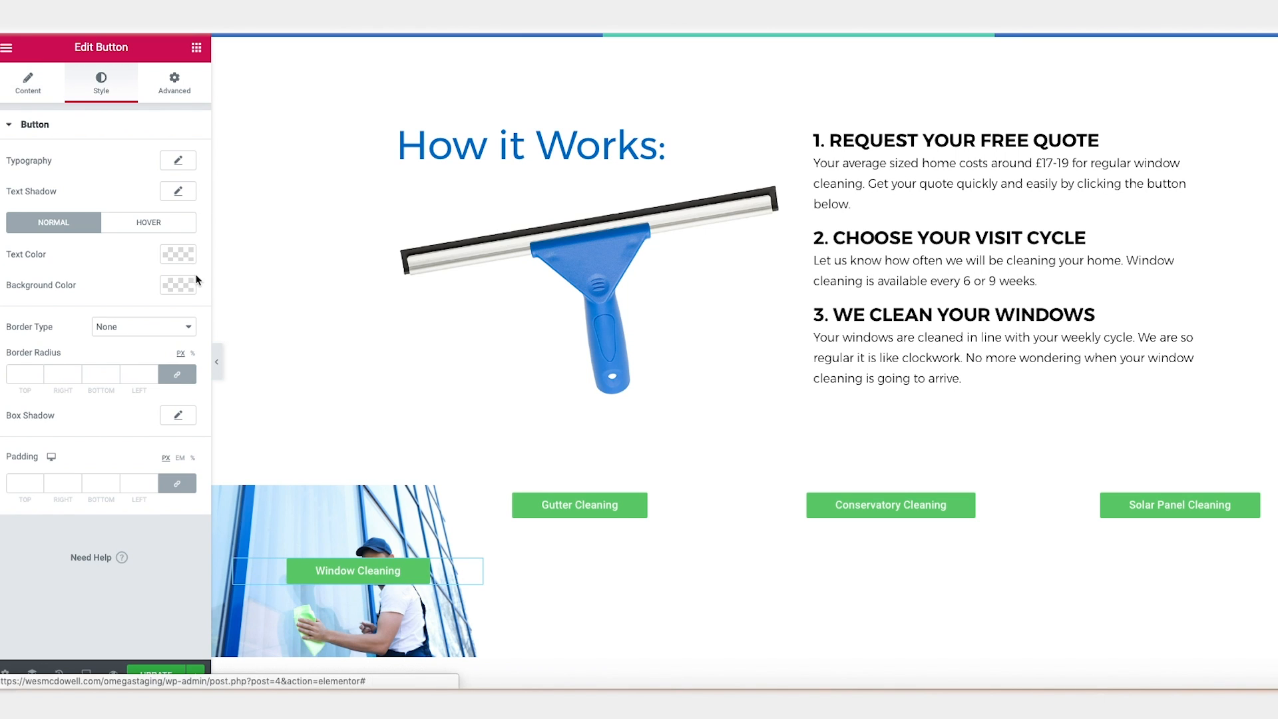
click(178, 285)
click(140, 320)
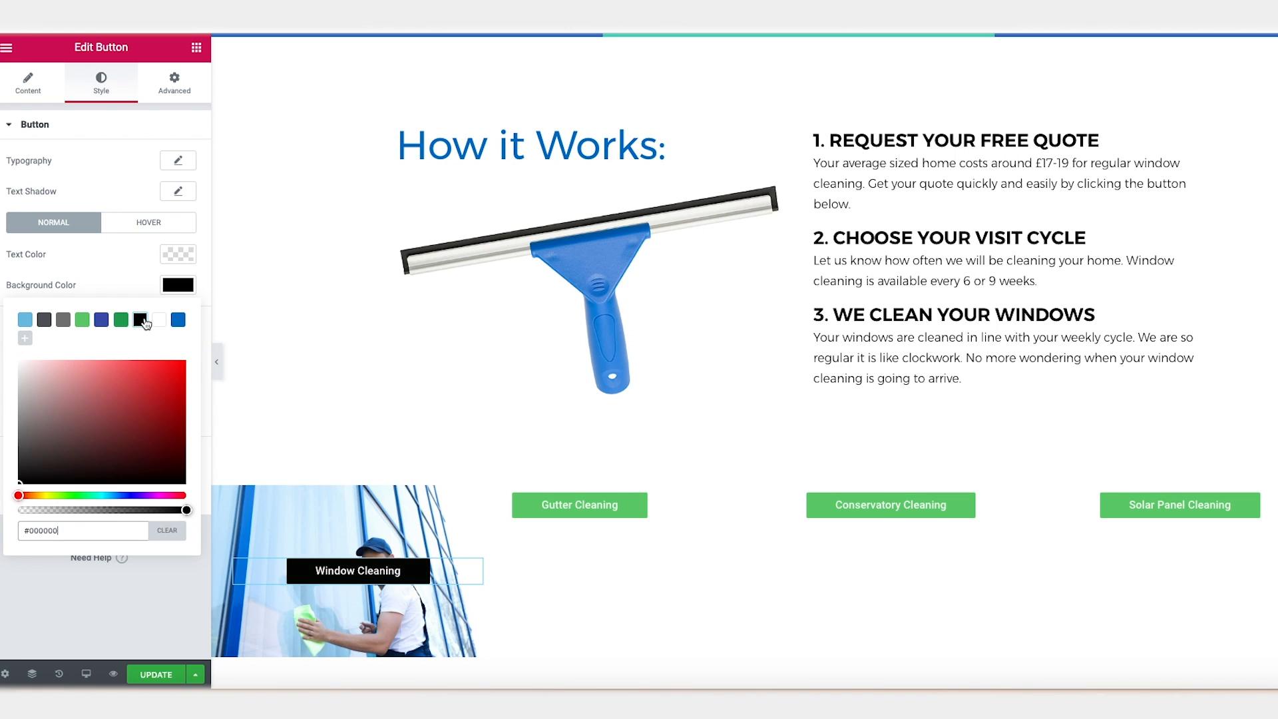
- Set the Window Cleaning button's text transform to Uppercase and its font family to Montserrat
click(178, 161)
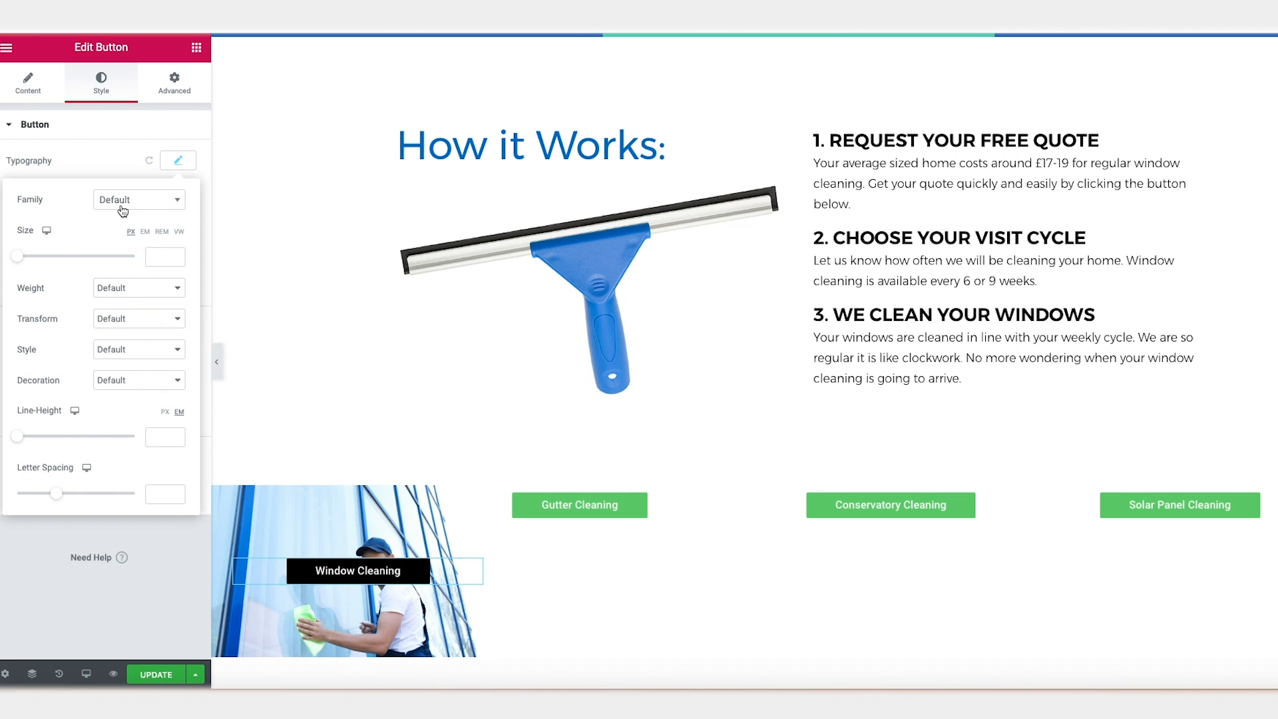
click(124, 325)
click(133, 332)
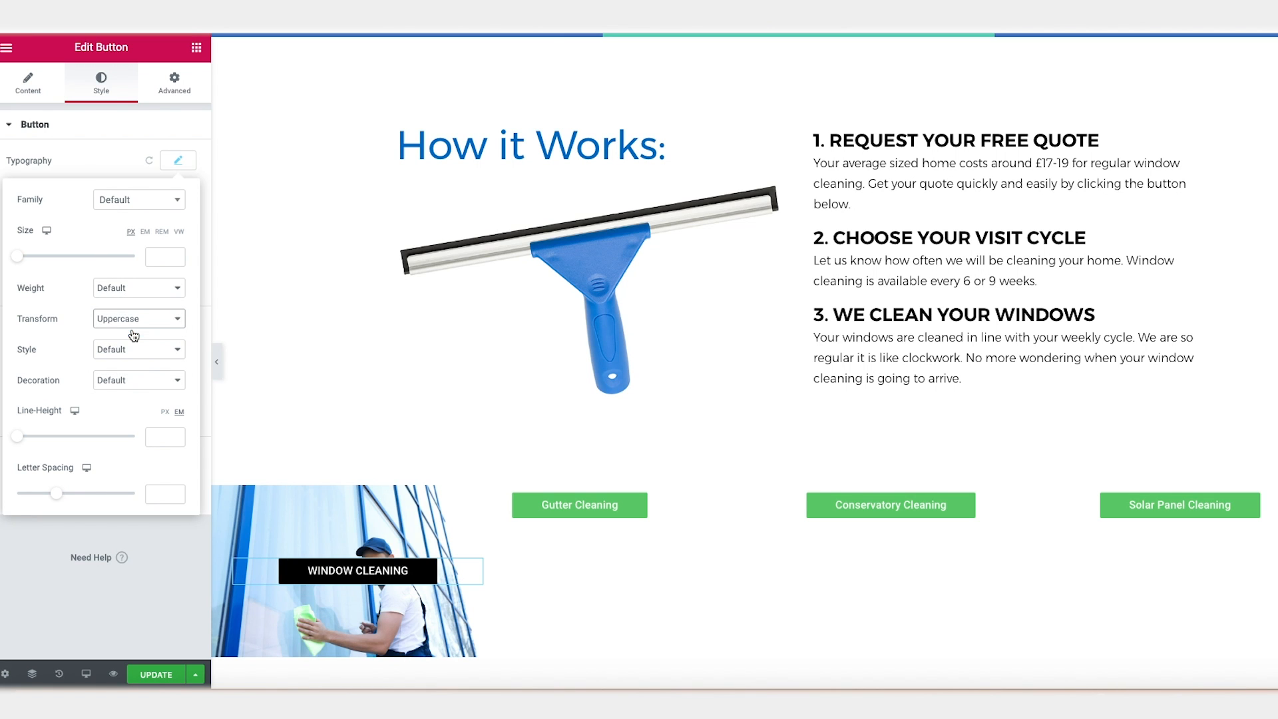
click(137, 206)
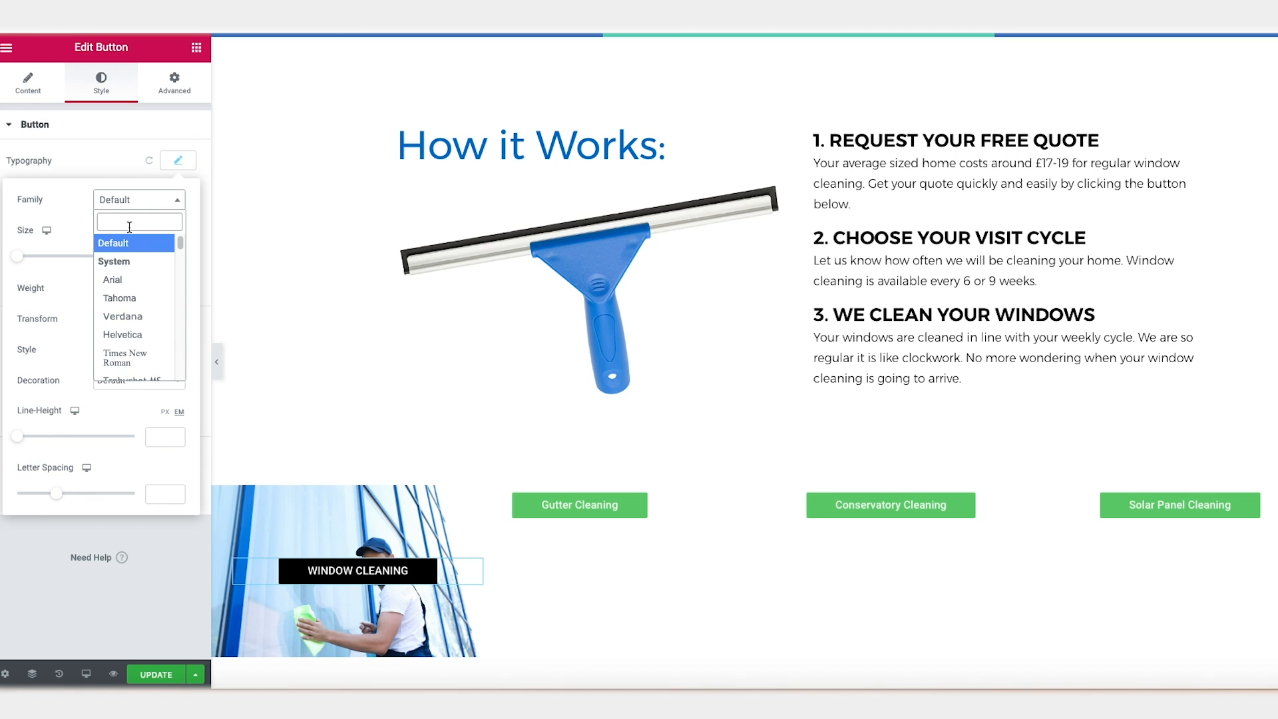
text(mont)
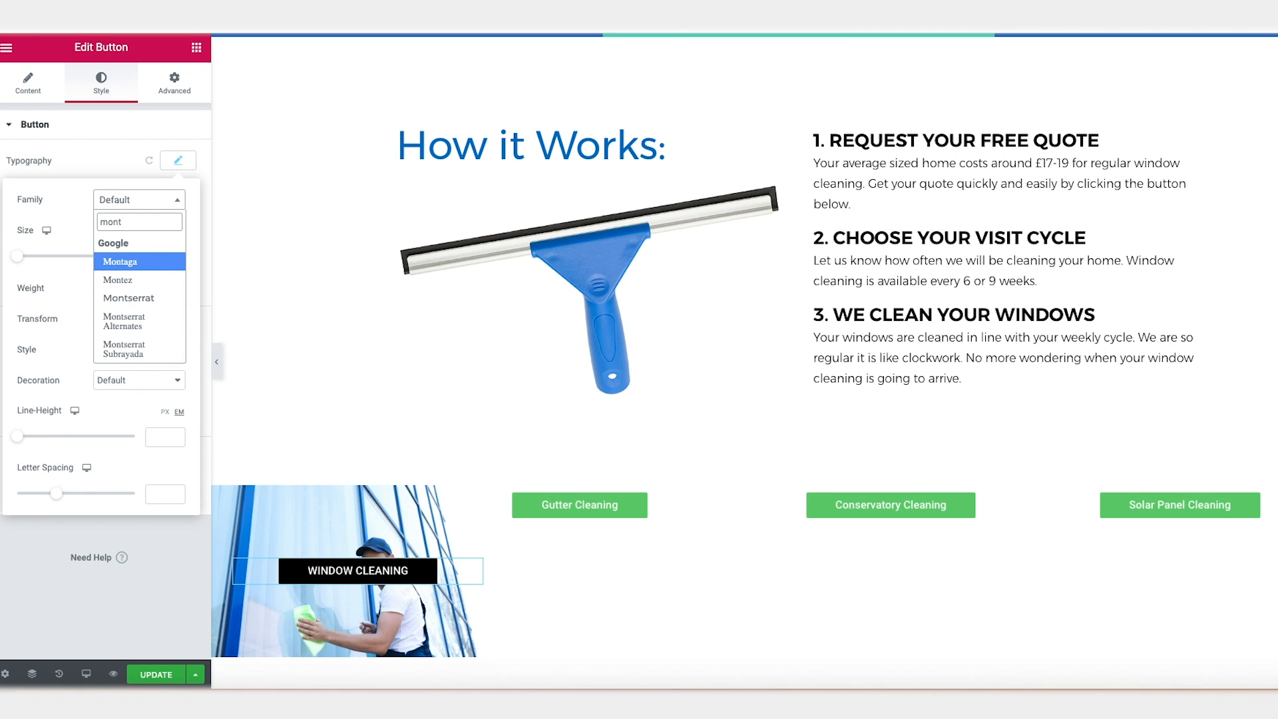
text(s)
click(133, 263)
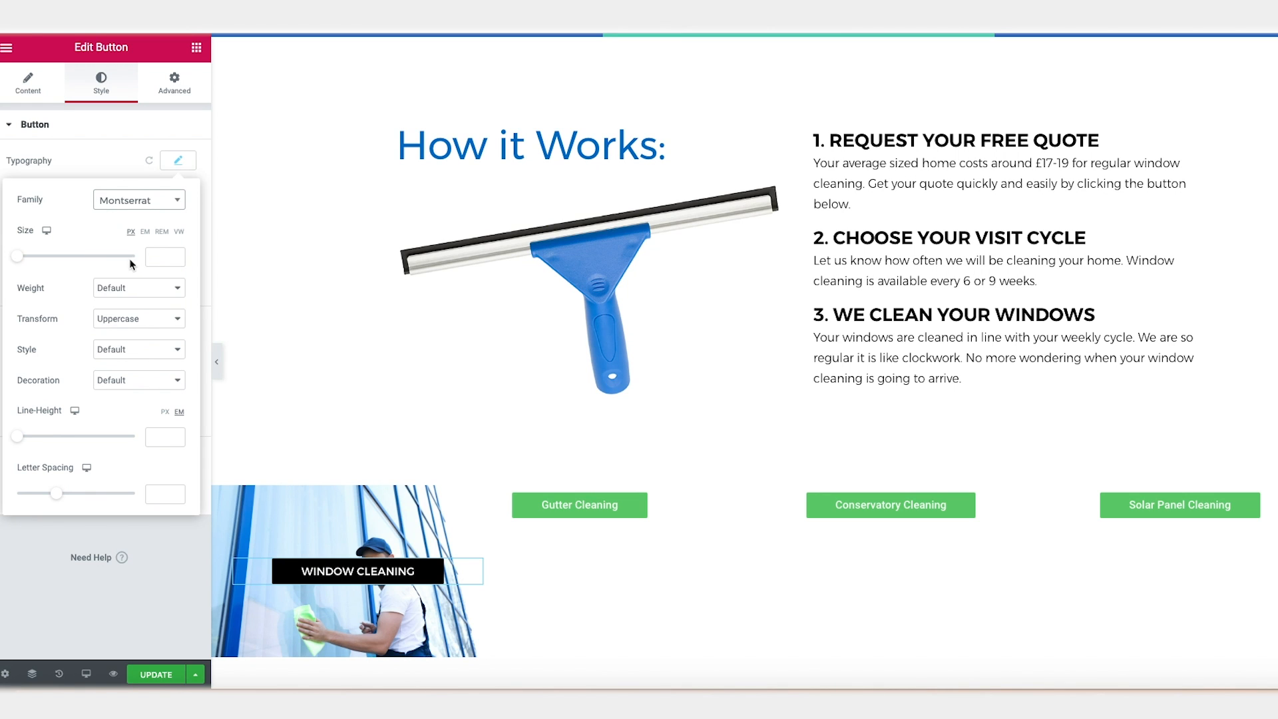
- Set the Window Cleaning button's font weight to 700 and its text size to 18 px
click(112, 293)
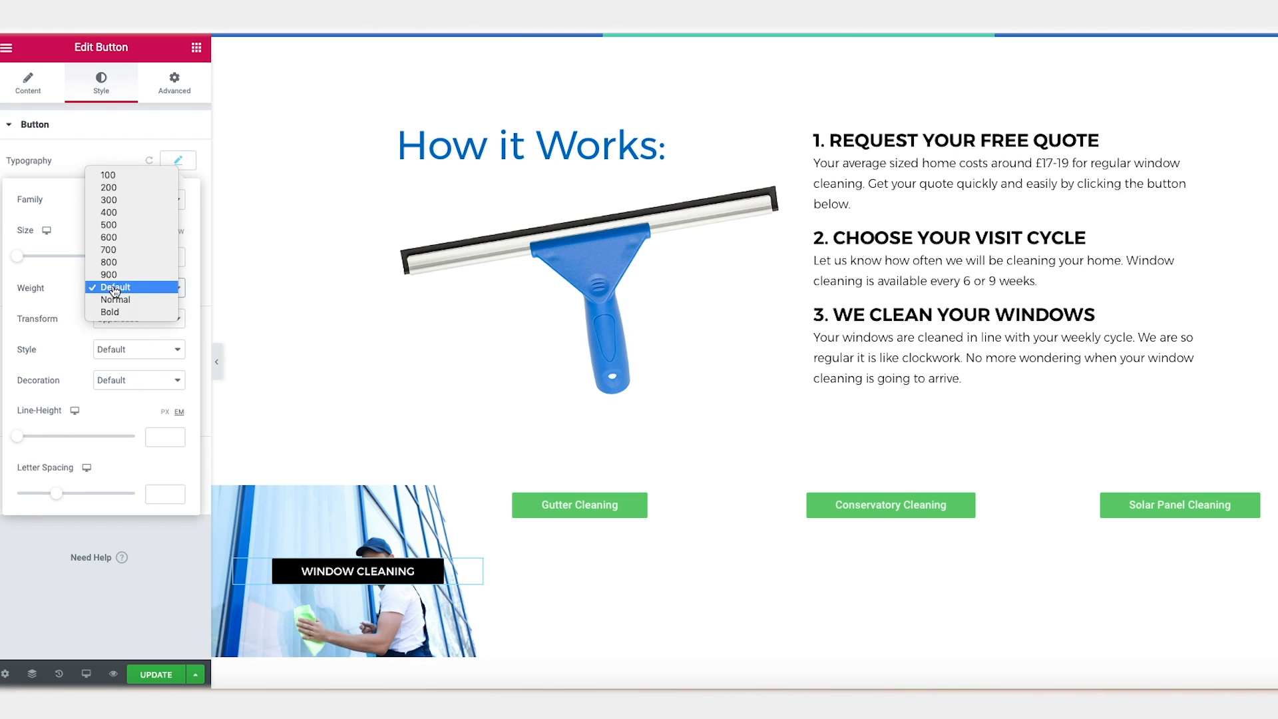
click(119, 226)
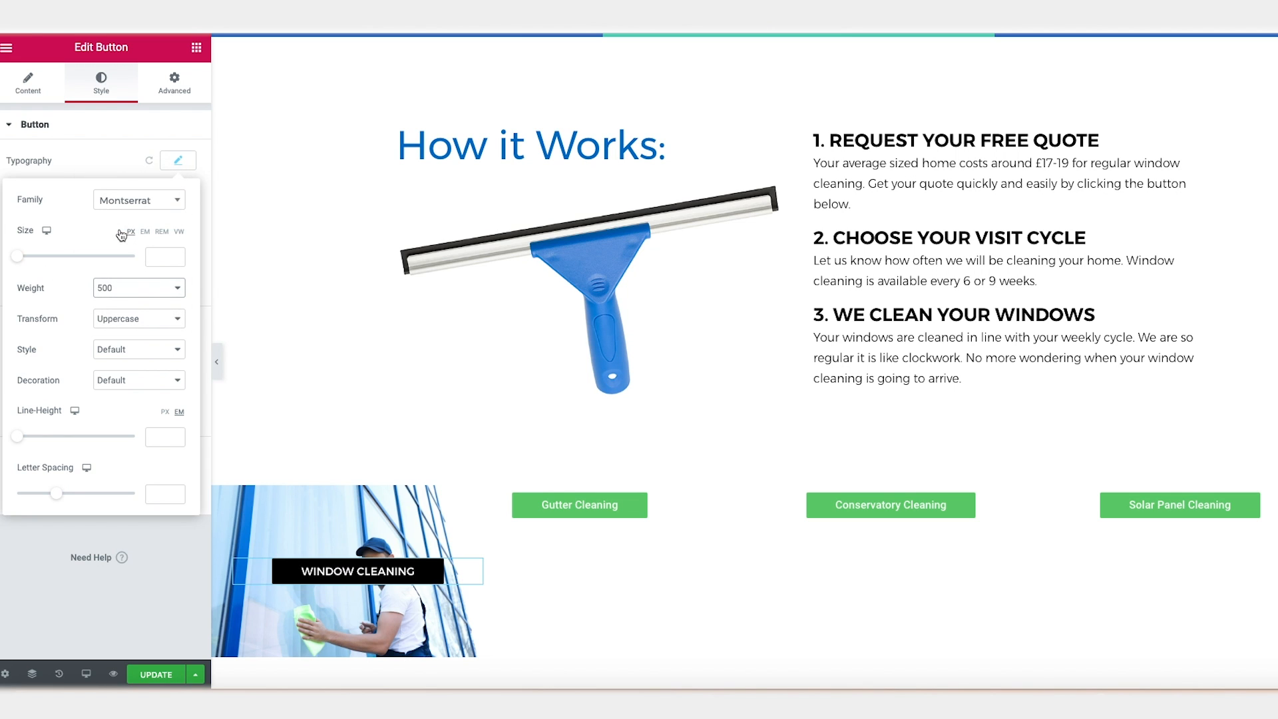
click(139, 296)
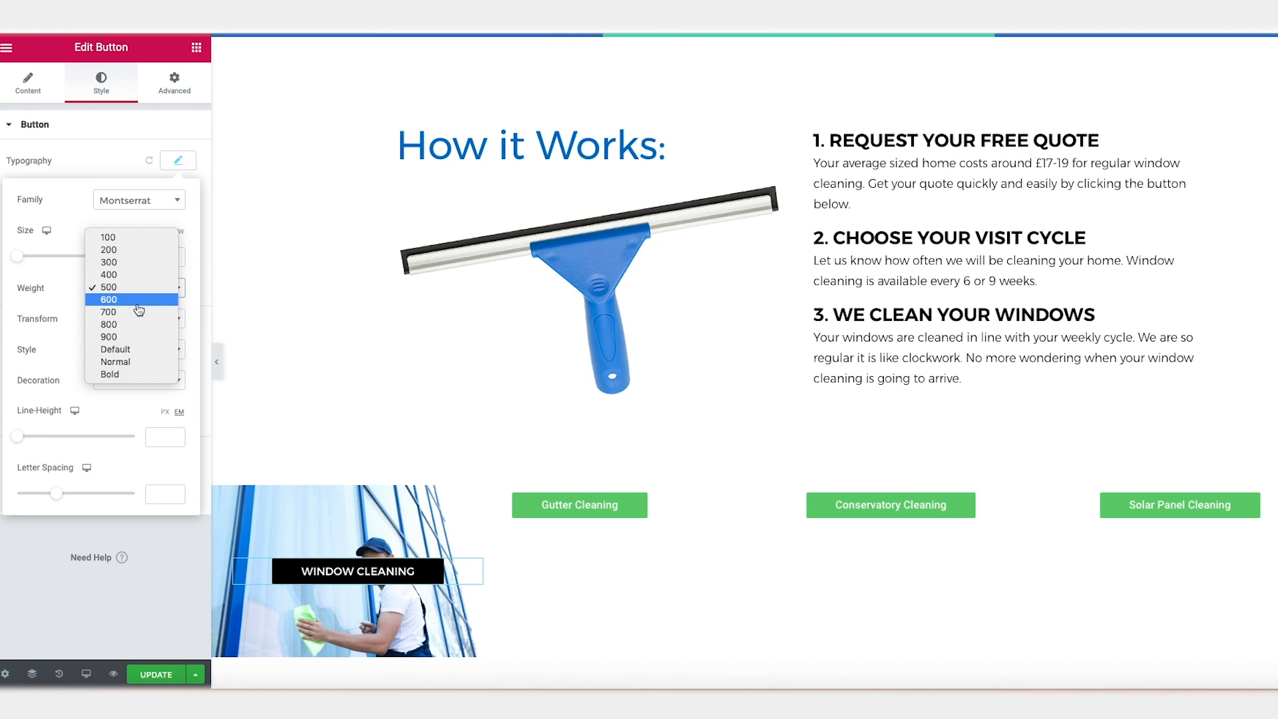
click(138, 312)
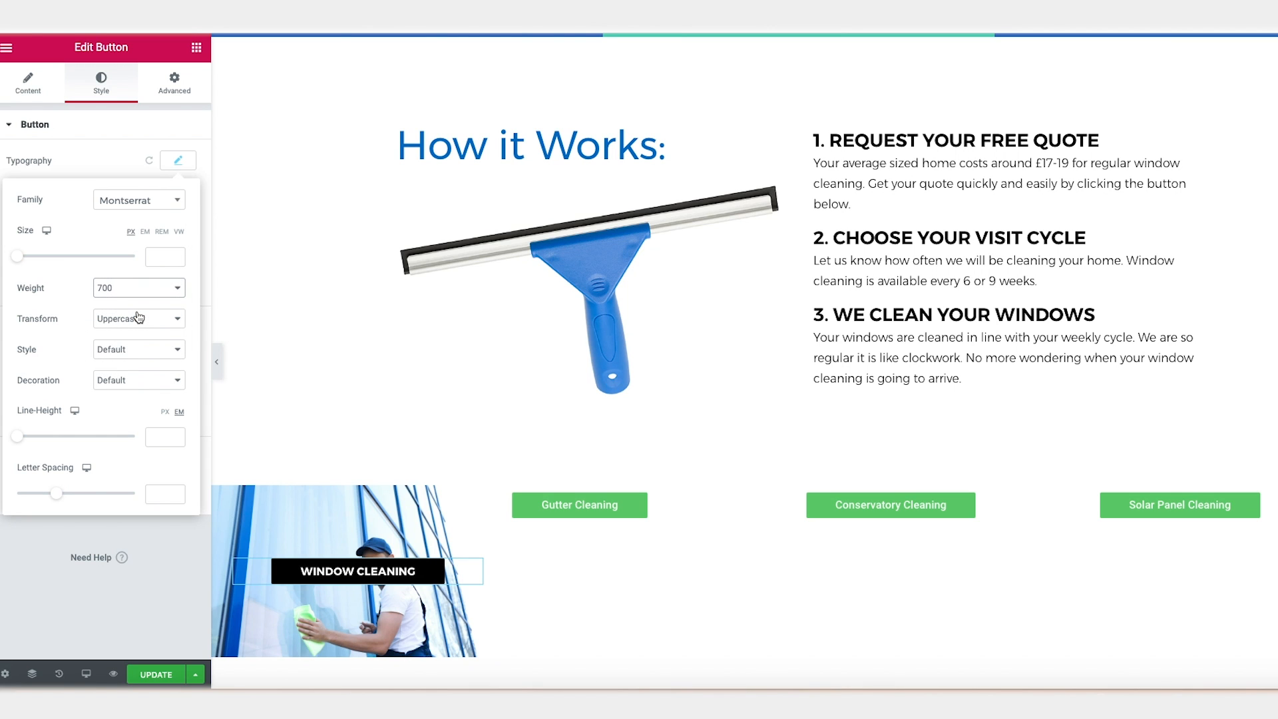
drag(22, 261, 32, 259)
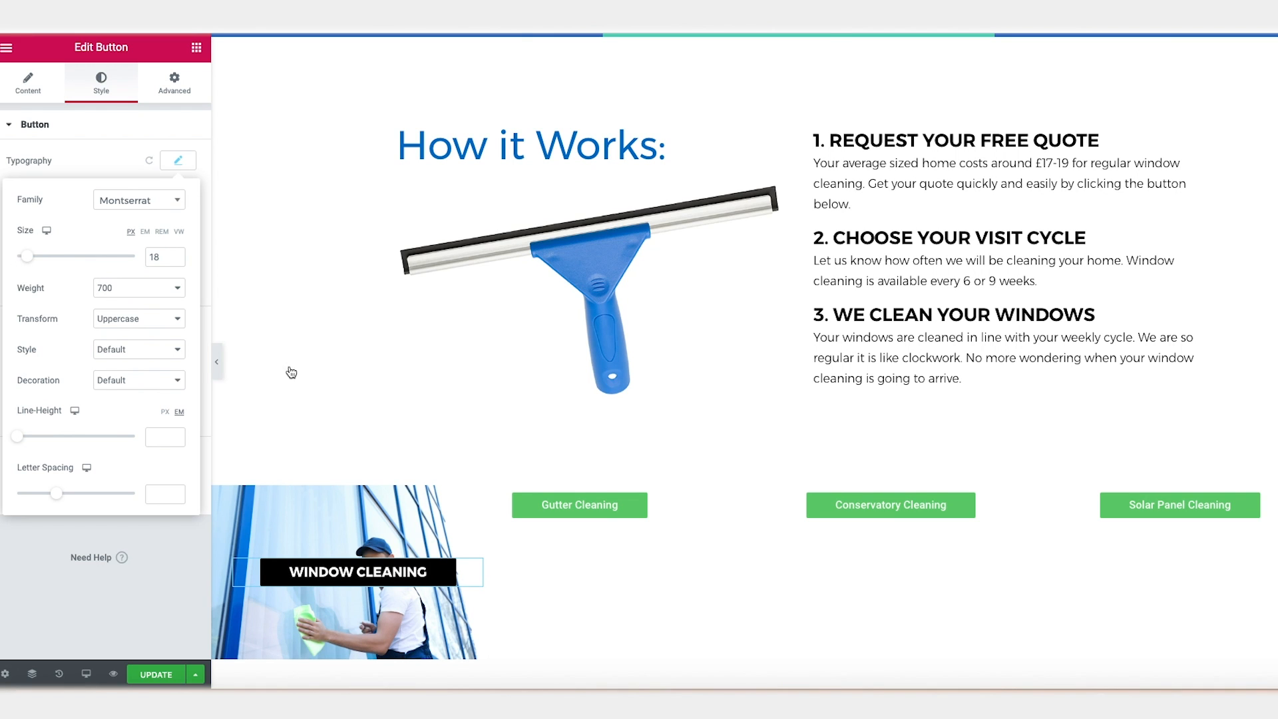
click(355, 446)
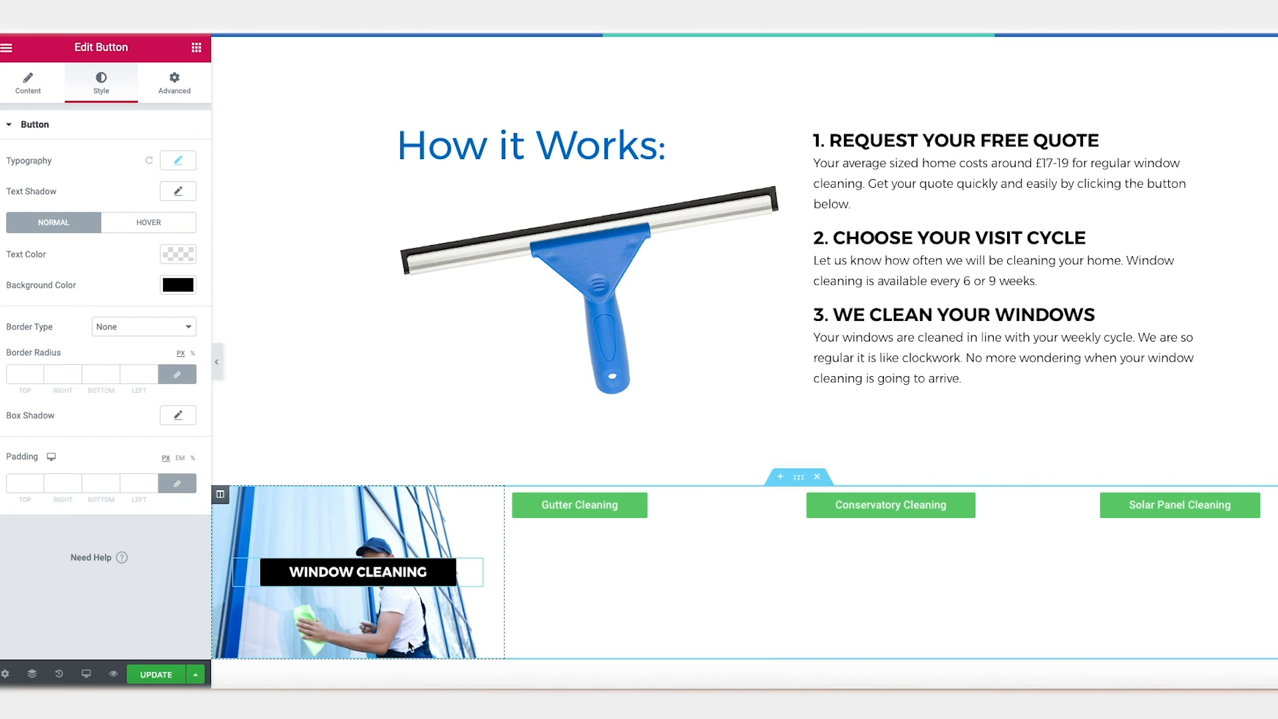
- Open the settings of the column containing the Window Cleaning button
click(222, 496)
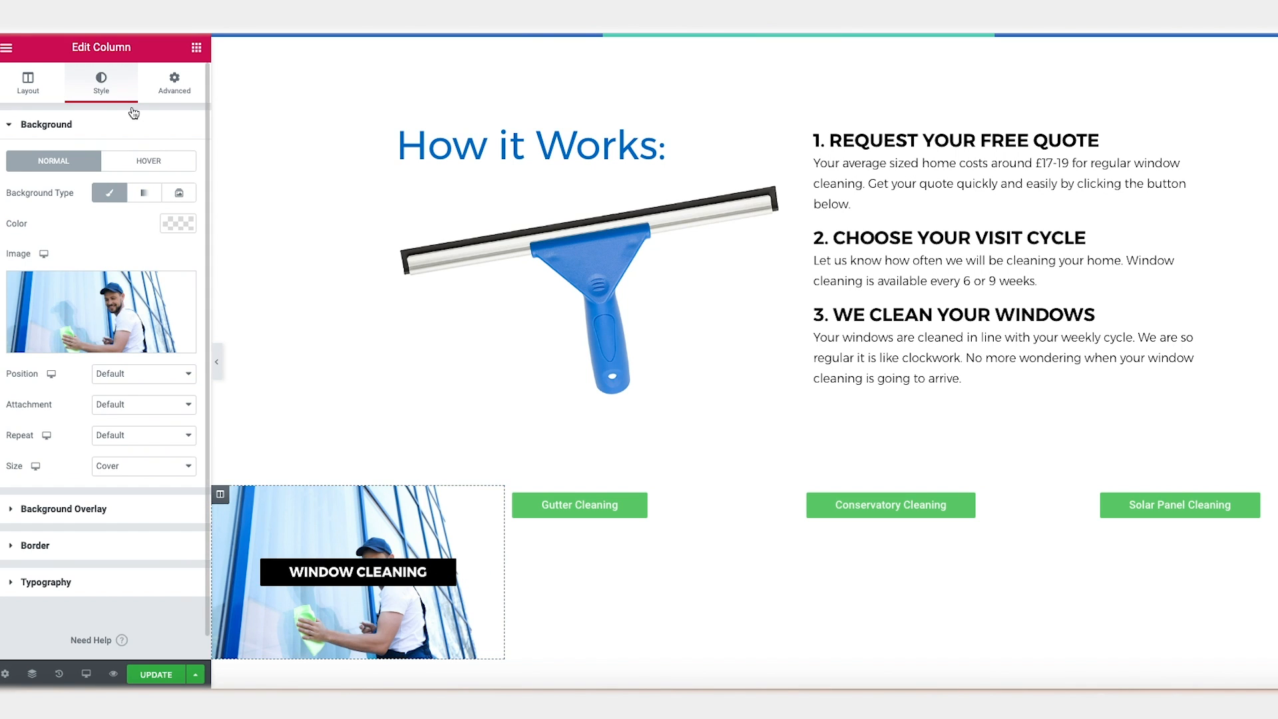
- Add a classic background overlay in black (#000000) to the Window Cleaning column
click(43, 126)
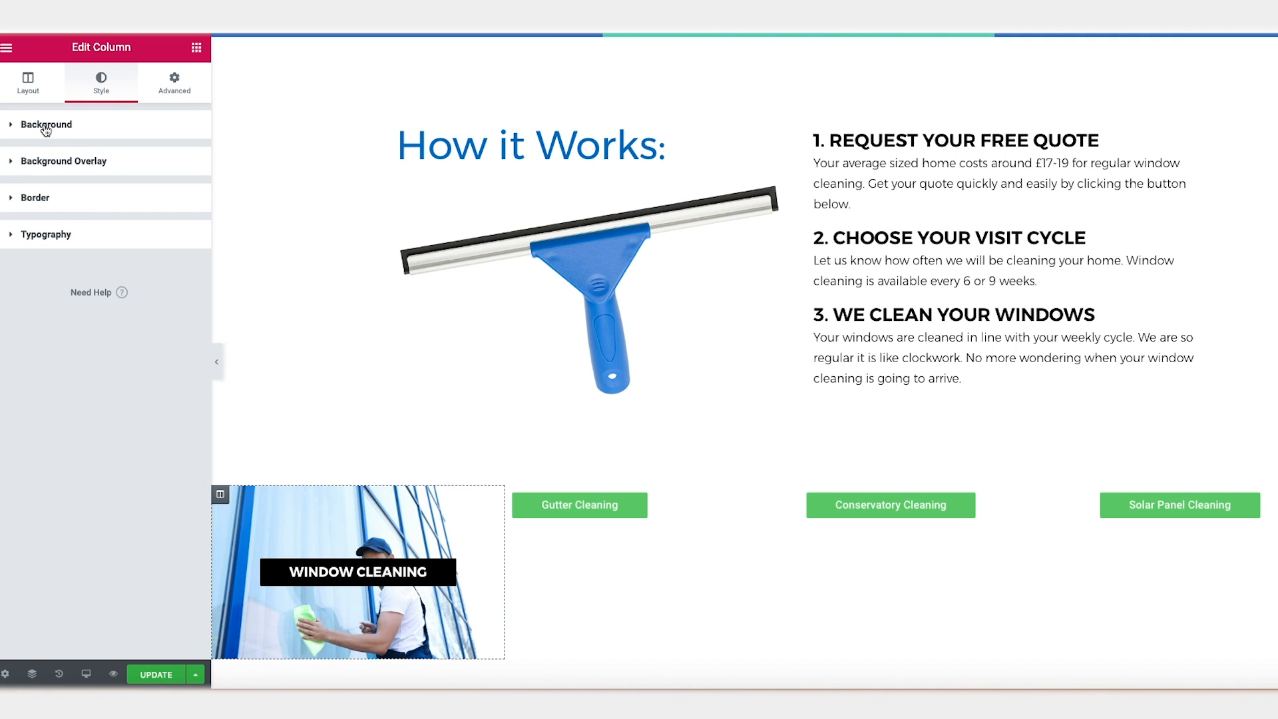
click(50, 165)
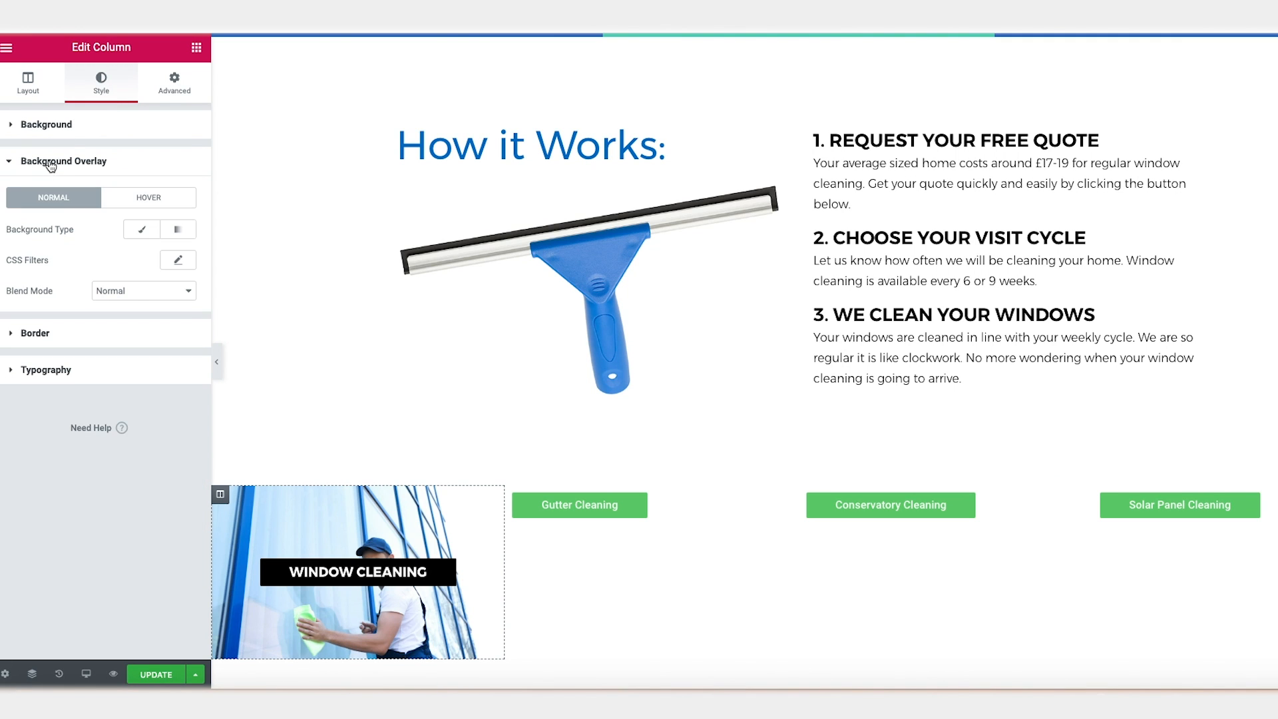
click(144, 230)
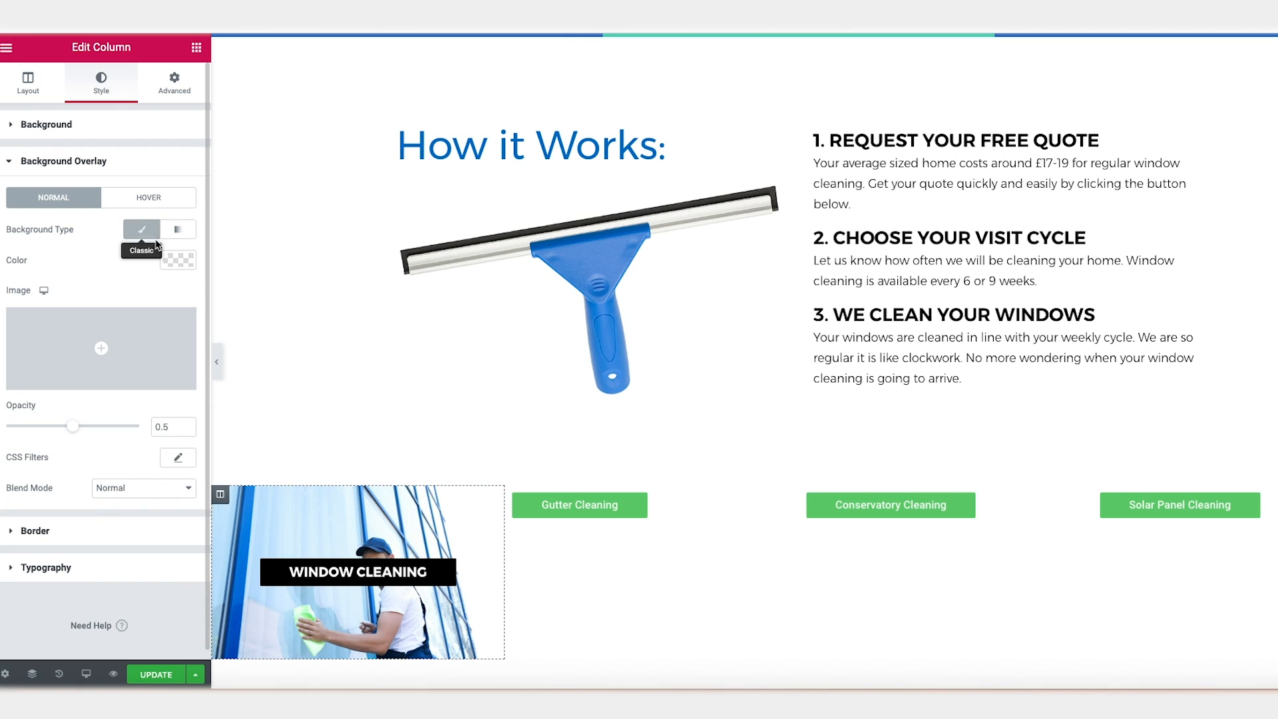
click(178, 260)
click(140, 297)
scroll(362, 291, down, 3)
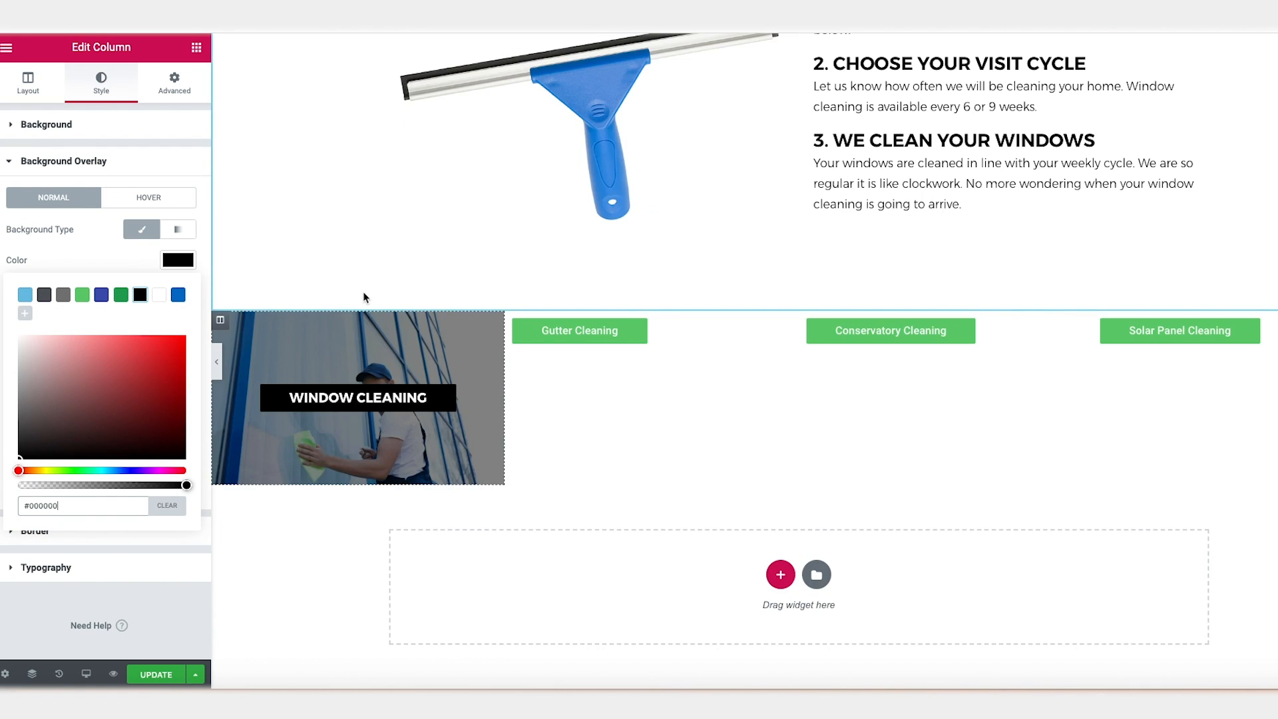
- Copy the Window Cleaning column and paste its style onto the Gutter, Conservatory and Solar Panel Cleaning columns
right_click(222, 322)
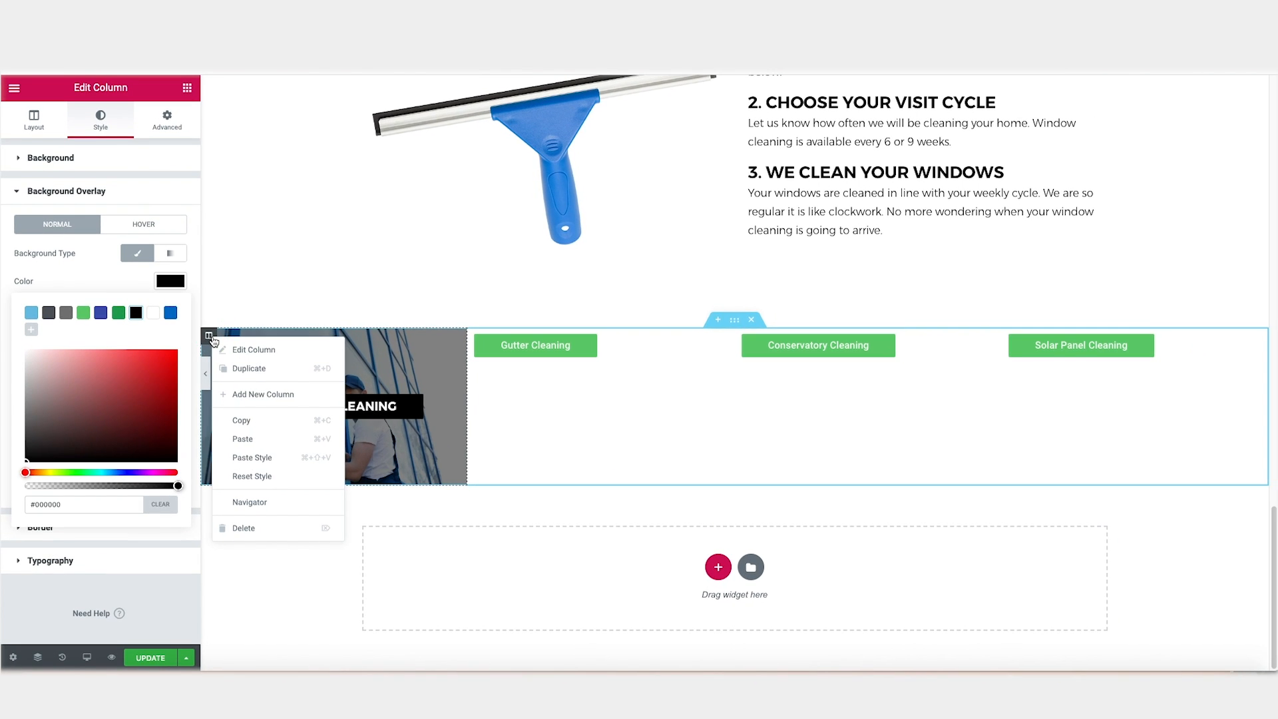
click(259, 420)
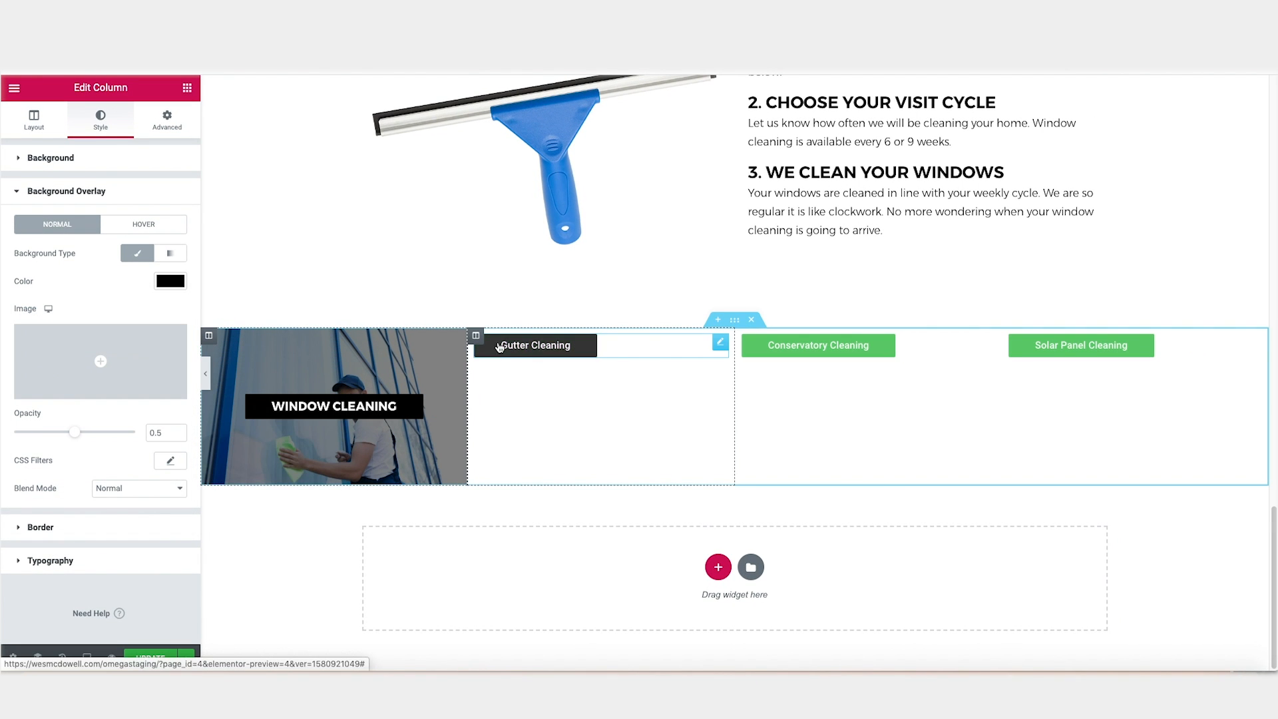
right_click(476, 335)
click(524, 453)
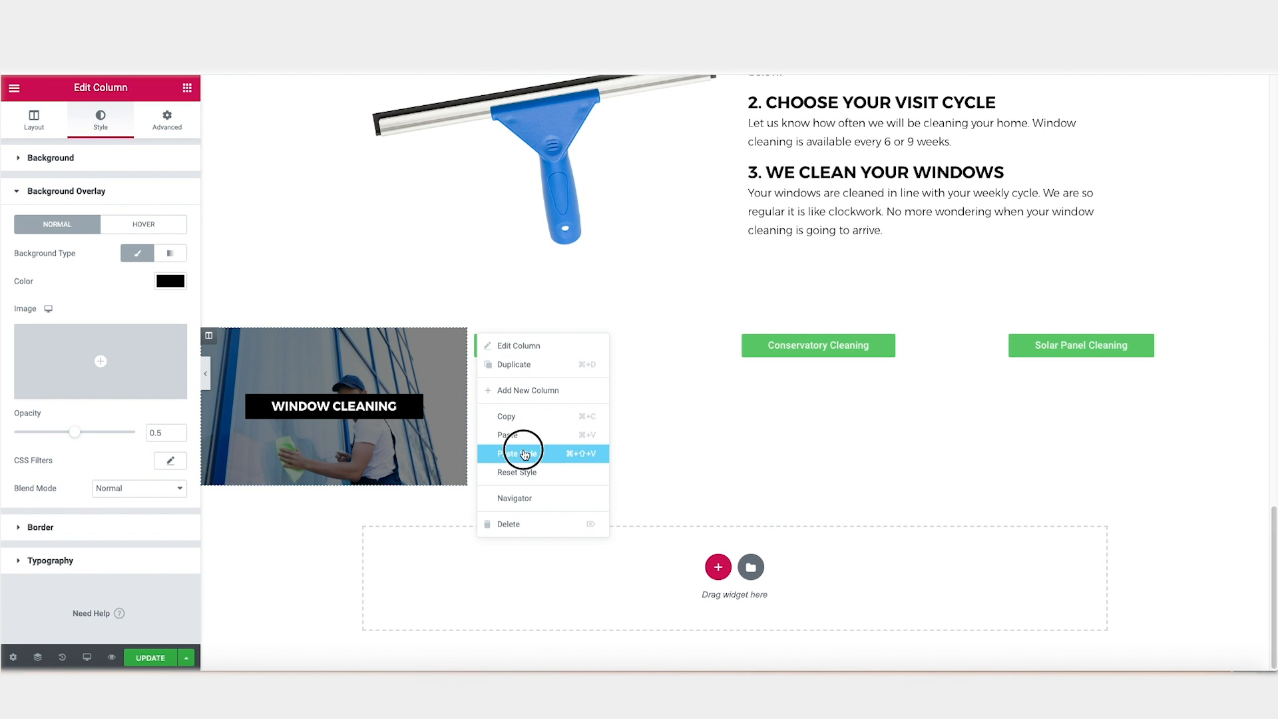
right_click(743, 336)
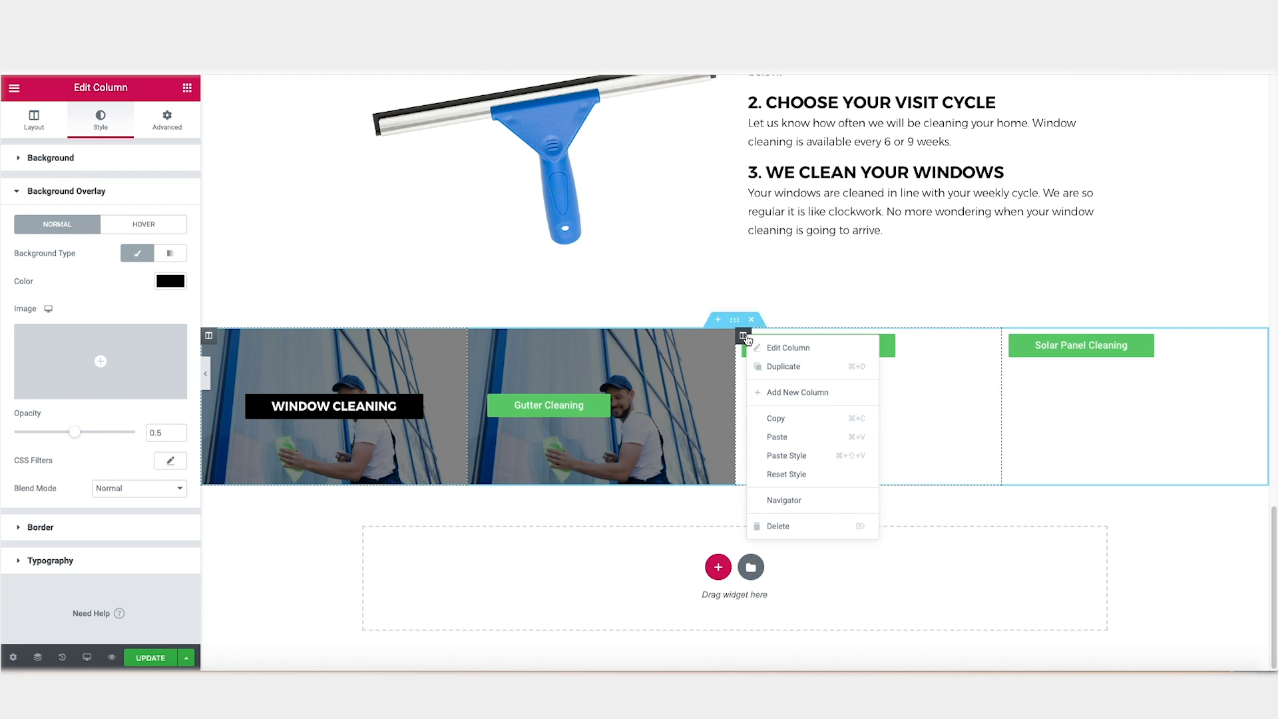
click(804, 455)
right_click(1008, 337)
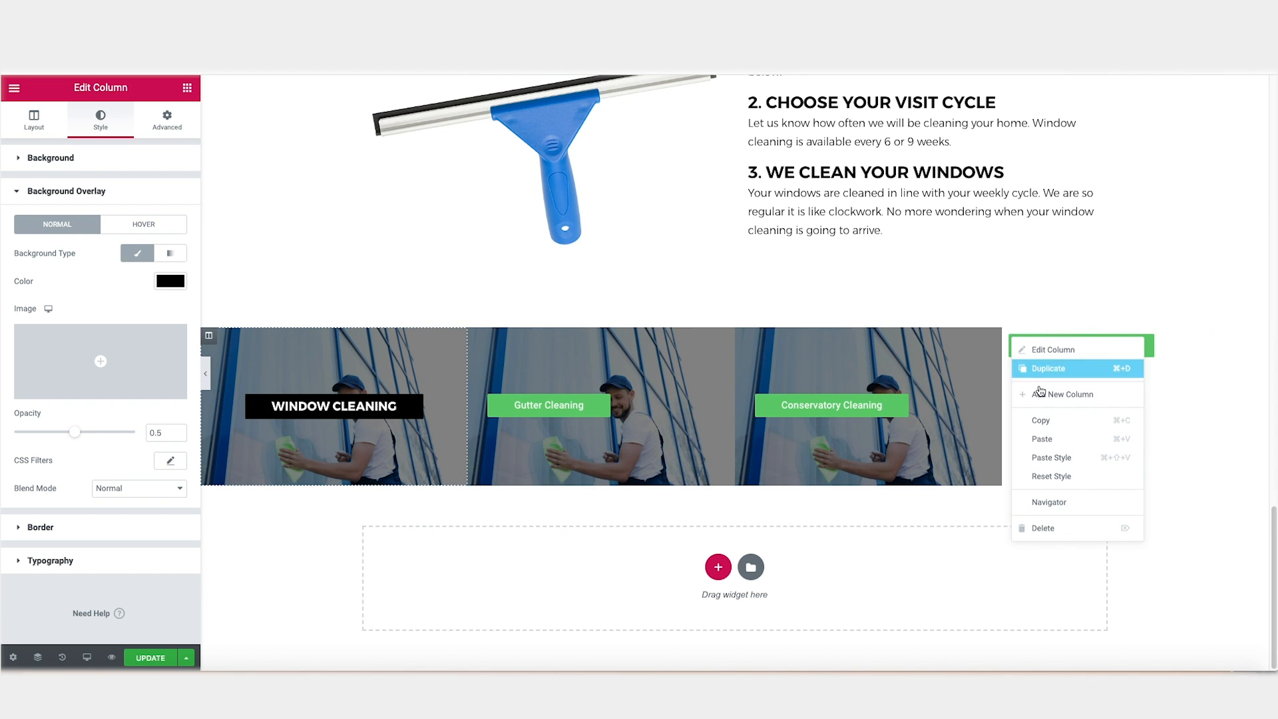
click(1052, 458)
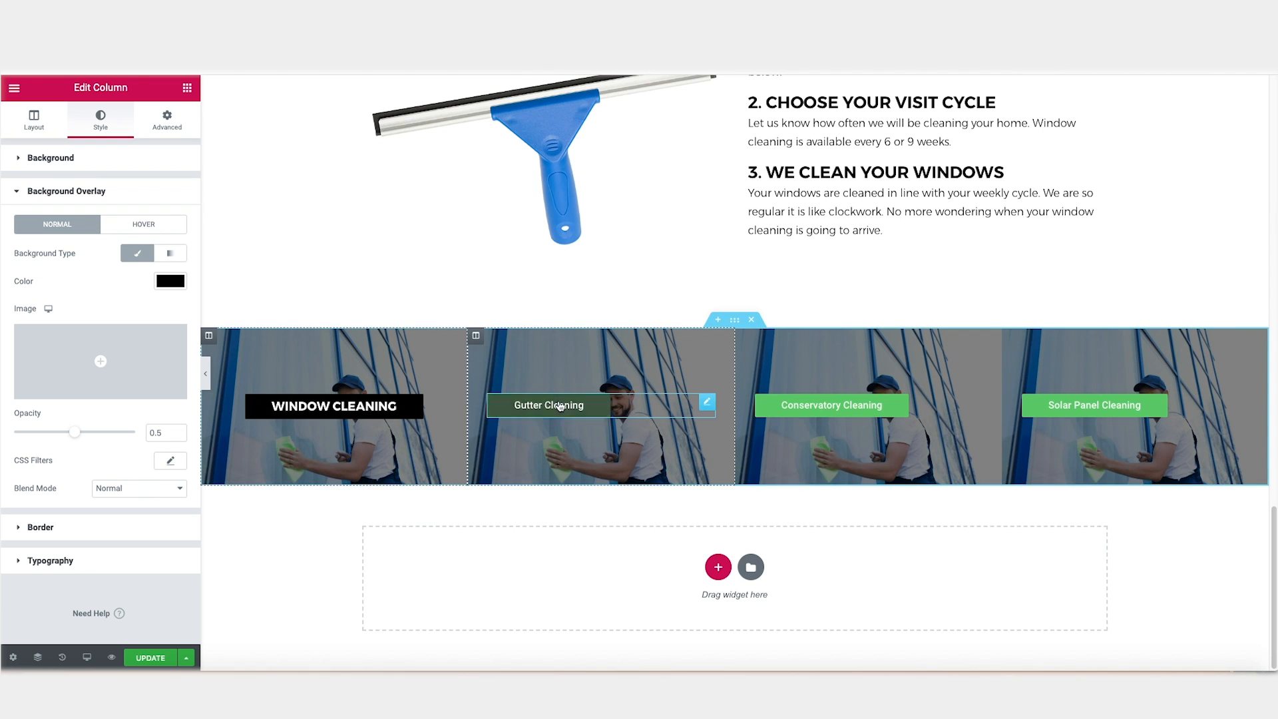
- Copy the Window Cleaning button and paste its style onto the Gutter, Conservatory and Solar Panel Cleaning buttons
right_click(440, 404)
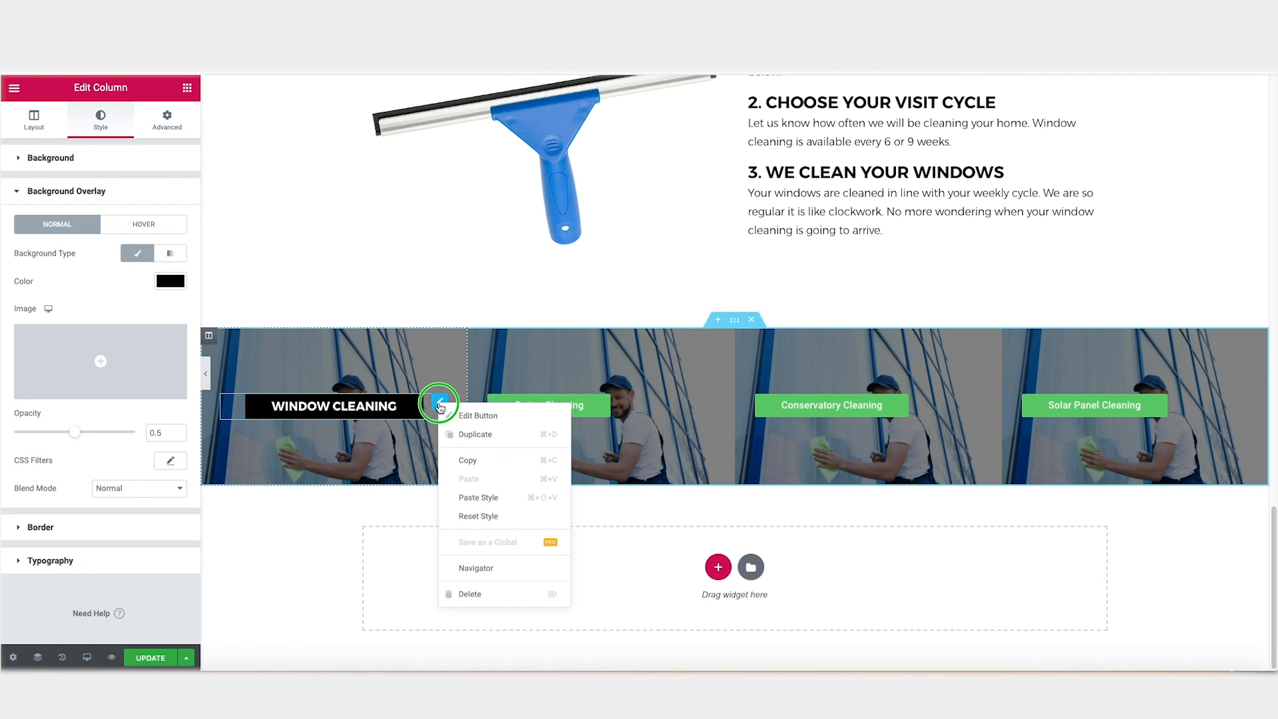
click(467, 459)
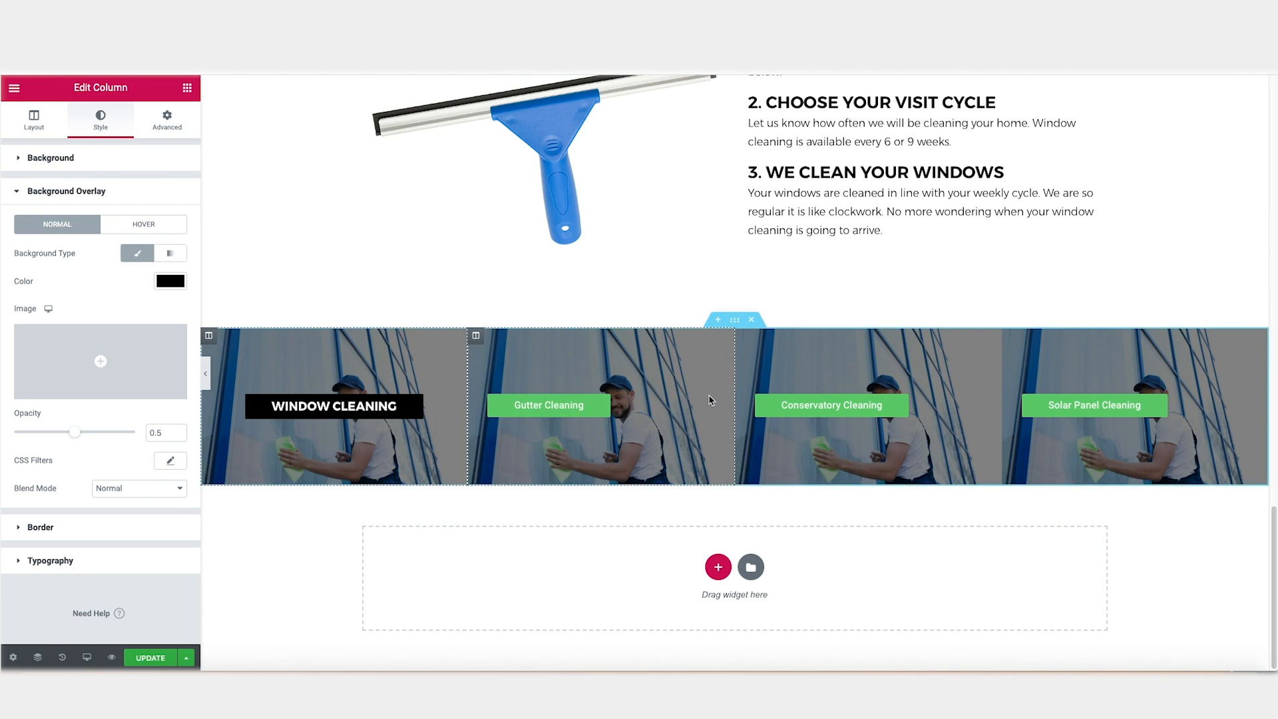
right_click(707, 403)
click(741, 496)
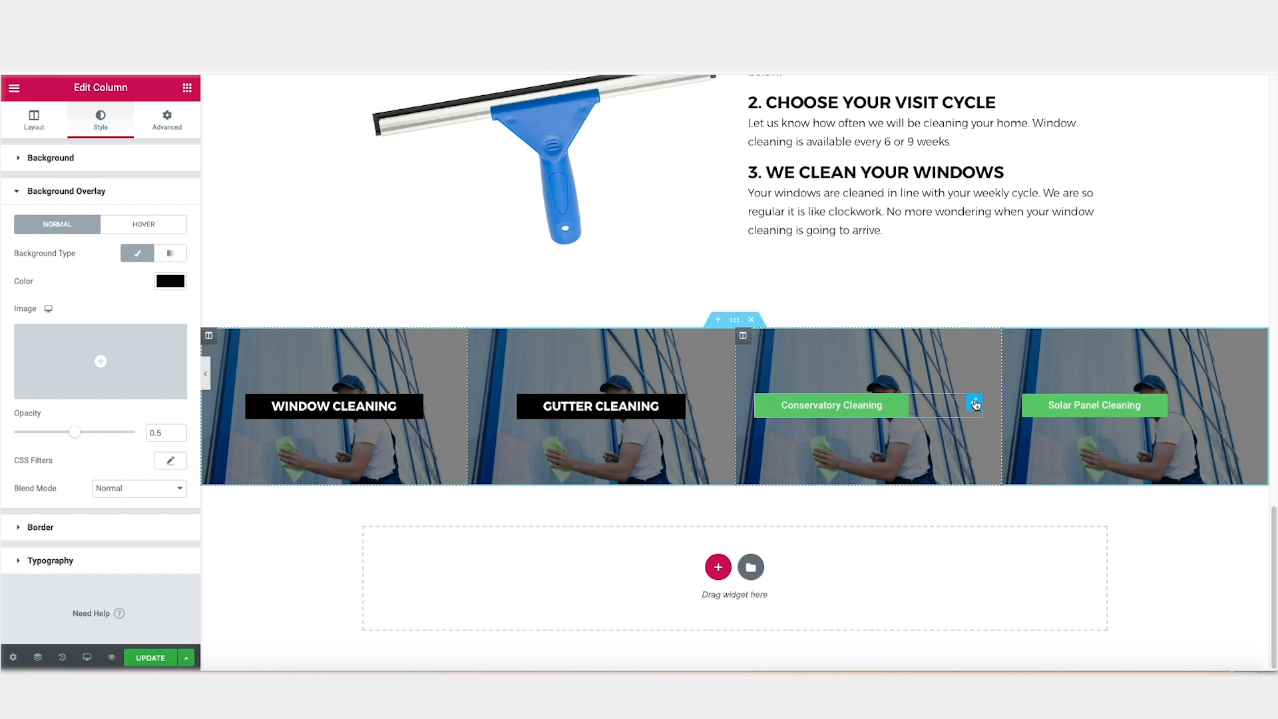
right_click(975, 404)
click(1010, 498)
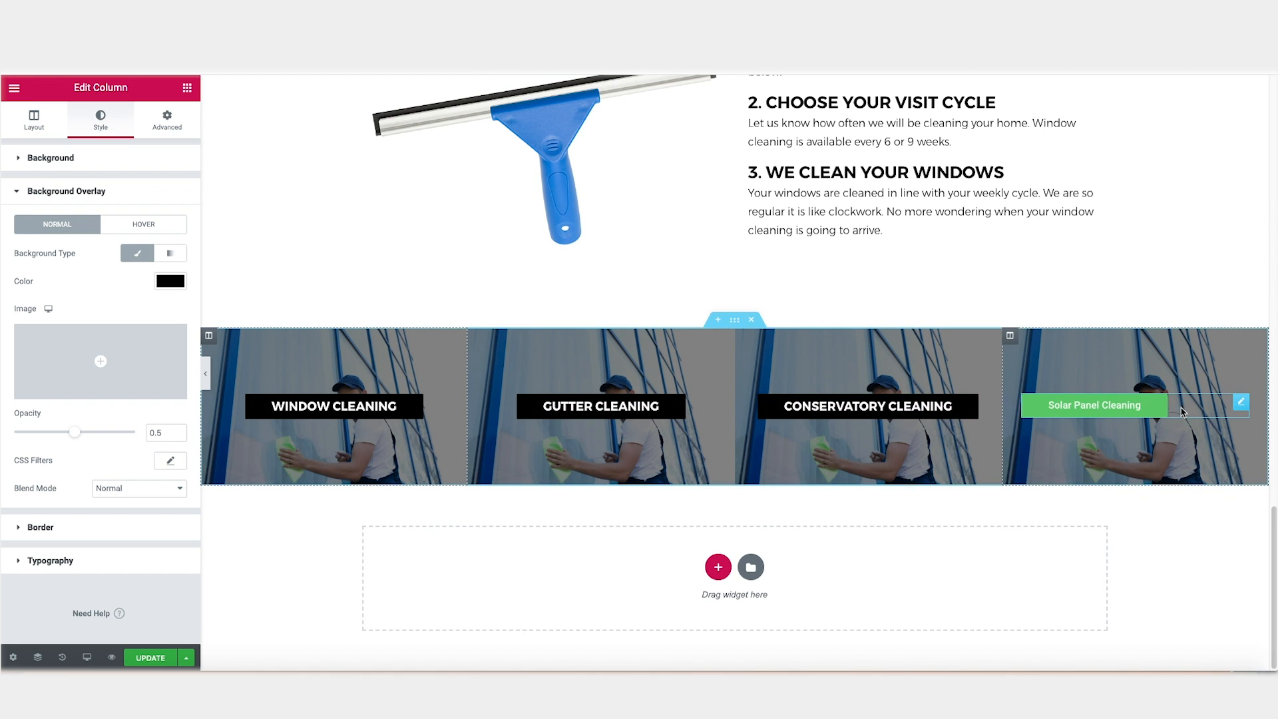
right_click(1239, 404)
click(1235, 495)
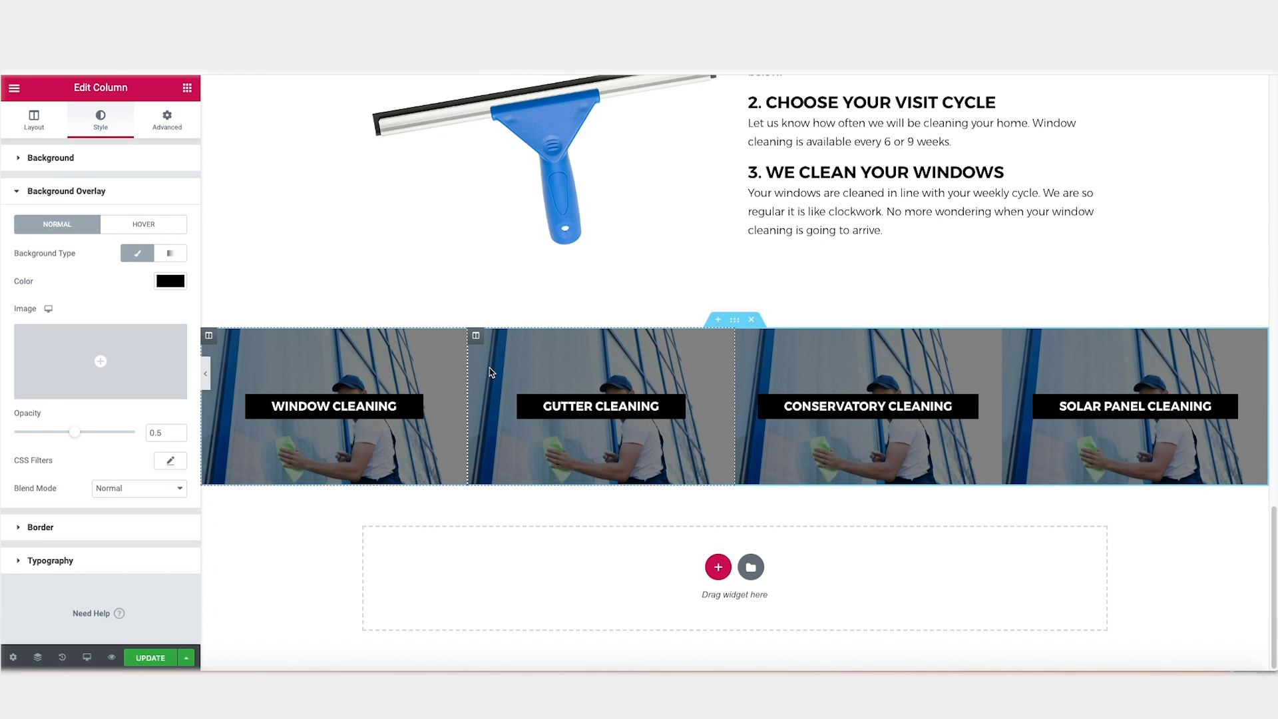
- Replace the Gutter Cleaning column's background image with shutterstock_1110955250.jpg
click(476, 336)
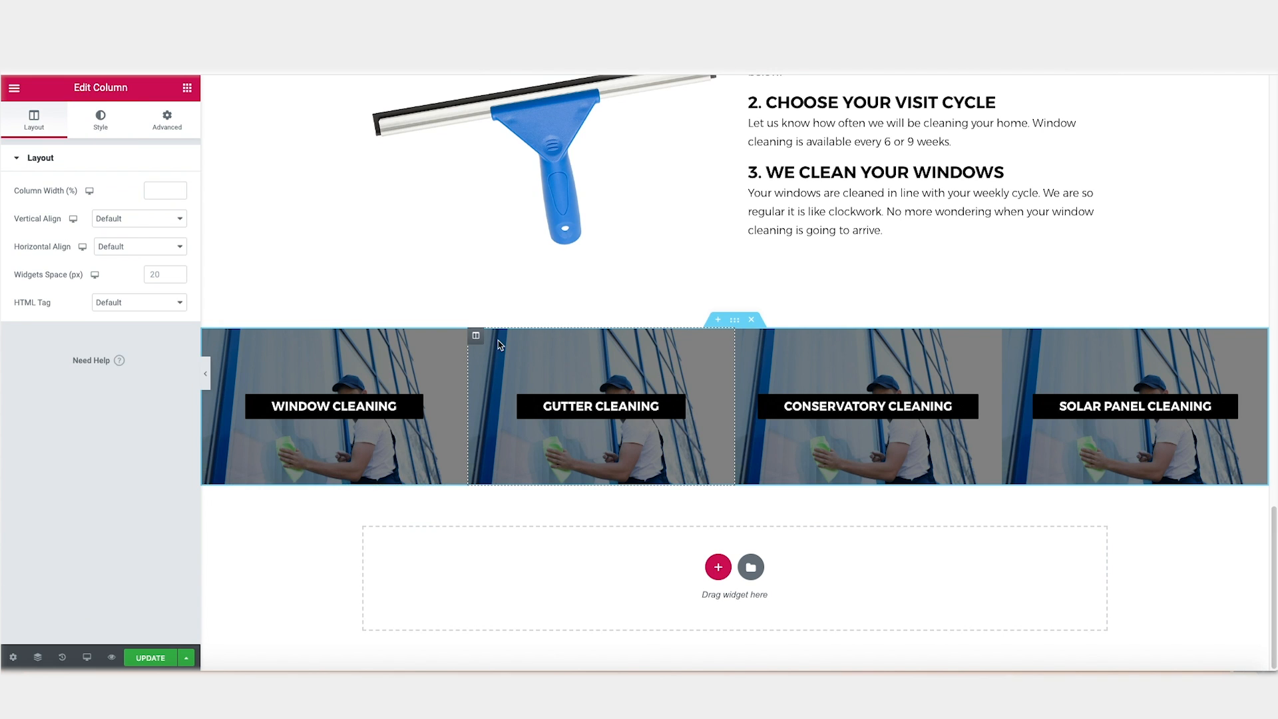
click(101, 123)
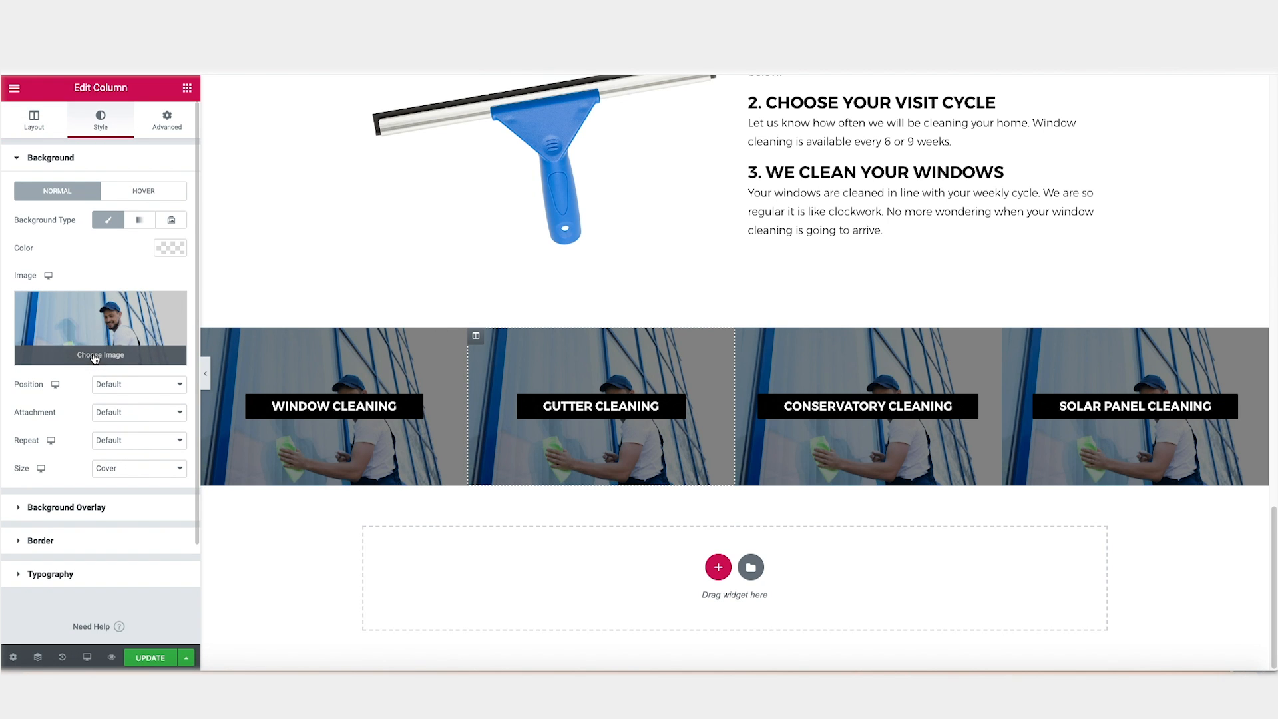
click(95, 354)
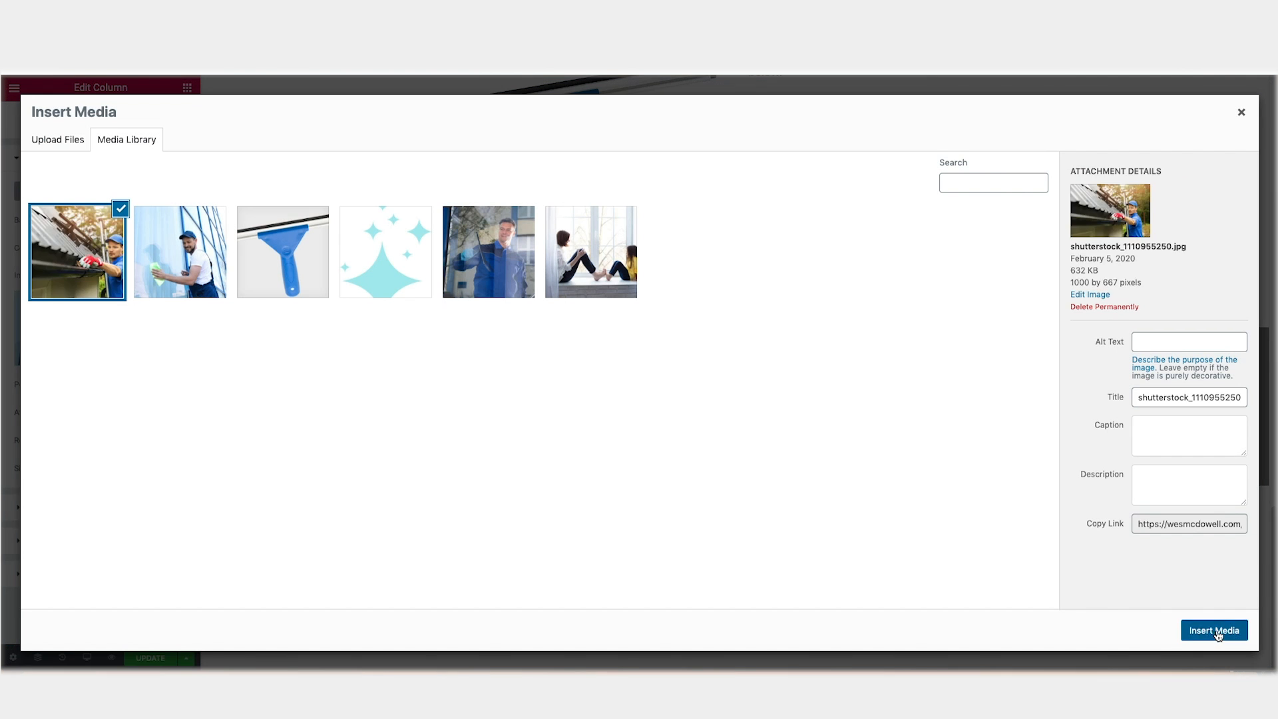
click(1212, 626)
- Replace the Conservatory Cleaning column's background image with shutterstock_558961885.jpg and the Solar Panel Cleaning column's with shutterstock_72500704.jpg
click(743, 336)
click(100, 120)
click(95, 352)
drag(1271, 426, 1198, 437)
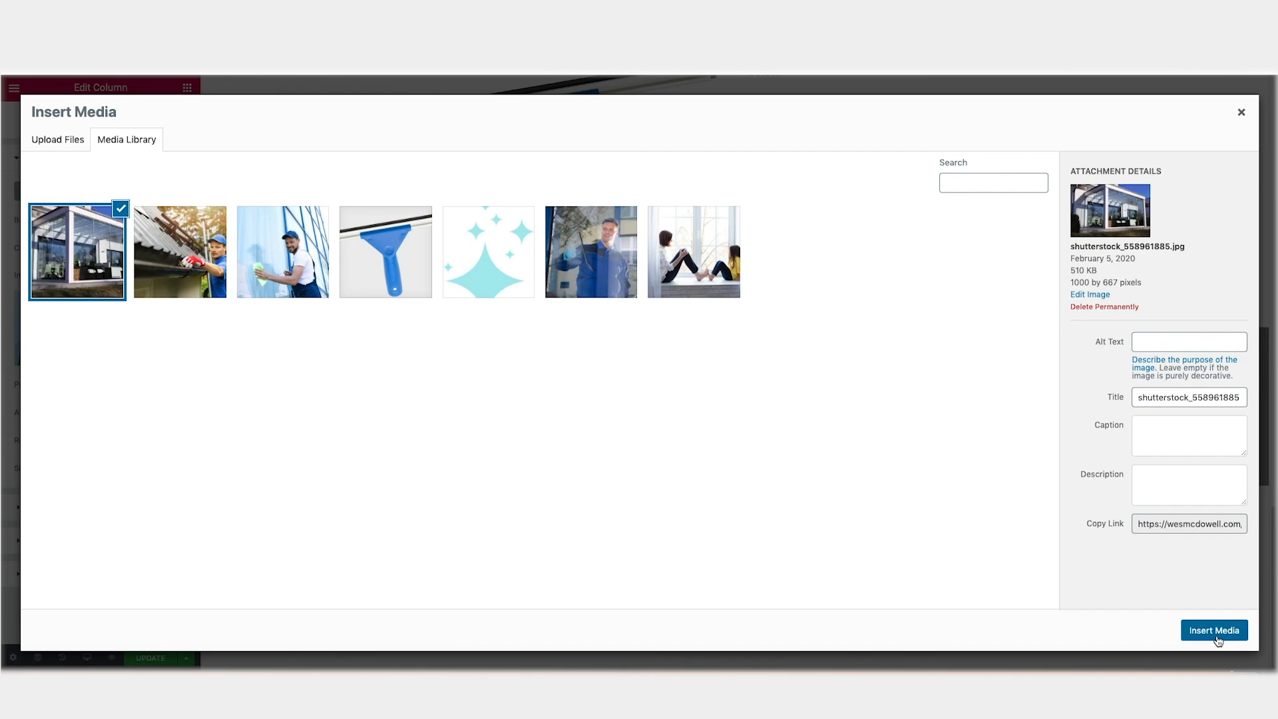
click(1215, 631)
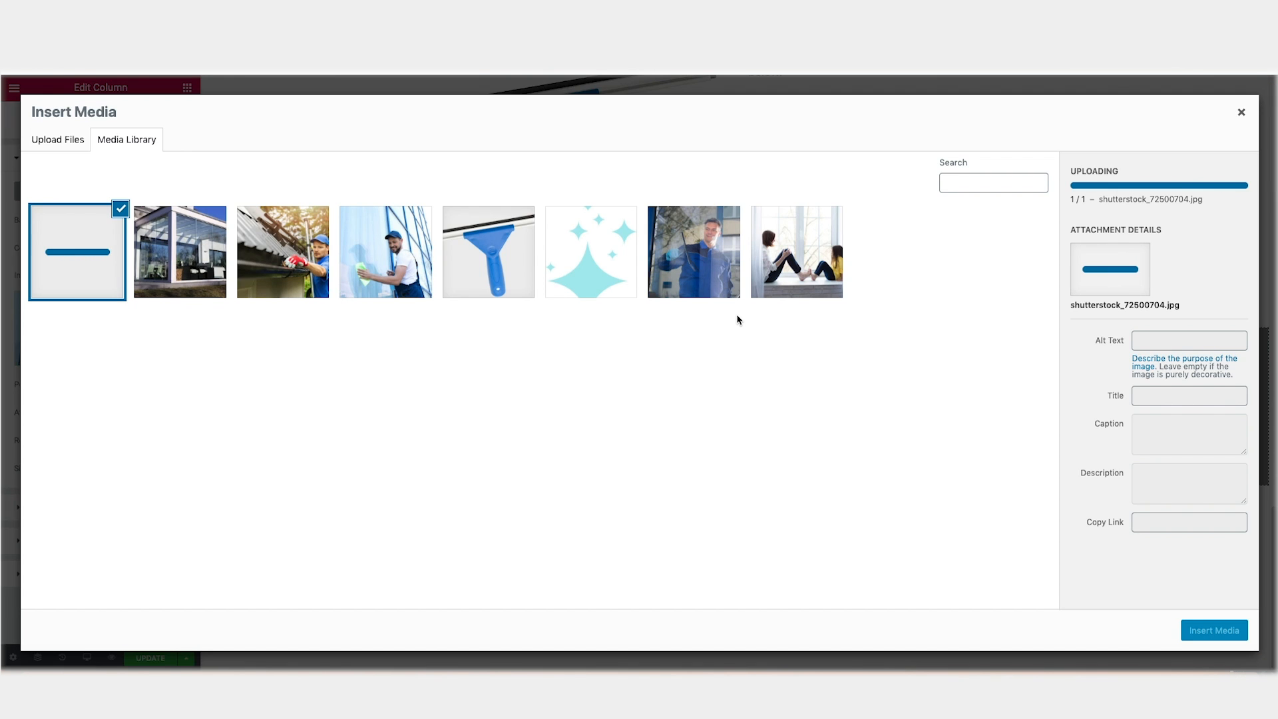
click(1213, 629)
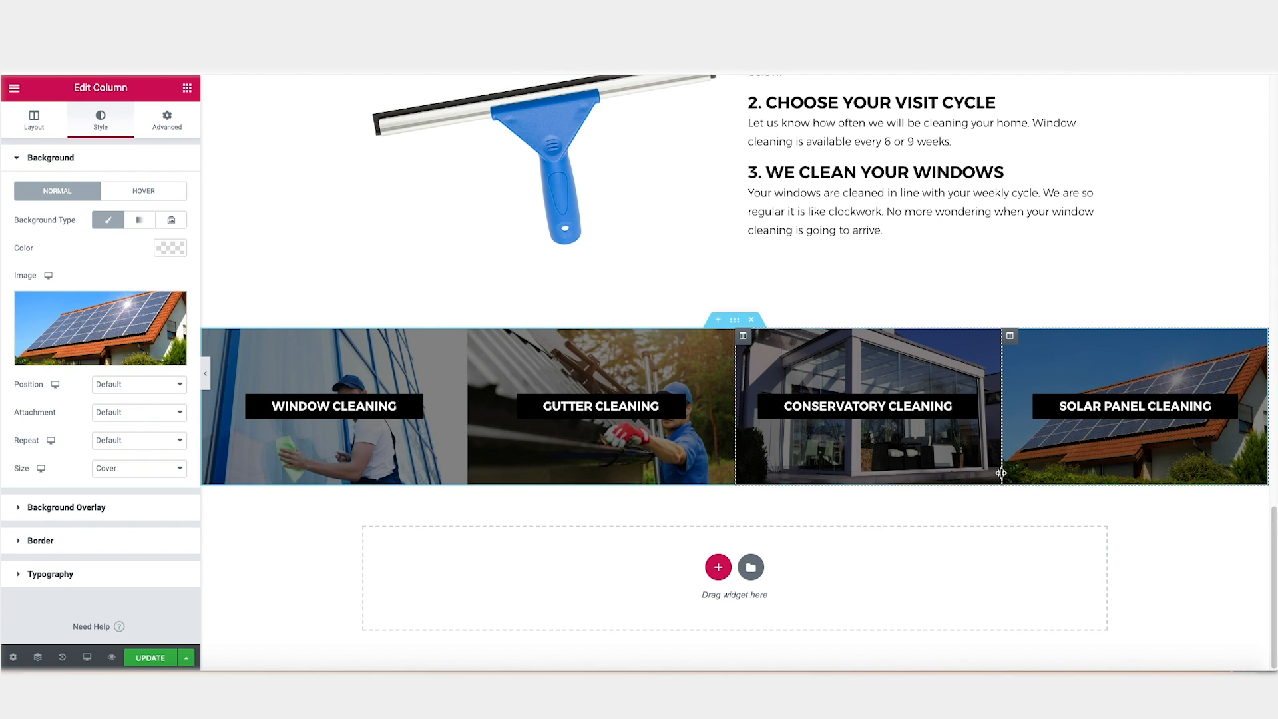
- Insert the free white three-card "Check Out Our Testimonials" block from the library's Testimonials category below the services row
click(751, 567)
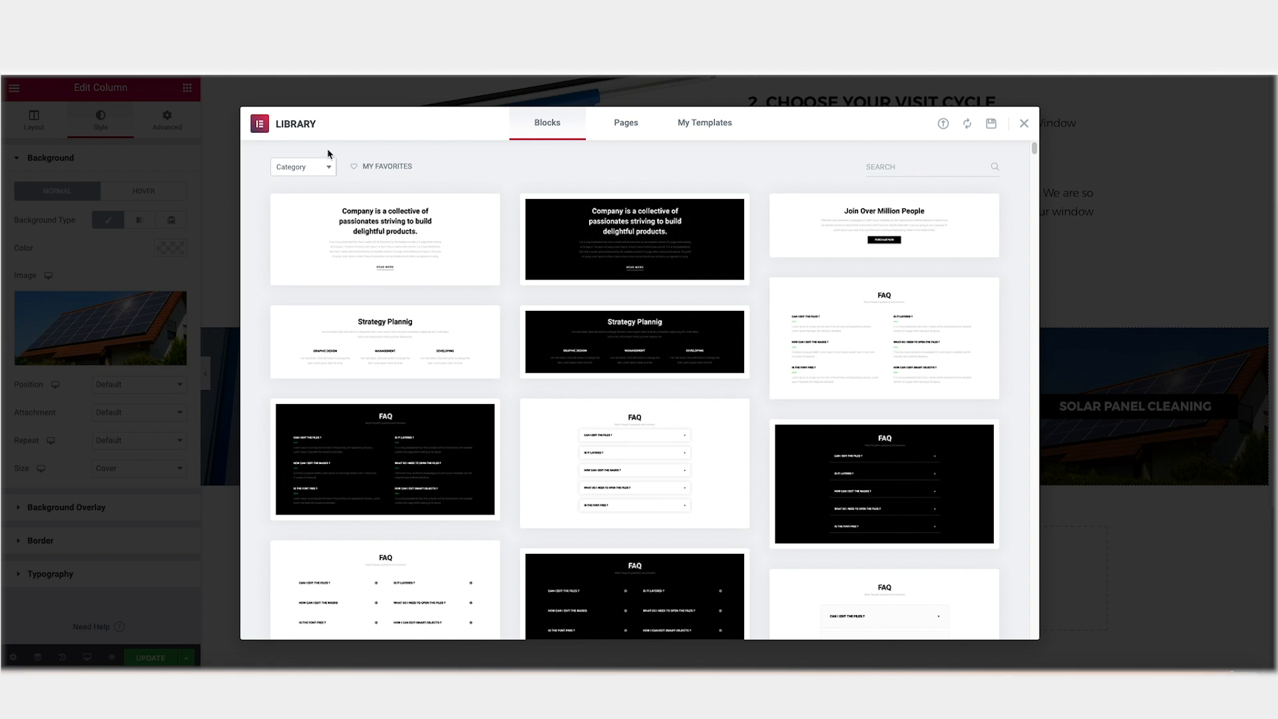
click(308, 170)
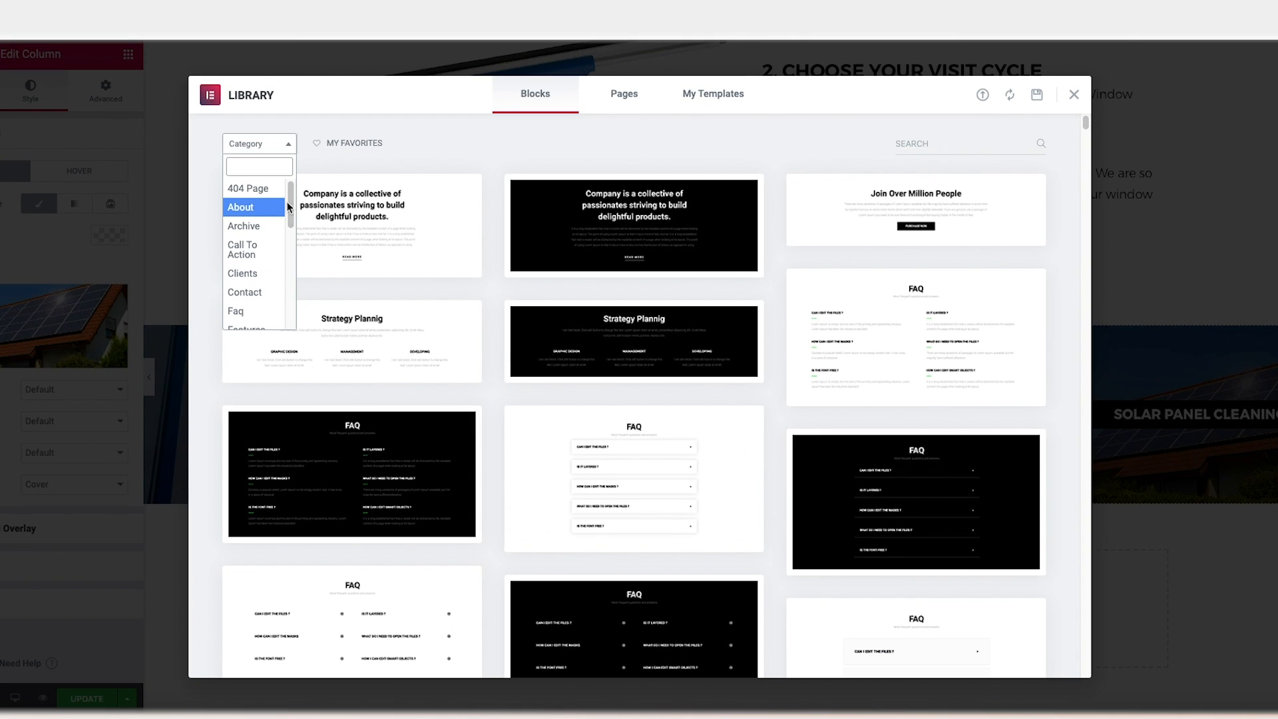
drag(331, 218, 269, 320)
click(269, 320)
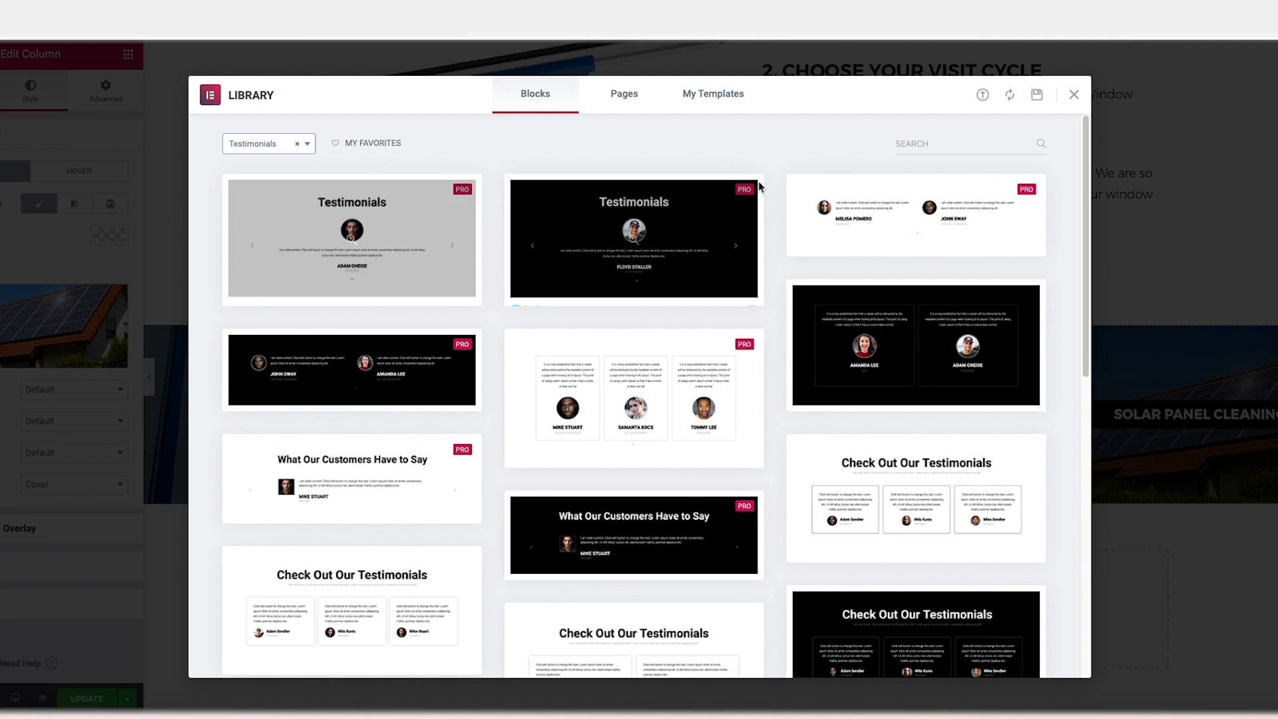
scroll(782, 366, down, 3)
scroll(782, 366, down, 5)
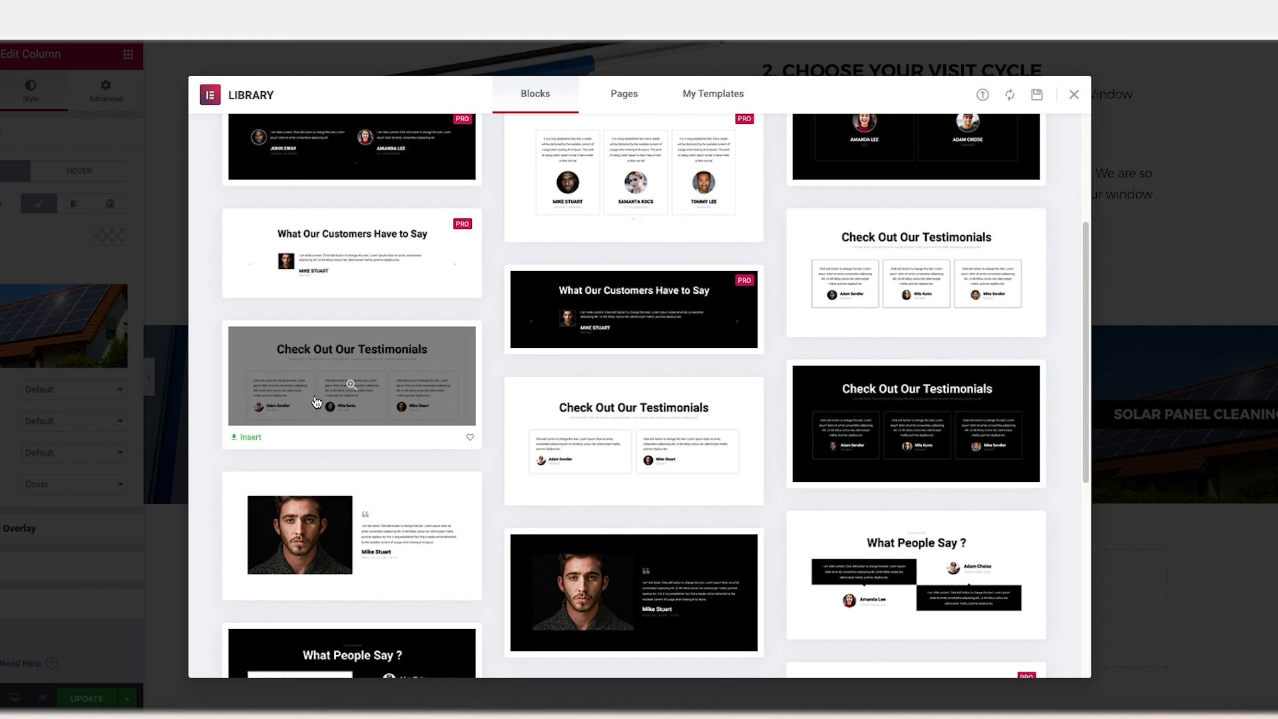
click(250, 437)
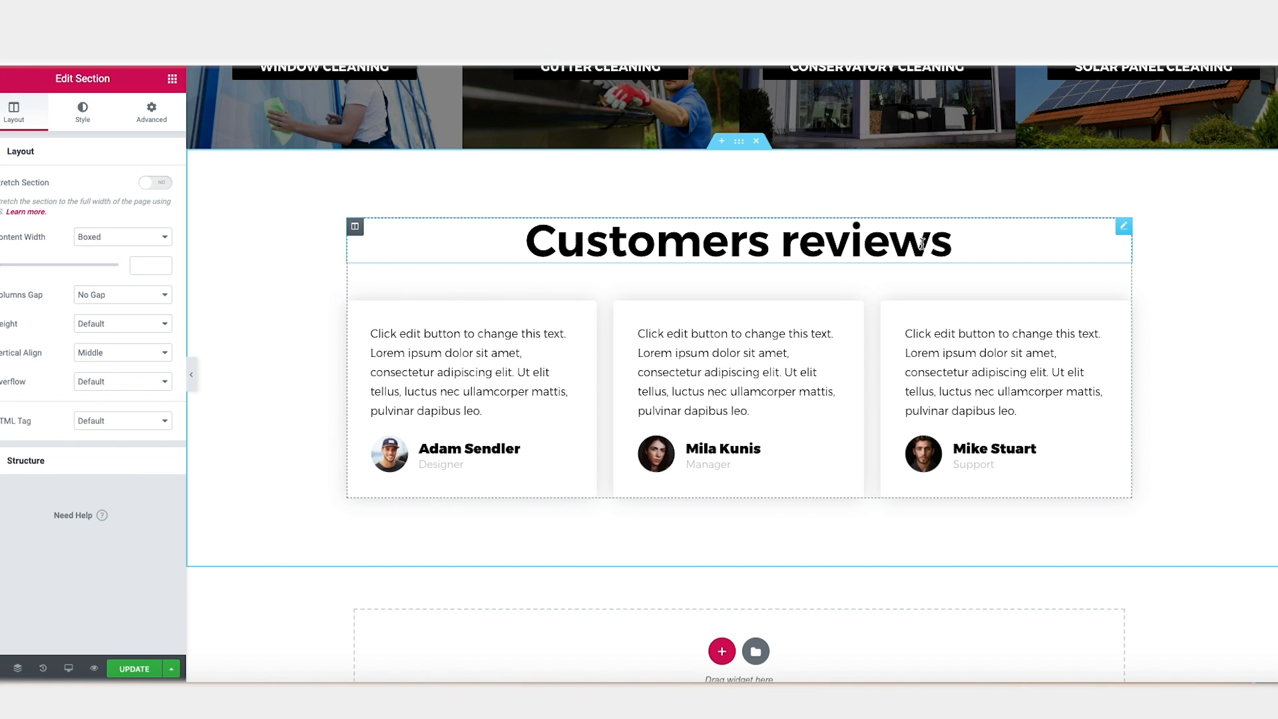
- Give the "Customers reviews" heading a blue text color and a font weight of 300
click(1123, 231)
click(83, 112)
click(148, 188)
click(27, 426)
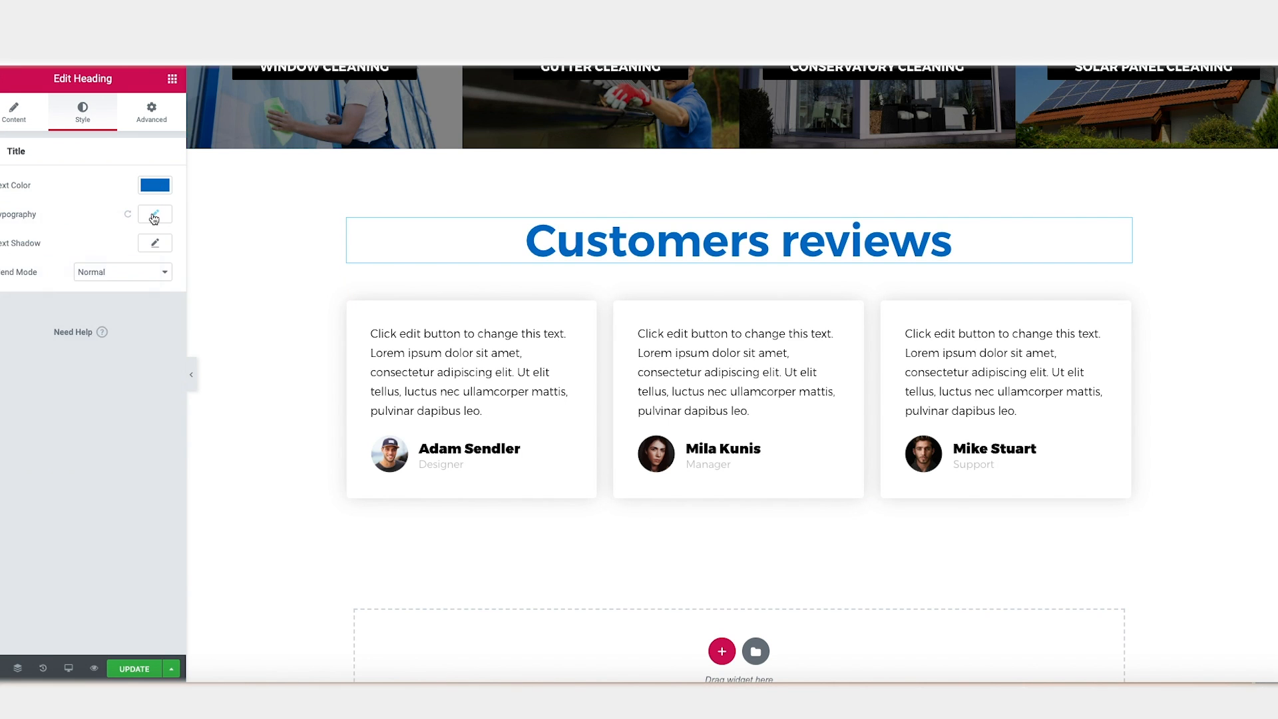
click(154, 215)
click(117, 334)
click(110, 298)
- Change the testimonial heading's text to "Nothing But Great Reviews!" and set its font size to 54 px
click(22, 122)
triple_click(53, 198)
text(Nothing But Great Reviews!)
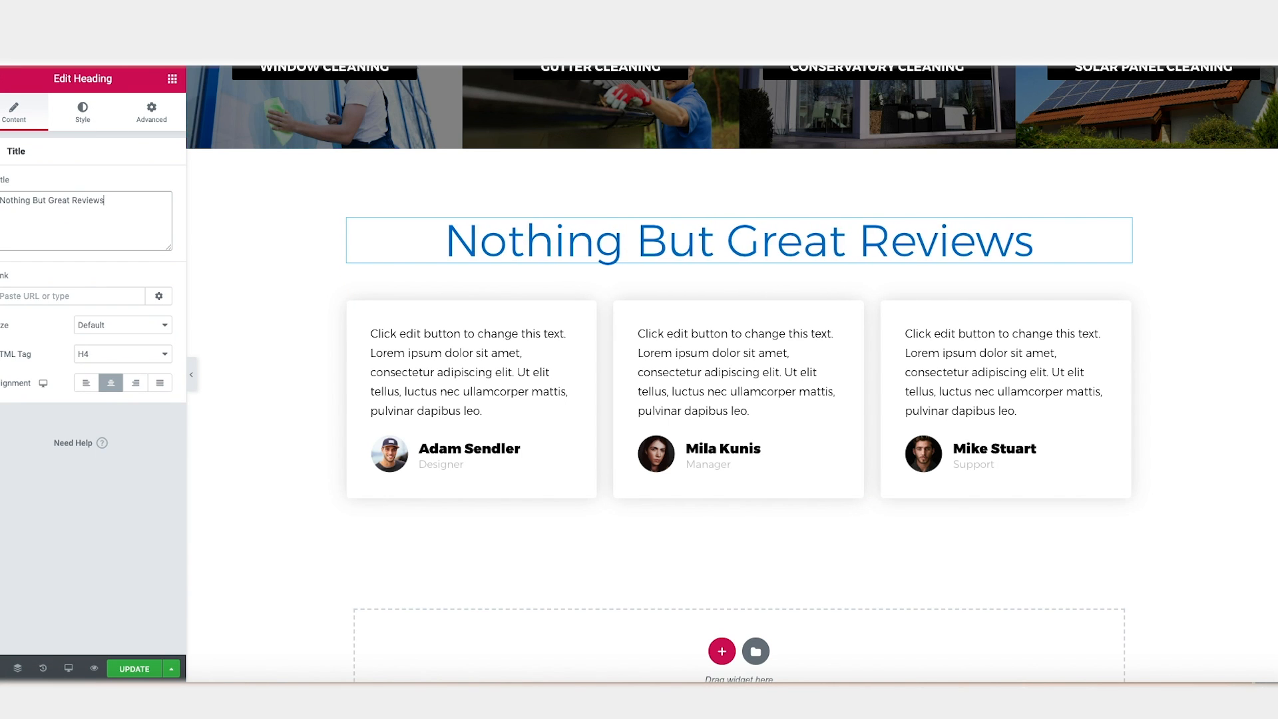
click(83, 112)
drag(41, 307, 34, 305)
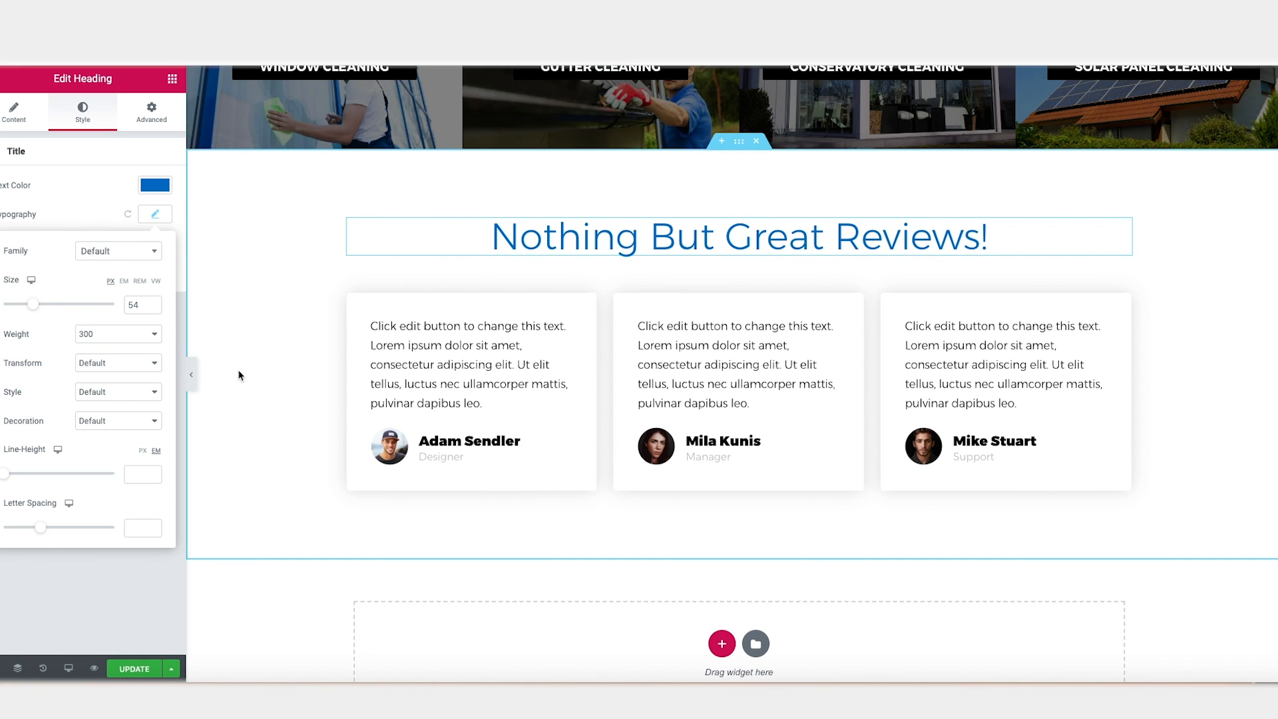
click(287, 376)
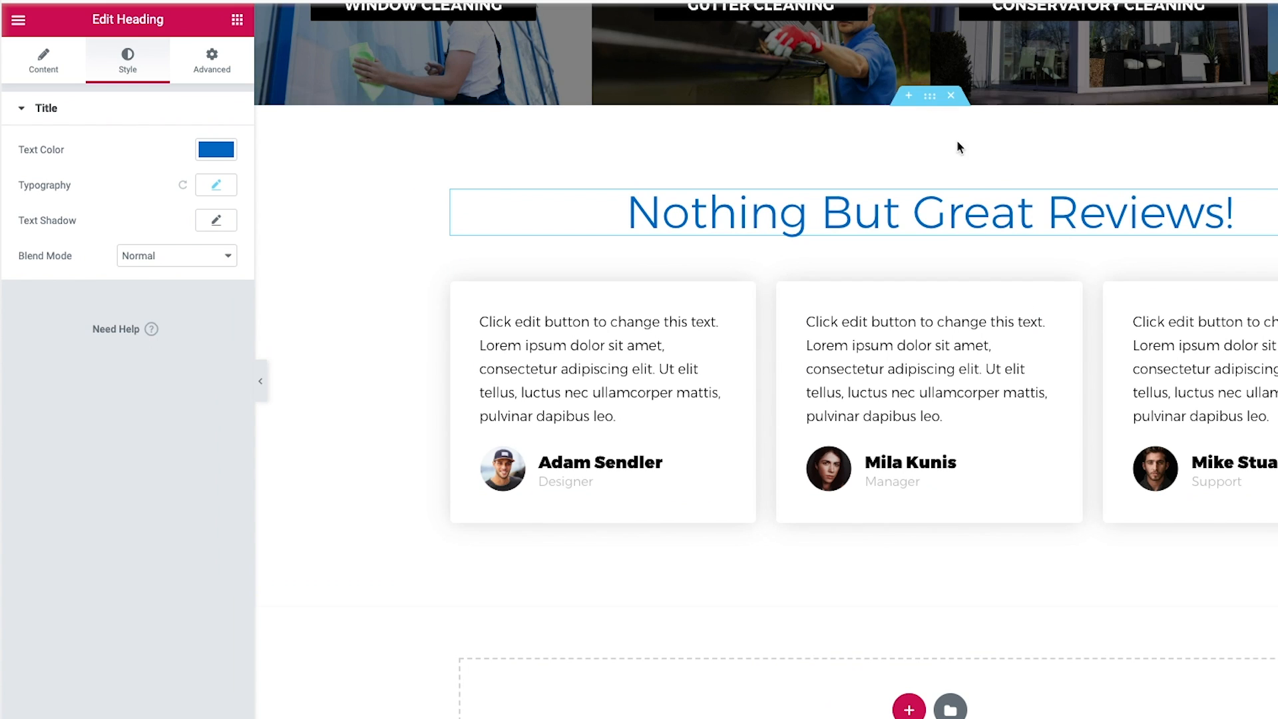
click(929, 96)
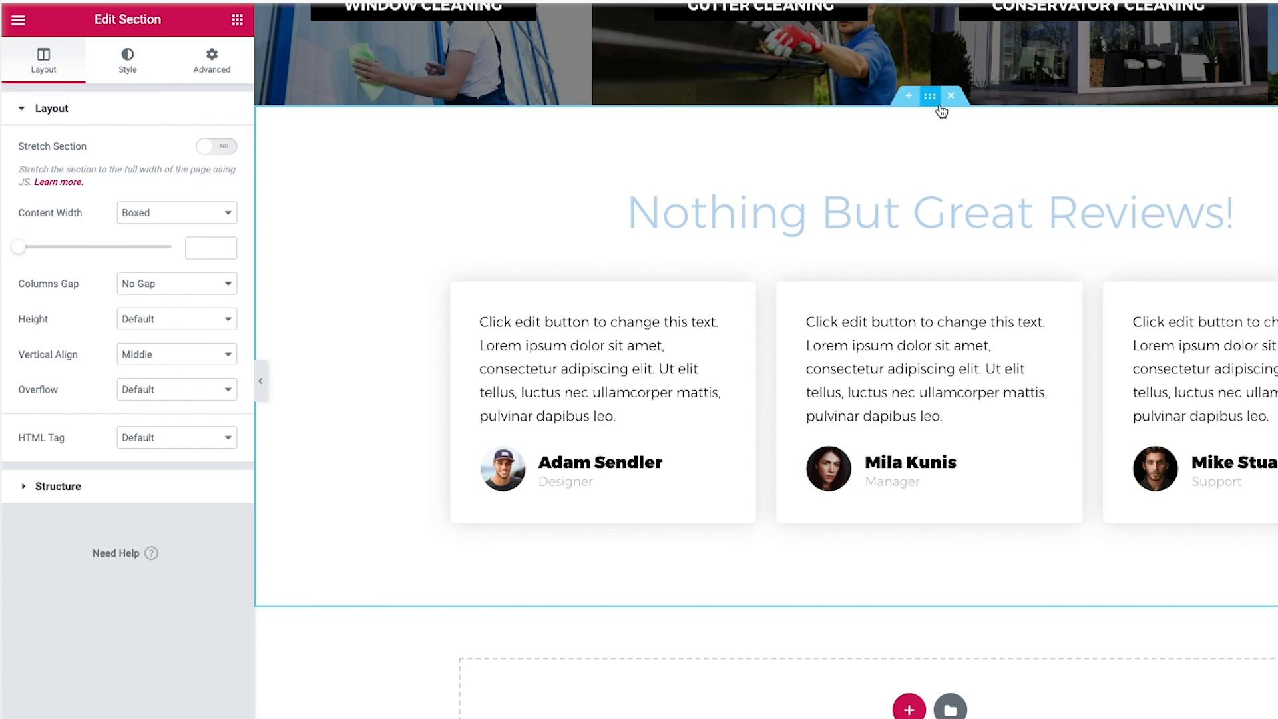
click(129, 69)
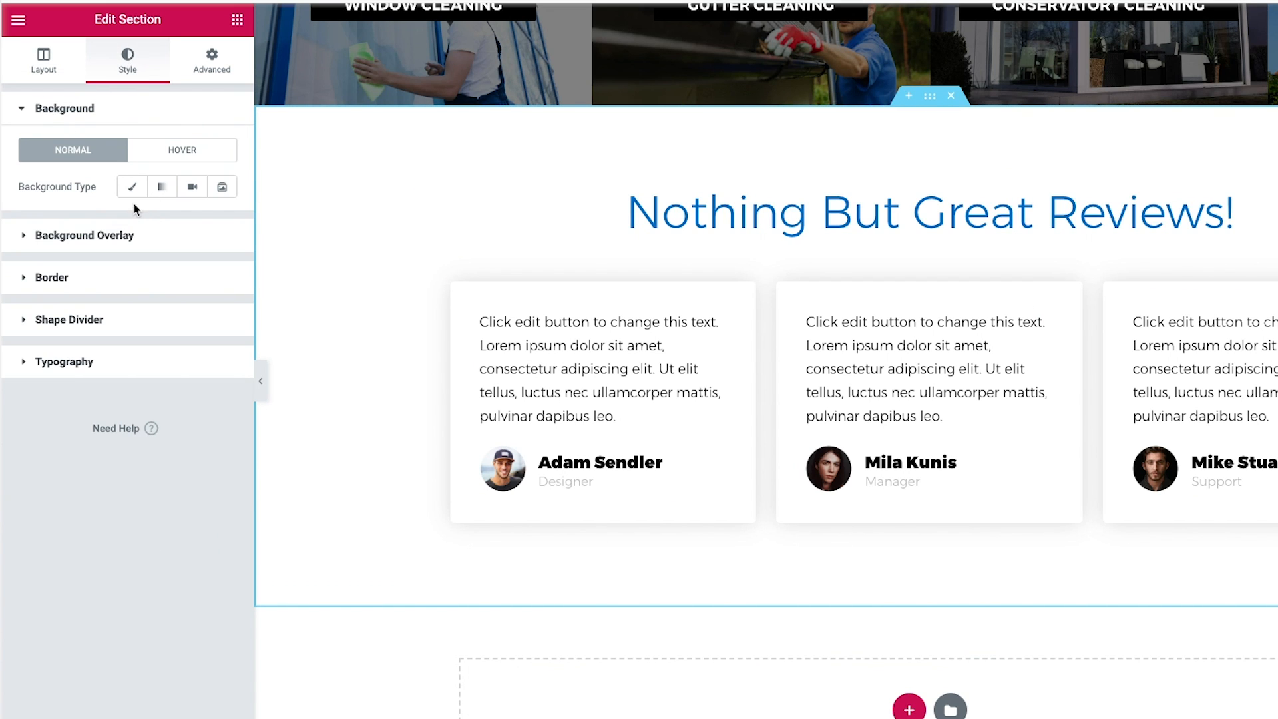
click(197, 191)
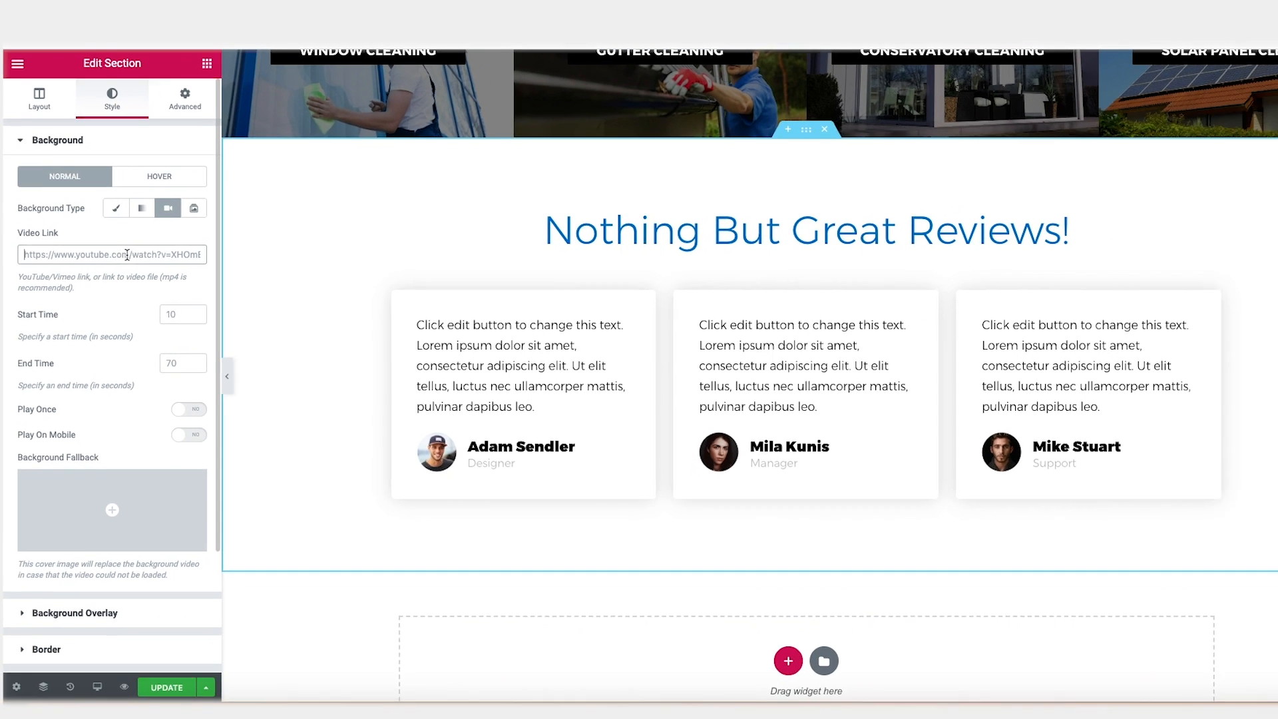
key(ctrl+v)
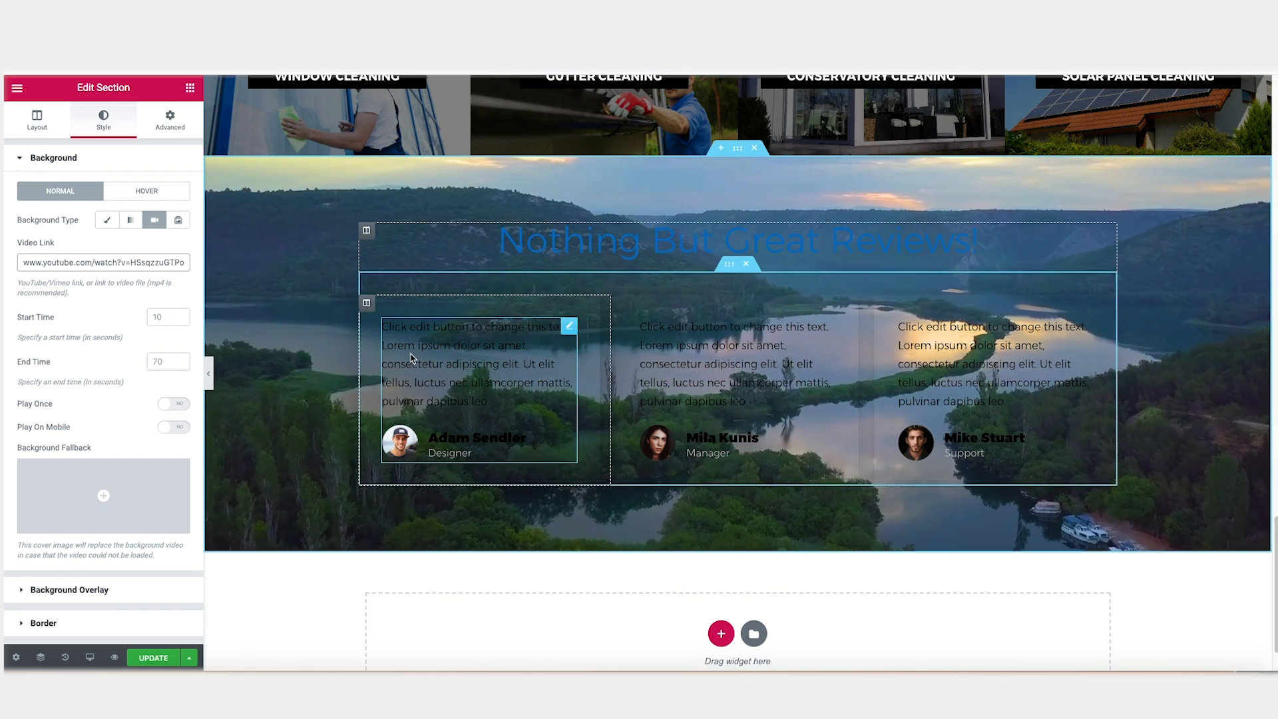
click(49, 158)
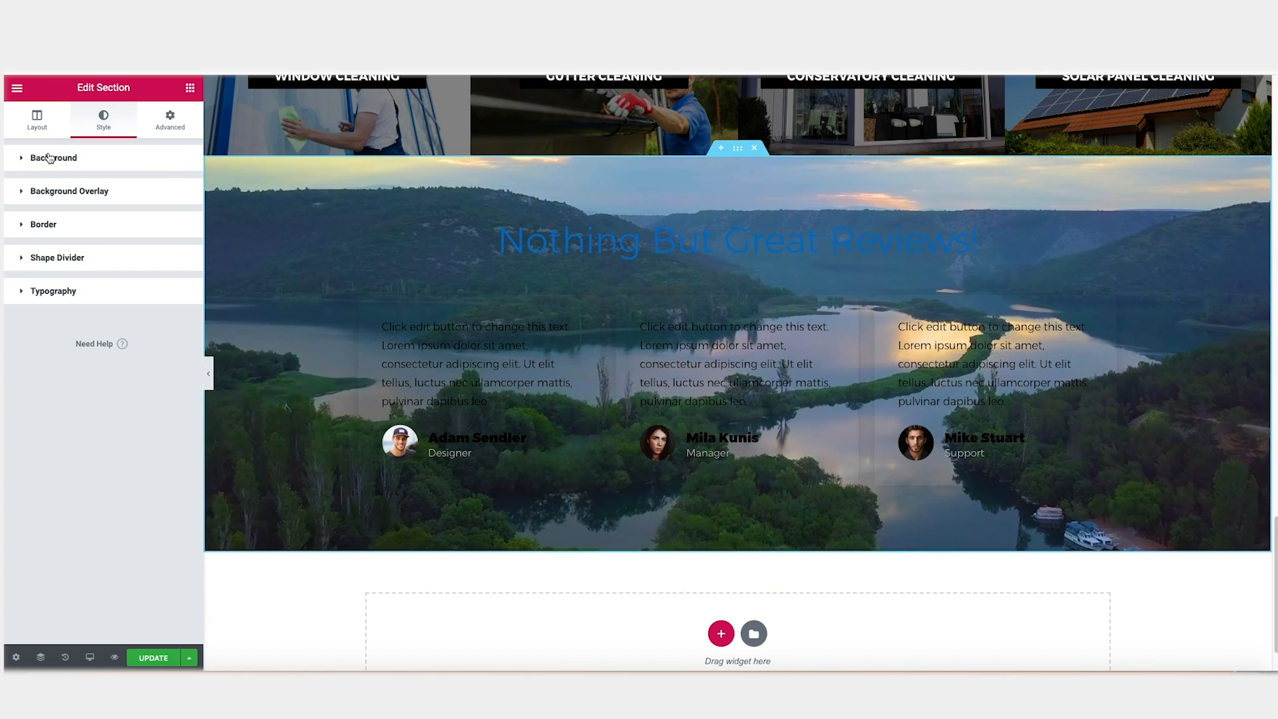
- Add a classic background overlay in white (#FFFFFF) to the reviews section
click(78, 192)
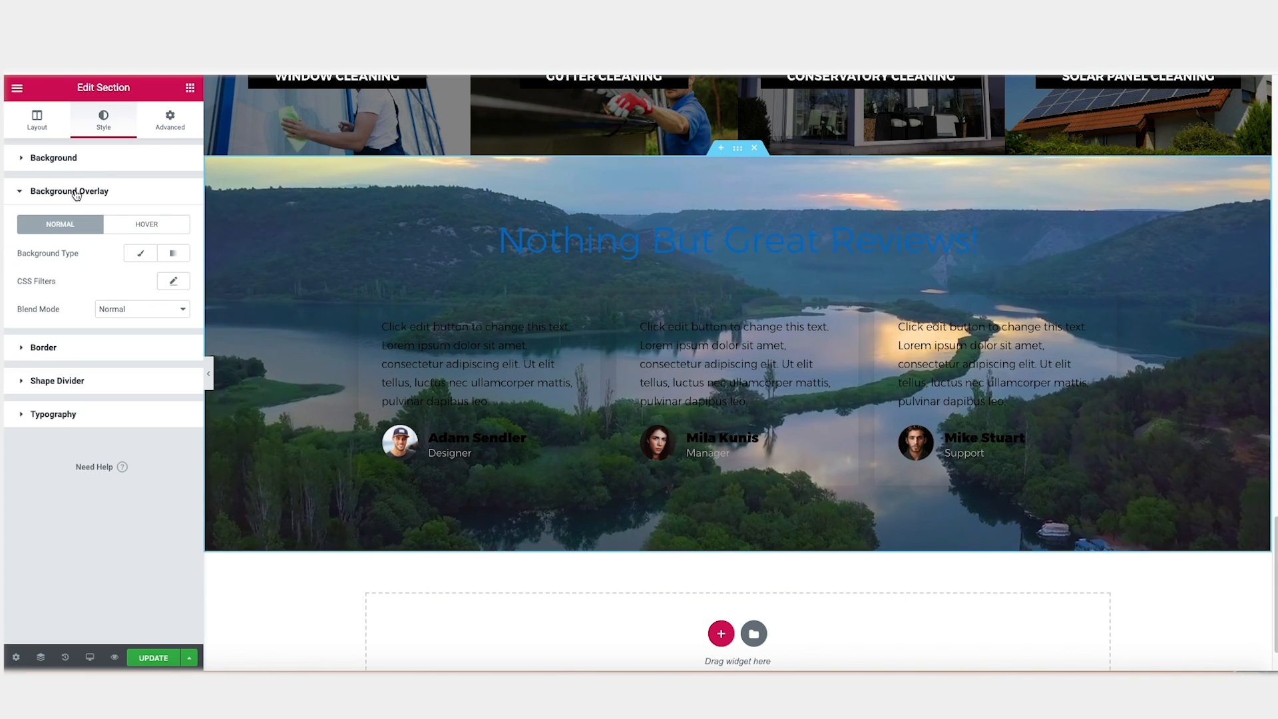
click(139, 253)
click(171, 282)
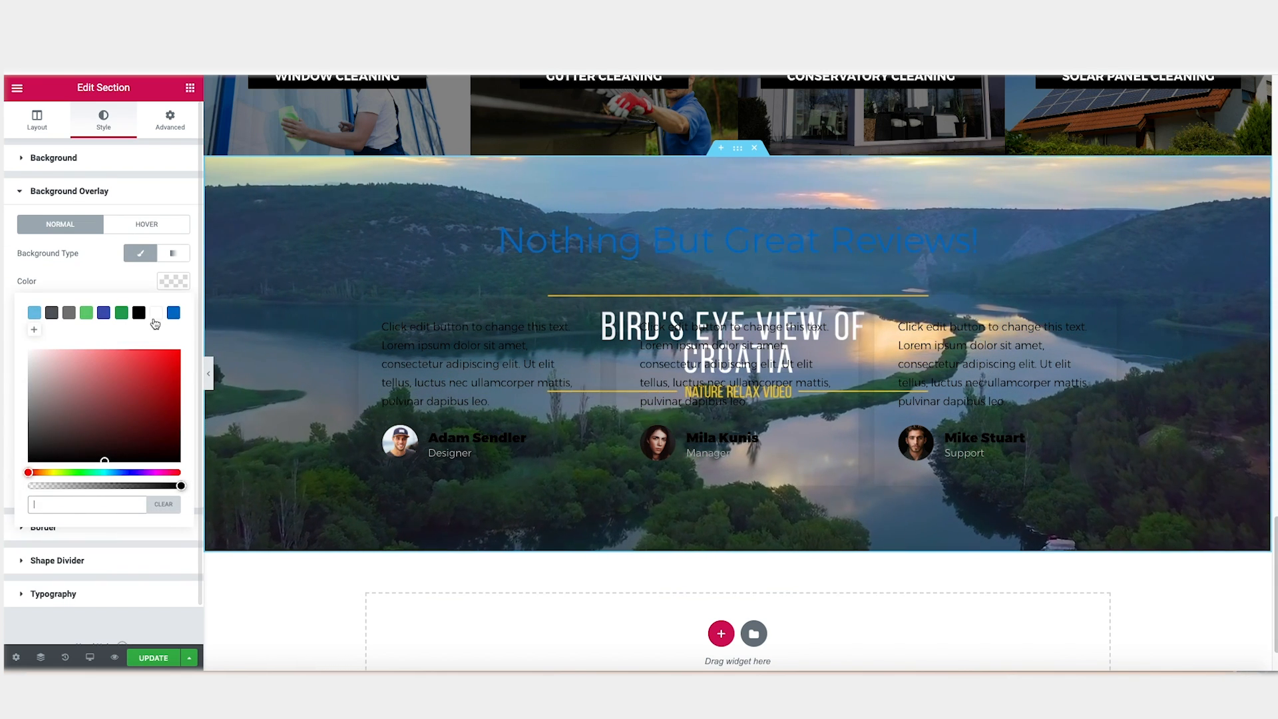
click(158, 316)
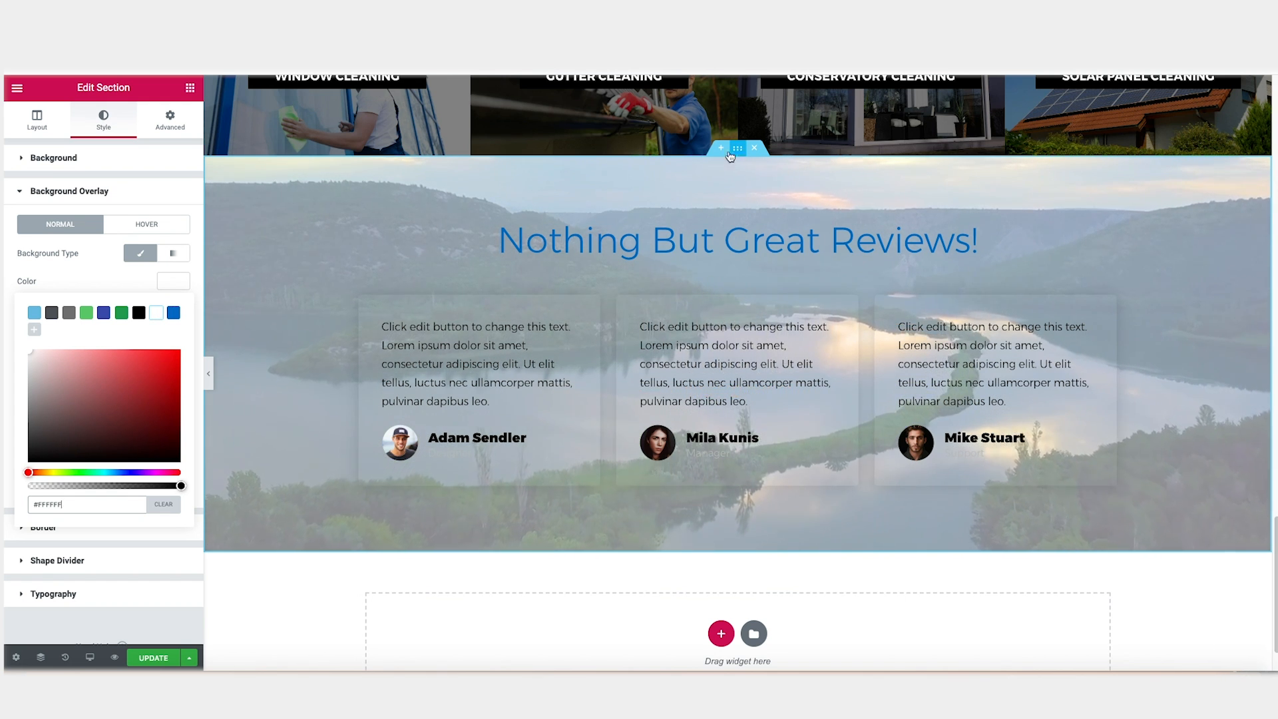
- Replace the reviews section's video background with a classic background using the living-room image shutterstock_684438439.jpg
click(66, 159)
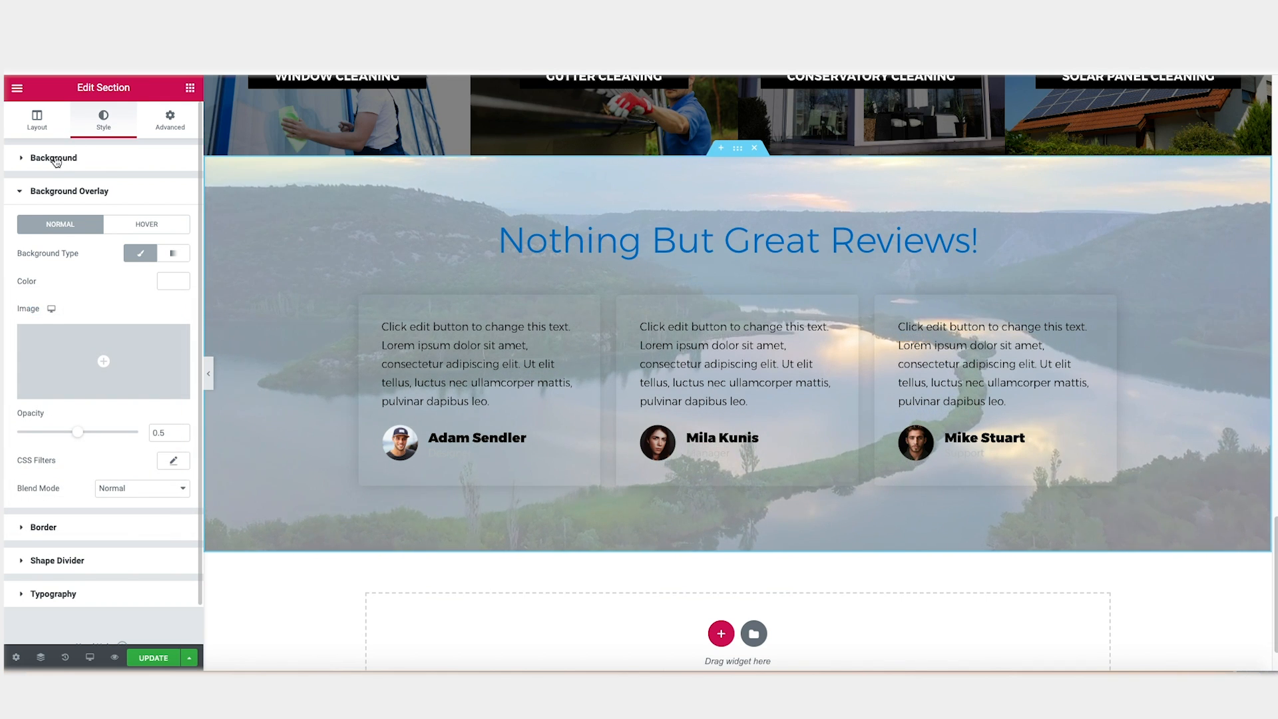
click(67, 160)
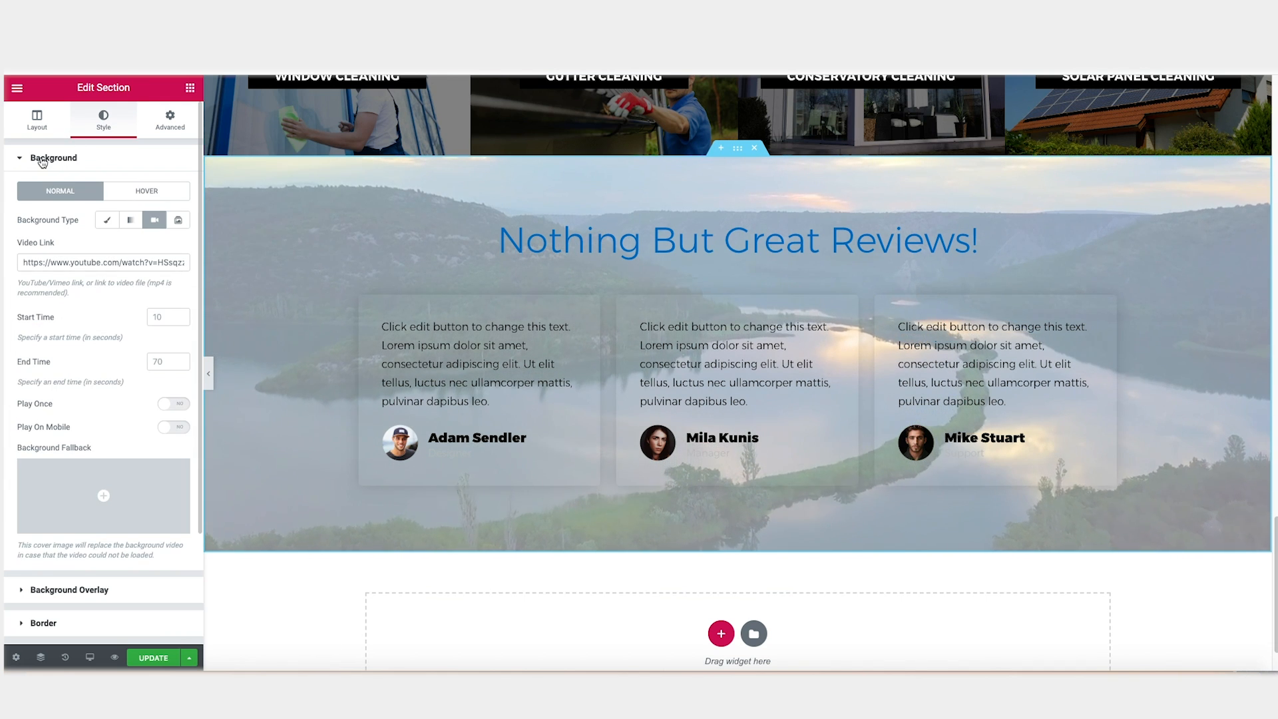
click(108, 221)
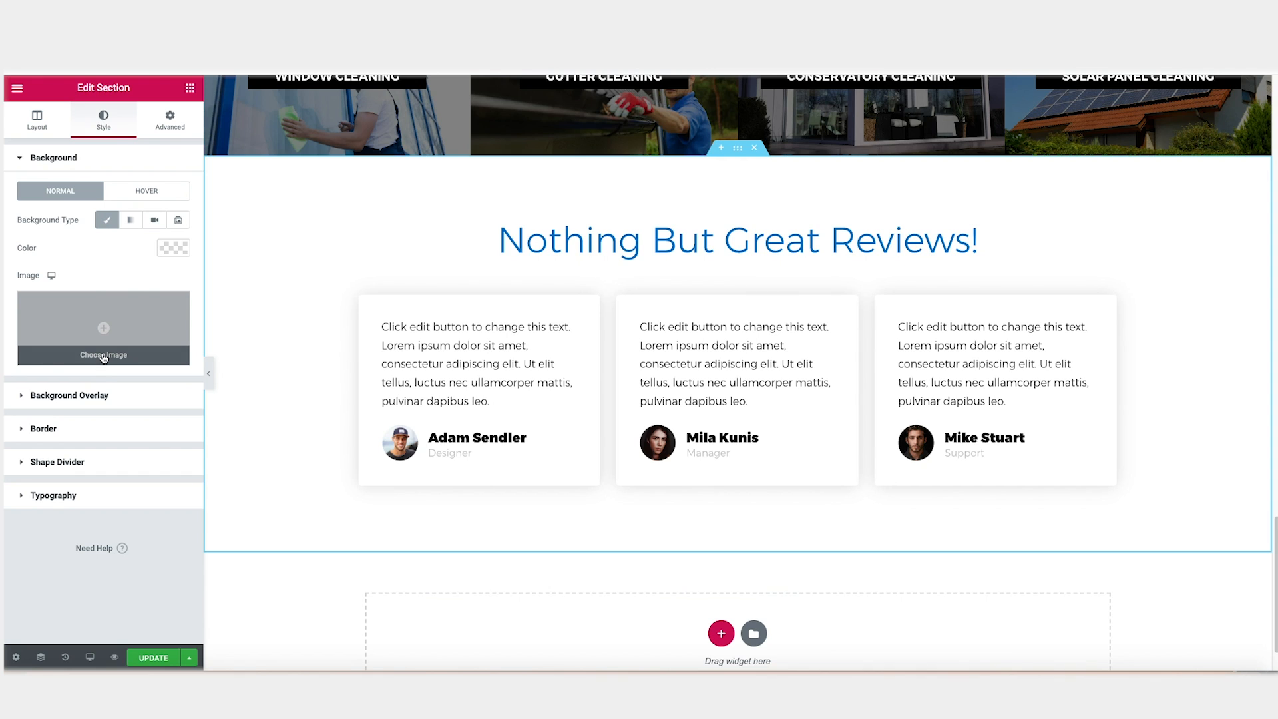
click(104, 356)
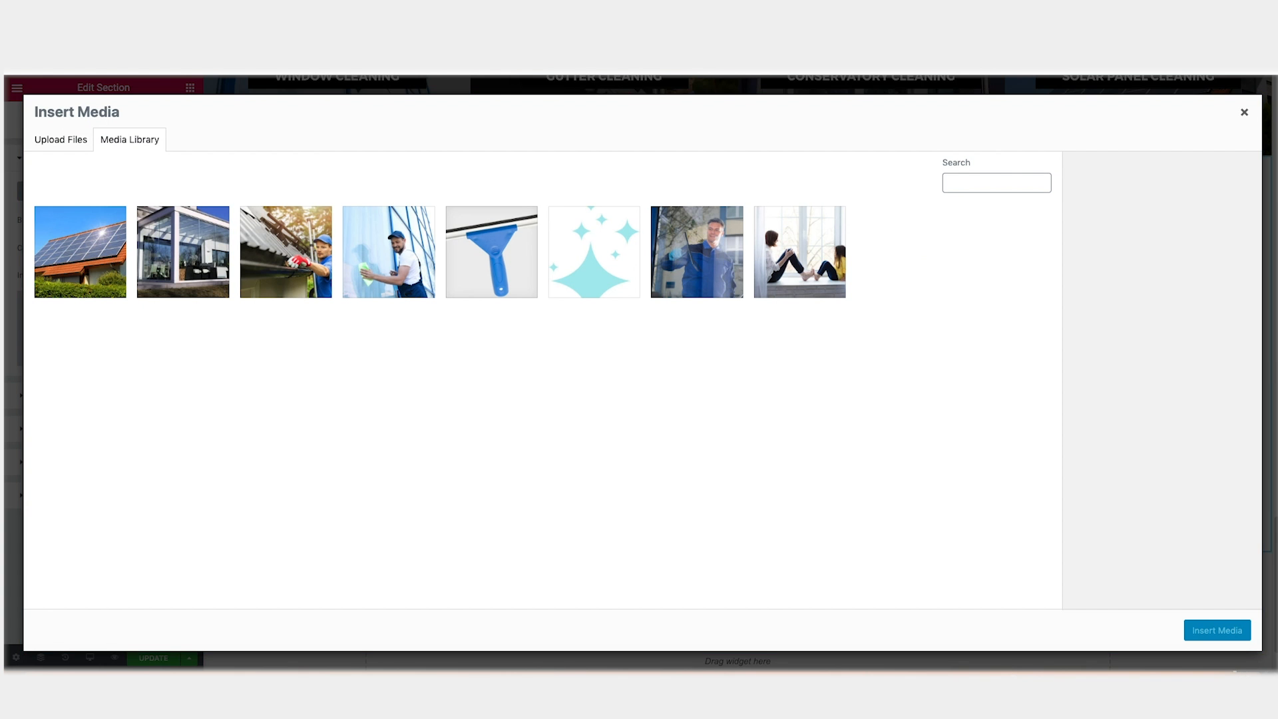
drag(967, 331, 558, 378)
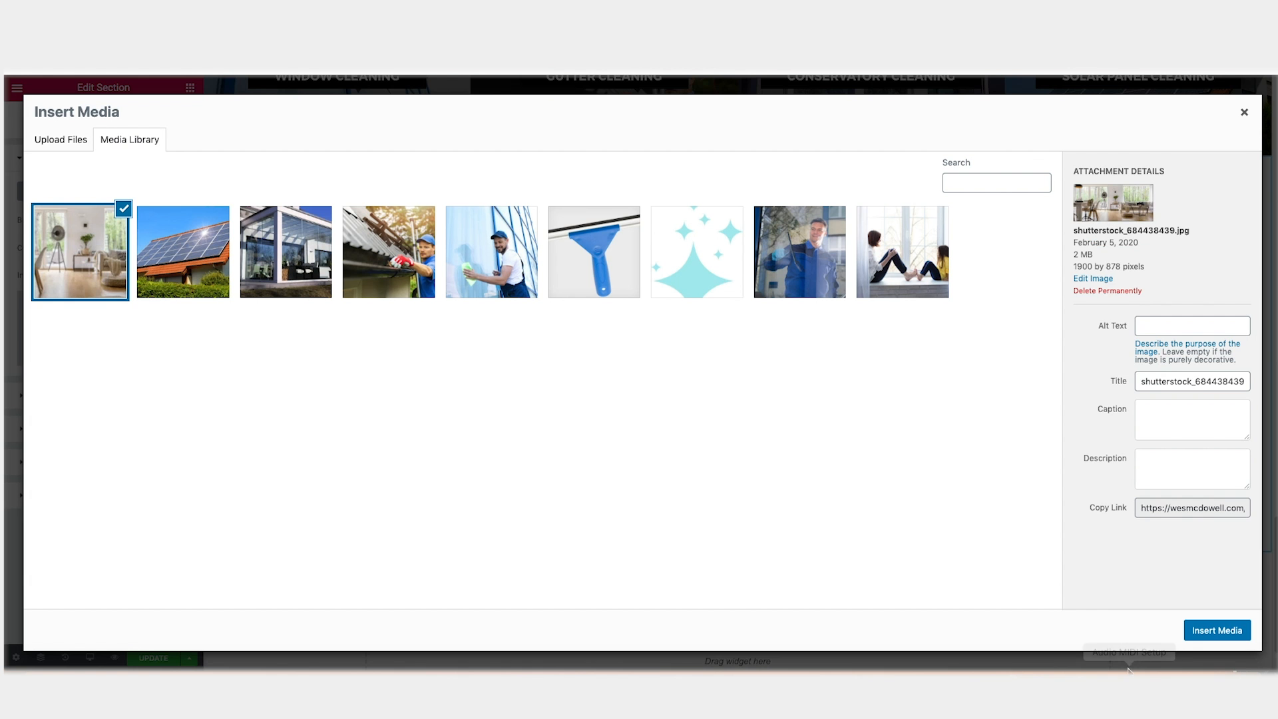
click(1246, 639)
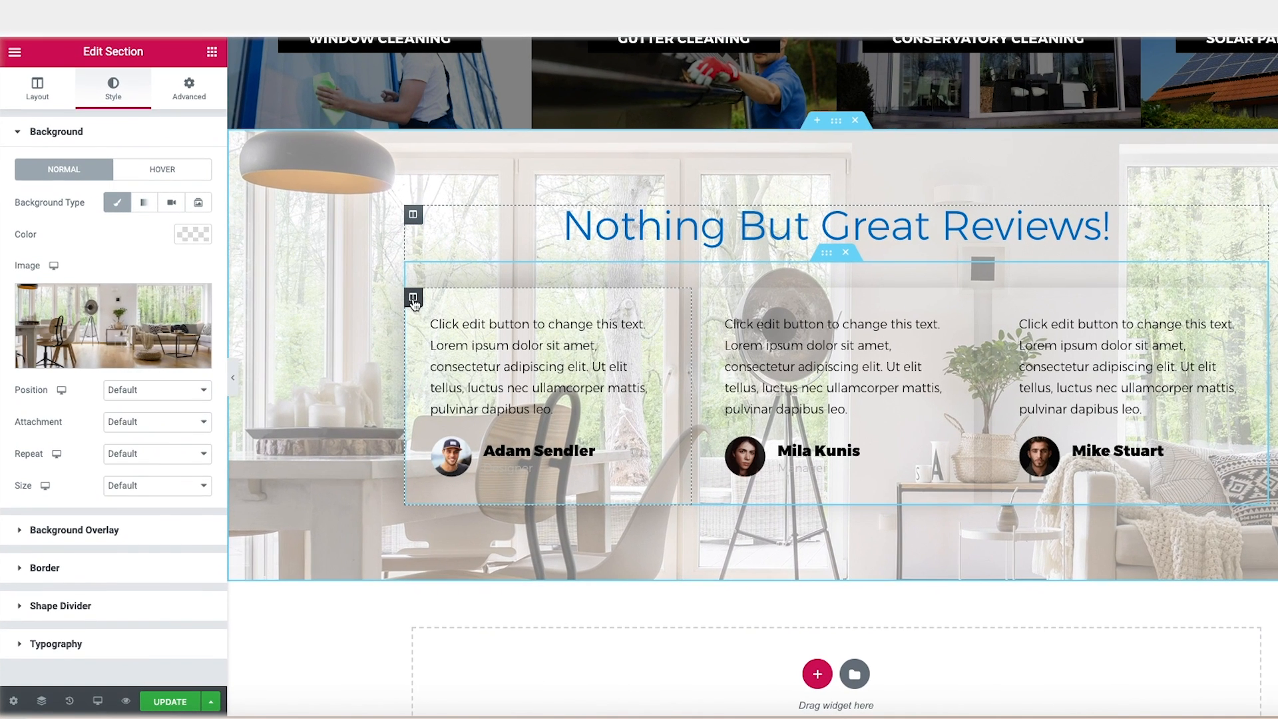
- Give the first testimonial column a classic background in white (#FFFFFF)
click(413, 299)
click(118, 91)
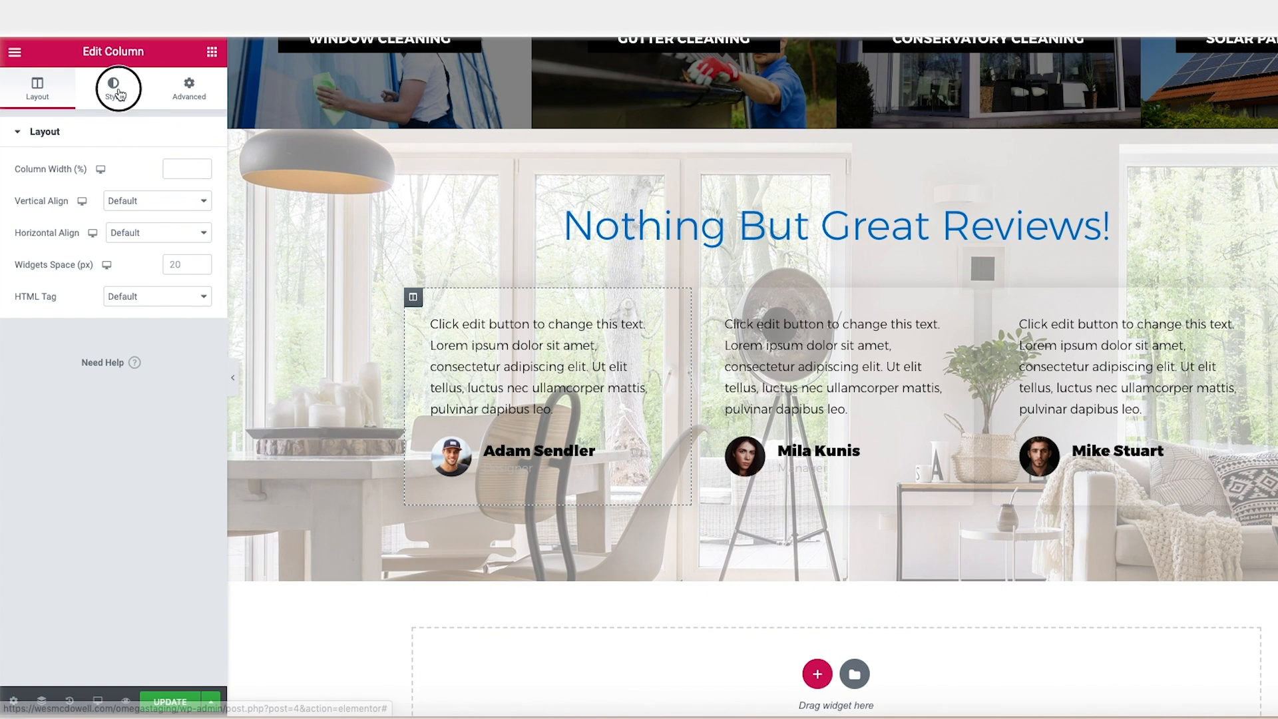
click(120, 206)
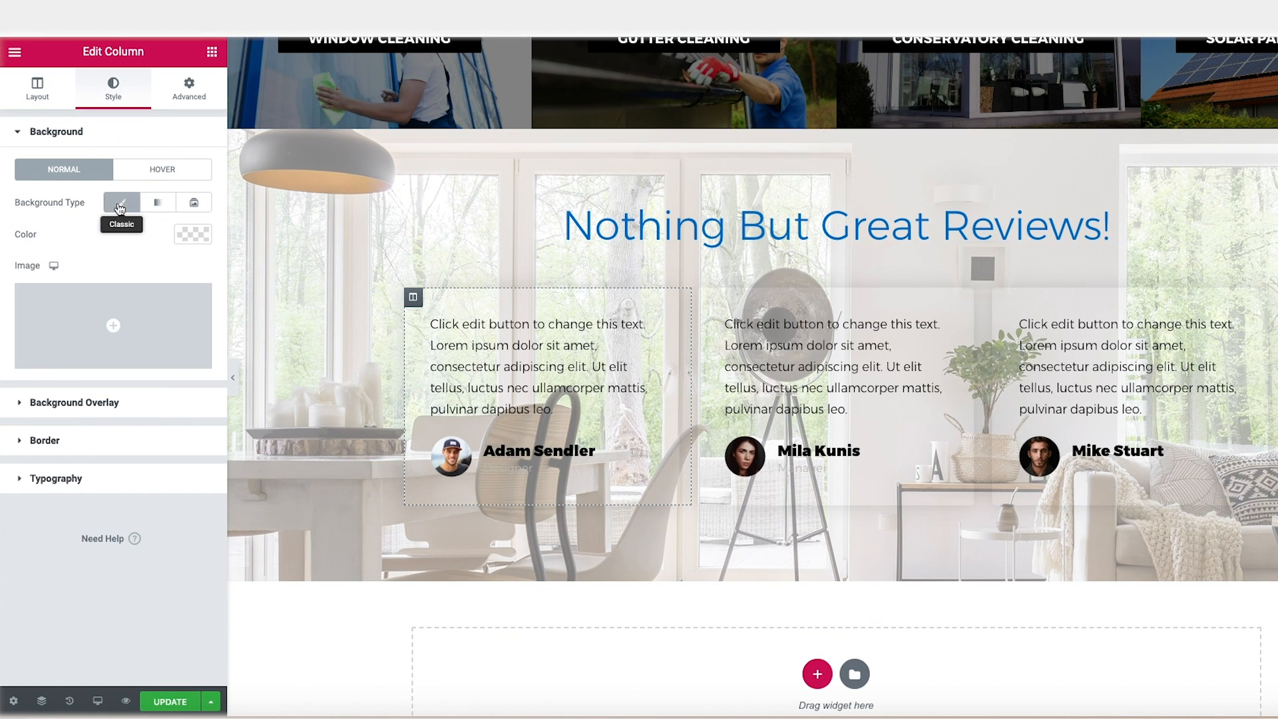
click(192, 234)
click(175, 279)
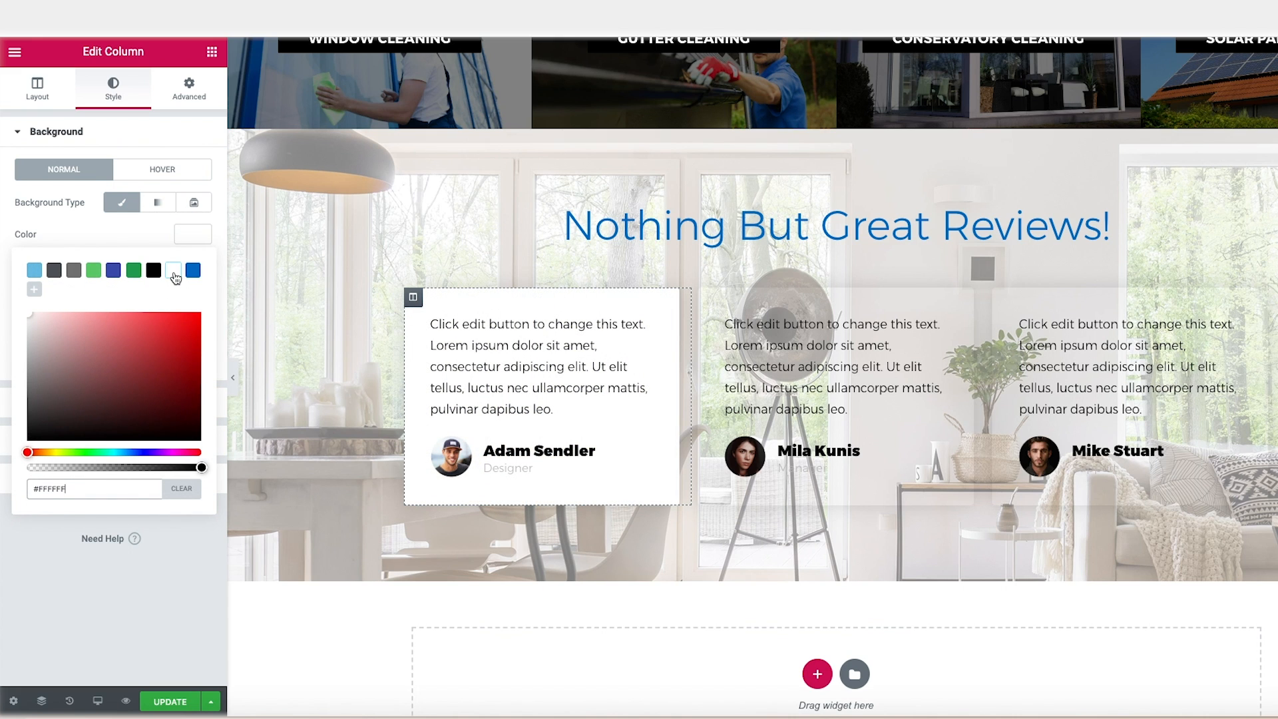
- Copy the first testimonial column and paste its style onto the second and third testimonial columns
right_click(414, 300)
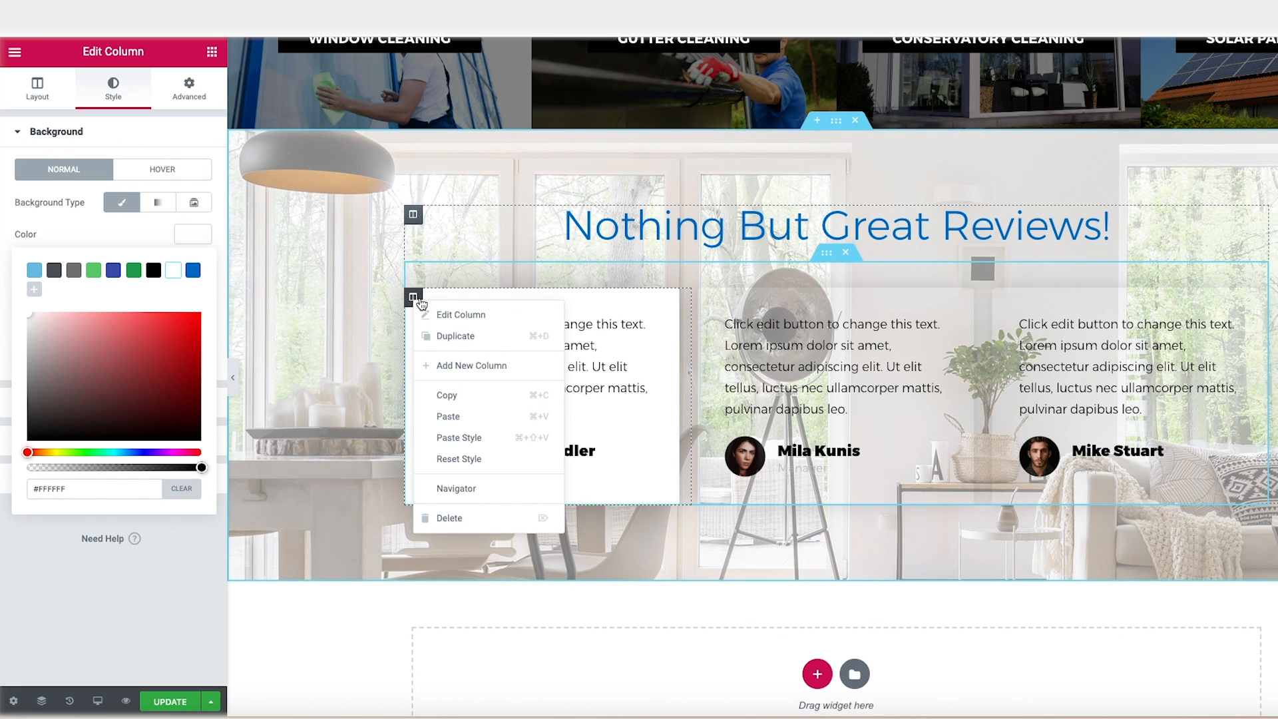
click(465, 394)
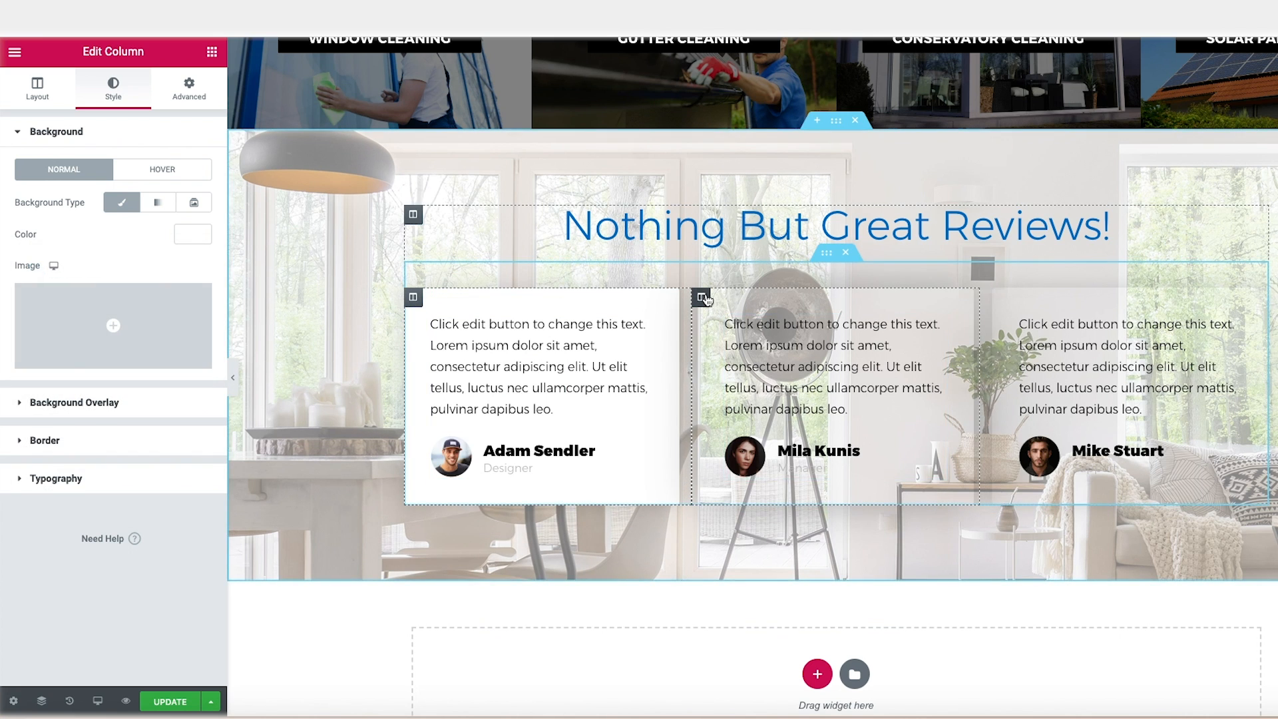
right_click(707, 300)
click(765, 431)
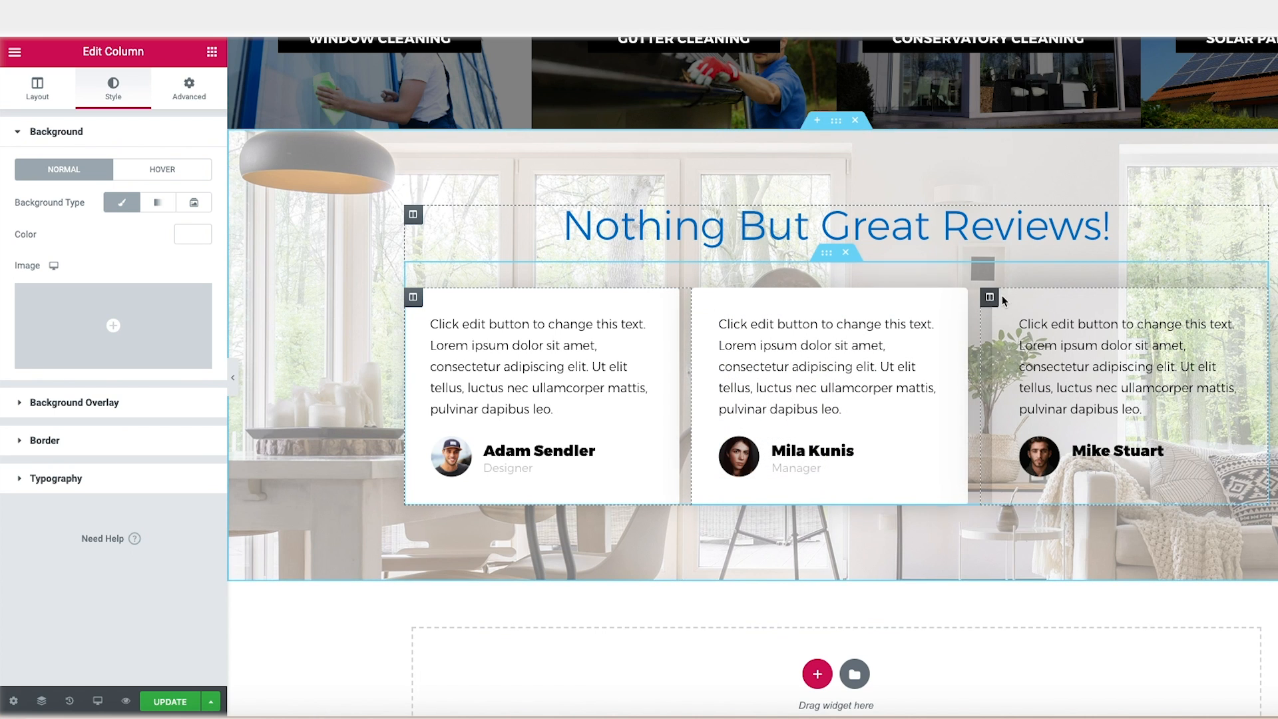
right_click(990, 297)
click(1051, 432)
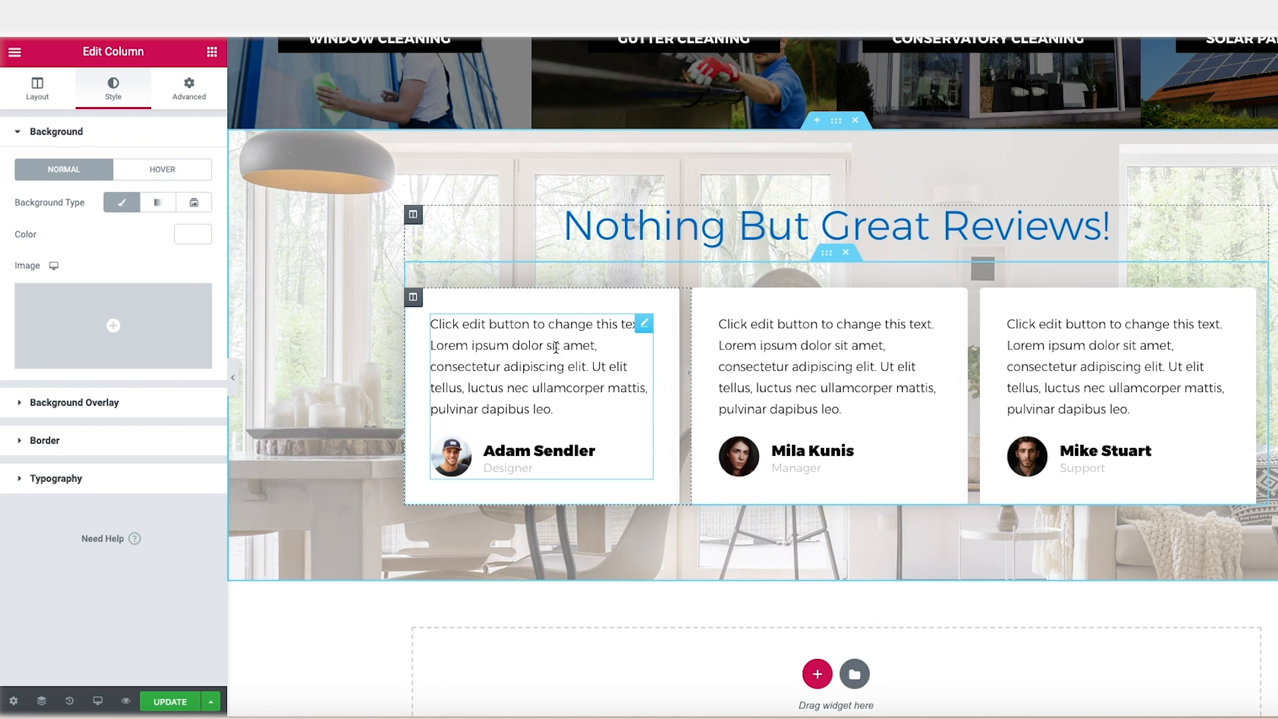
- Open the first testimonial for editing, switch to the emoji copy-and-paste website, search for "star" and copy the gold Star emoji
click(497, 342)
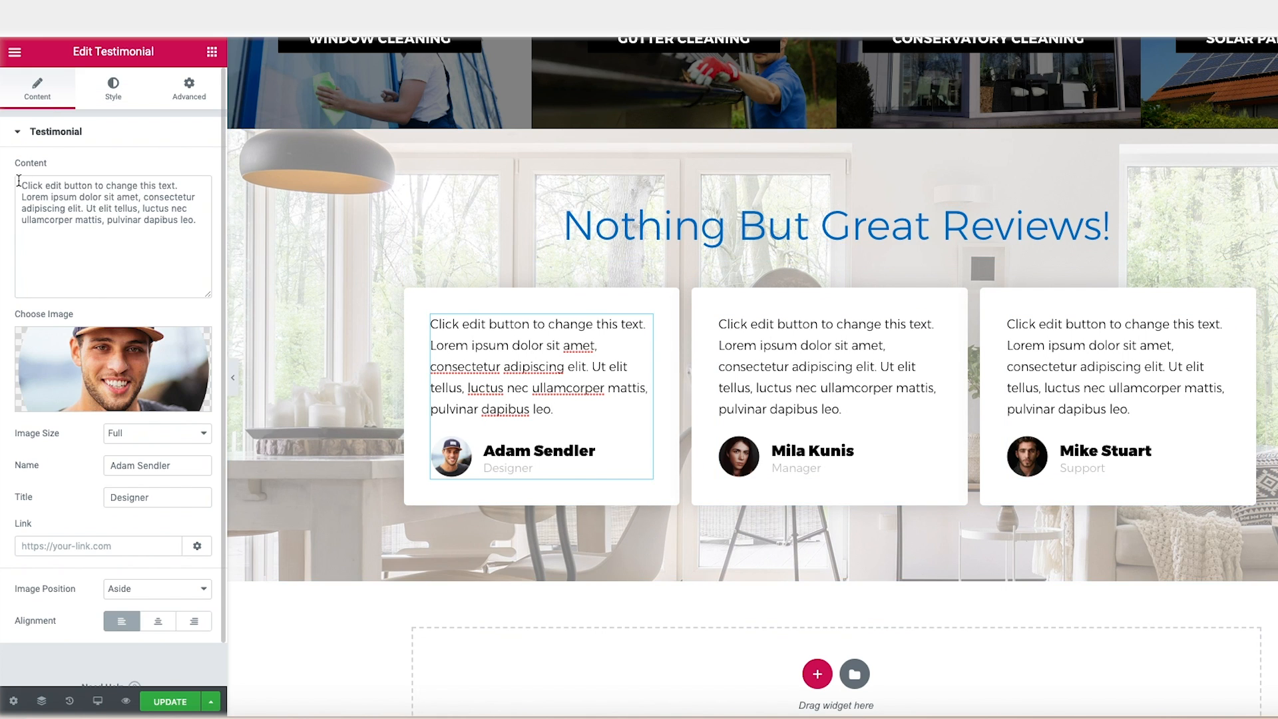
mouse_move(97, 404)
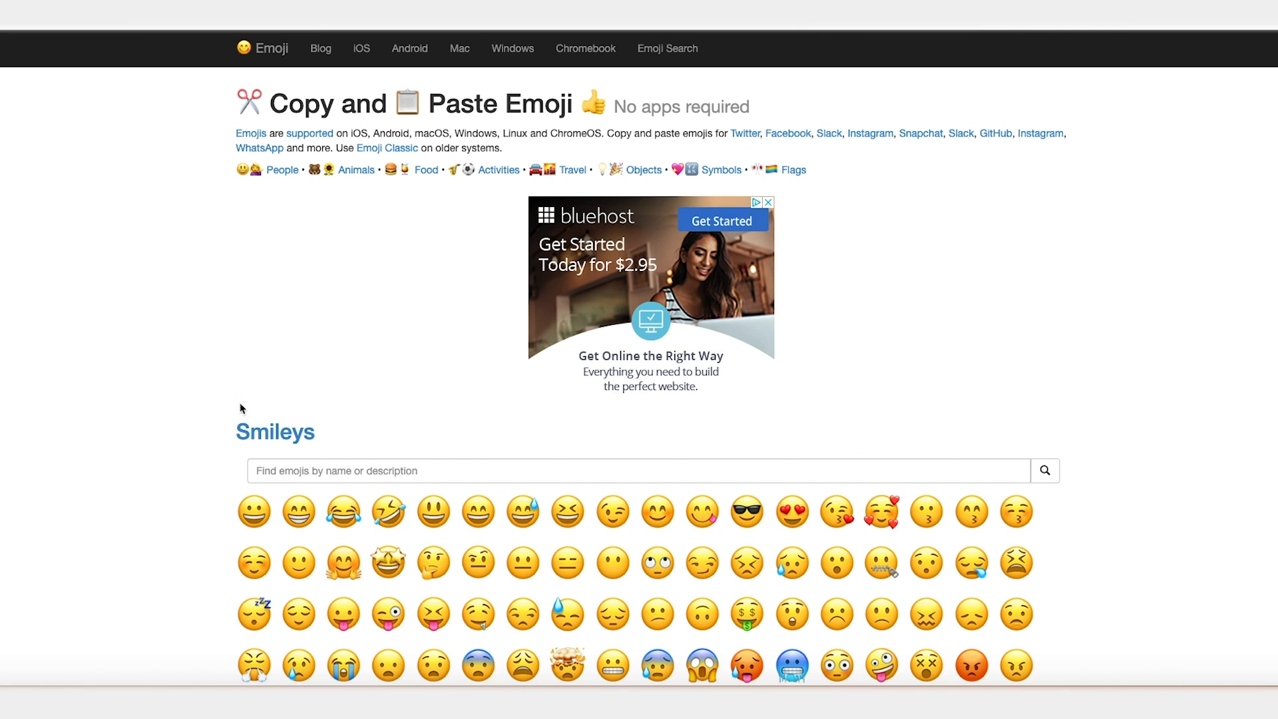
click(413, 474)
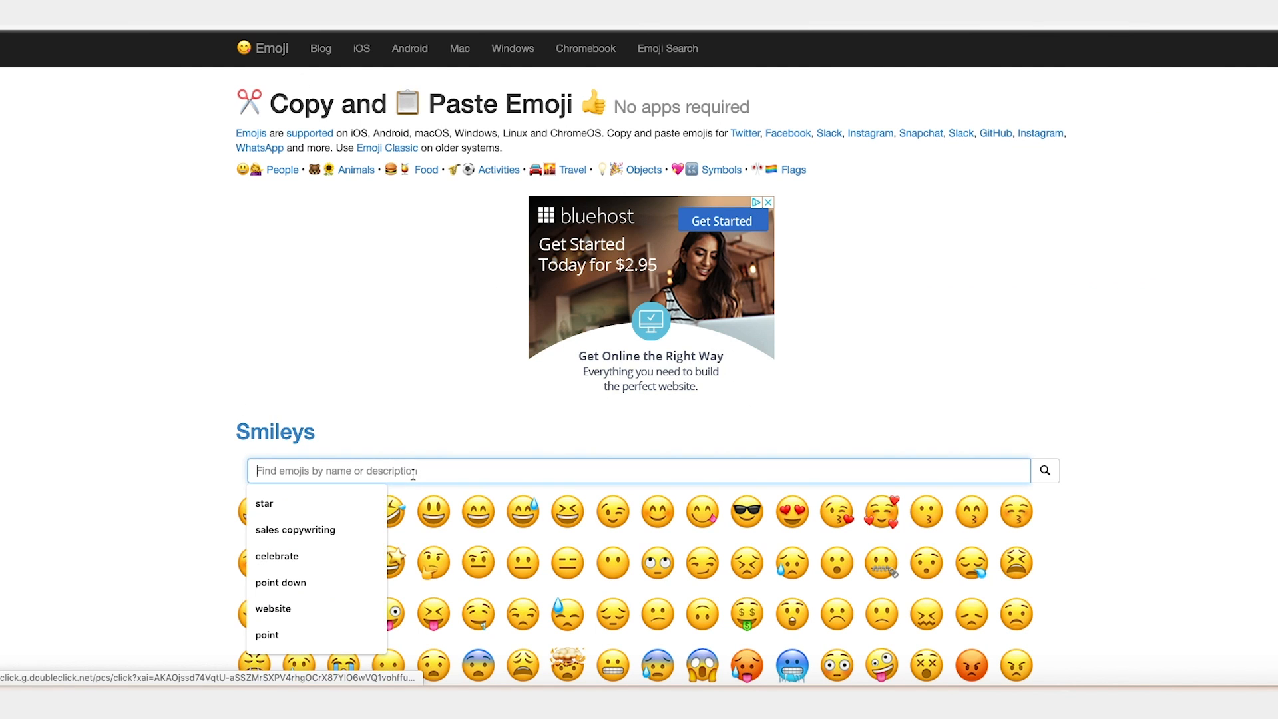
click(360, 504)
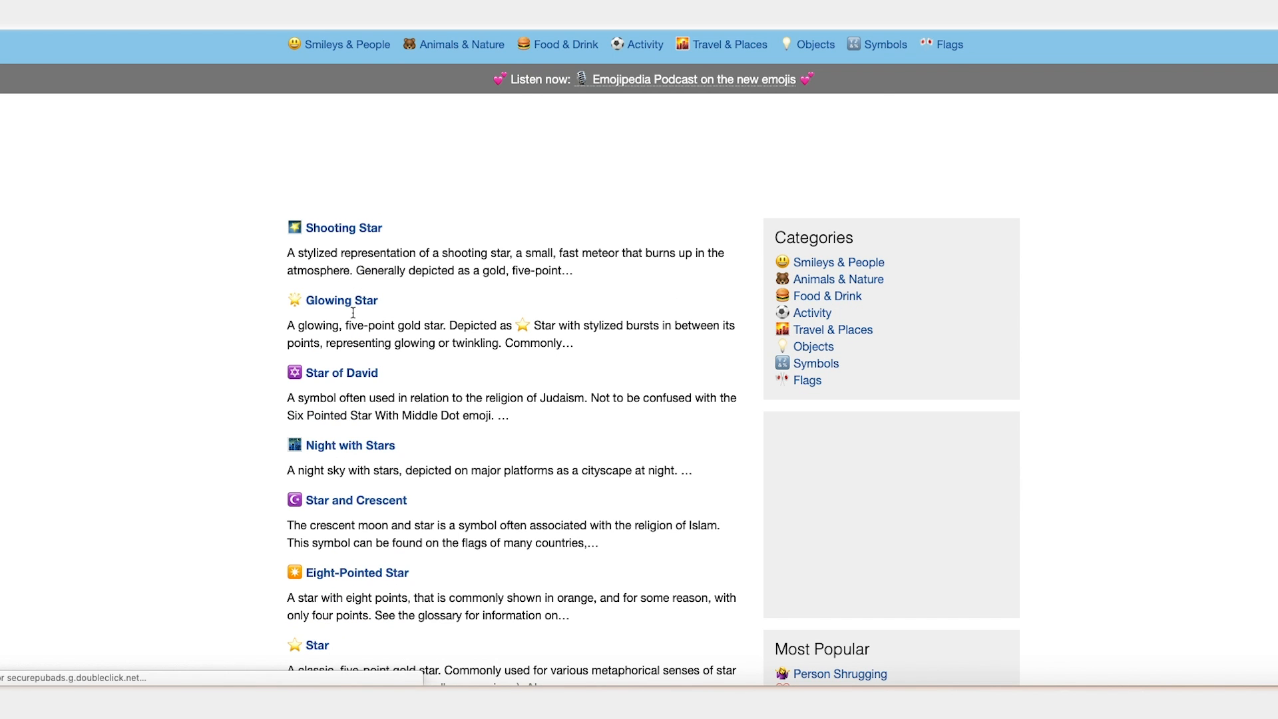
scroll(350, 310, down, 1)
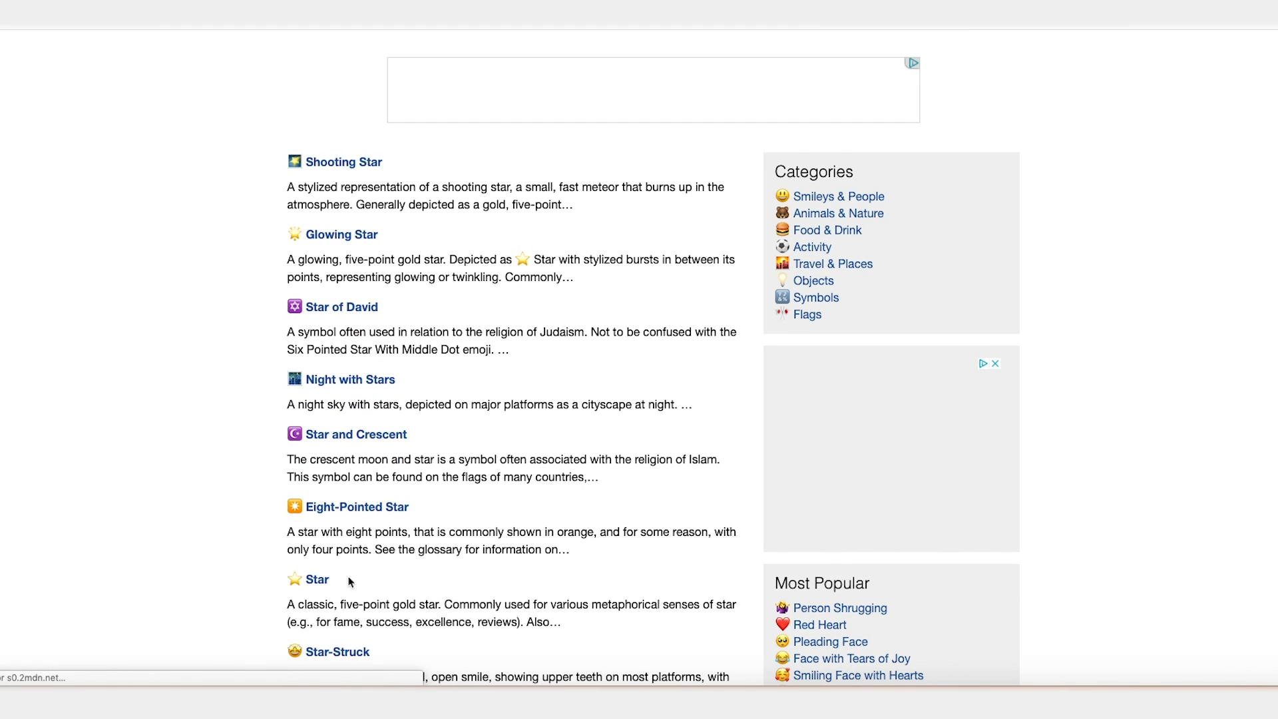
click(318, 579)
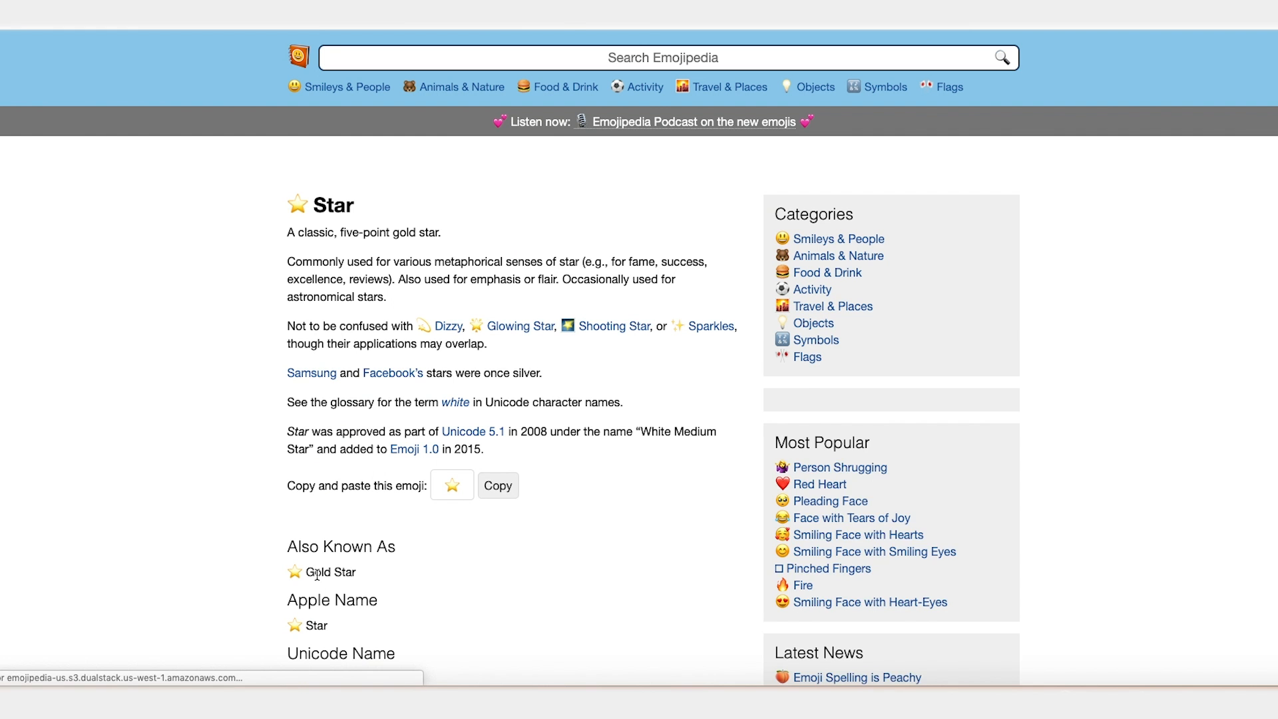
click(510, 554)
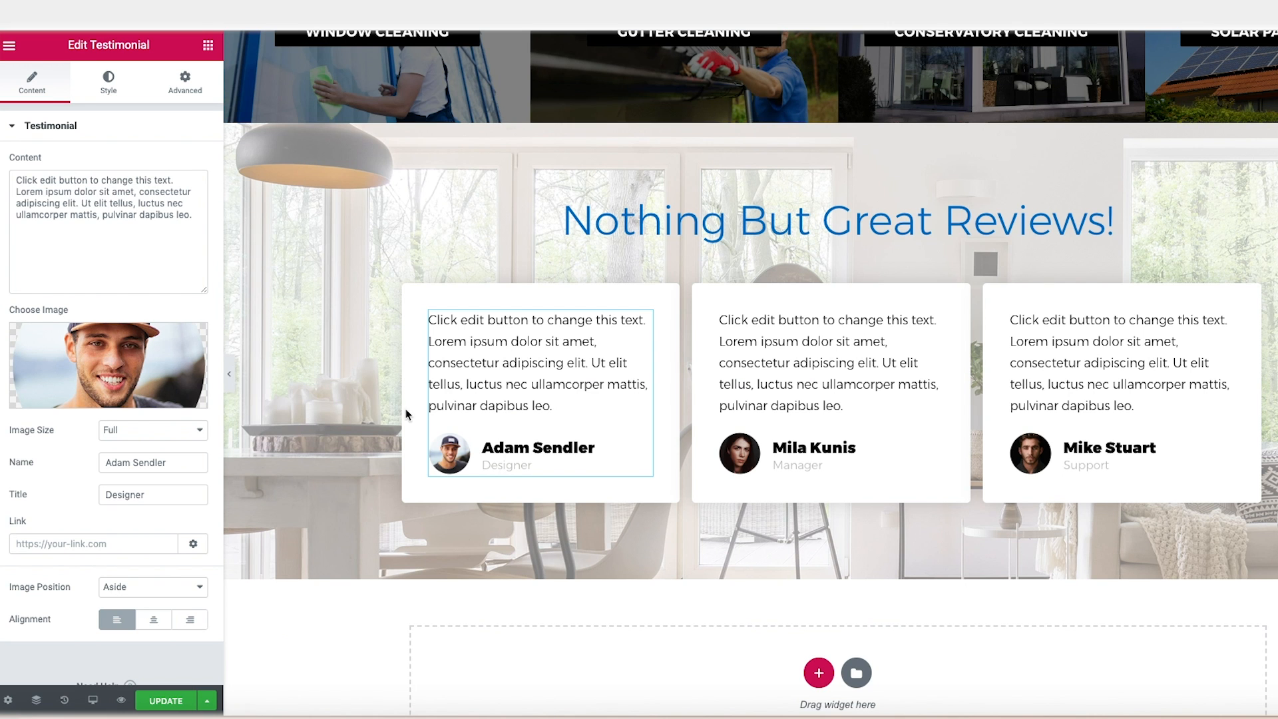
- Replace the first testimonial's title "Designer" with five star emojis
double_click(125, 495)
key(ctrl+v)
key(ctrl+v)
key(ctrl+v)
key(ctrl+v)
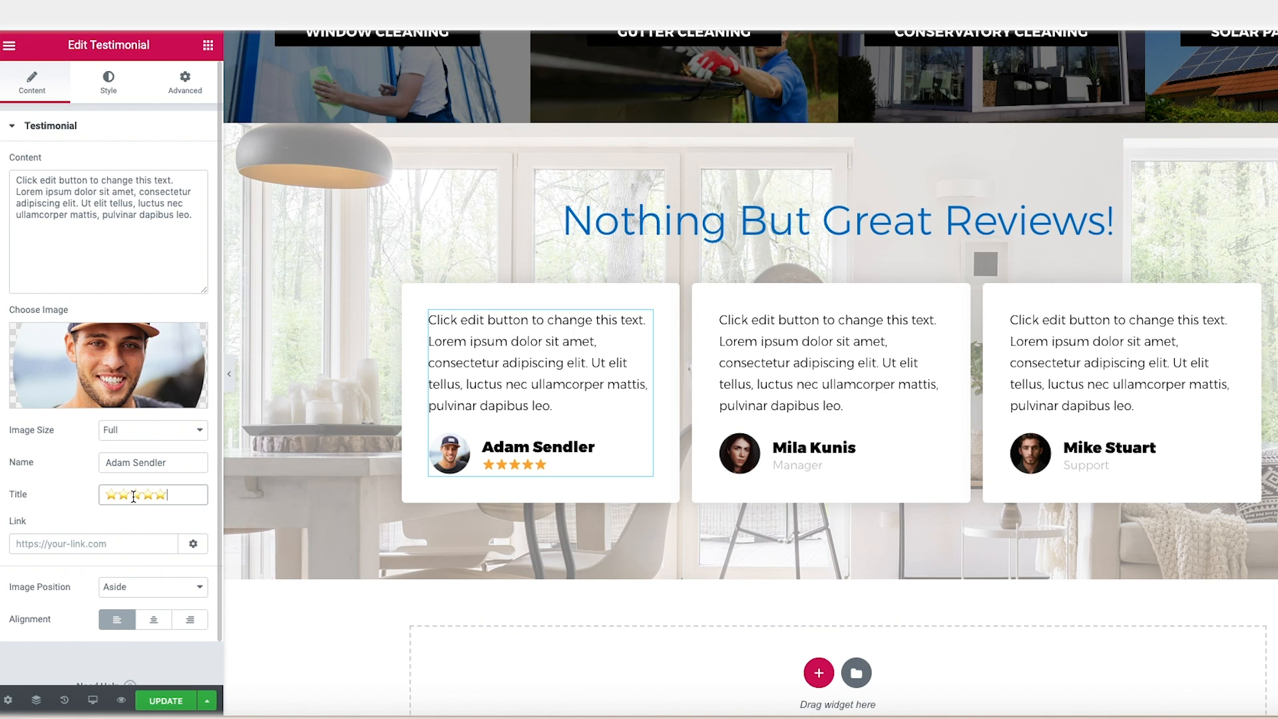
- Copy the five-star title and paste it over the titles of the second and third testimonials
double_click(133, 496)
click(798, 453)
click(165, 489)
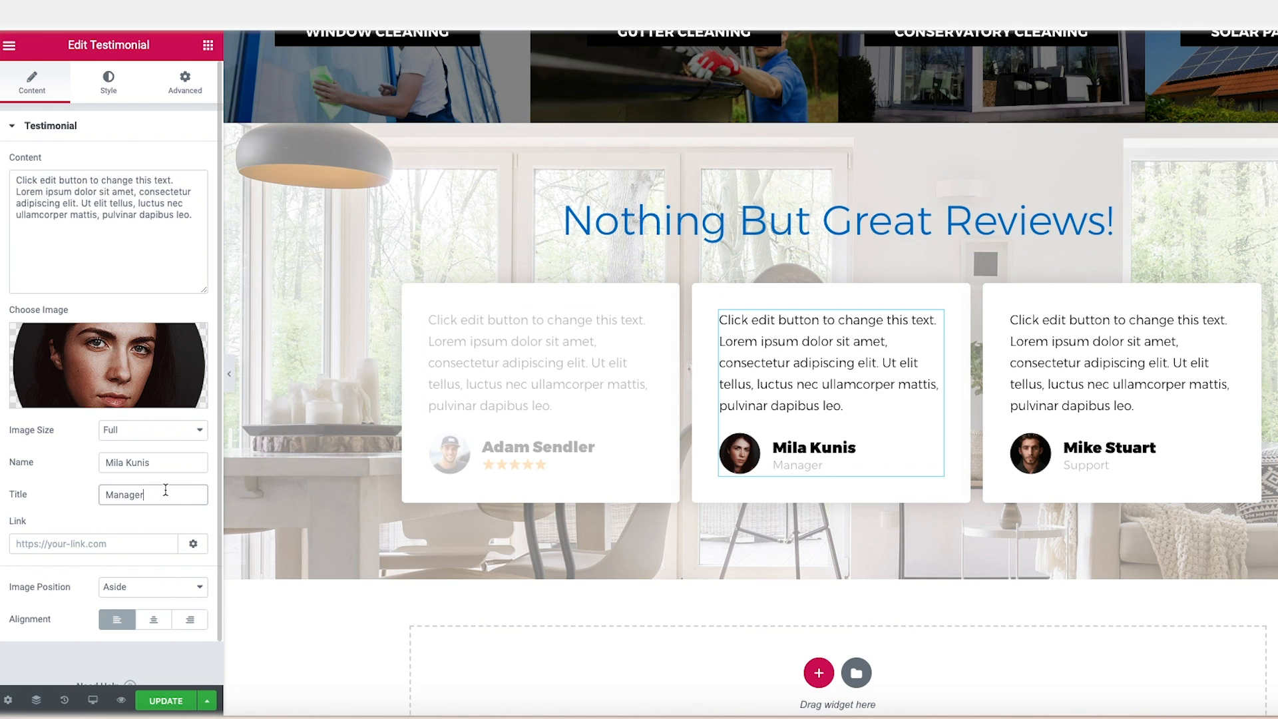
double_click(165, 490)
key(ctrl+v)
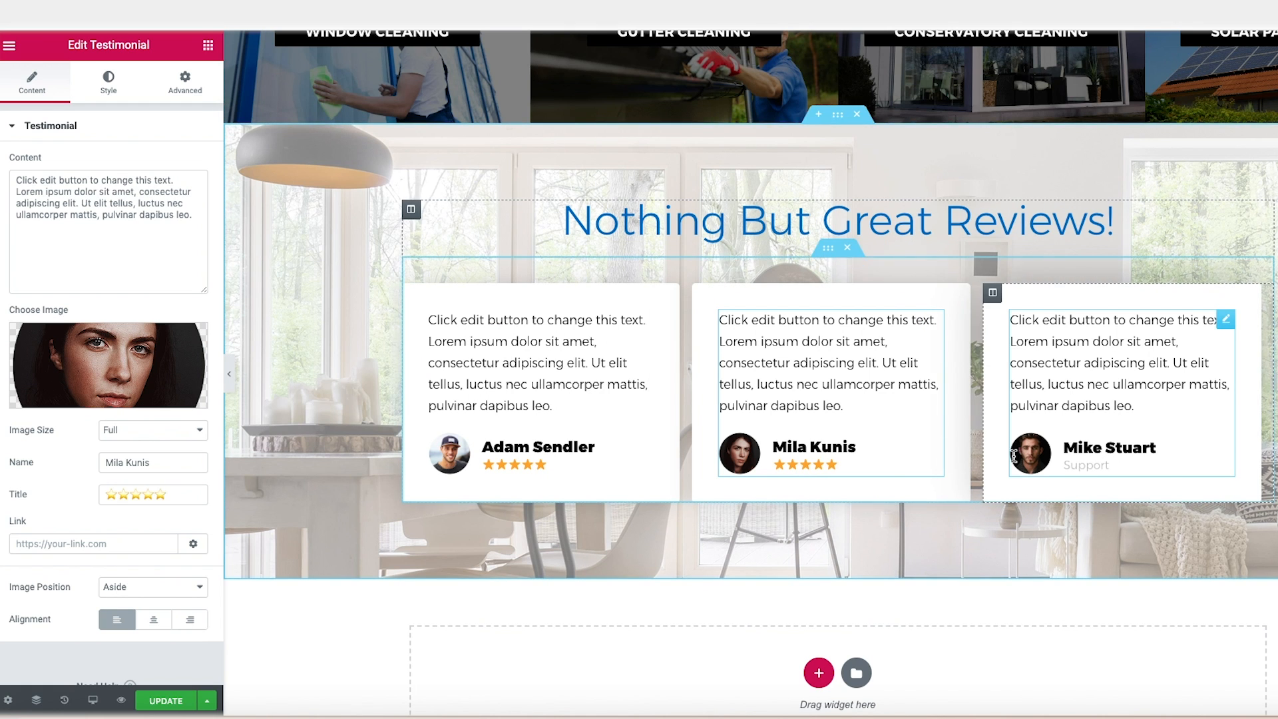
click(1105, 457)
click(111, 496)
double_click(112, 496)
key(ctrl+v)
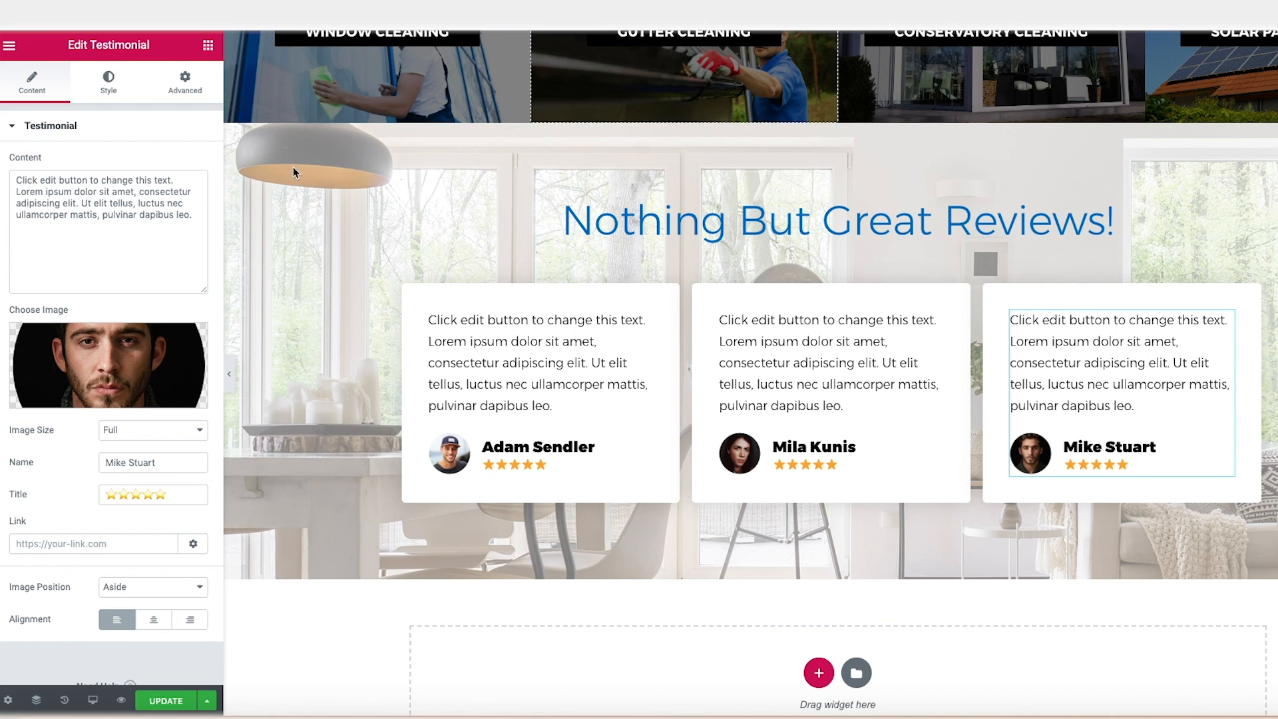
- Preview the homepage at full width from the hero down to the reviews section, with the editing panel temporarily hidden
click(231, 378)
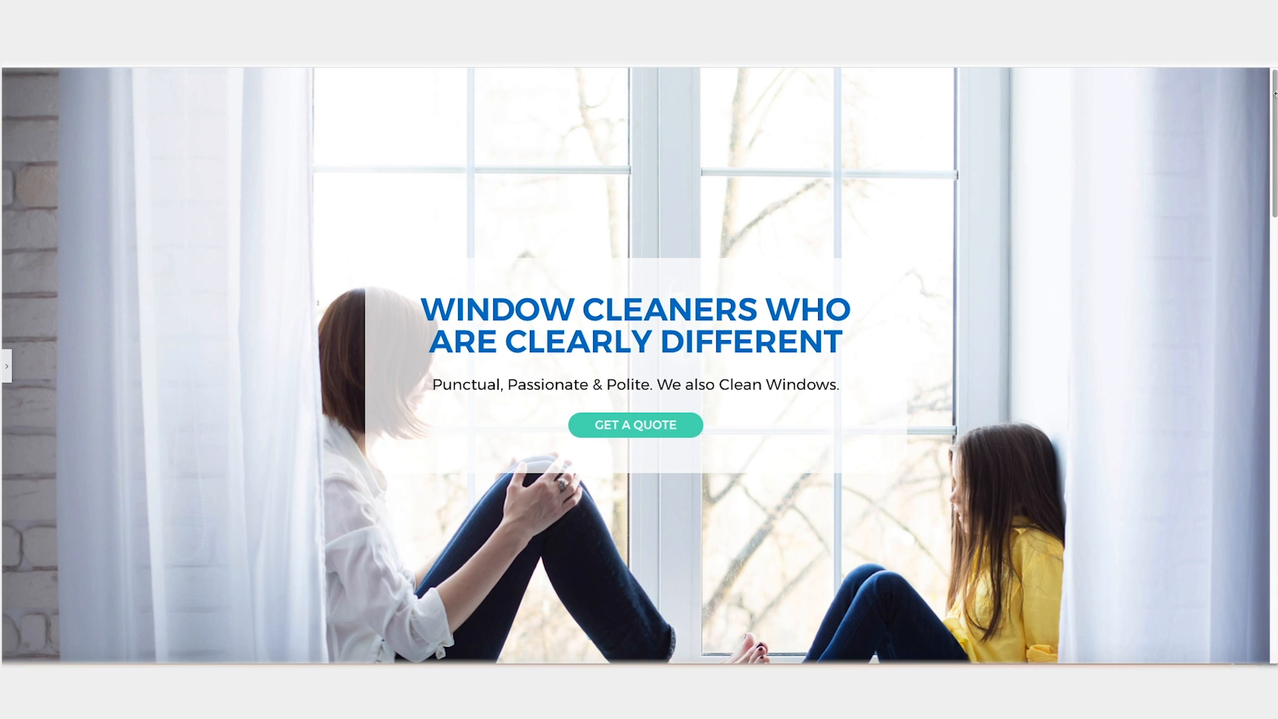
drag(1273, 93, 1273, 540)
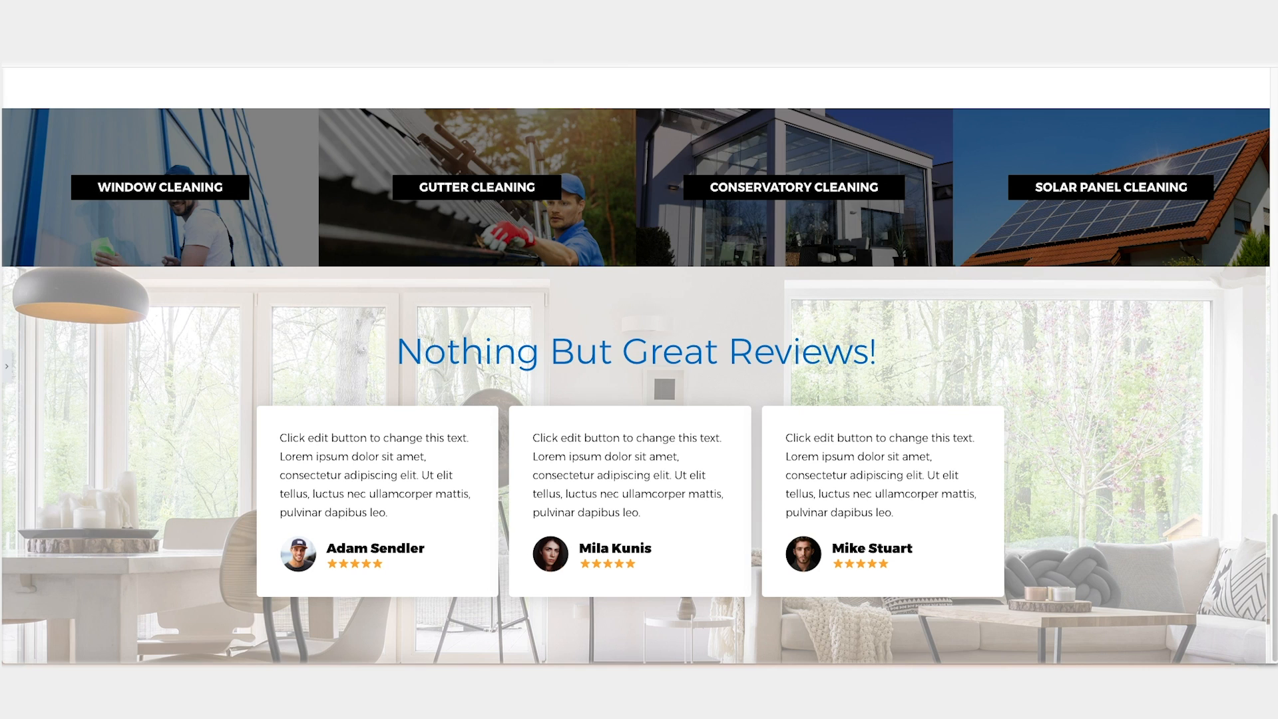
mouse_move(1273, 552)
mouse_down()
mouse_move(1257, 77)
mouse_move(1269, 558)
mouse_up()
click(8, 368)
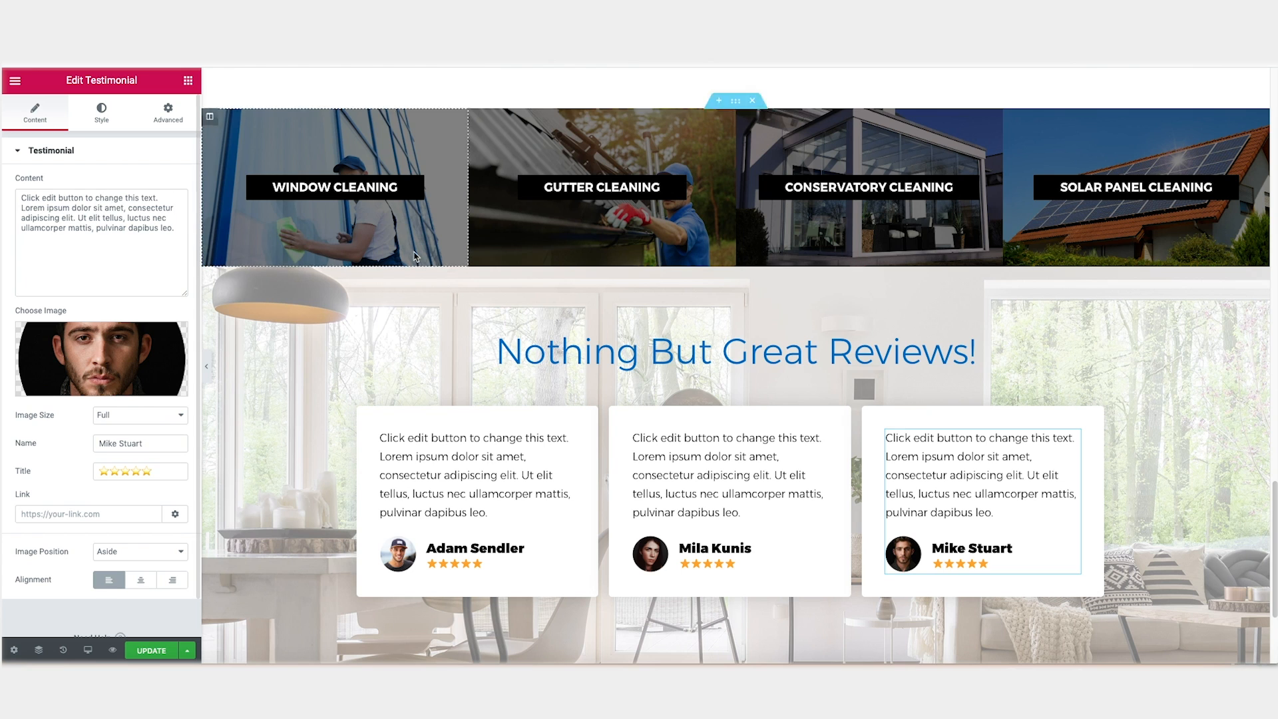
- Update the page and exit Elementor to the WordPress dashboard
click(152, 652)
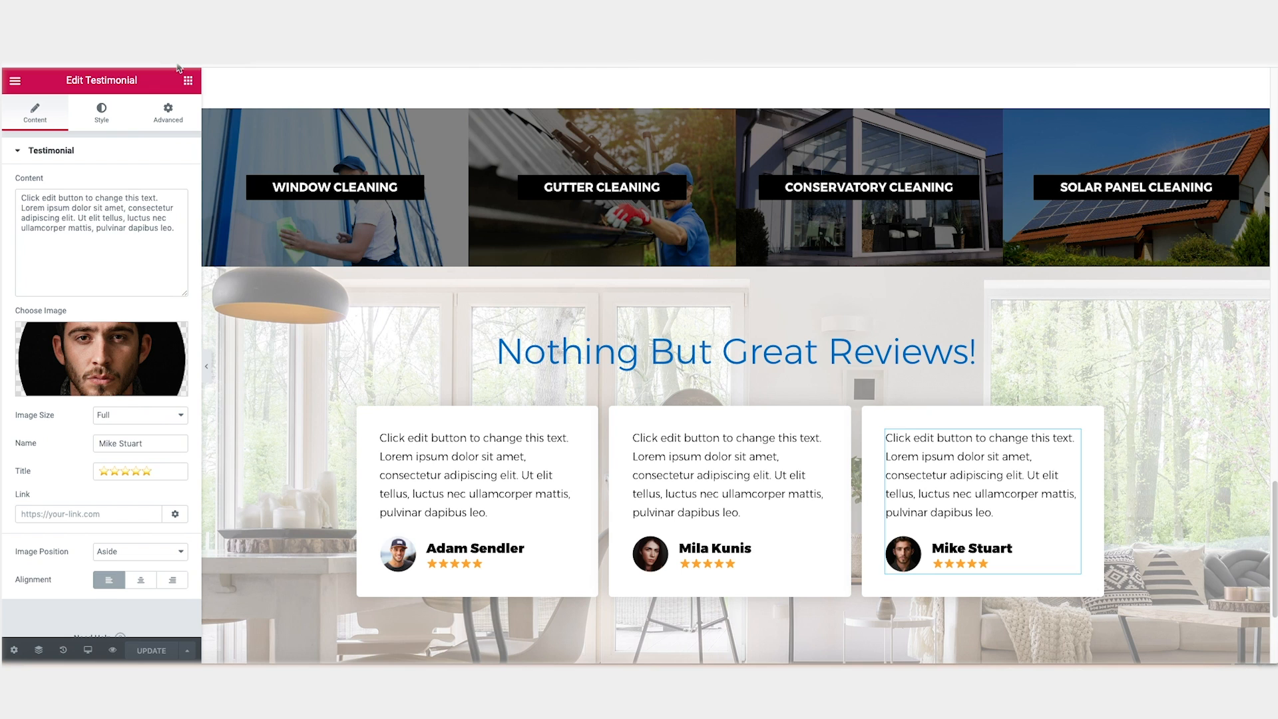
click(16, 83)
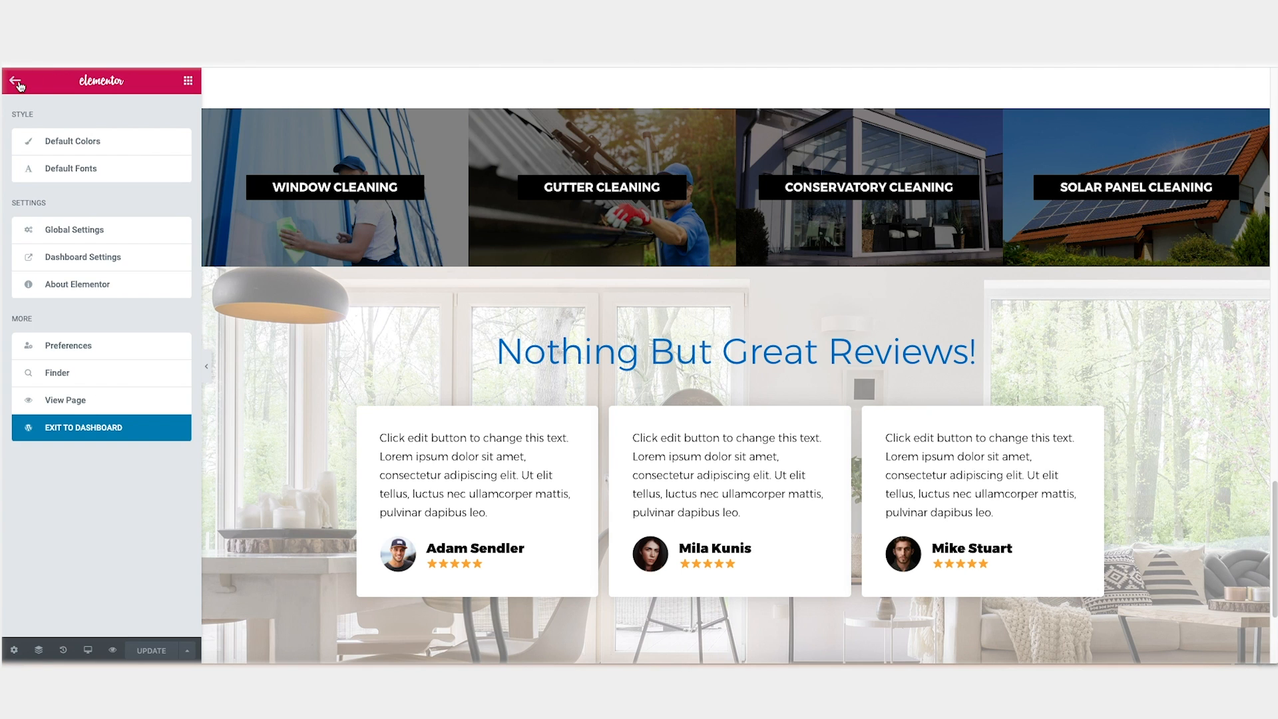
click(69, 431)
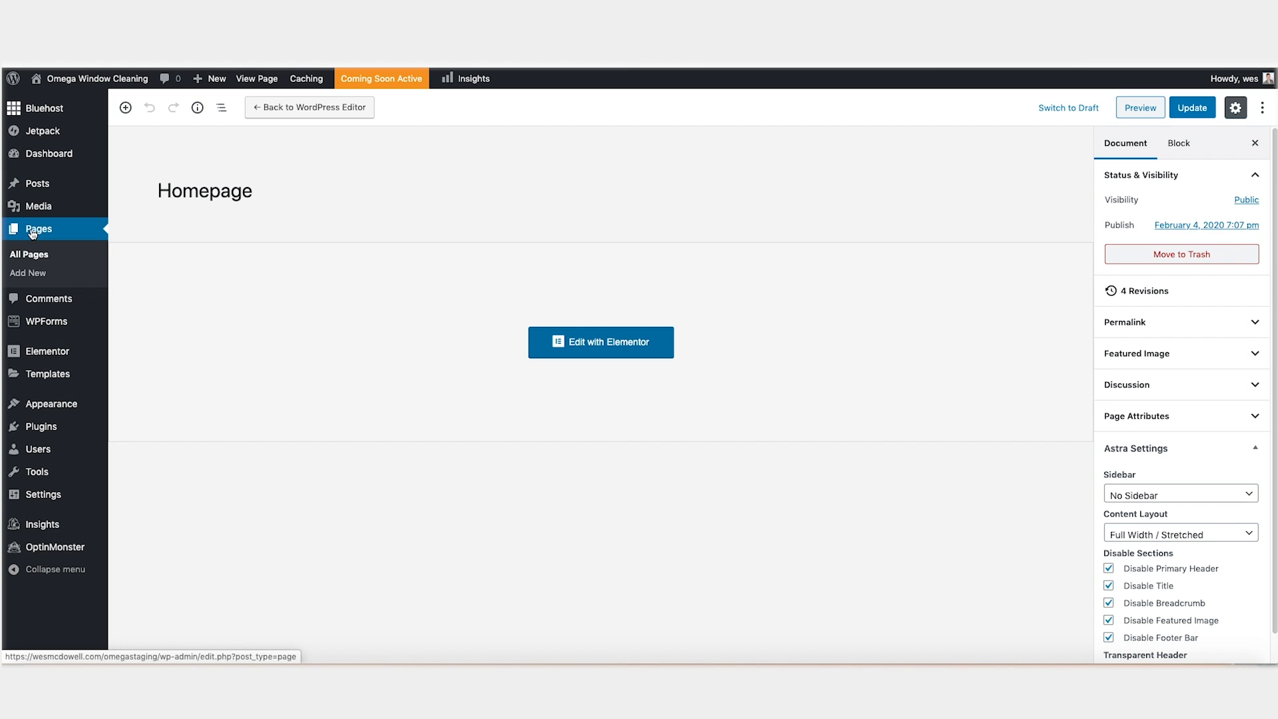
- Find the Contact Form 7 plugin in the plugin directory, then install and activate it
mouse_move(41, 427)
click(150, 451)
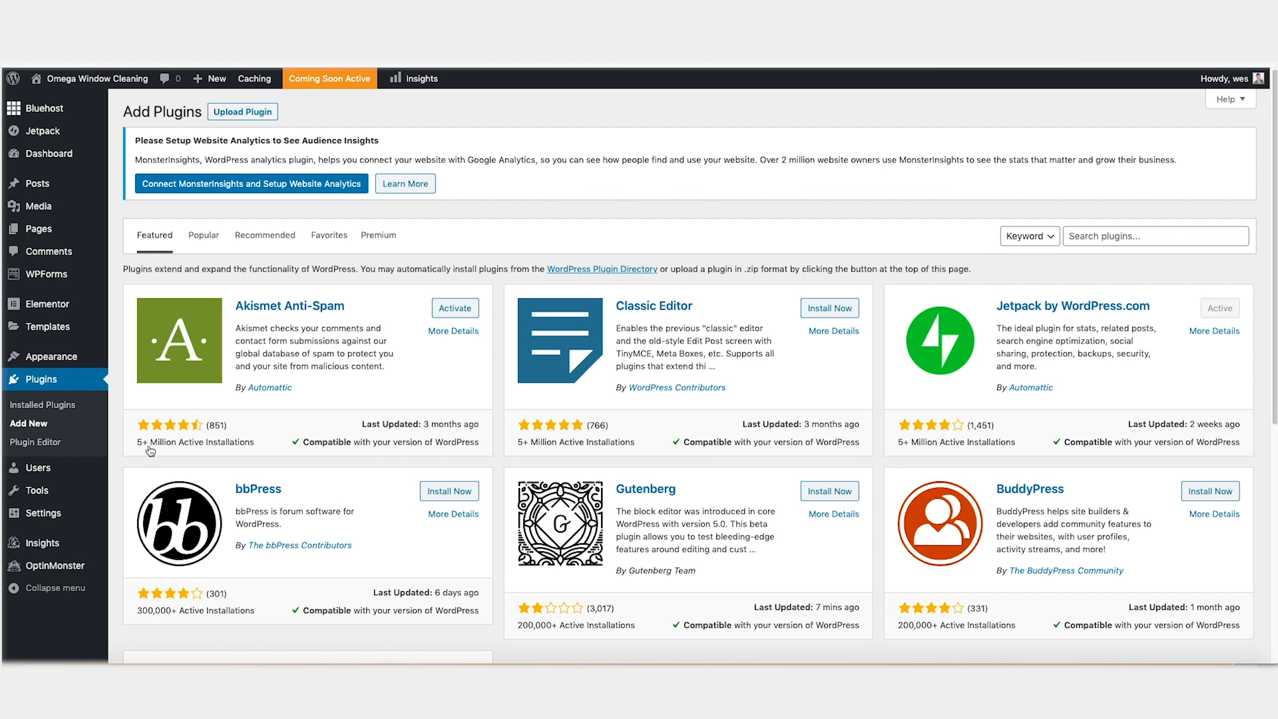
click(1101, 236)
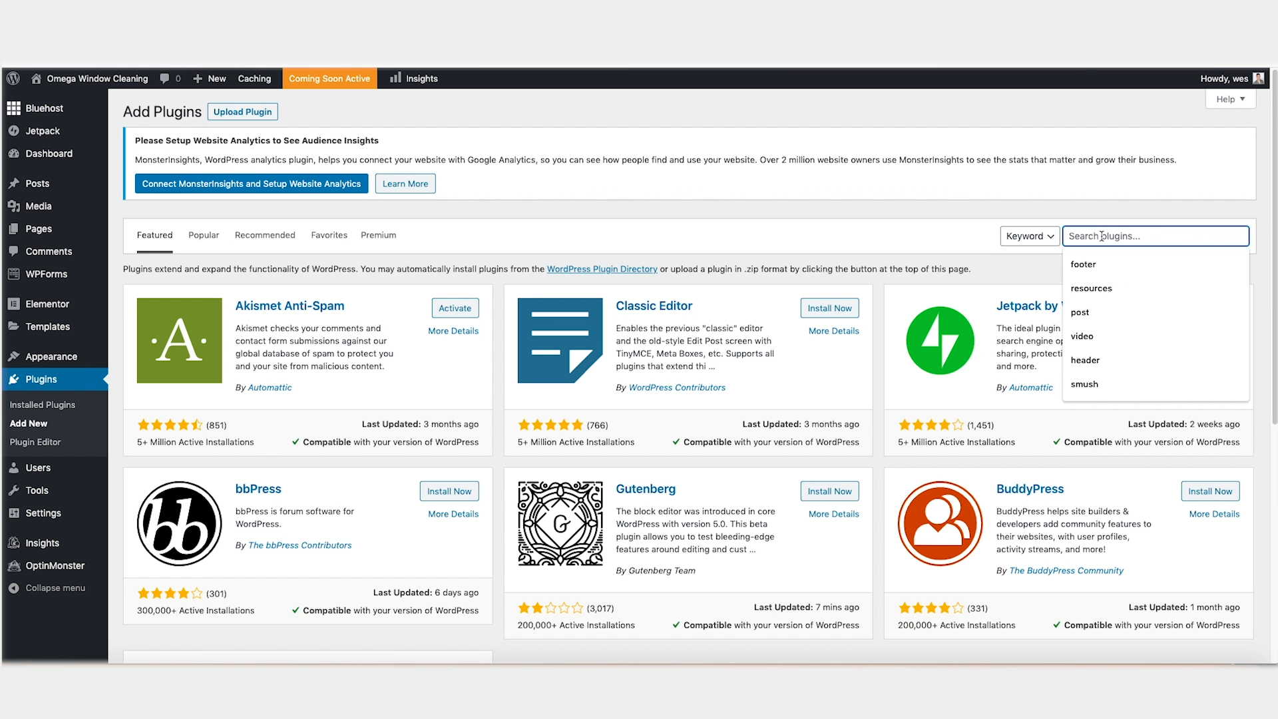
text(c)
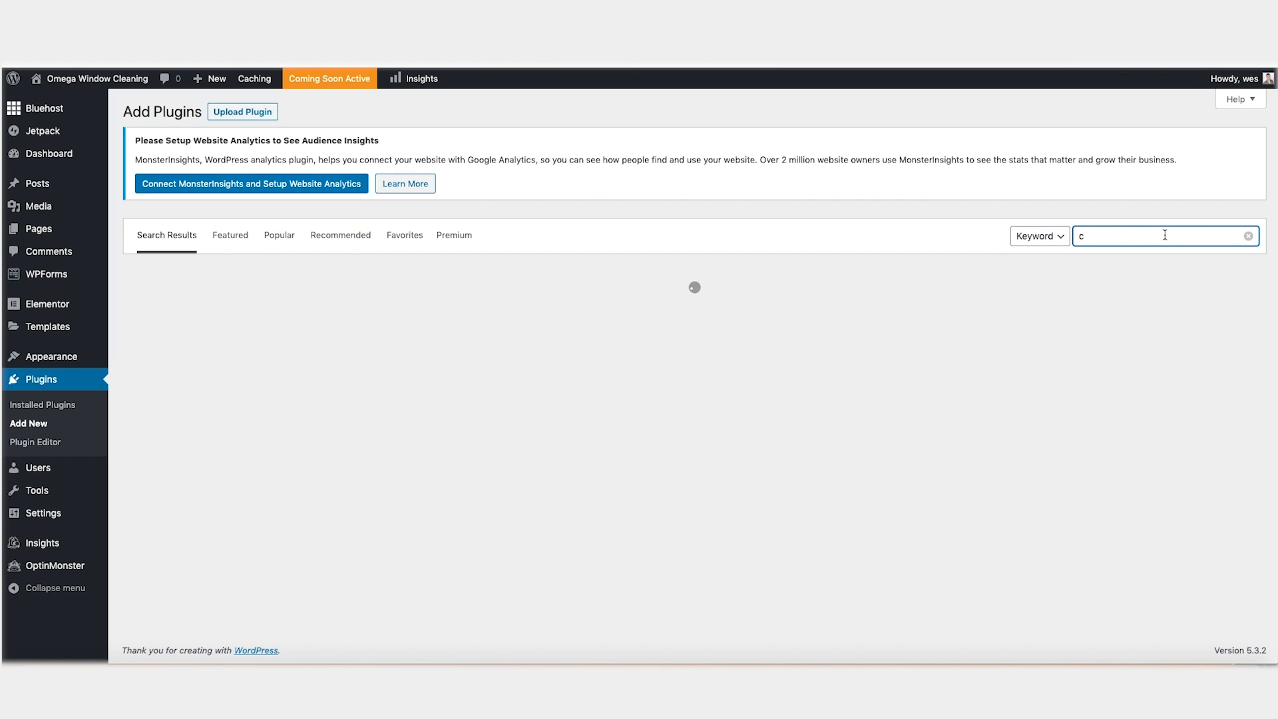
text(ontact form 7)
click(1170, 264)
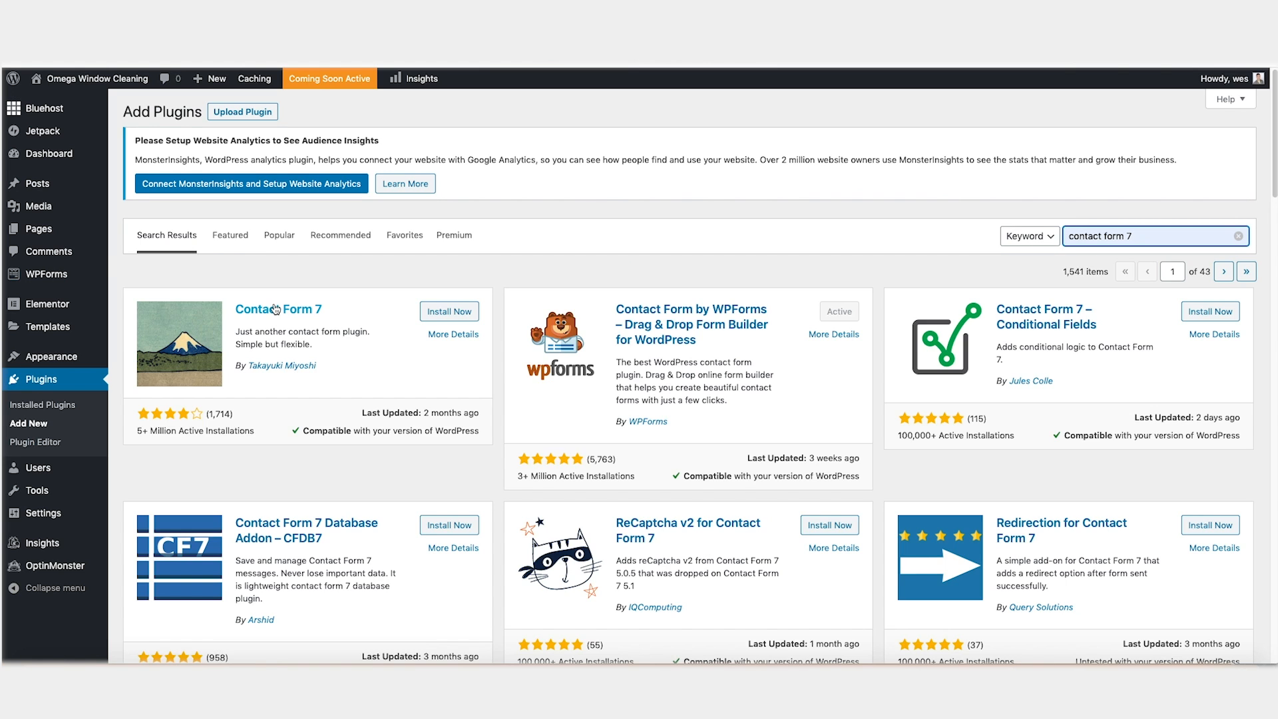
click(442, 313)
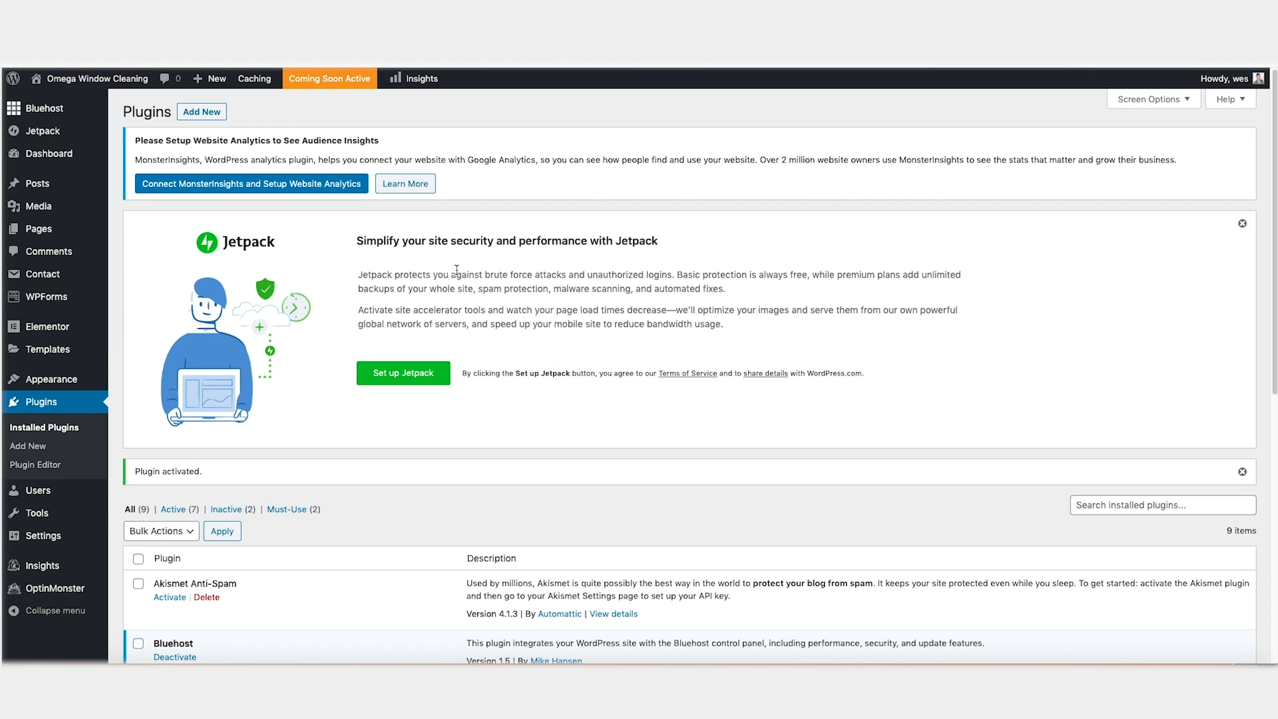
- Open Contact form 1 for editing and bring its form template into view
mouse_move(41, 279)
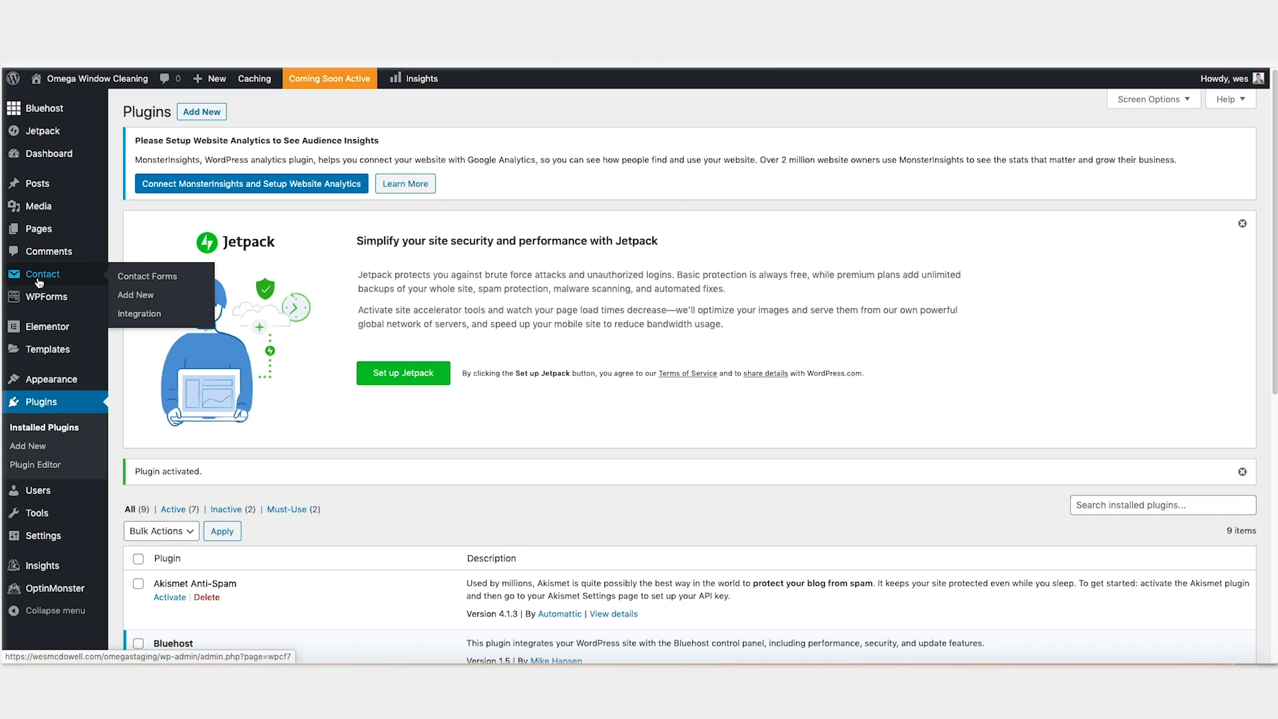
click(134, 280)
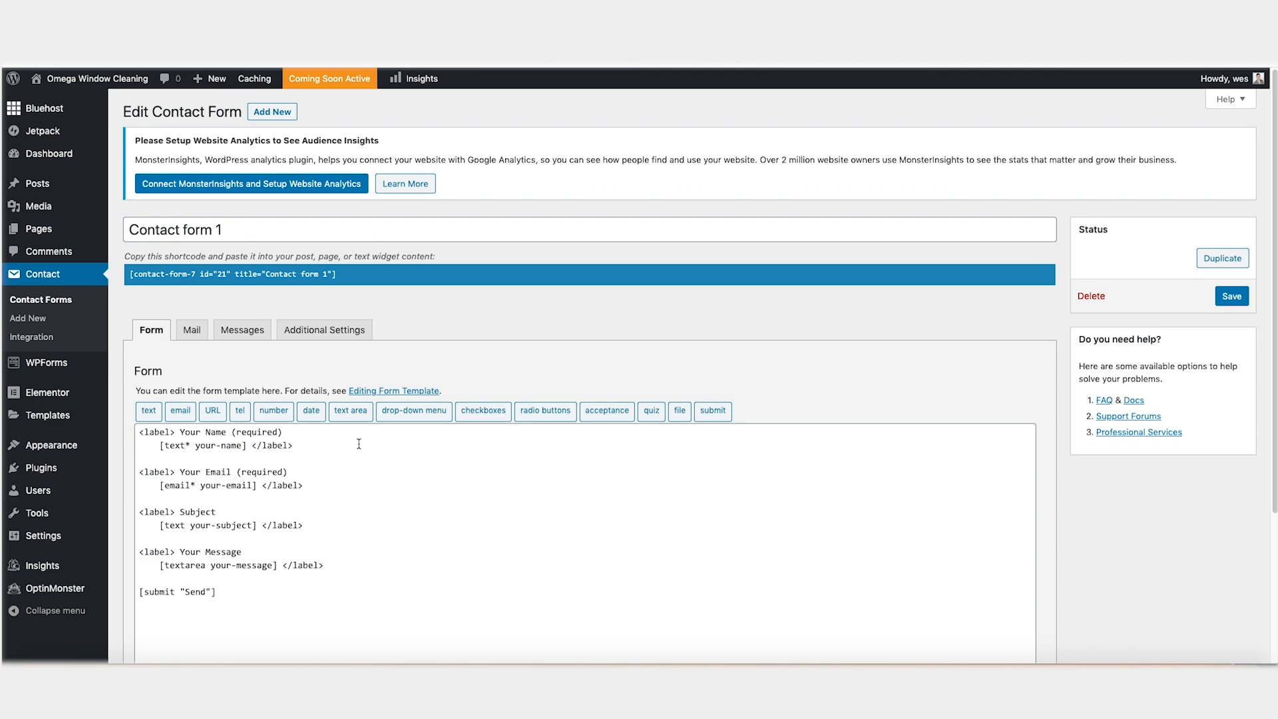
scroll(360, 443, down, 2)
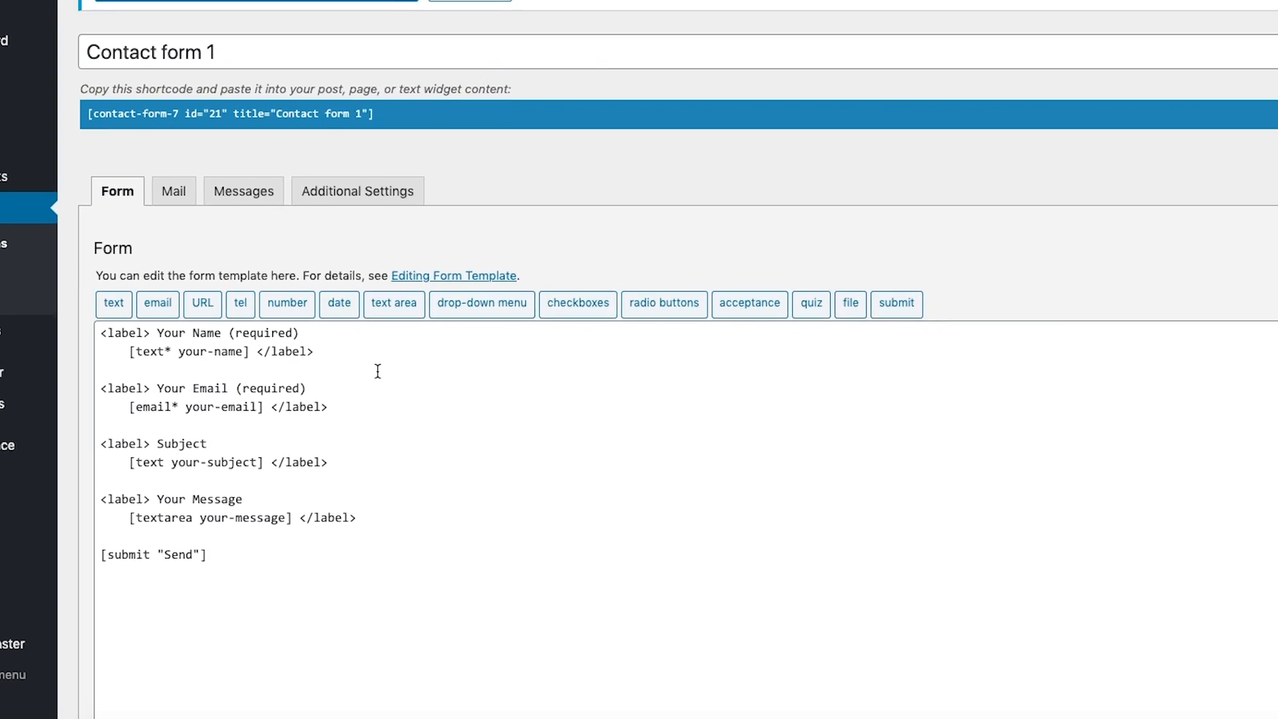
scroll(515, 430, down, 2)
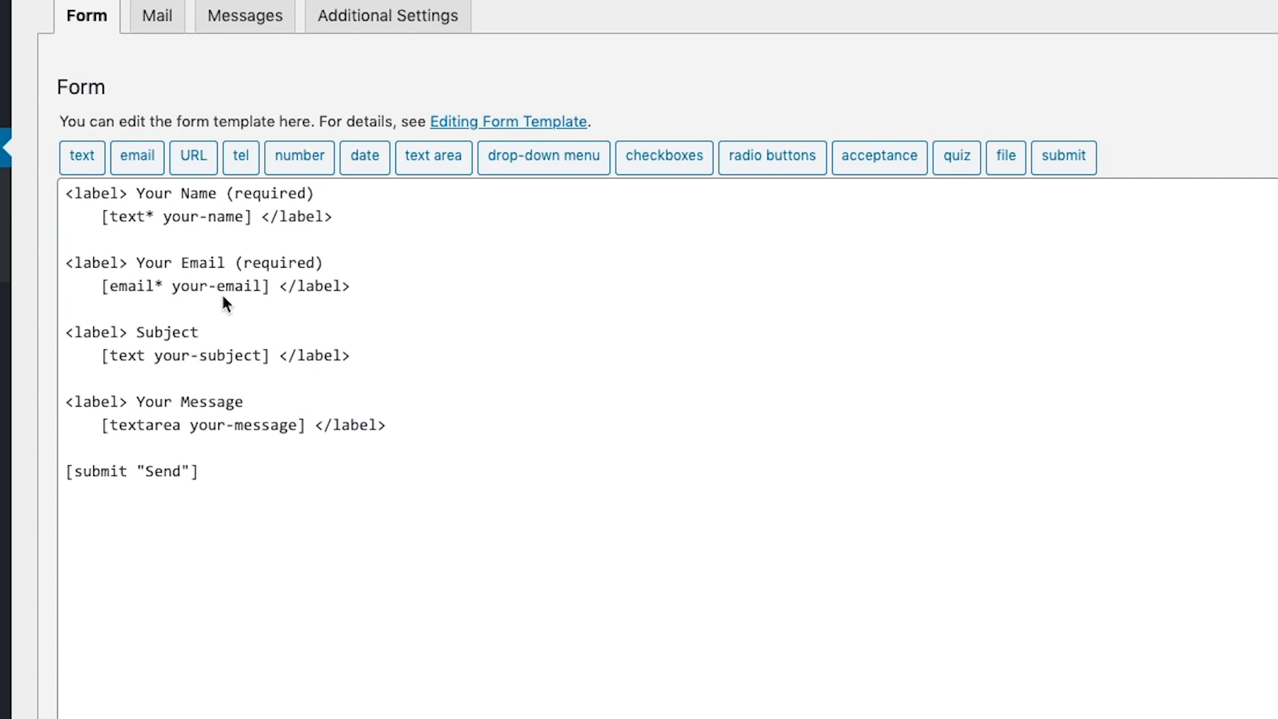
- Turn the form's Subject field into a phone field labelled "Your Phone" with the tag name "your-phone"
double_click(157, 332)
key(BackSpace)
text(Your )
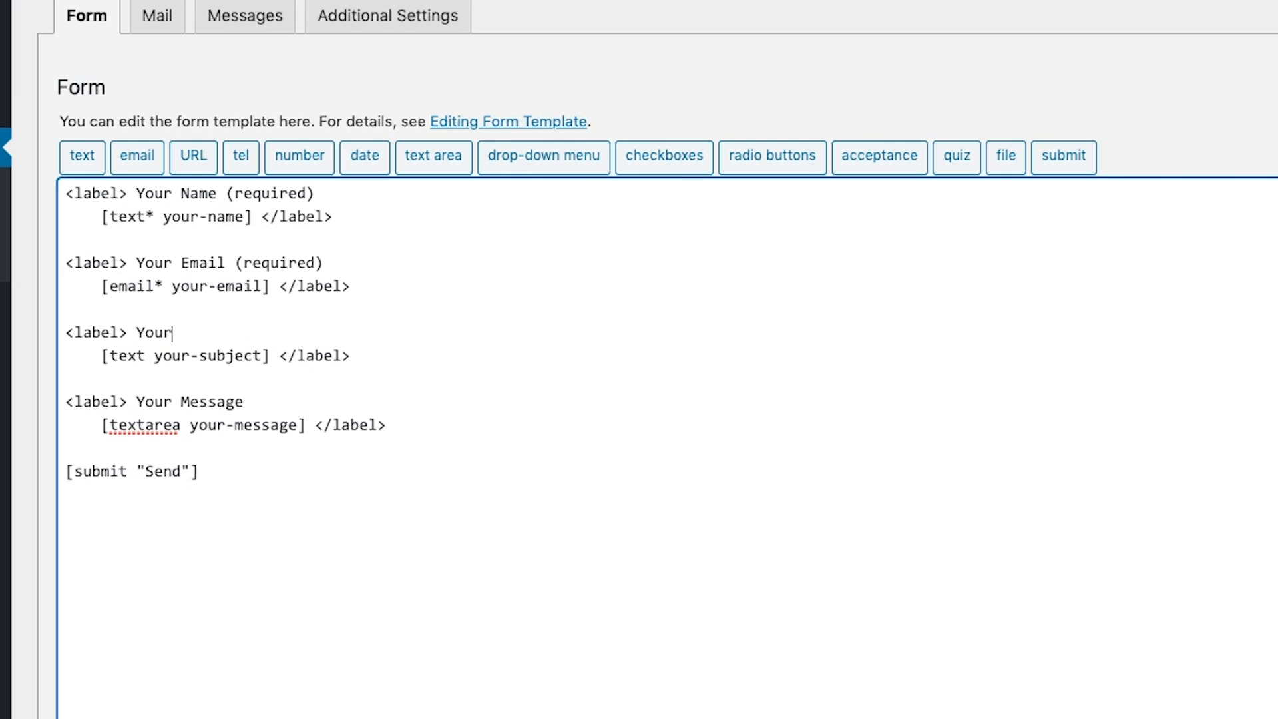
text(Phone)
click(155, 362)
drag(155, 361, 190, 358)
double_click(227, 357)
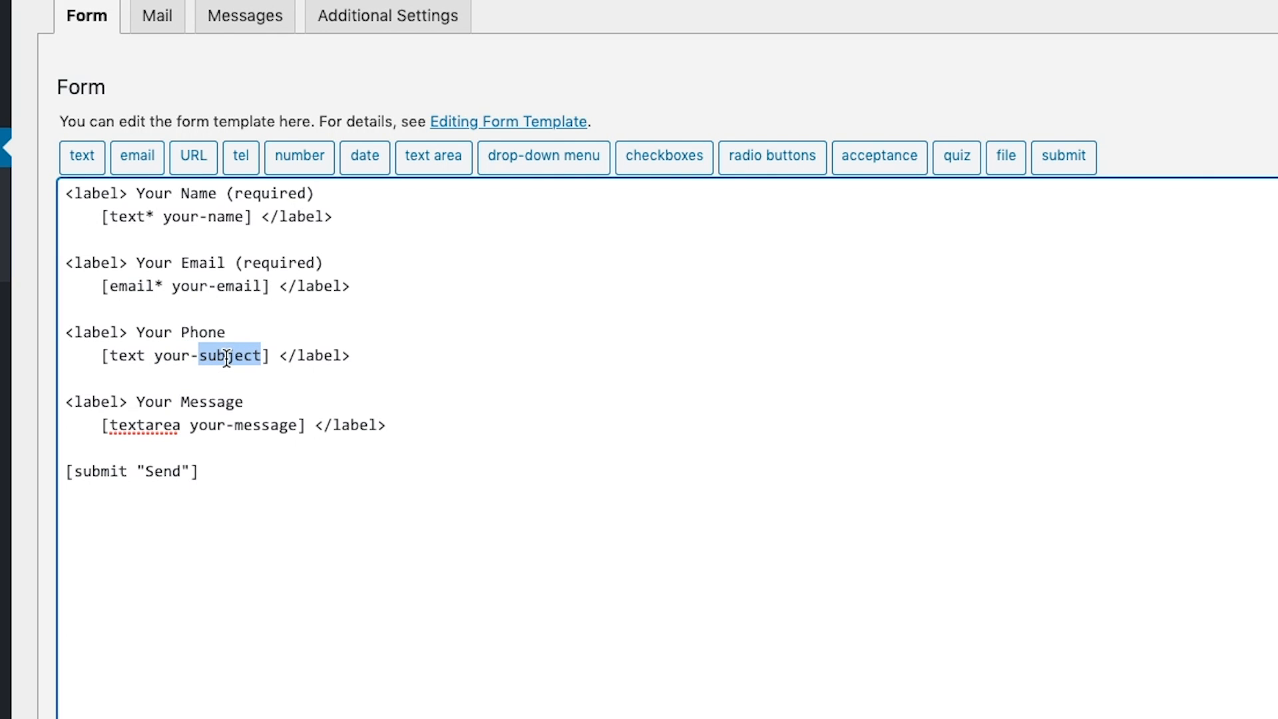
text(phone)
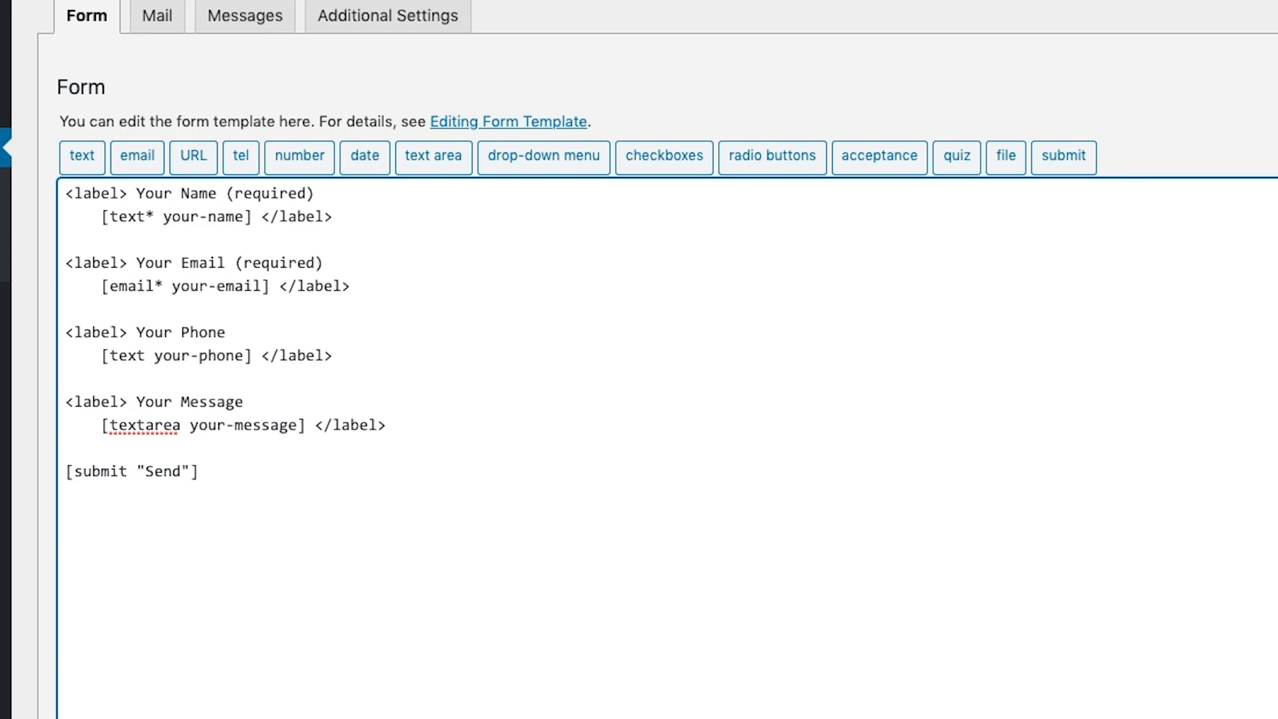
- Relabel the message field "What do you need cleaned? Please tell us how many windows you need cleaned, and anything else we should know."
drag(137, 402, 243, 402)
text(What do you need cleaned? Please tell us how many windows you need cleaned, and anything else we should know.)
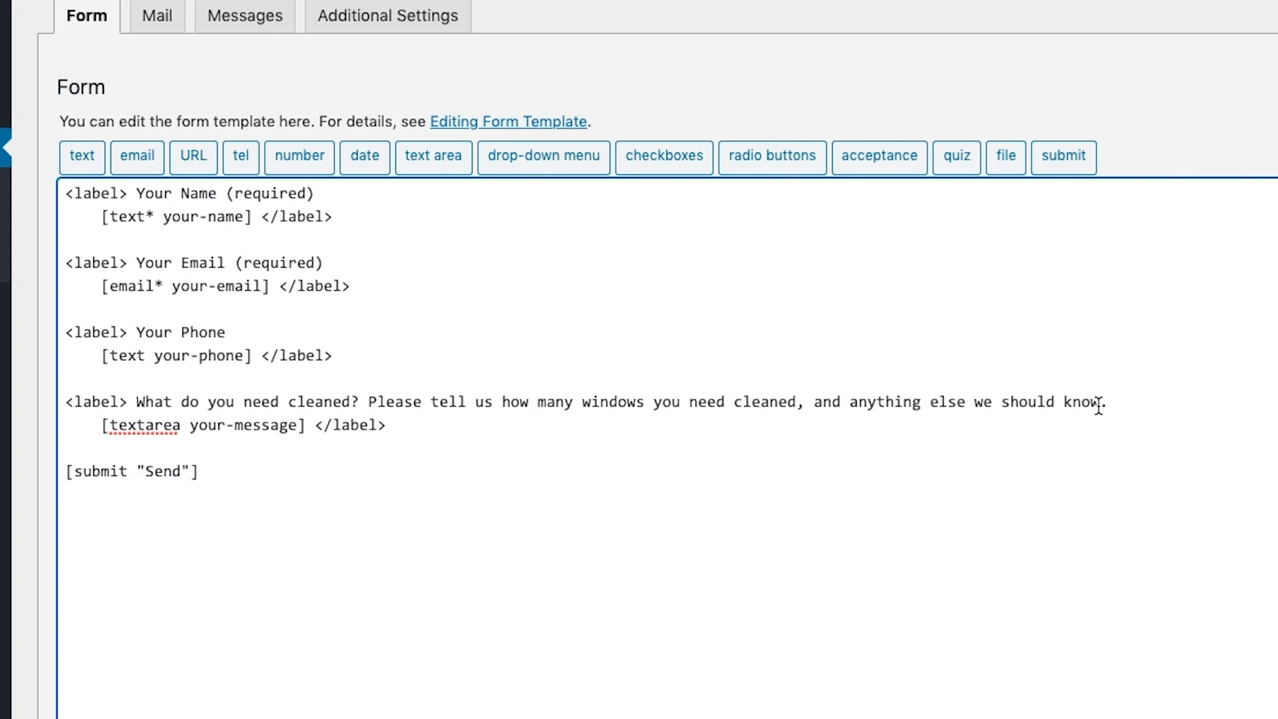
- Change the form's submit text to "Get My Quote" and save the contact form
double_click(165, 472)
text(Get My Quote)
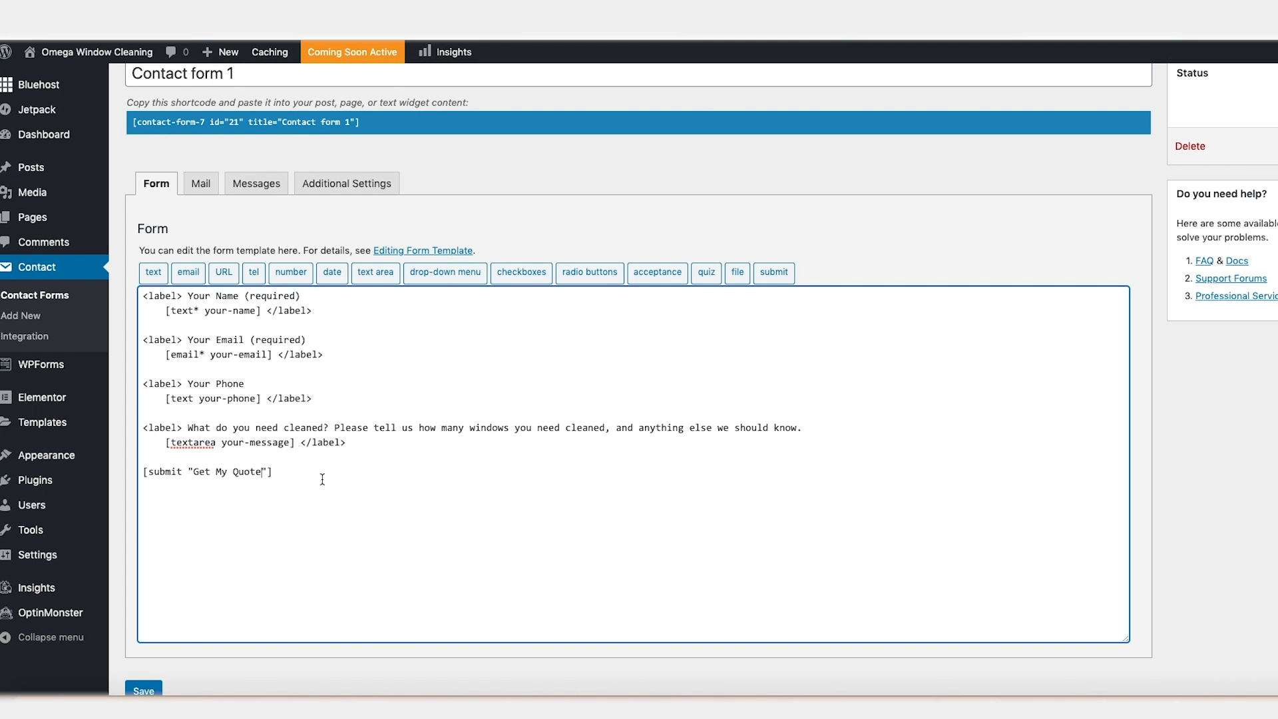
scroll(343, 484, down, 1)
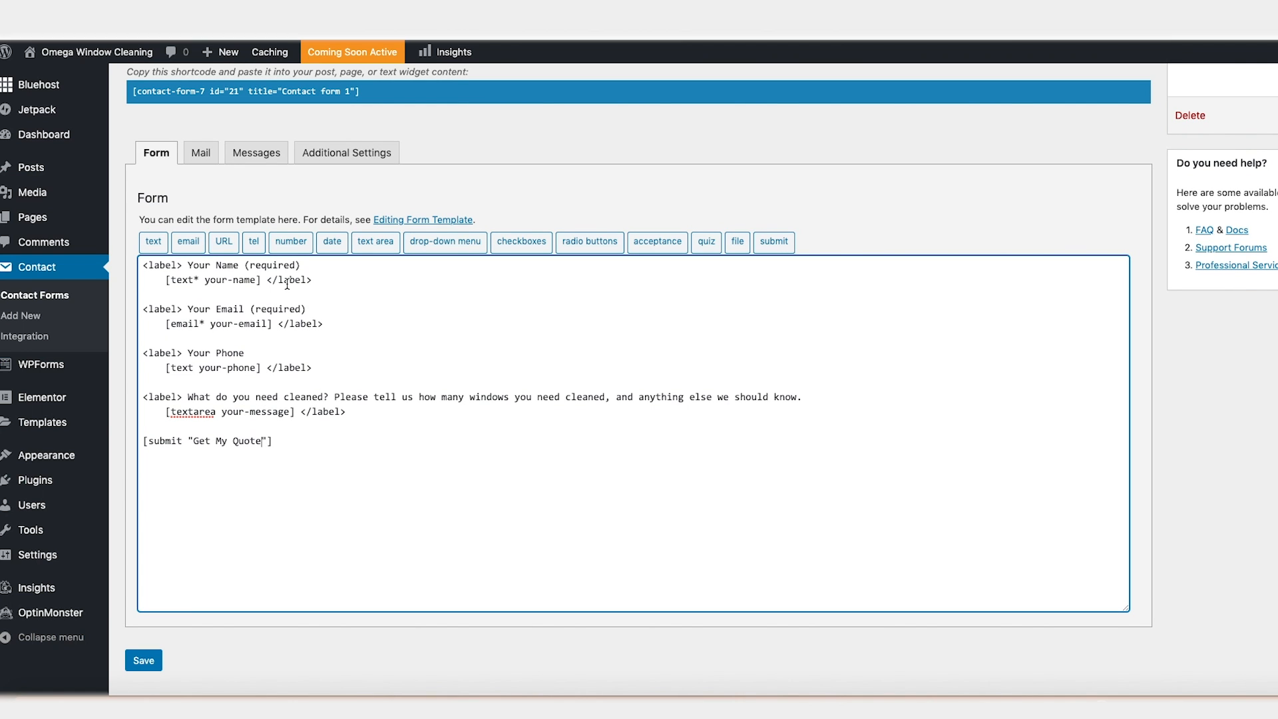
click(143, 660)
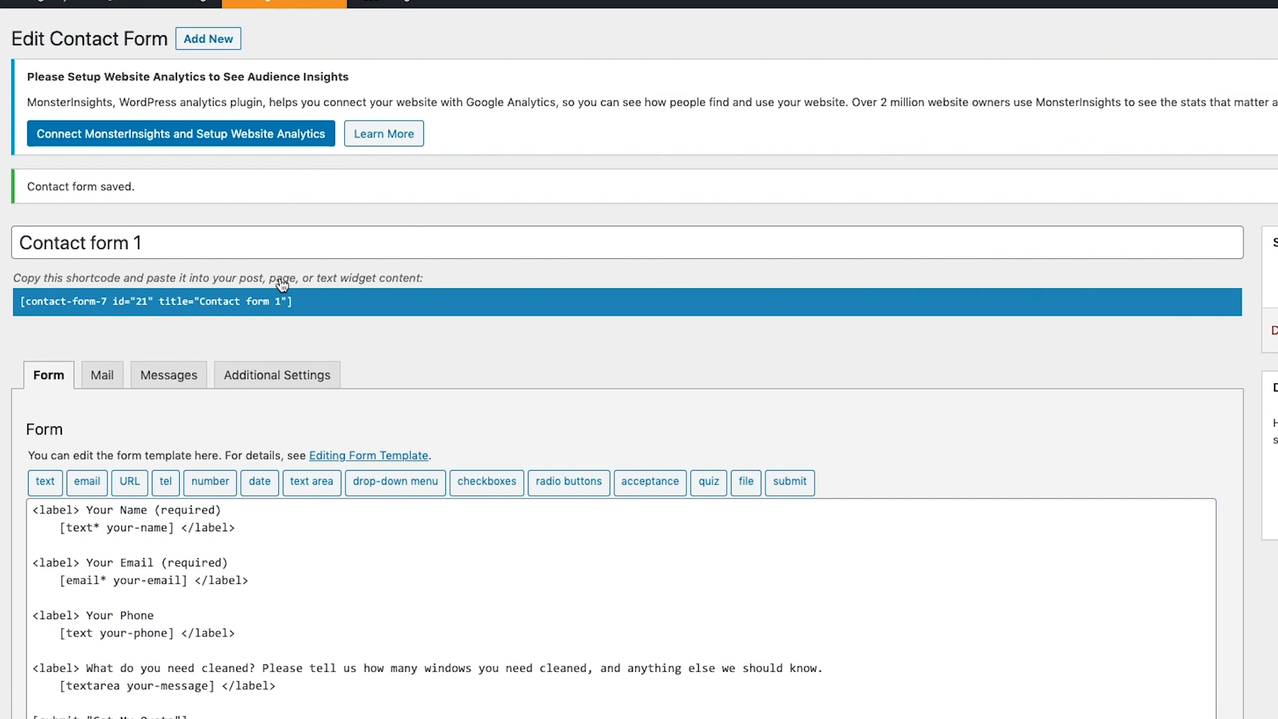
- Copy the contact form's shortcode and add a new page titled "Quote Request"
click(151, 300)
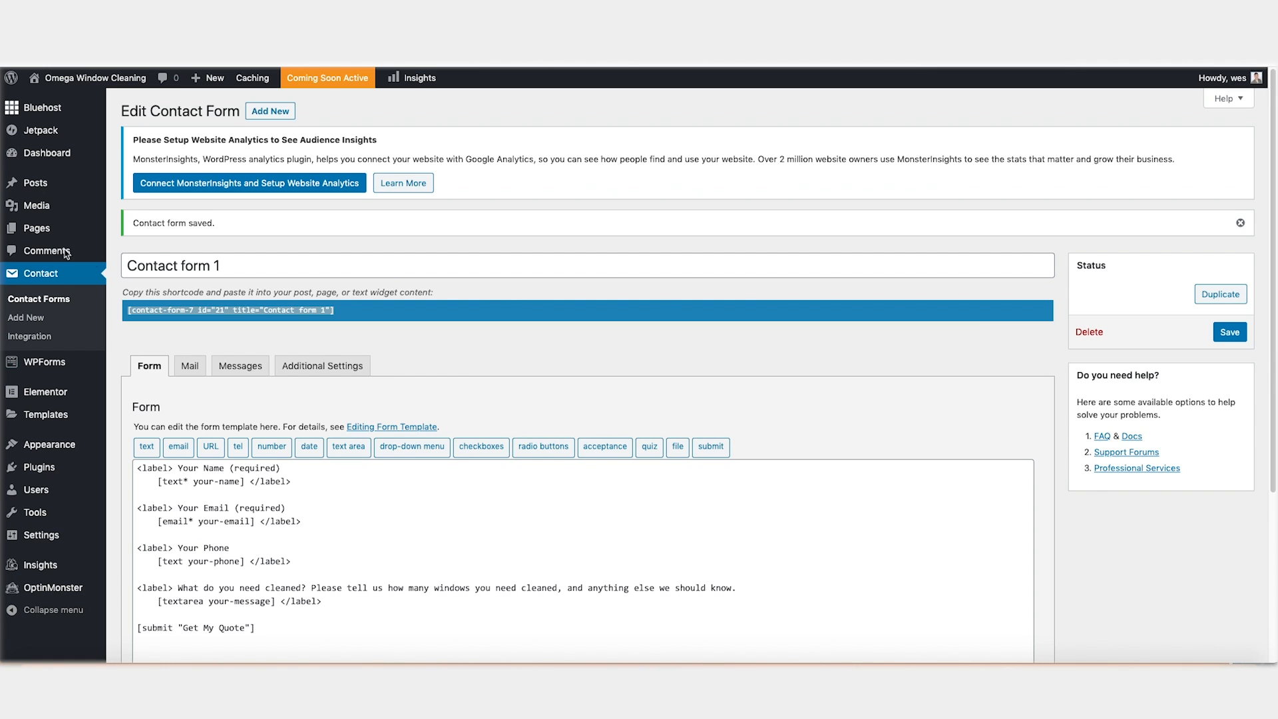
click(45, 231)
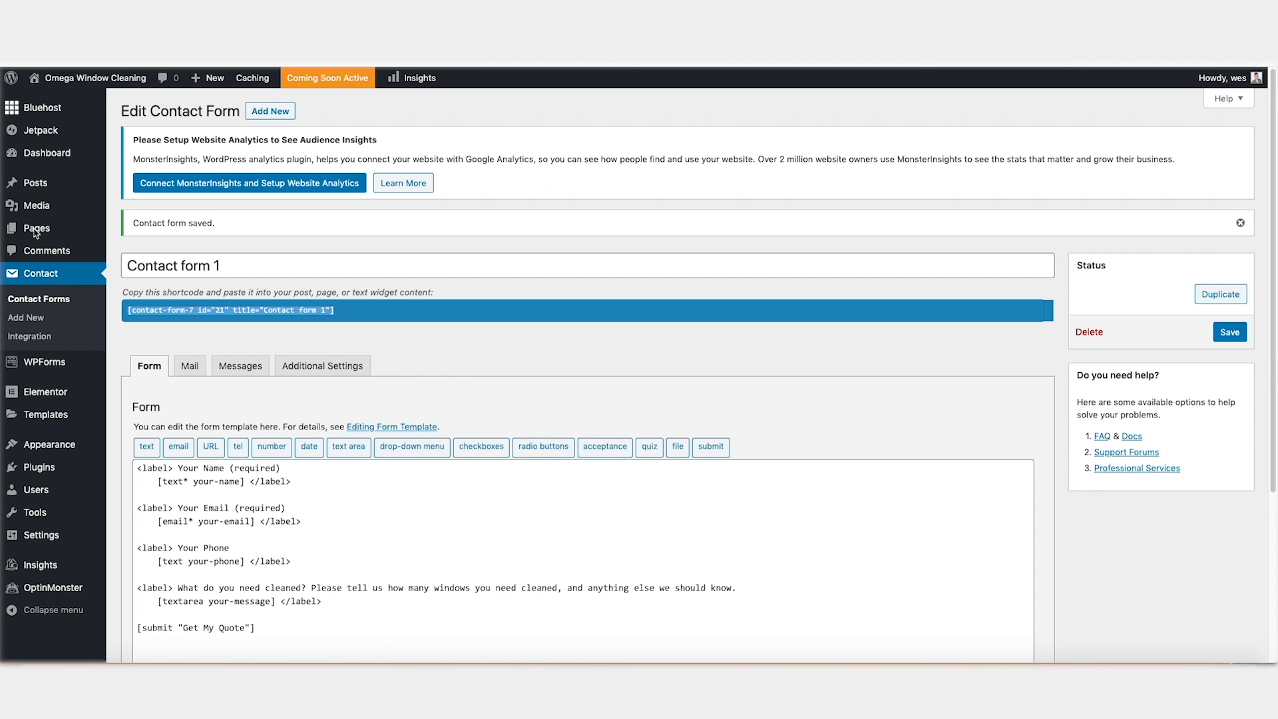
mouse_move(30, 232)
click(133, 251)
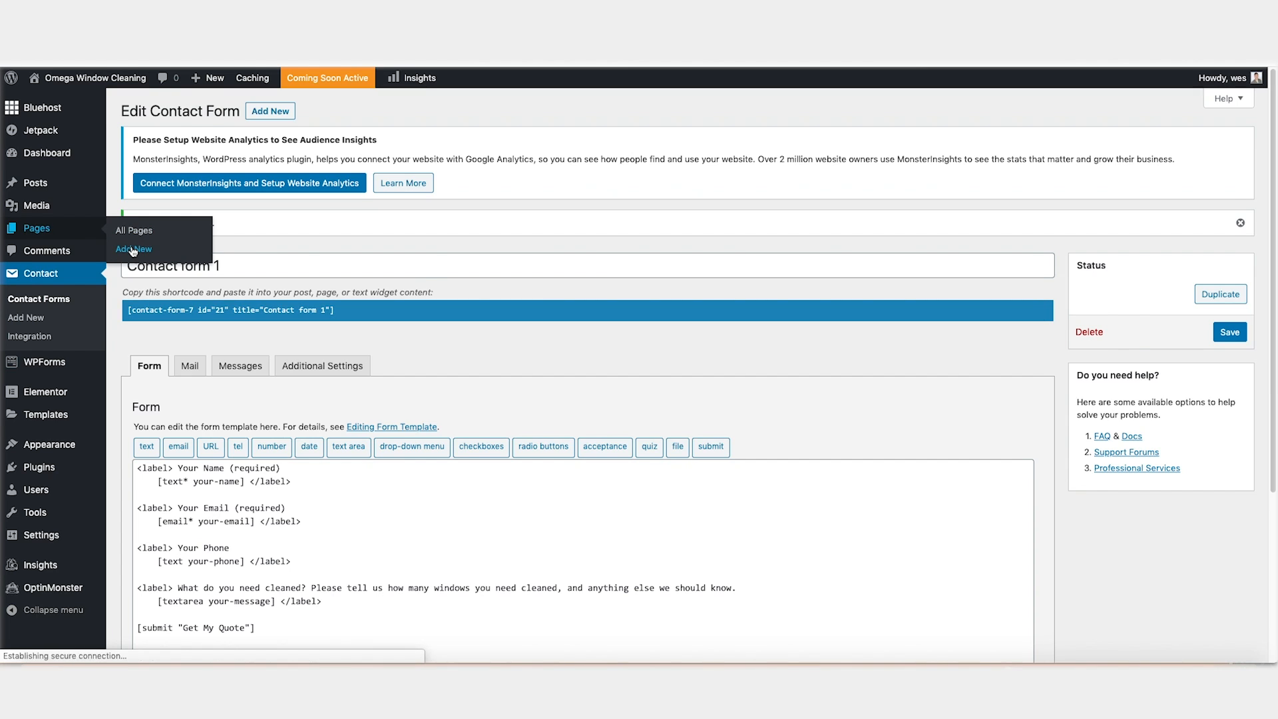
text(Quote)
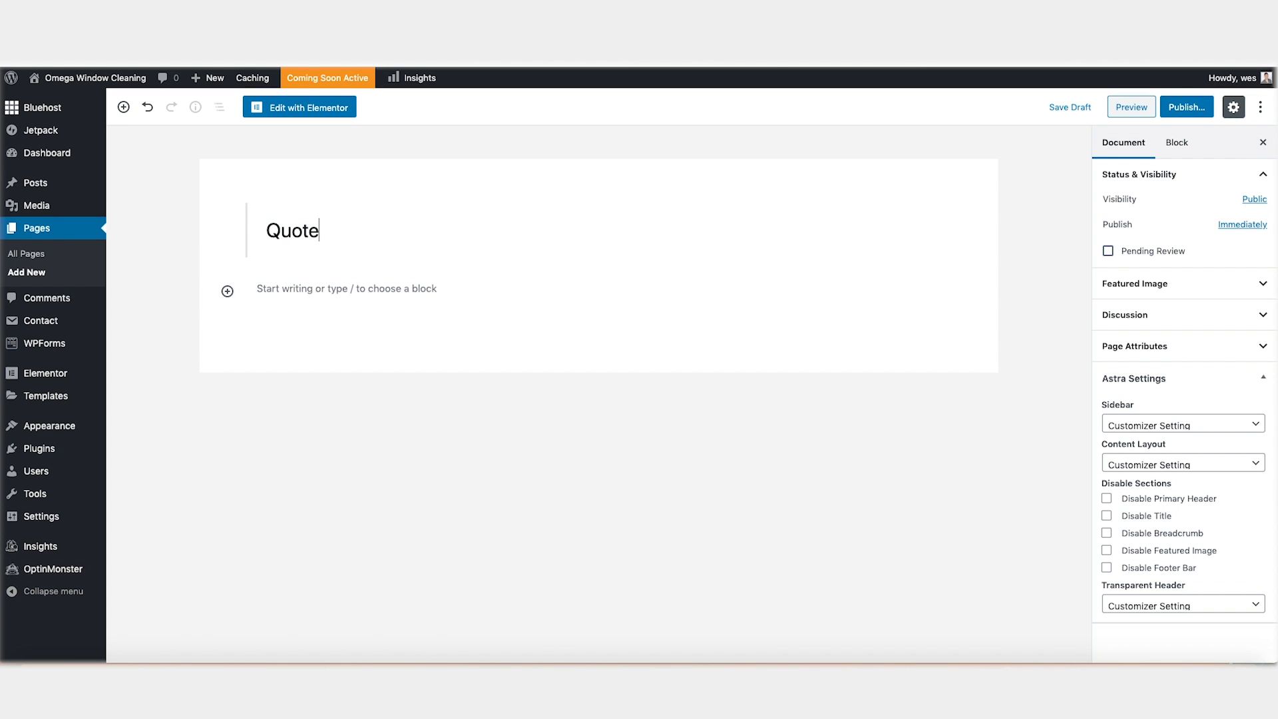
text( Request)
- Disable the page's primary header, title, breadcrumb, featured image and footer bar
click(1106, 499)
click(1108, 516)
click(1108, 535)
click(1108, 552)
click(1109, 569)
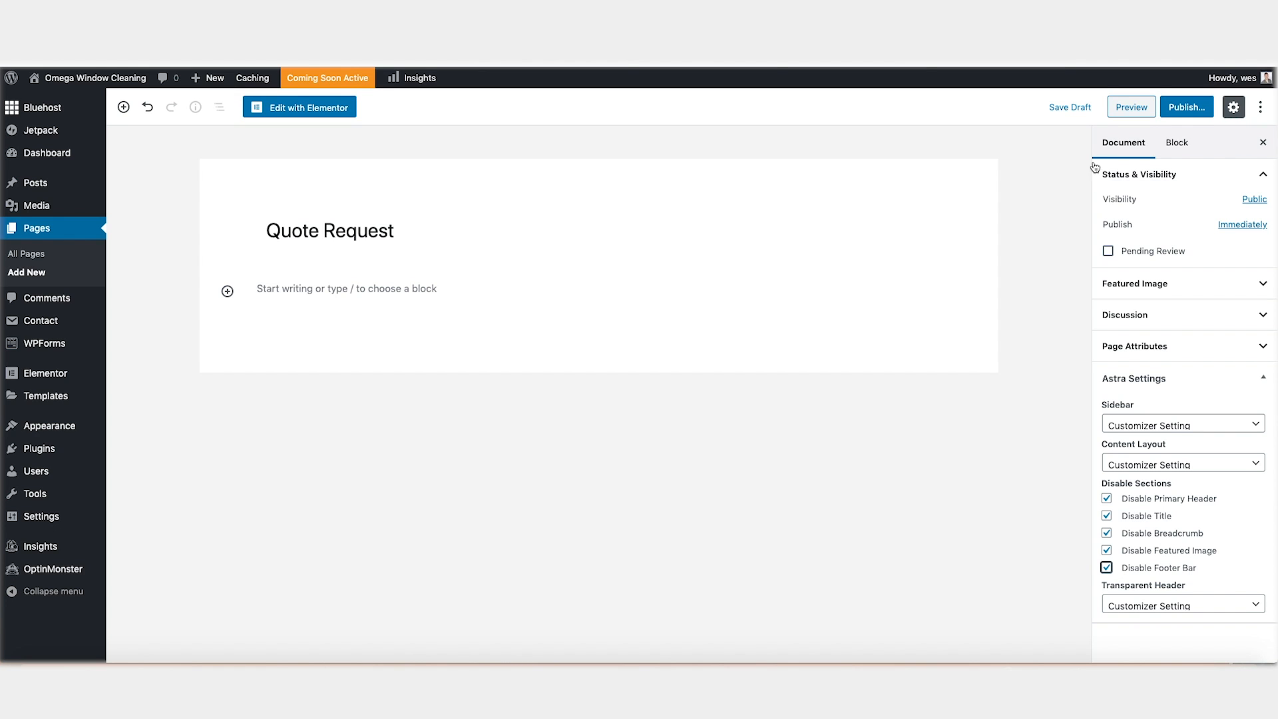
- Open the page in Elementor and insert the "Join Over Million People" block from the library
click(308, 109)
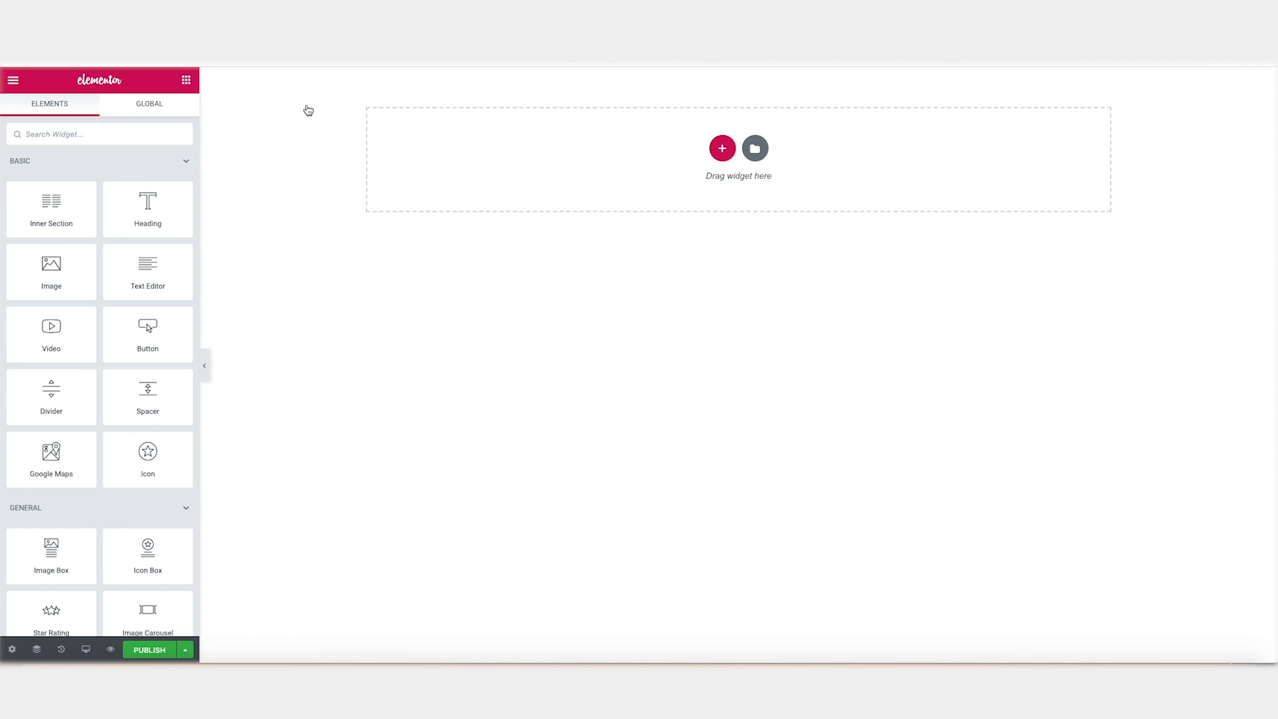
click(757, 148)
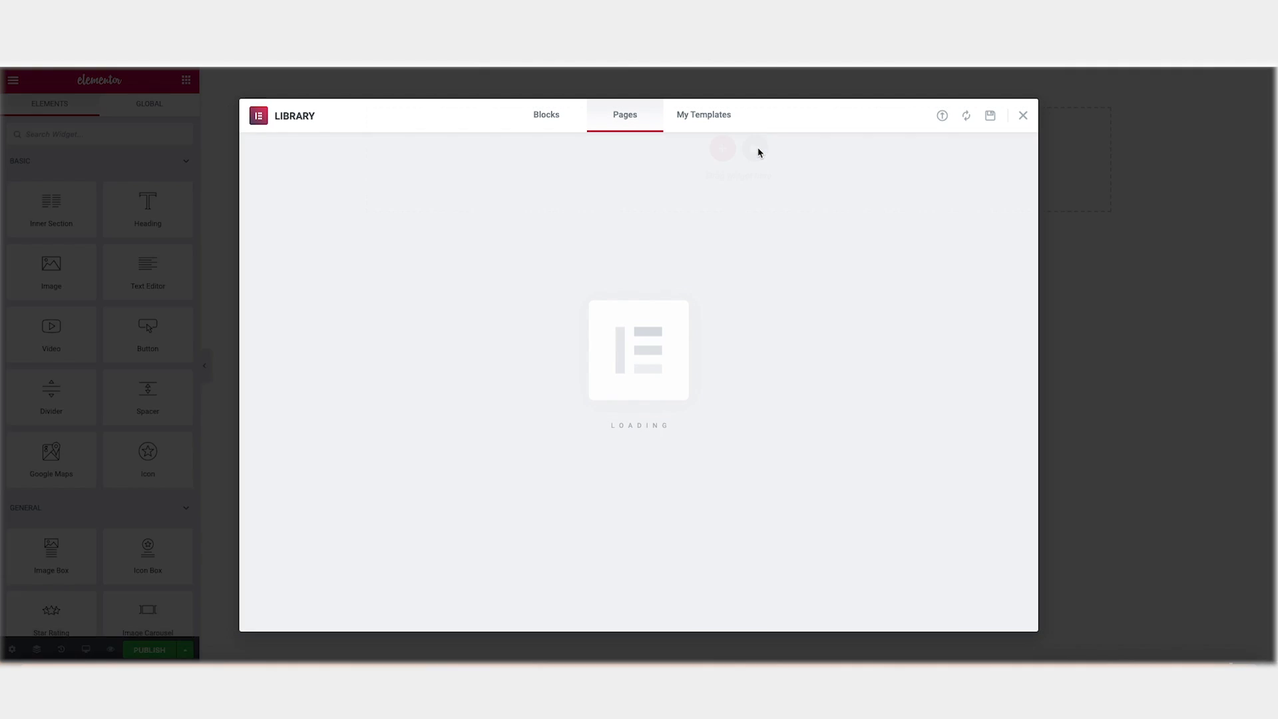
click(546, 118)
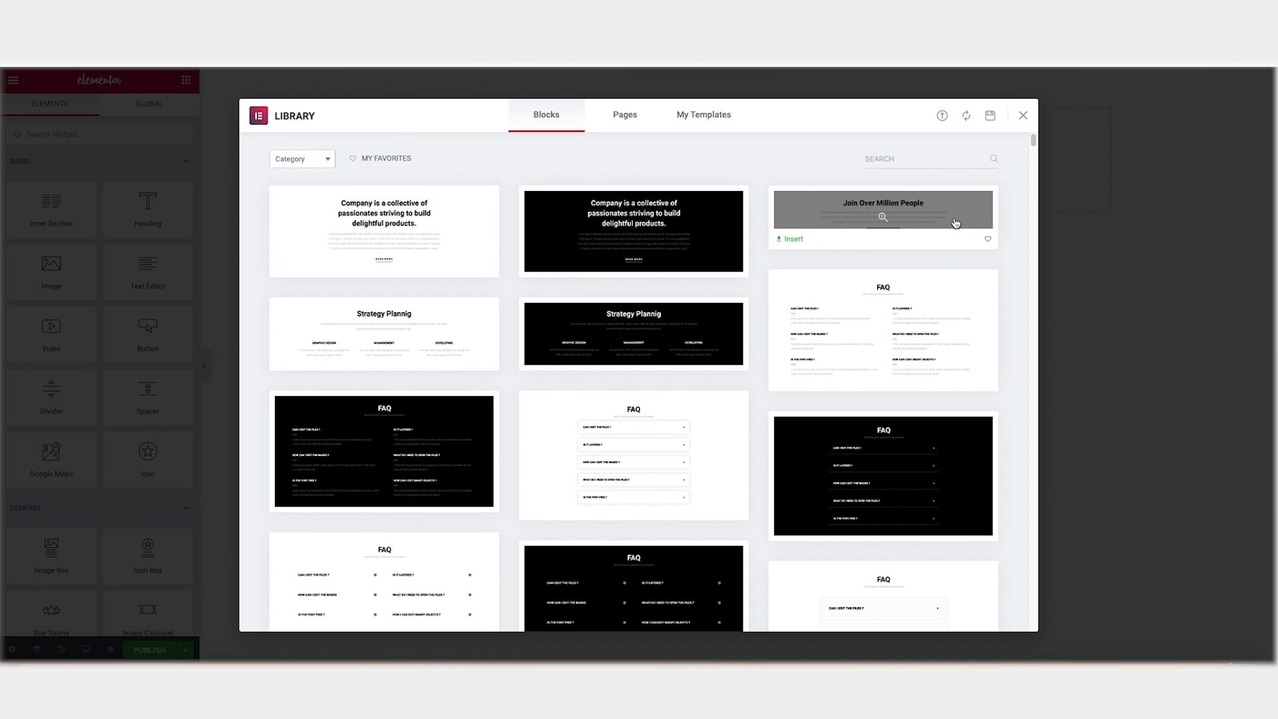
click(790, 239)
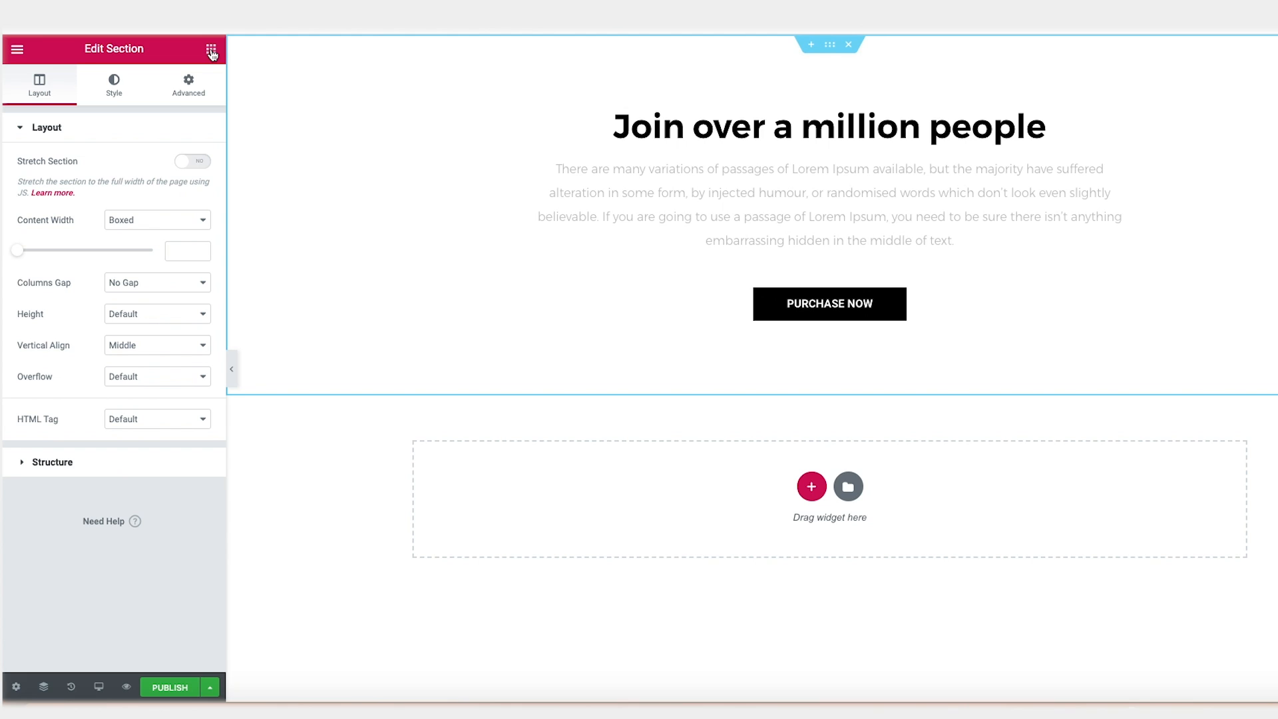
- Add a Shortcode widget below the "Join over a million people" section with [contact-form-7 id="21" title="Contact form 1"]
click(211, 50)
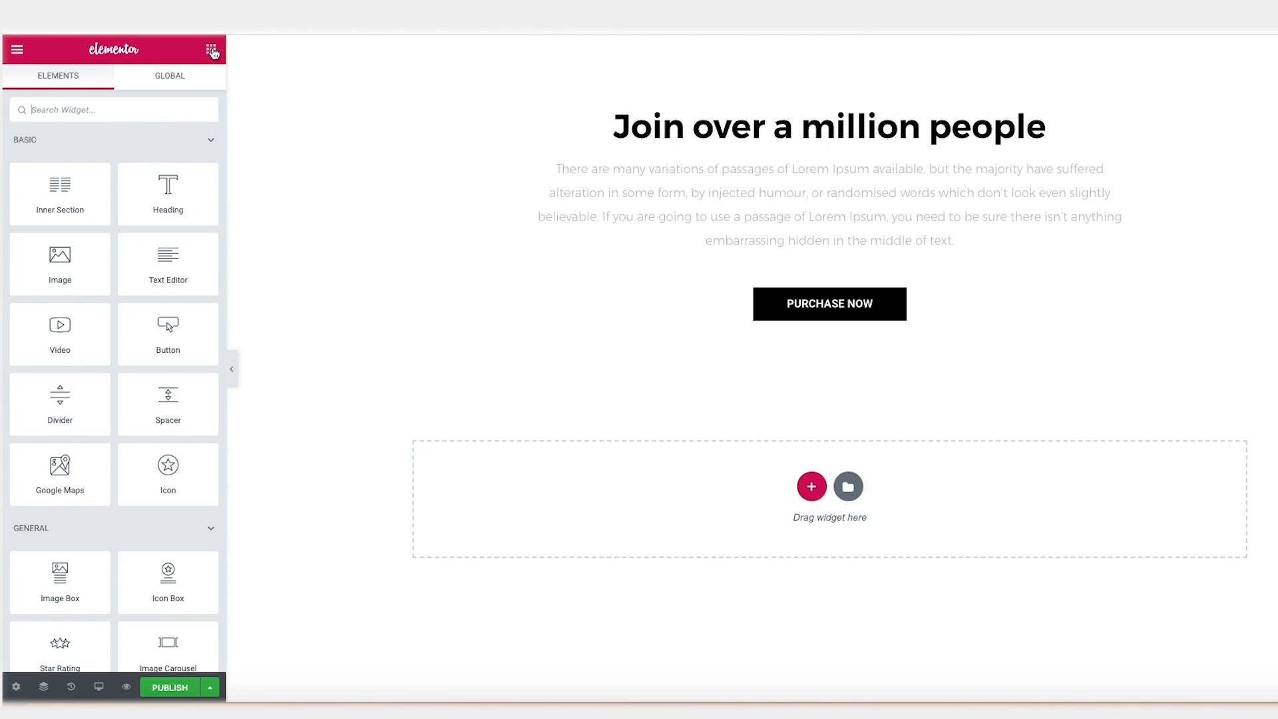
scroll(182, 162, down, 10)
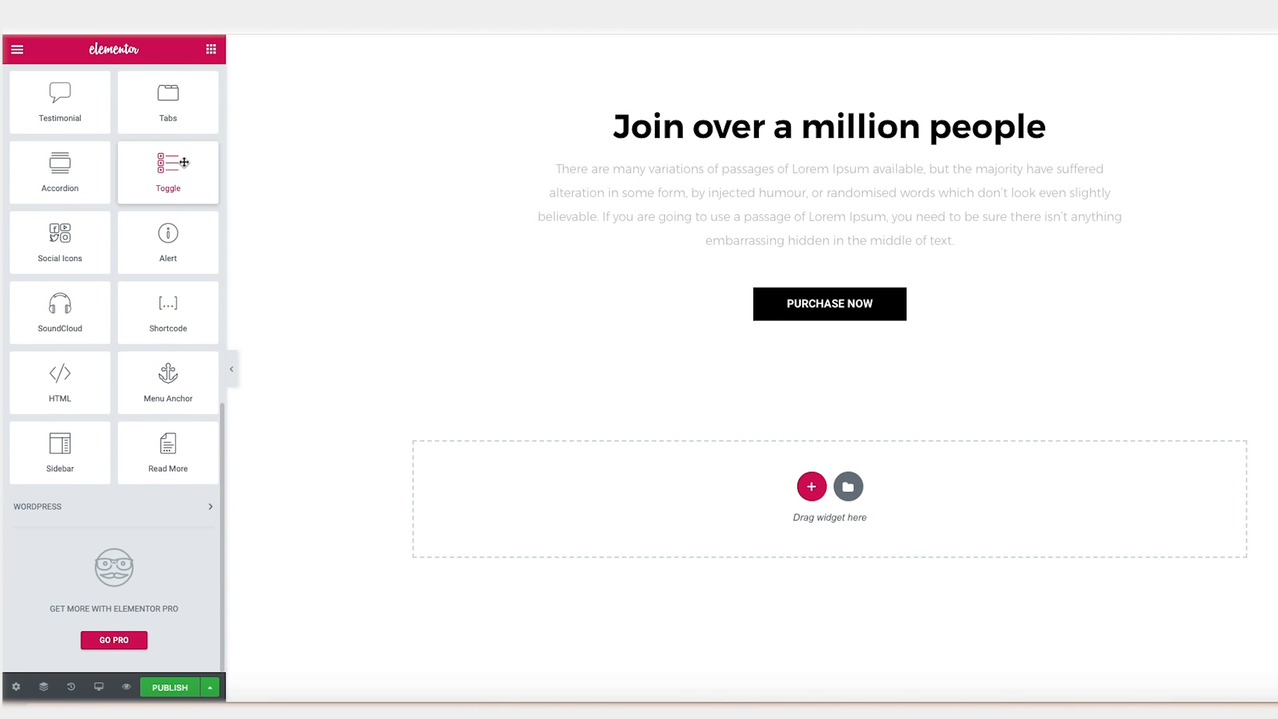
scroll(168, 315, up, 1)
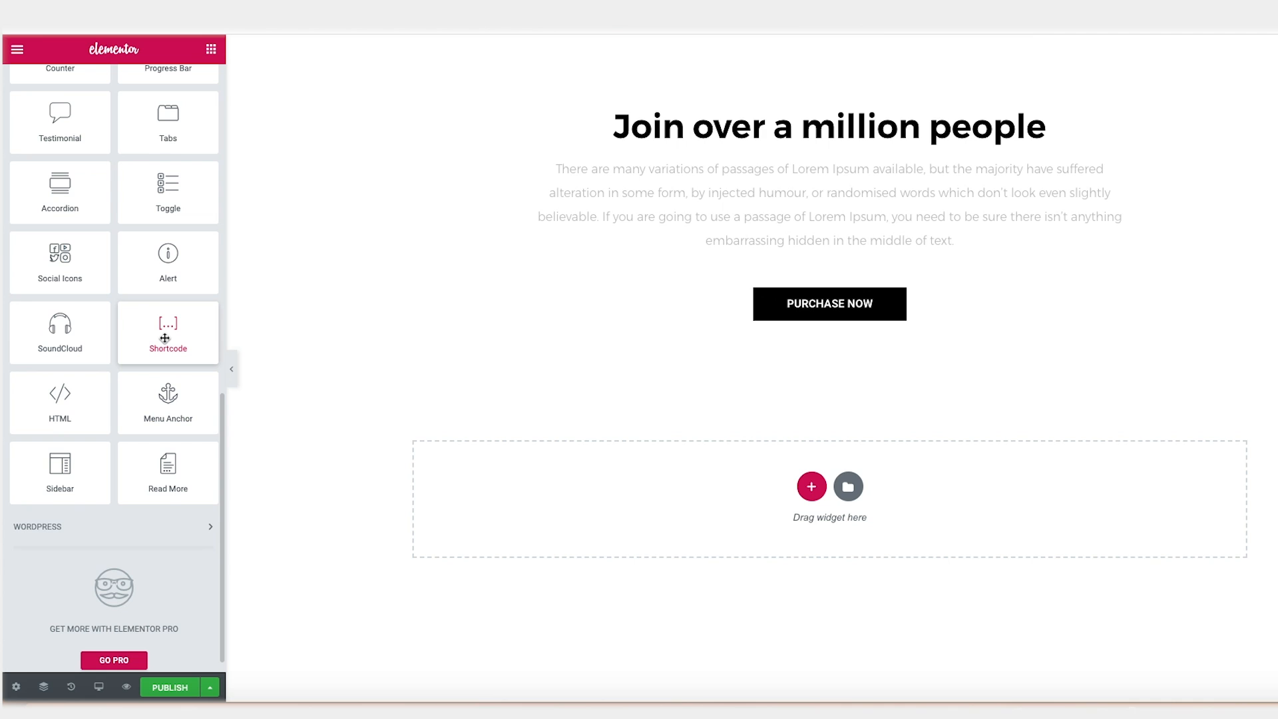
drag(164, 338, 747, 498)
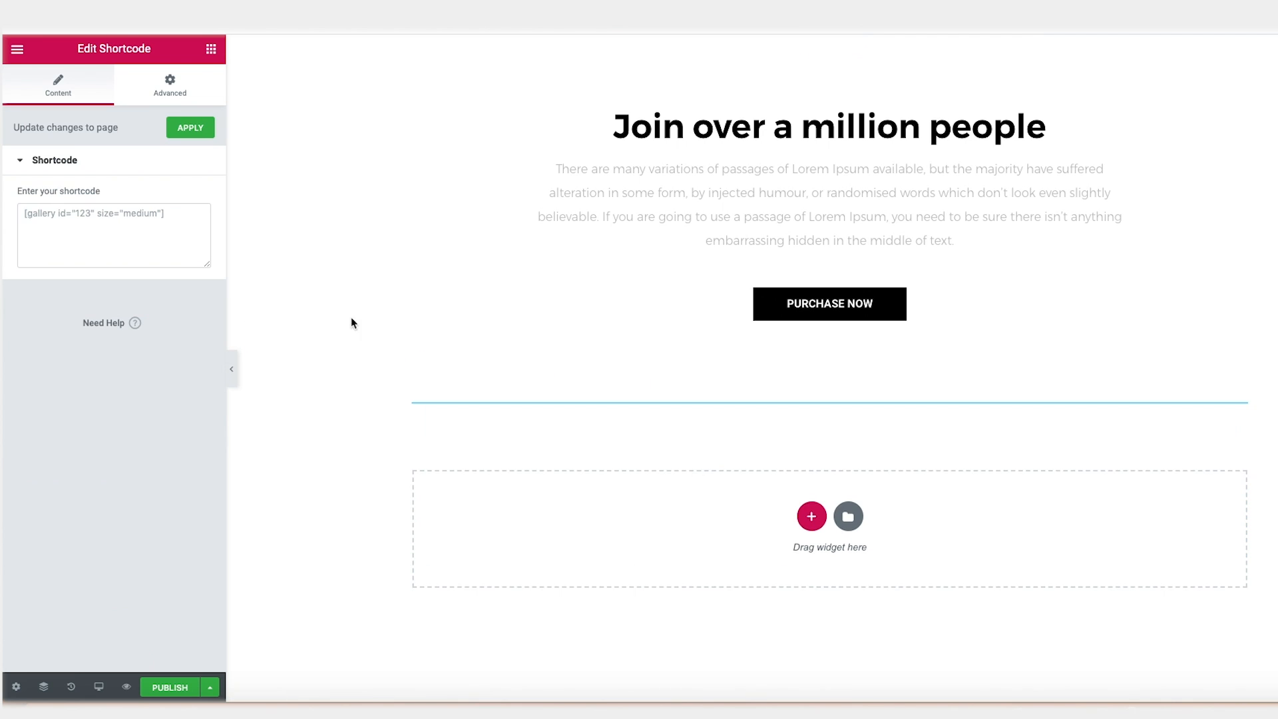
click(99, 218)
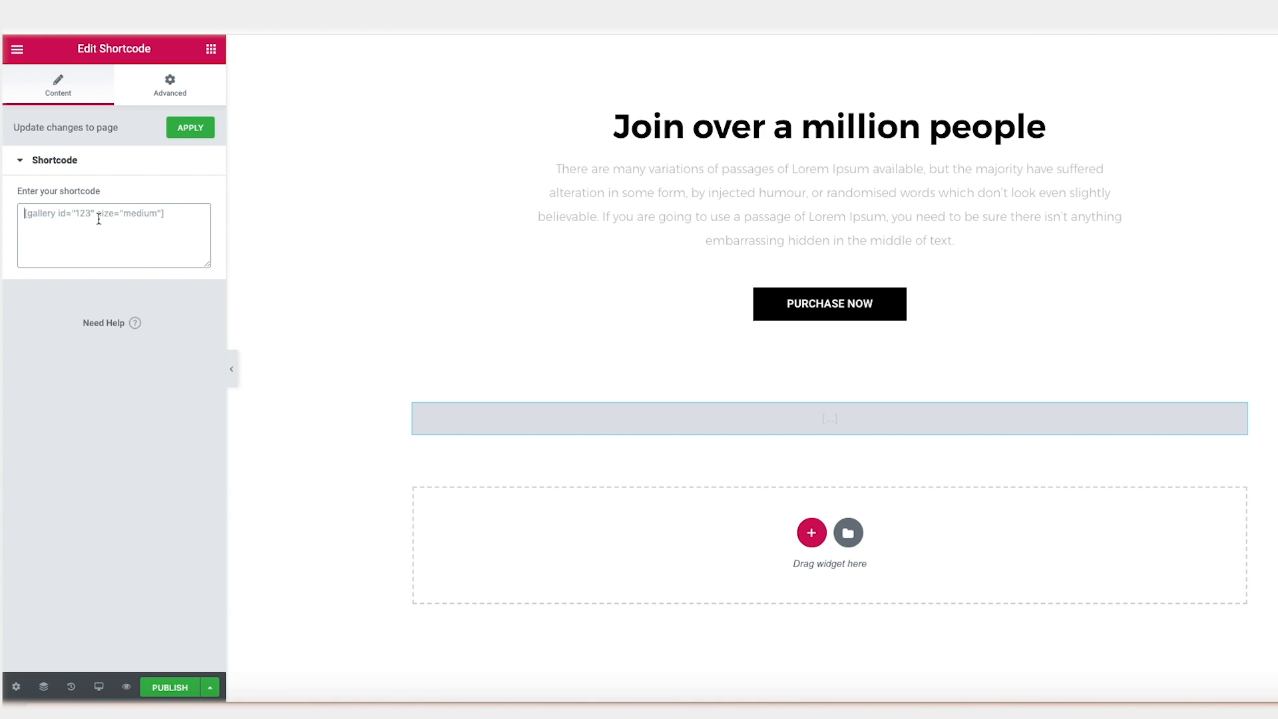
text([contact-form-7 id="21" title="Contact form 1"])
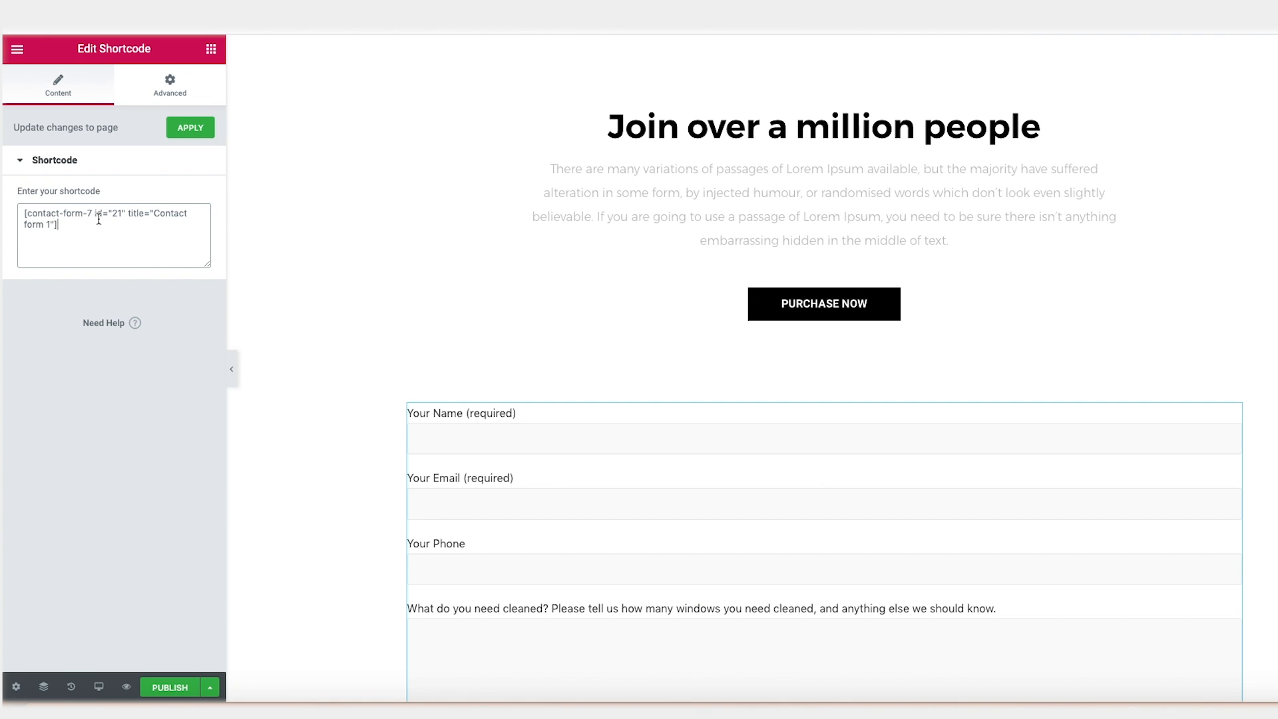
- Look over the embedded contact form and delete the "Purchase Now" button from the section above it
scroll(457, 351, down, 1)
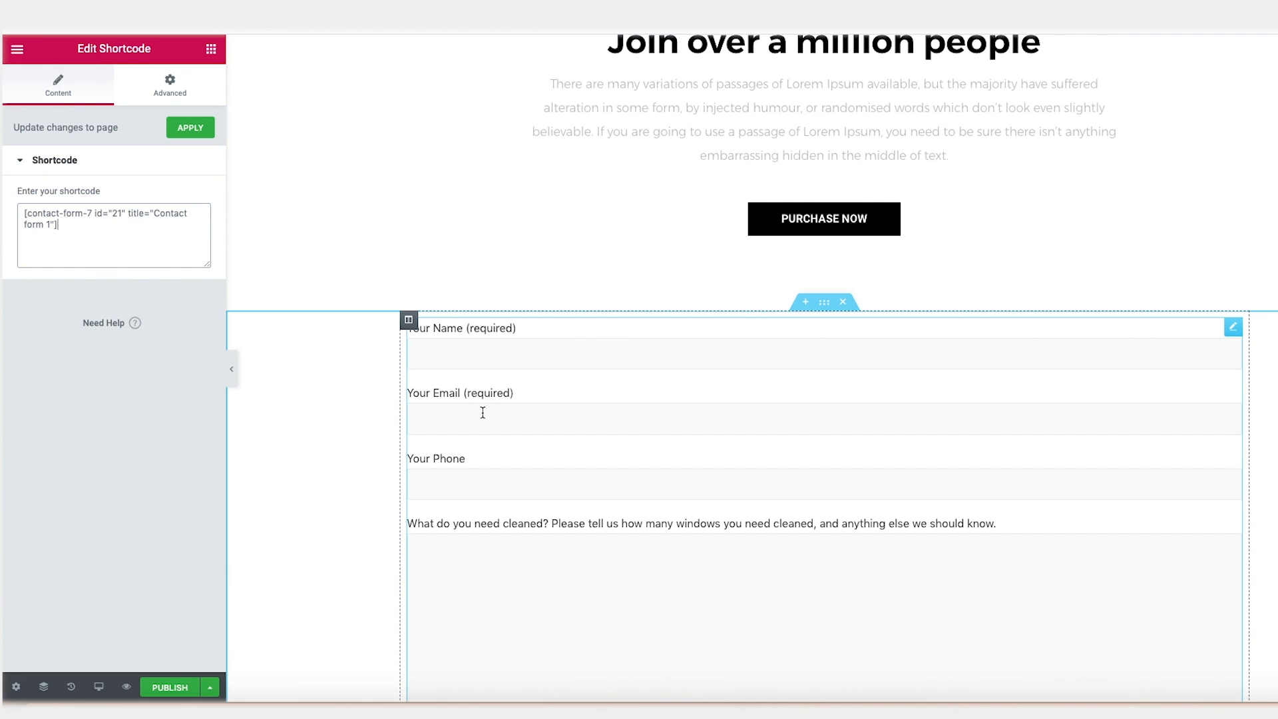
scroll(581, 532, down, 3)
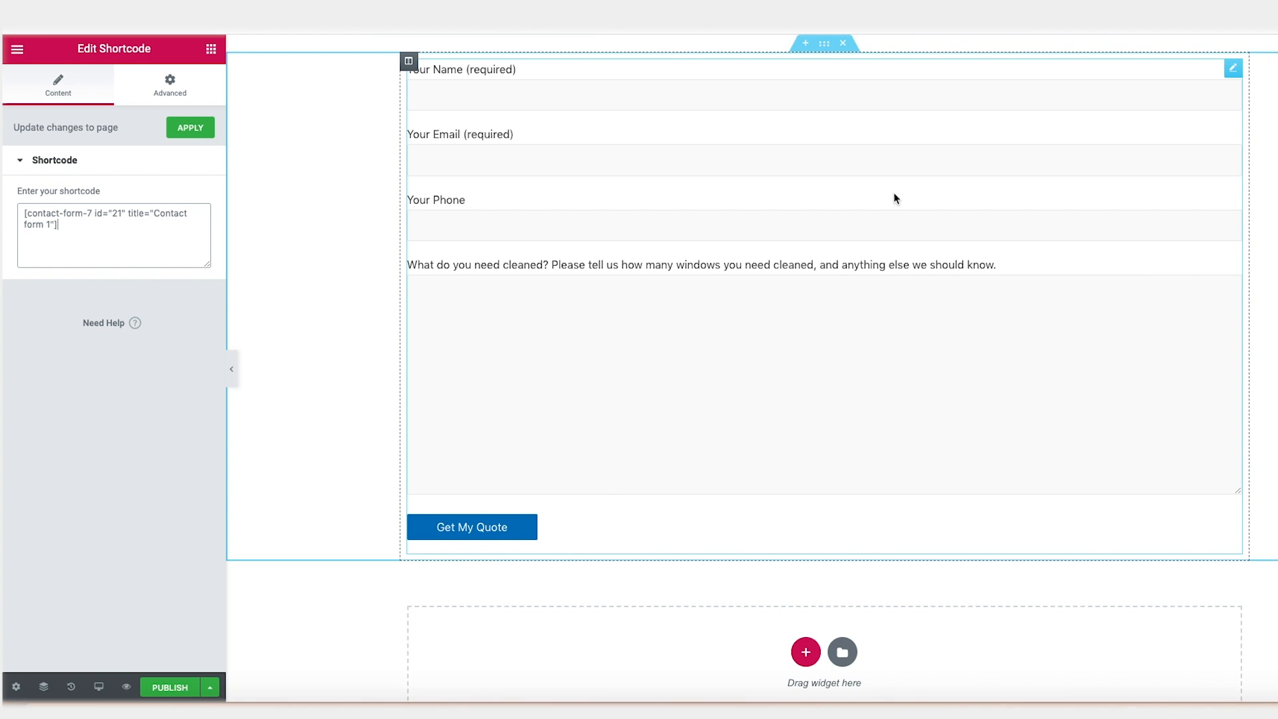
scroll(925, 280, up, 4)
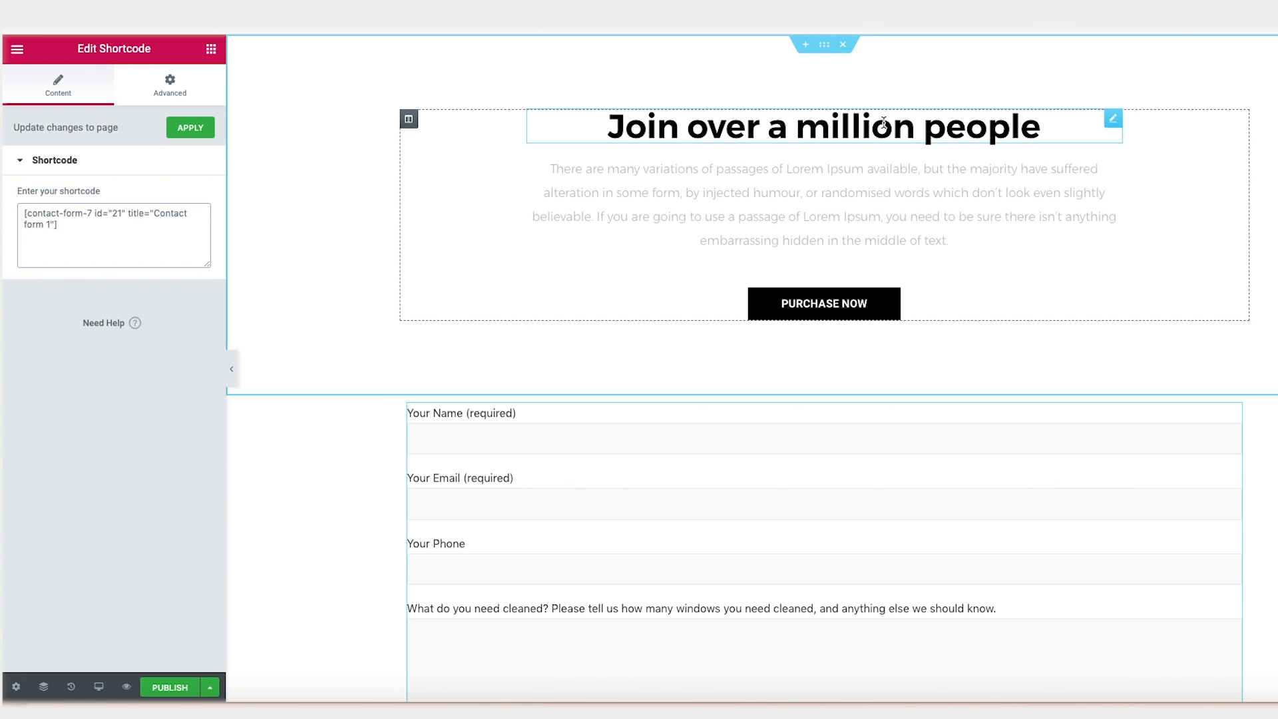
right_click(1115, 298)
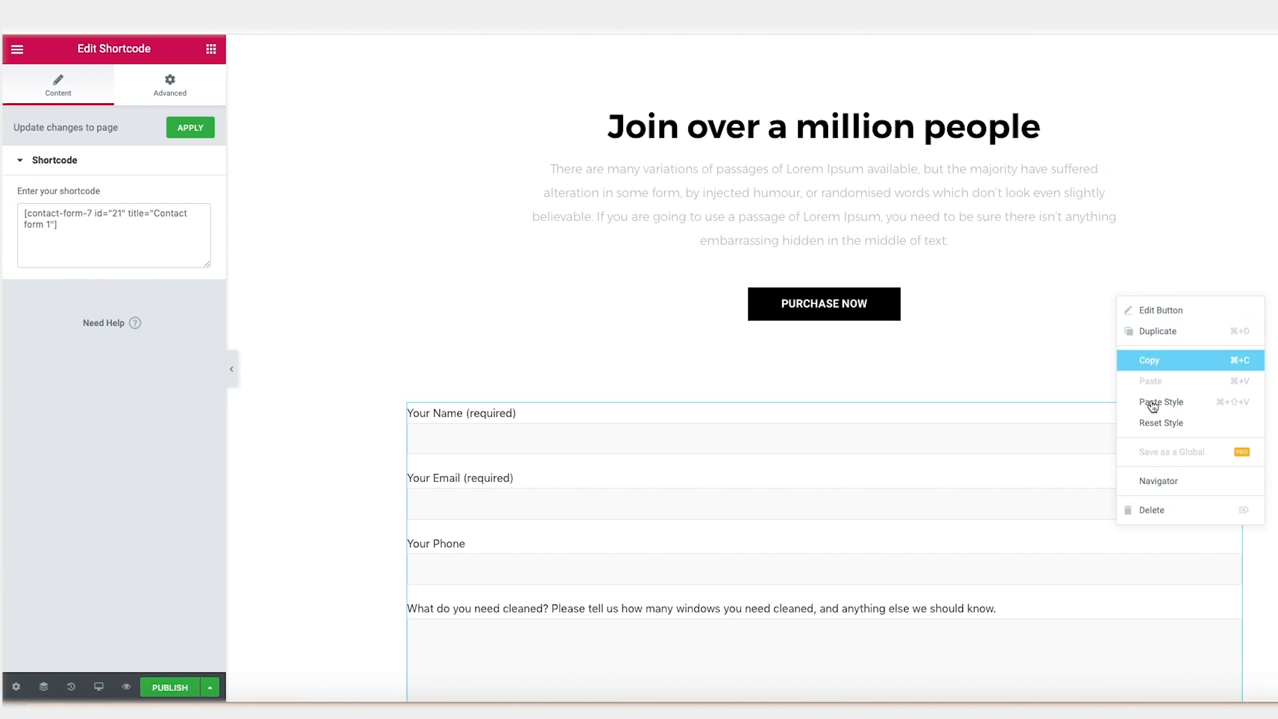
click(1170, 510)
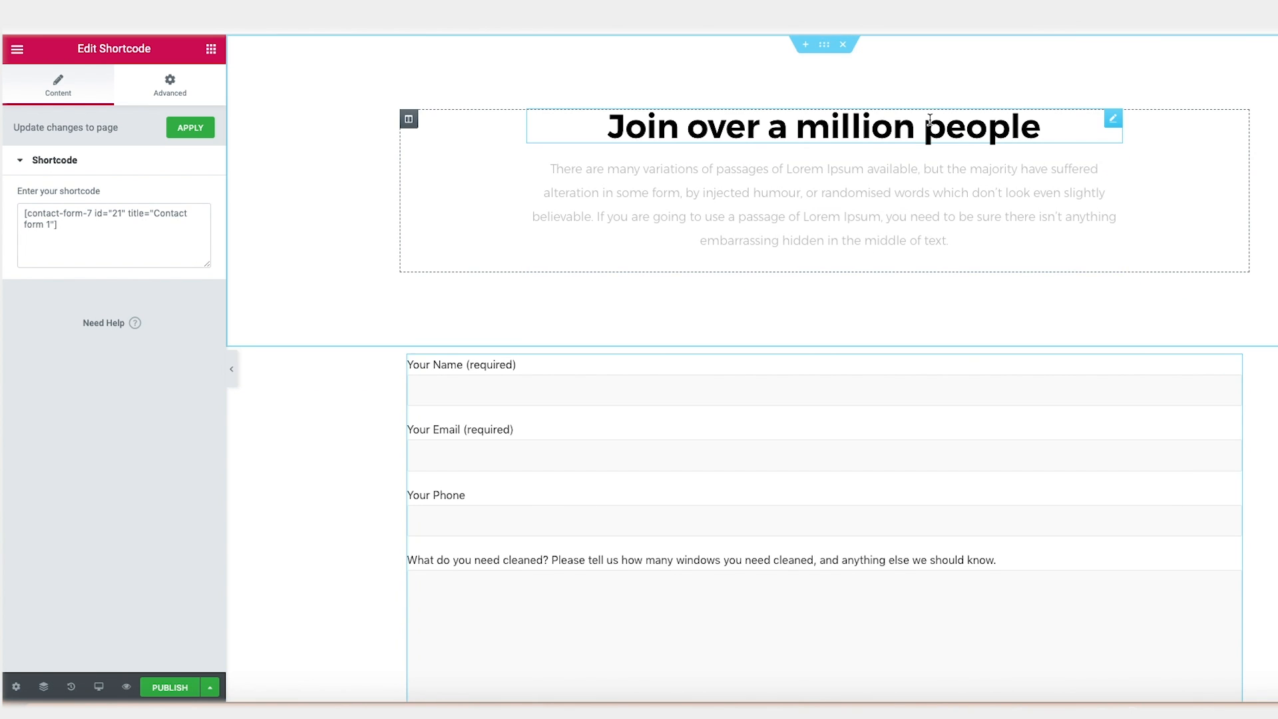
- Change the section heading to "get your cleaning quote" in blue, with weight 500 and uppercase transform
click(1113, 117)
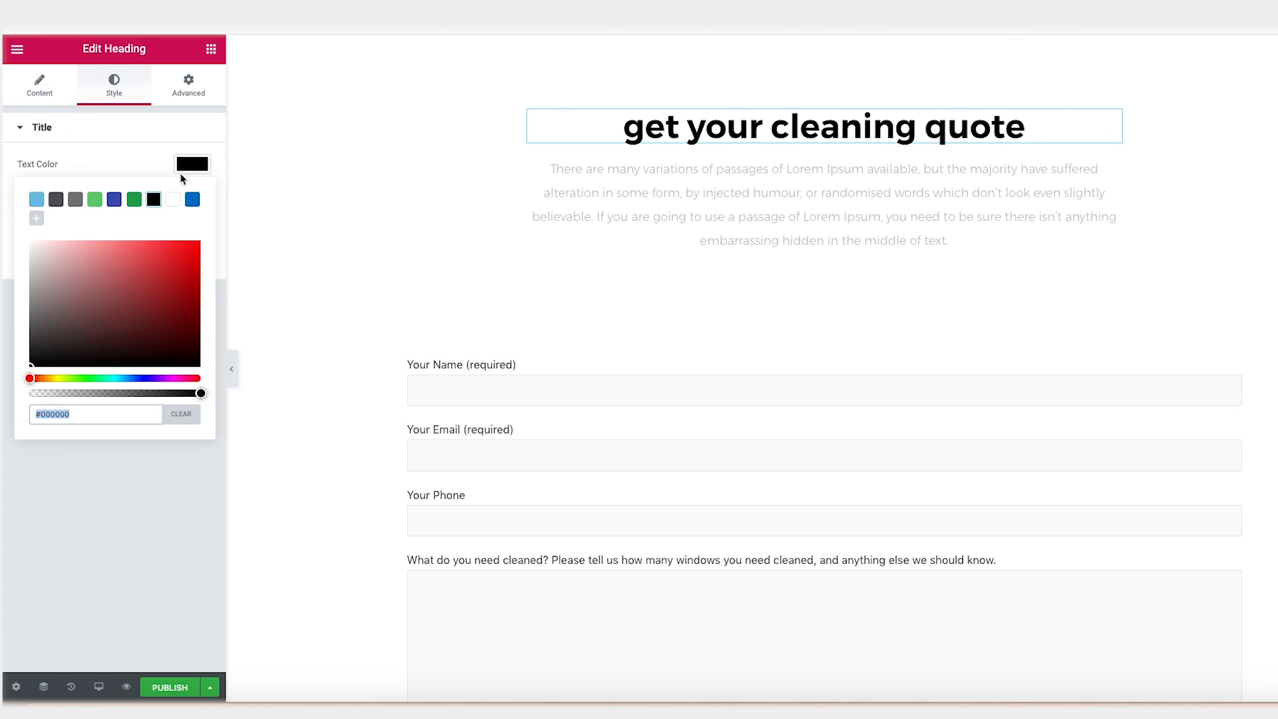
click(192, 199)
click(192, 195)
click(144, 327)
click(148, 289)
click(150, 325)
click(150, 336)
click(151, 338)
click(152, 357)
click(135, 369)
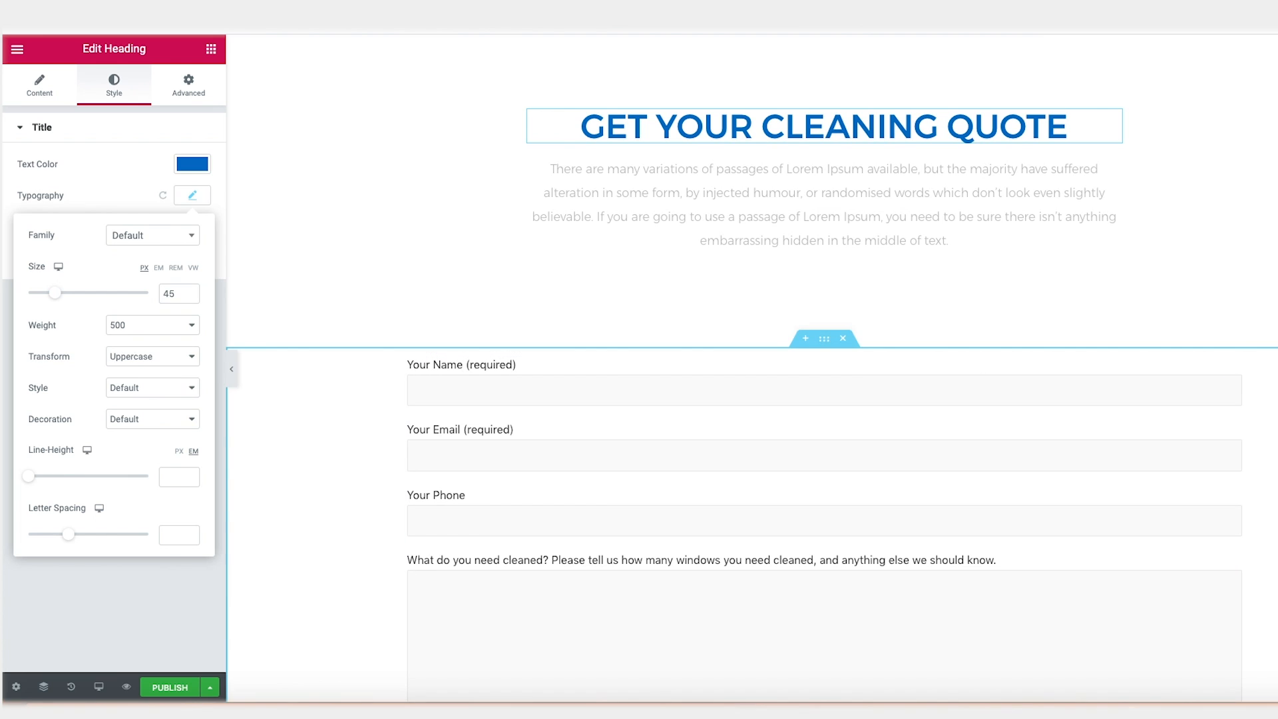
- Replace the placeholder paragraph with the "The easiest way to get a fast quote." introduction and restyle its text in black
click(1112, 166)
drag(28, 277, 180, 460)
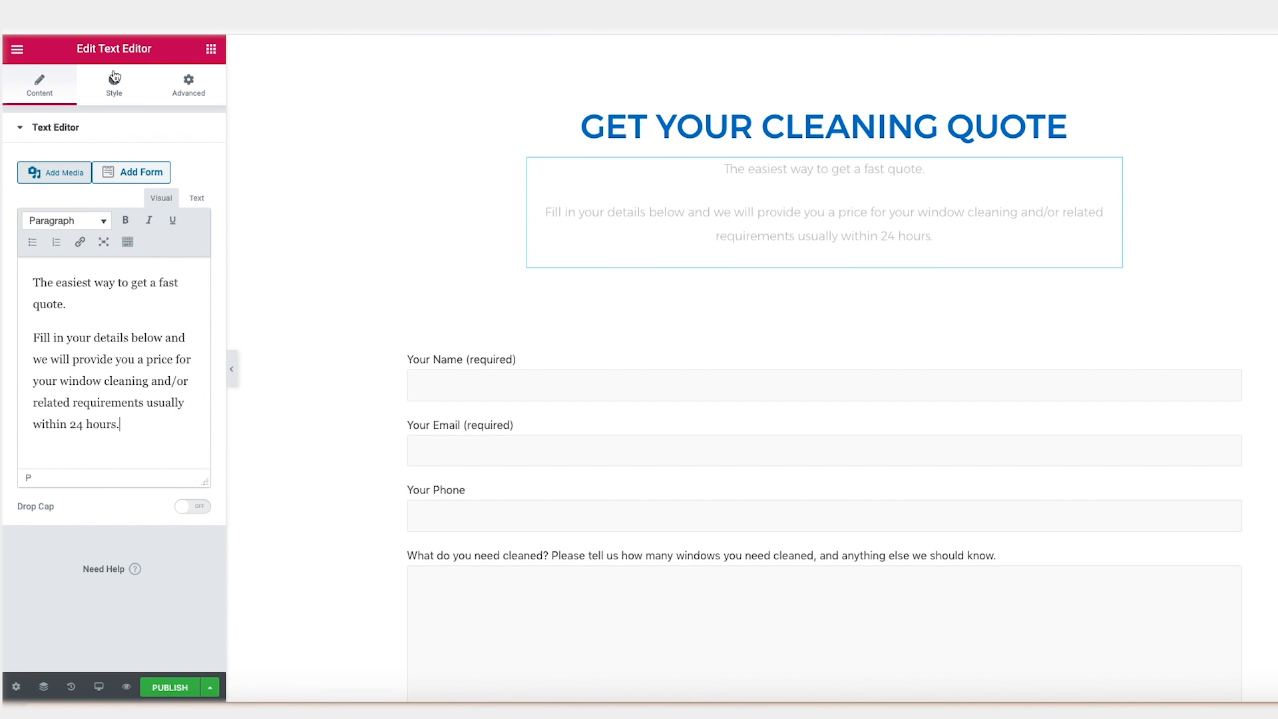
click(114, 81)
click(193, 195)
click(154, 234)
click(193, 197)
click(200, 234)
click(193, 324)
click(194, 324)
click(193, 324)
- Replace the paragraph gap before "Fill in your details below" with a single line break
click(40, 85)
click(34, 337)
key(BackSpace)
key(shift+Return)
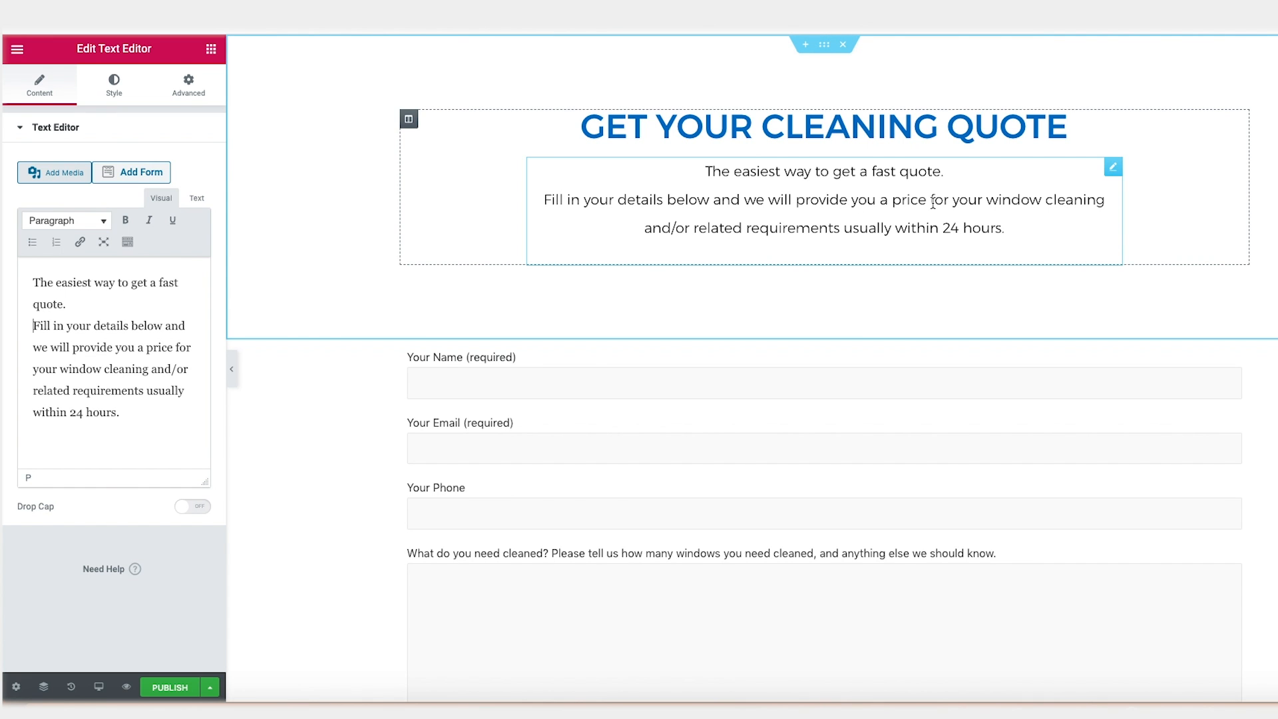
- Set the bottom padding of the "Get your cleaning quote" section to 27 px and publish the page
click(232, 369)
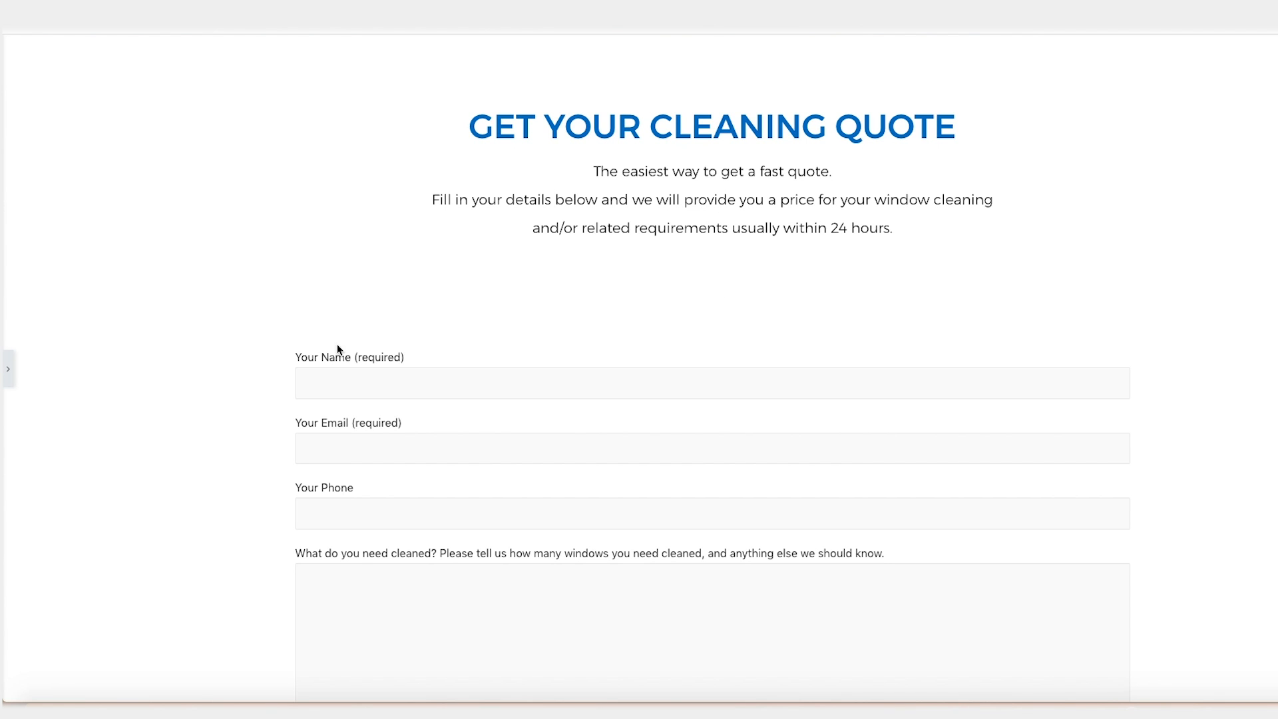
click(8, 368)
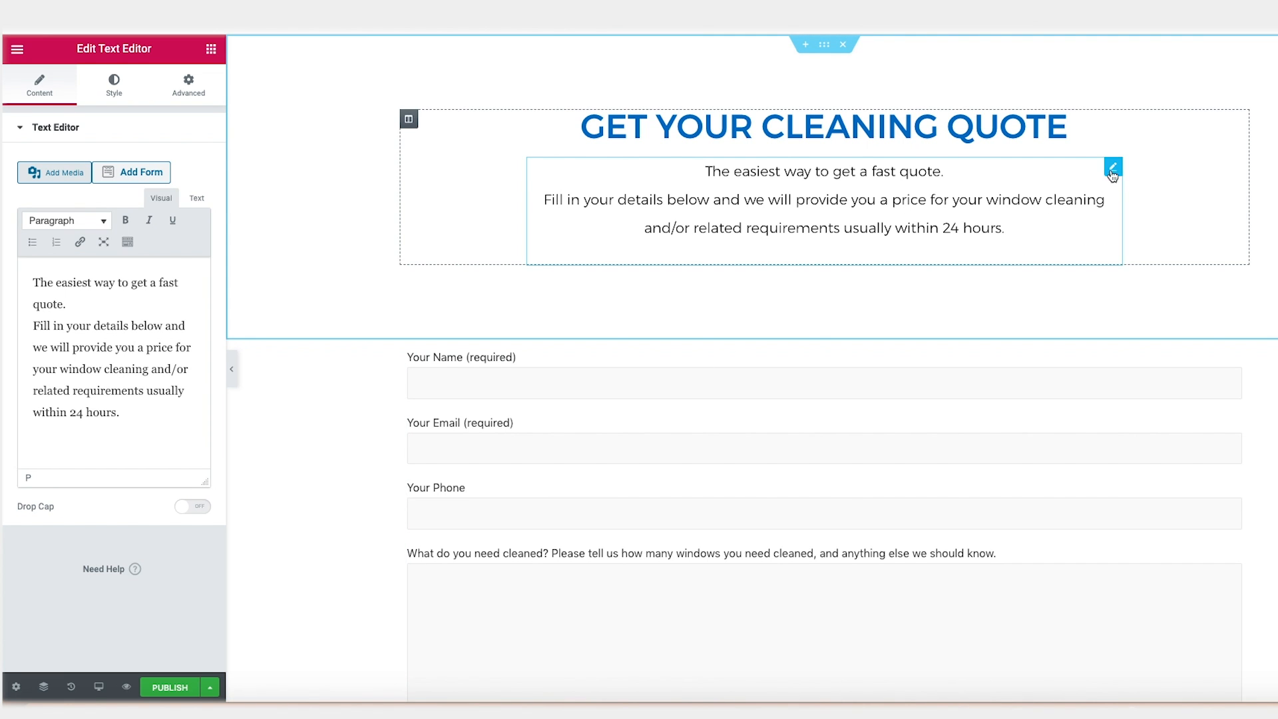
click(825, 45)
click(189, 89)
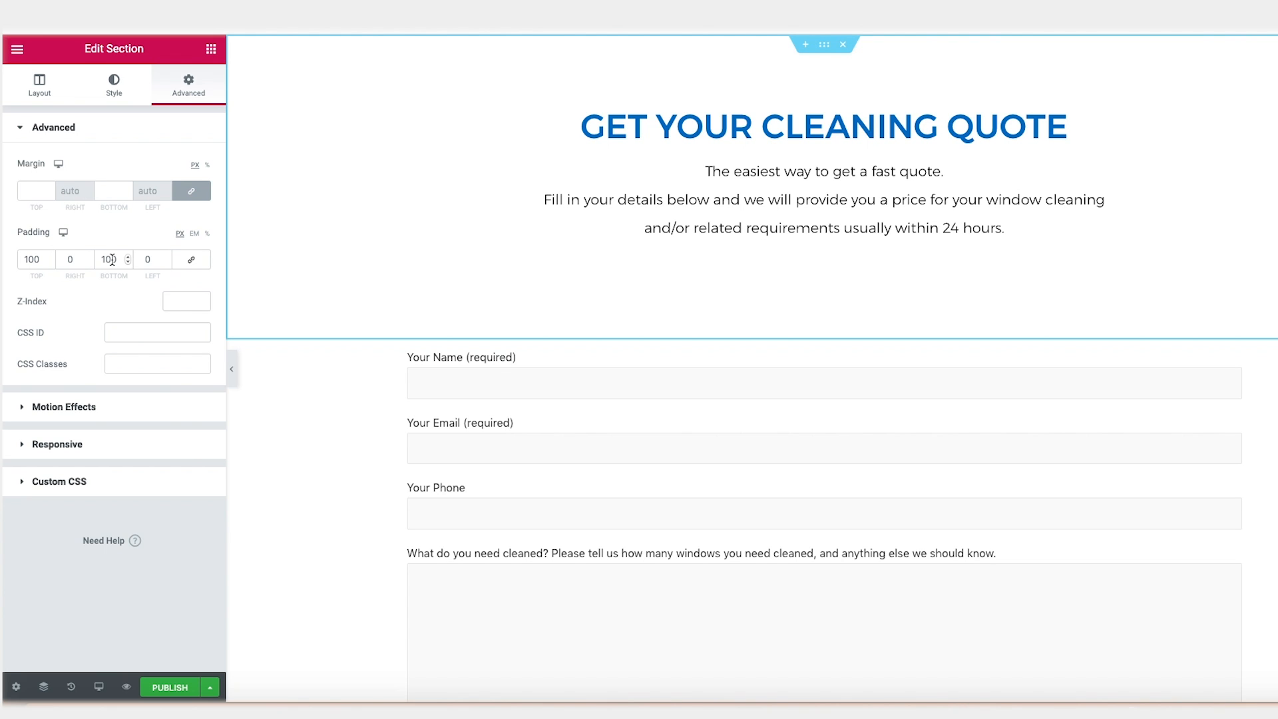
drag(112, 260, 90, 262)
key(BackSpace)
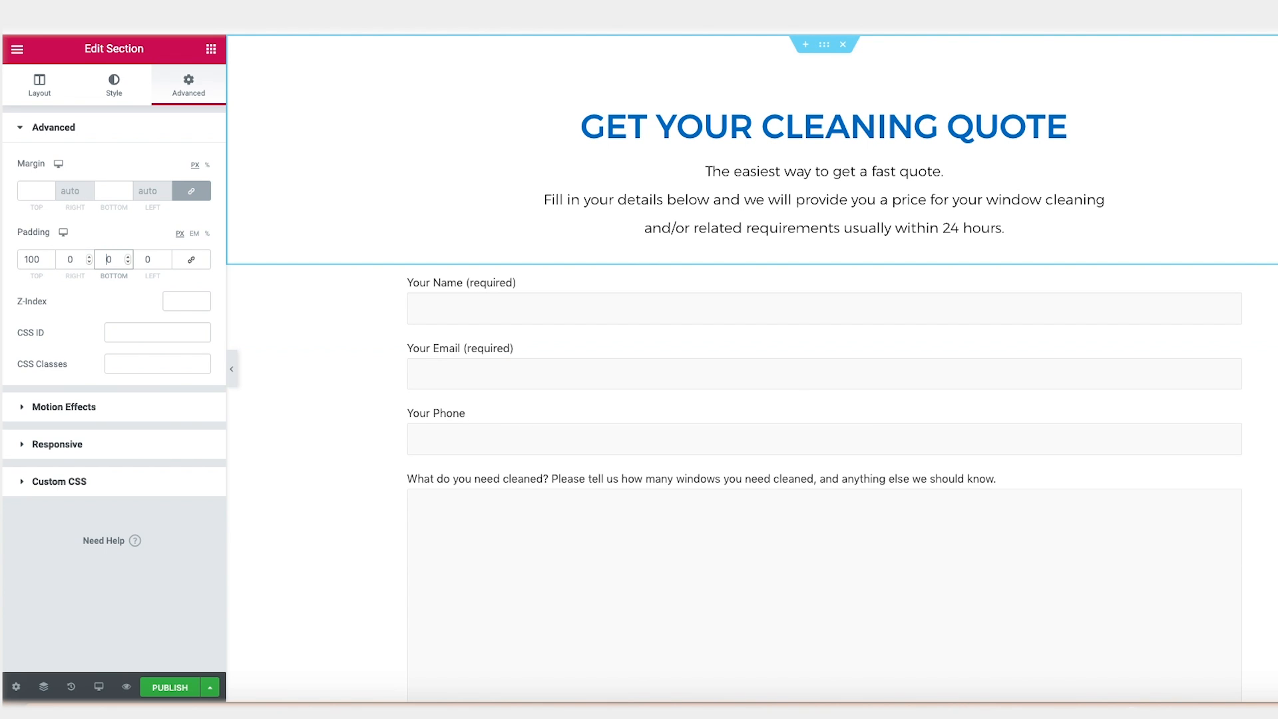
click(231, 369)
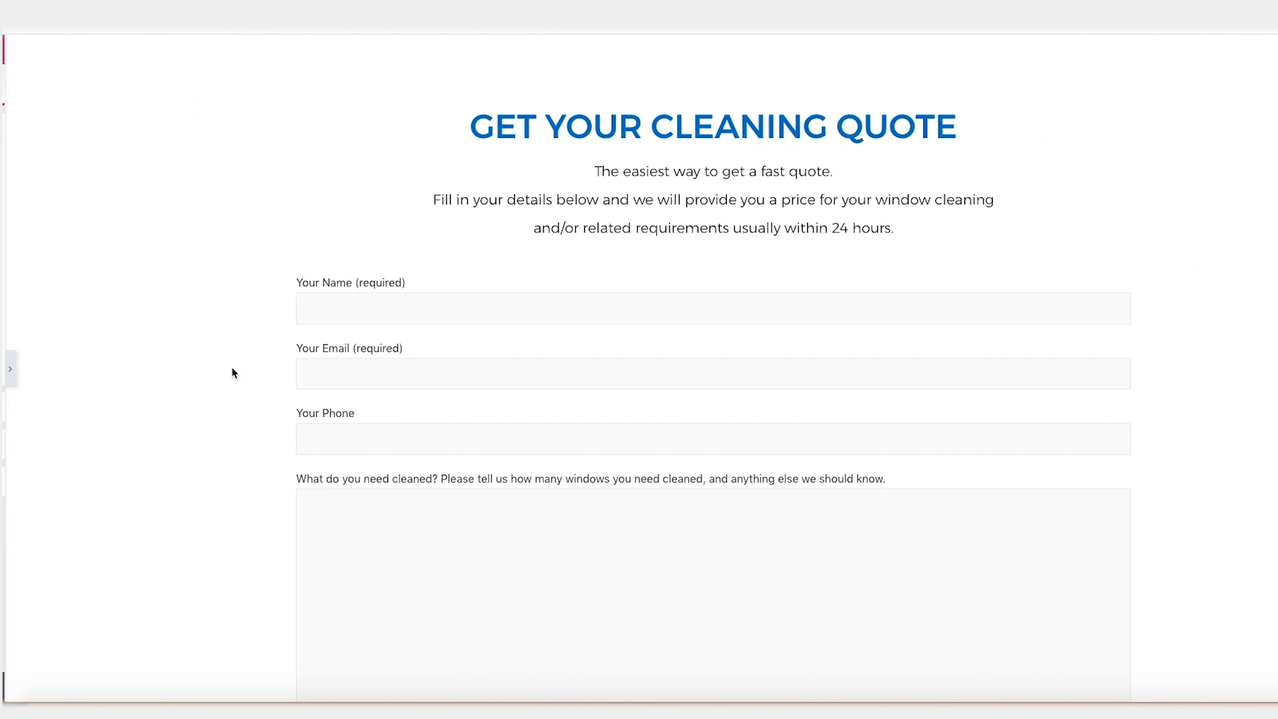
click(10, 369)
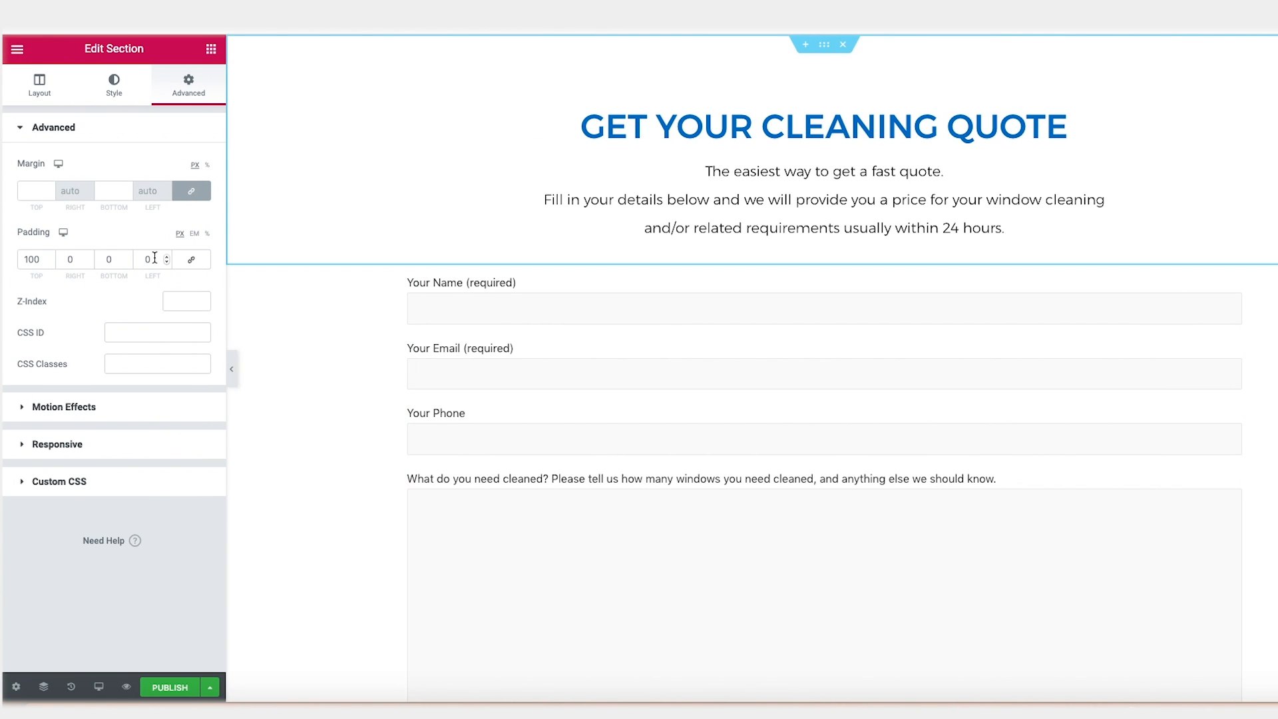
click(166, 258)
click(129, 257)
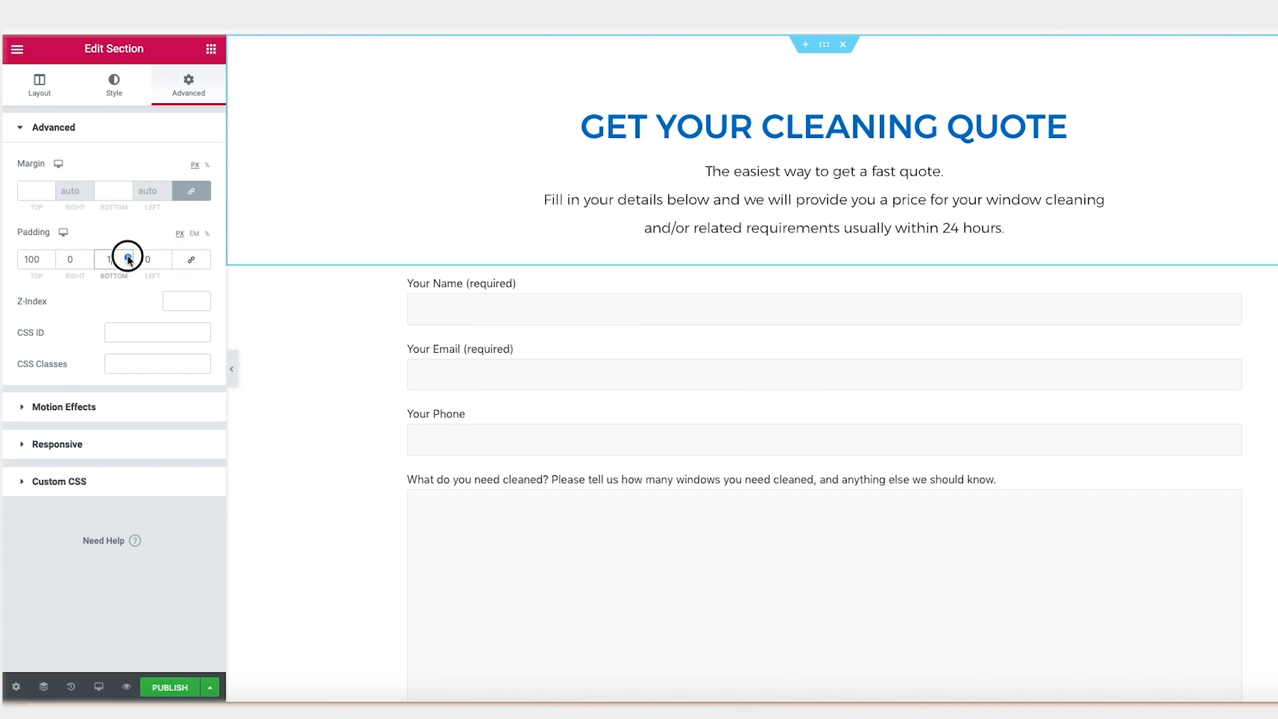
drag(129, 258, 128, 258)
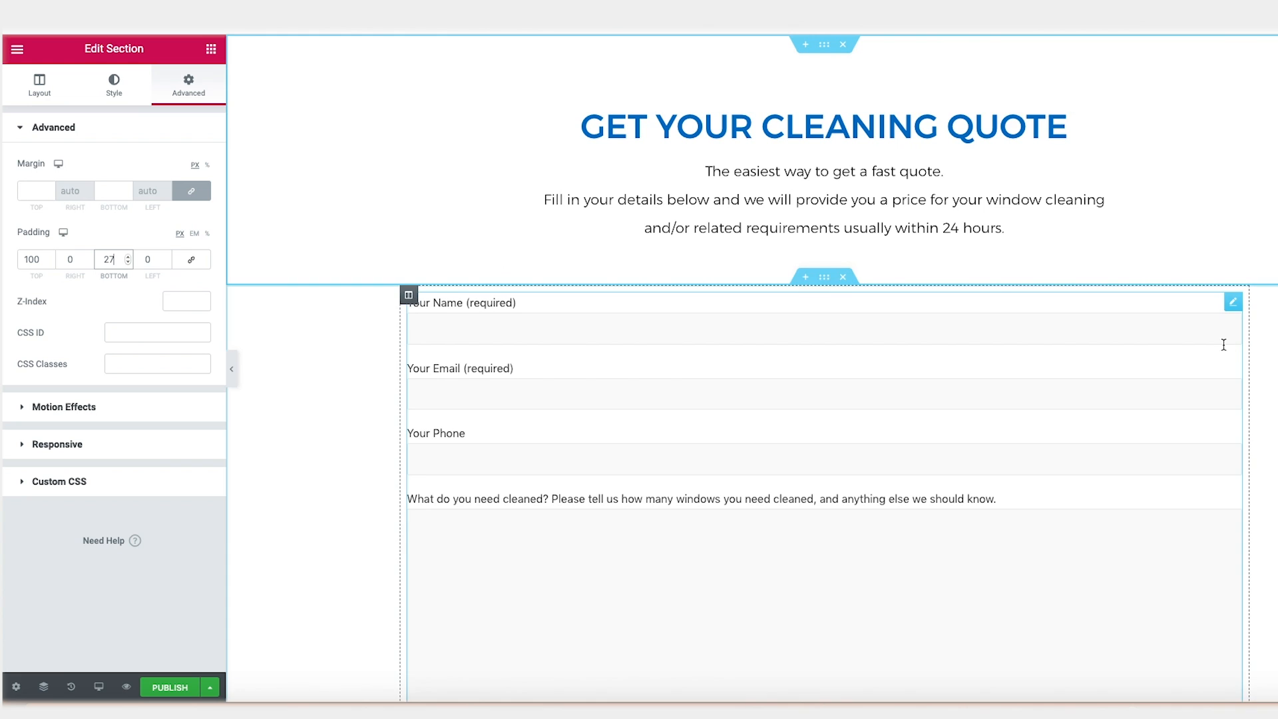
click(169, 687)
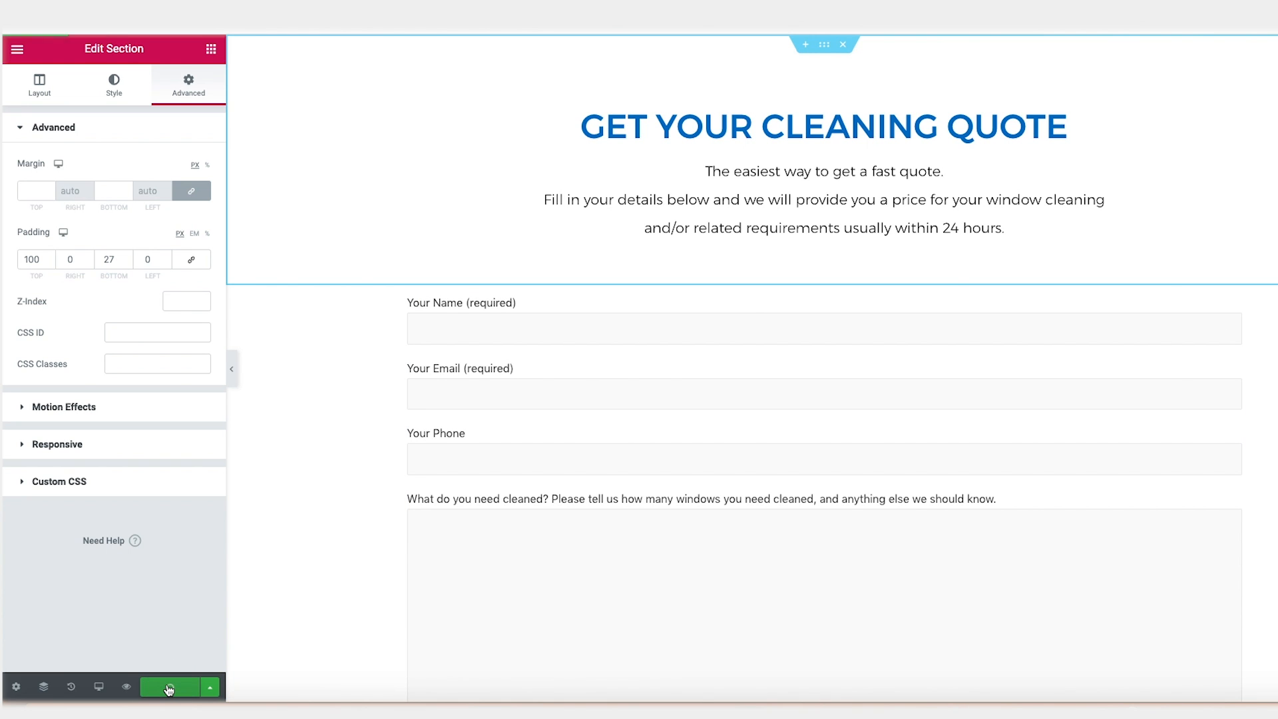
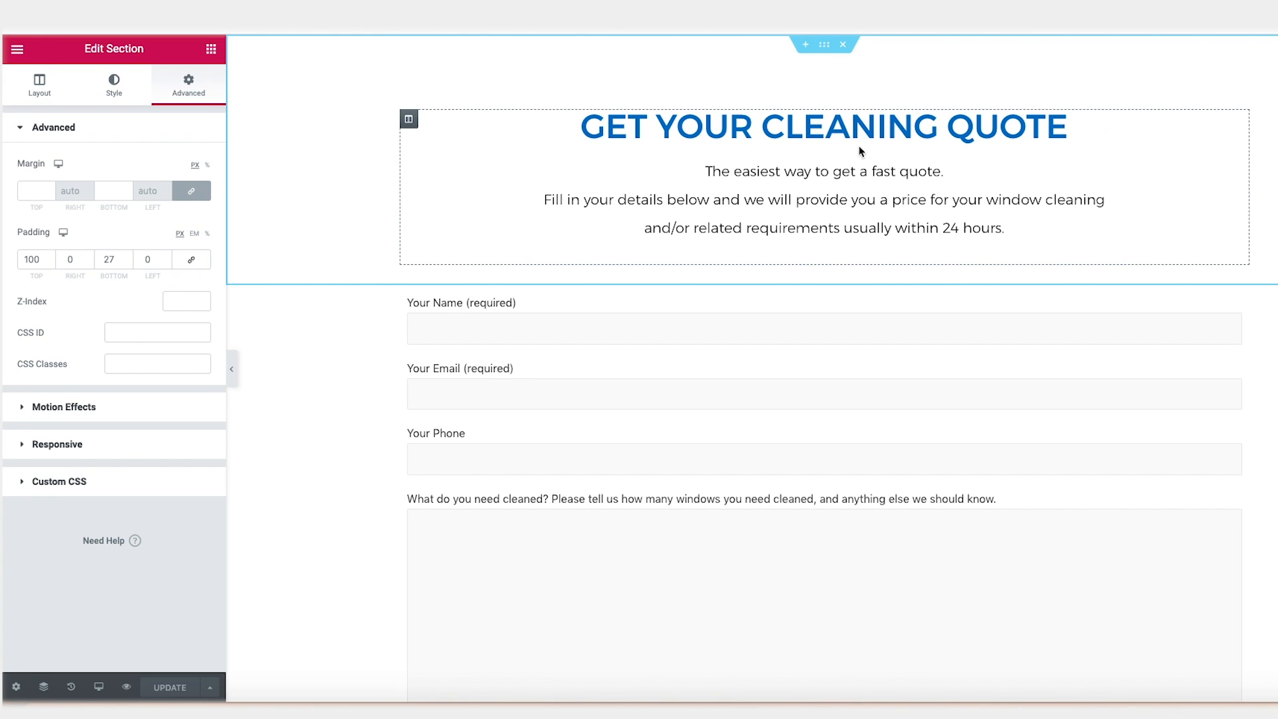
- Save the "Get your cleaning quote" section to the library as a template named "interior page headline"
right_click(826, 49)
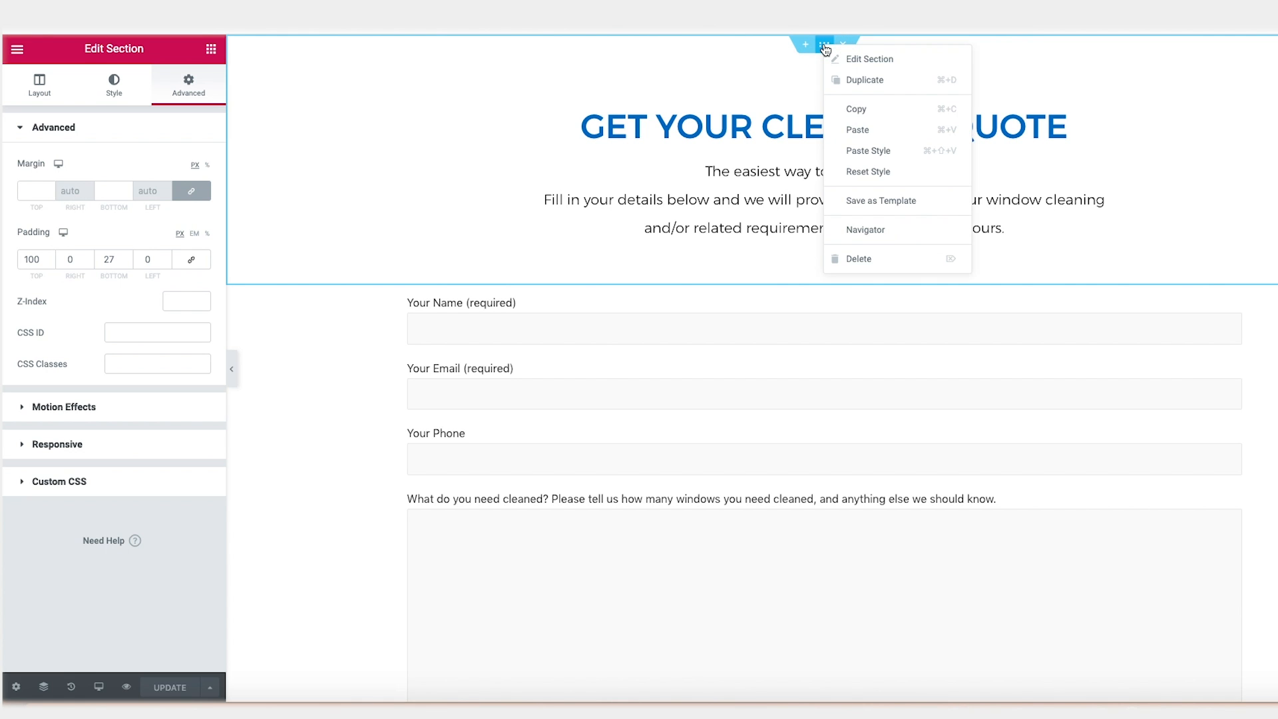
click(870, 200)
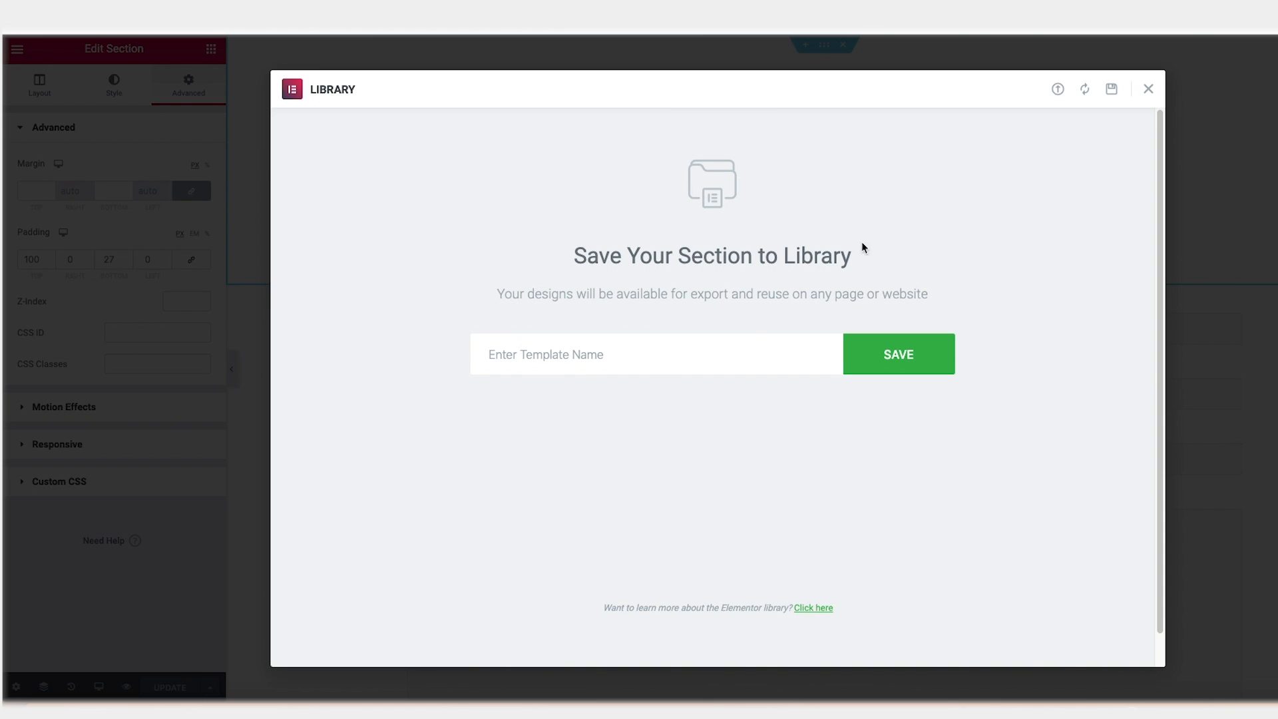
click(738, 339)
text(inte)
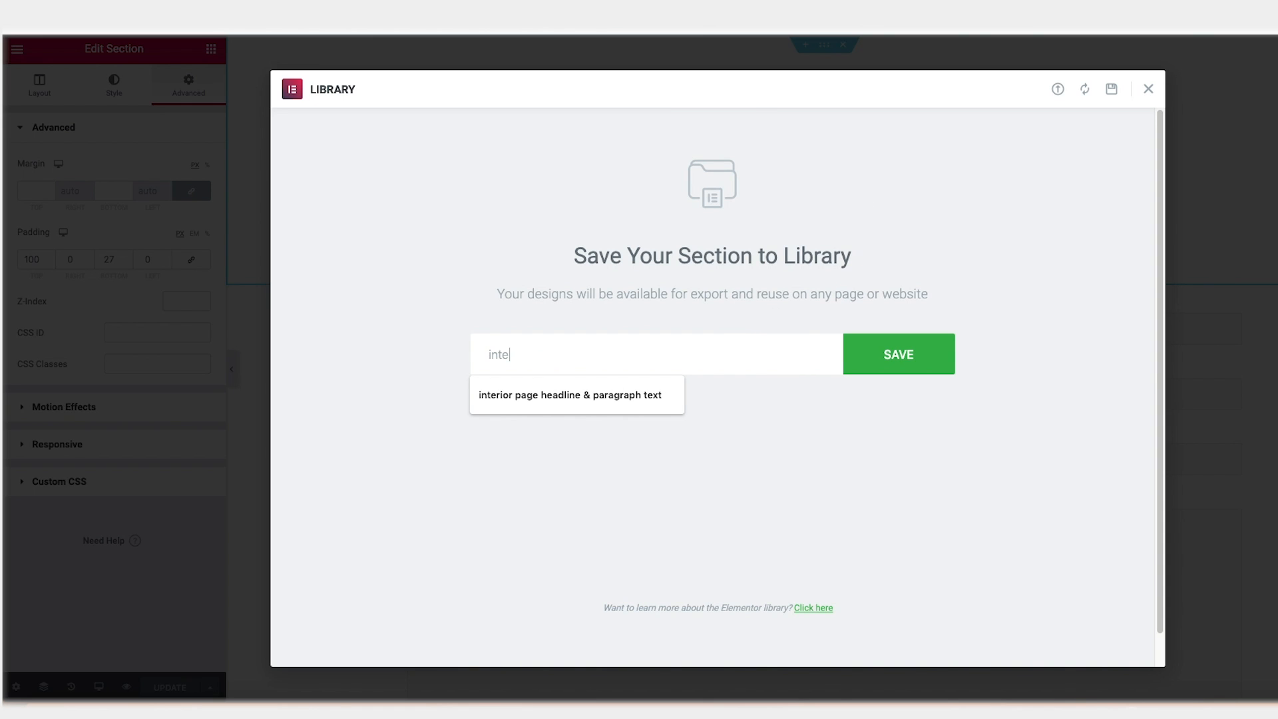
text(rior page headline)
click(898, 354)
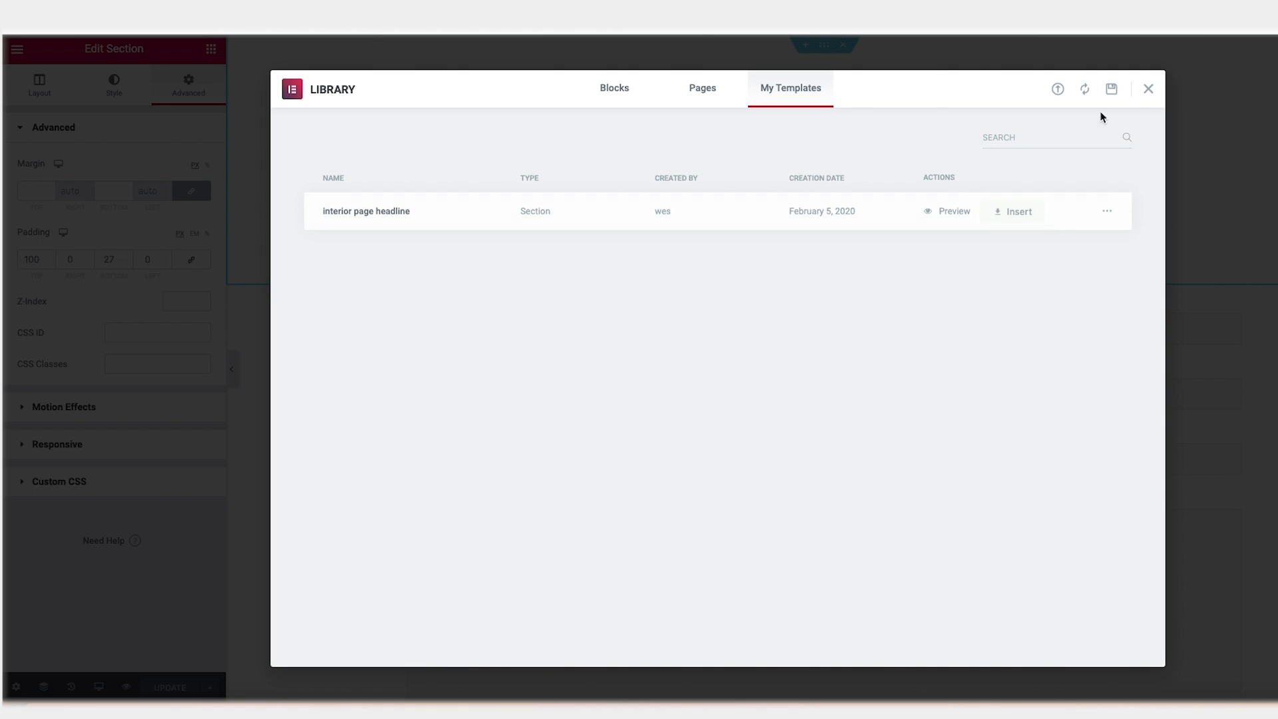
click(1149, 91)
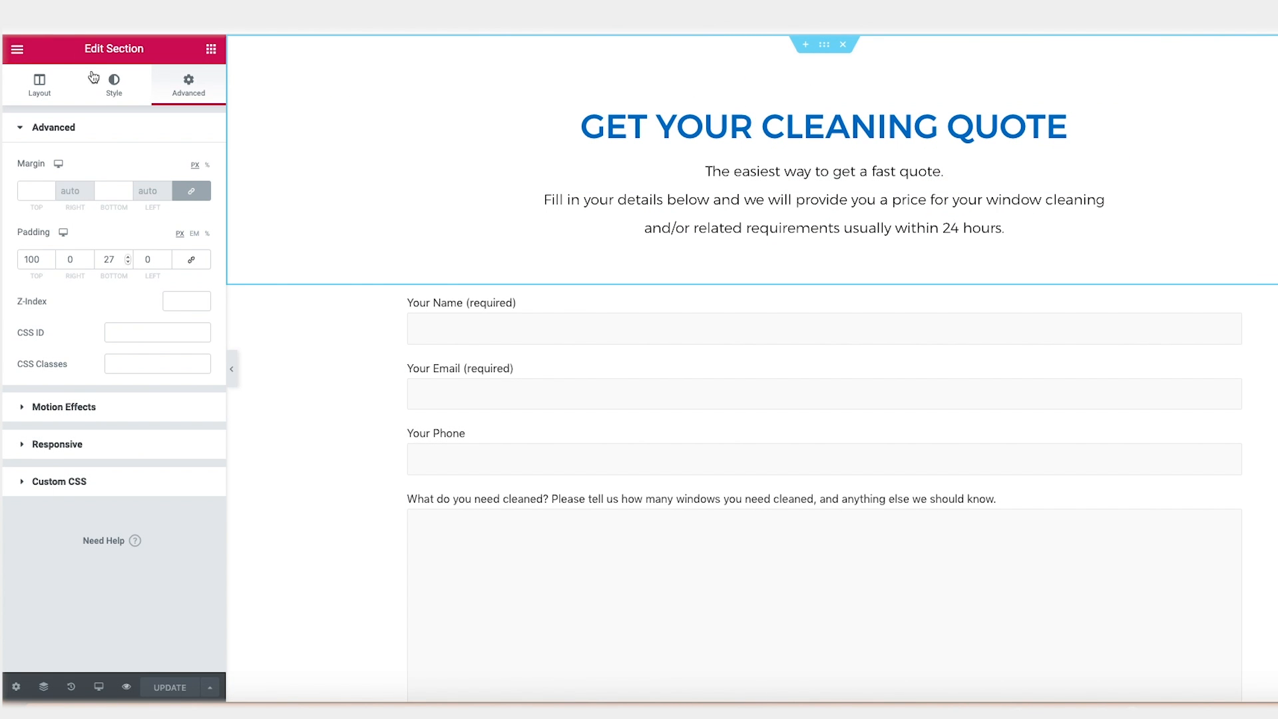
- Exit to the WordPress dashboard and add a new page titled "Window Cleaning"
click(19, 52)
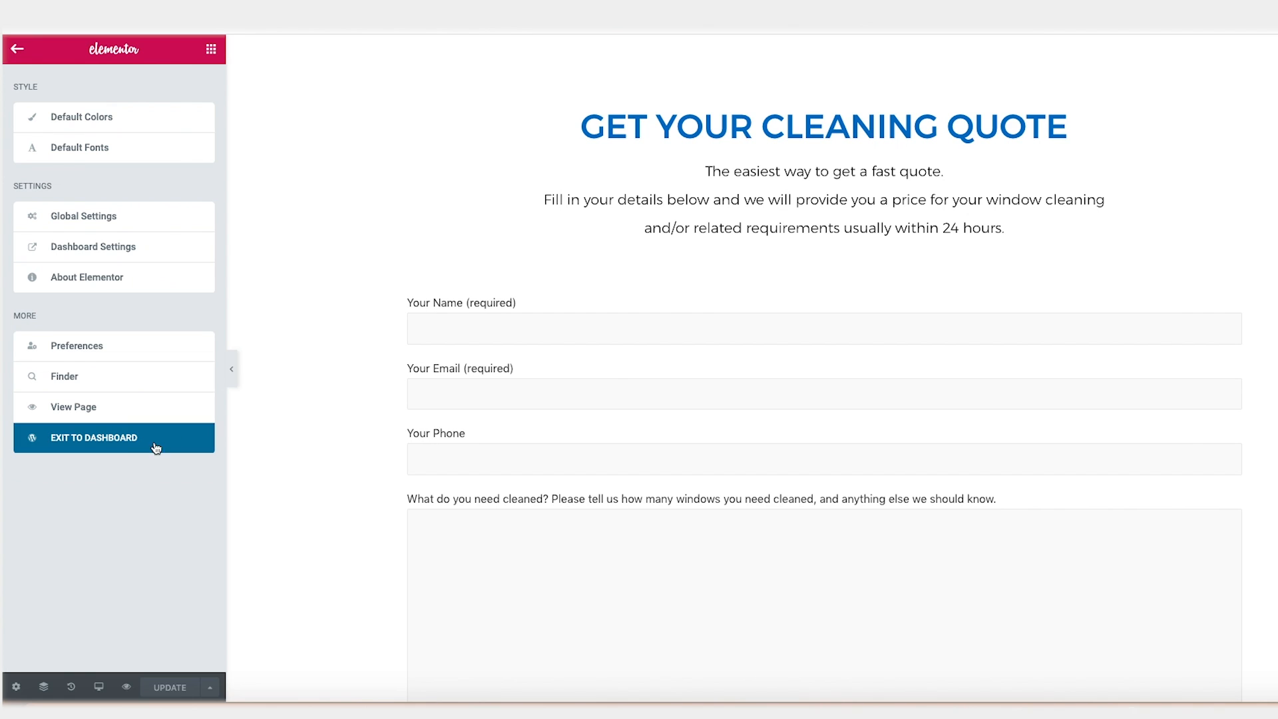
click(115, 443)
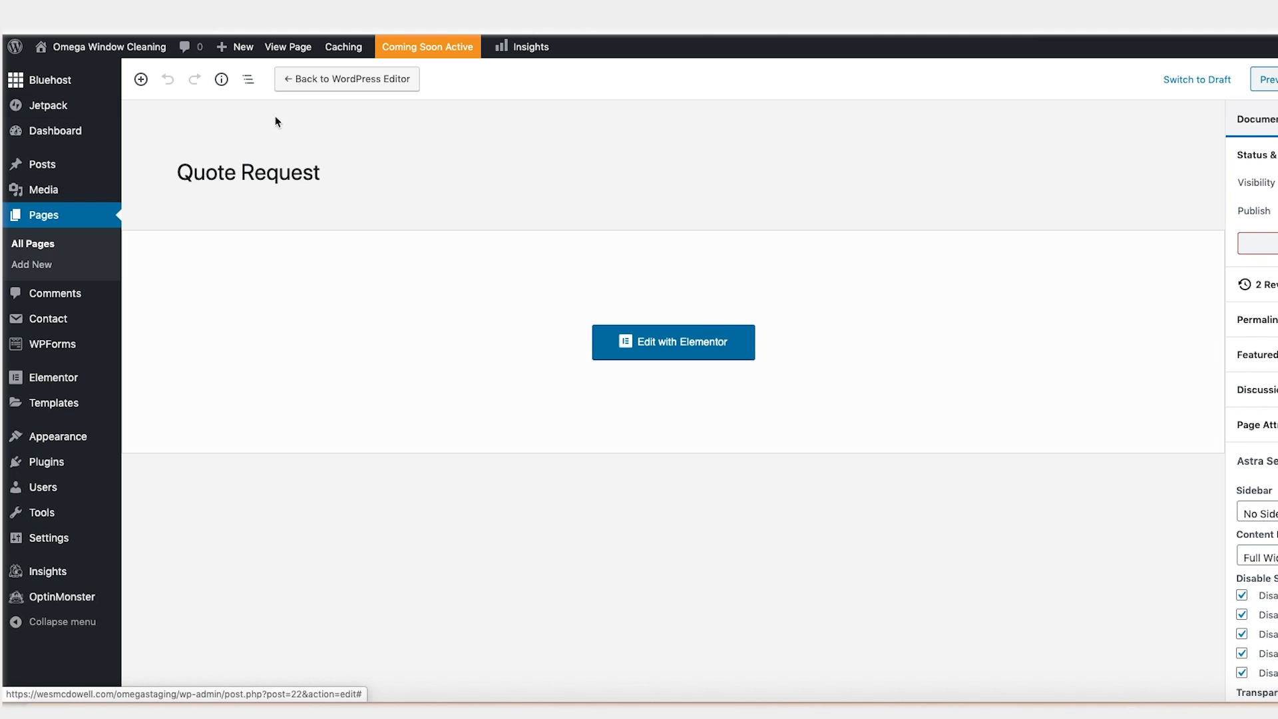
click(40, 221)
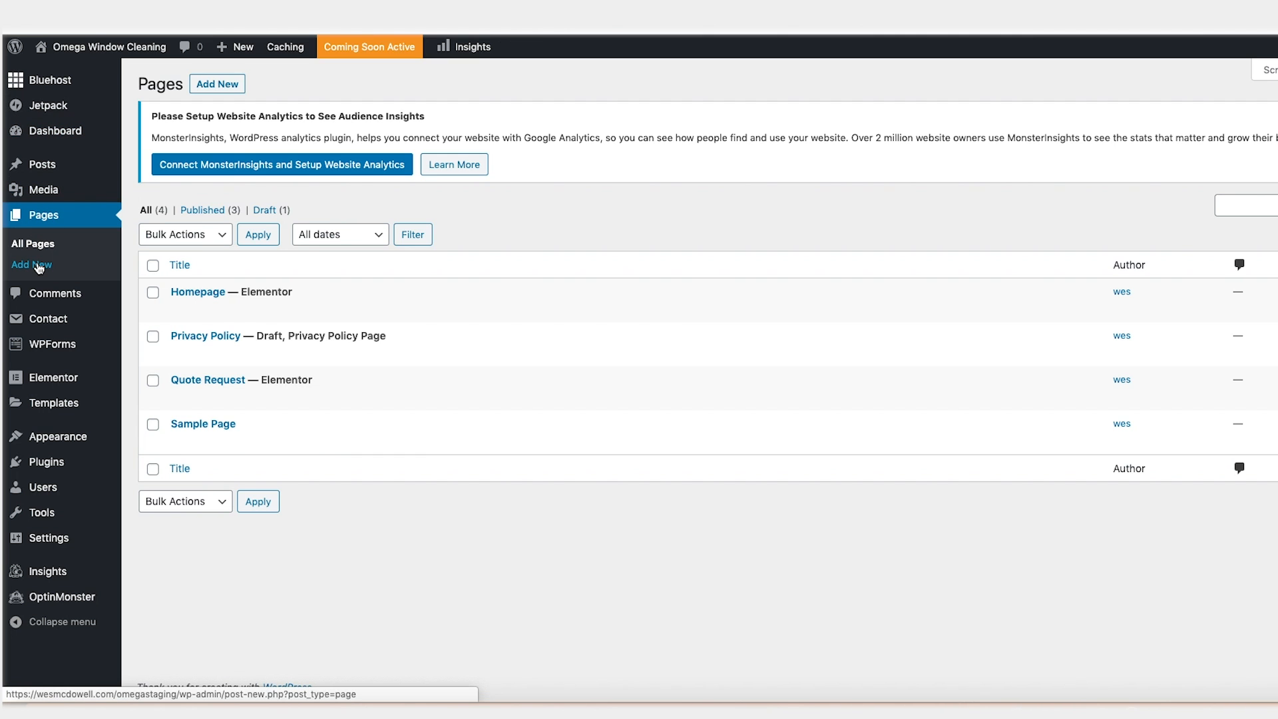
click(38, 266)
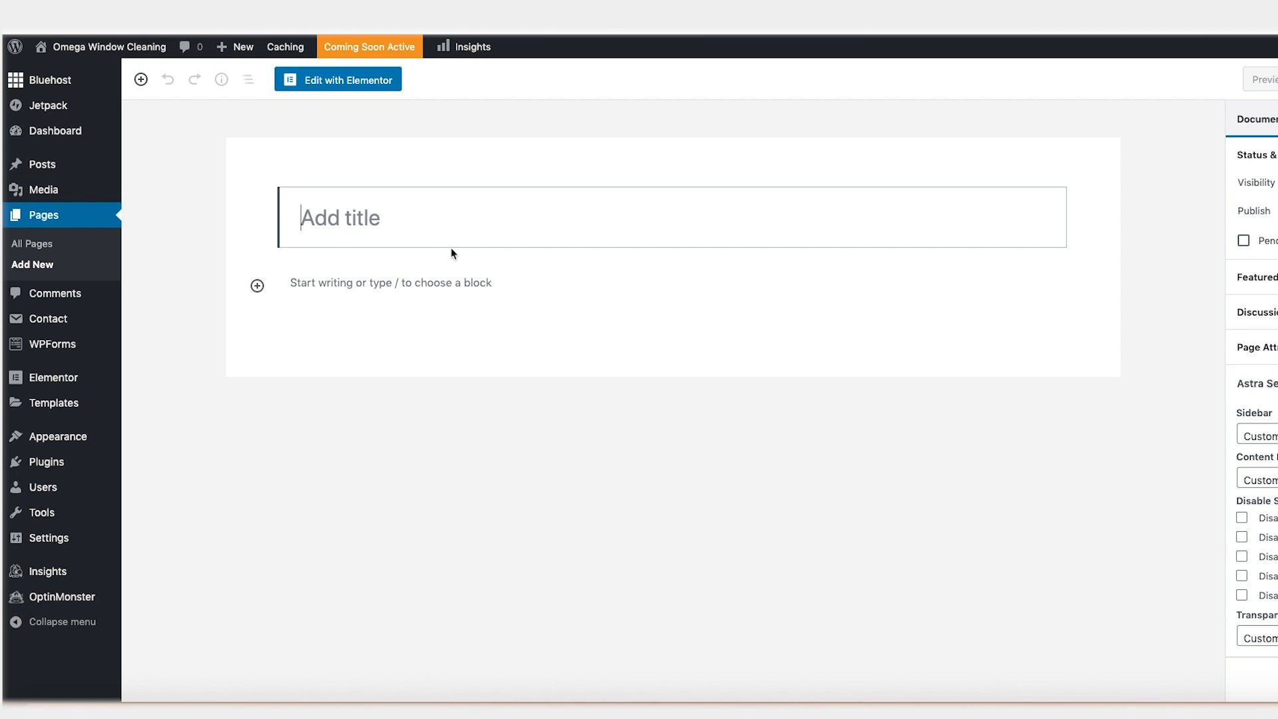
text(Windoow Cleaning)
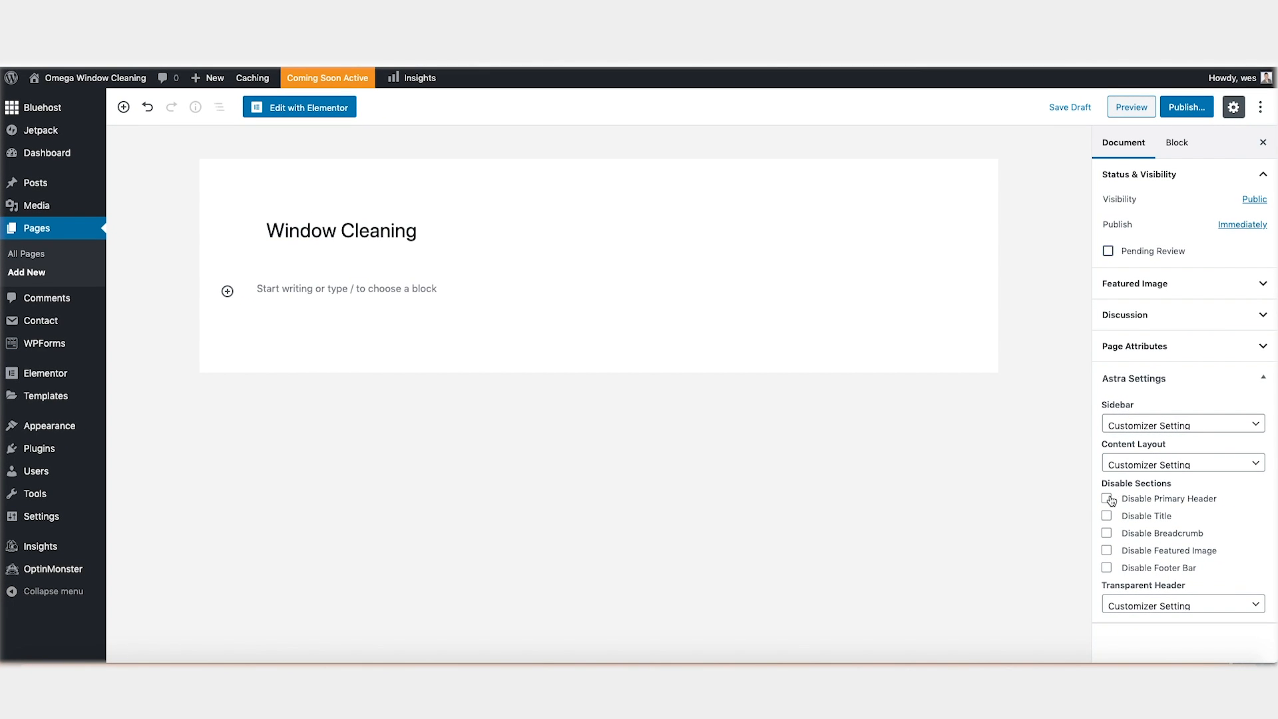
- Disable the Window Cleaning page's primary header, title, breadcrumb, featured image and footer bar
click(1107, 499)
click(1107, 516)
click(1106, 534)
click(1107, 551)
click(1107, 568)
- Open the Window Cleaning page in Elementor and insert the saved "interior page headline" template
click(295, 107)
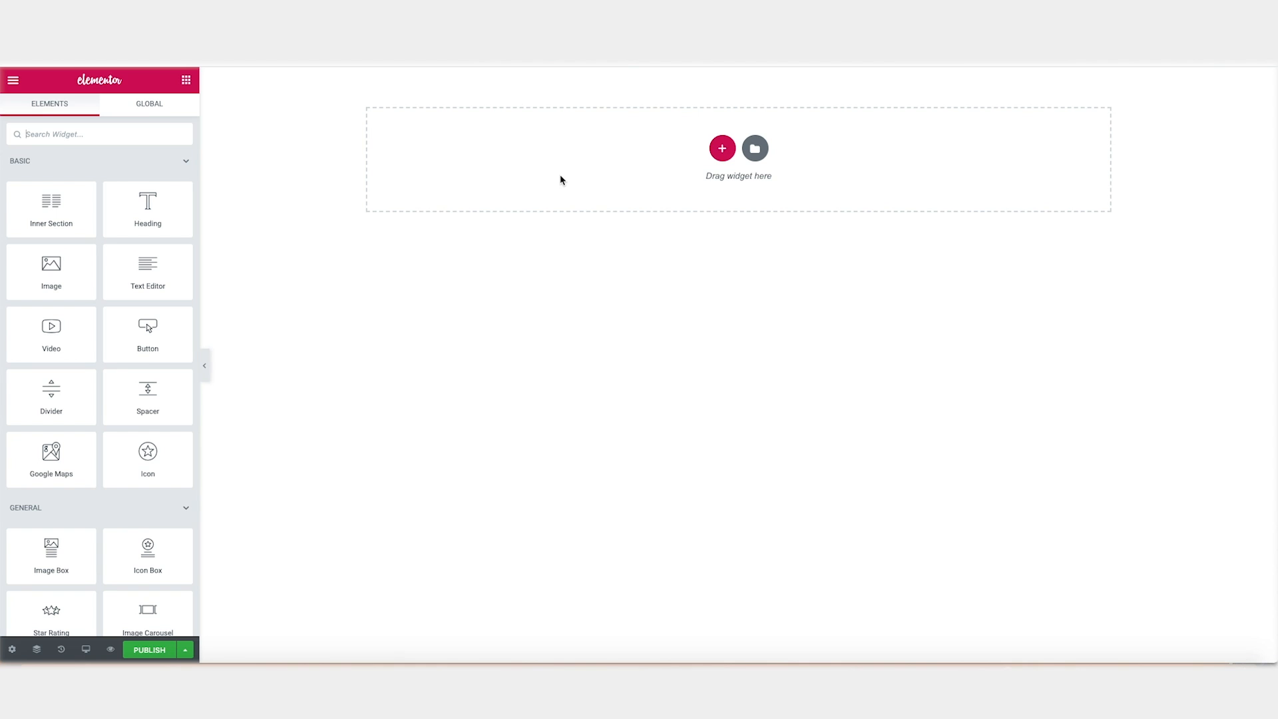
click(758, 152)
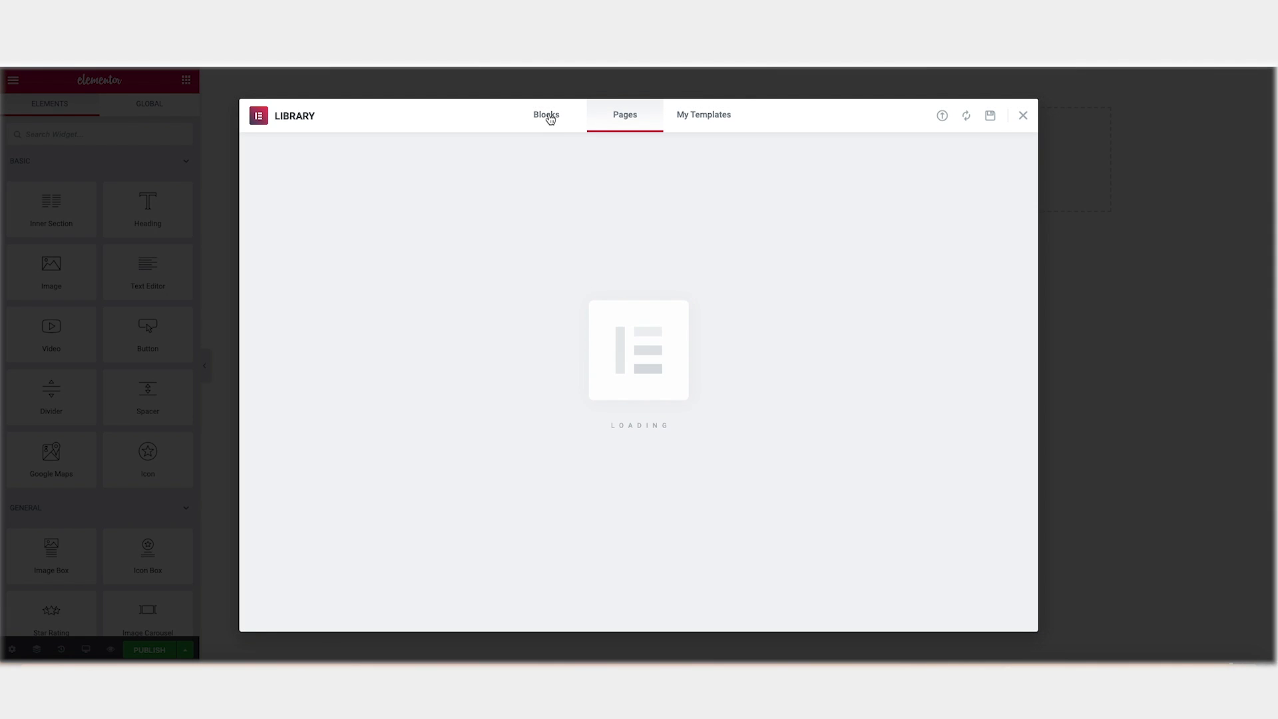
click(718, 120)
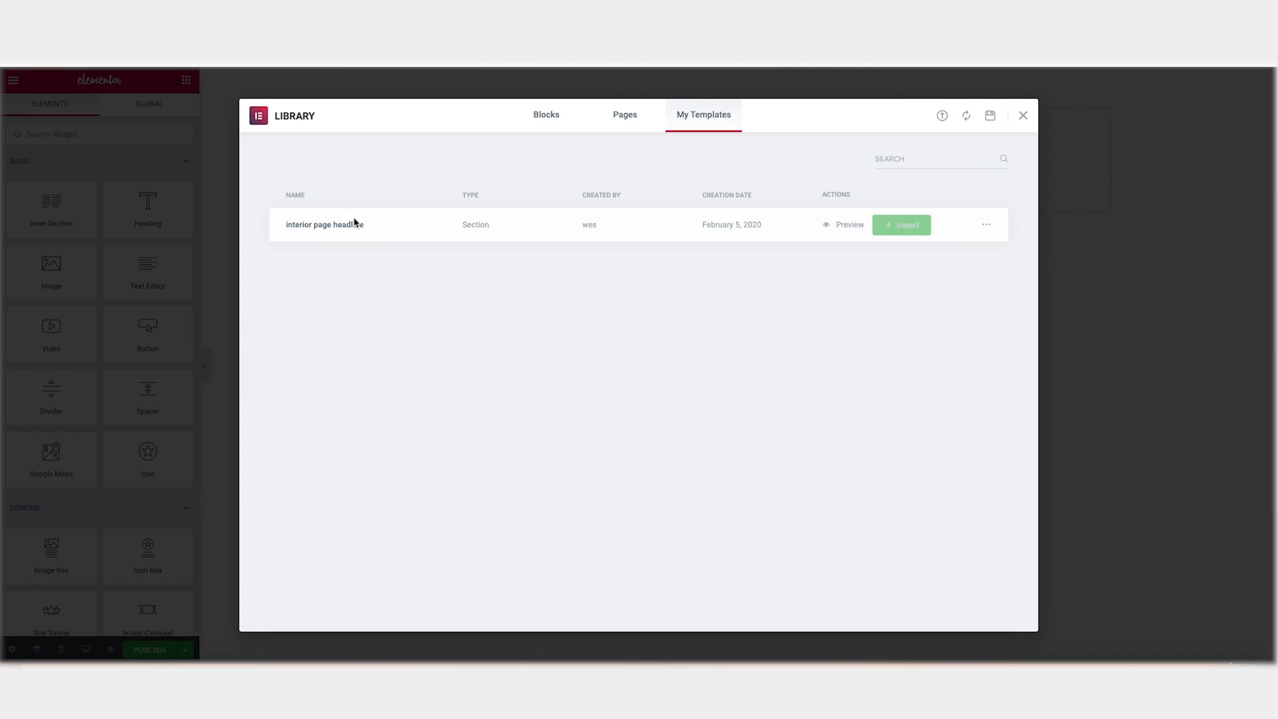
click(902, 225)
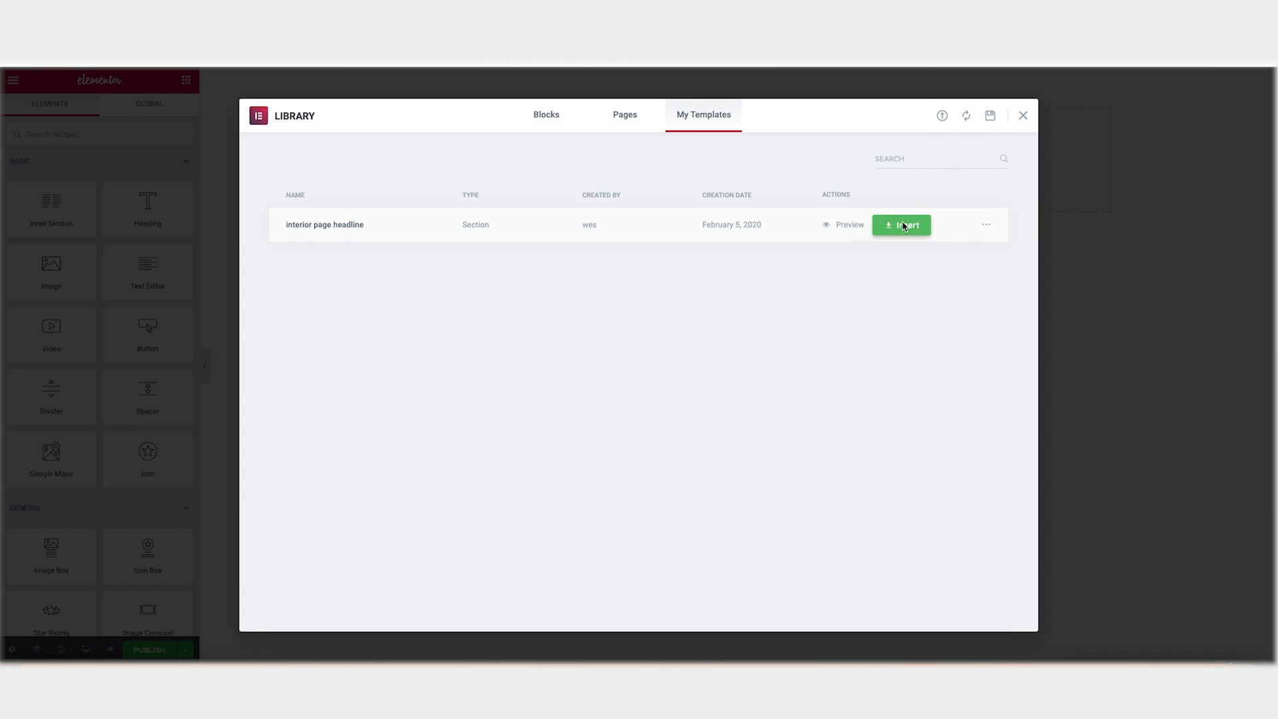
click(703, 408)
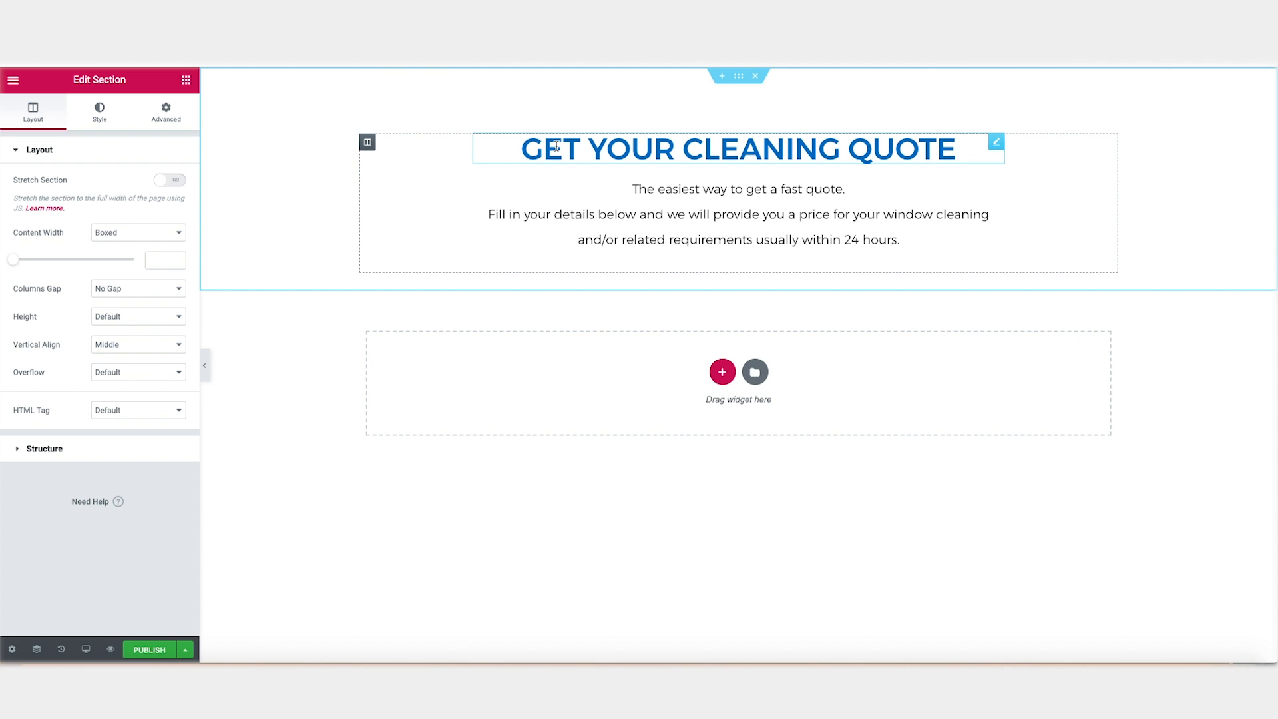
- Change the heading to "The Premier Window Cleaner Service" and the paragraph to copy about regular window cleaning covering Wiltshire, Hampshire & Somerset
click(850, 151)
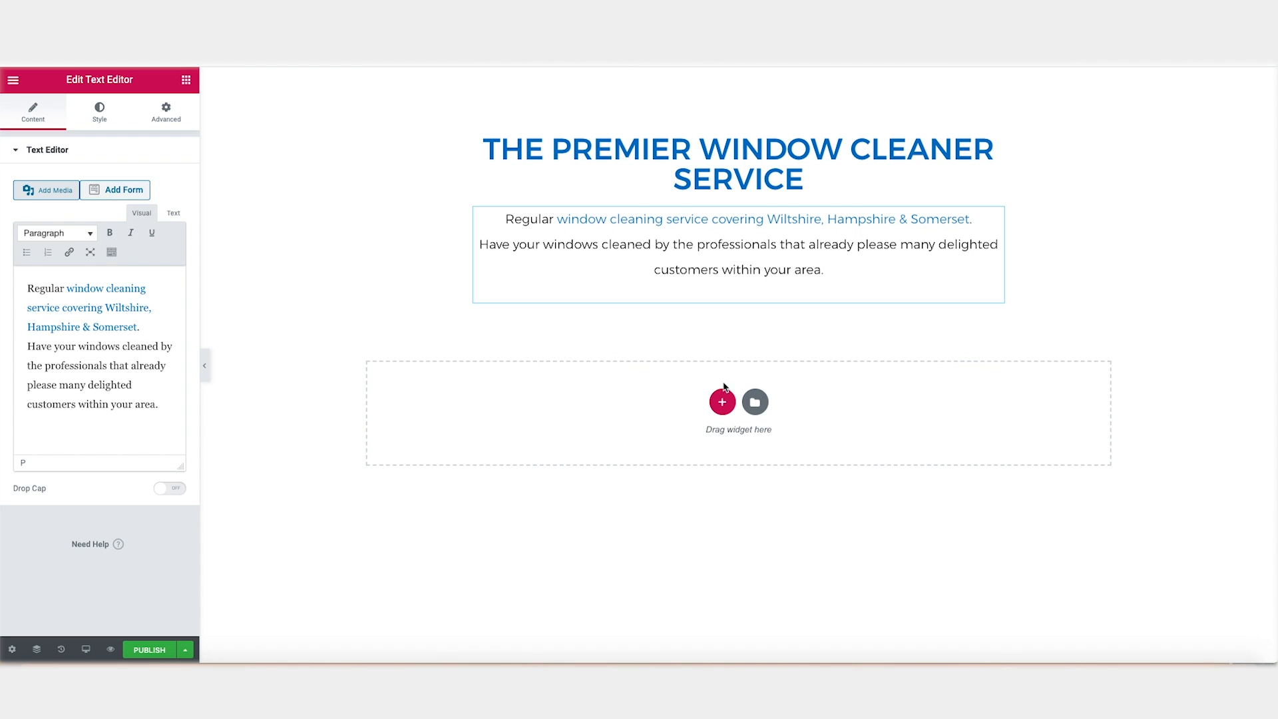
- Add a two-column section below the intro, with a heading and text editor in the first column and an image in the second
click(723, 403)
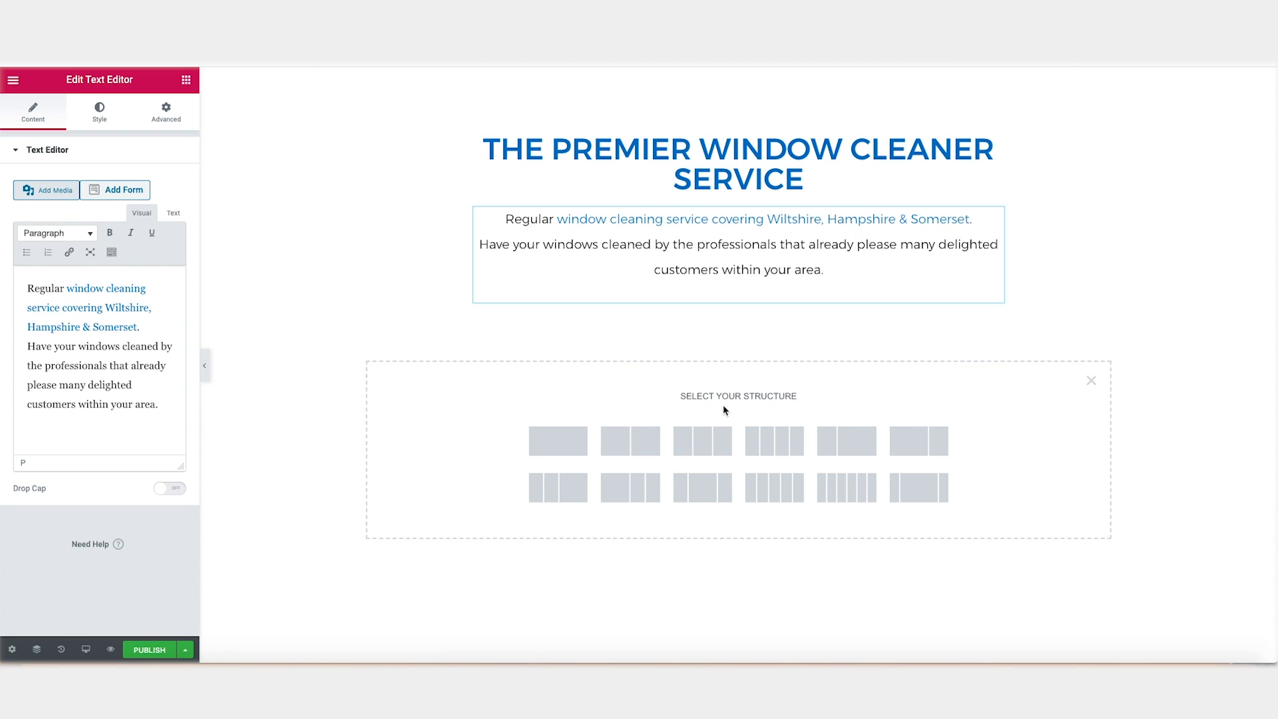
click(636, 440)
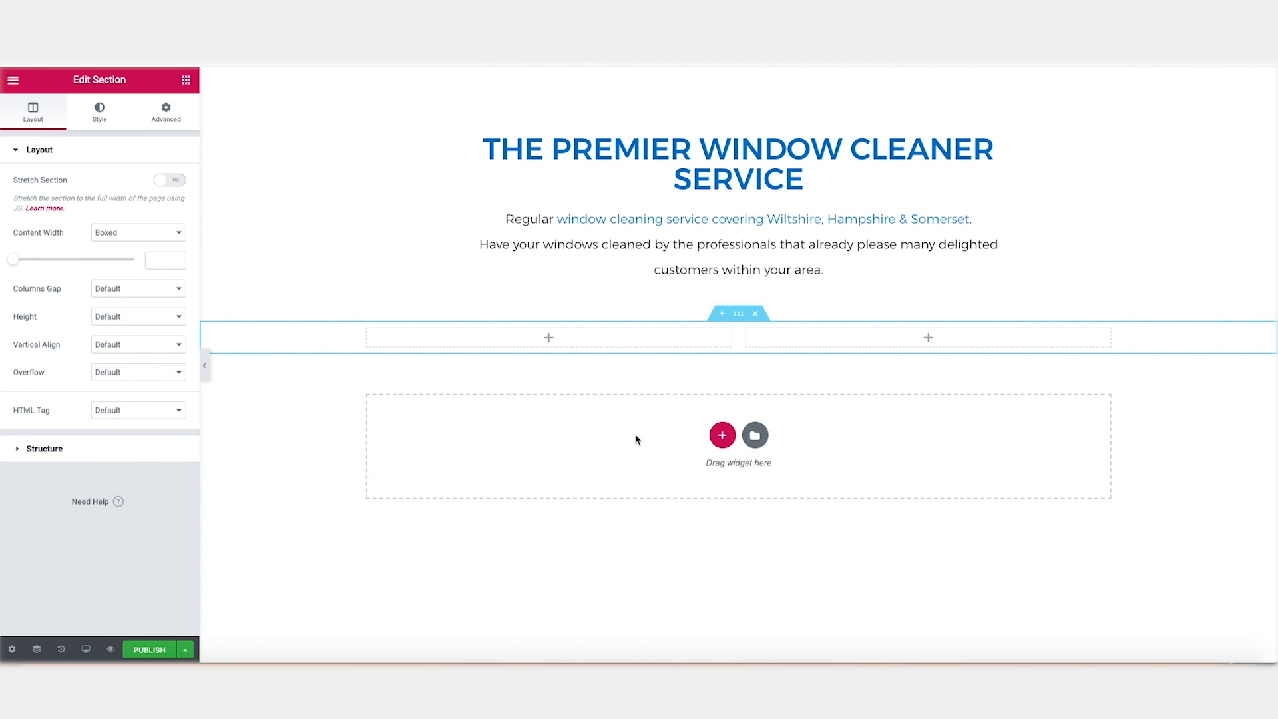
click(187, 83)
drag(146, 203, 552, 340)
click(187, 80)
drag(147, 270, 528, 348)
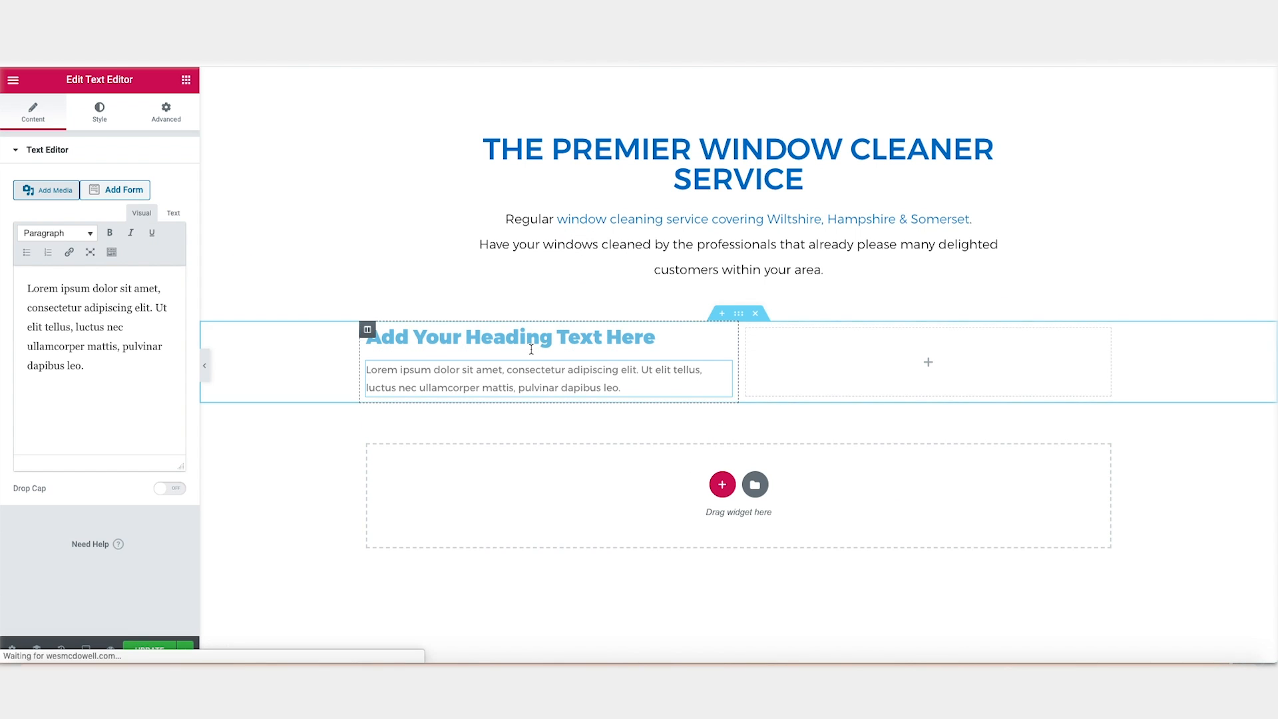
click(187, 80)
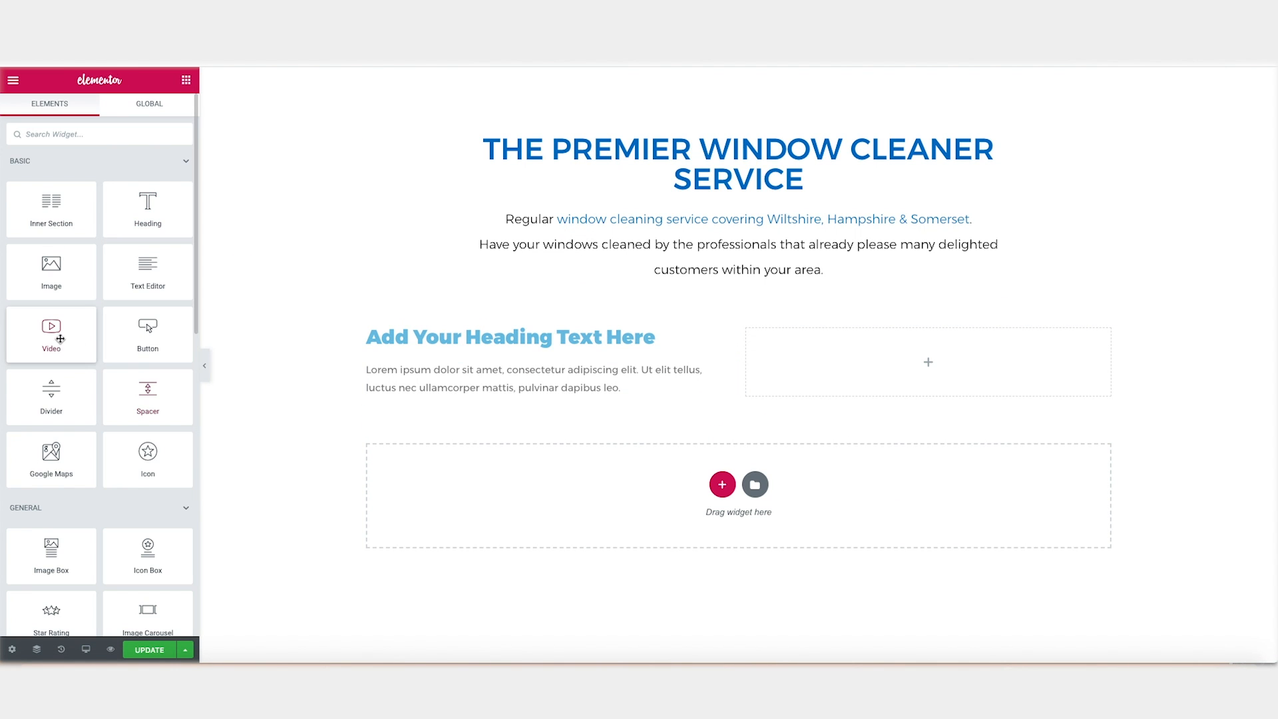
drag(88, 284, 953, 377)
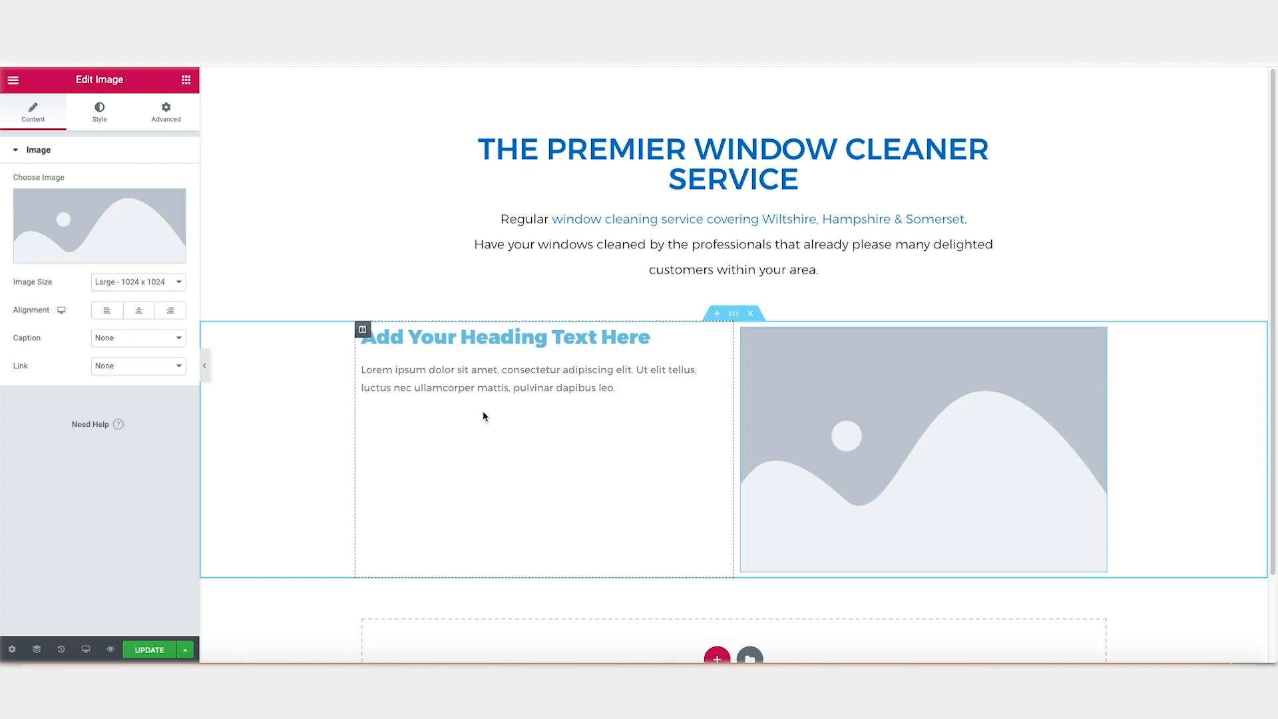
- Enter the heading "Window Cleaning Prices" and the house-size pricing copy beneath it, and restyle the heading in blue with a lighter weight
click(602, 339)
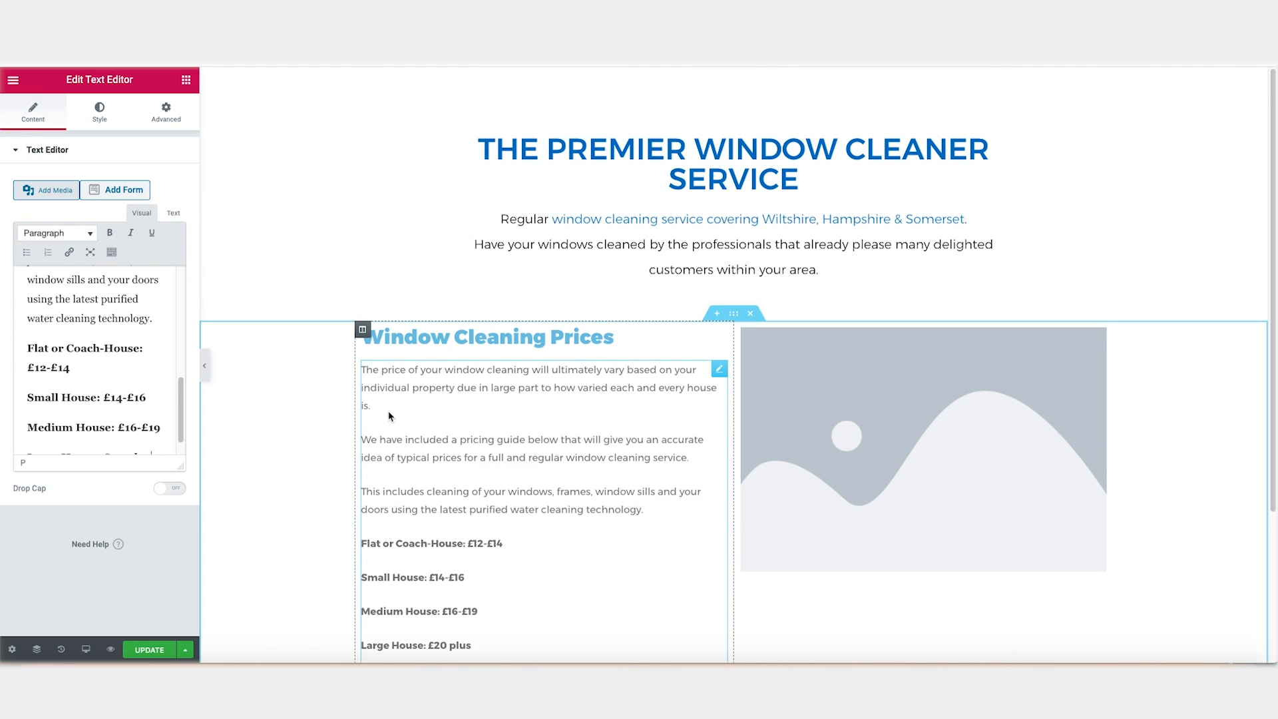
click(99, 112)
click(488, 336)
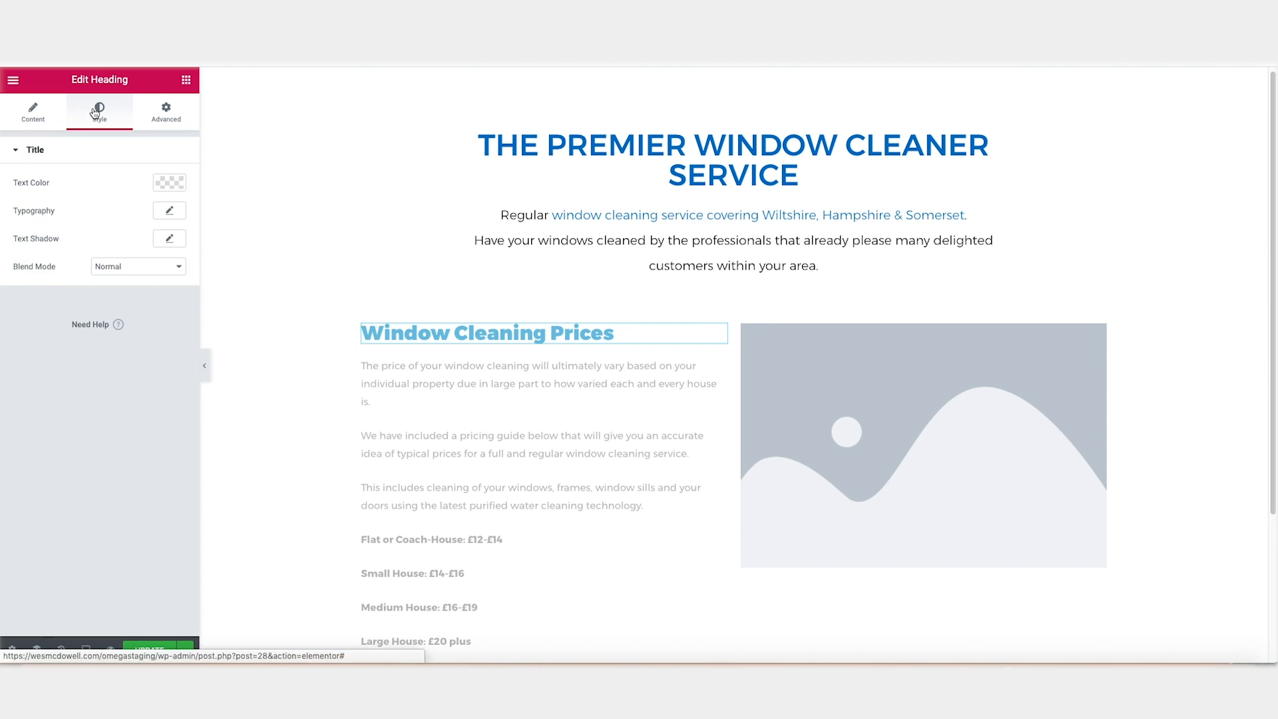
click(169, 211)
click(134, 326)
click(141, 259)
- Style the pricing copy with black text, size 17 px and weight 300
click(448, 426)
click(169, 238)
drag(24, 325, 33, 326)
click(133, 354)
click(116, 290)
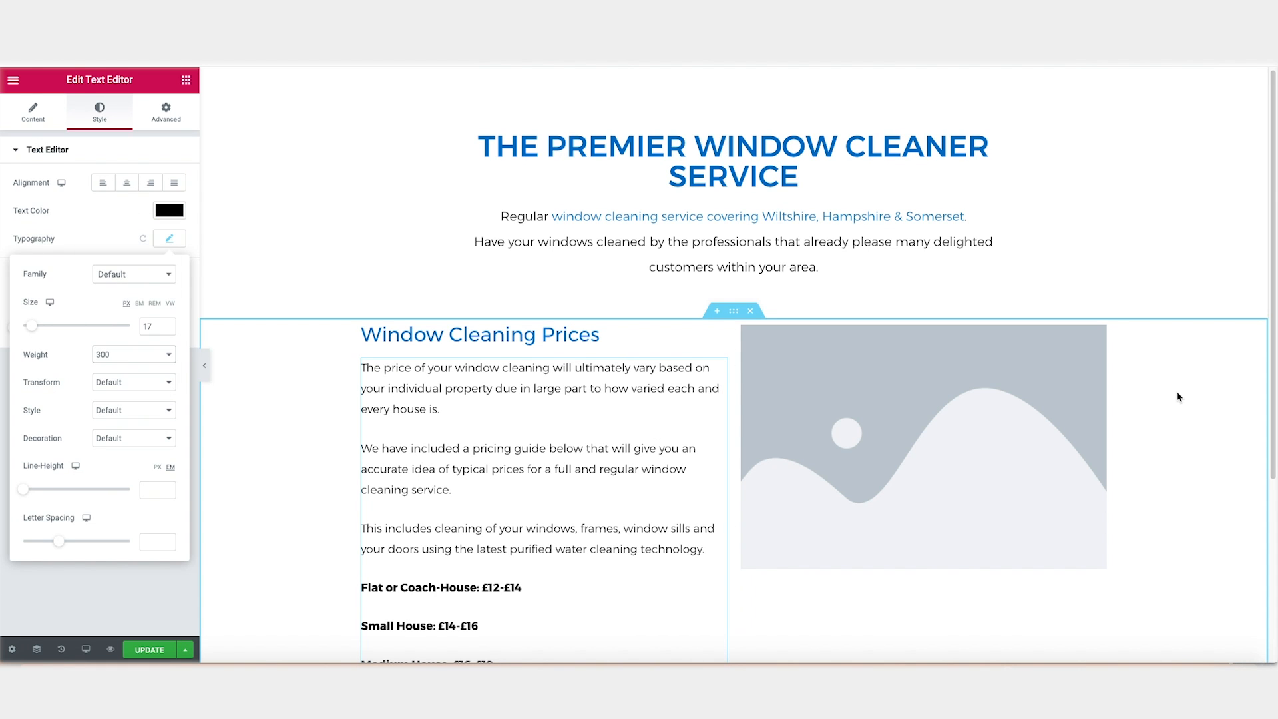
- Upload shutterstock_610144991.jpg to the media library and insert it in the second column's image placeholder
click(955, 437)
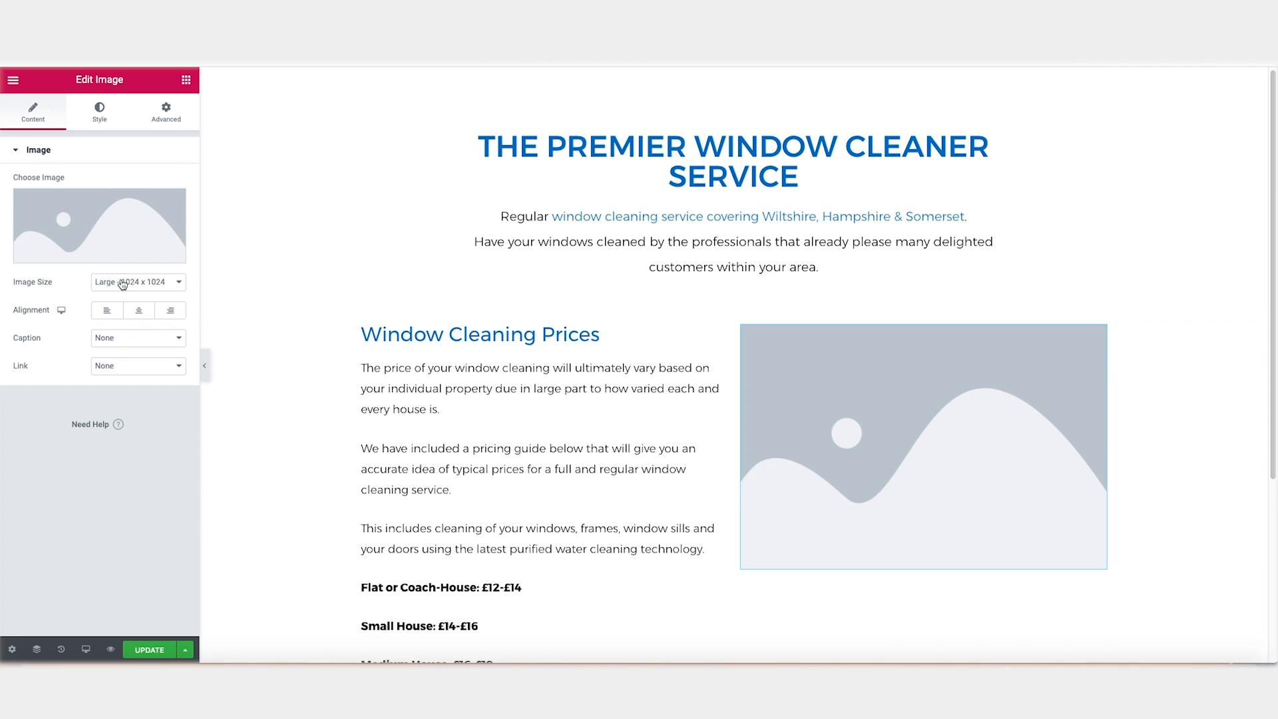
click(96, 257)
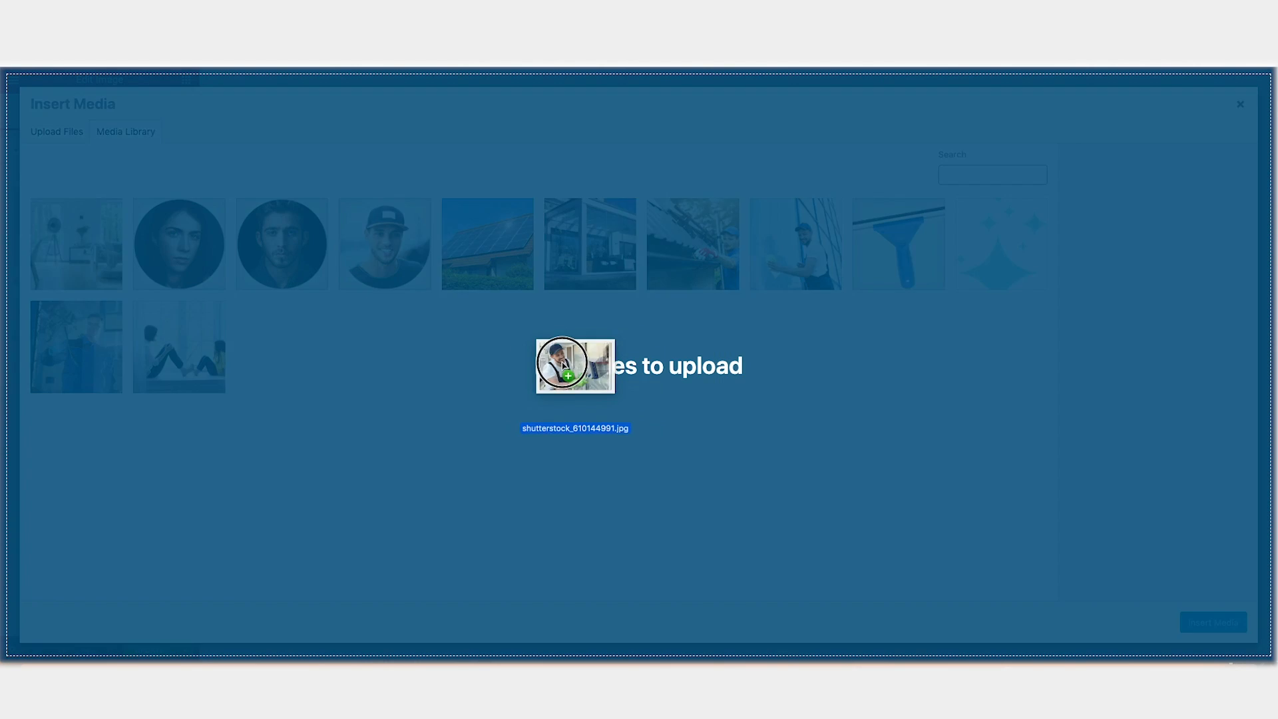
drag(570, 365, 490, 362)
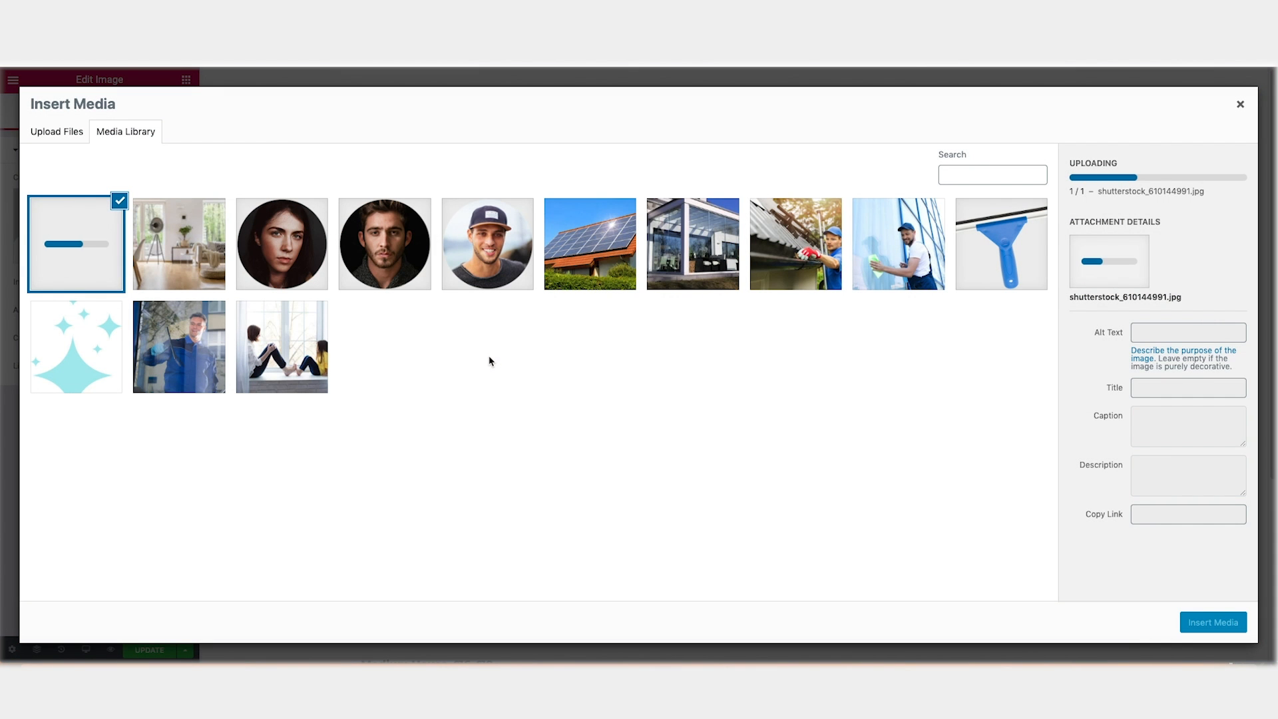
click(1212, 622)
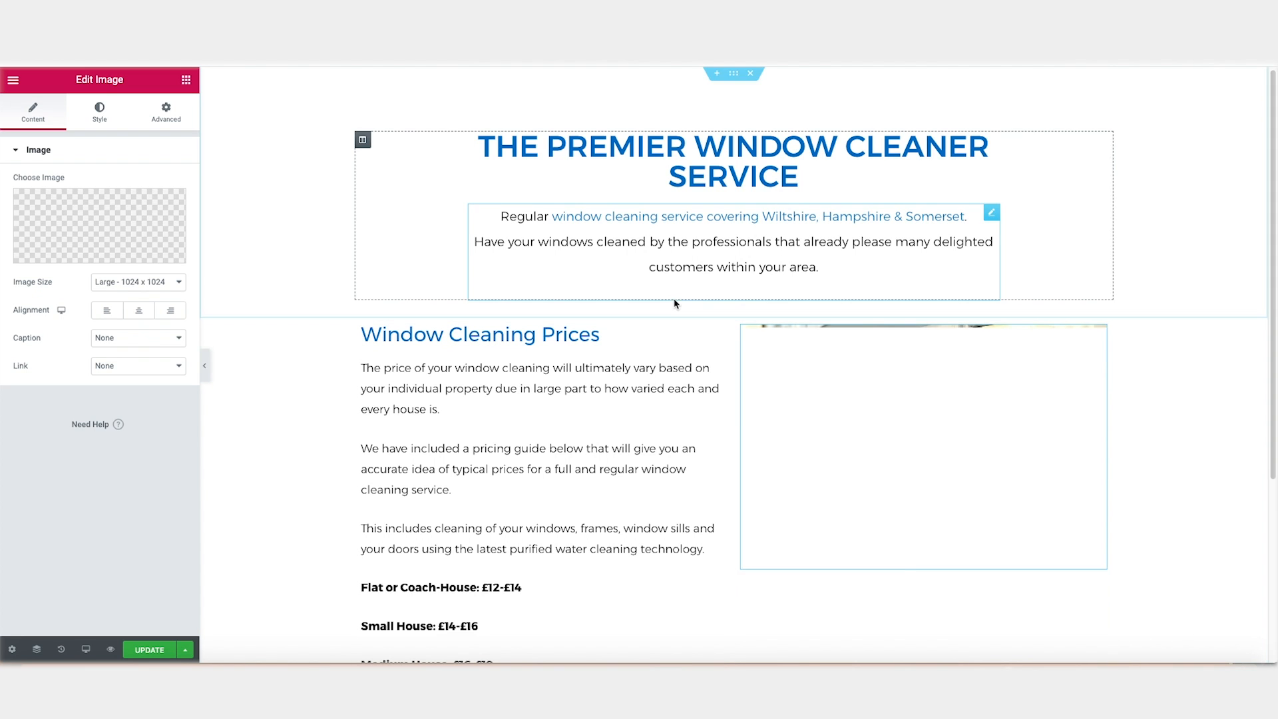
- Add a centred button below the window cleaner photo with the text "Get a Free Quote"
scroll(1207, 364, down, 2)
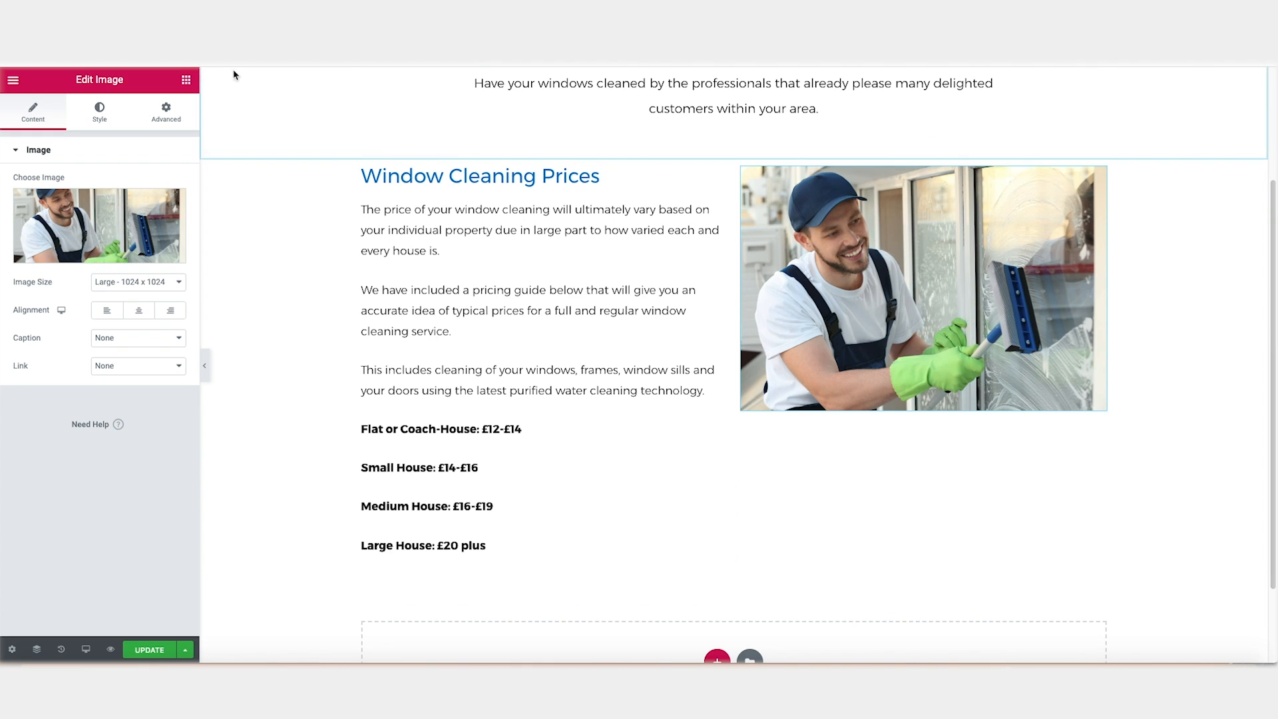
click(186, 81)
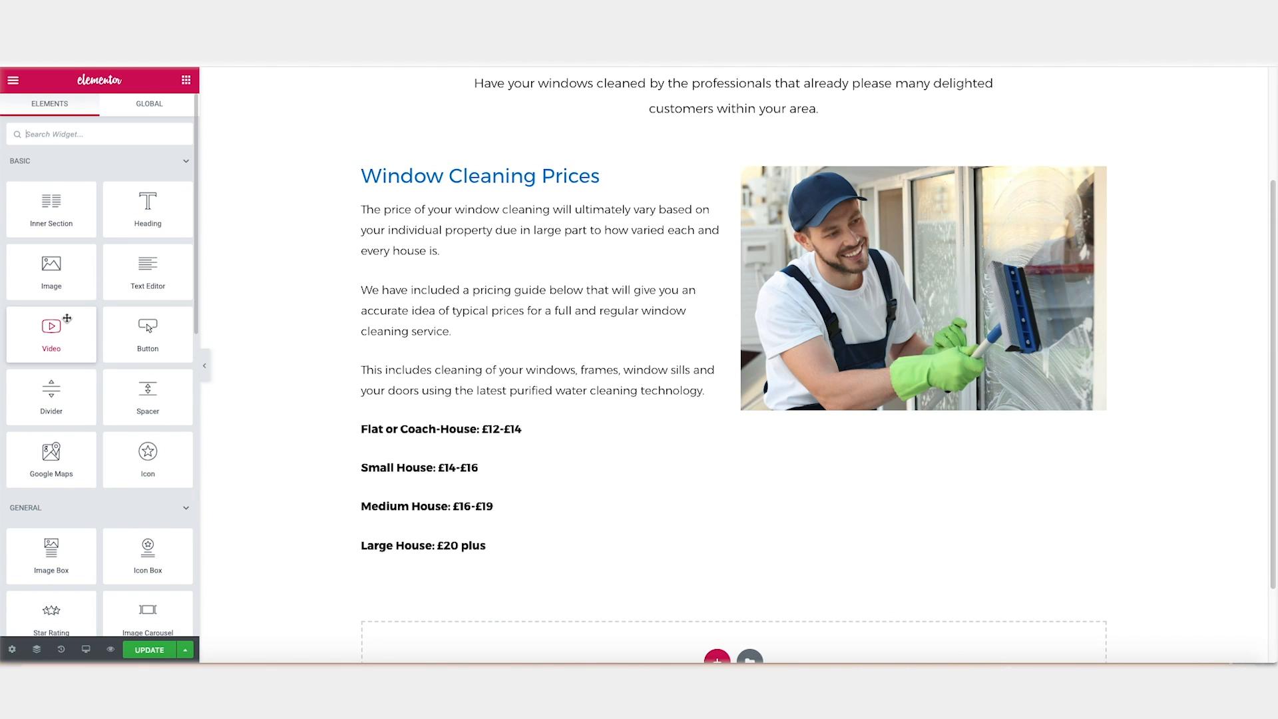
drag(148, 327, 955, 471)
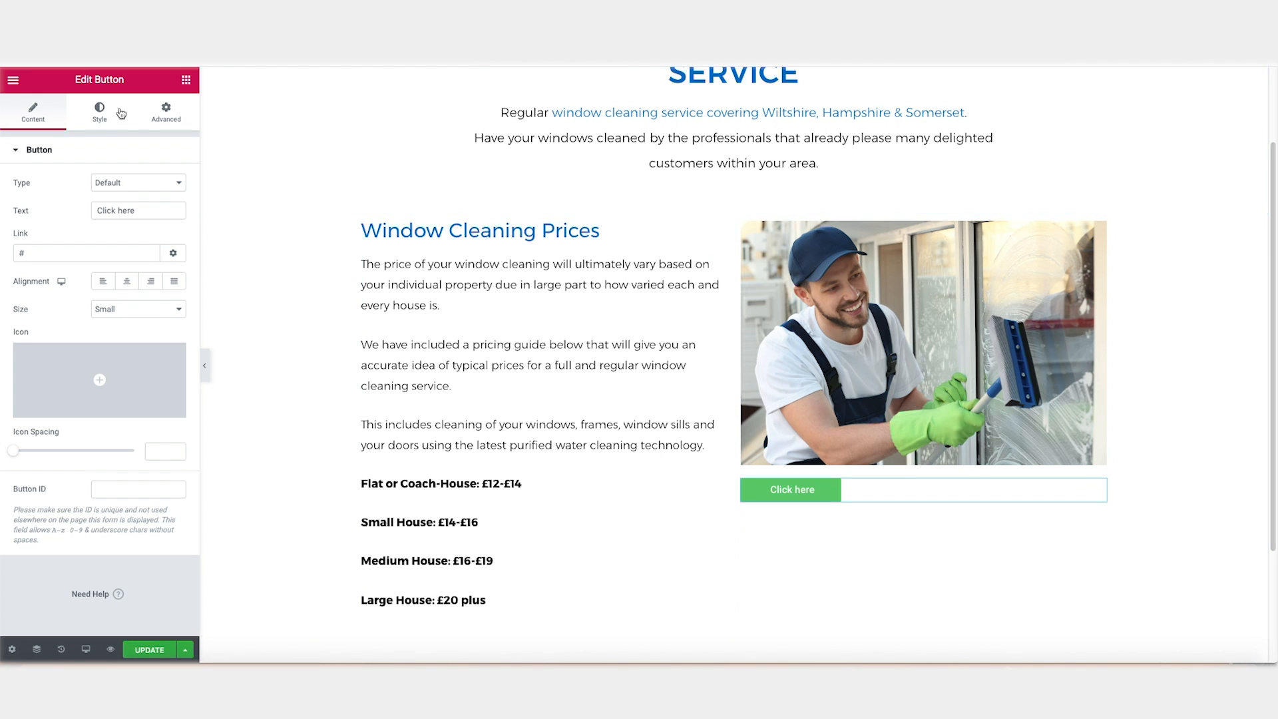
click(126, 281)
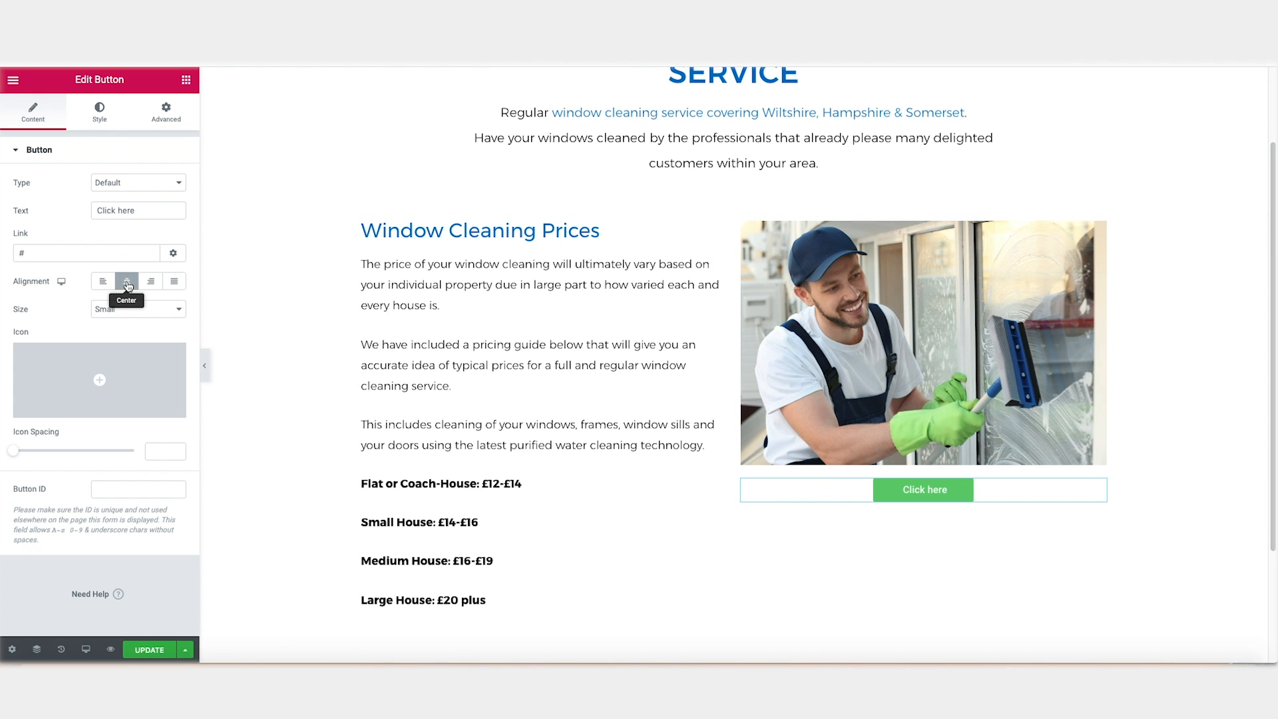
triple_click(126, 211)
text(Get a Free Quote)
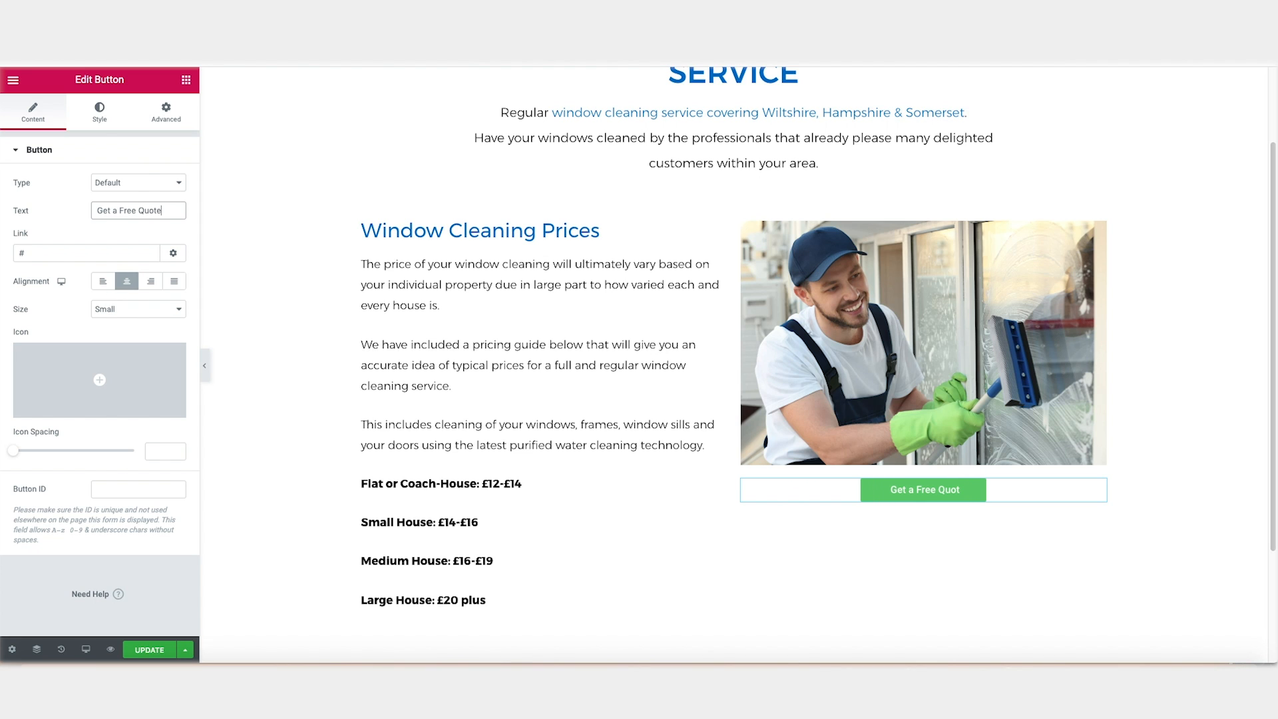
- Set the quote button's background to the copied teal colour and add that colour to the saved swatches
click(99, 112)
click(169, 295)
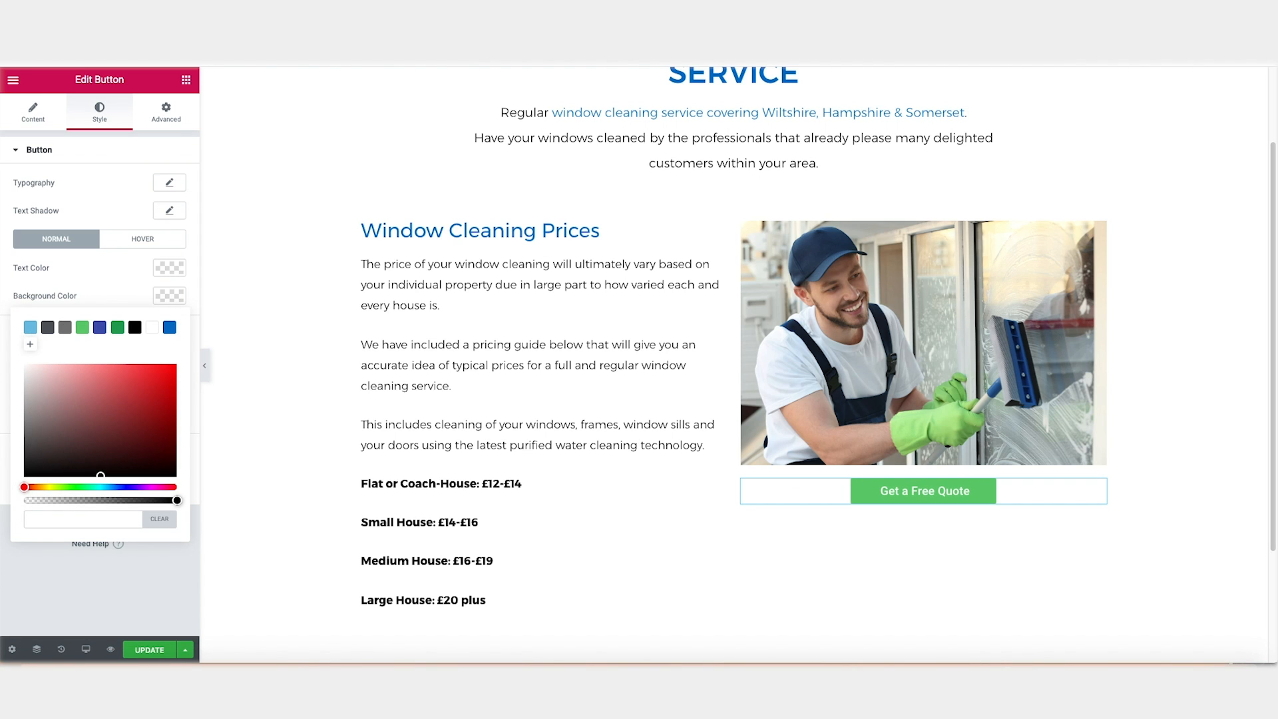
click(84, 522)
key(ctrl+v)
click(30, 344)
- Set the quote button's typography to the Montserrat family with uppercase text
click(169, 183)
click(139, 221)
text(mont)
key(Return)
click(133, 326)
click(123, 340)
click(1163, 382)
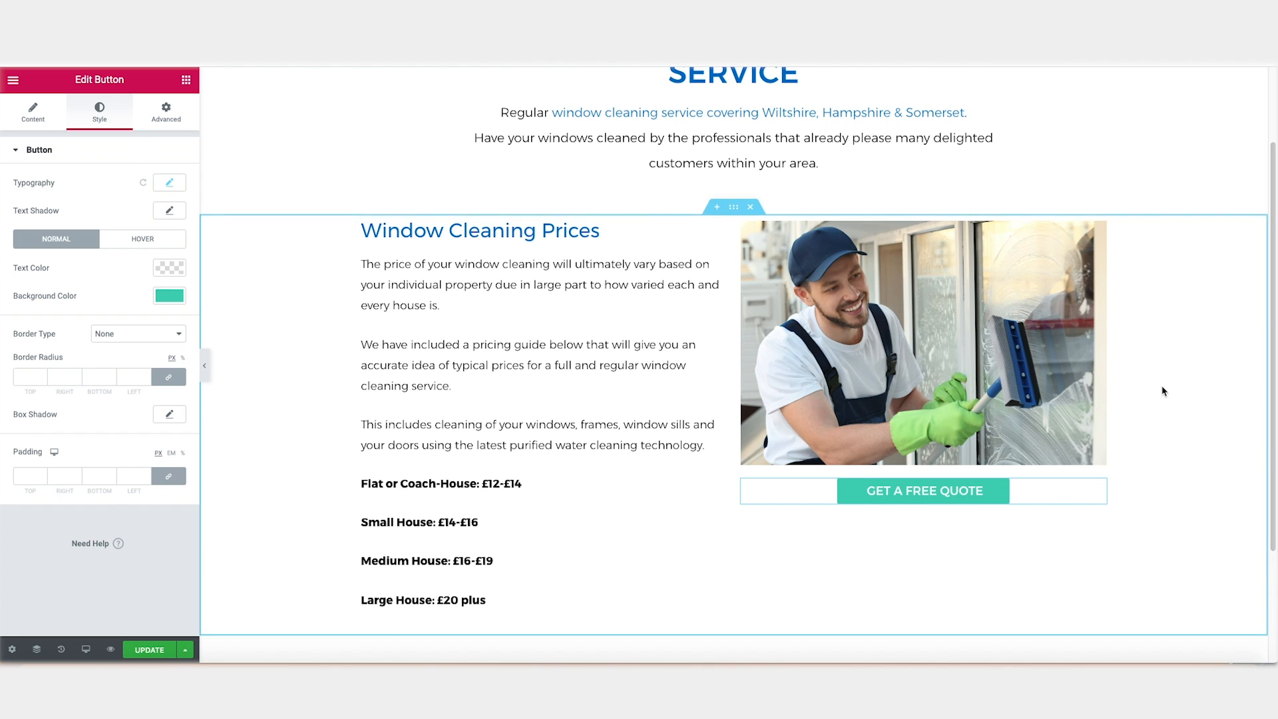
- Review the Window Cleaning page, save the update and exit to the WordPress dashboard
scroll(1163, 391, up, 2)
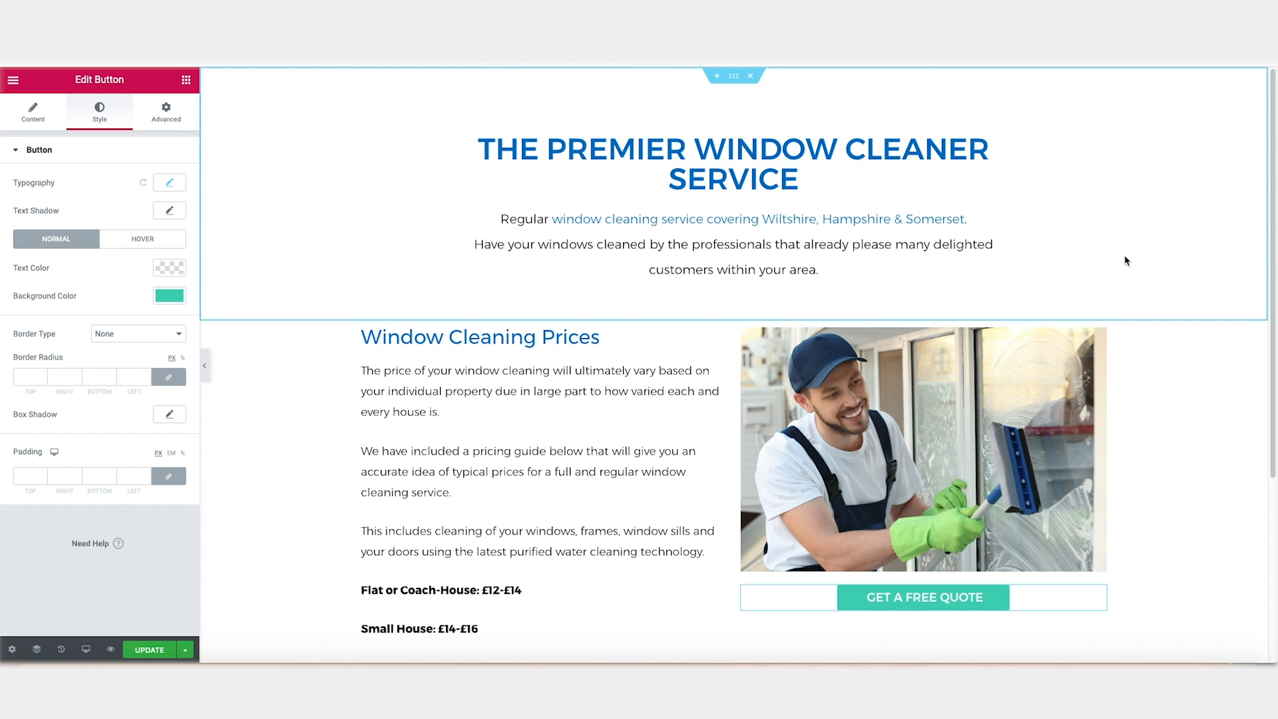
scroll(1125, 259, down, 4)
scroll(1125, 259, up, 1)
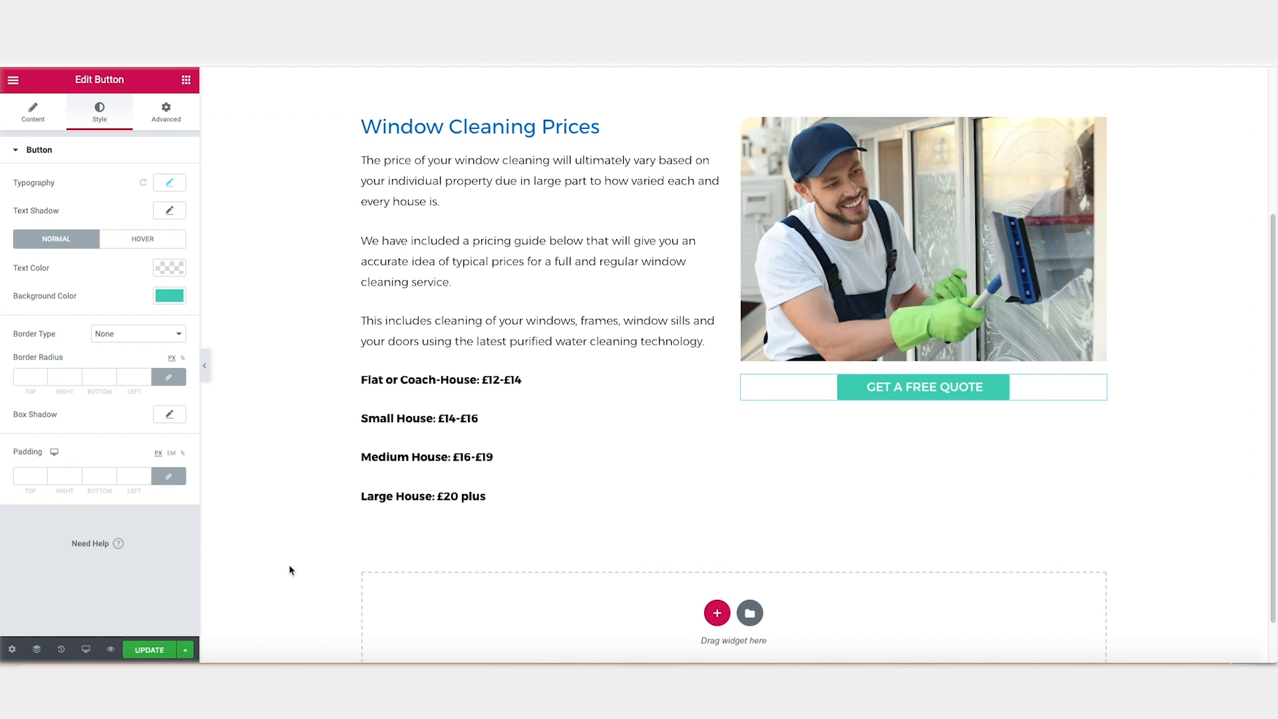
click(149, 650)
scroll(276, 591, up, 3)
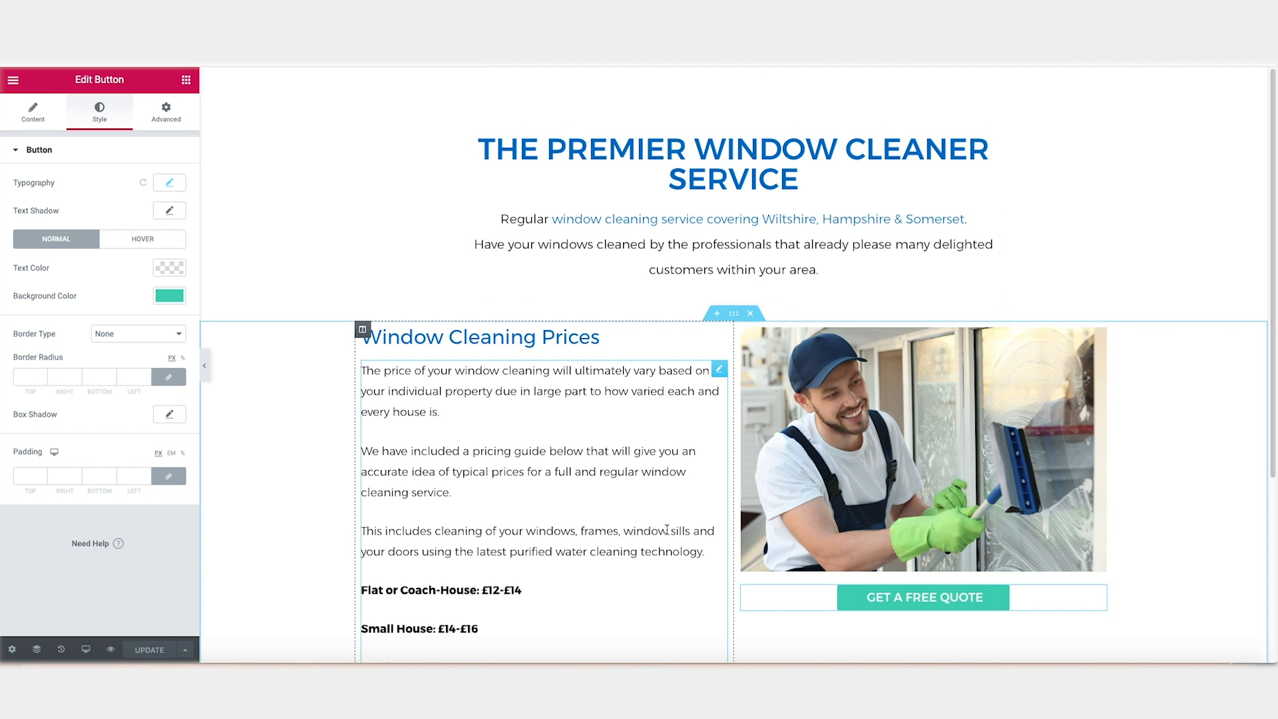
click(13, 81)
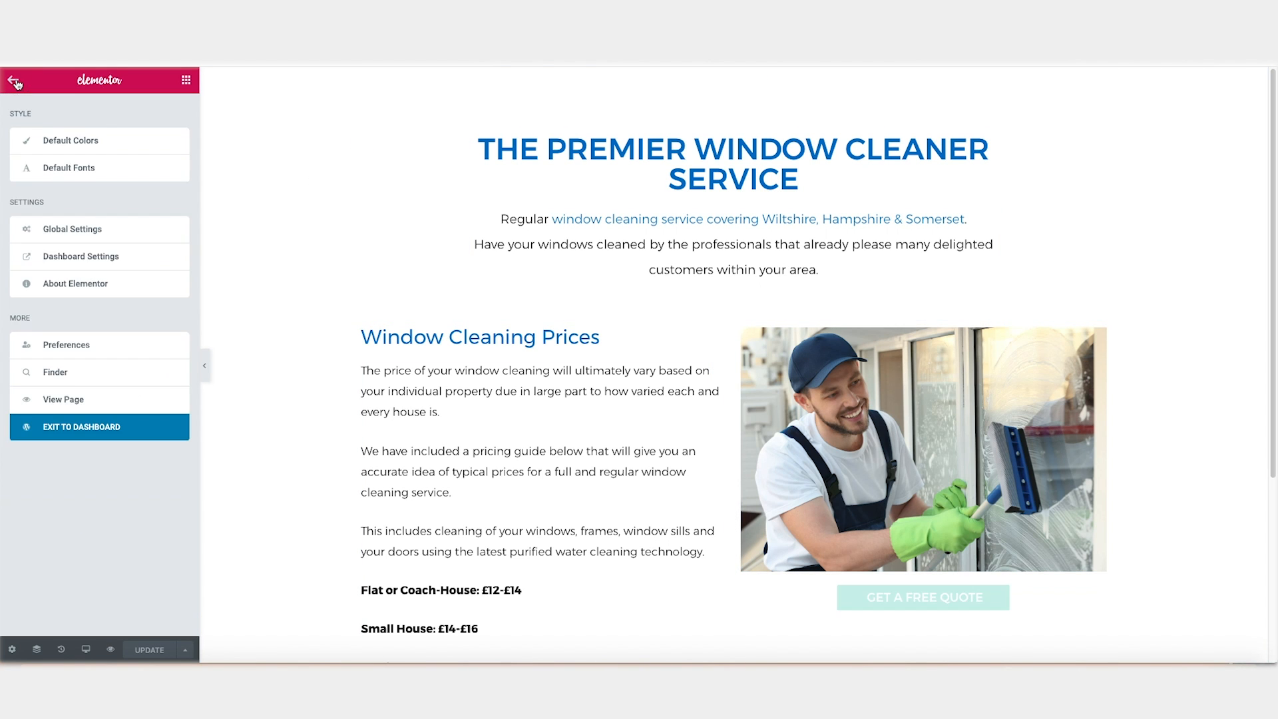
click(84, 429)
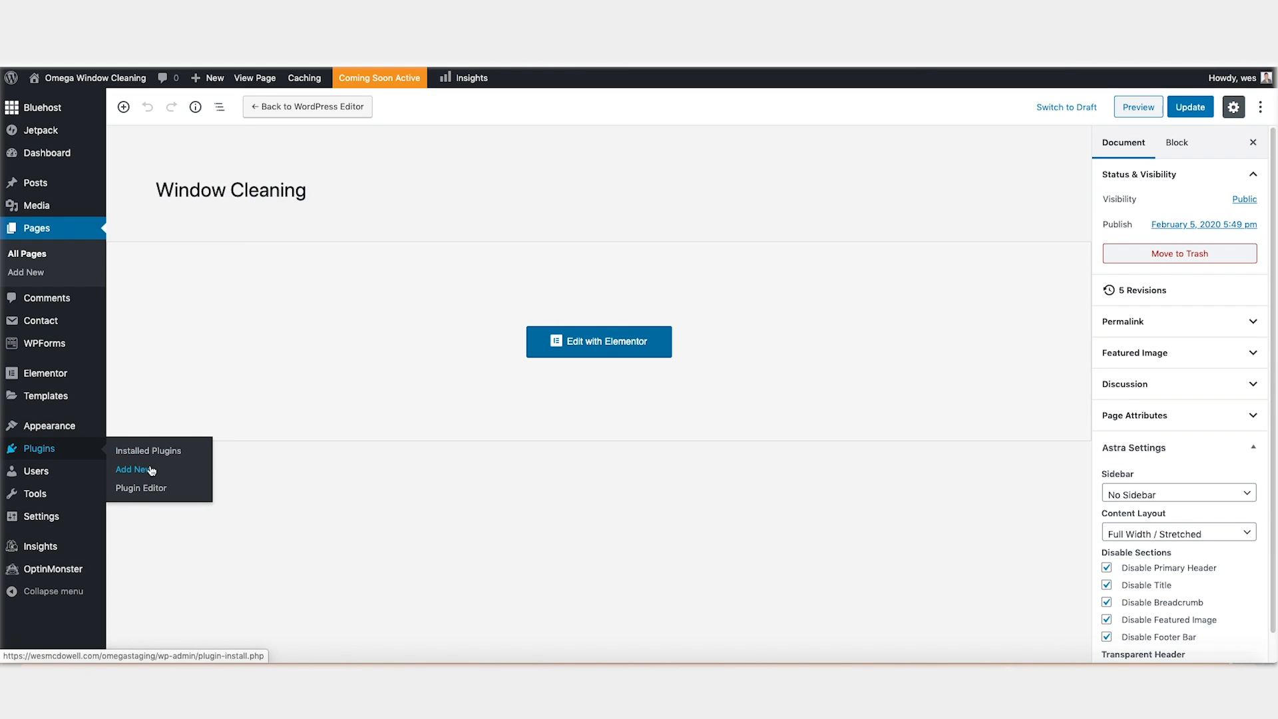
- Search the new plugins for "duplicate", and install and activate the Duplicate Page plugin
click(147, 471)
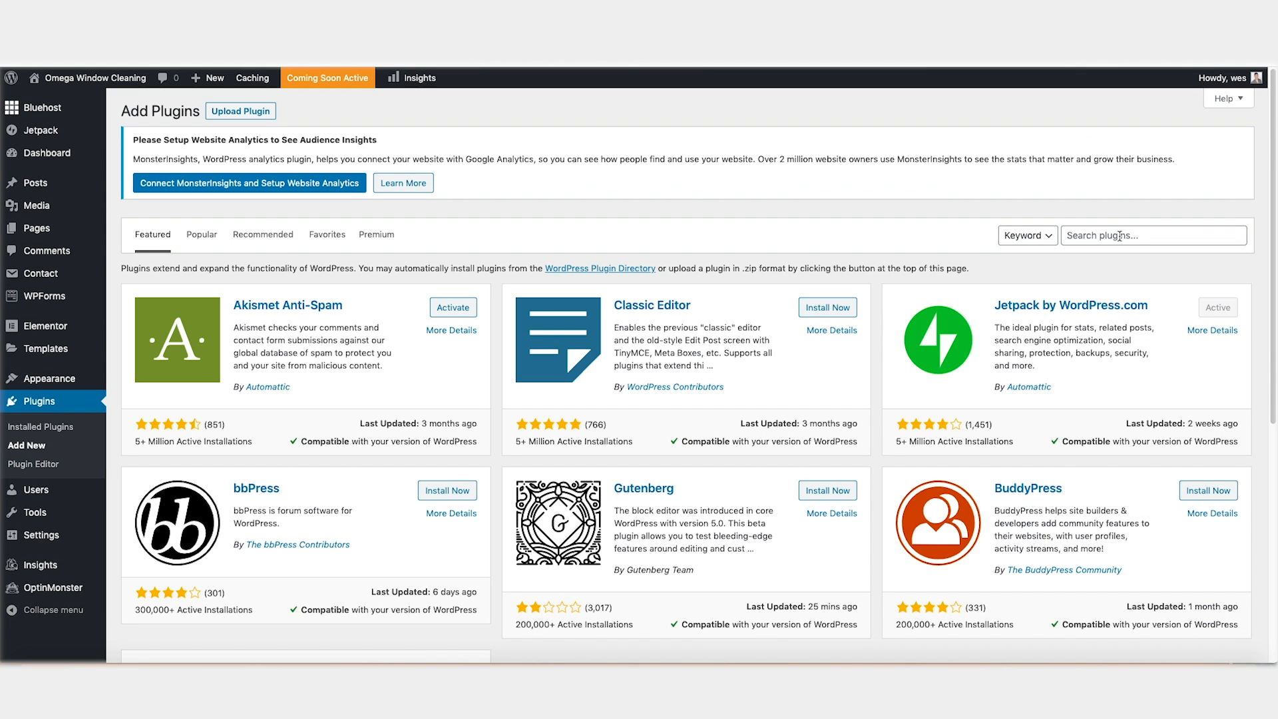
click(1120, 236)
text(duplicate)
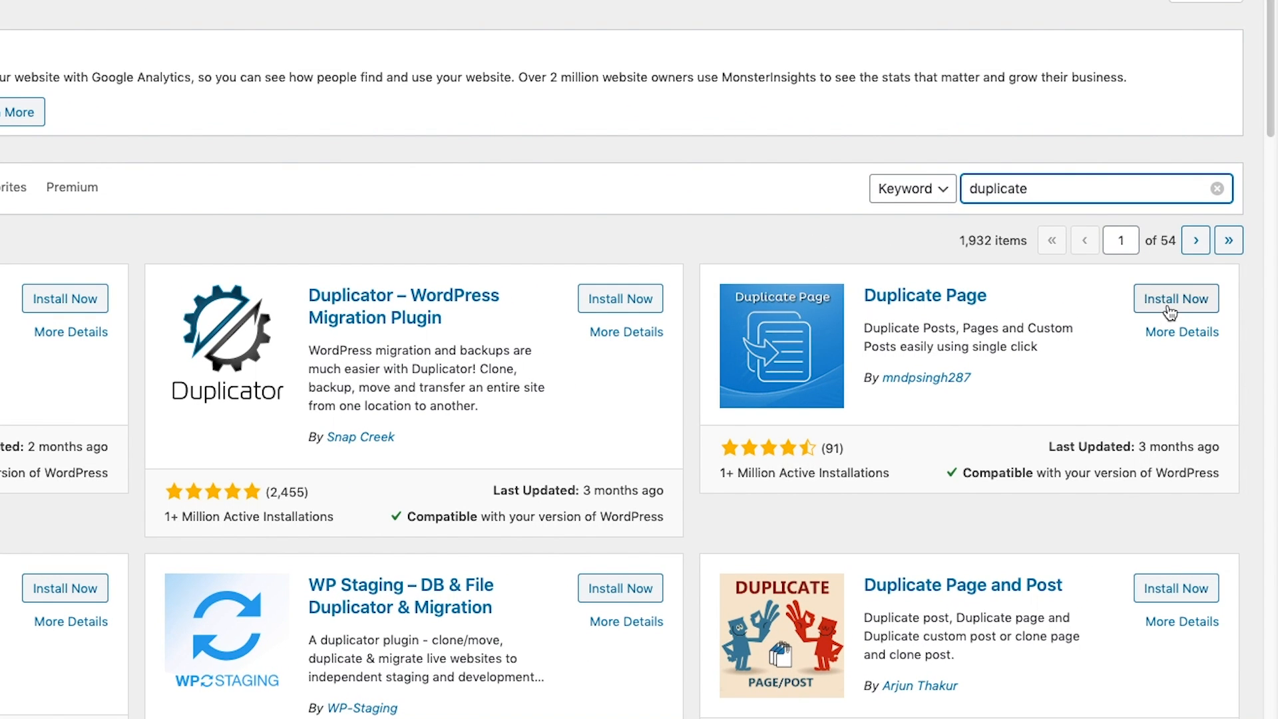
click(1172, 303)
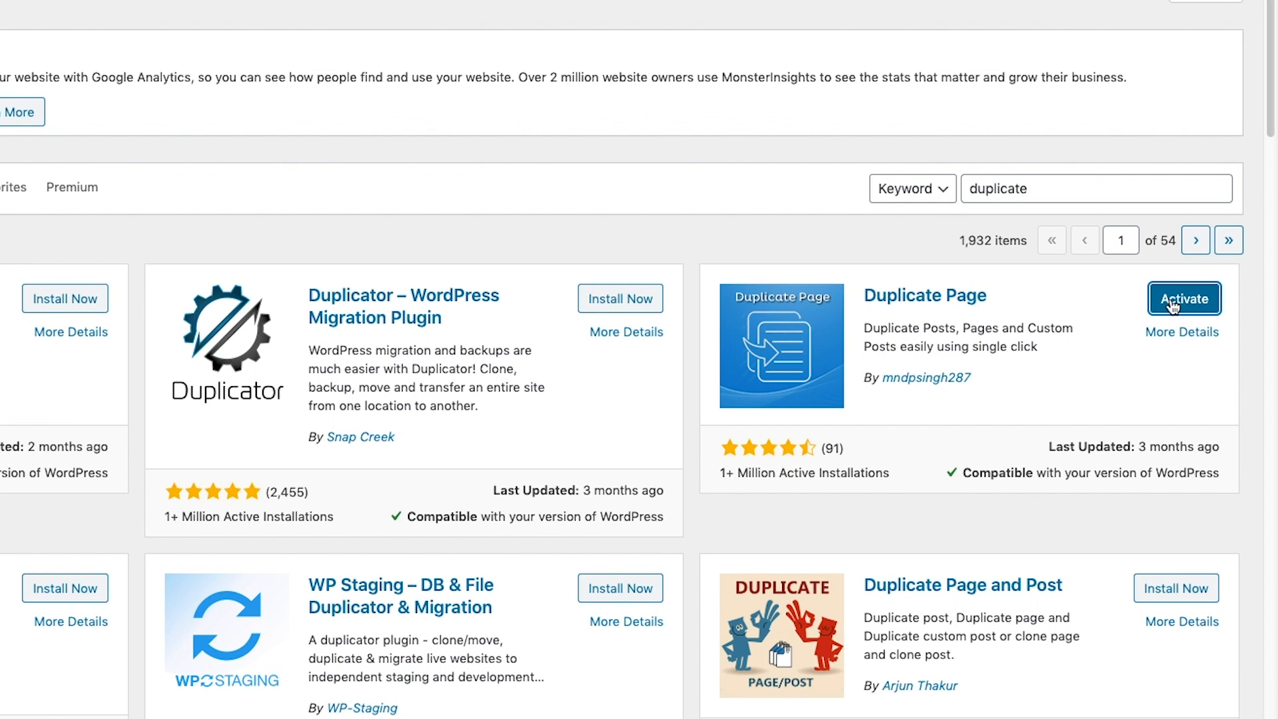
click(1173, 301)
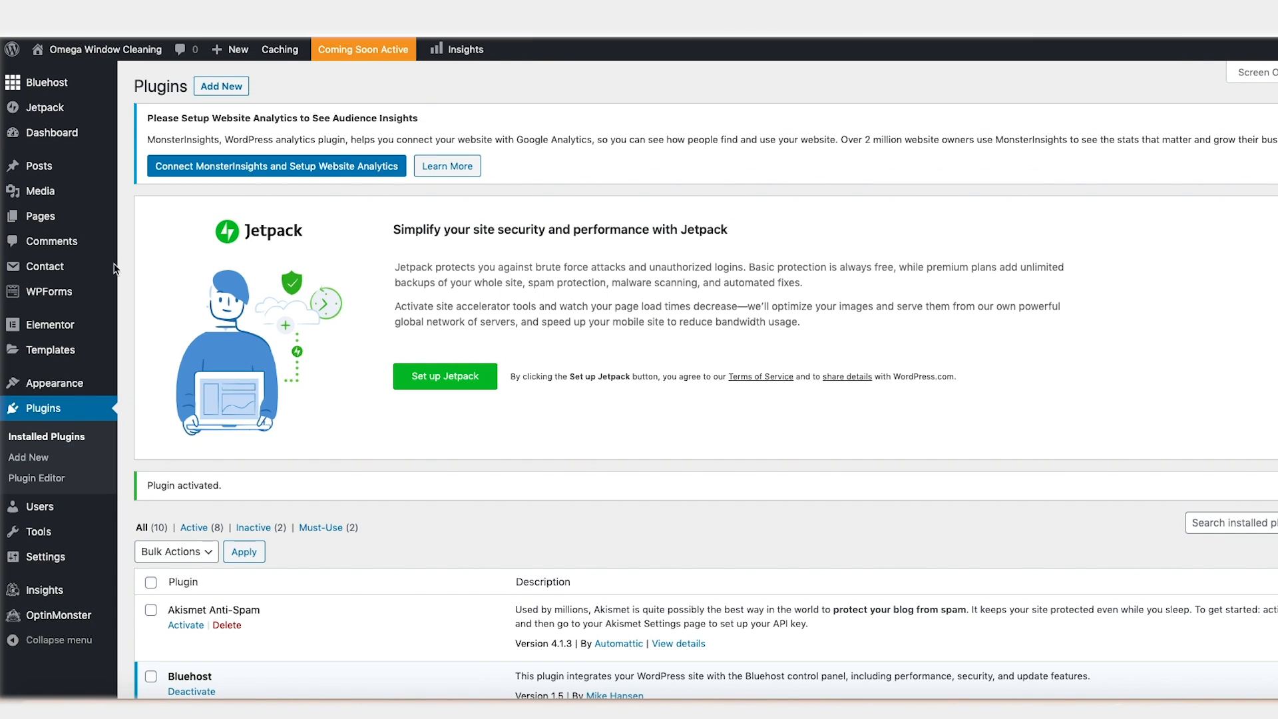
- Duplicate the Window Cleaning page and retitle the copy "Gutter Cleaning"
mouse_move(36, 223)
click(37, 220)
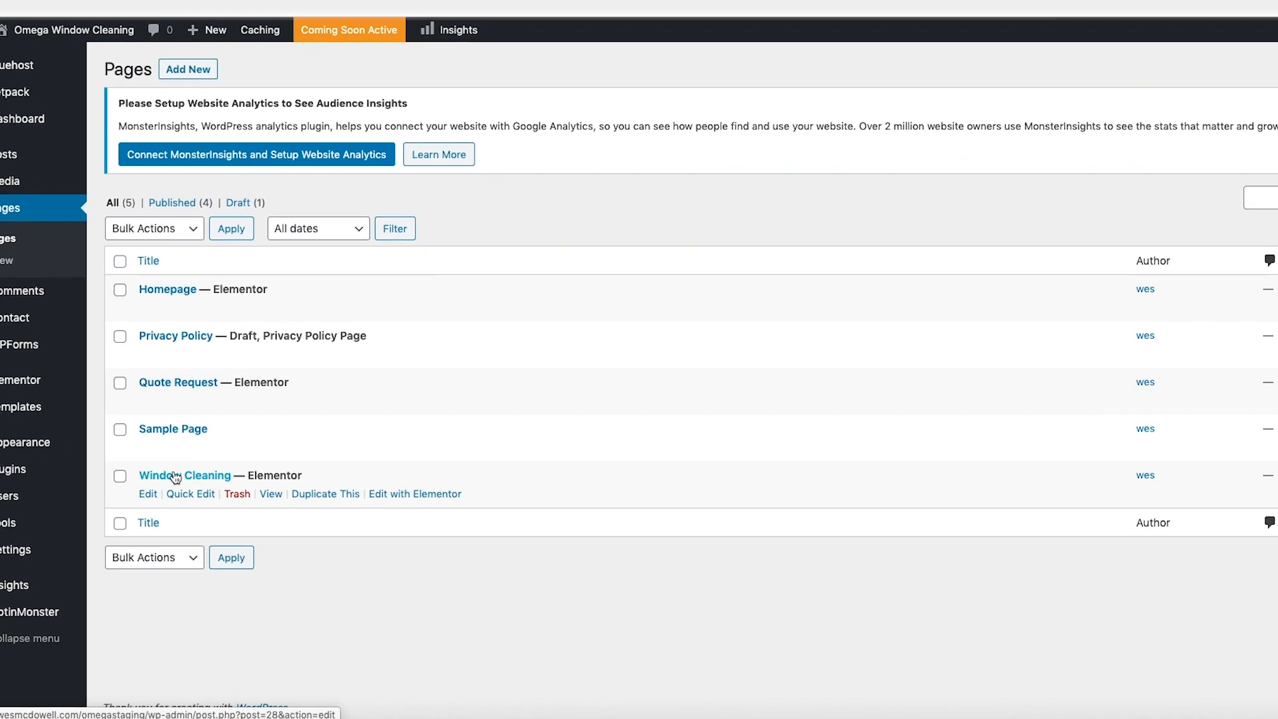
click(313, 495)
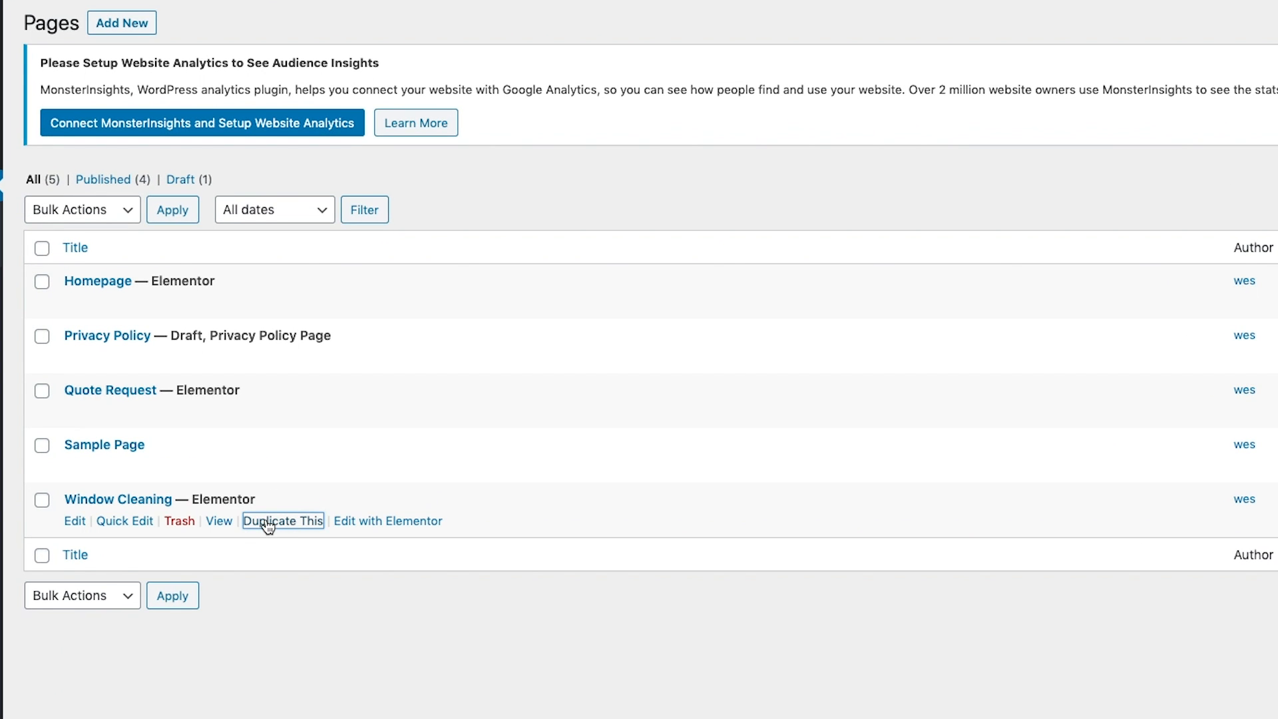
click(121, 576)
double_click(135, 581)
text(Gutter Cleaning)
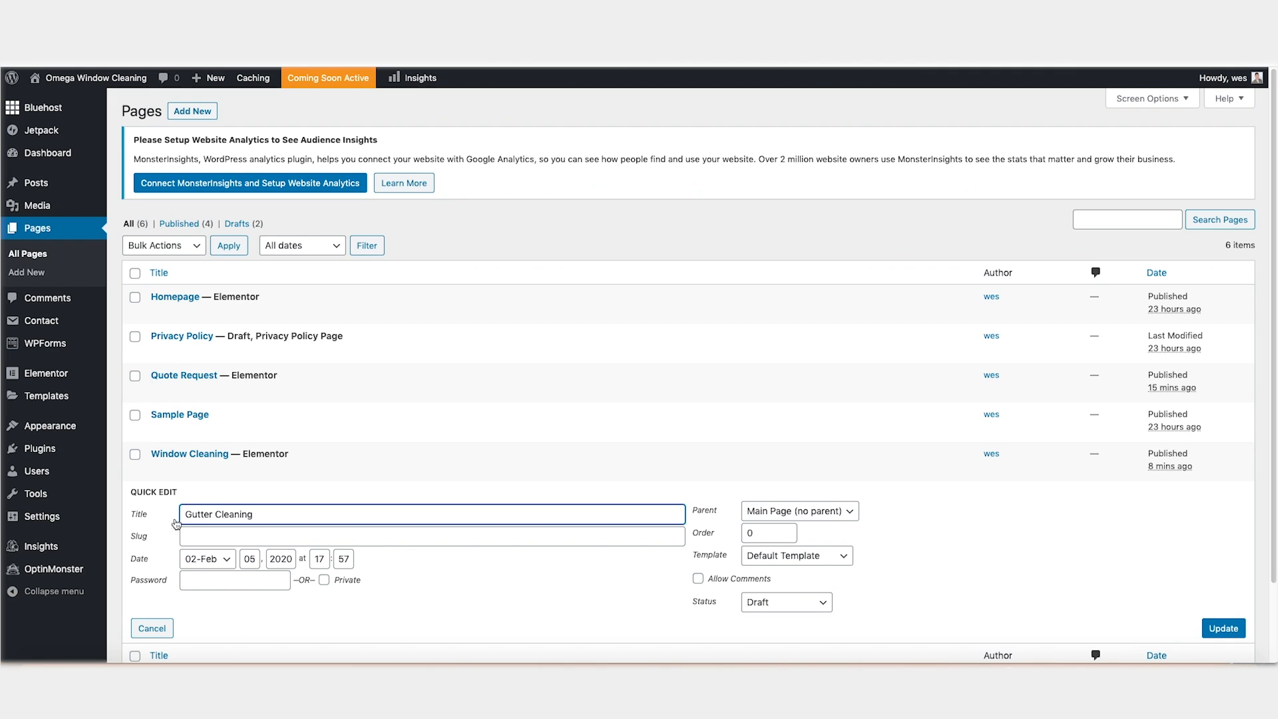
click(1223, 629)
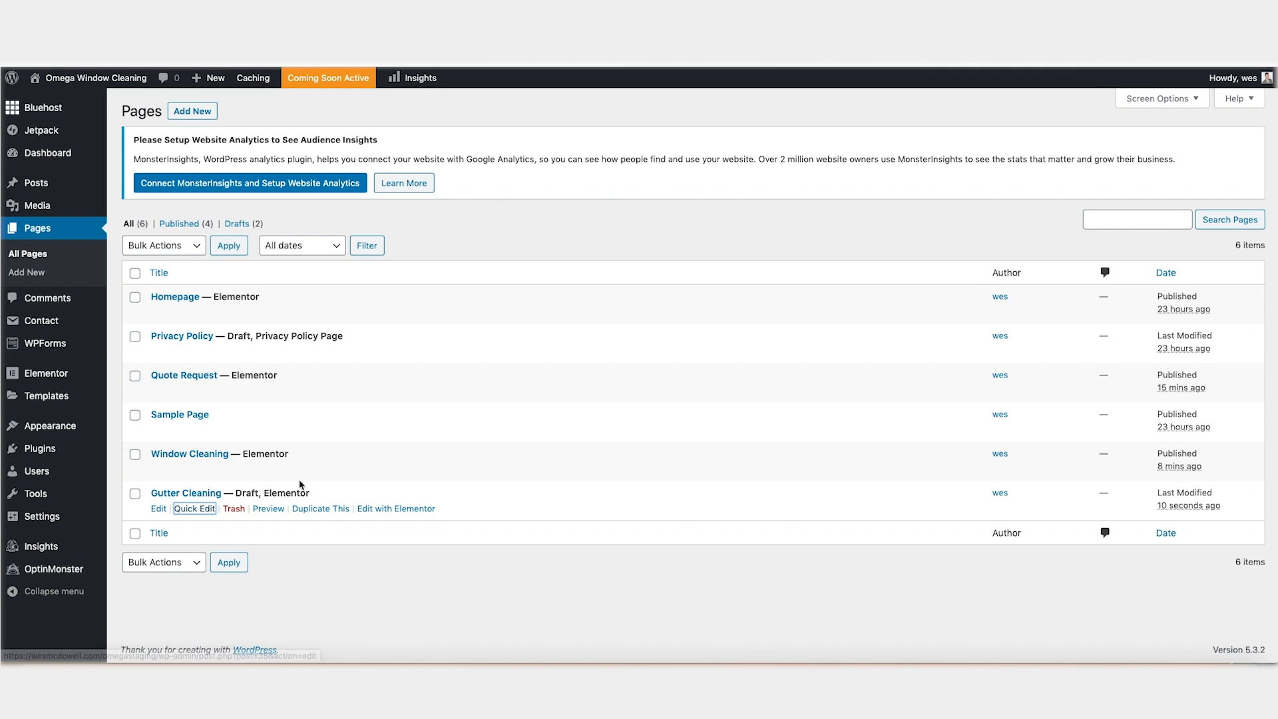
- Open the Gutter Cleaning page in Elementor, publish it and exit to the WordPress dashboard
click(388, 510)
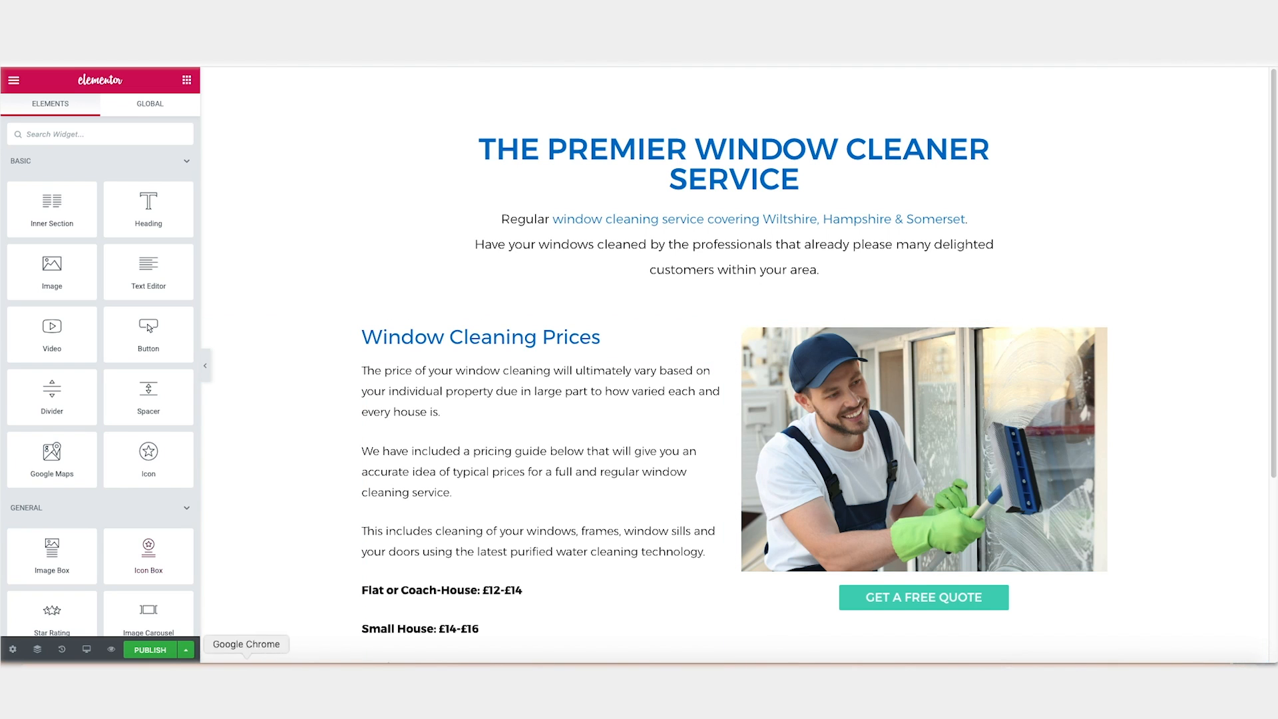
click(152, 650)
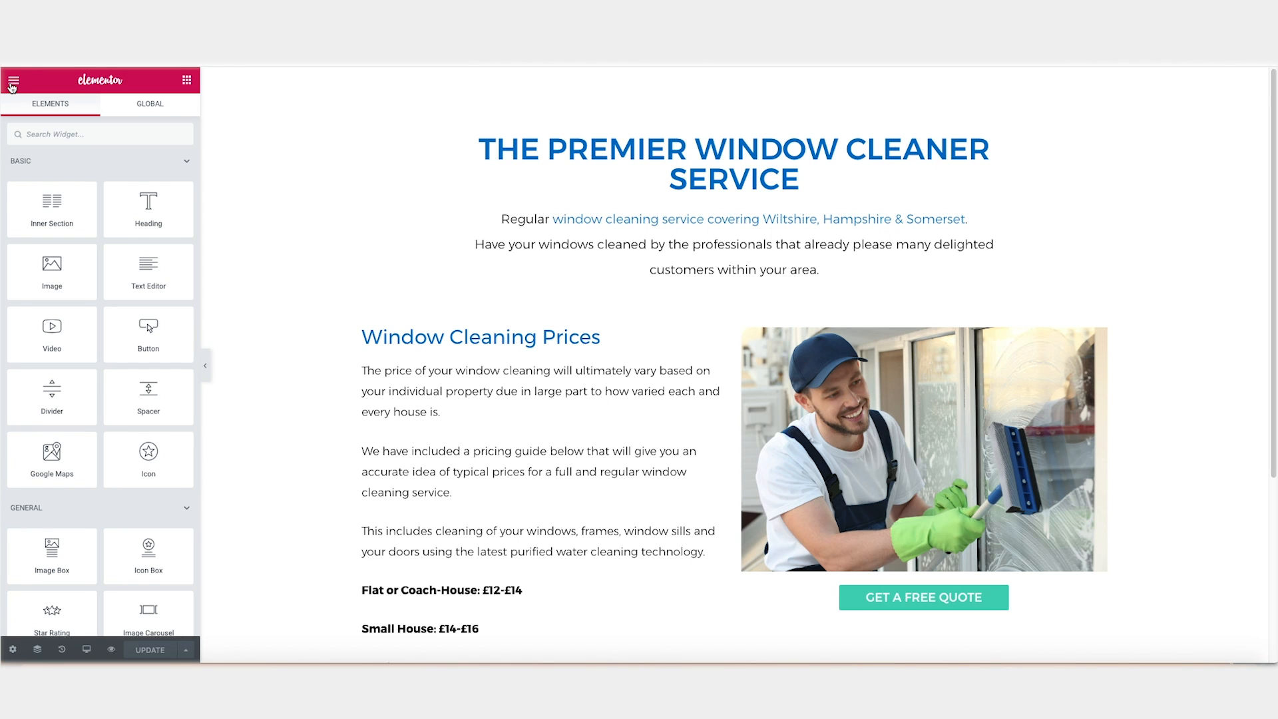
click(12, 84)
click(94, 431)
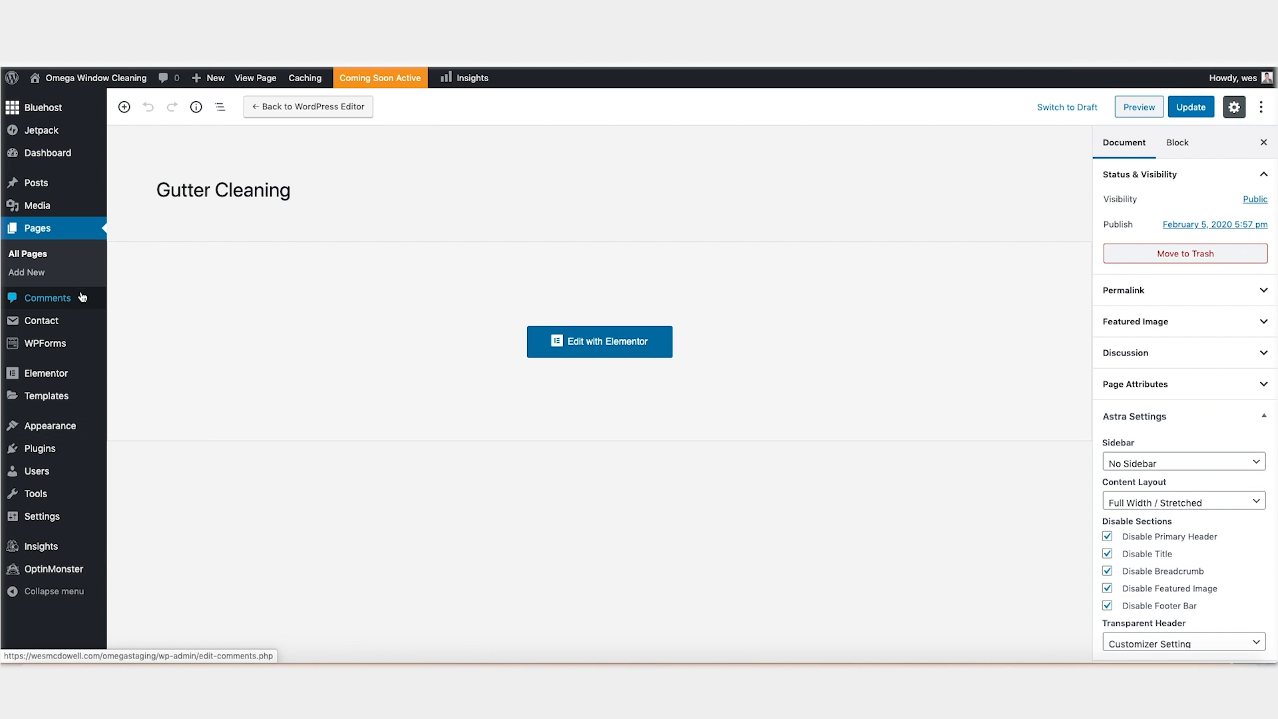
- Add a page titled "FAQs" and disable its primary header, title, breadcrumb, featured image and footer bar
click(28, 276)
text(FAQs)
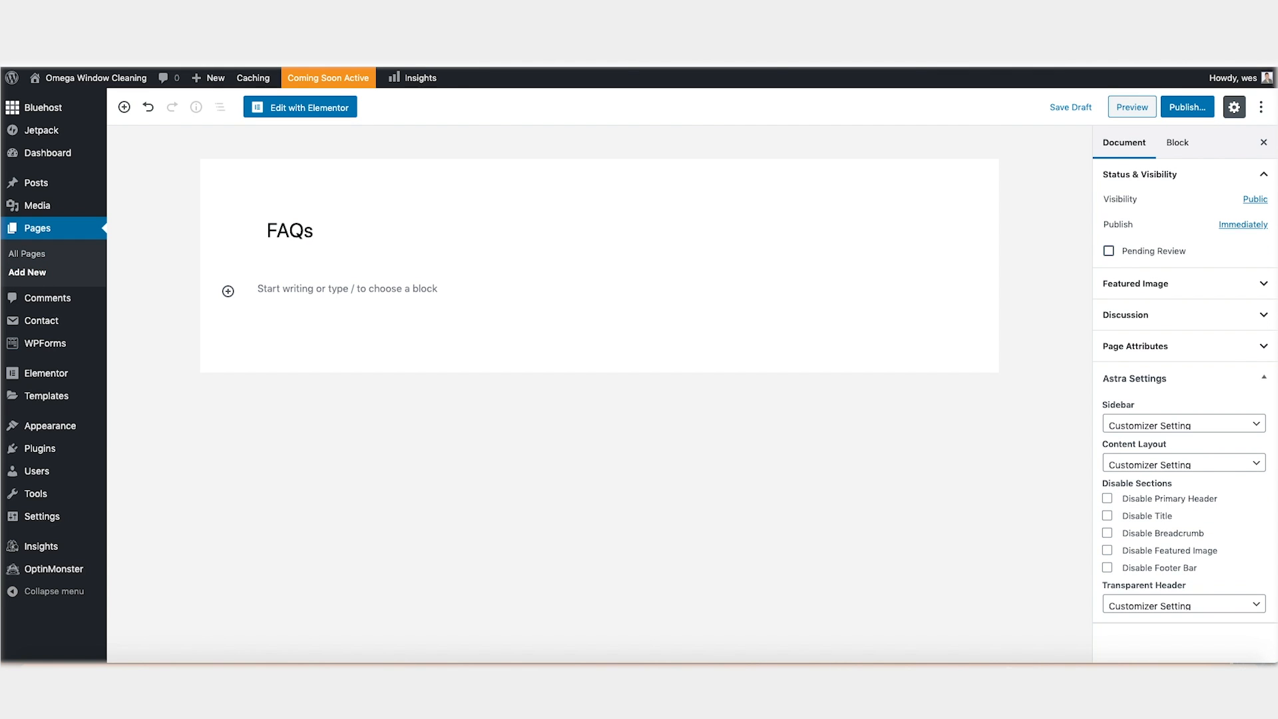
click(1106, 499)
click(1107, 516)
click(1108, 533)
click(1108, 550)
click(1108, 568)
- Open the FAQs page in Elementor and insert the saved "interior page headline" template, including its document settings
click(311, 114)
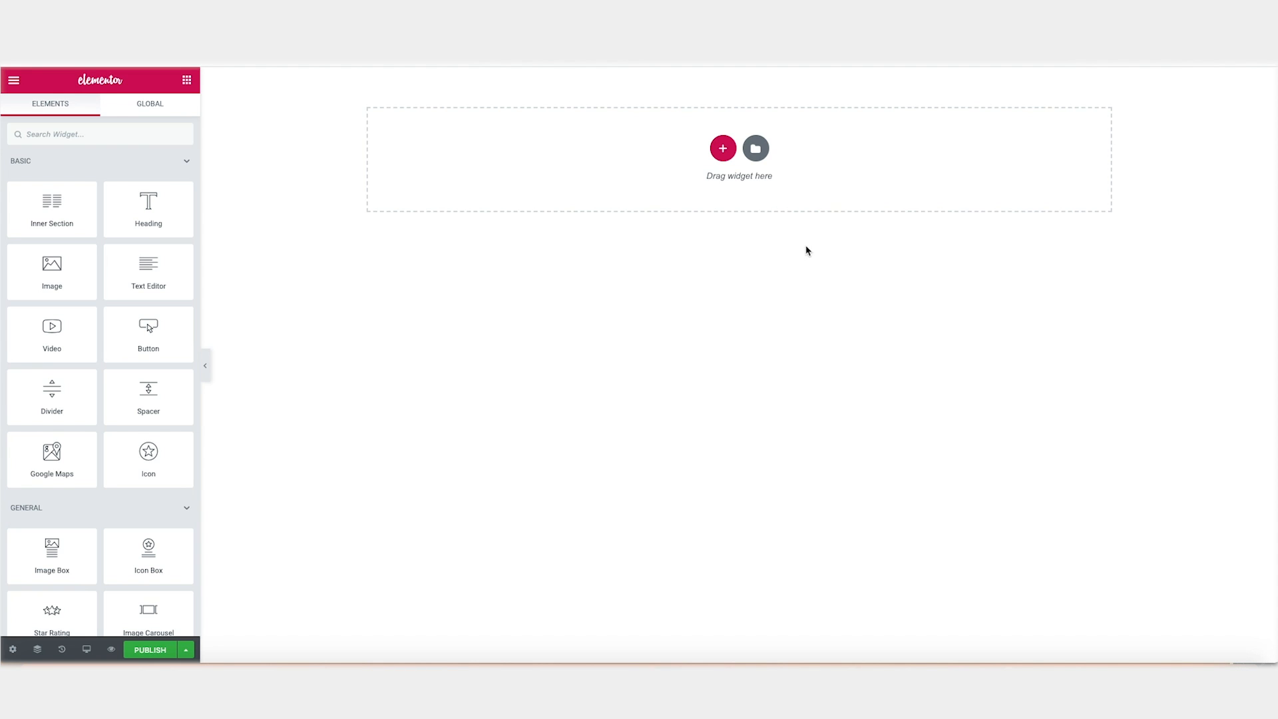
click(759, 148)
click(700, 117)
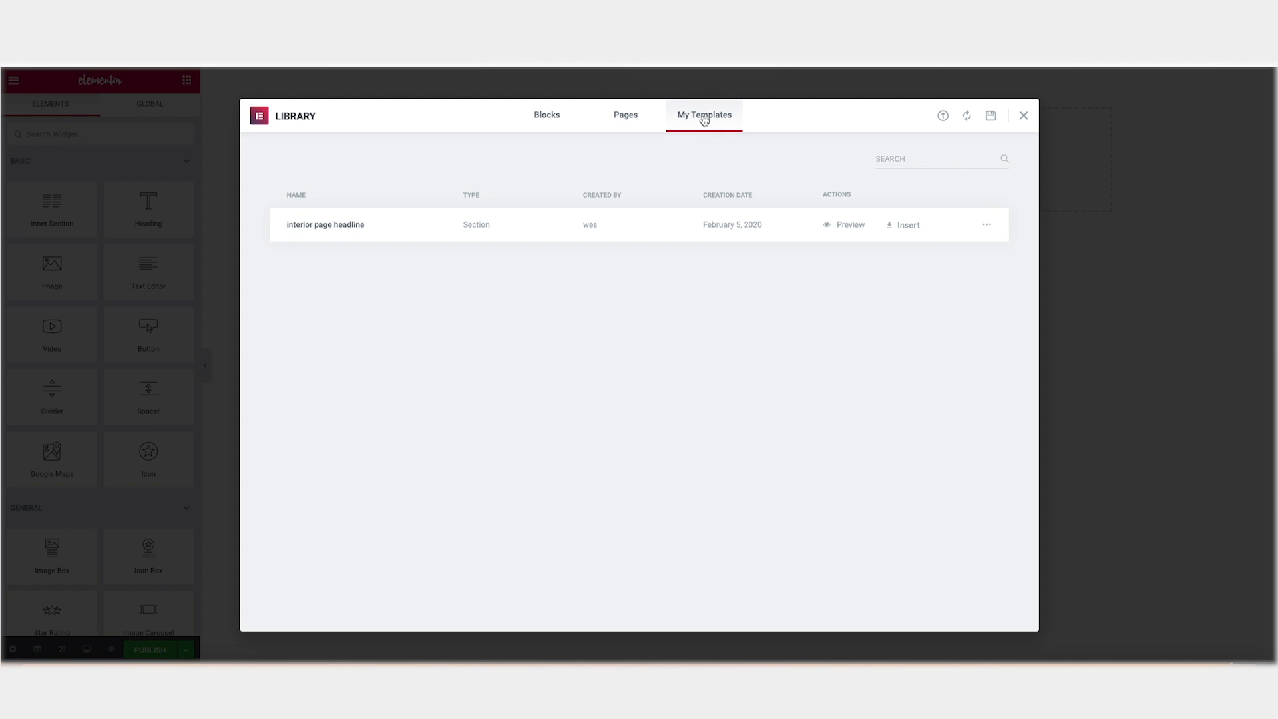
click(902, 225)
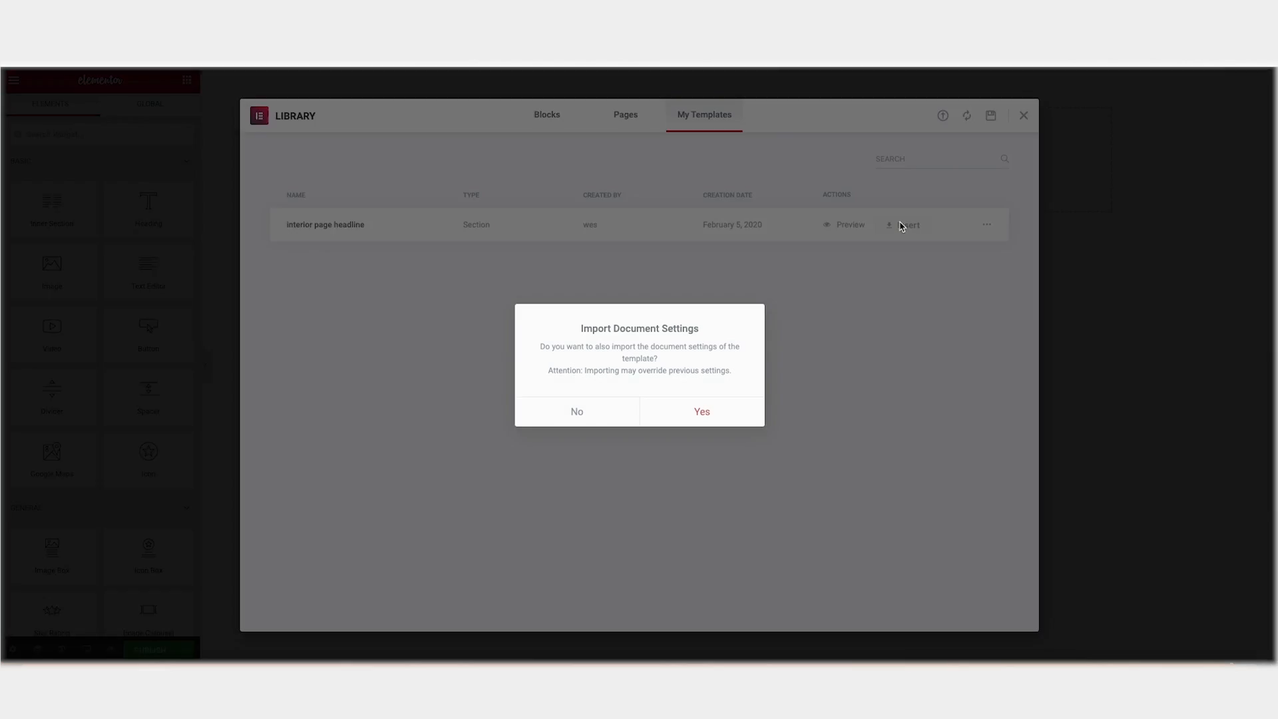
click(705, 418)
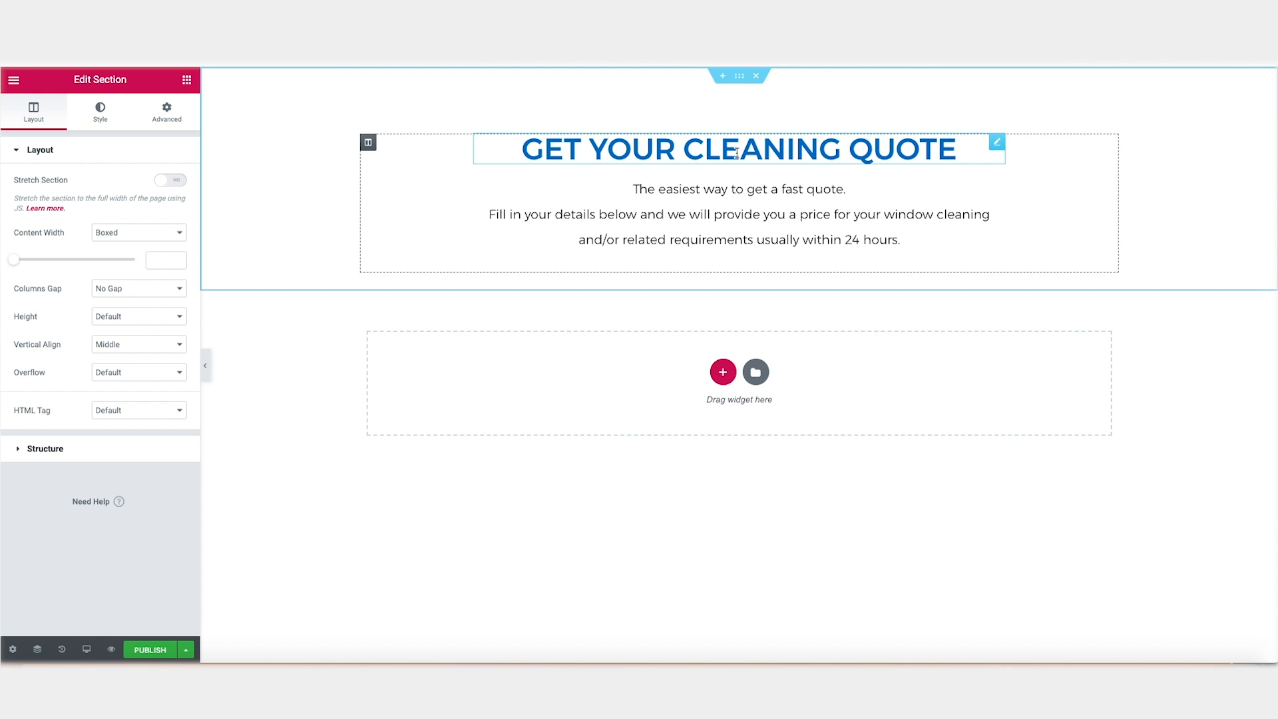
- Change the heading to "FAQs" and replace the paragraph below it with "You've got questions, we've got answers!"
click(737, 153)
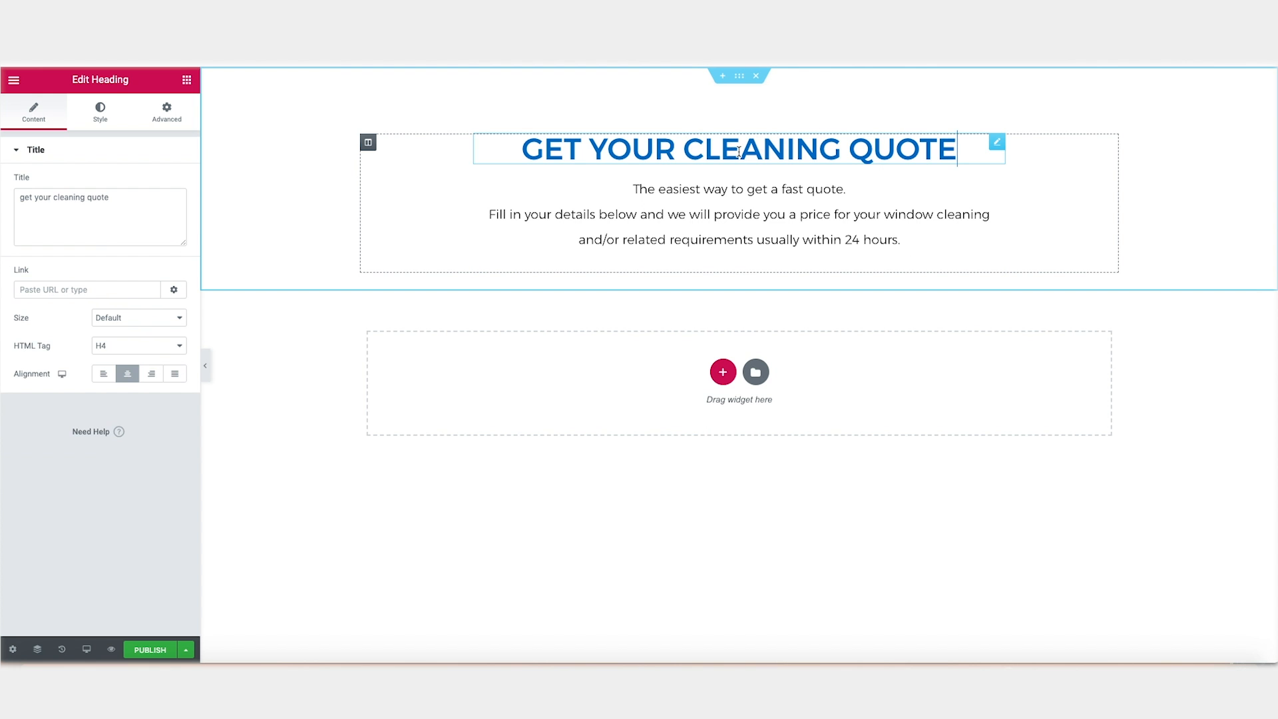
triple_click(52, 197)
text(FAQs)
click(793, 217)
drag(107, 404, 2, 313)
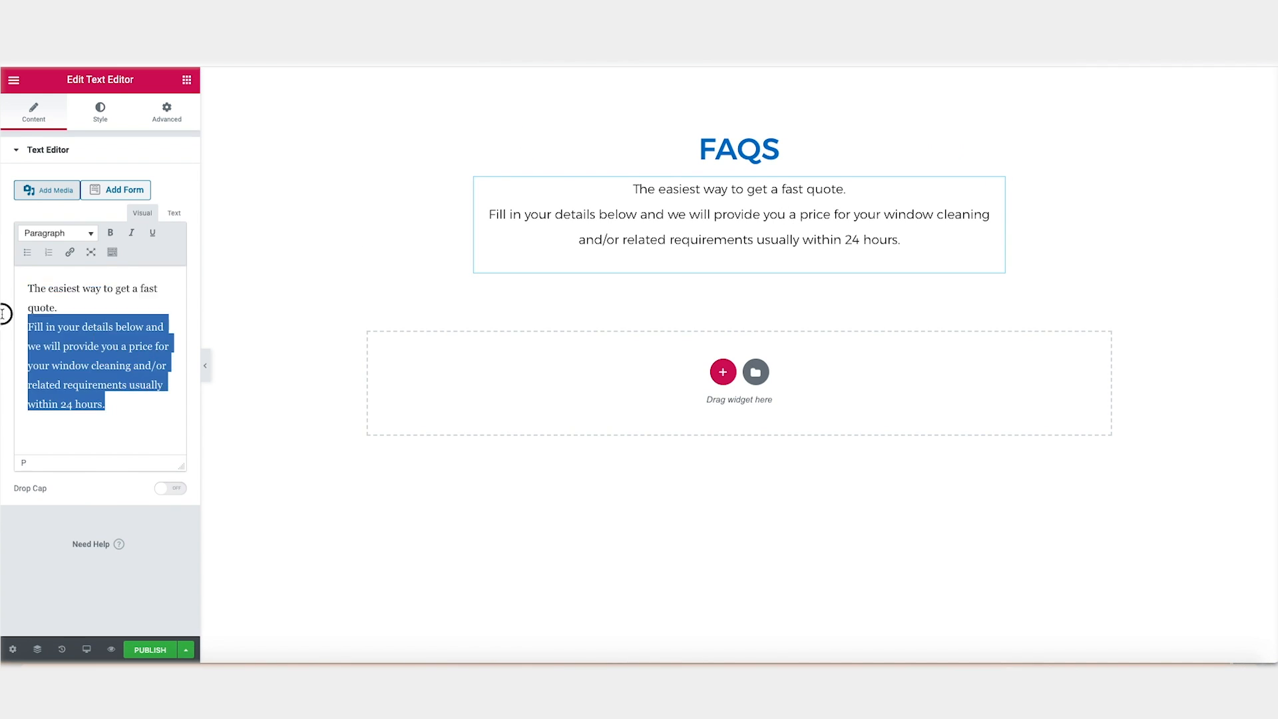
text(You've got questions, we've got answers!)
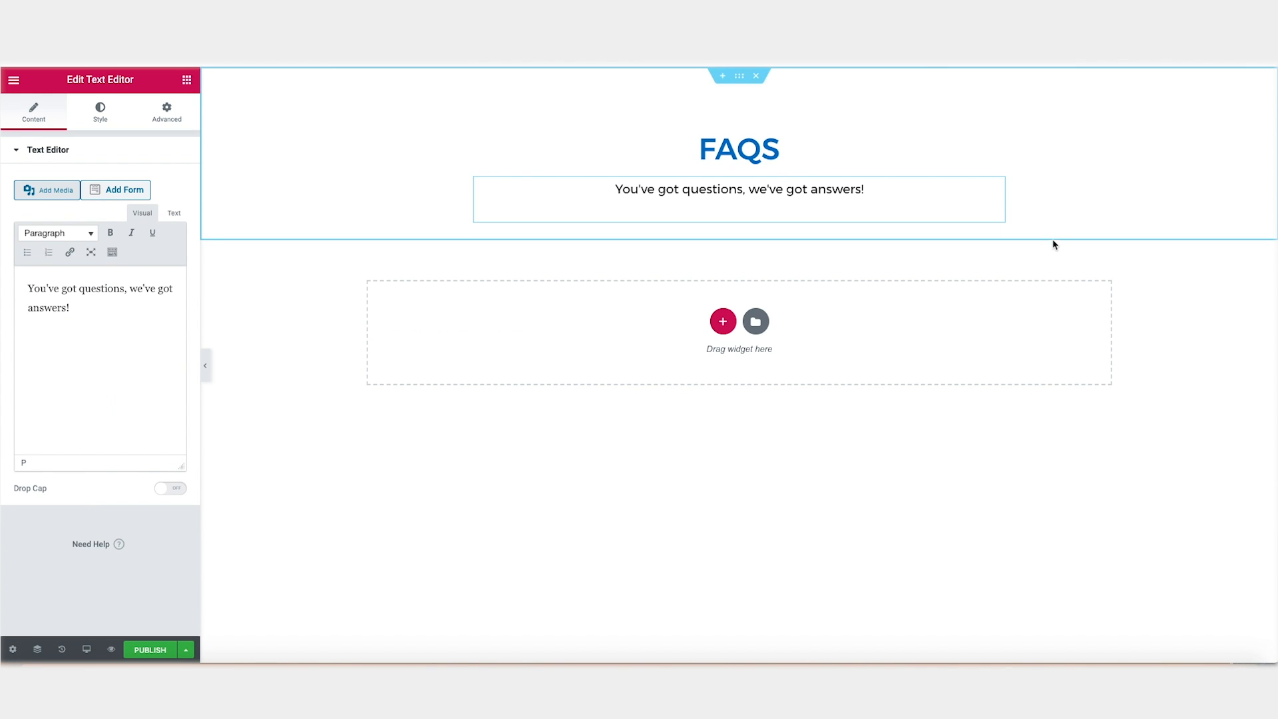
- Filter the library blocks by the Faq category and insert the white single-column FAQ block with boxed toggle items below the headline section
click(757, 324)
click(542, 120)
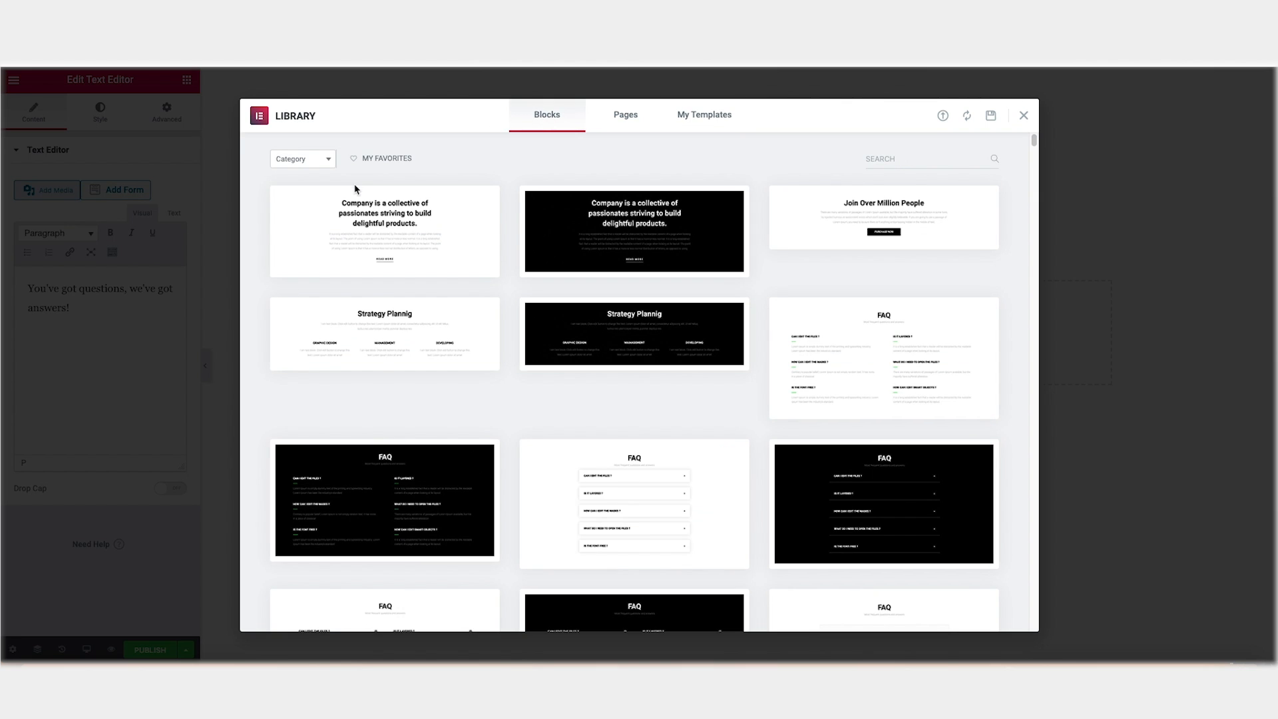
click(297, 160)
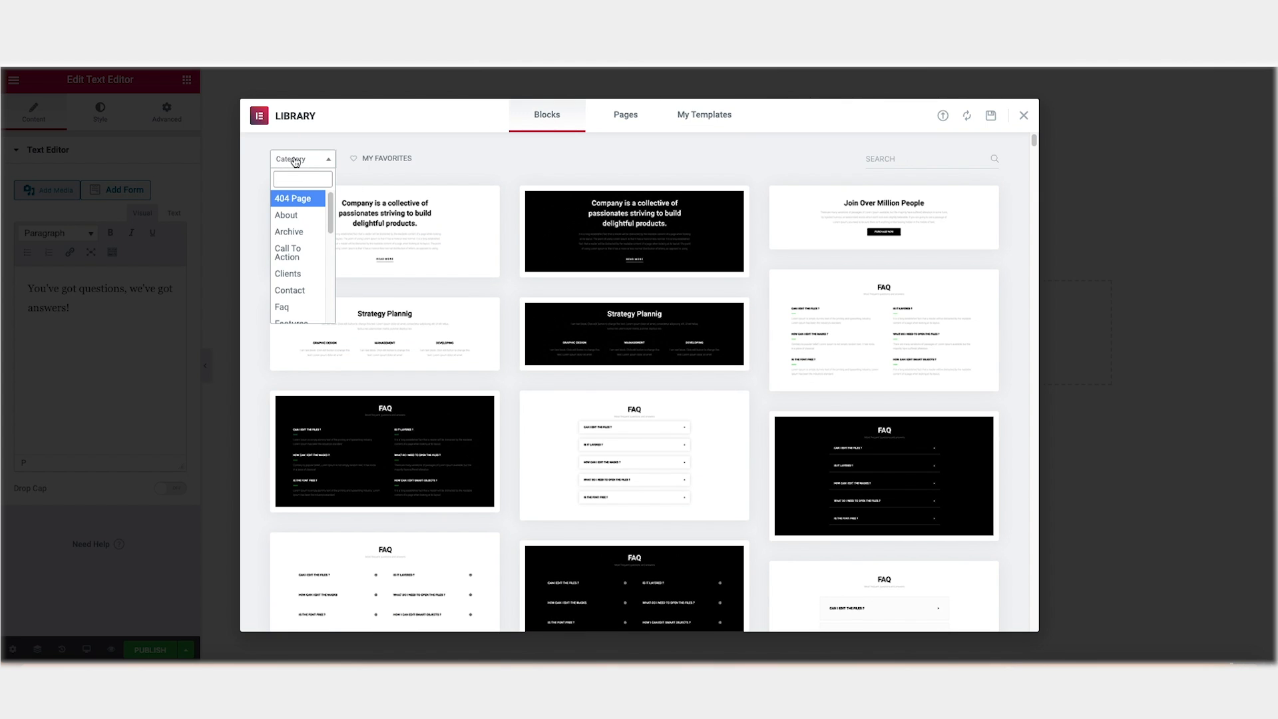
click(286, 308)
mouse_move(371, 259)
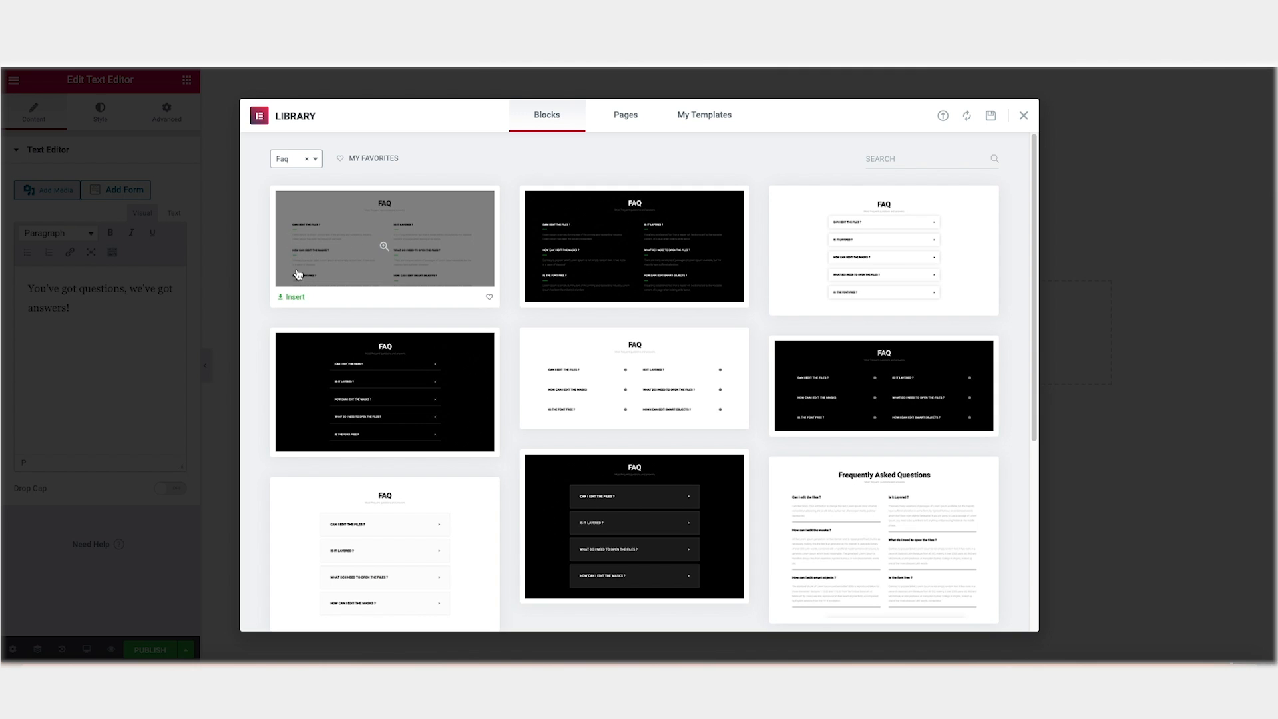
mouse_move(907, 257)
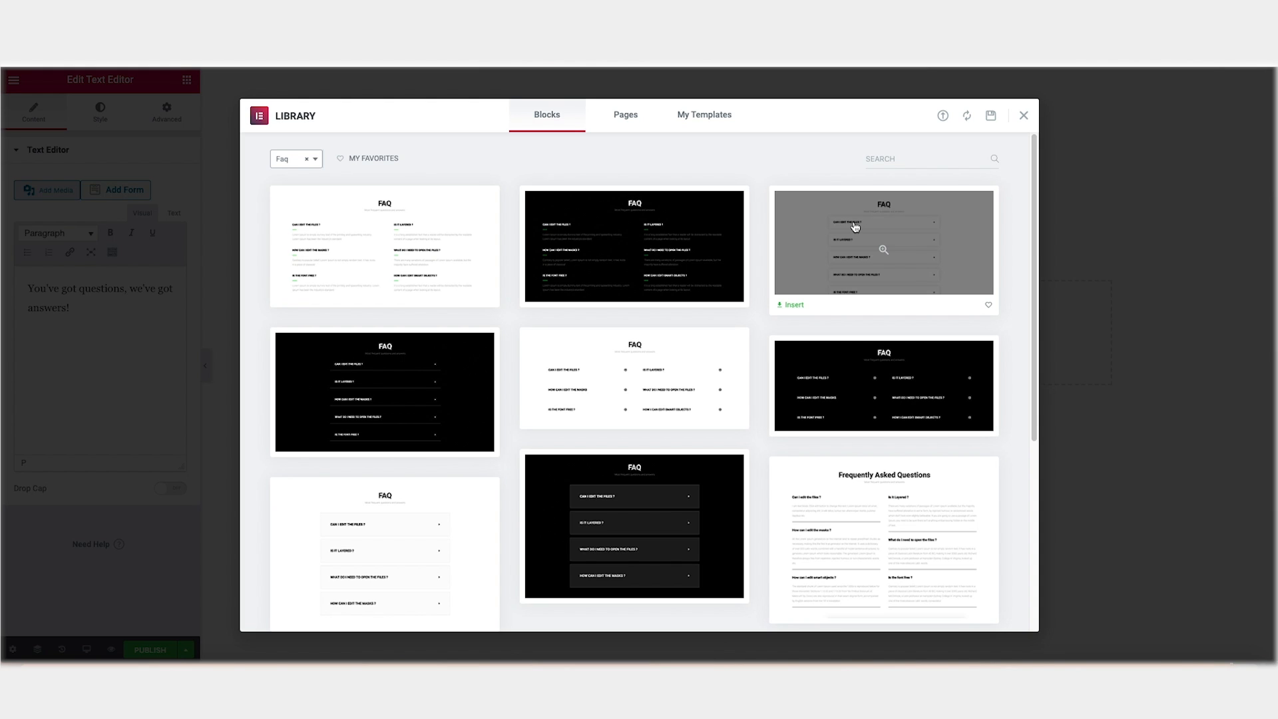
click(792, 305)
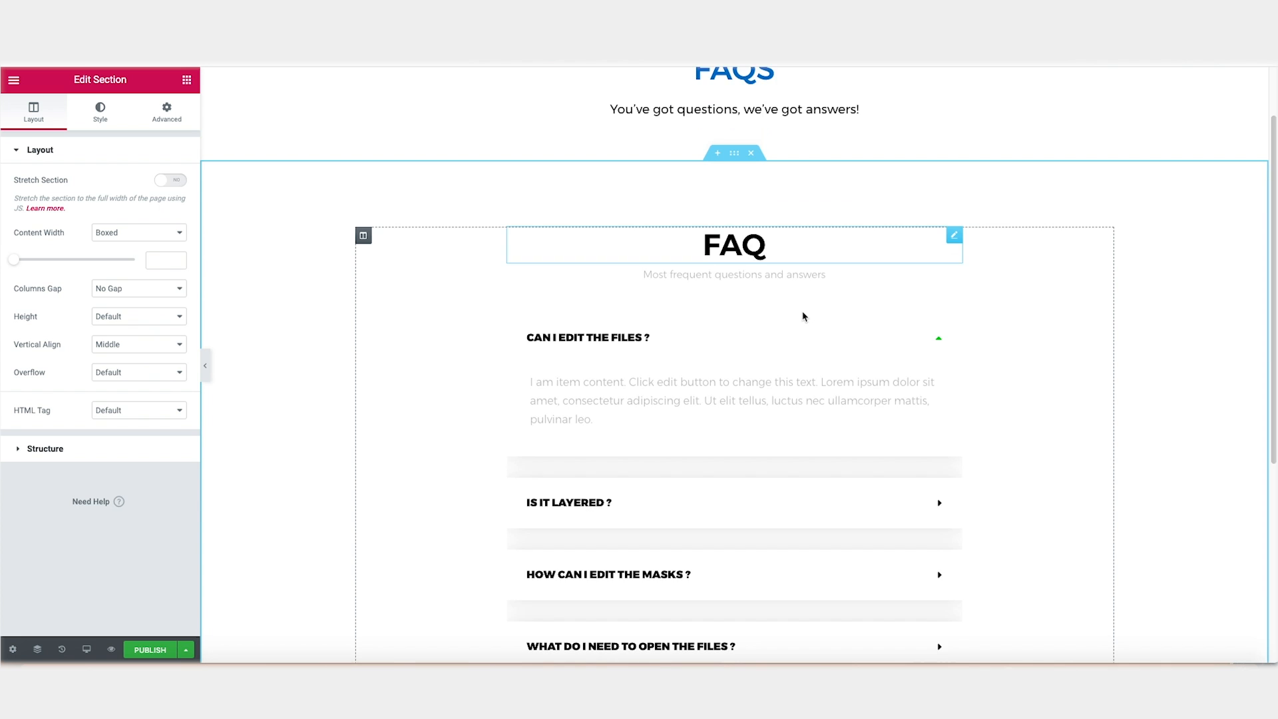
- Test expanding and collapsing the FAQ toggle items, and open the first item's title and description for viewing
click(587, 426)
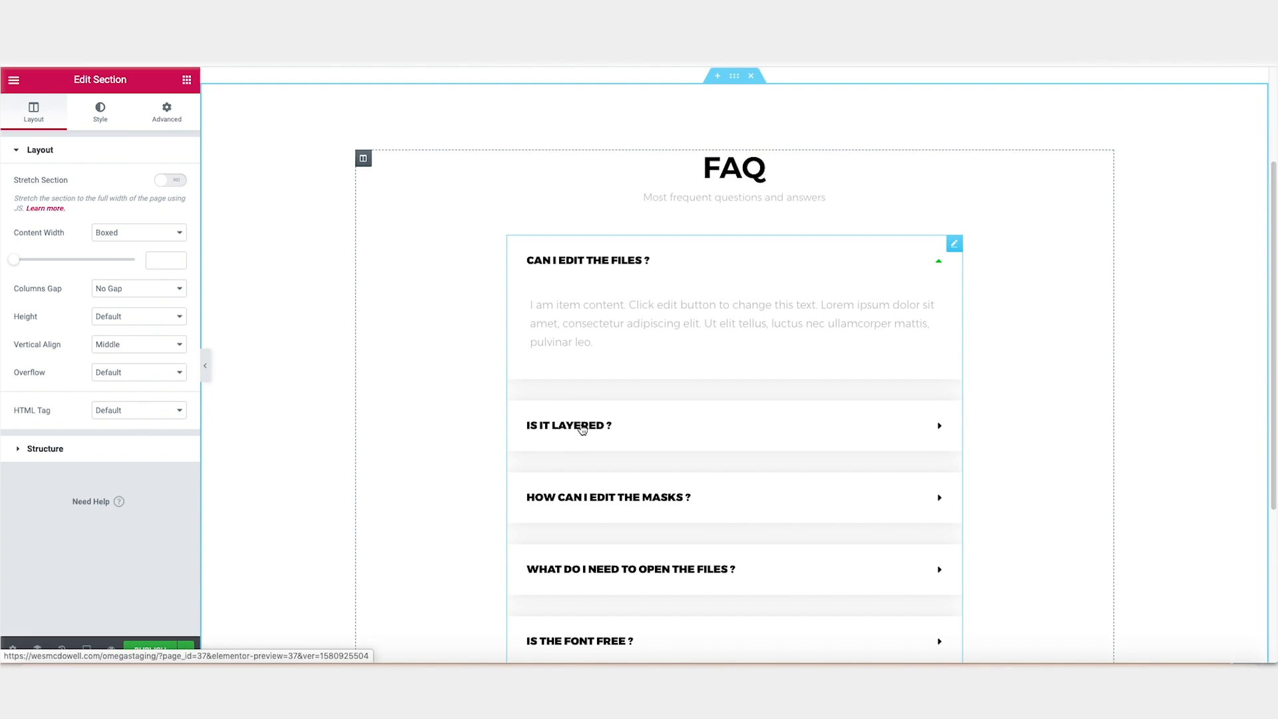
click(585, 477)
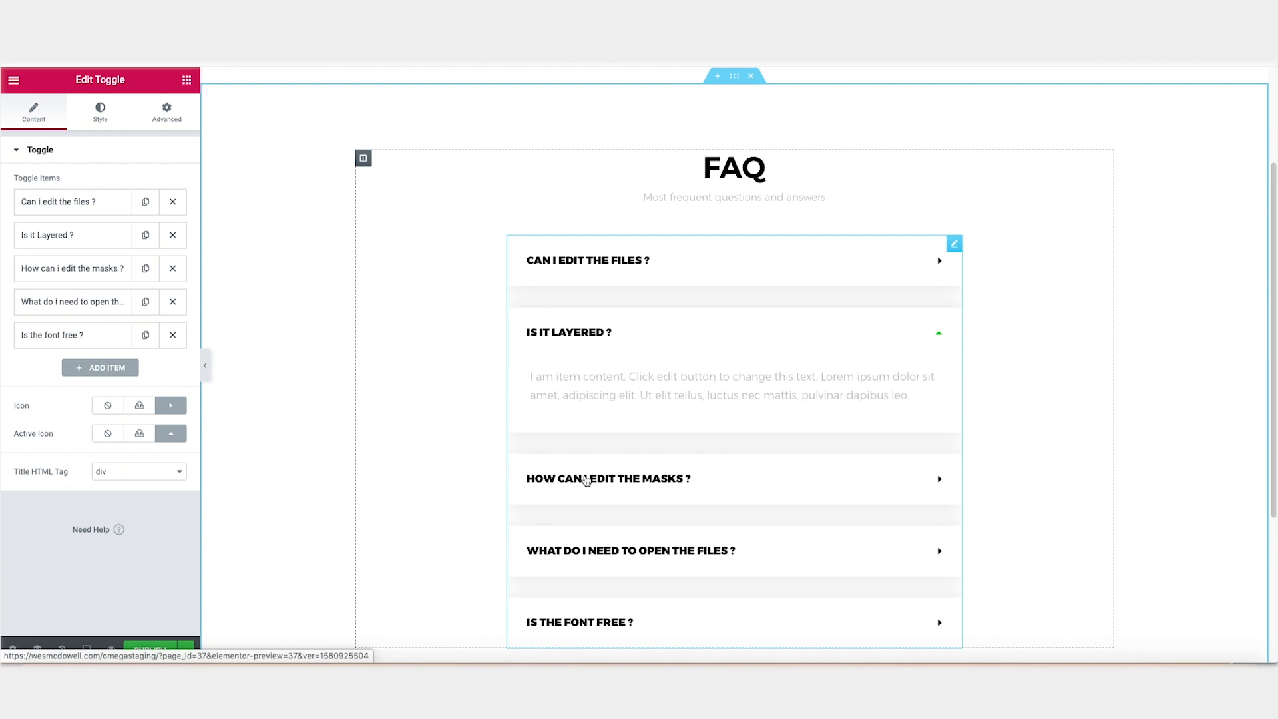
click(583, 333)
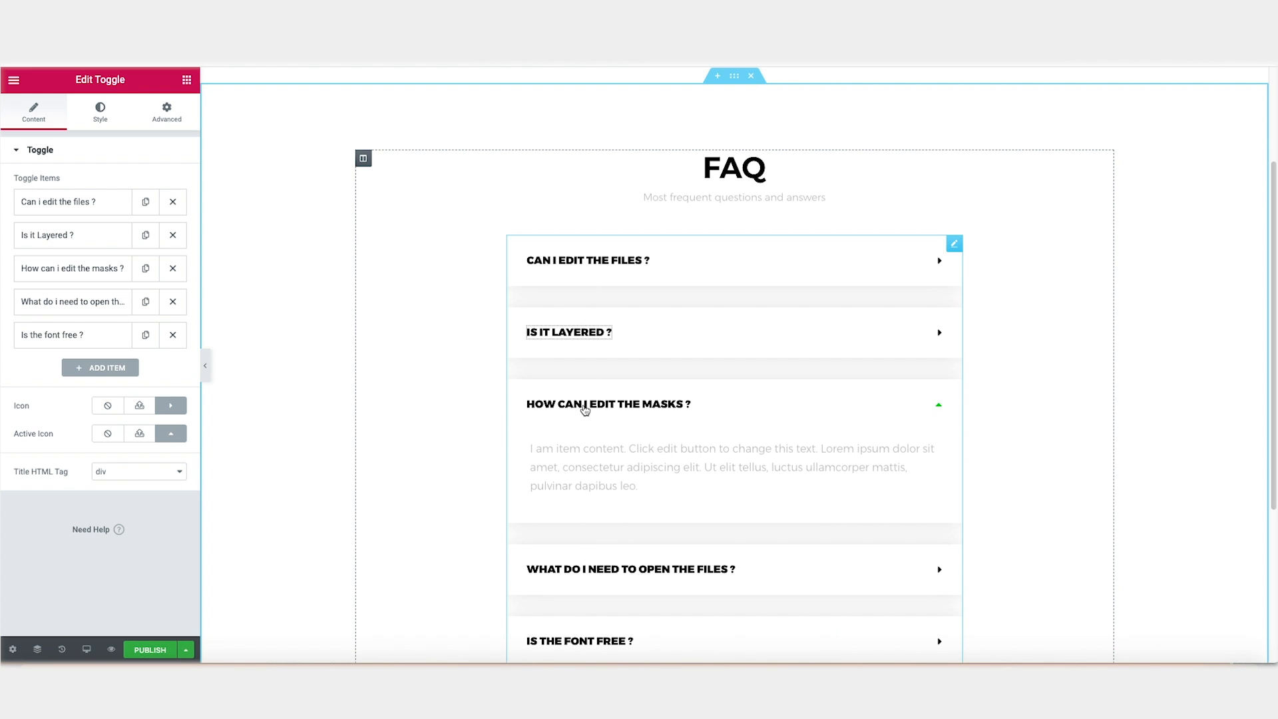
click(588, 267)
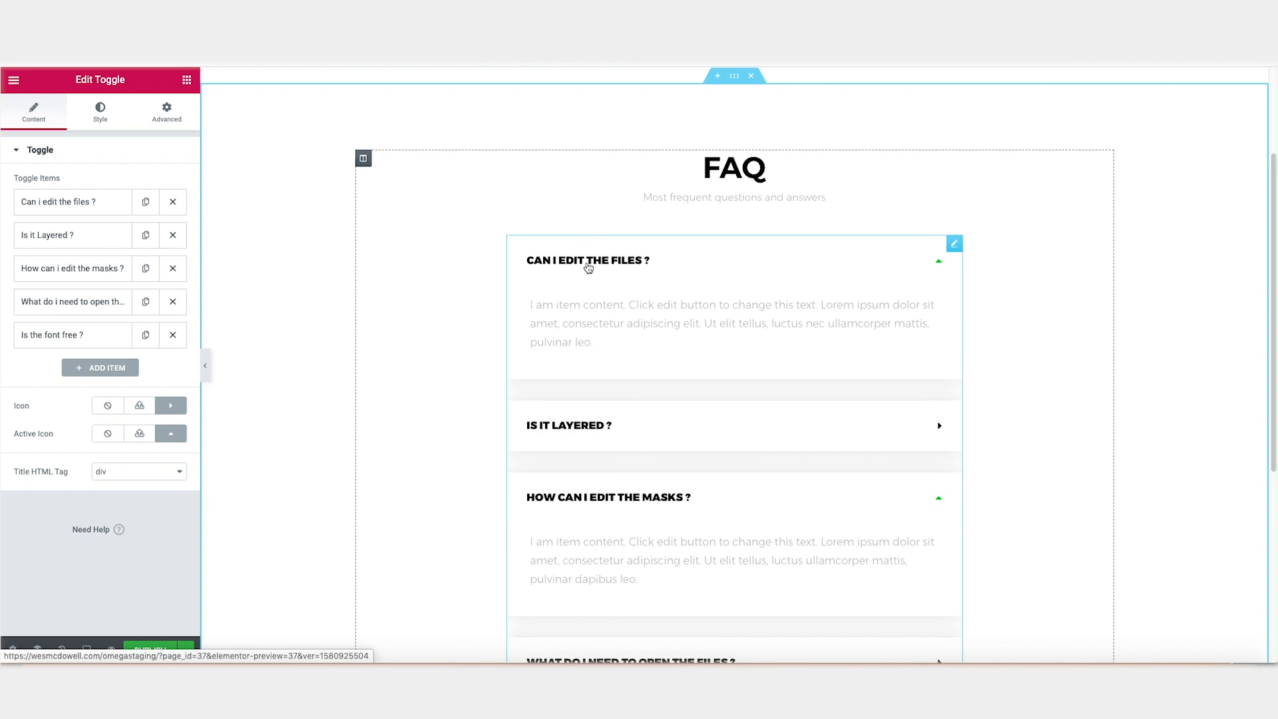
click(573, 501)
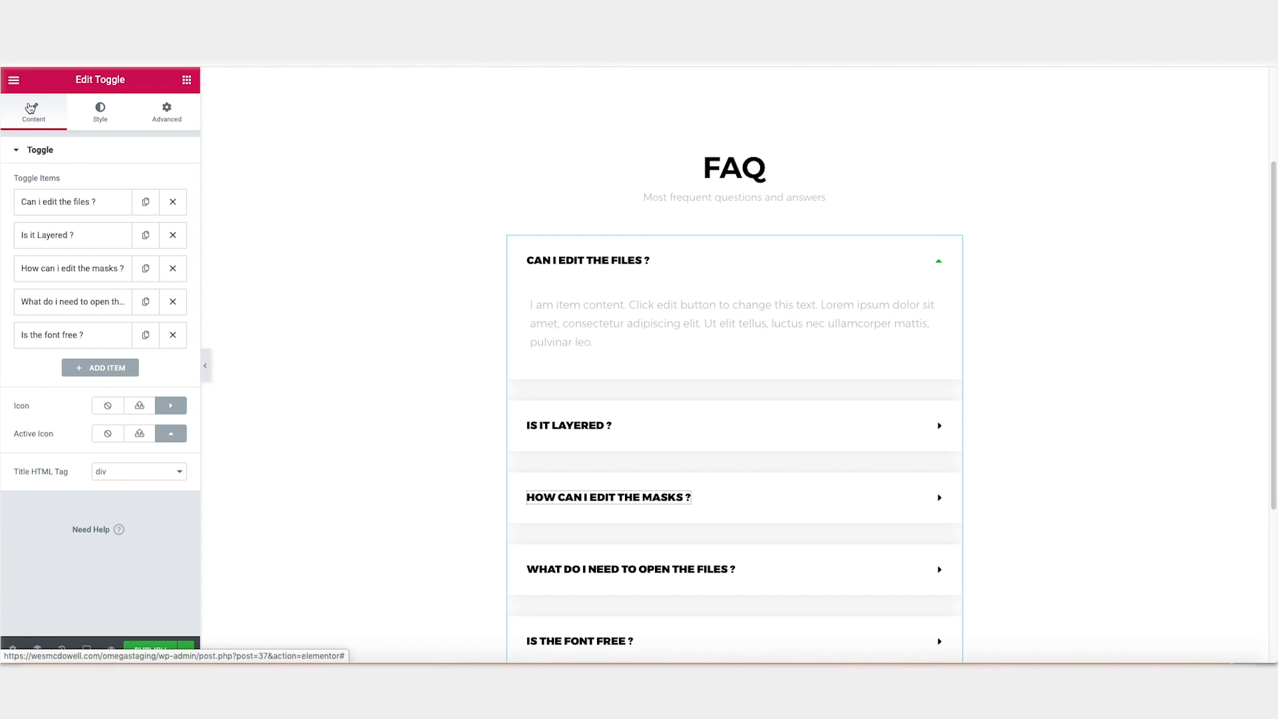
click(50, 207)
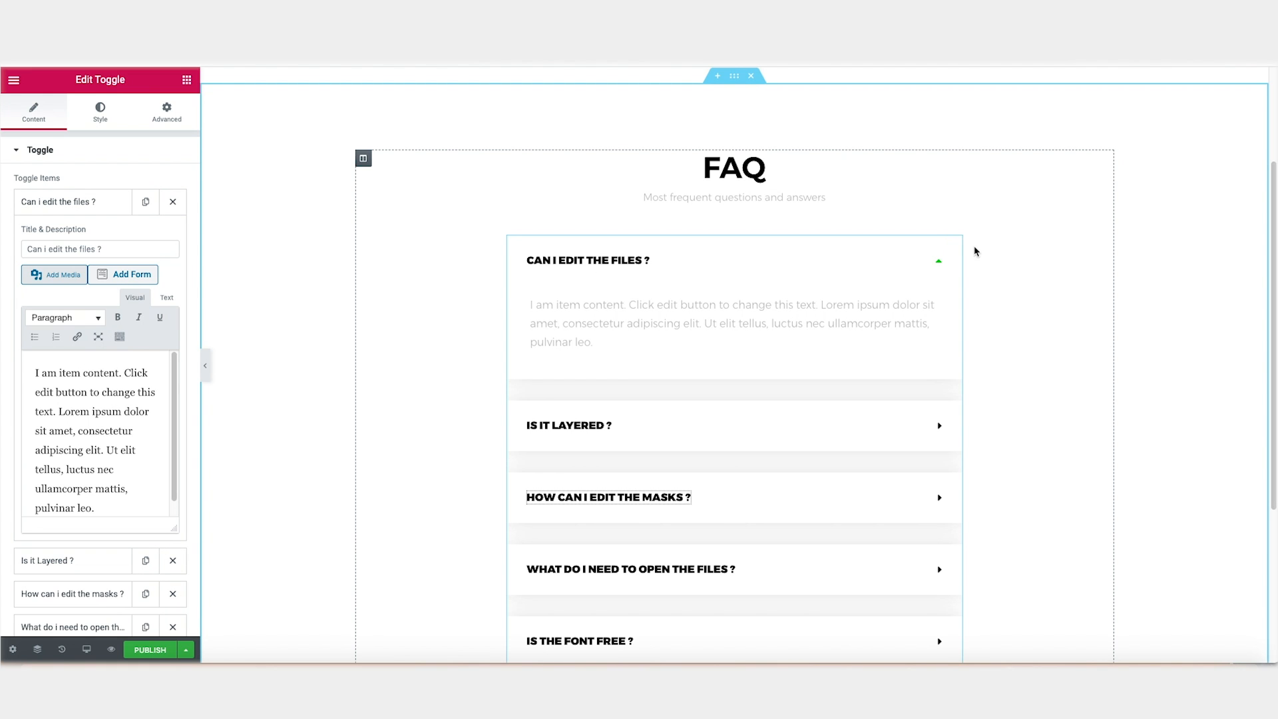
- Set the space between the FAQ toggle items to 24
scroll(956, 249, up, 3)
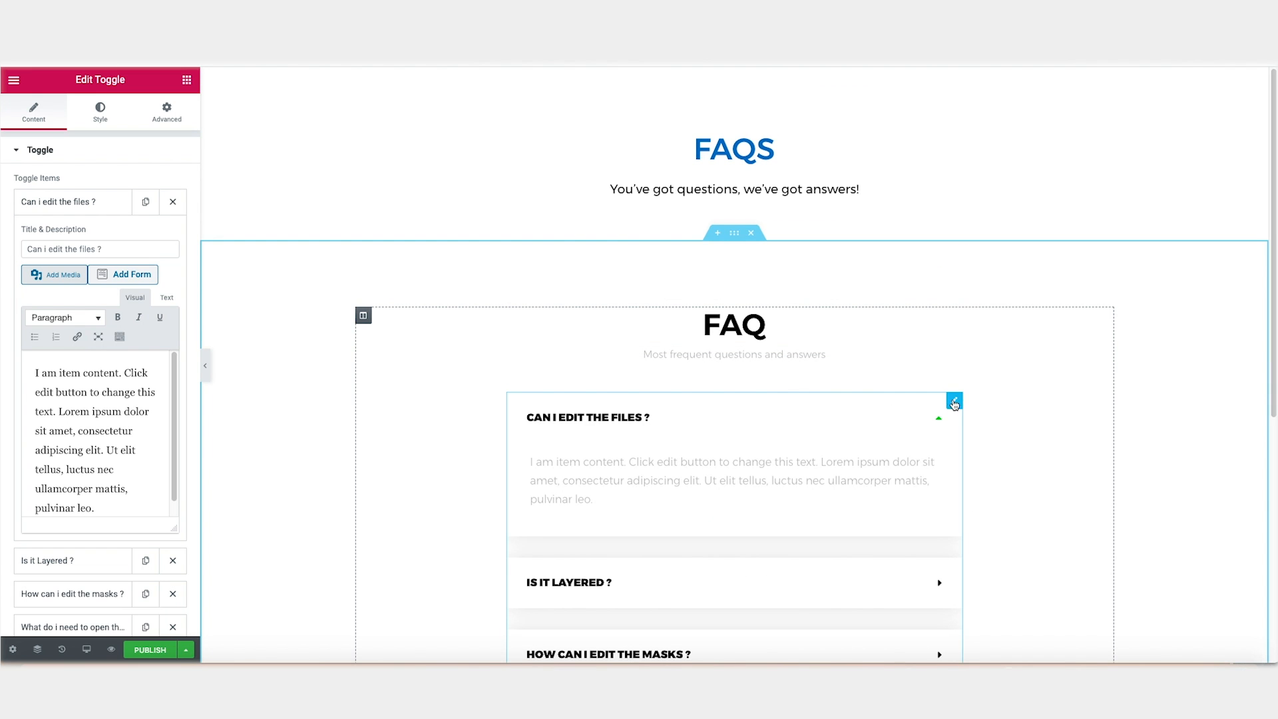
click(105, 115)
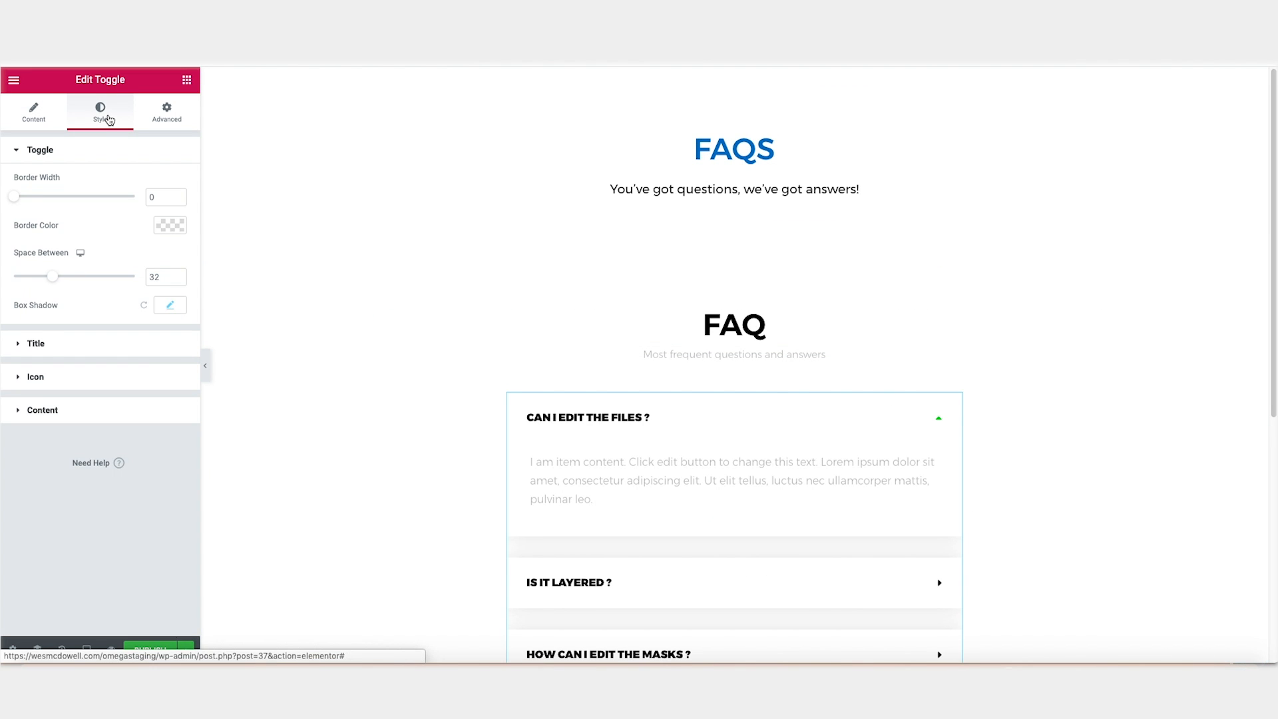
mouse_move(53, 278)
mouse_down()
mouse_move(93, 276)
mouse_move(8, 287)
mouse_move(45, 291)
mouse_up()
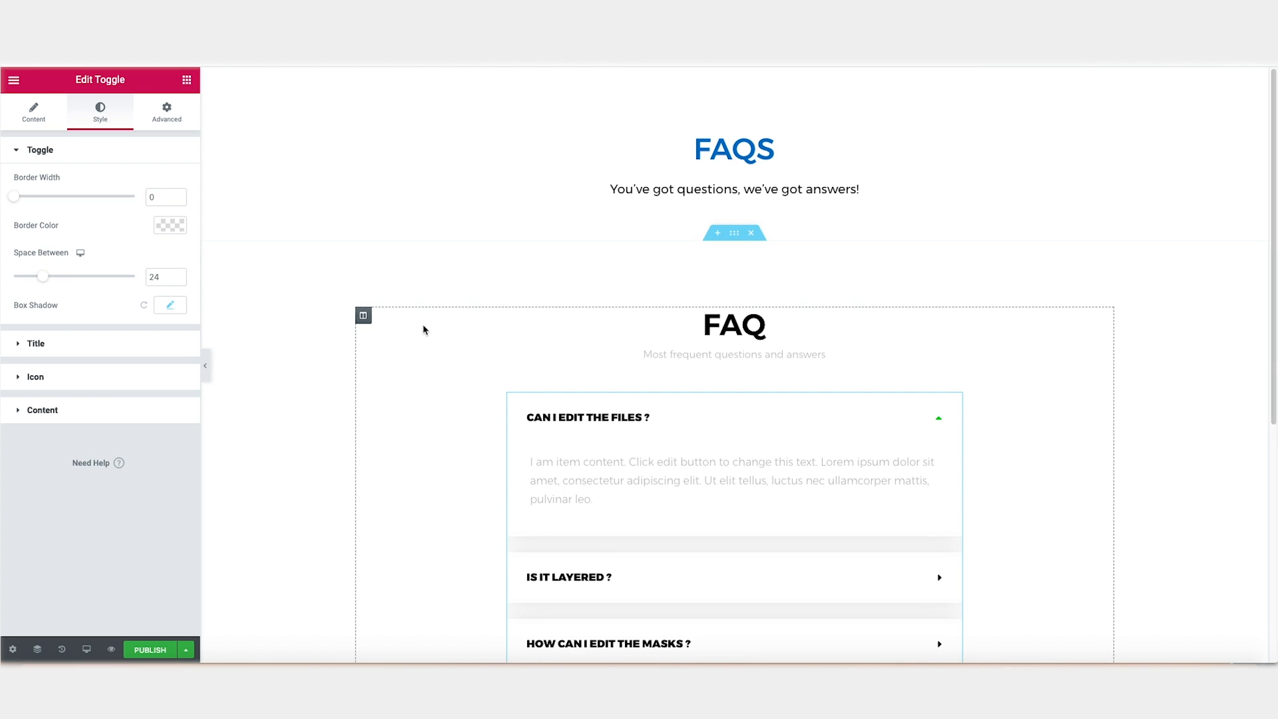
- Try a black border color on the FAQ toggle items
scroll(424, 328, down, 3)
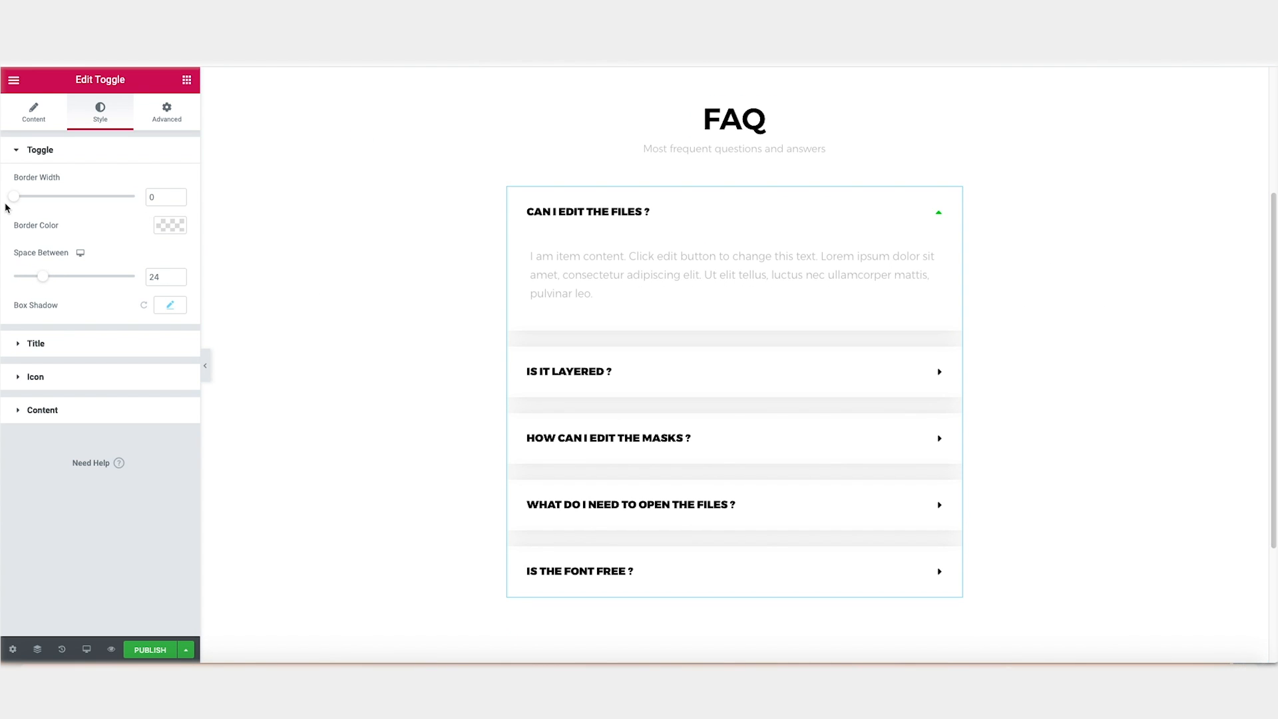
click(175, 227)
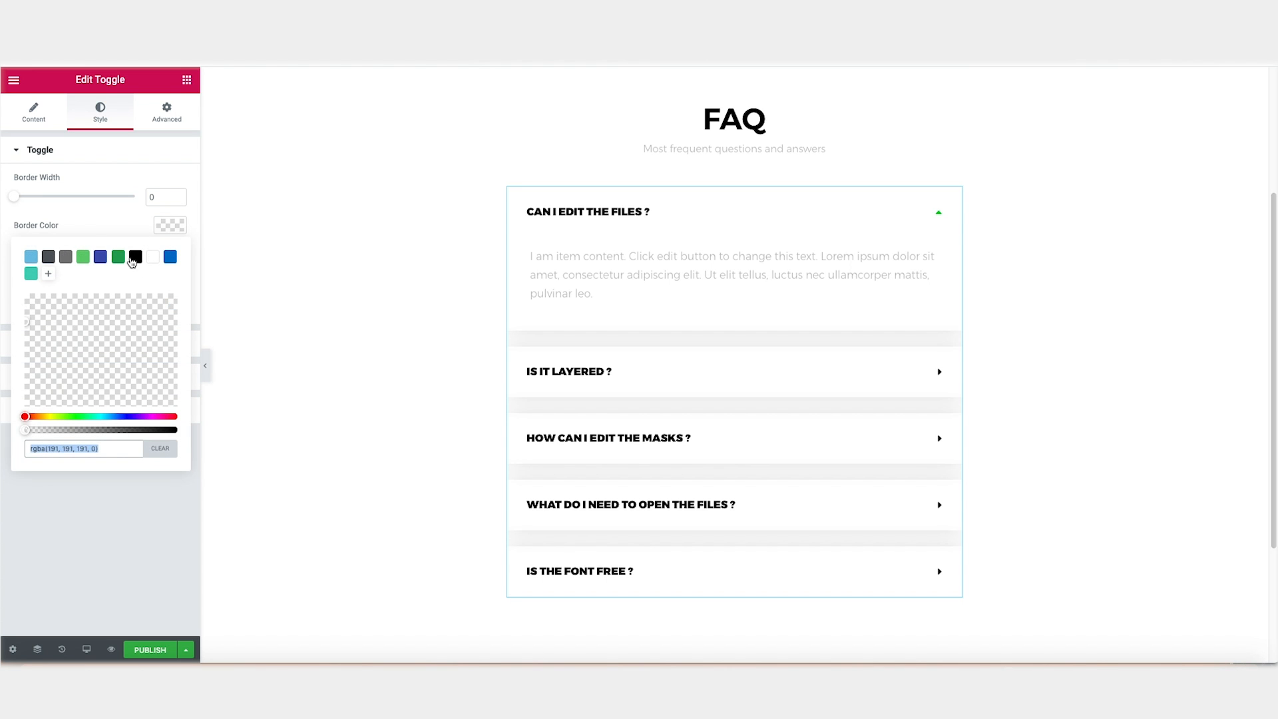
click(132, 259)
click(20, 199)
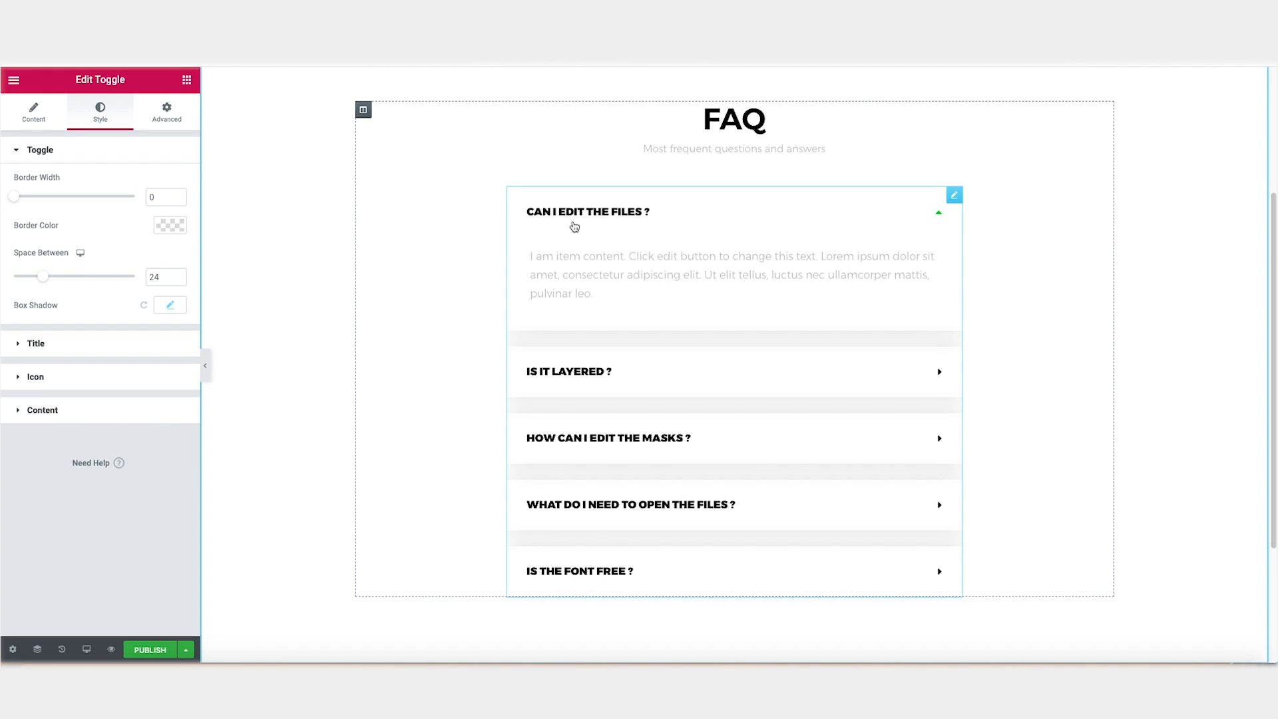
- Try blue #0170C7 as the toggle titles' color and restore it to black #000000
click(49, 349)
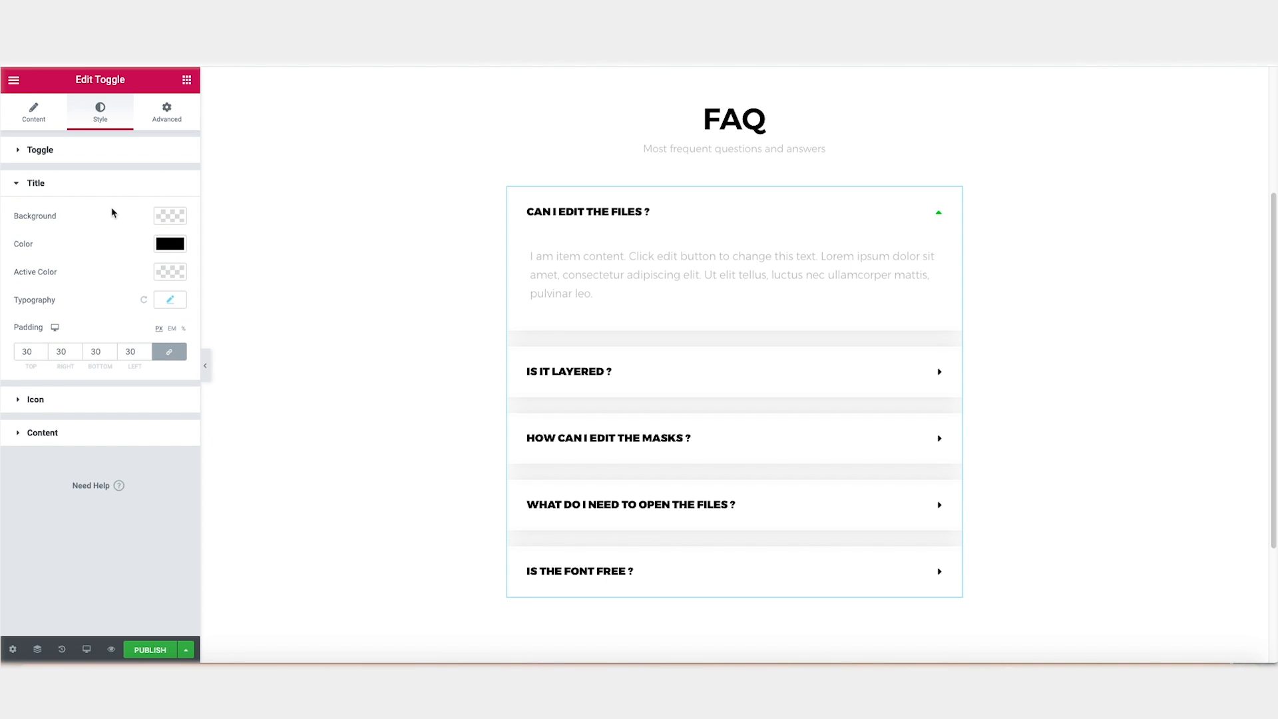
click(170, 244)
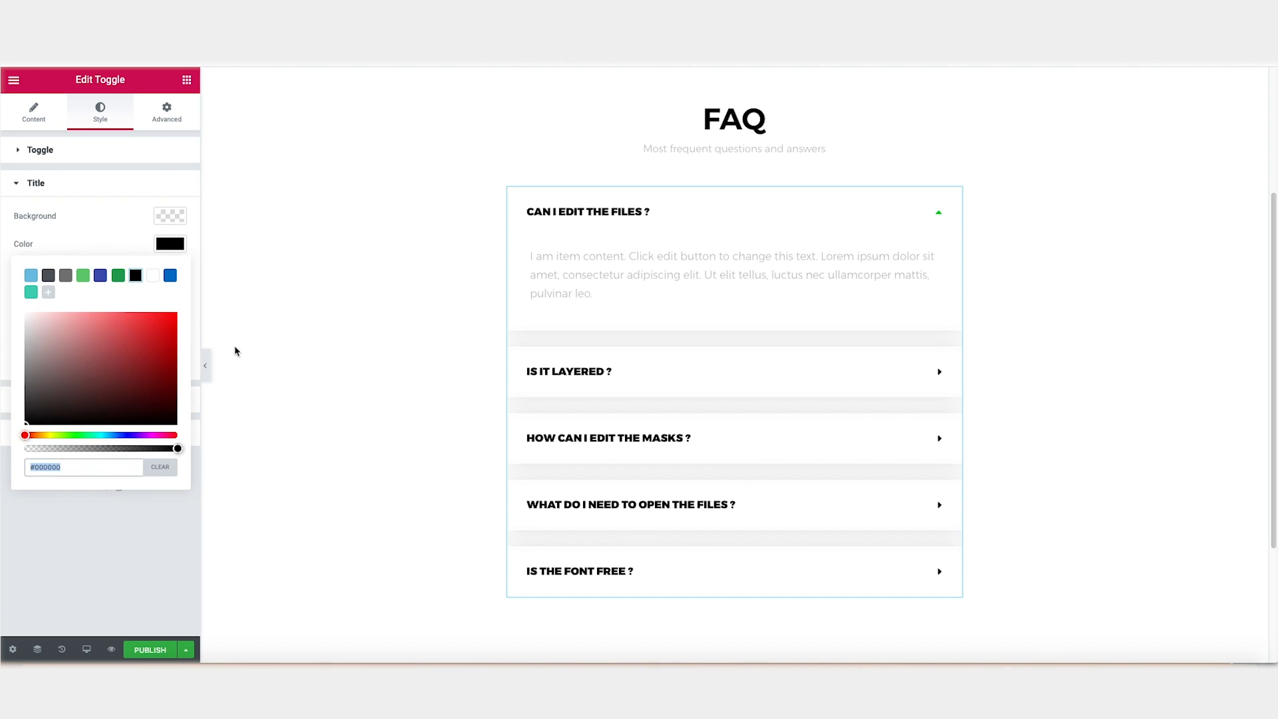
click(170, 275)
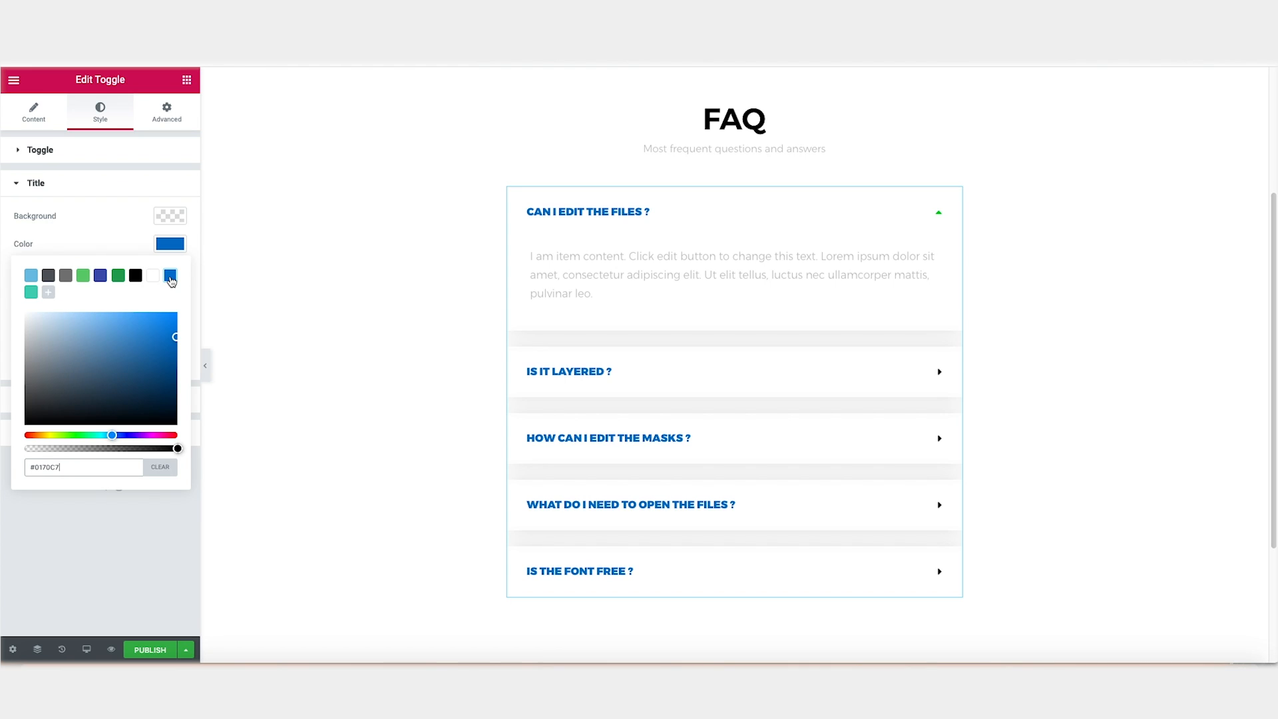
click(136, 275)
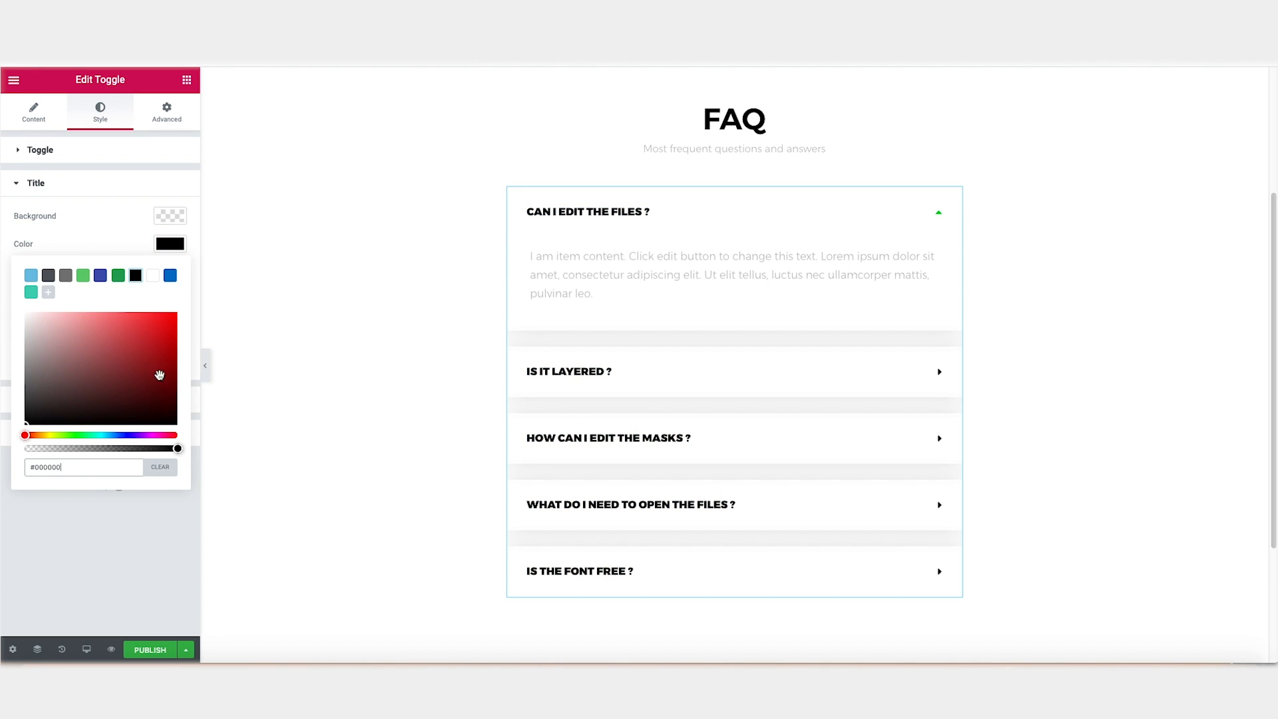
click(177, 250)
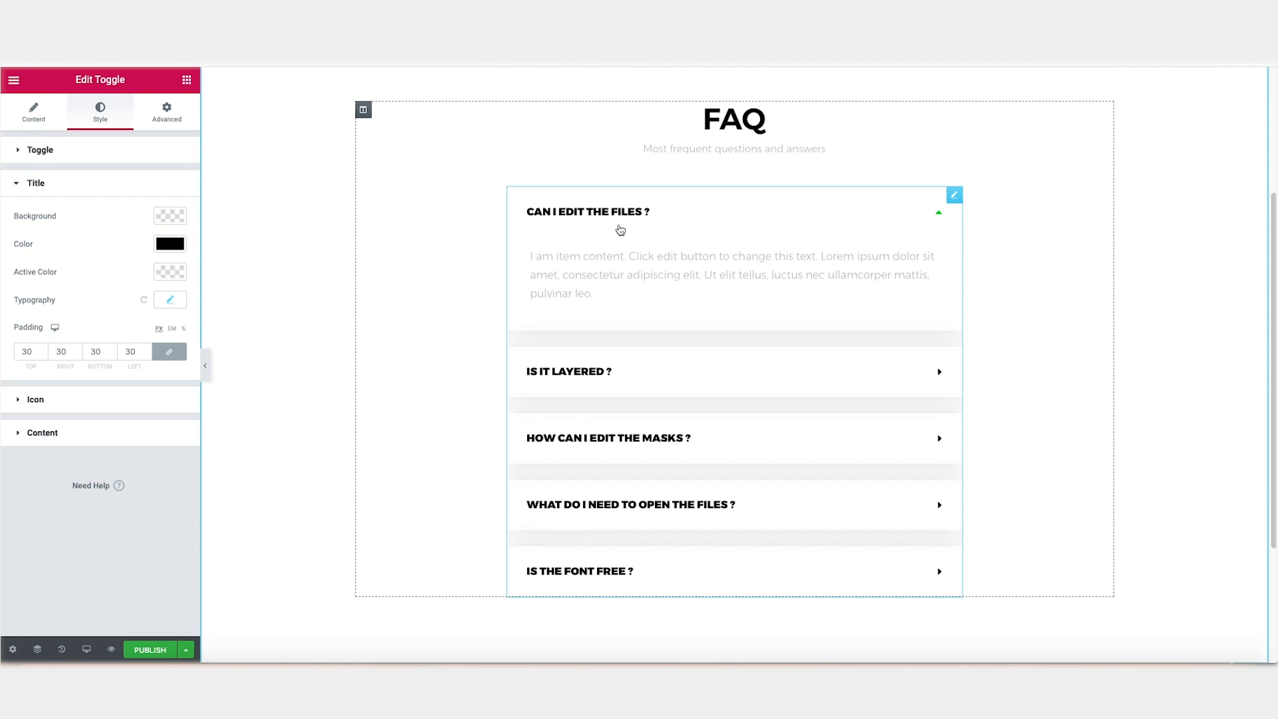
- Set the toggle titles' active color to blue #0170C7
click(171, 274)
click(171, 304)
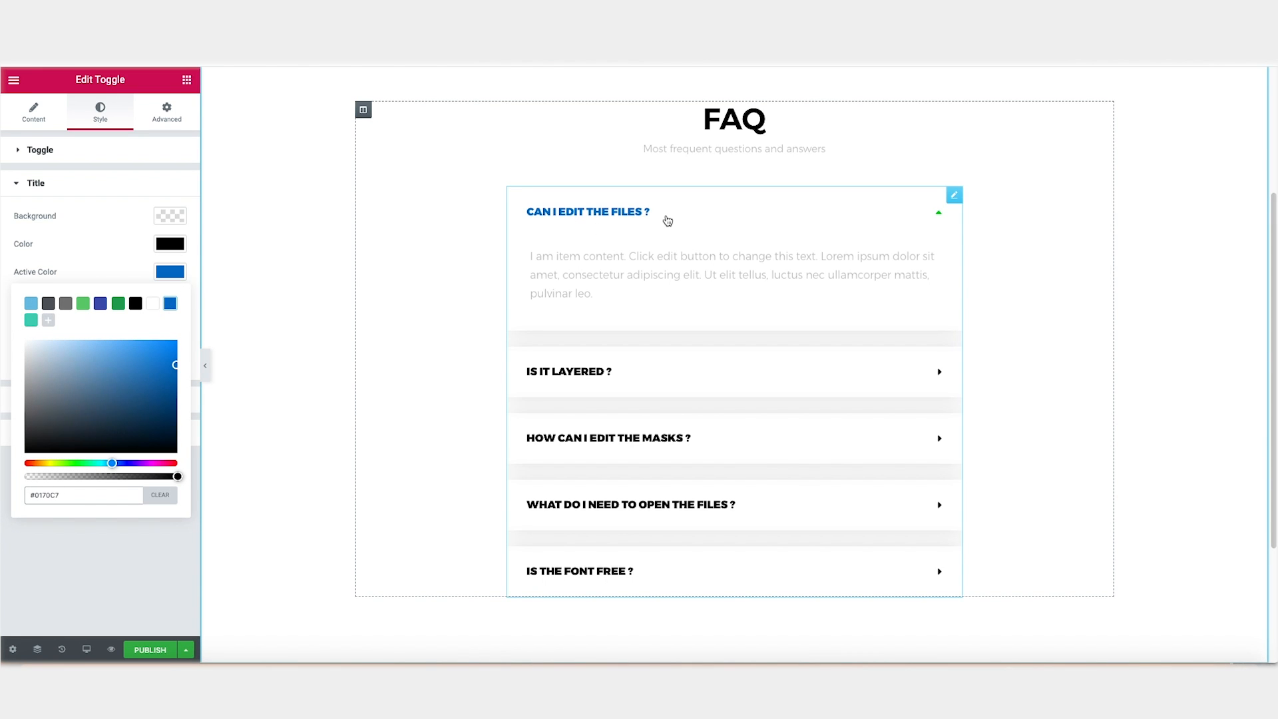
click(177, 274)
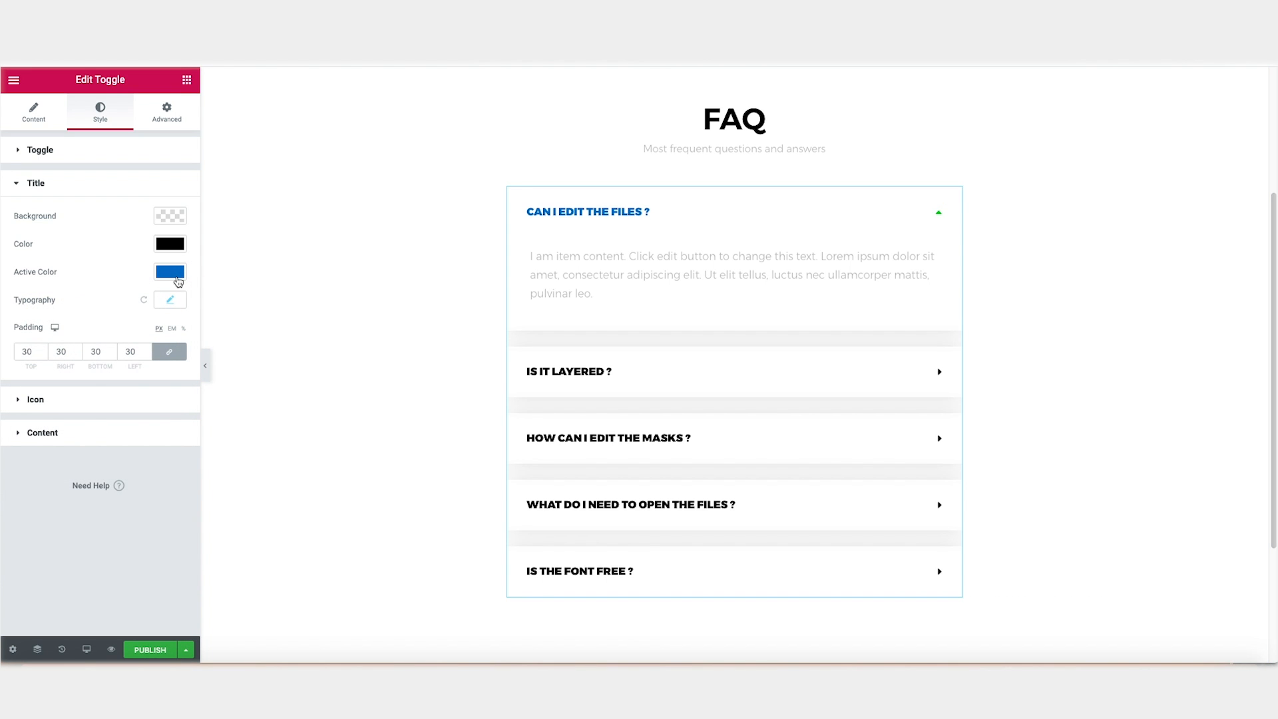
- Set the toggle titles' font size to 20 px, keeping the uppercase transform
click(169, 303)
drag(38, 388, 35, 393)
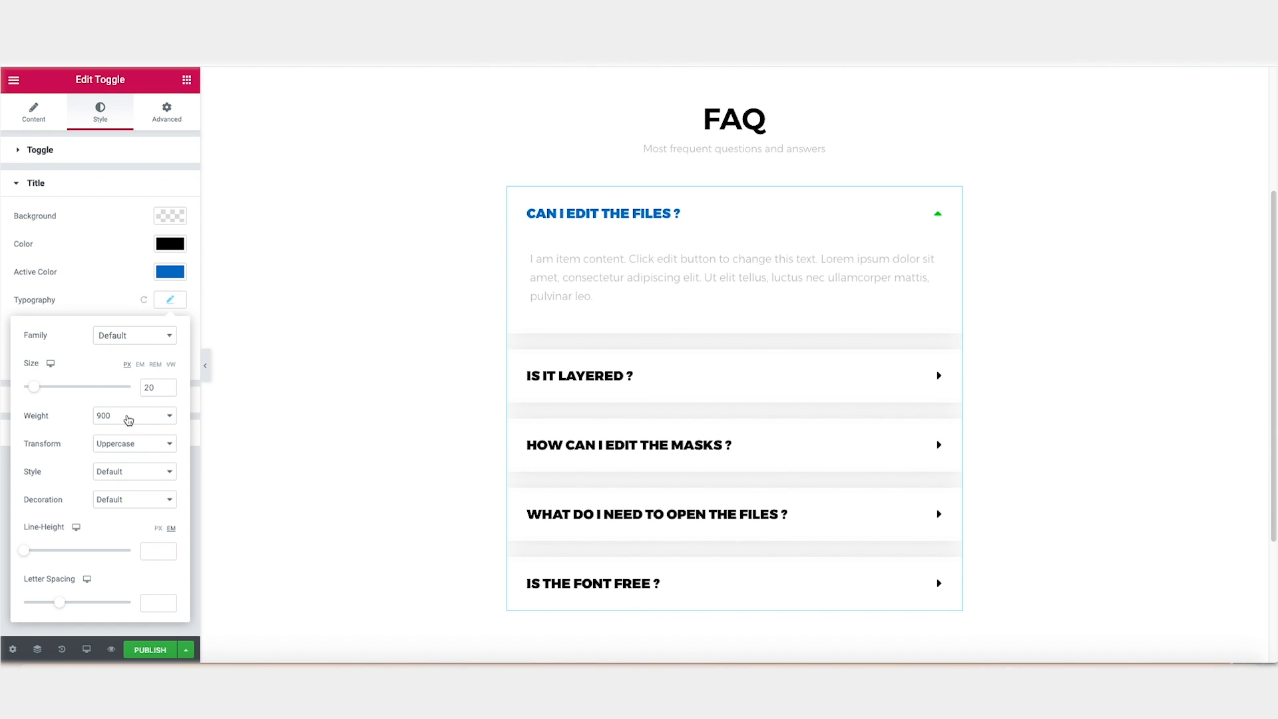
click(152, 445)
click(151, 444)
click(42, 185)
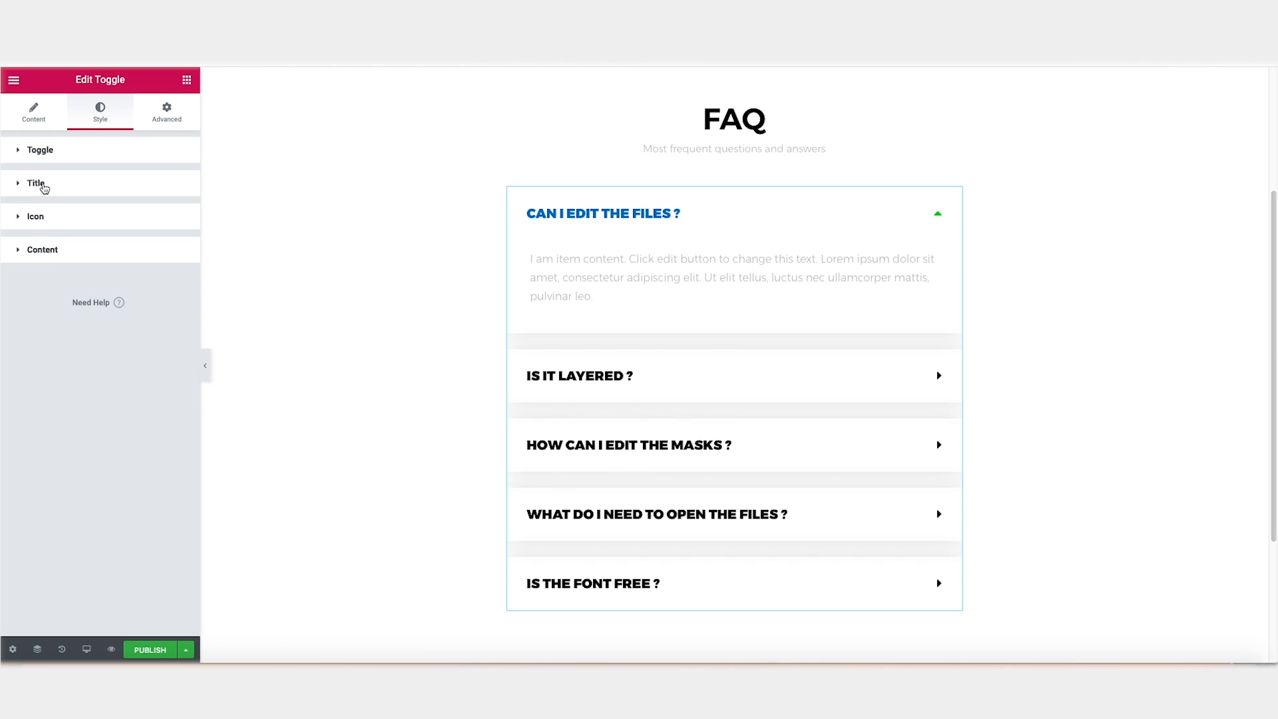
- Set the text color of the FAQ toggle content to black
click(42, 248)
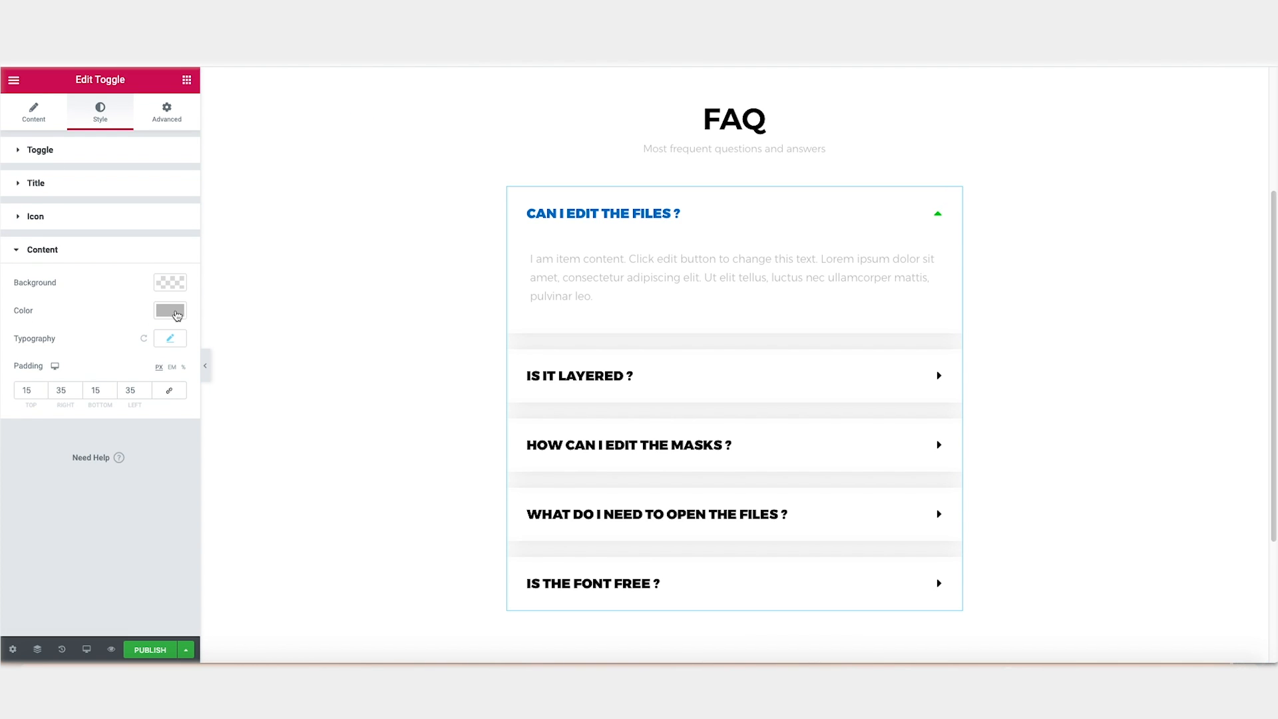
click(171, 310)
click(137, 345)
click(135, 345)
click(114, 254)
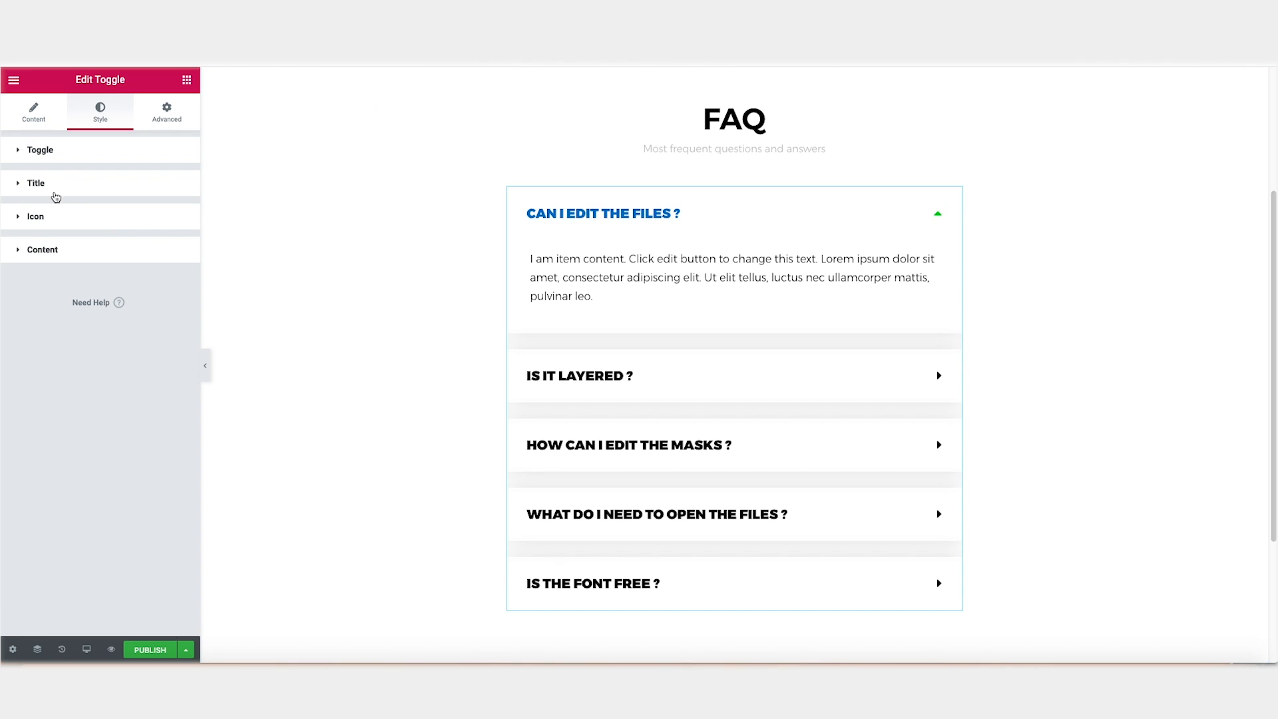
- Set the active color of the toggle icons to blue #0170C7
click(36, 216)
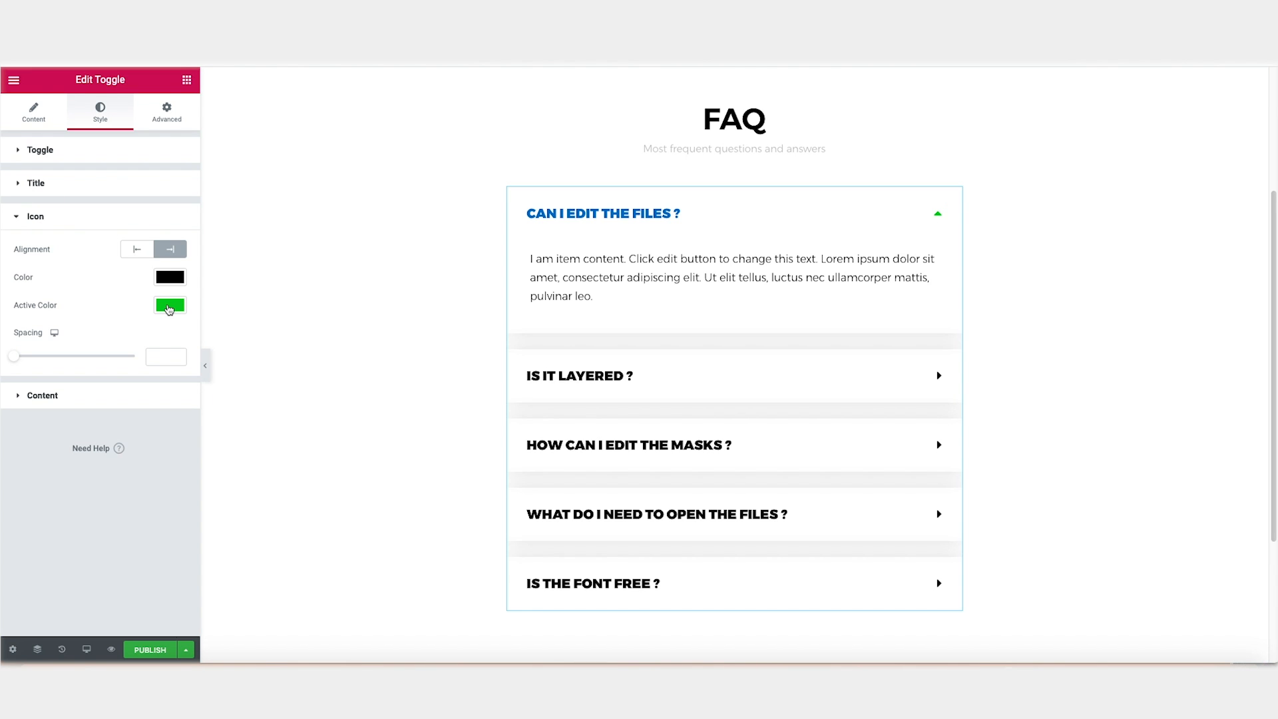
click(169, 307)
click(171, 337)
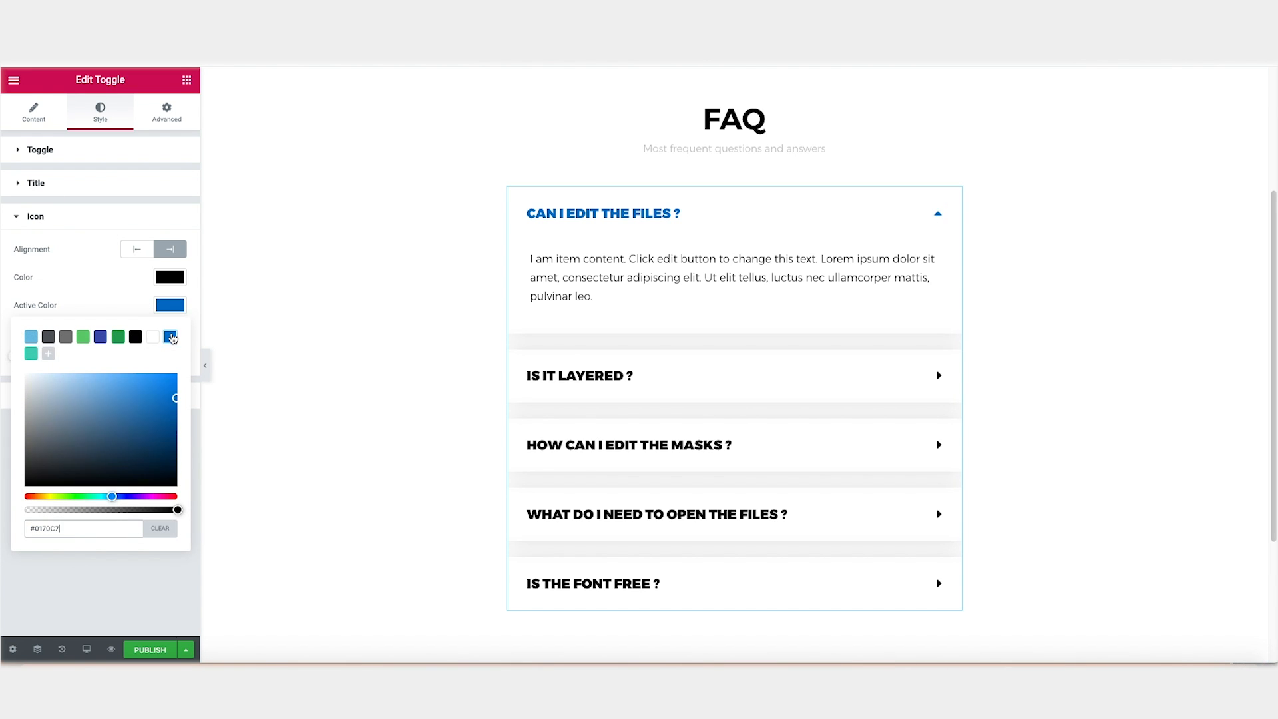
- Delete the "Most frequent questions and answers" subtitle and the black "FAQ" heading above the toggles
scroll(450, 355, up, 3)
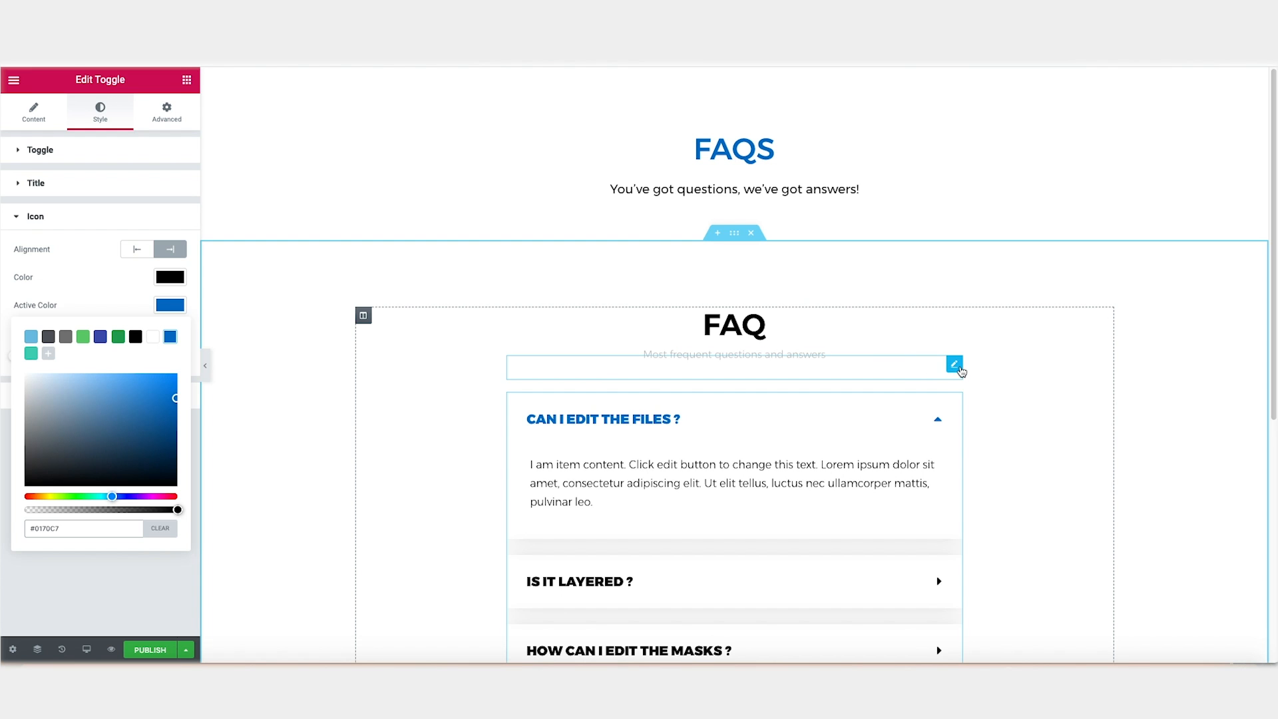
right_click(958, 367)
click(1014, 553)
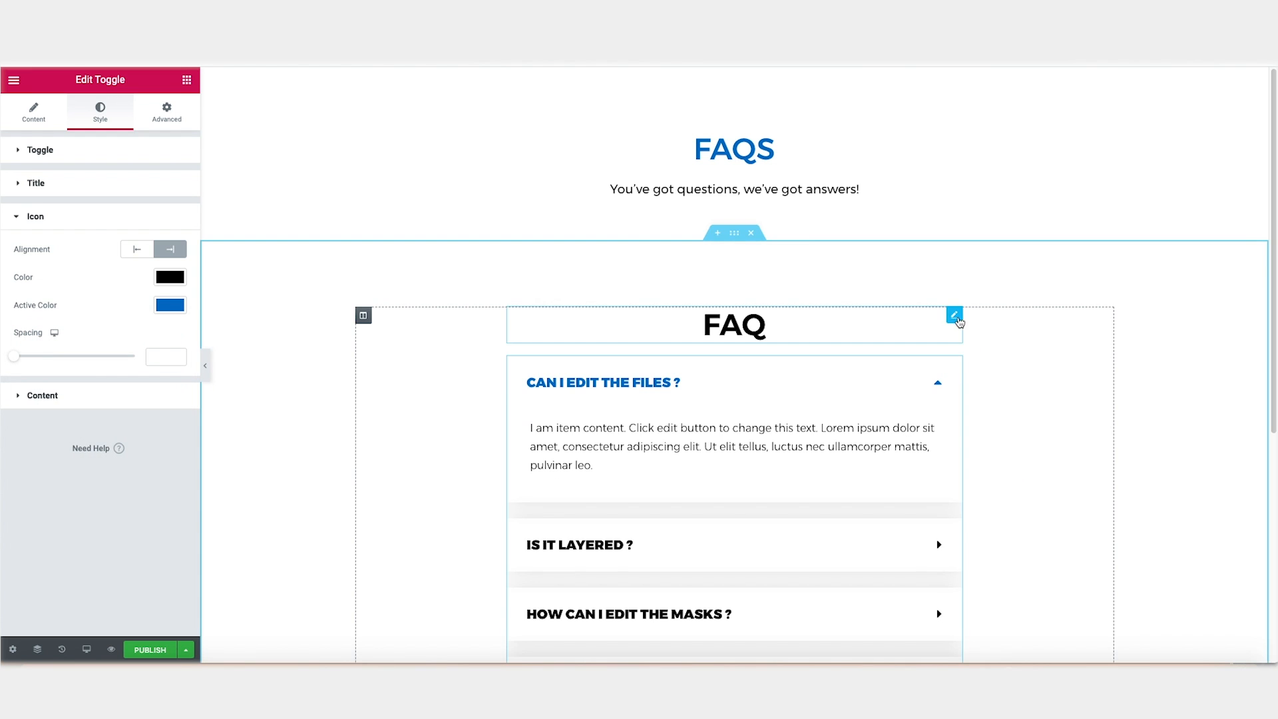
right_click(957, 312)
click(1003, 510)
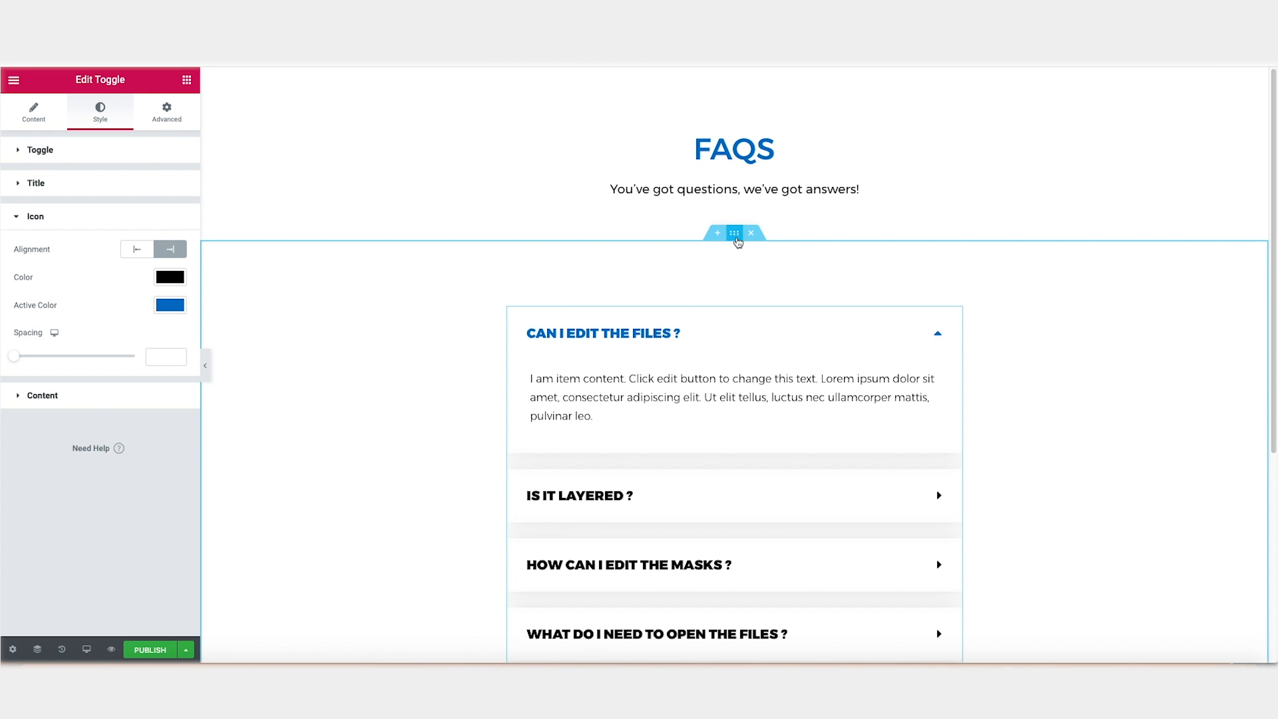
- Set the top padding of the section holding the FAQ toggles to 0
click(734, 233)
click(168, 111)
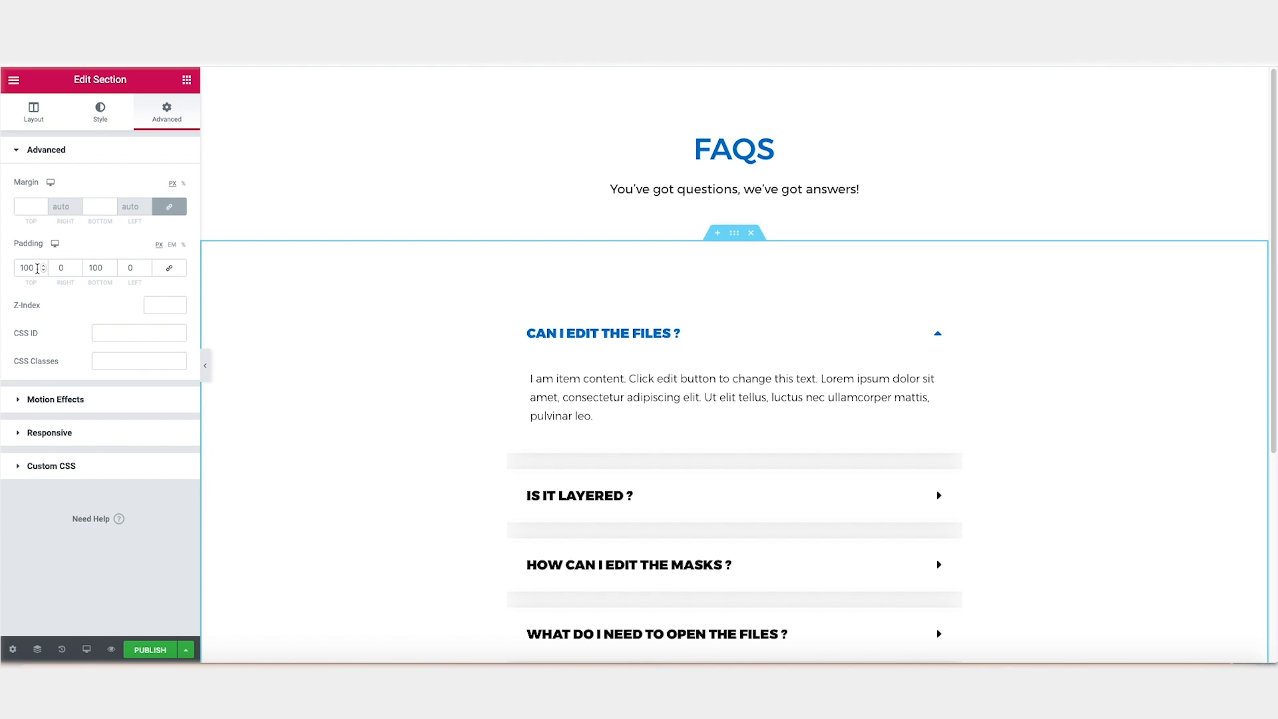
drag(38, 268, 2, 269)
text(0)
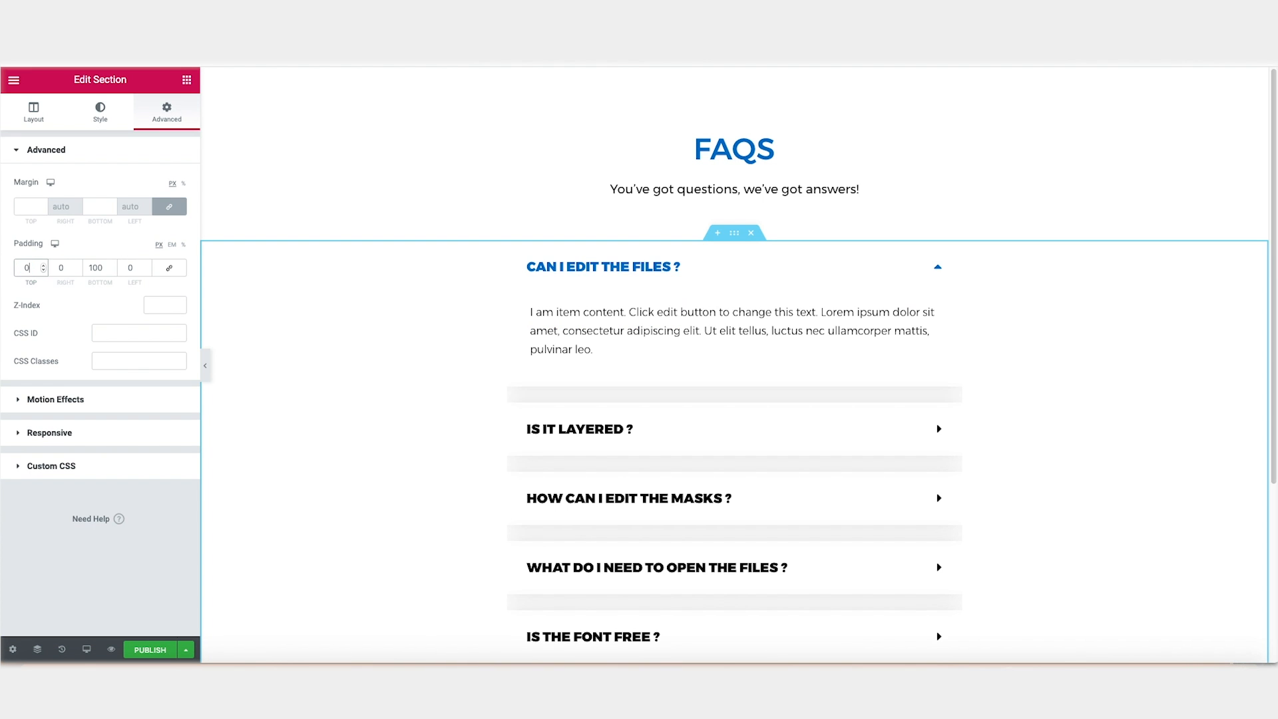
- Preview the FAQs page at full width, test closing and opening its first two toggle items, and publish the page
click(205, 365)
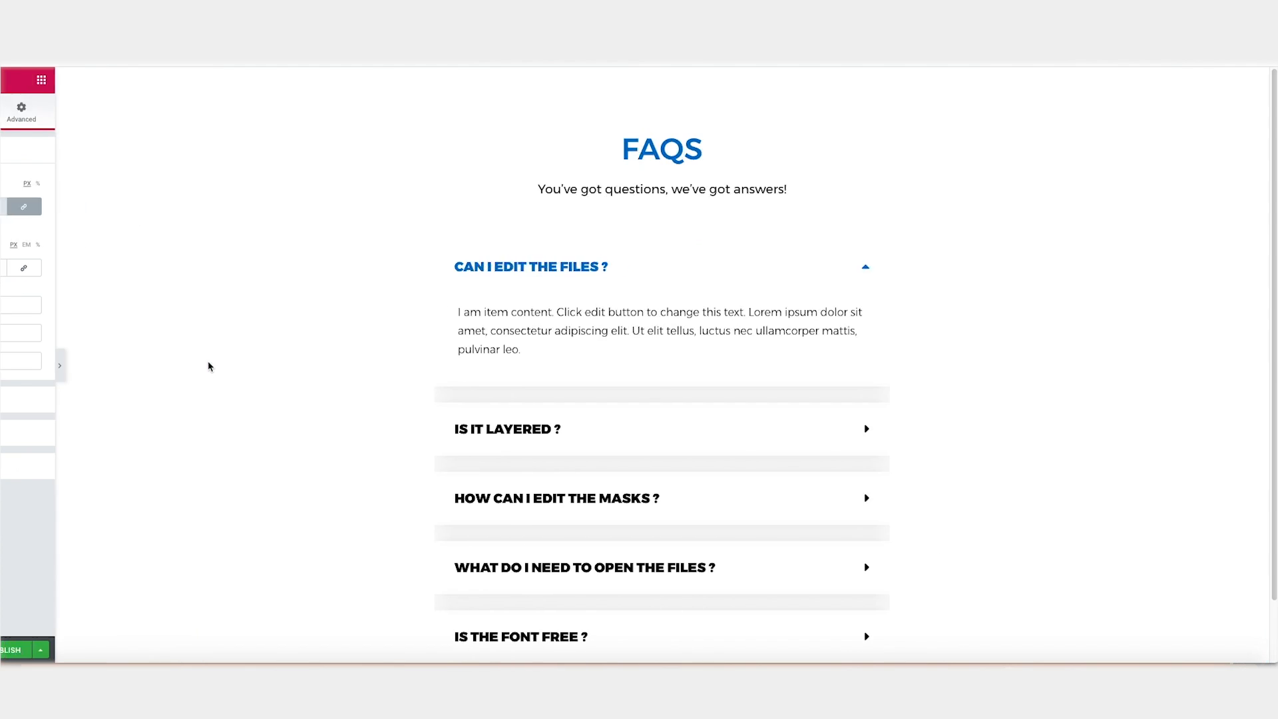
click(790, 292)
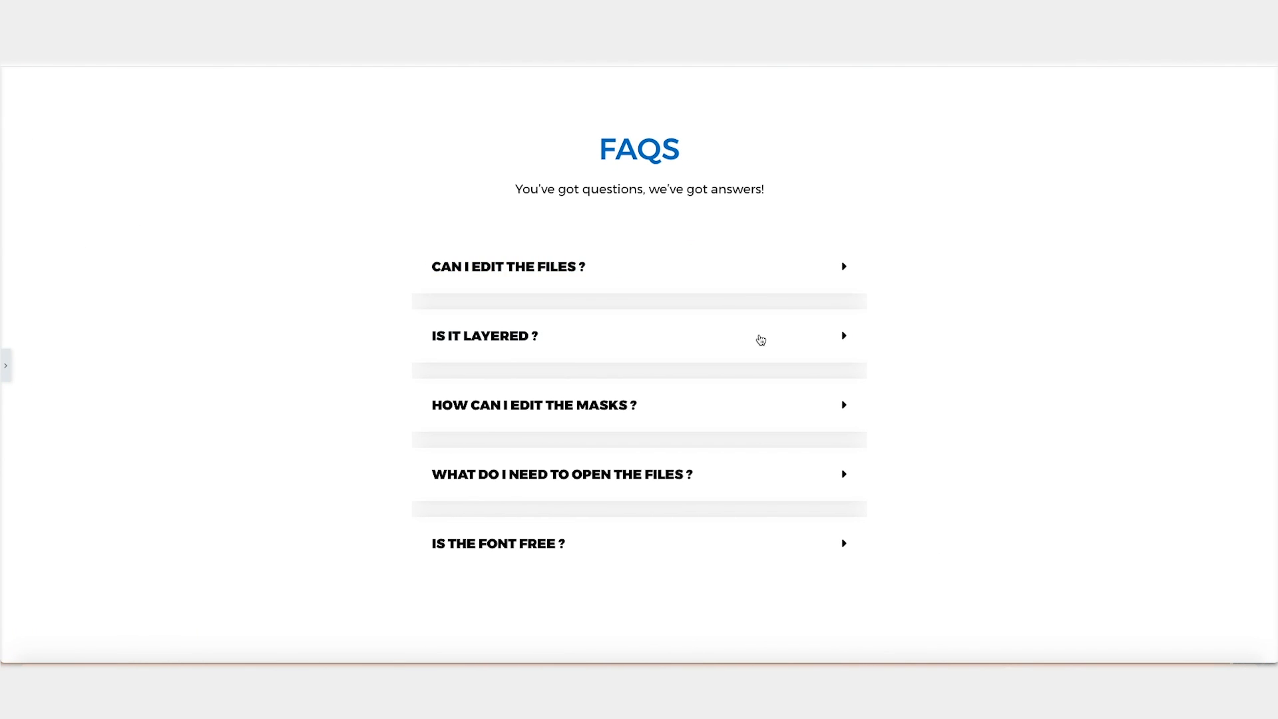
click(761, 340)
click(7, 365)
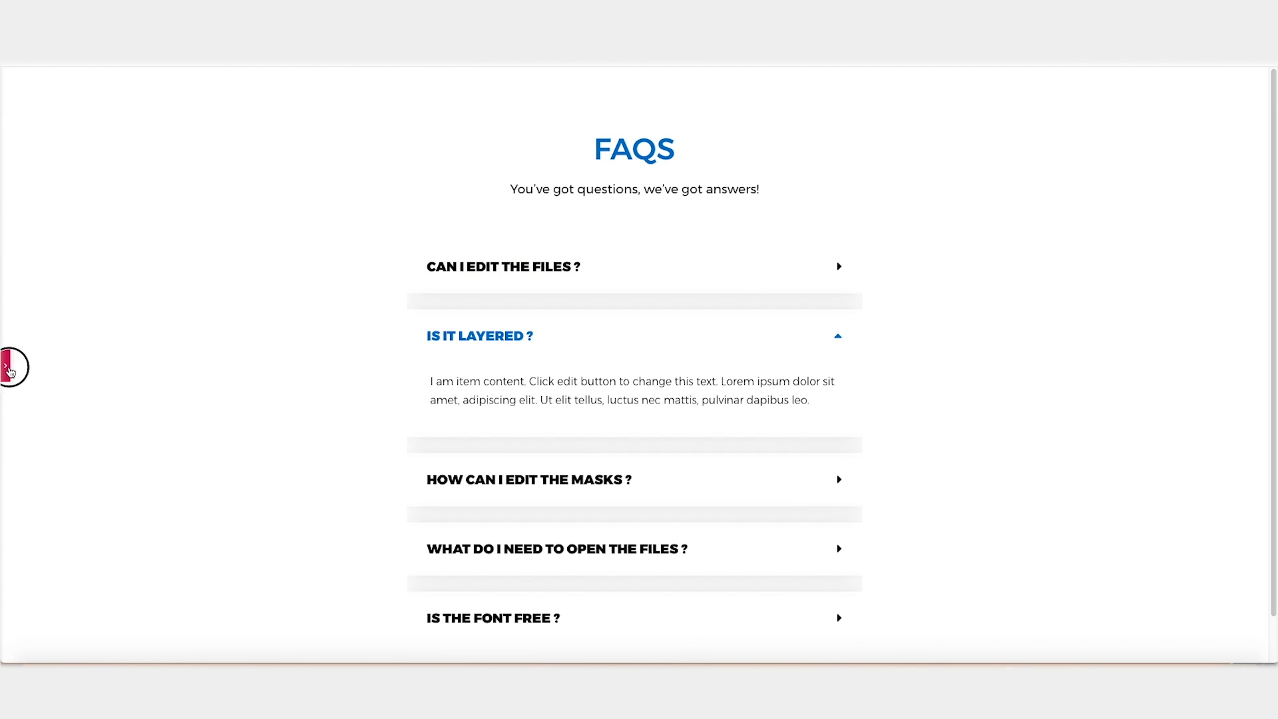
click(144, 651)
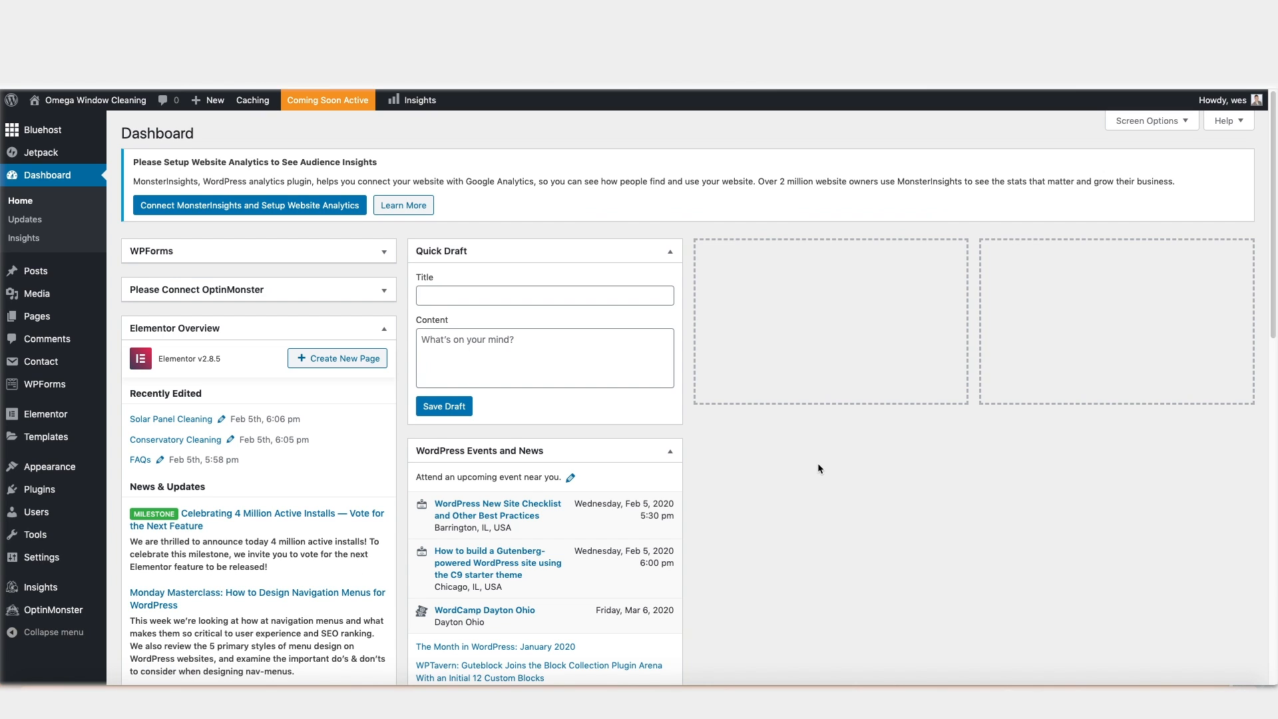
- Find, install and activate the "Elementor – Header, Footer & Blocks" plugin
mouse_move(36, 490)
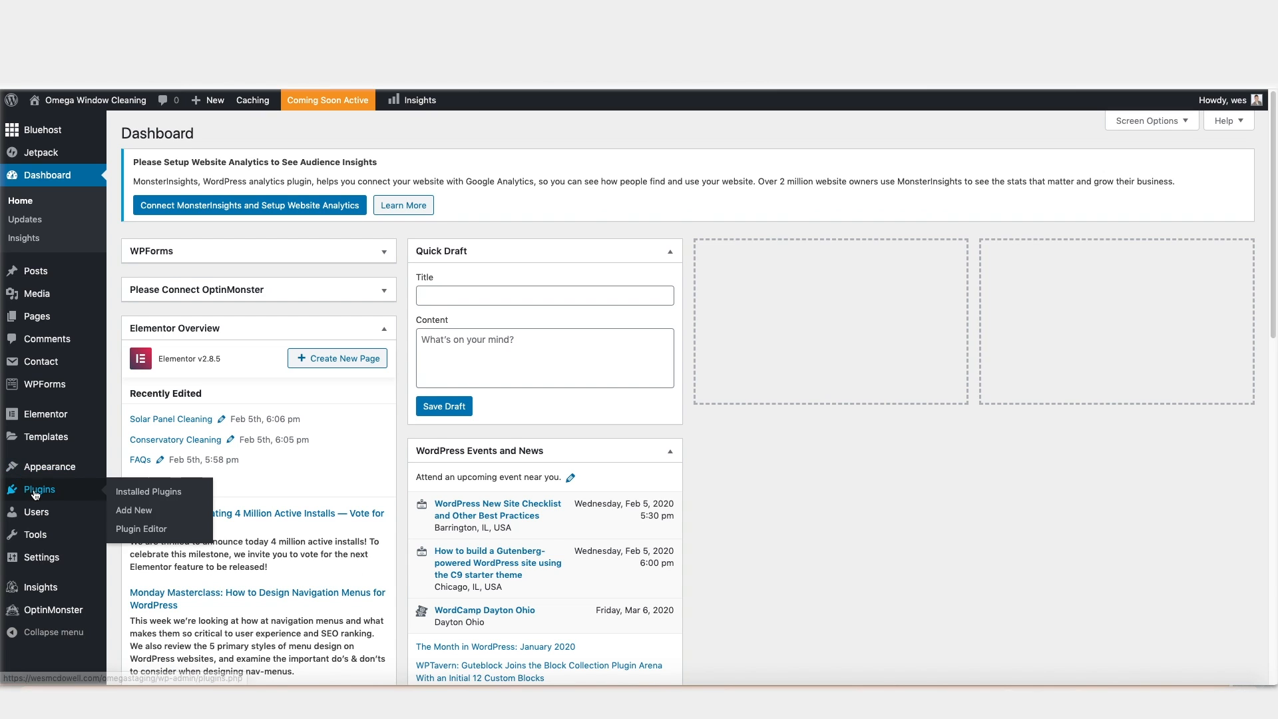
click(145, 511)
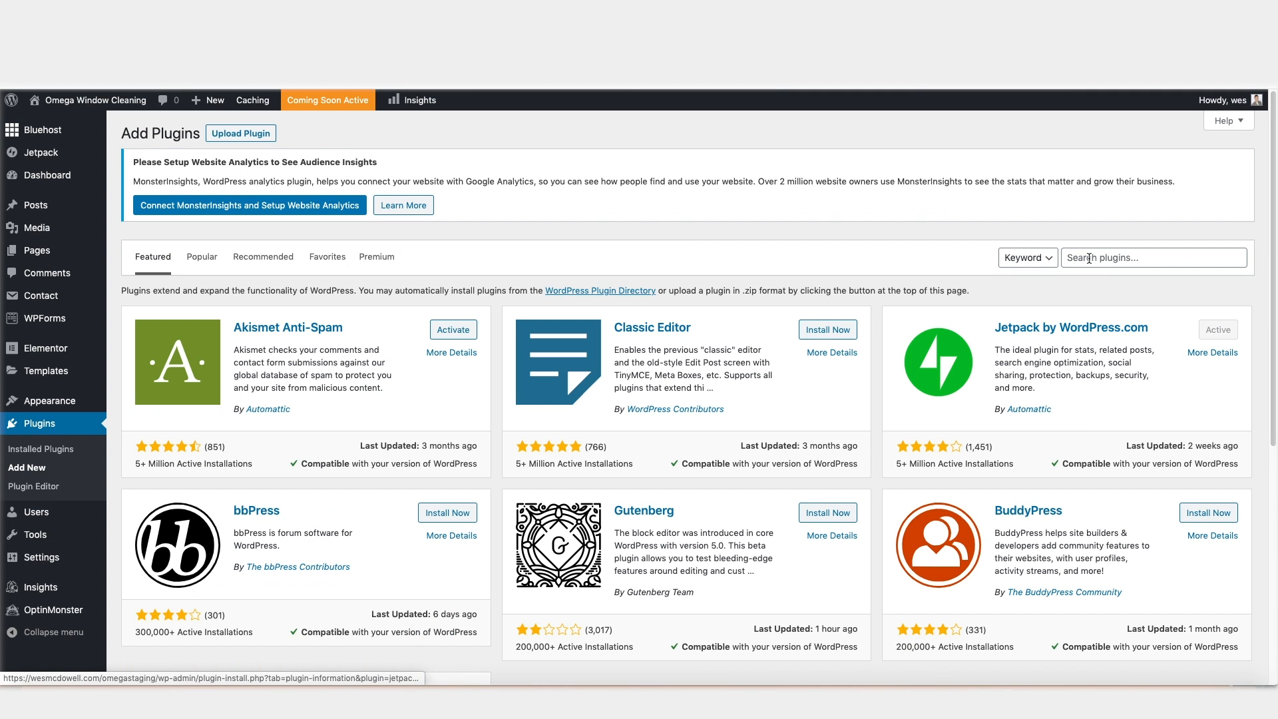
click(1090, 258)
text(elementor header)
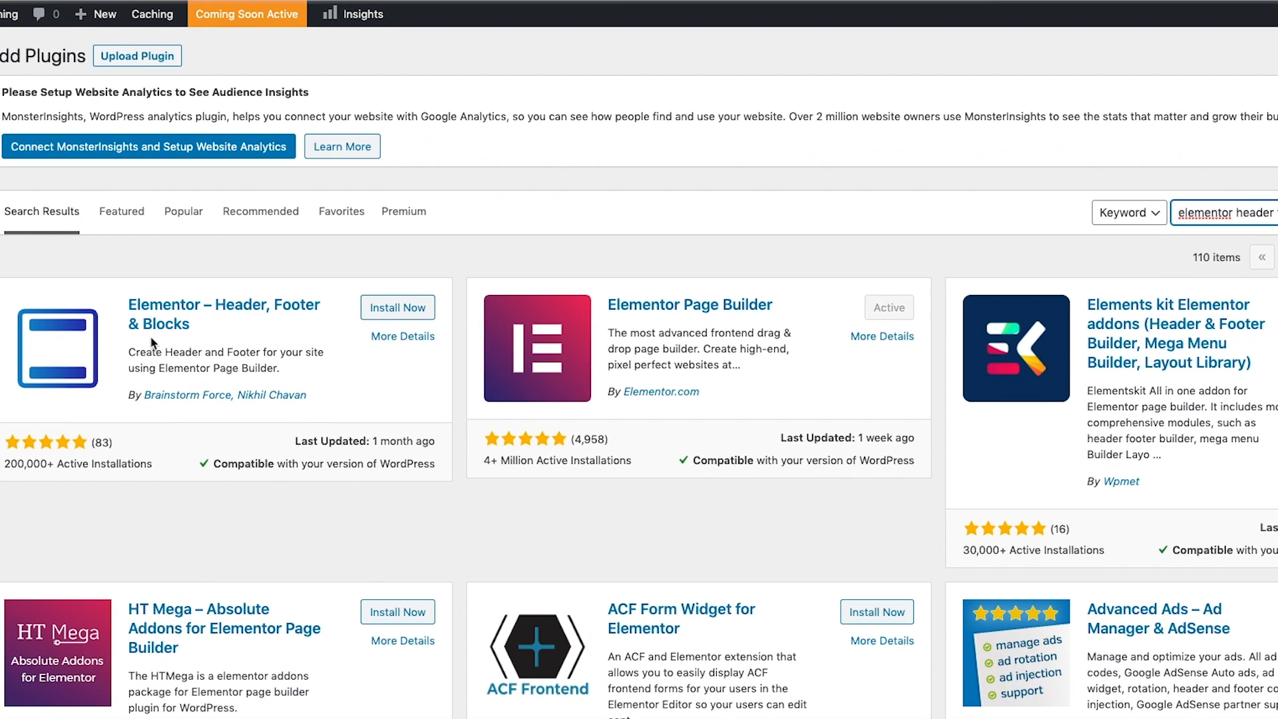
click(398, 308)
click(404, 309)
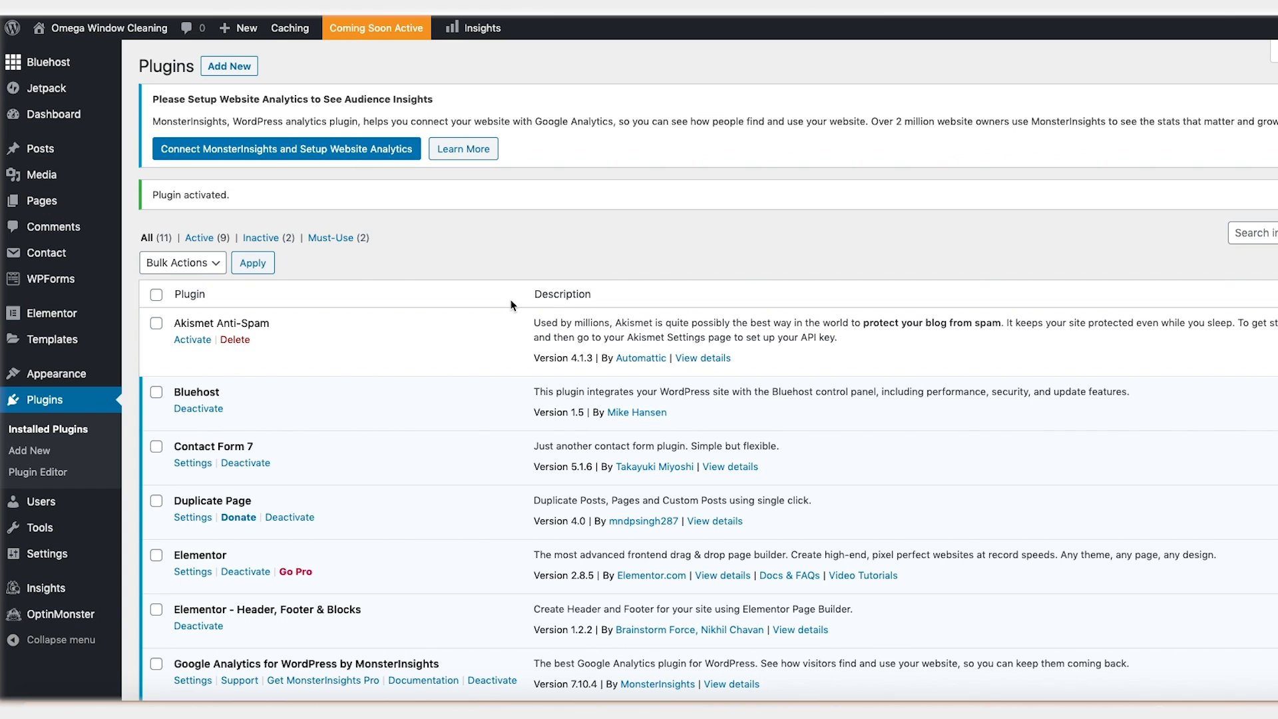
- Create a new template titled "Header" in the Header Footer Builder
mouse_move(53, 377)
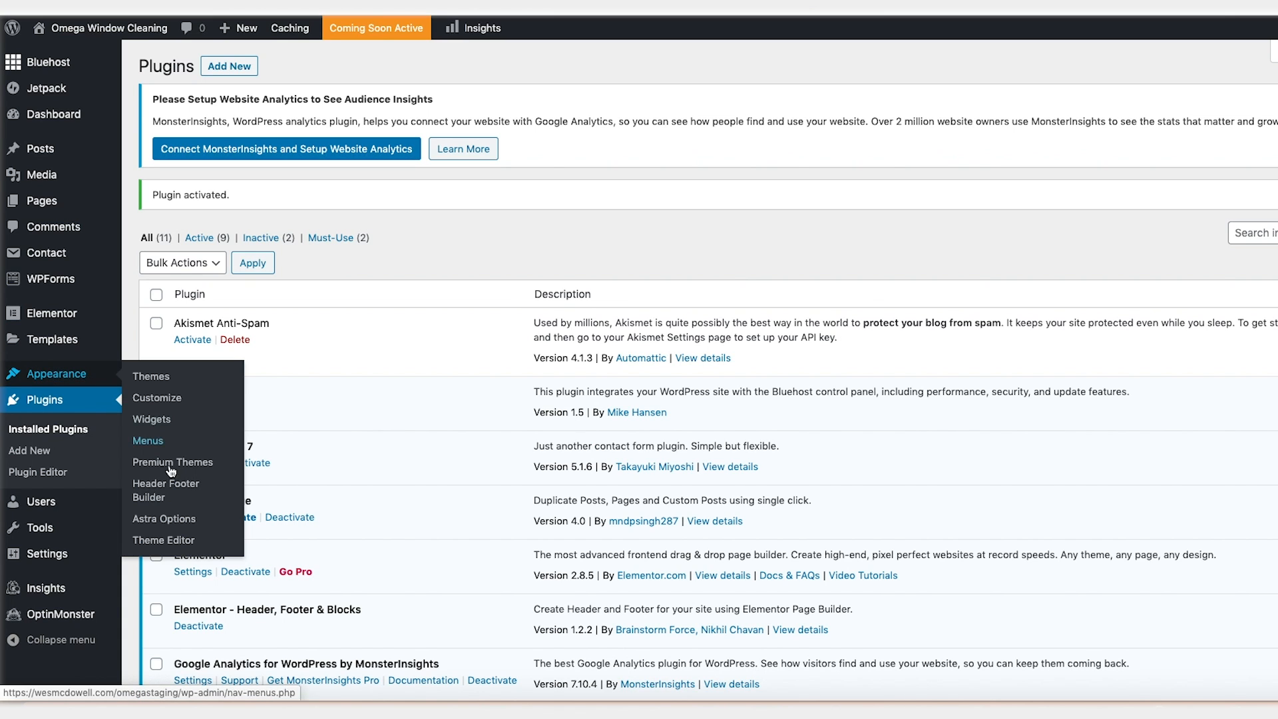
click(151, 495)
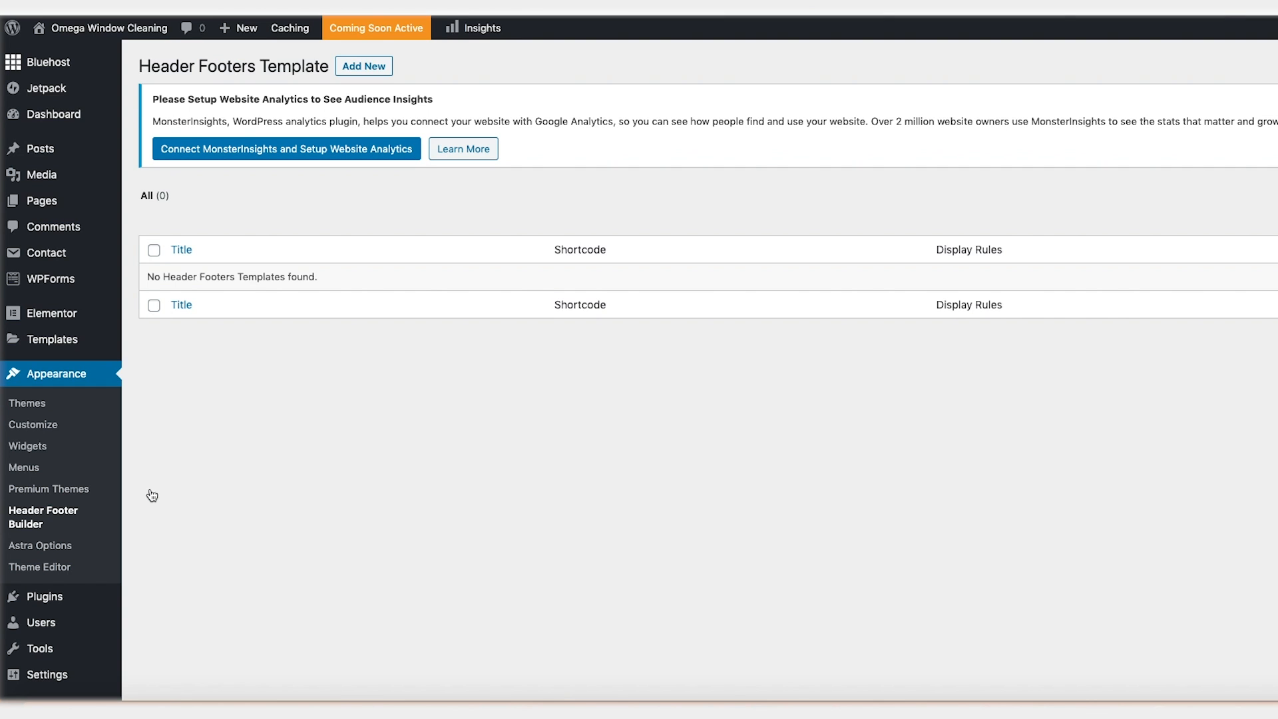
click(360, 64)
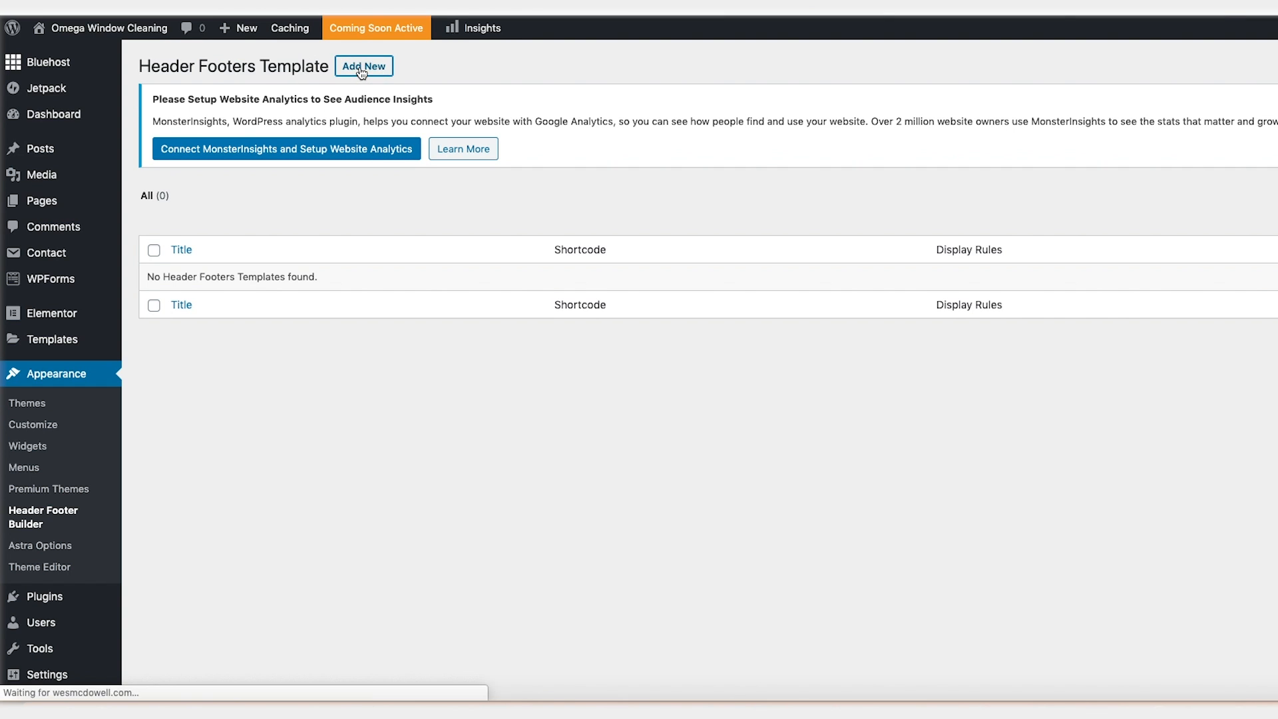
text(Header)
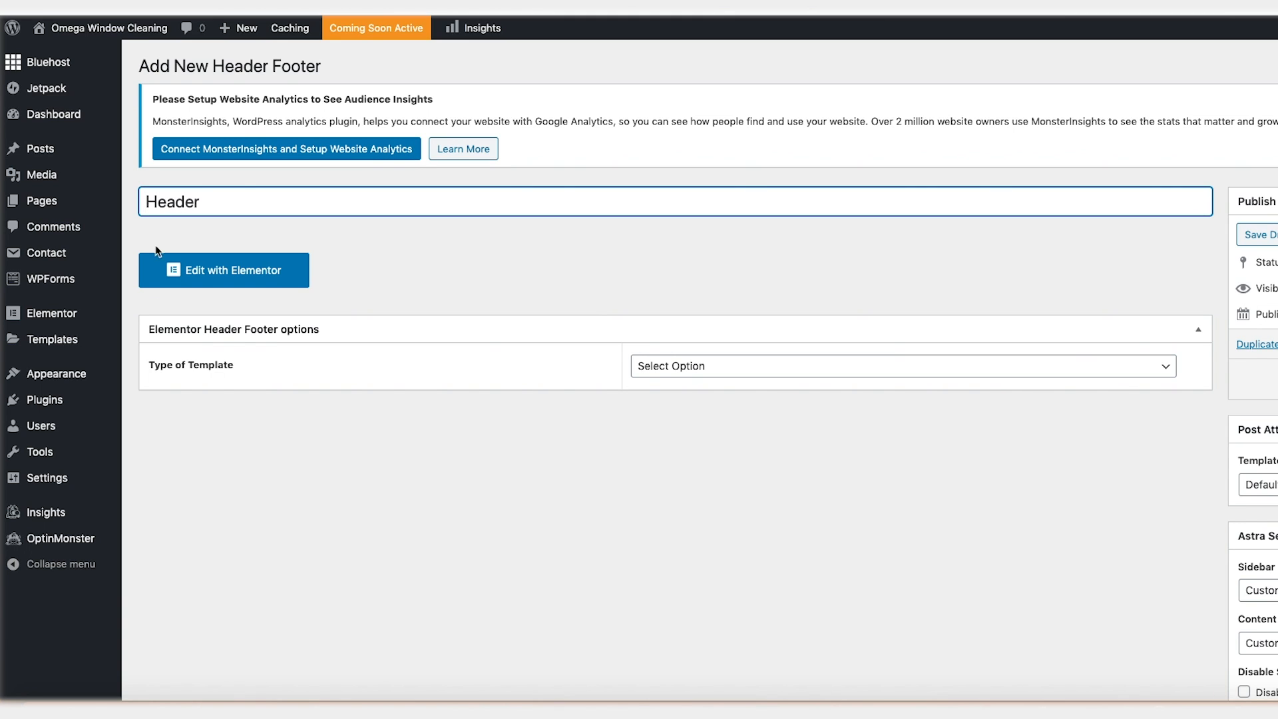
- Set the template type to Header and display it on the Entire Website
click(784, 374)
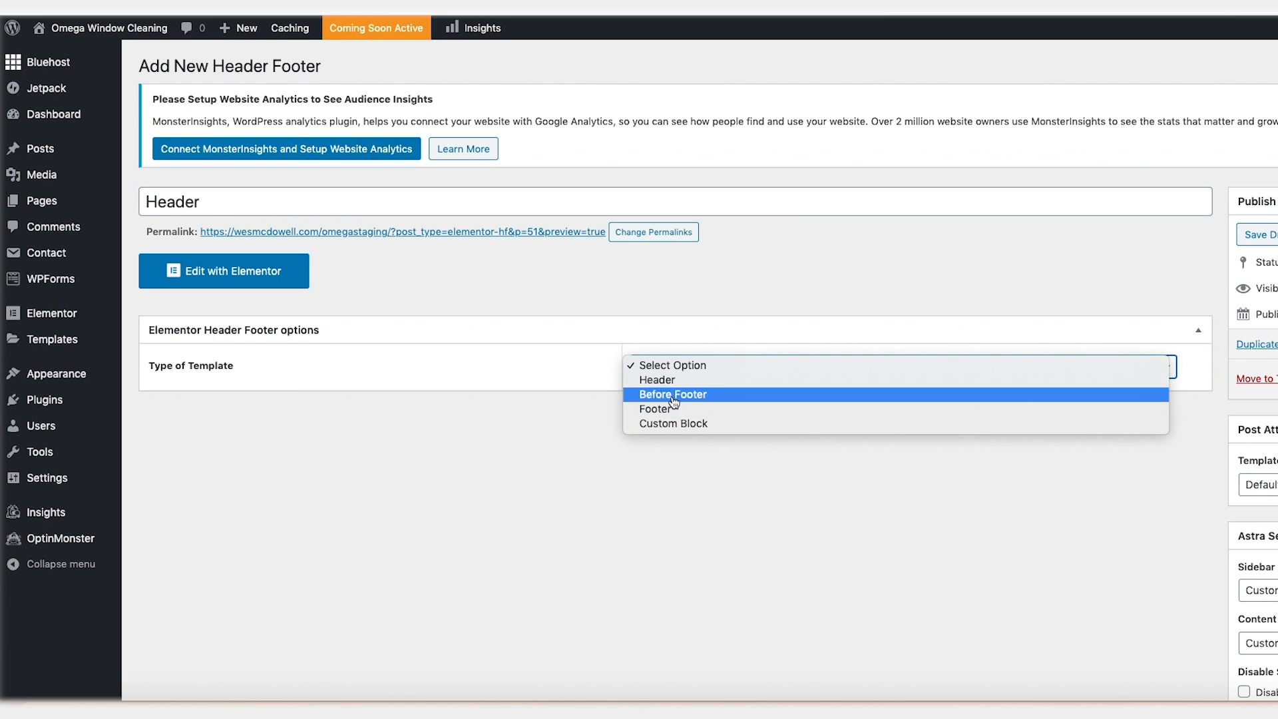
click(665, 381)
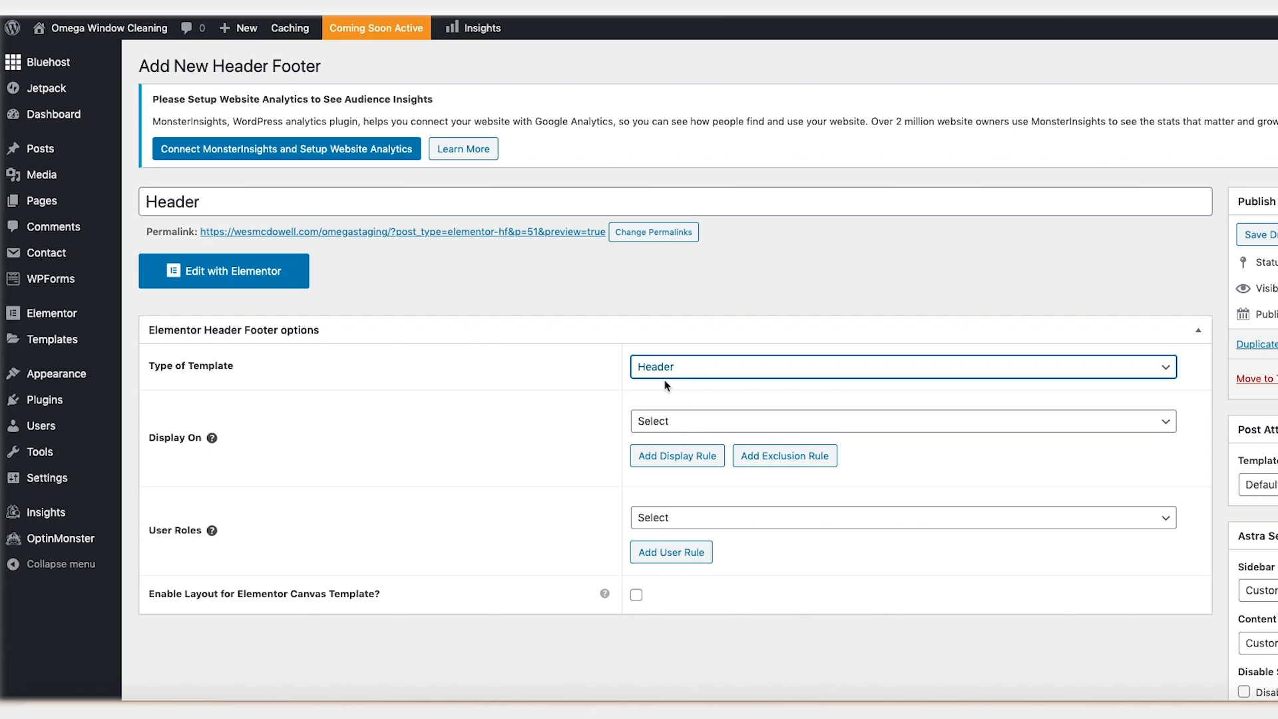
click(736, 425)
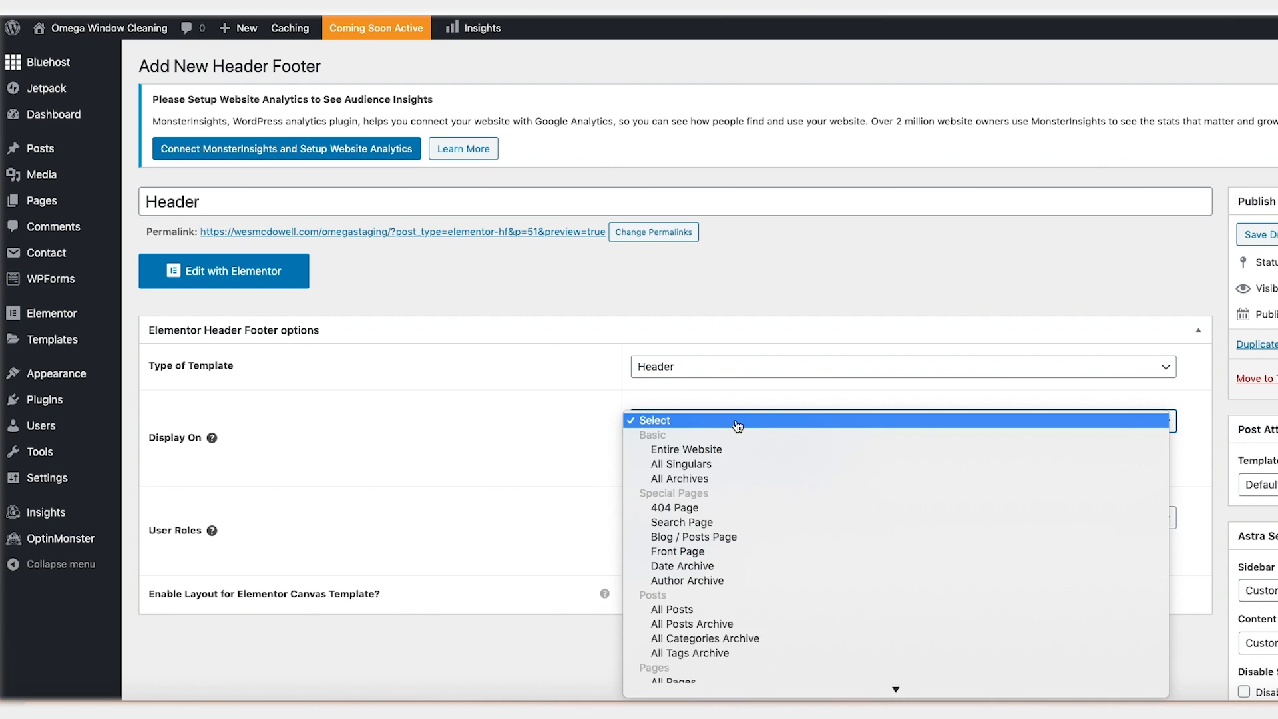
click(698, 451)
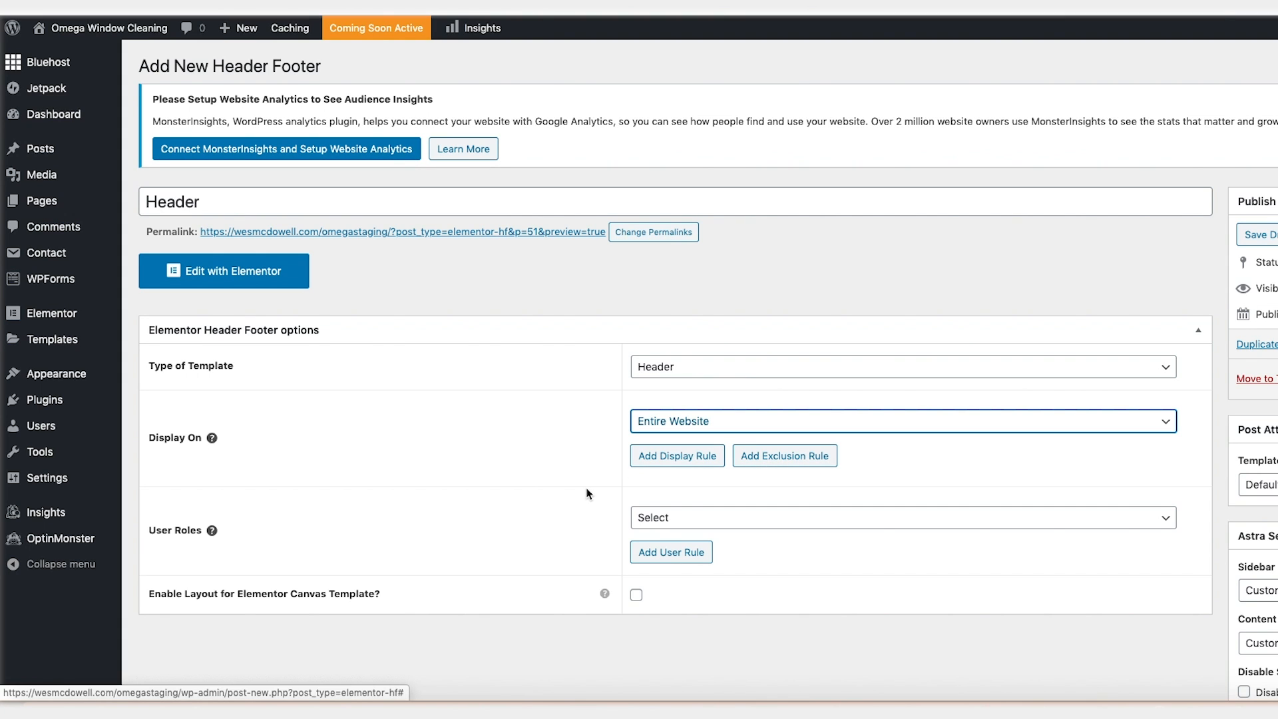
- Open the header template in Elementor and add a section with three equal columns
click(230, 273)
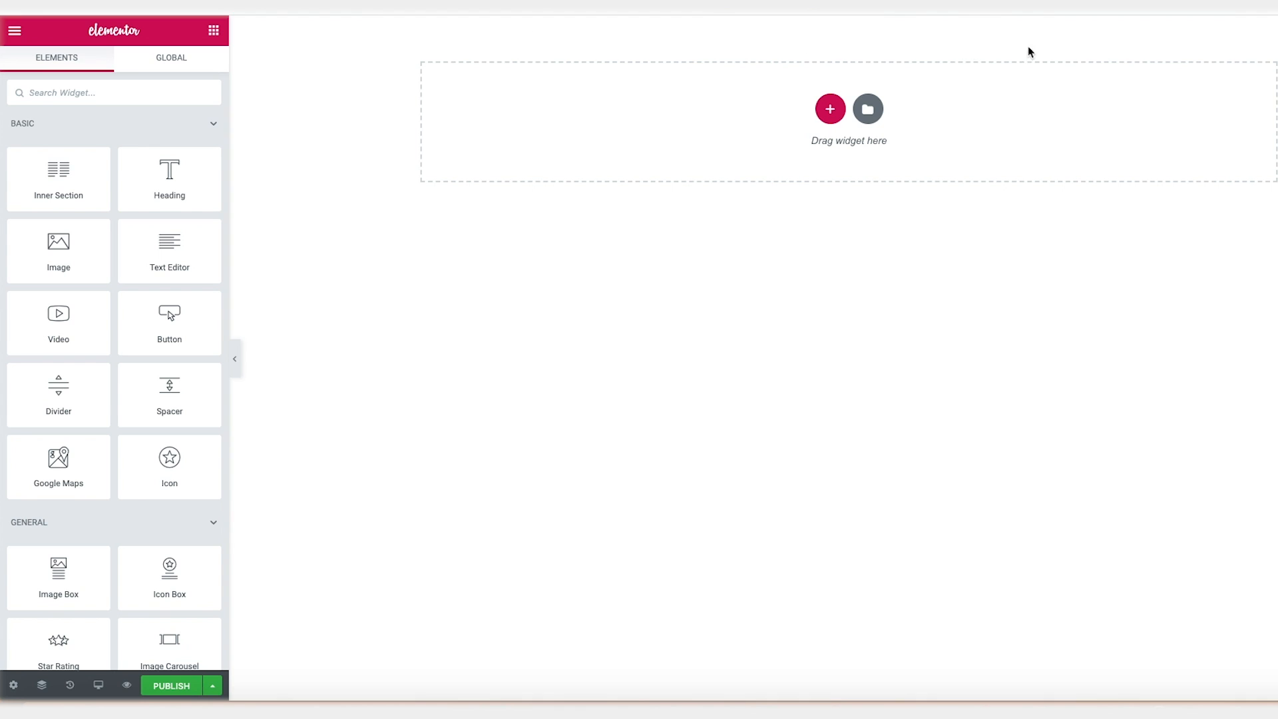
click(831, 111)
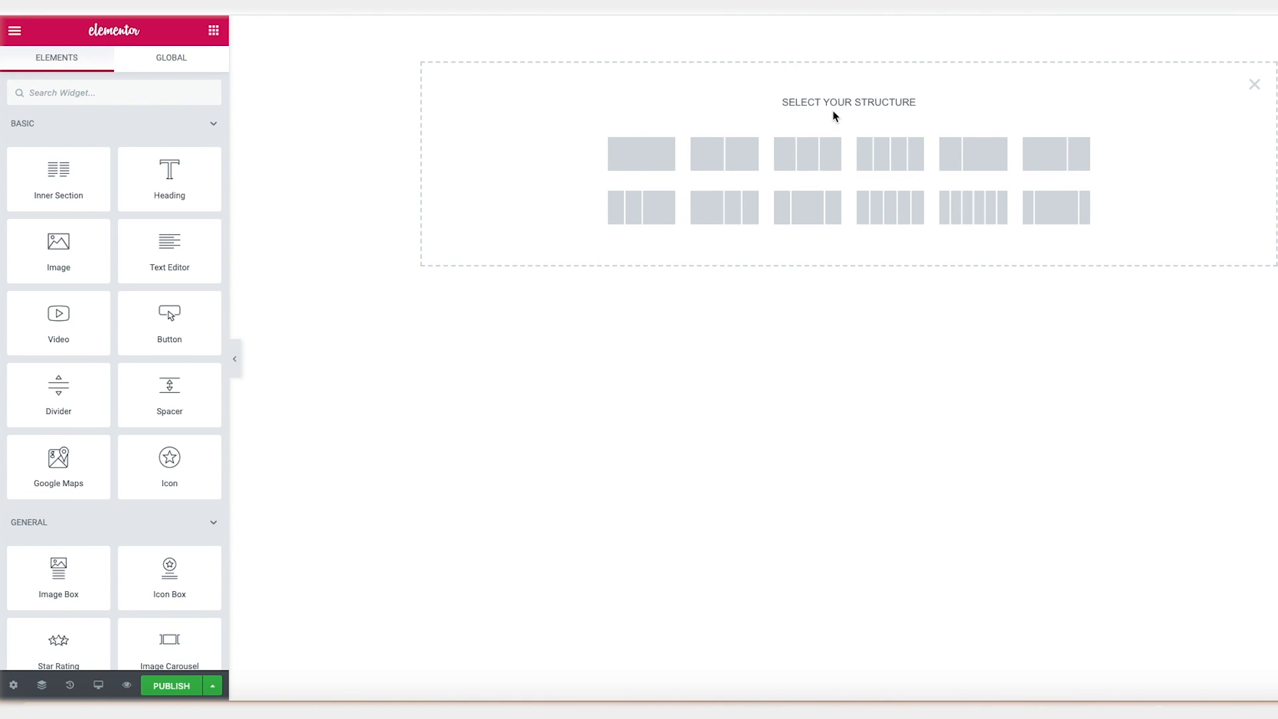
click(806, 163)
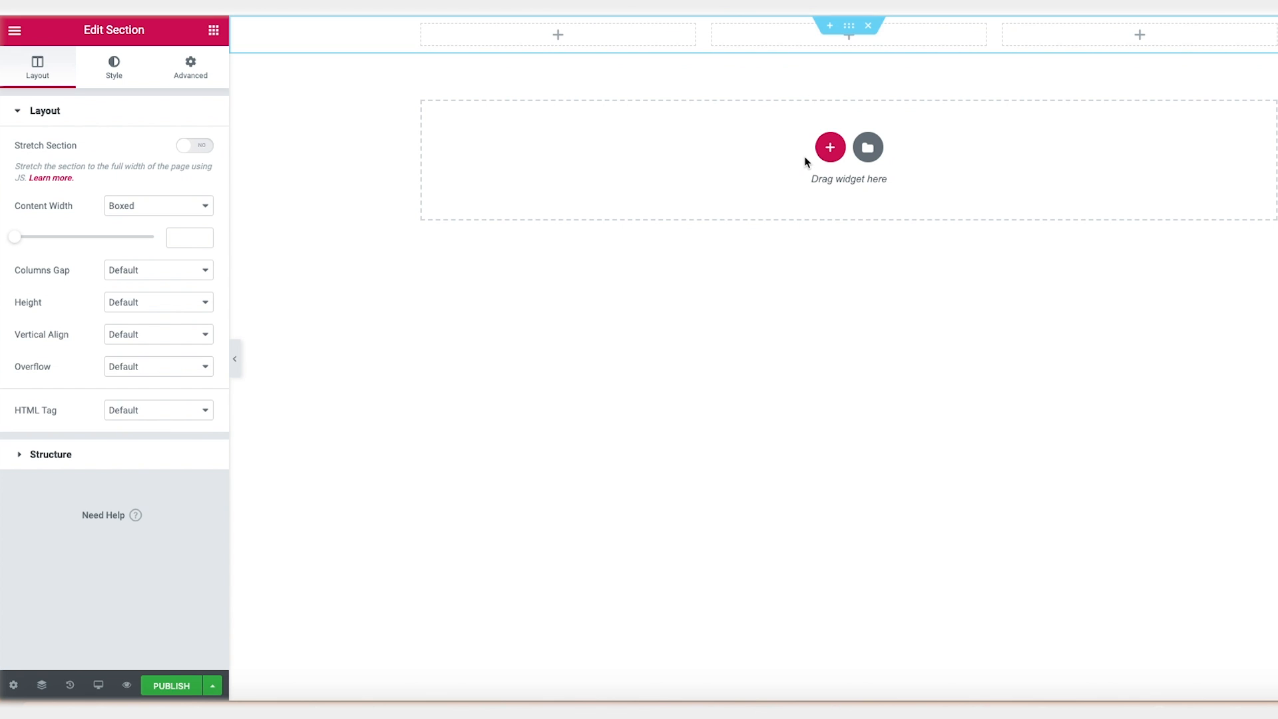
- Place an Image widget in the first column, a Text Editor in the second and a Button in the third
click(213, 30)
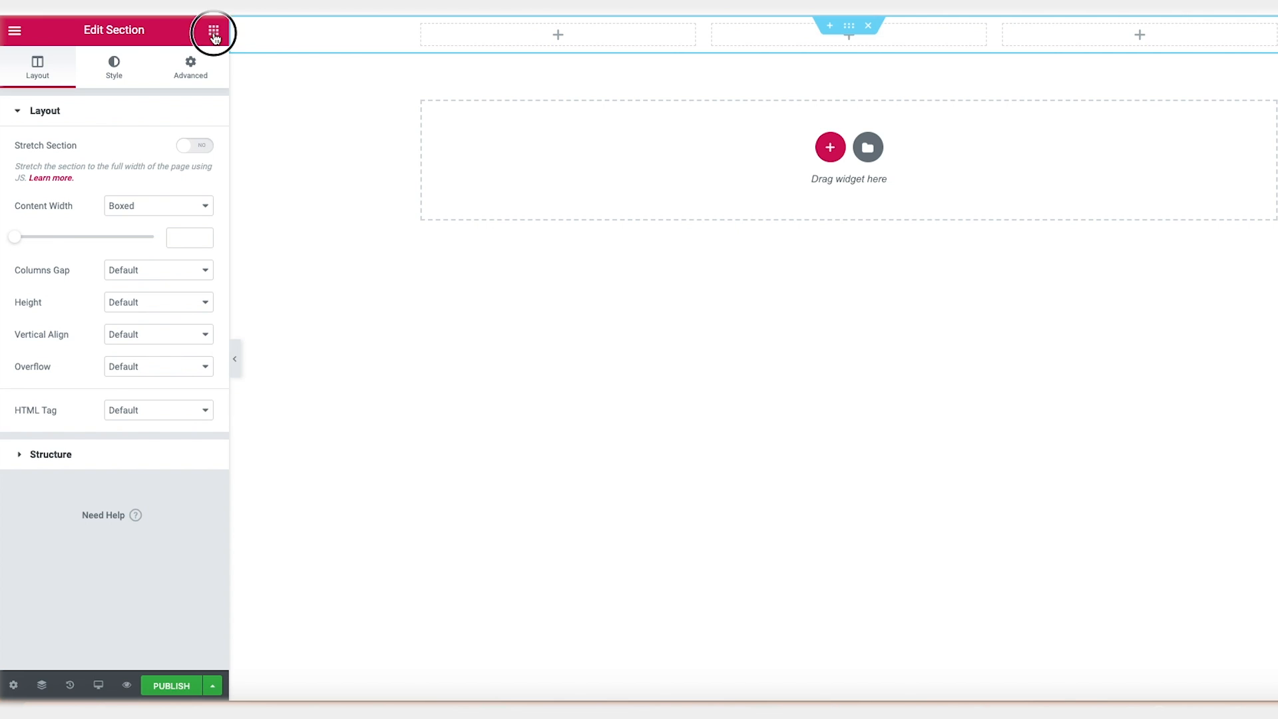
drag(61, 247, 573, 37)
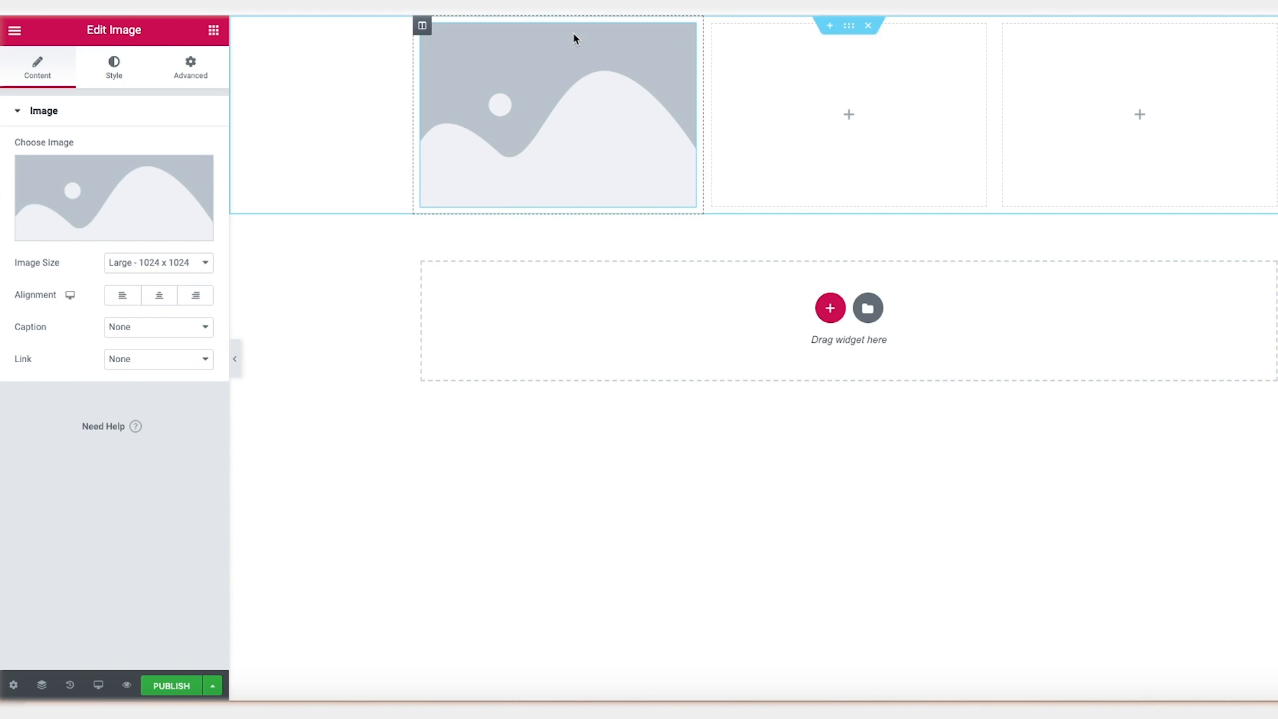
click(213, 30)
drag(162, 246, 816, 106)
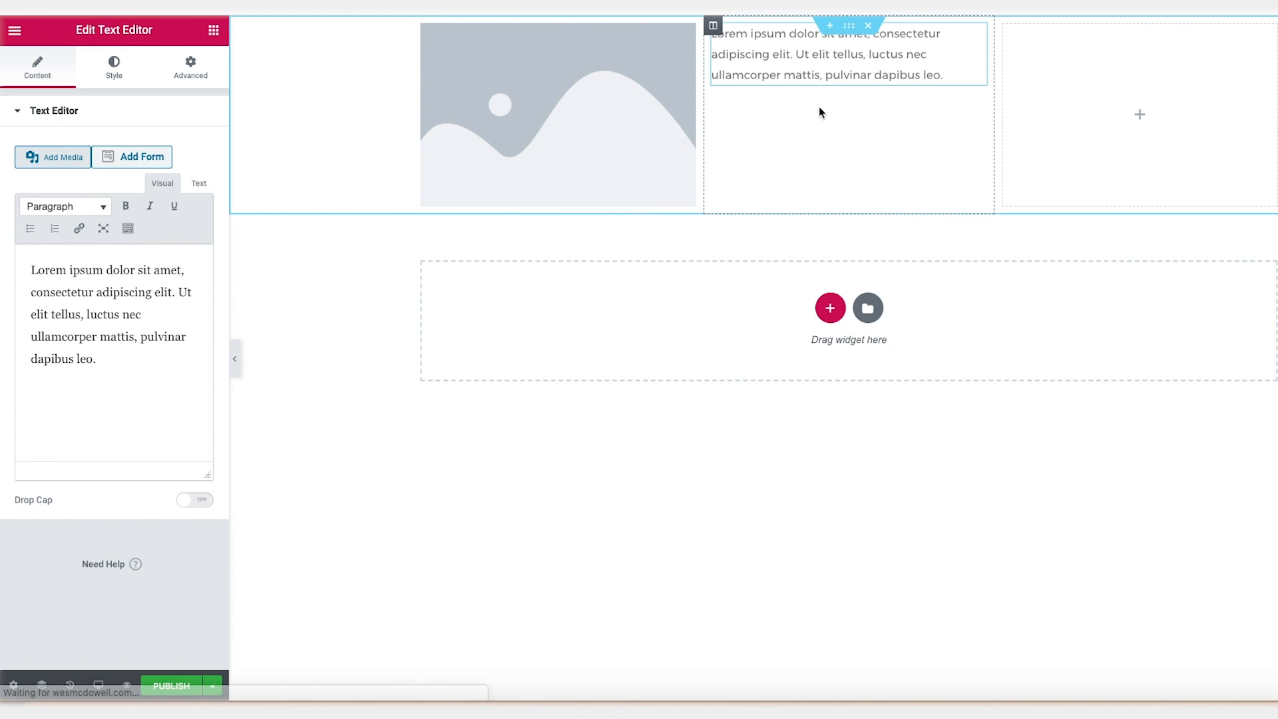
click(213, 30)
drag(181, 322, 1141, 117)
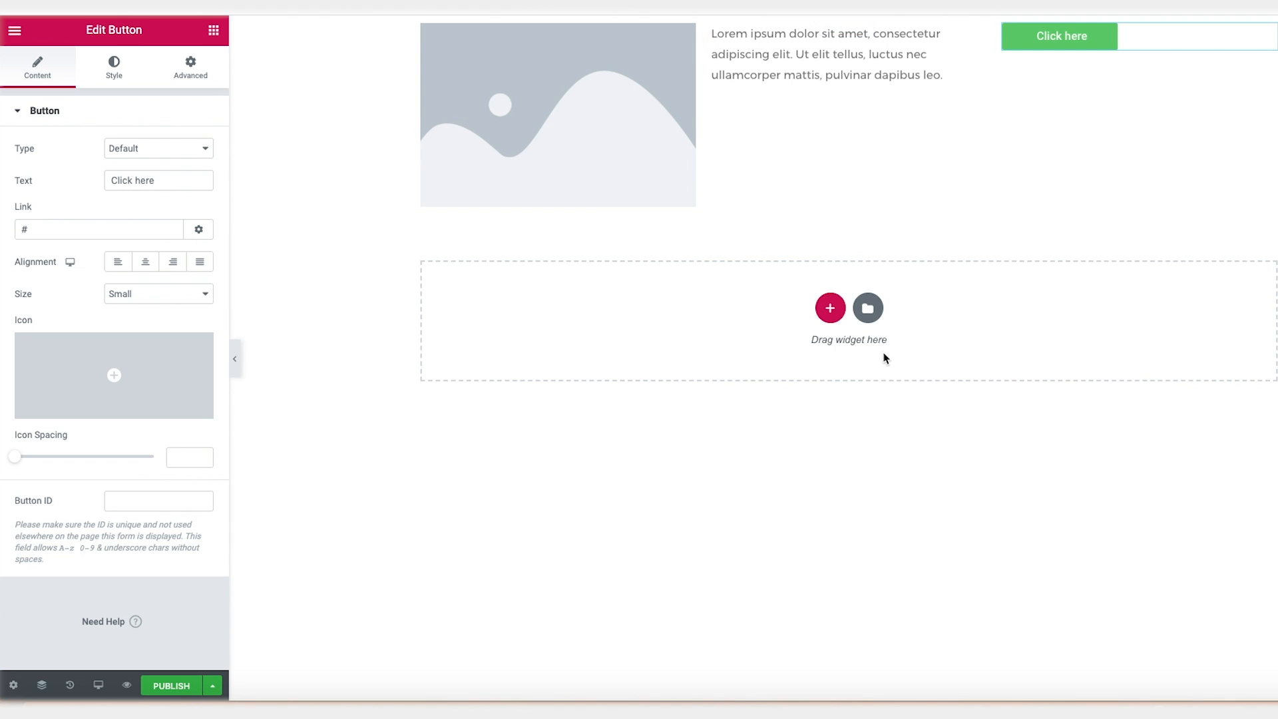
- Give the three-column header section a classic background in white
click(849, 28)
click(127, 72)
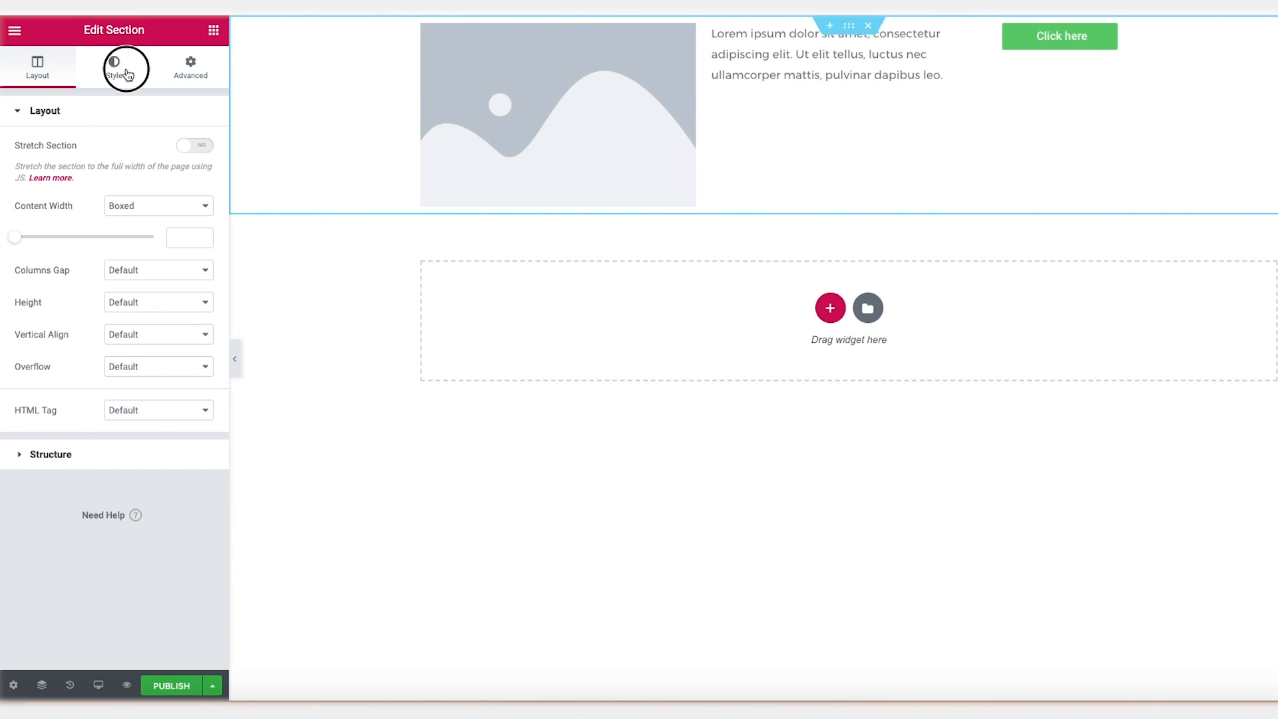
click(116, 183)
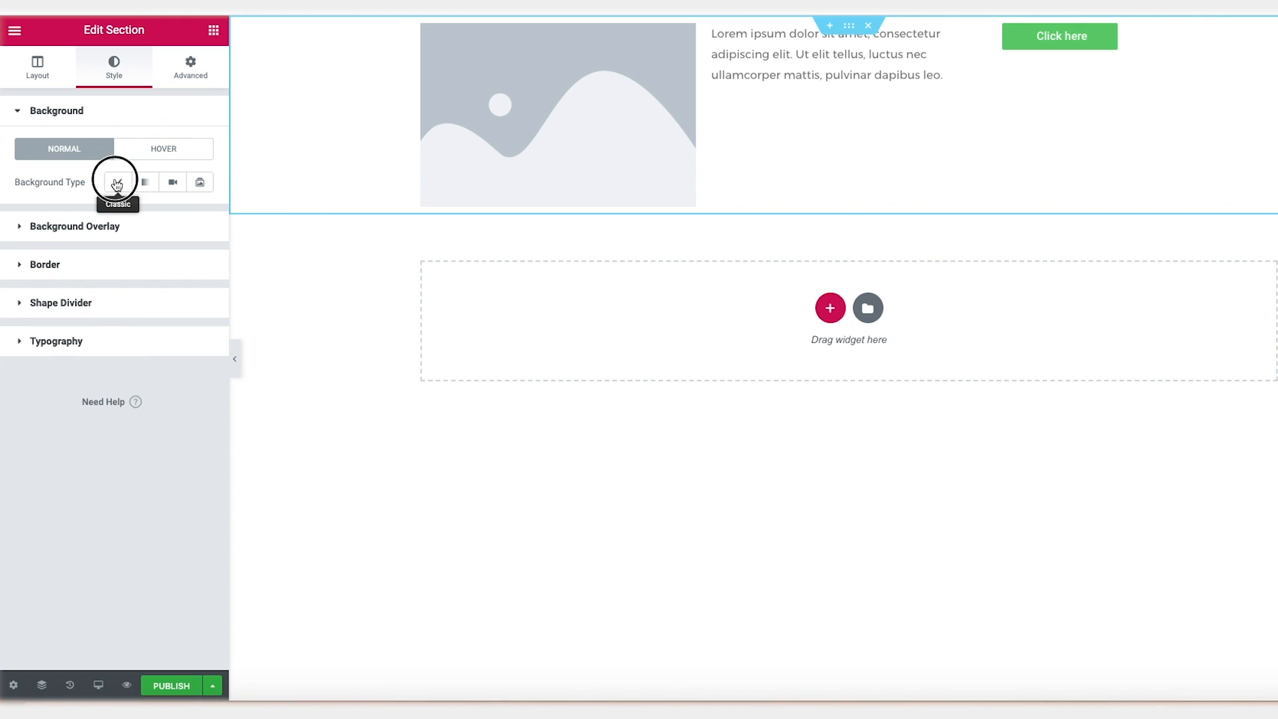
click(197, 215)
click(173, 259)
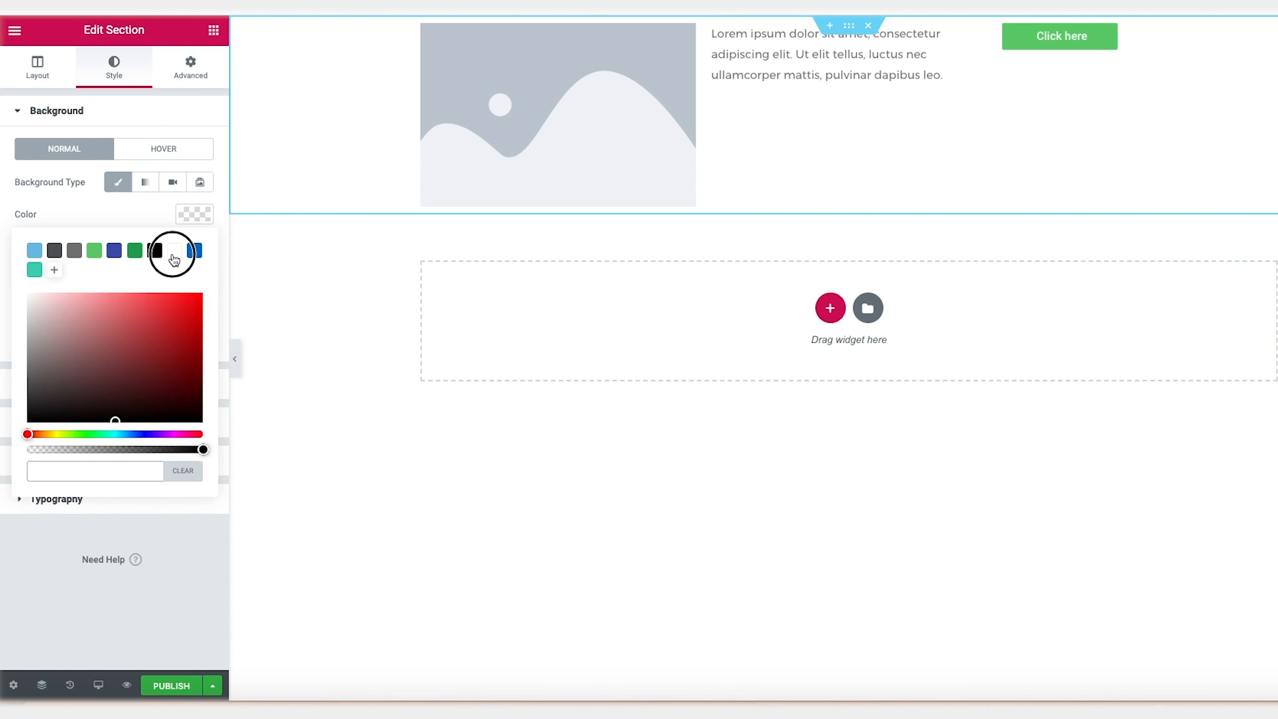
- Insert omega-new.png from the media library into the header's Image widget and narrow the logo column
click(199, 664)
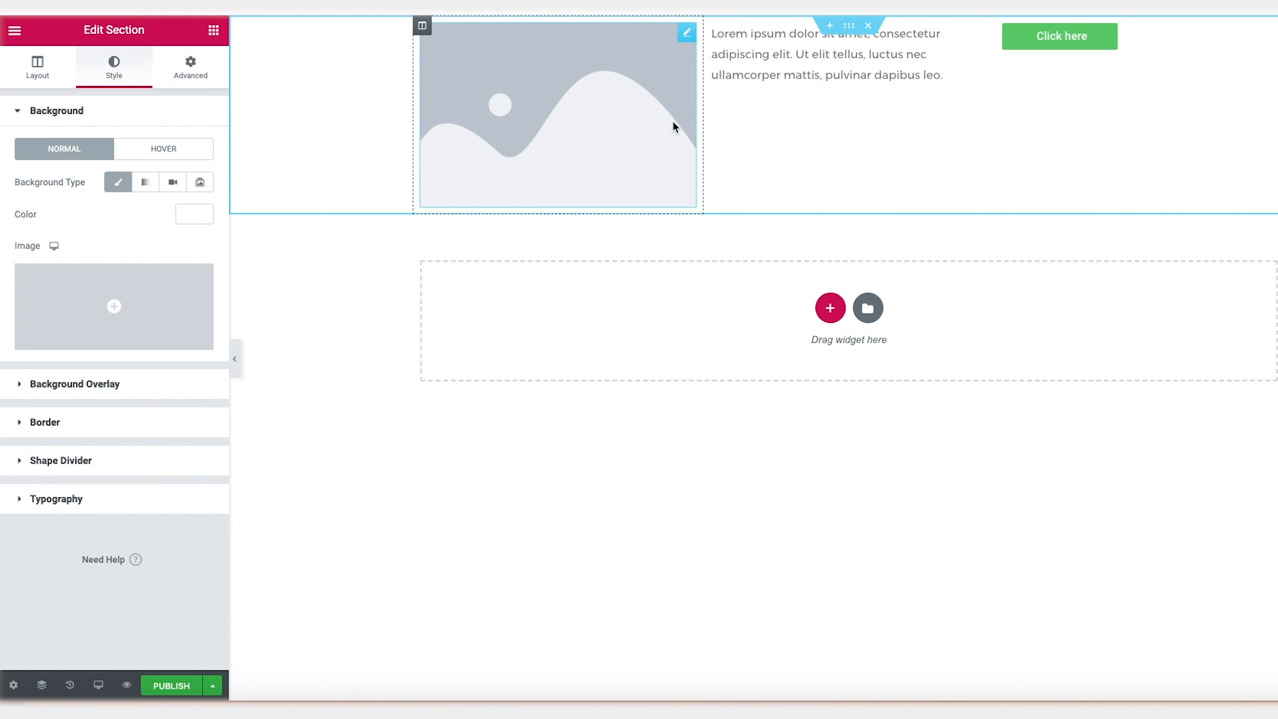
click(580, 126)
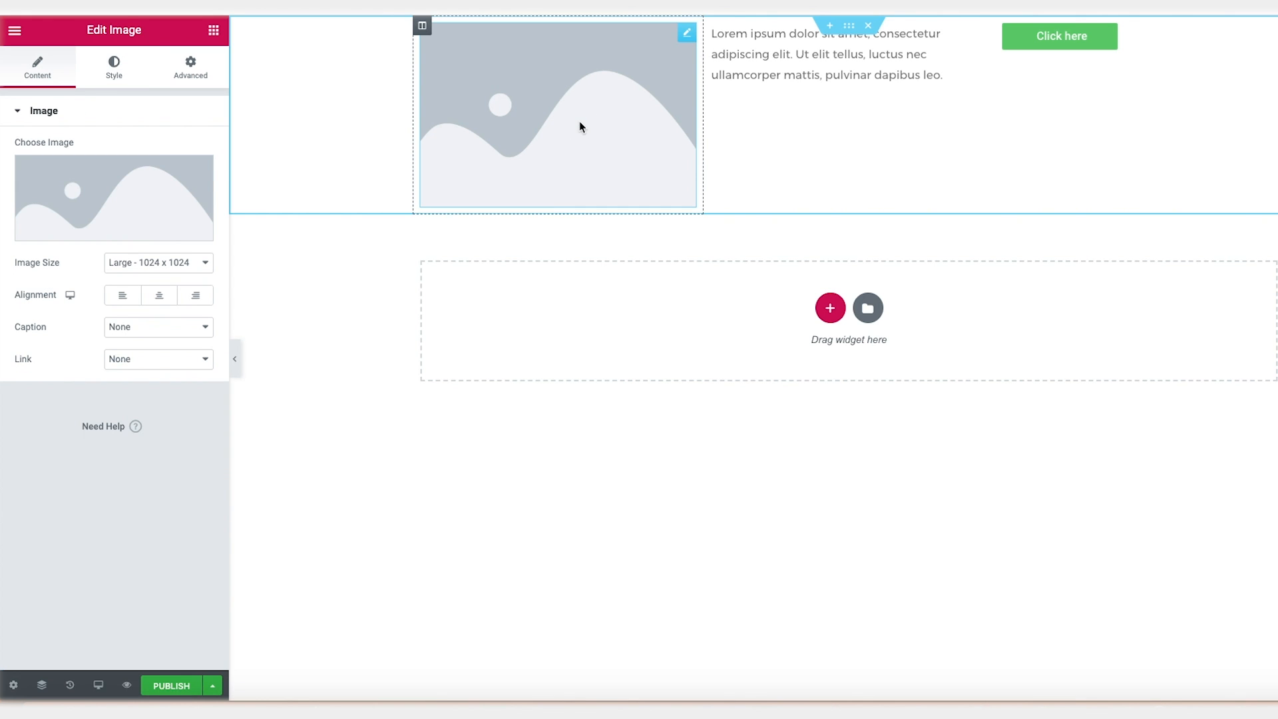
click(103, 230)
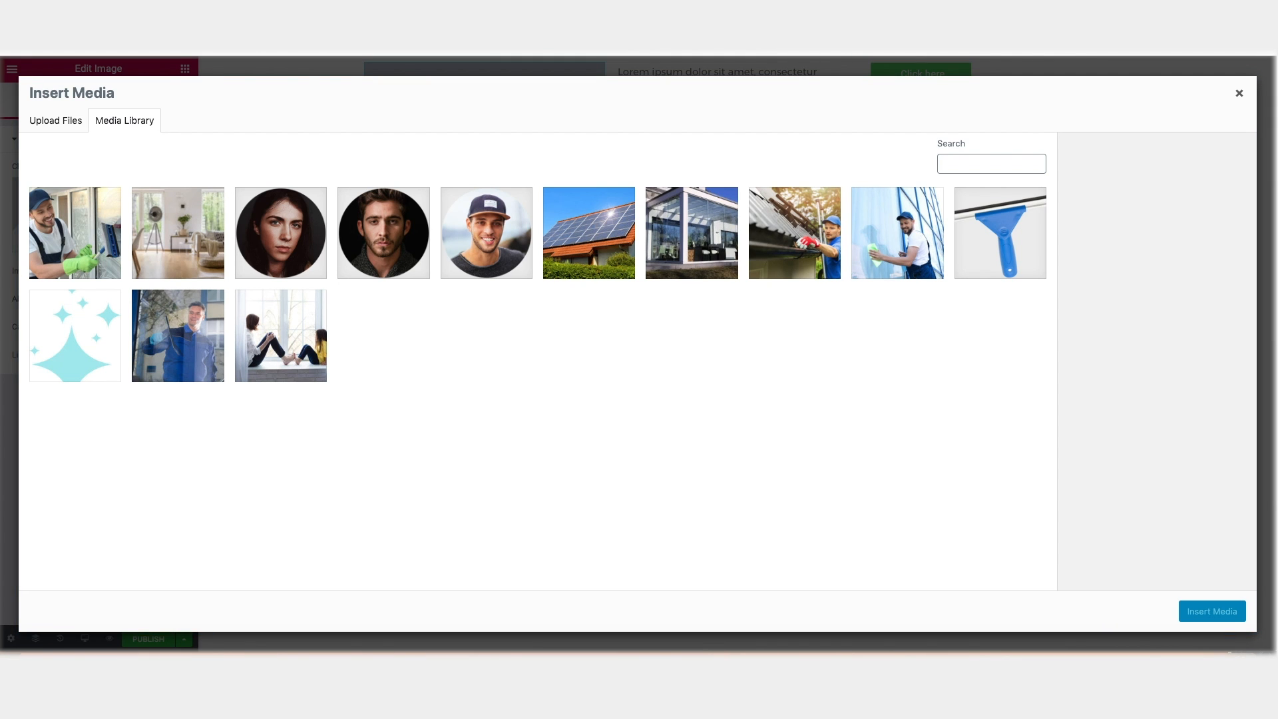
drag(792, 287, 462, 318)
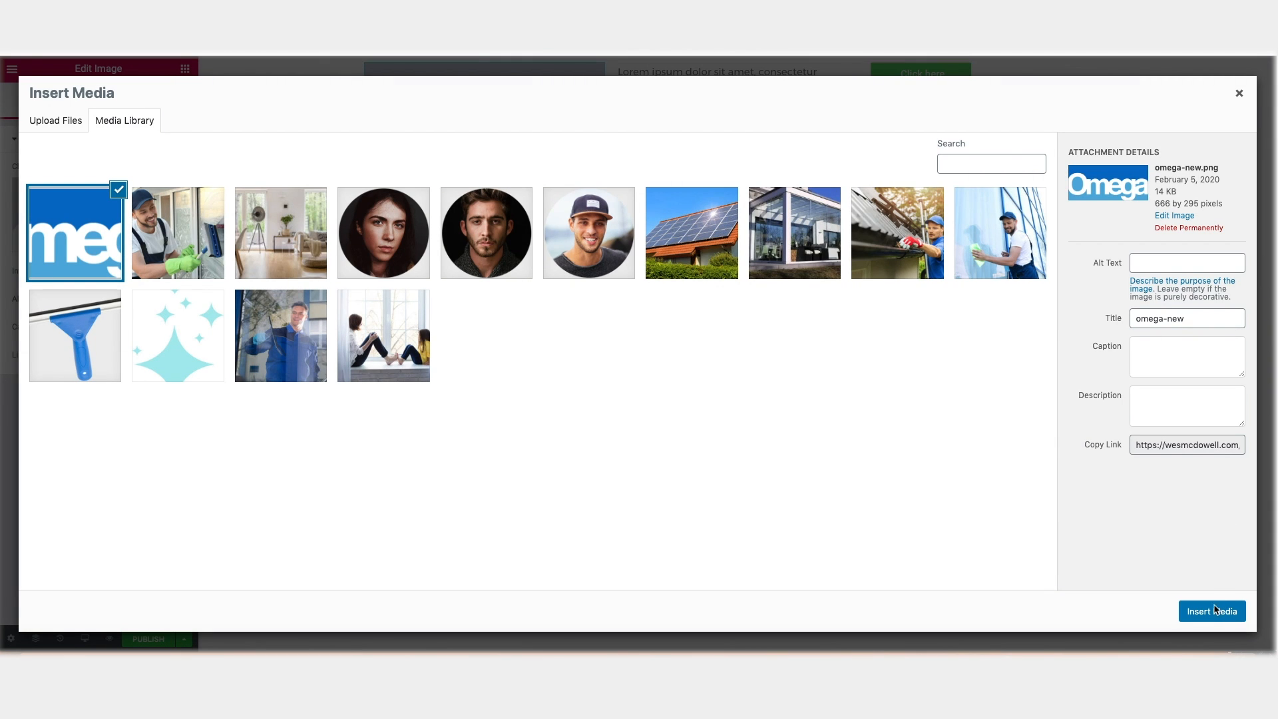
click(1212, 614)
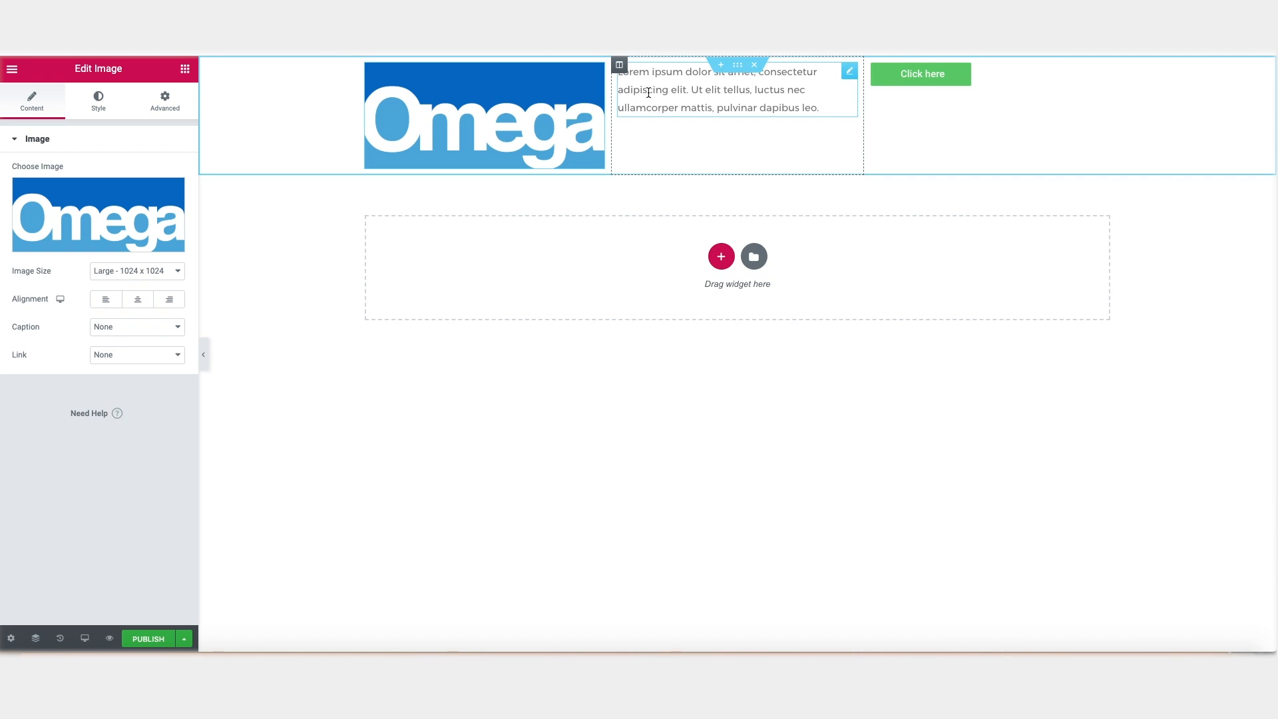
drag(610, 91, 450, 84)
- Replace the placeholder text with "Window Cleaning Gutter Cleaning Conservatory Cleaning Solar Panel Cleaning FAQs" and widen its column to fit one line
click(493, 75)
drag(98, 359, 3, 271)
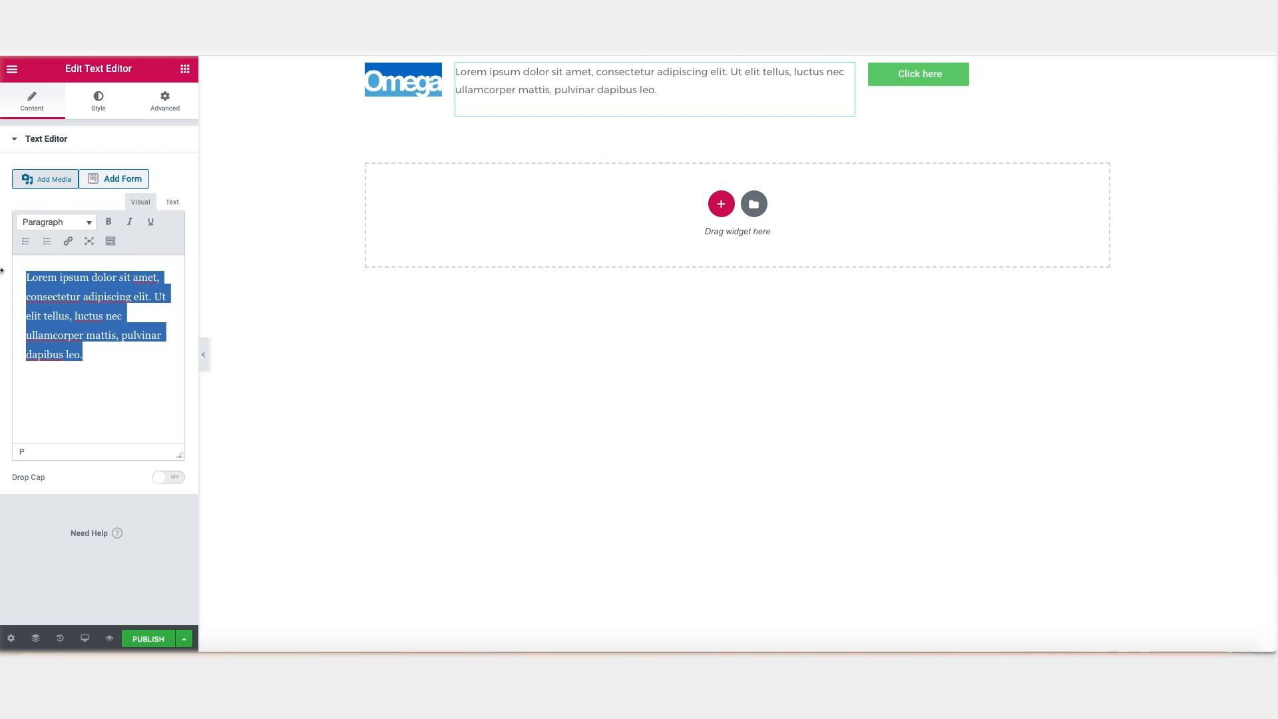
key(BackSpace)
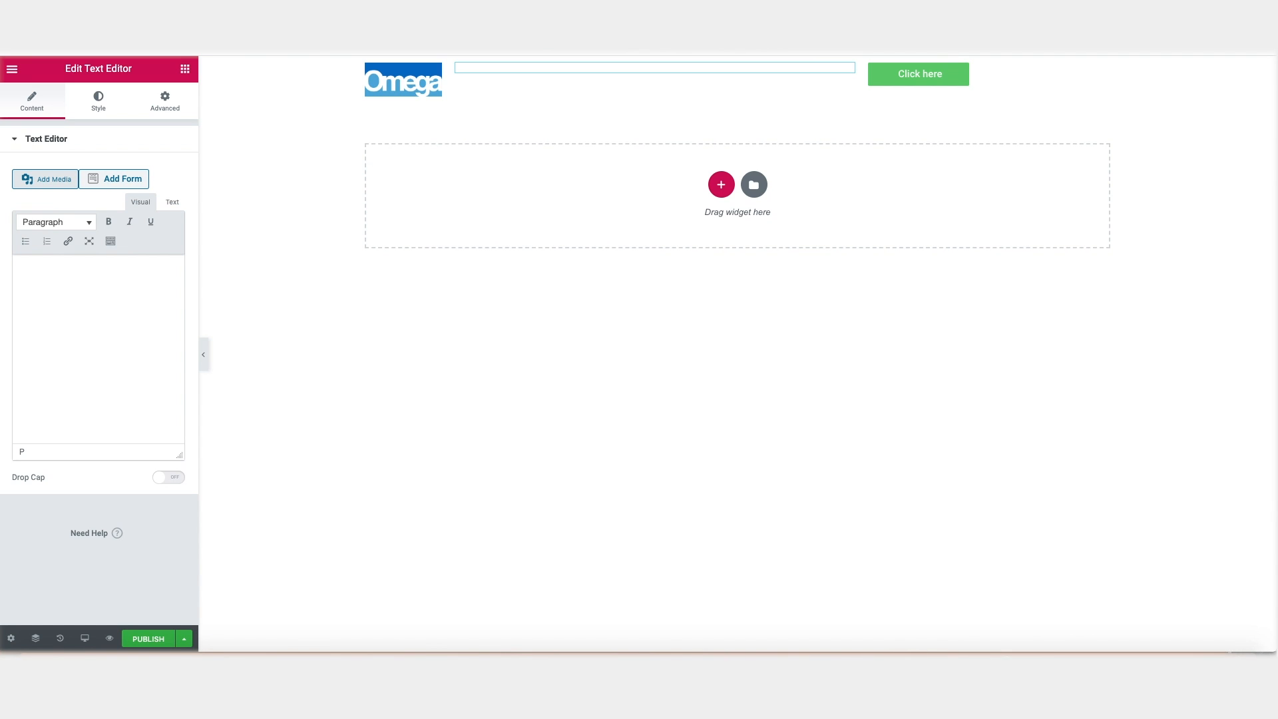
text(Window Cleaning    Gutter Cleaning    Conservatory Cleaning   Solar Panel Cleaning    FAQs)
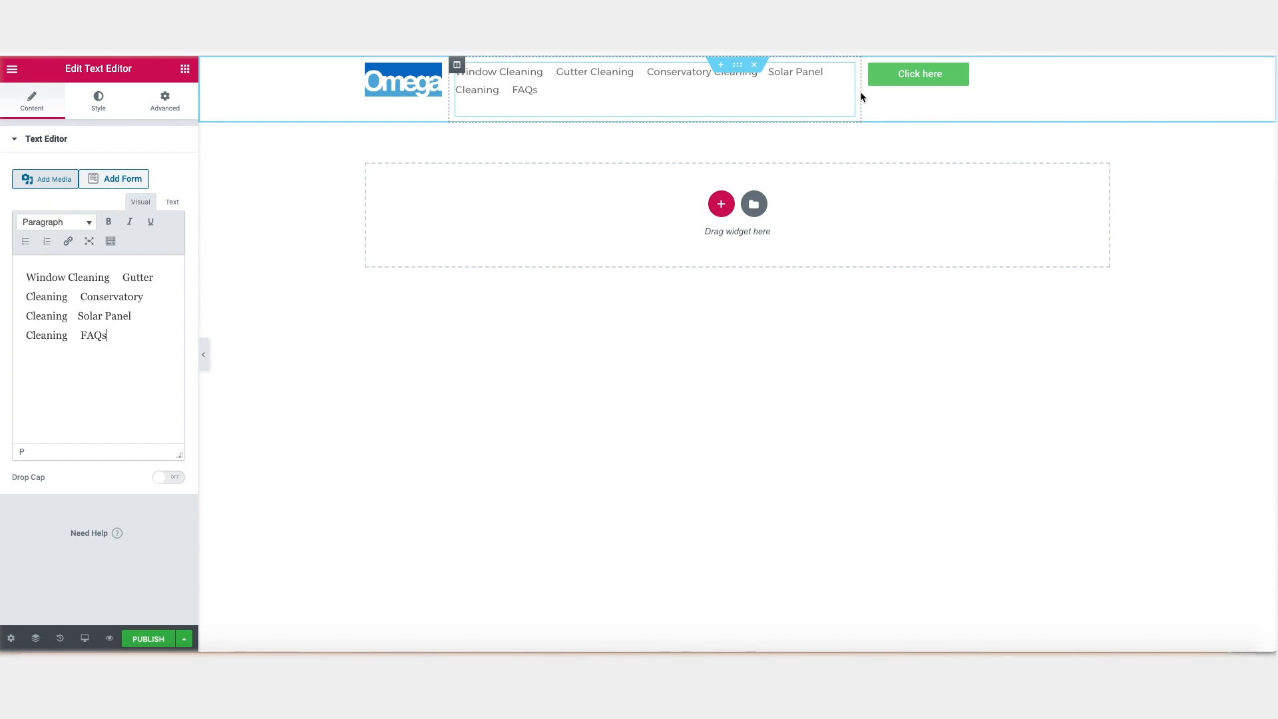
drag(860, 92, 968, 94)
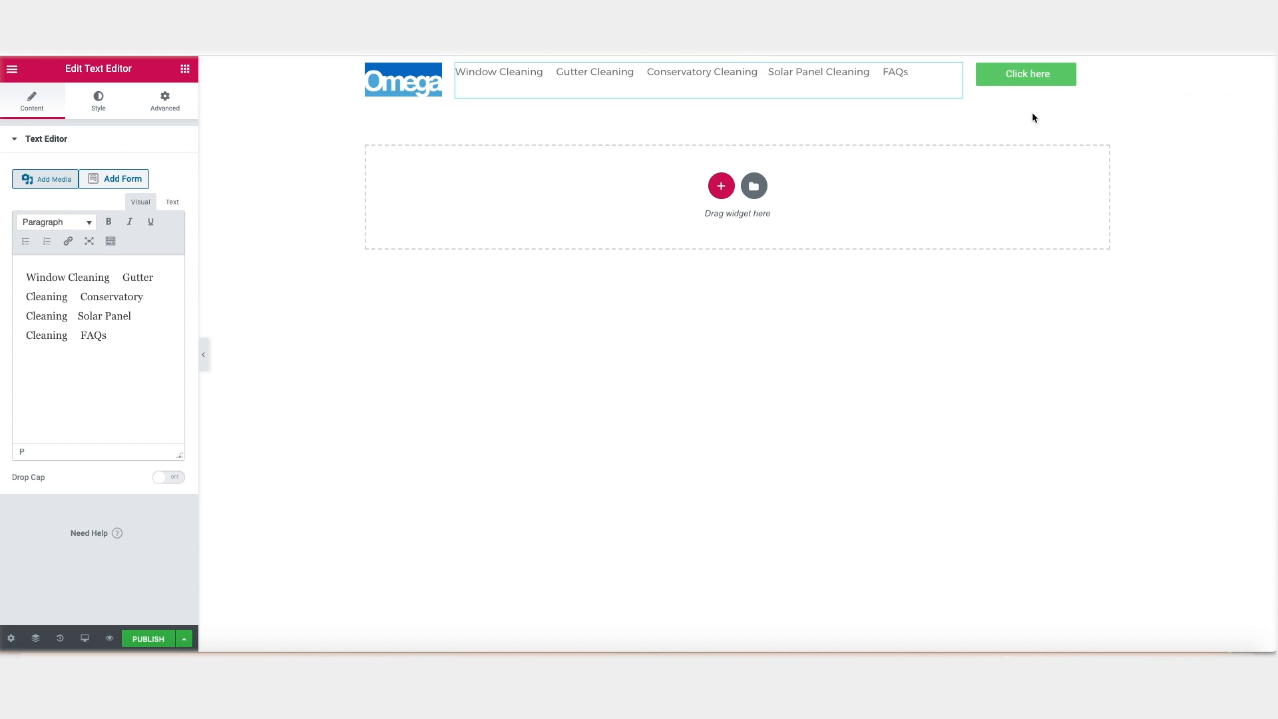
- Set the header button's text to "Get a Free Quote"
click(1038, 78)
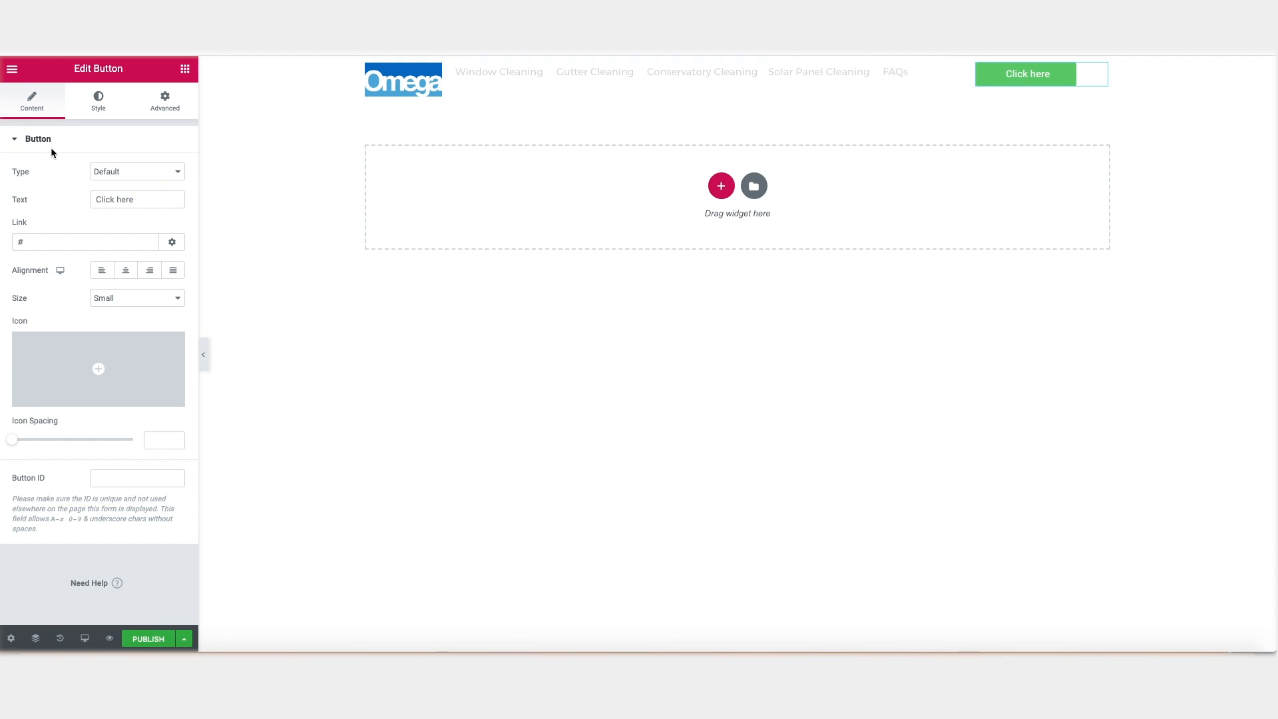
click(112, 202)
triple_click(112, 202)
text(Get a Free Quote)
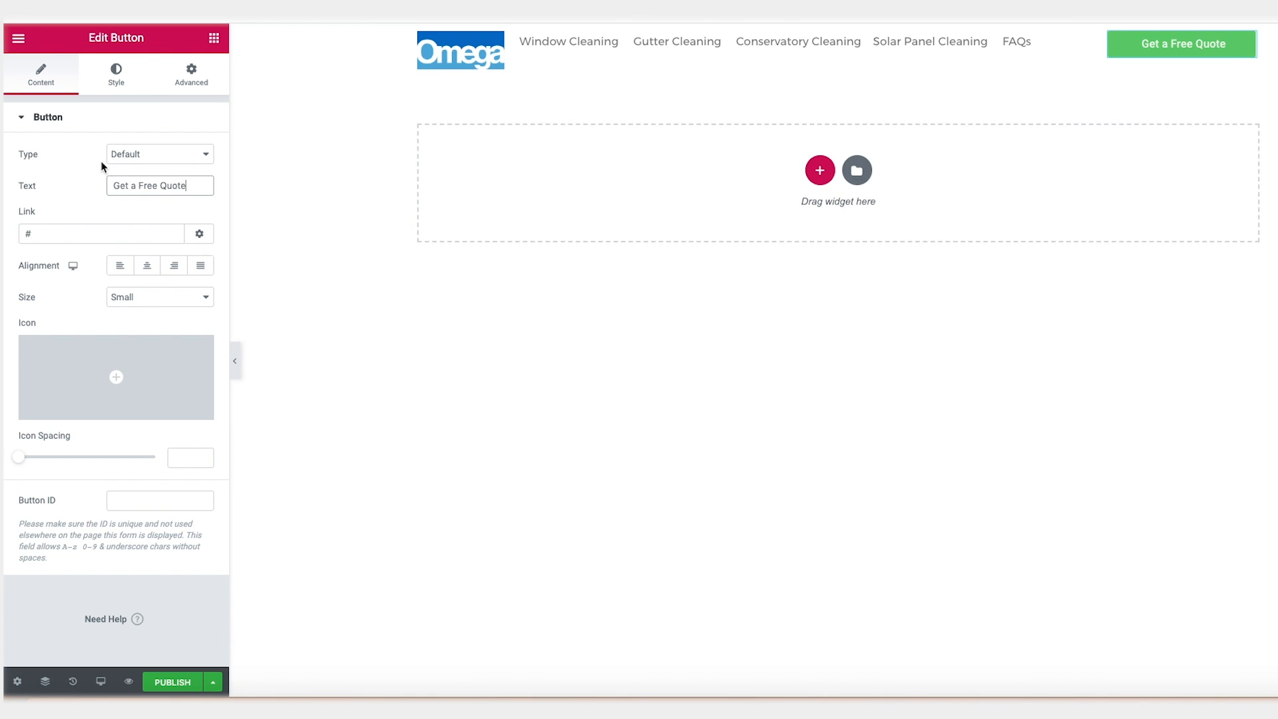
- Give the quote button the saved teal background color
click(117, 74)
click(195, 281)
click(38, 336)
- Set the quote button's typography to uppercase Montserrat and its border radius to 53 px on all corners
click(195, 154)
click(155, 193)
text(monts)
key(Return)
click(142, 317)
click(142, 326)
click(57, 156)
click(49, 368)
text(10)
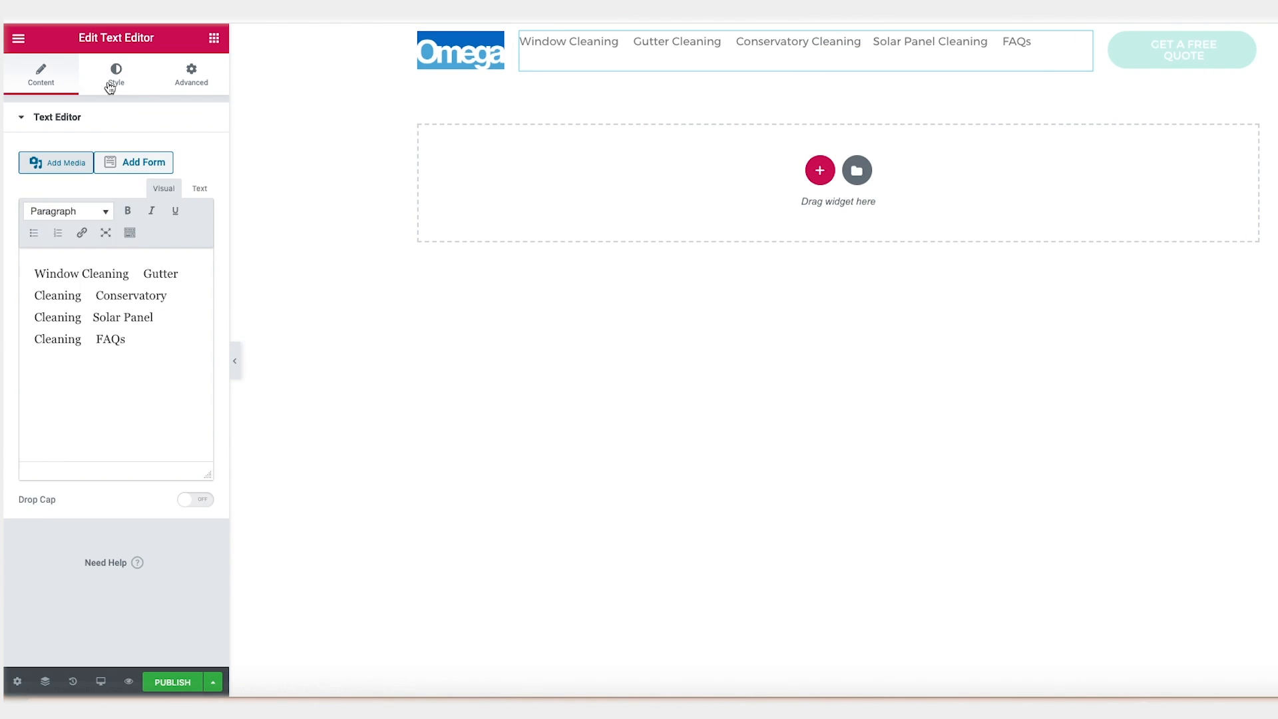
- Center-align the navigation text in the middle column
click(109, 86)
click(147, 154)
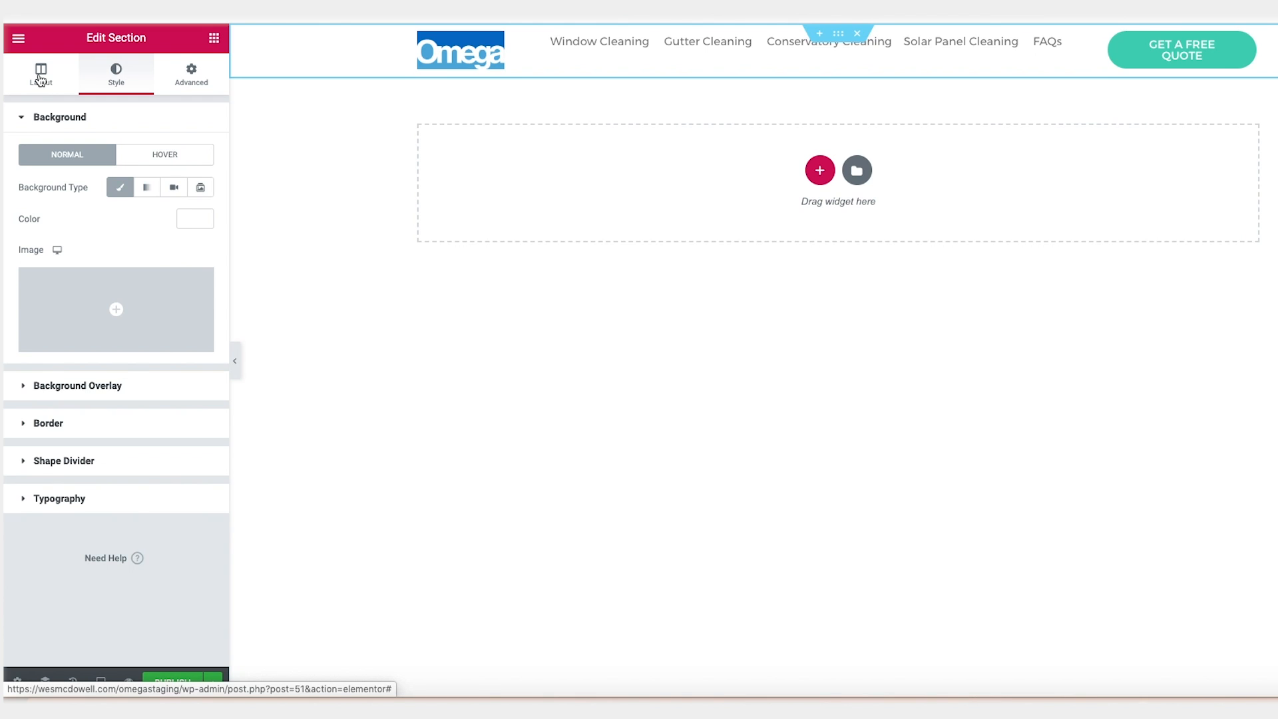
- Set the header section to a minimum height of 99 px with Middle vertical alignment
click(40, 79)
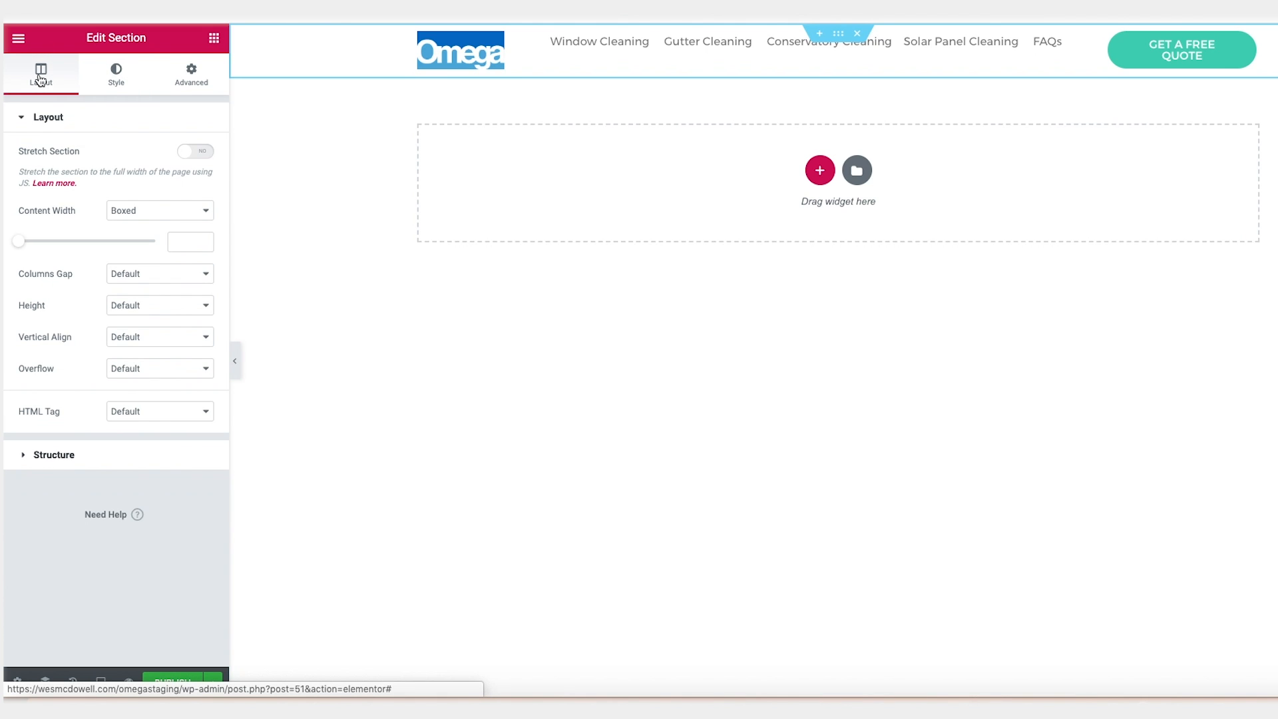
click(144, 304)
click(148, 330)
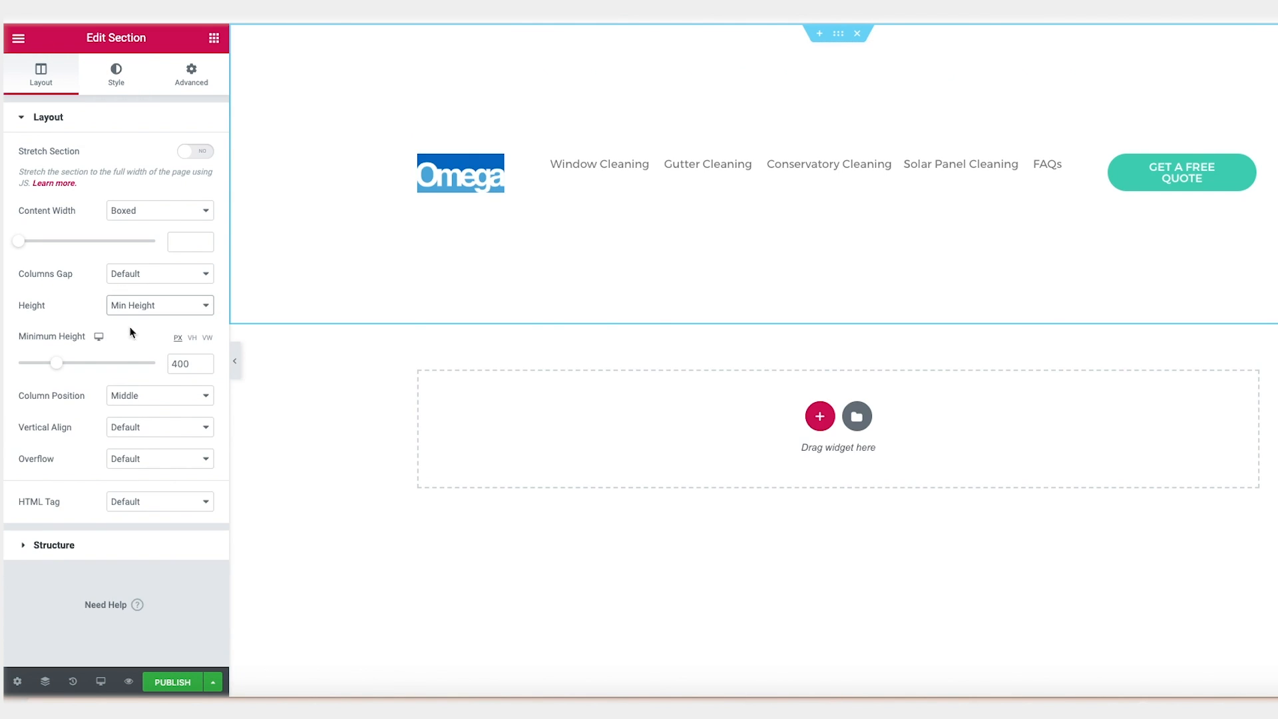
click(52, 365)
drag(53, 367, 27, 369)
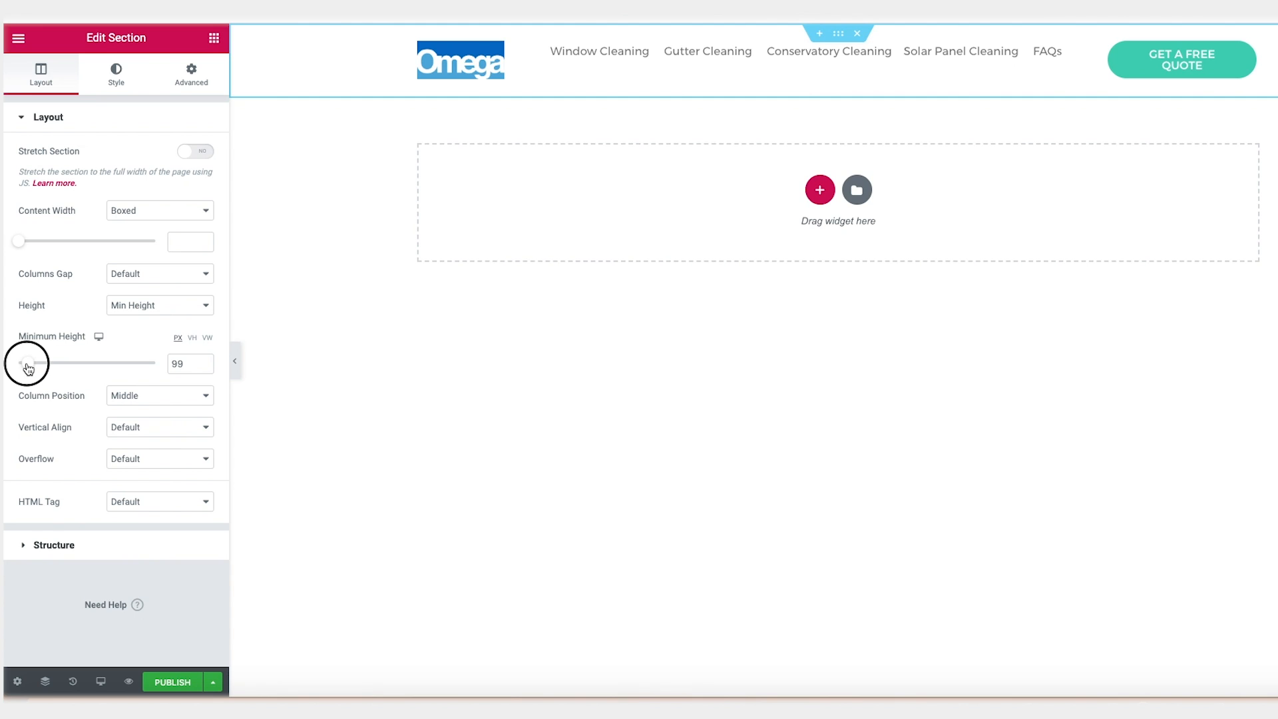
drag(28, 369, 28, 368)
click(155, 426)
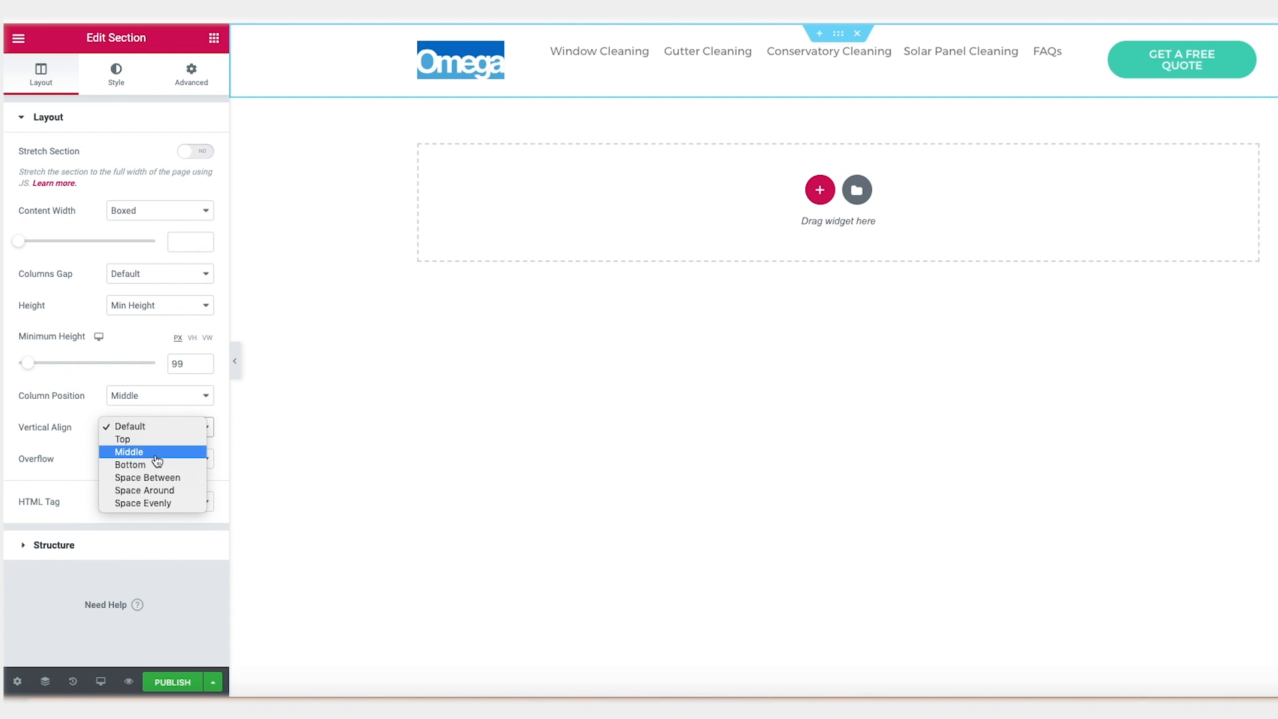
click(156, 452)
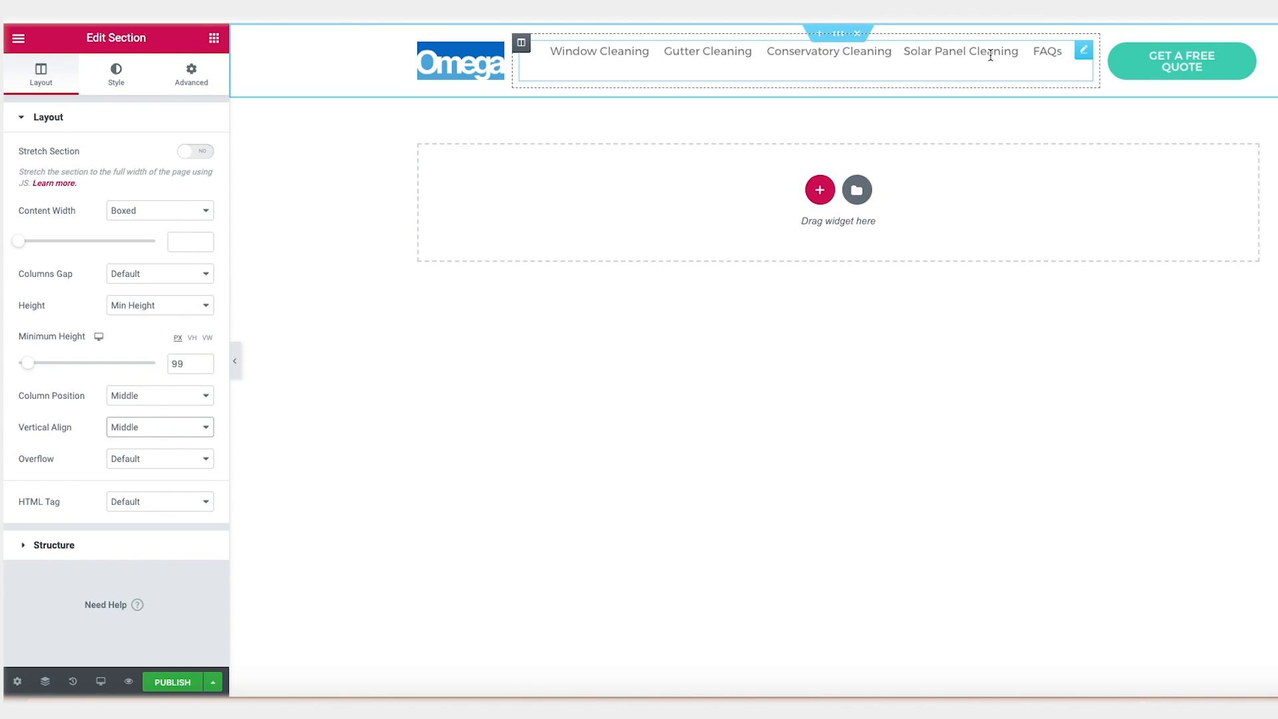
- Unlink the navigation text's margin values and set its bottom margin to -26 px
click(1083, 56)
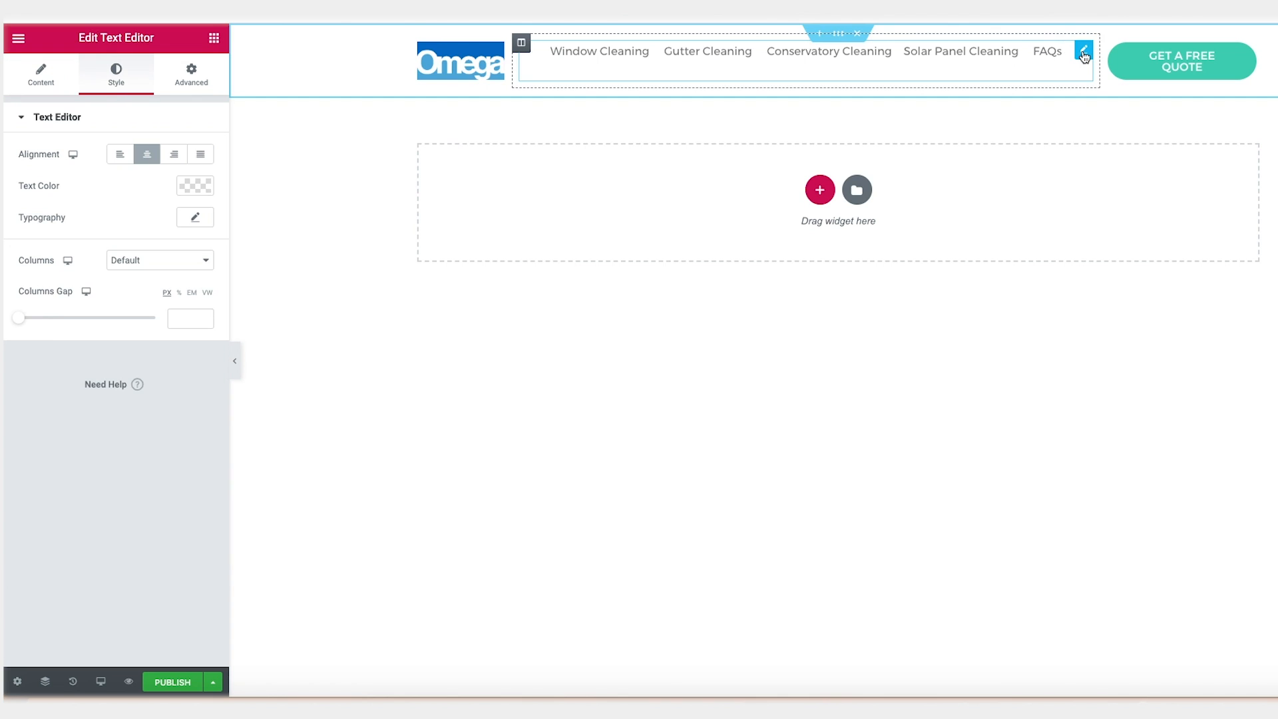
click(187, 79)
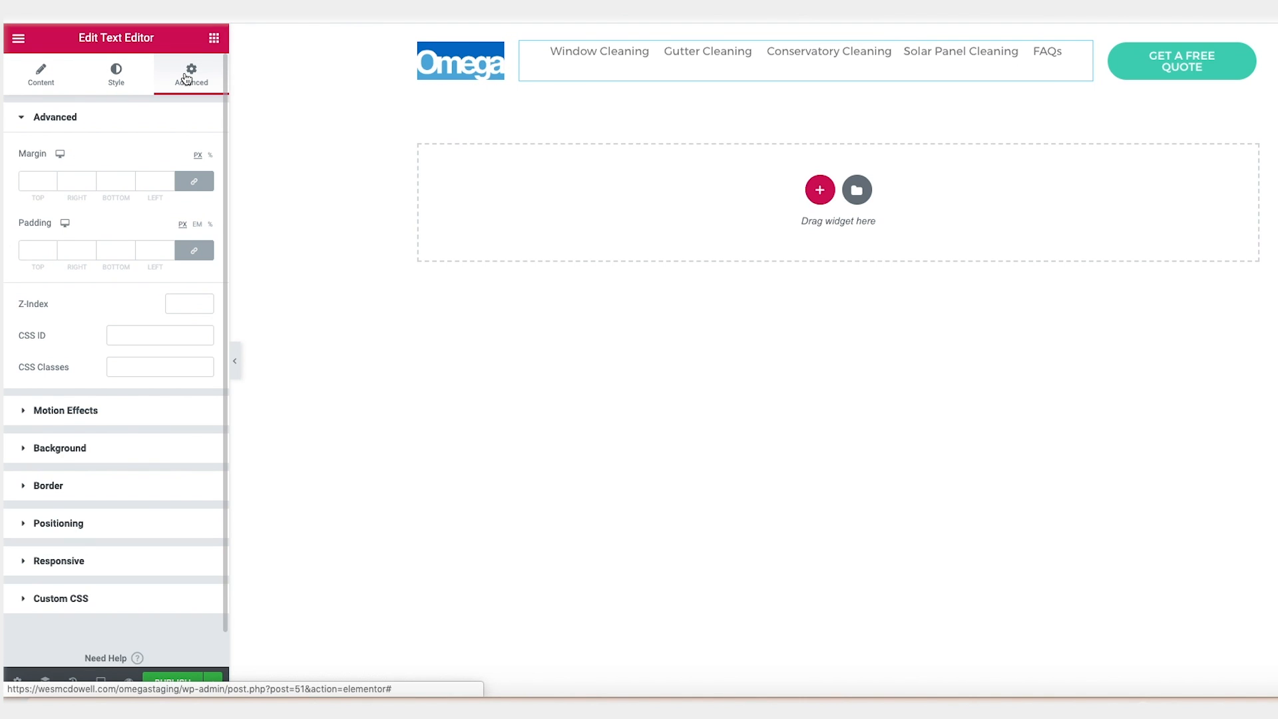
click(198, 184)
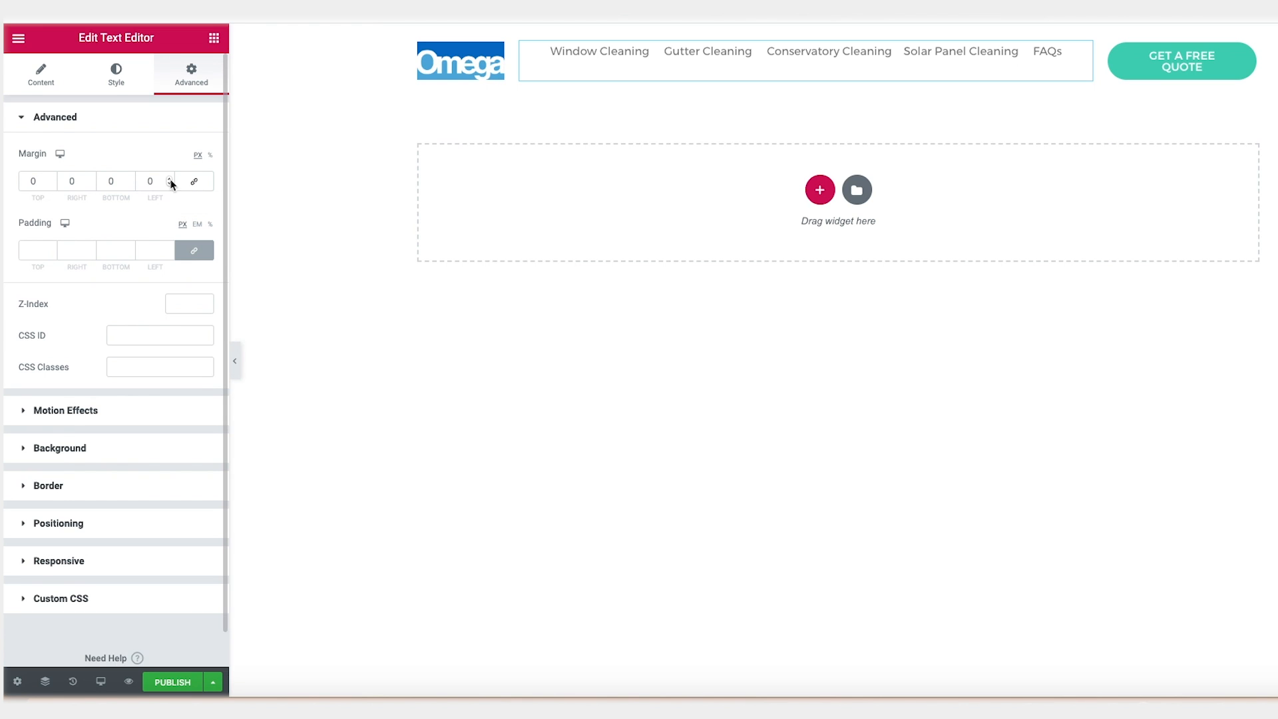
click(131, 184)
click(131, 184)
click(131, 184)
click(132, 184)
click(131, 184)
click(131, 184)
click(131, 185)
click(131, 185)
click(131, 184)
click(131, 184)
click(132, 184)
click(131, 184)
click(131, 184)
click(131, 184)
click(131, 185)
click(131, 185)
click(131, 184)
click(131, 185)
click(132, 184)
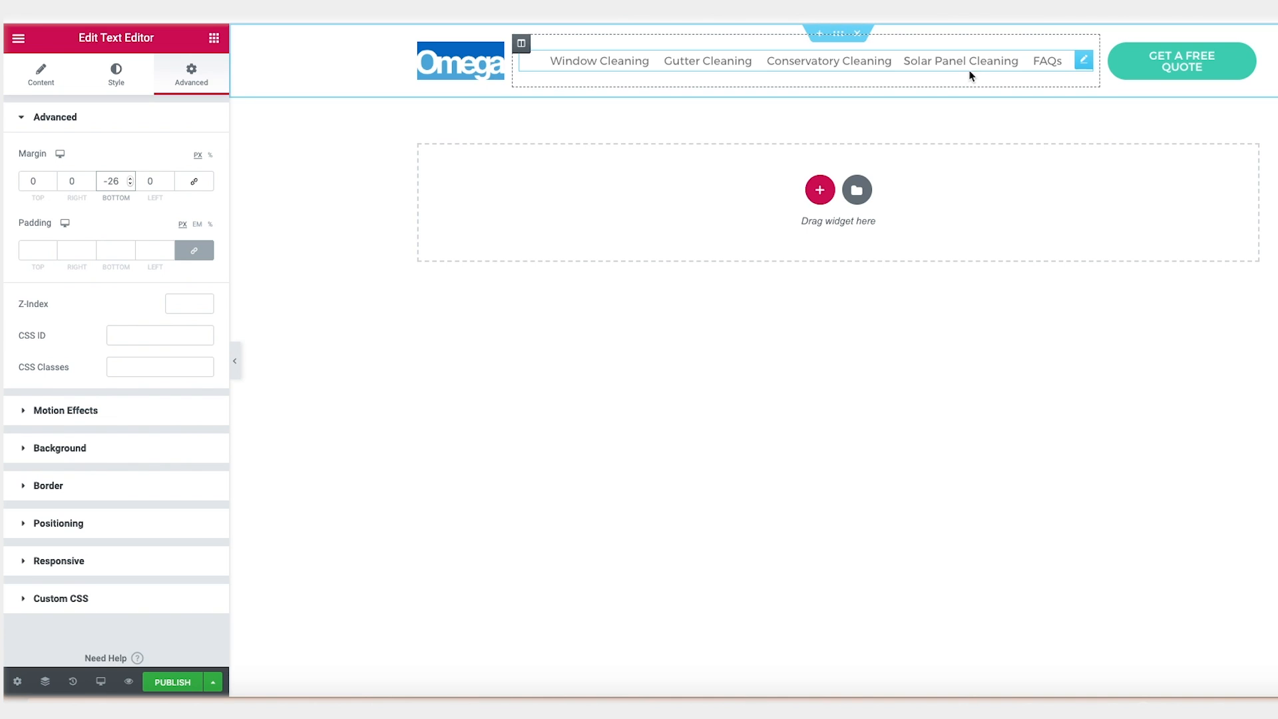
- Link the words "Window Cleaning" in the navigation text to the Window Cleaning page
click(1082, 60)
click(41, 73)
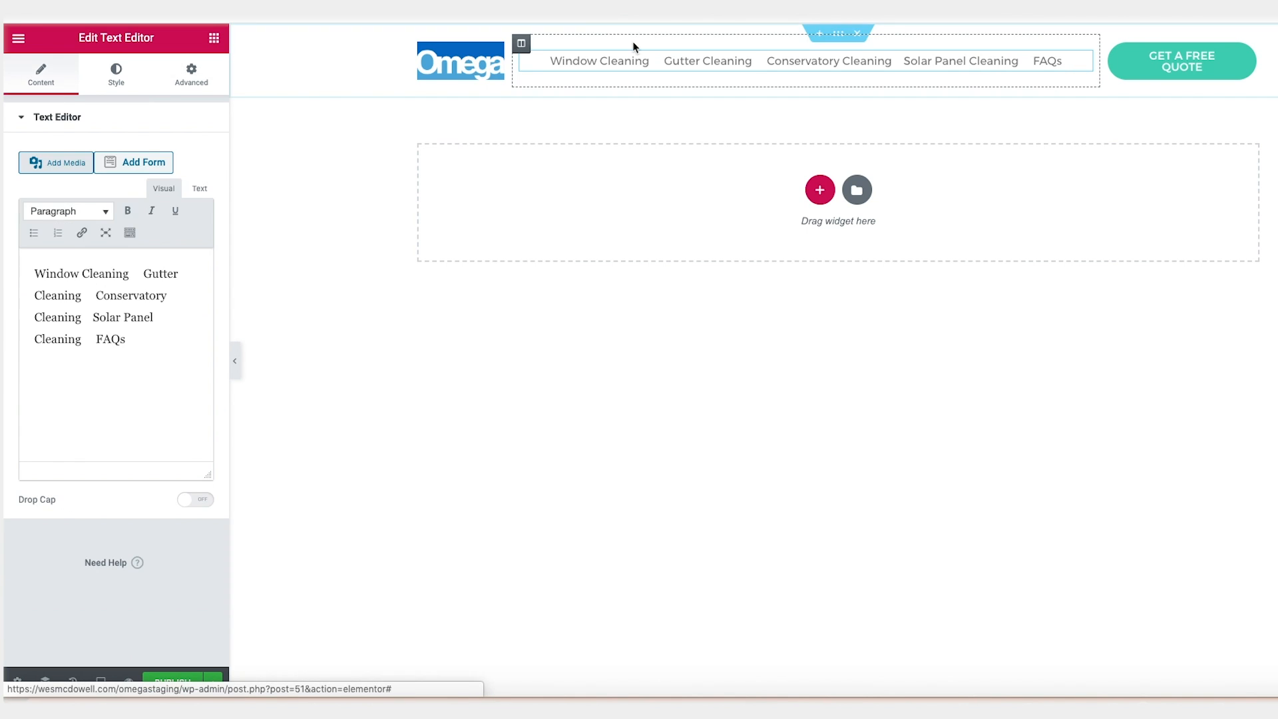
drag(35, 273, 151, 297)
drag(35, 273, 130, 273)
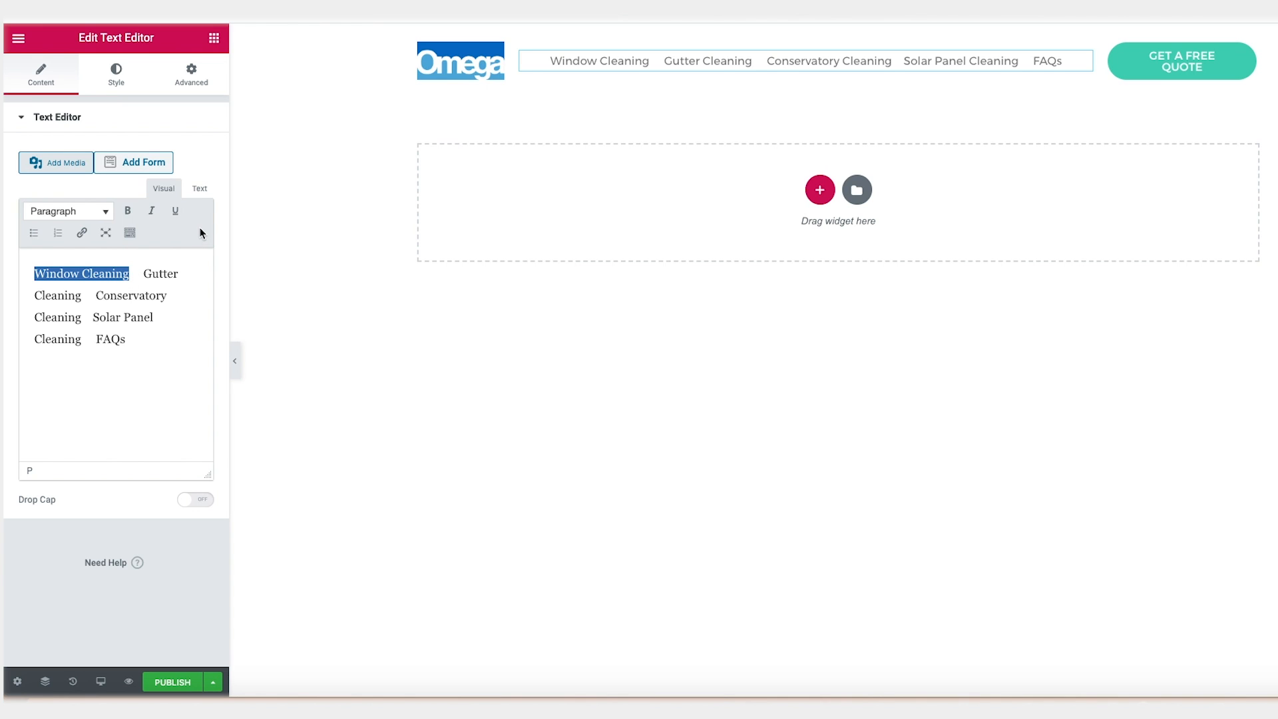
click(82, 235)
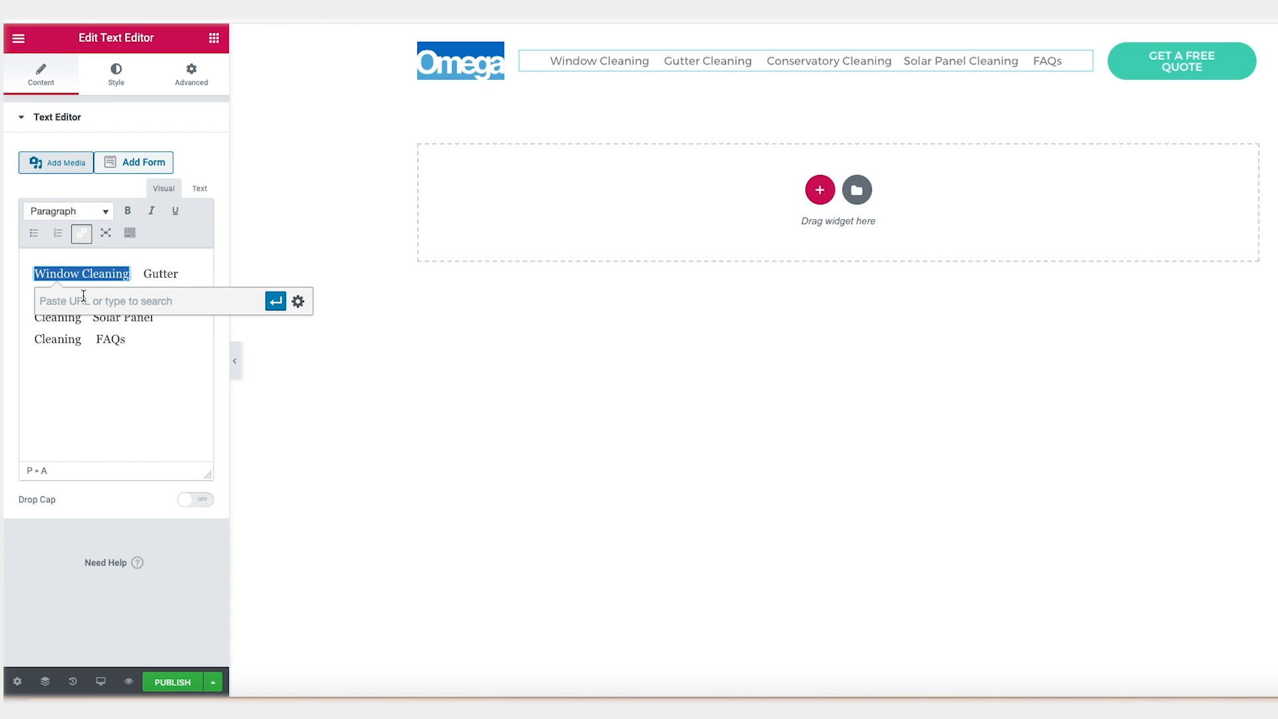
text(/window-cleaning)
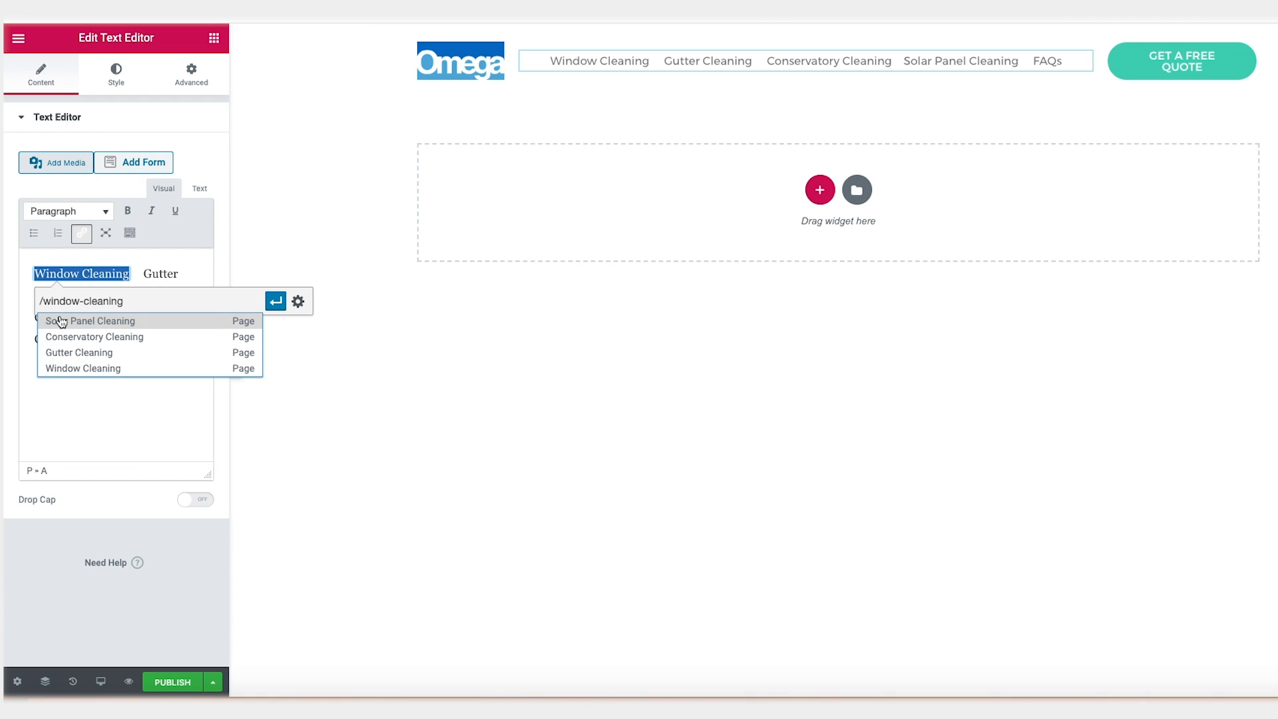
click(64, 369)
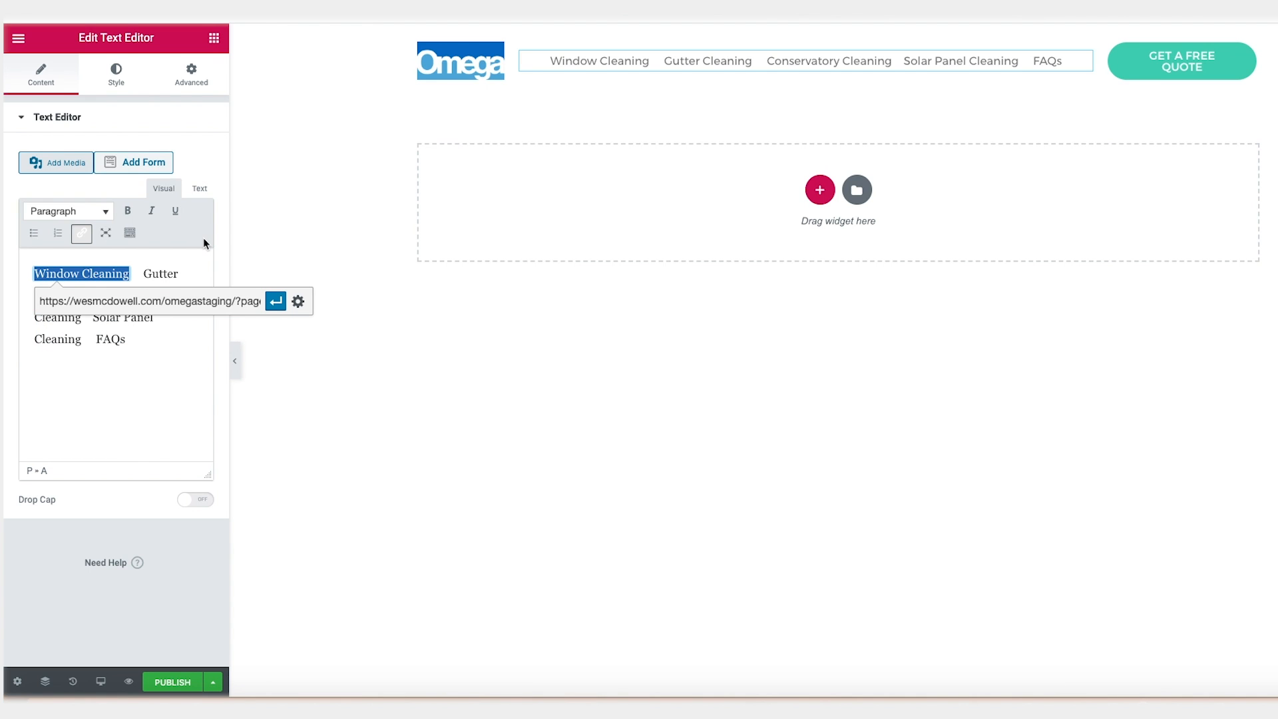
click(276, 301)
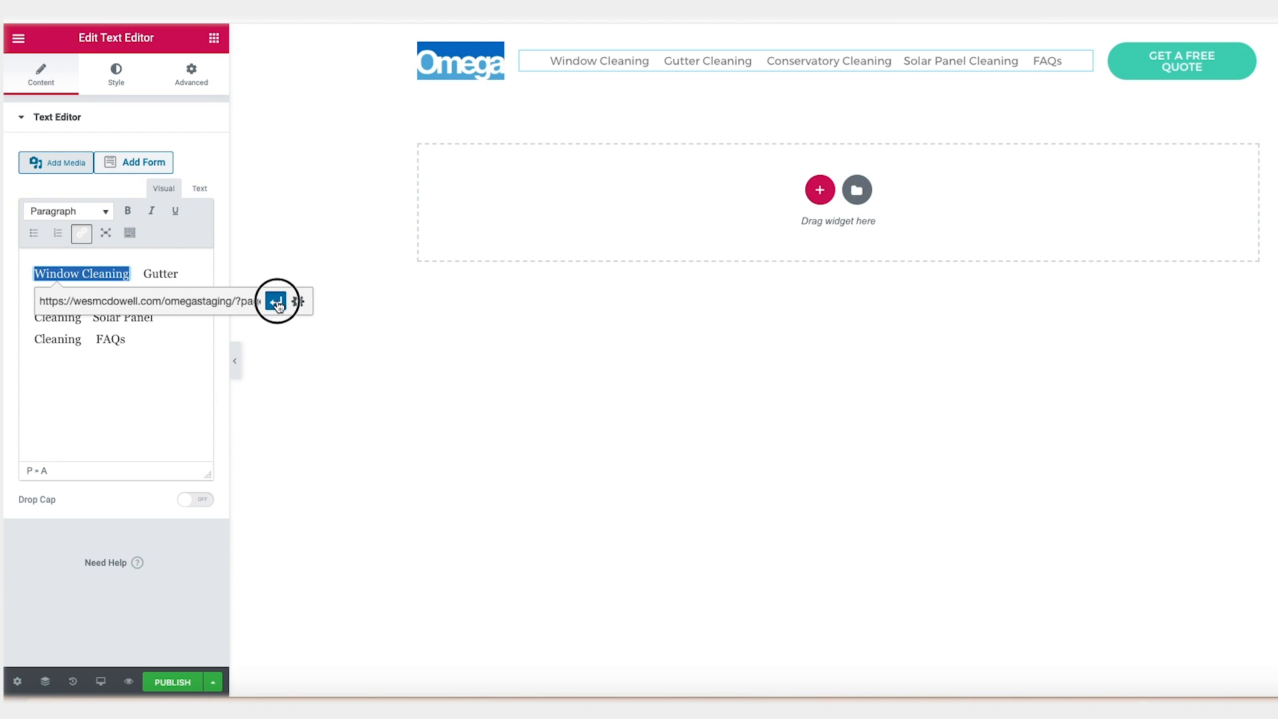
- Link "Gutter Cleaning" in the navigation text to the Gutter Cleaning page
click(145, 274)
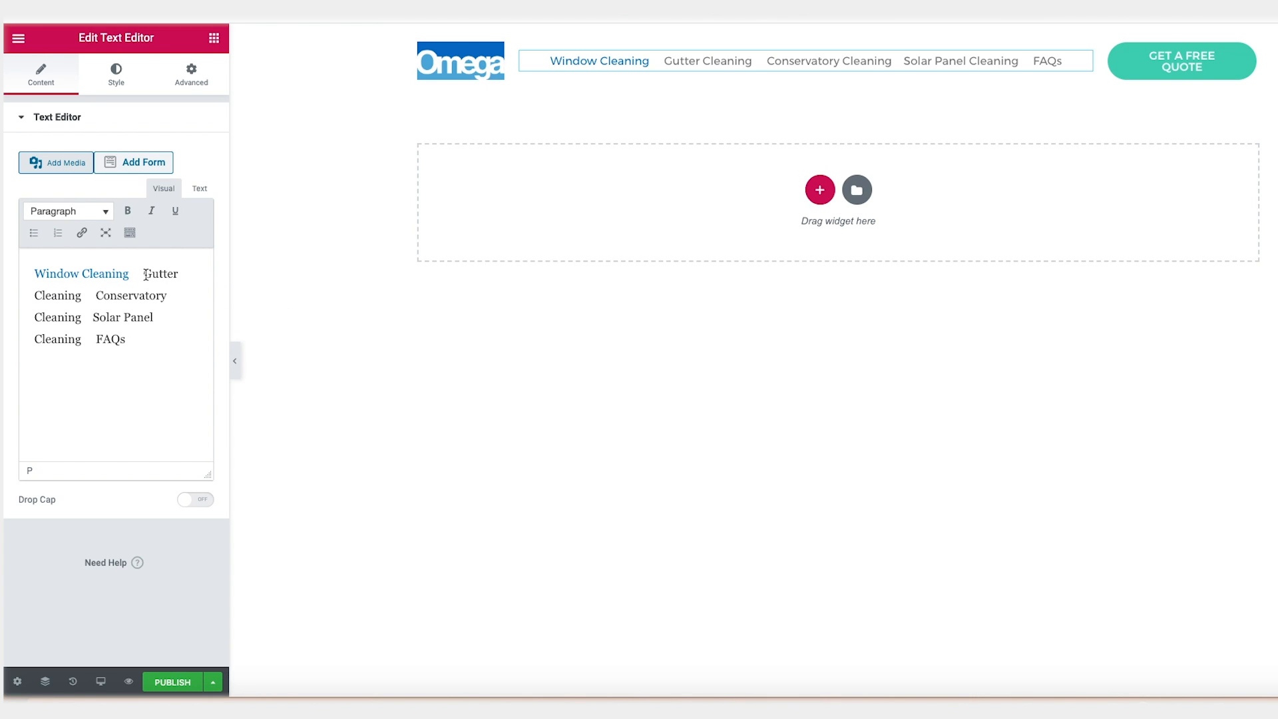
drag(144, 274, 126, 339)
click(82, 233)
text(gutt)
click(79, 343)
click(275, 322)
- Link "Conservatory Cleaning" and "Solar Panel Cleaning" in the navigation text to their matching pages
click(82, 233)
text(cob)
click(114, 365)
click(275, 344)
click(81, 233)
click(114, 385)
click(275, 367)
- Link "FAQs" in the navigation text to the FAQs page
click(82, 237)
text(faq)
click(147, 388)
click(336, 367)
click(426, 419)
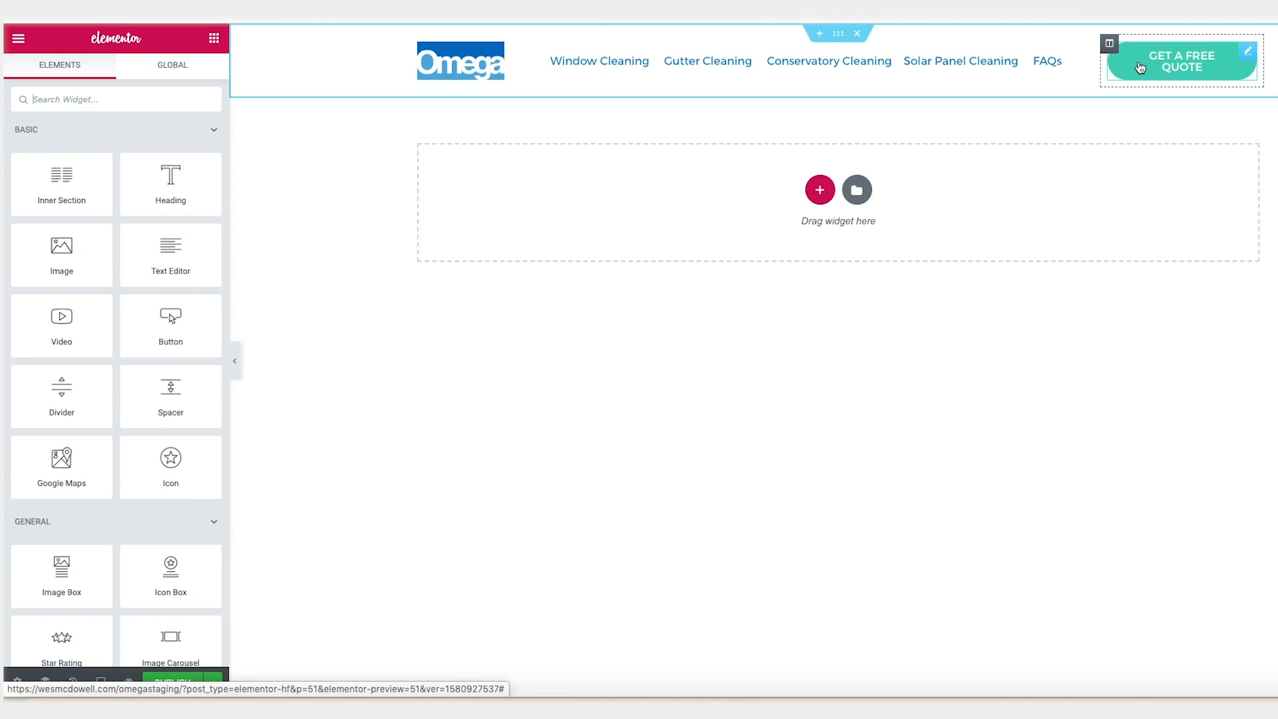
- Set the "Get a Free Quote" button's link to the Quote Request page
click(1249, 51)
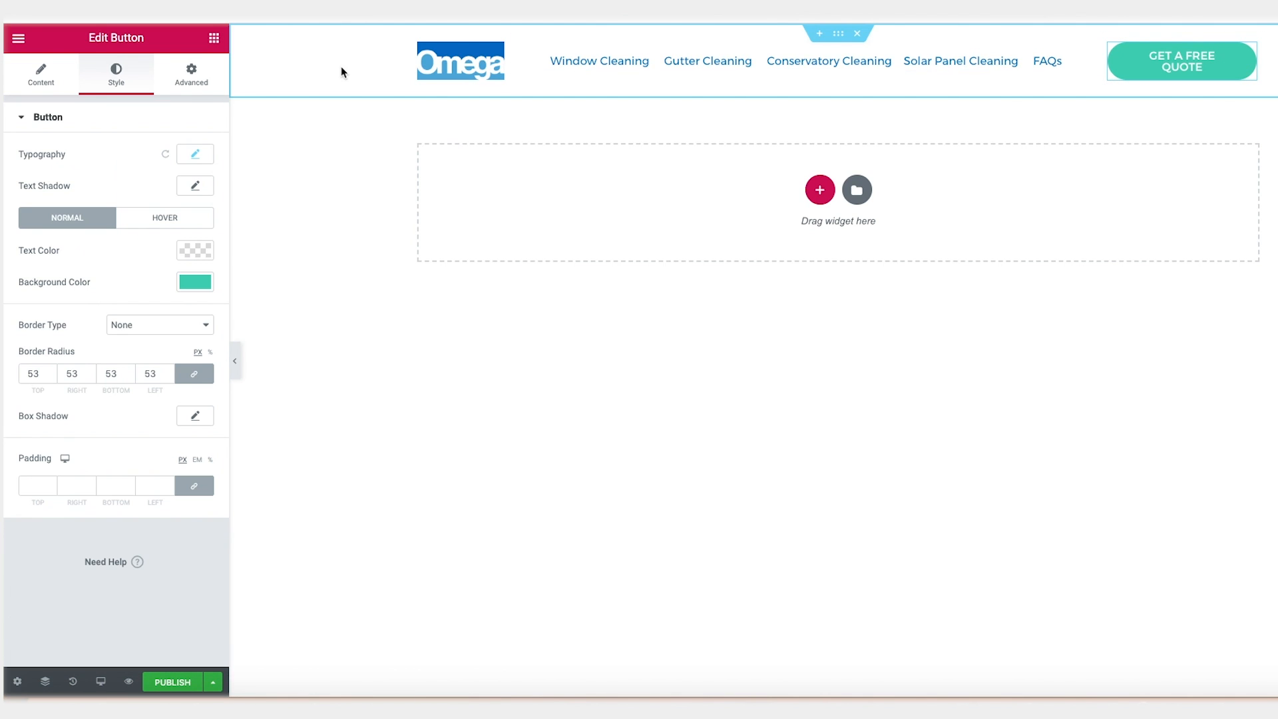
click(56, 82)
drag(45, 234, 4, 239)
text(/)
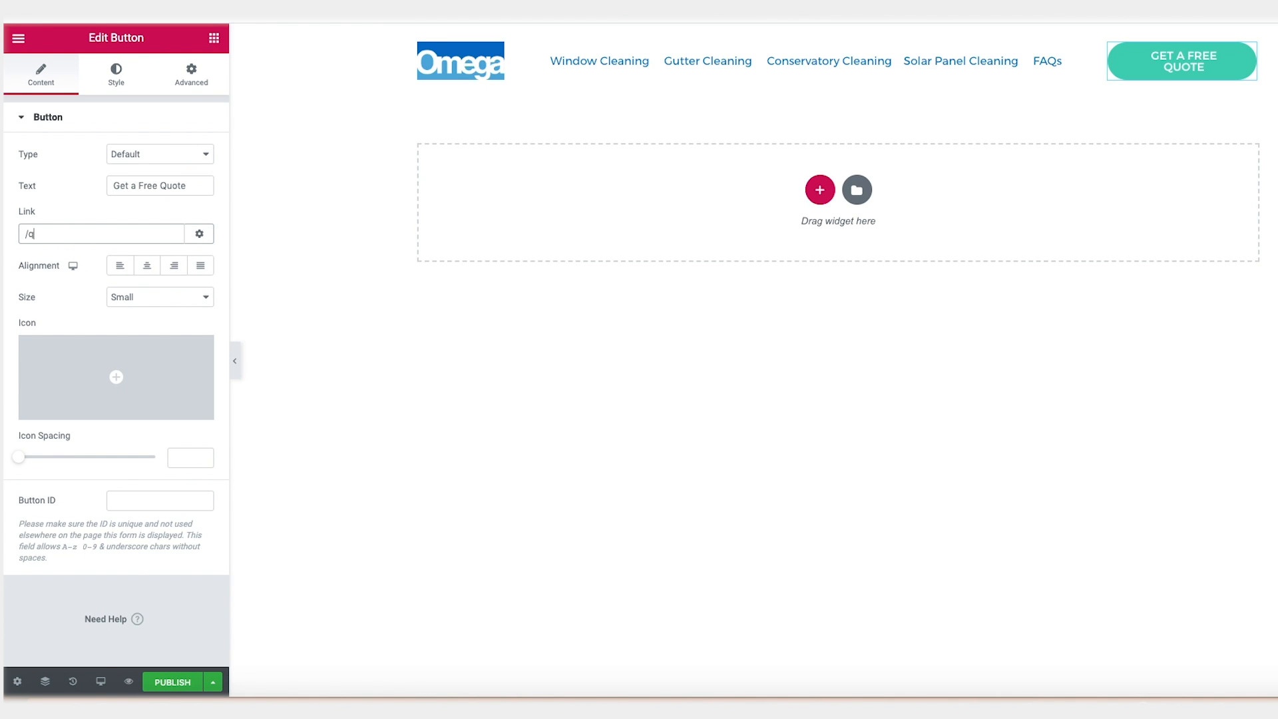
text(quote)
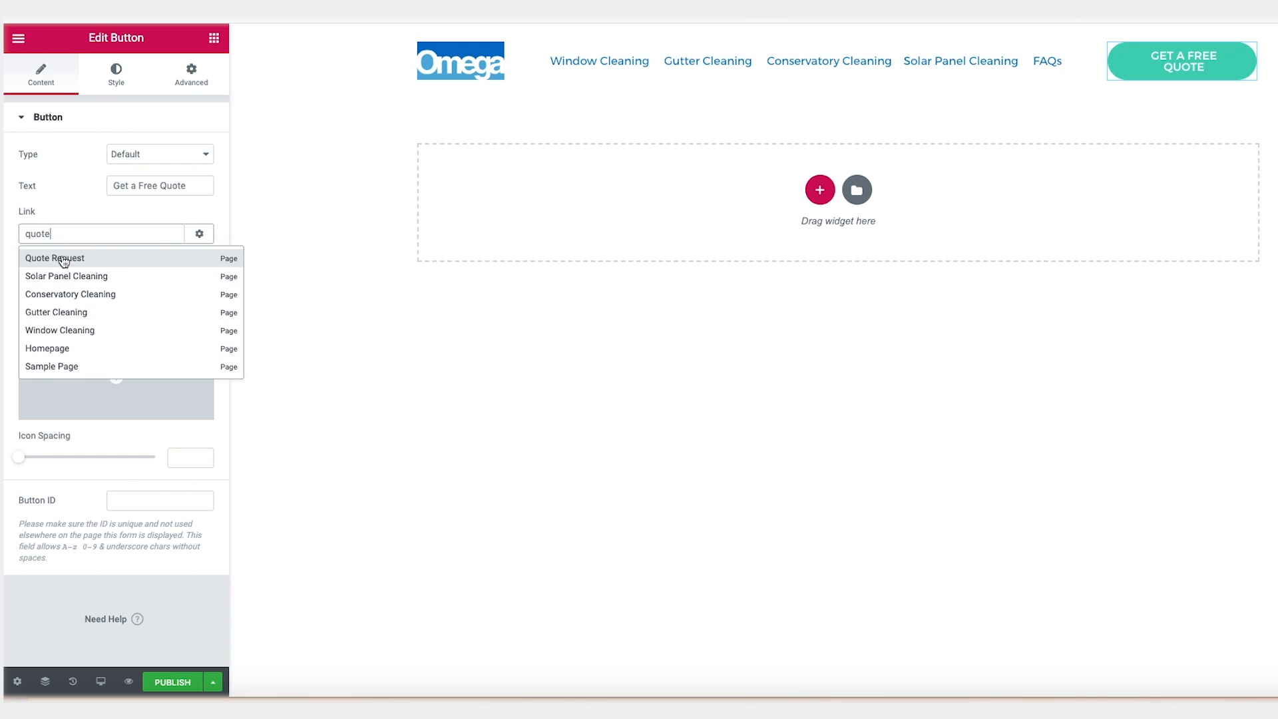
click(63, 258)
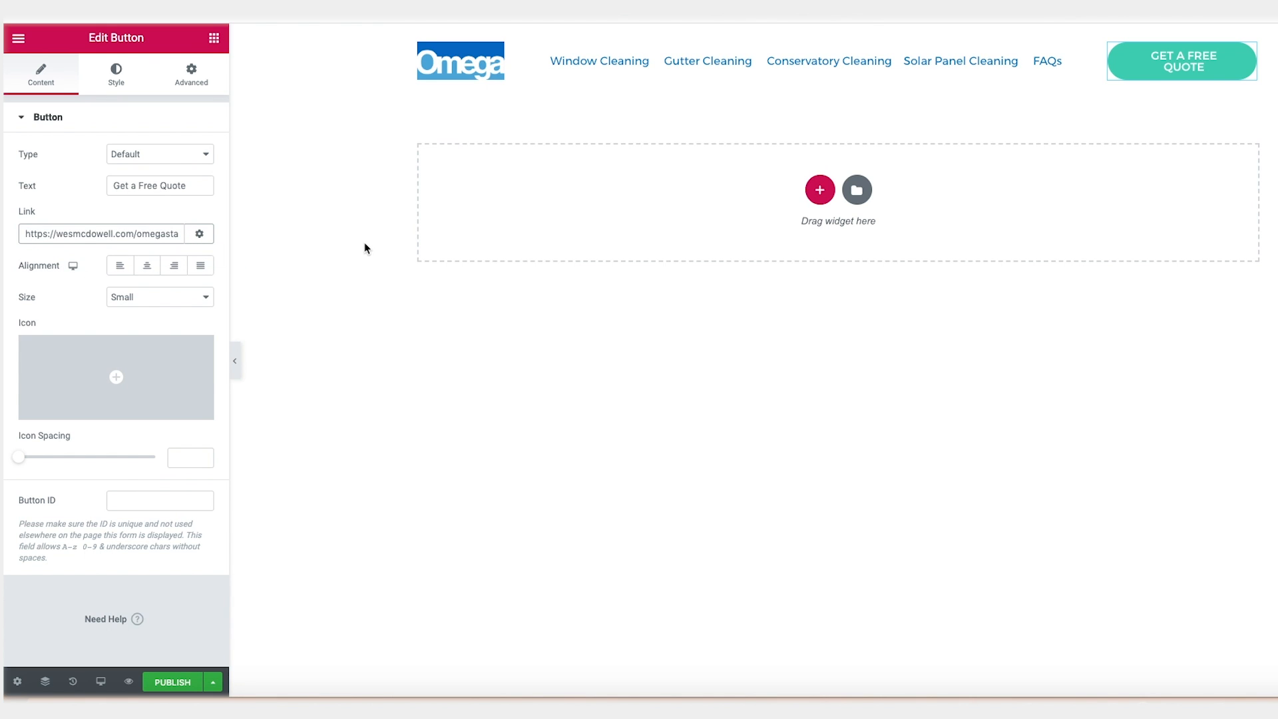
- Link the header's Omega logo to the custom URL "/"
click(496, 54)
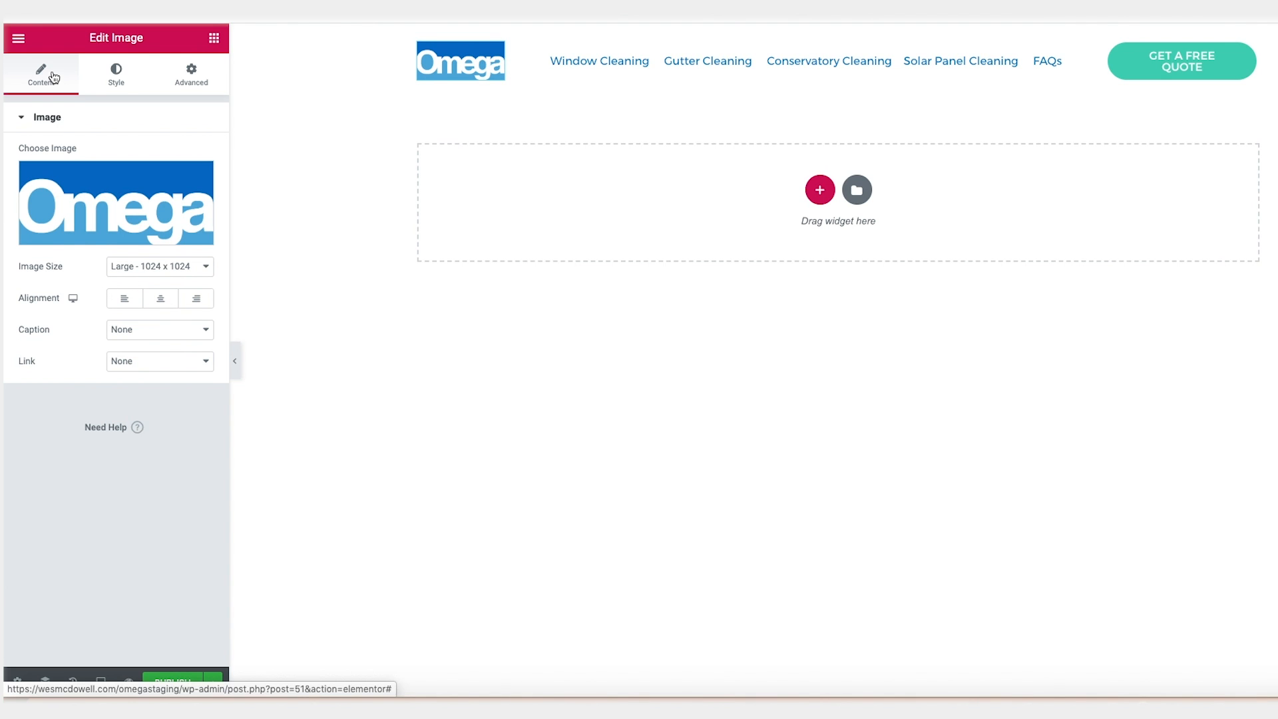
click(157, 362)
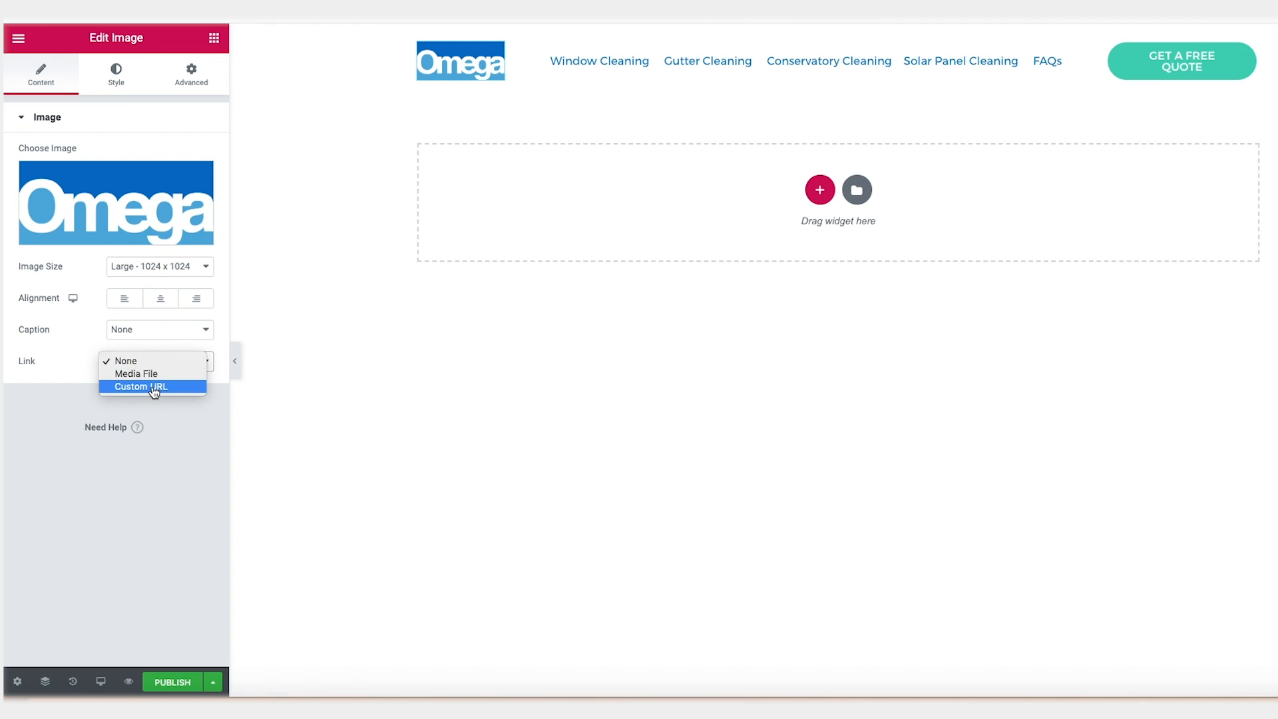
click(153, 388)
click(115, 392)
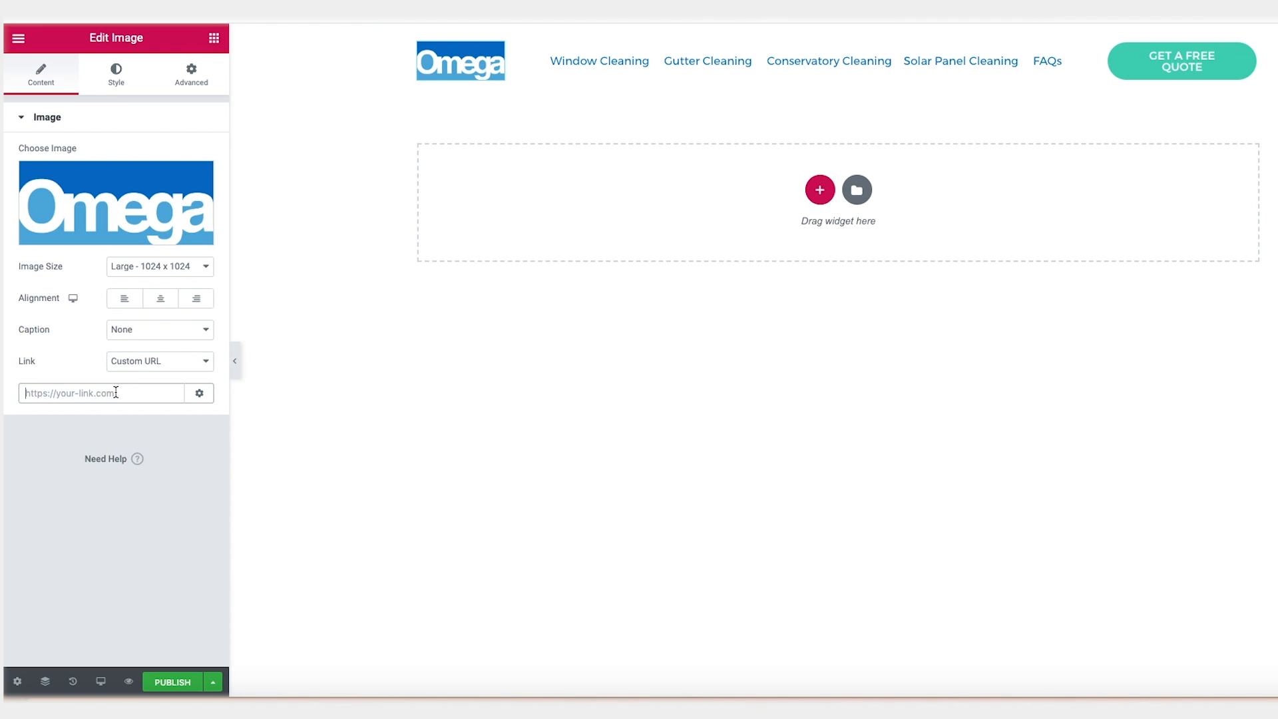
text(/)
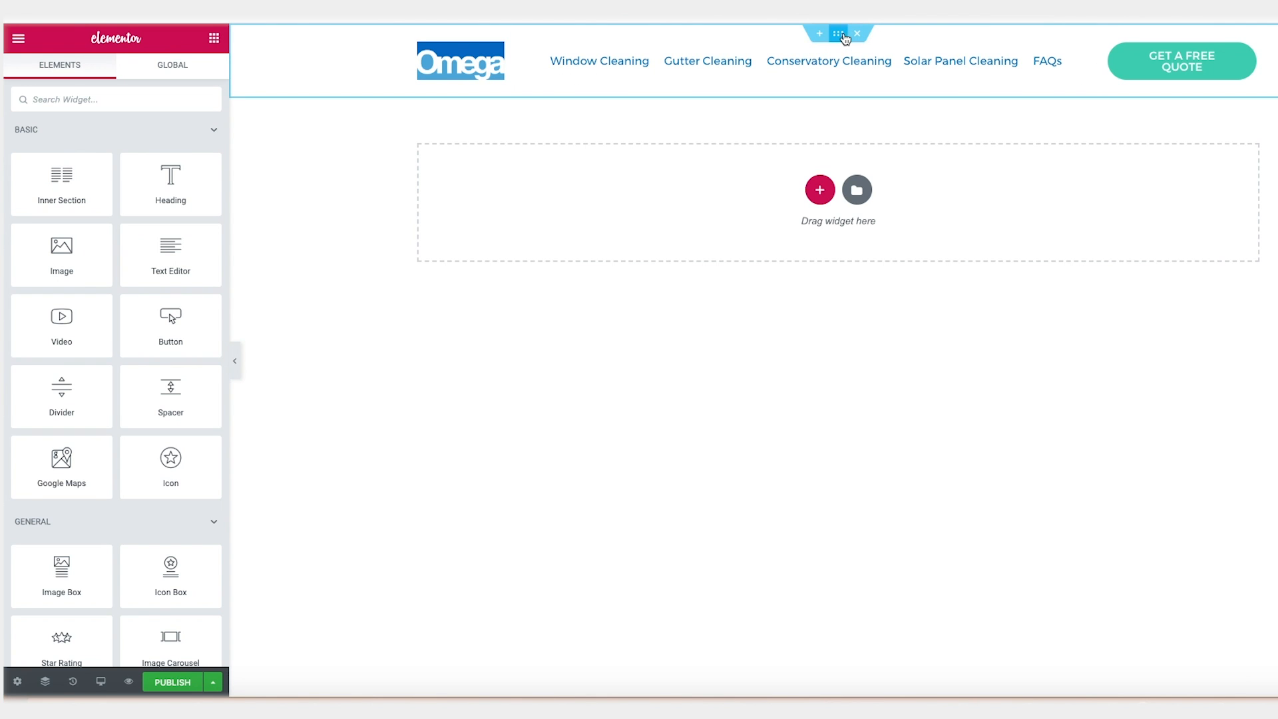
- Add a default outline box shadow to the header section and preview it without the editing controls
click(840, 34)
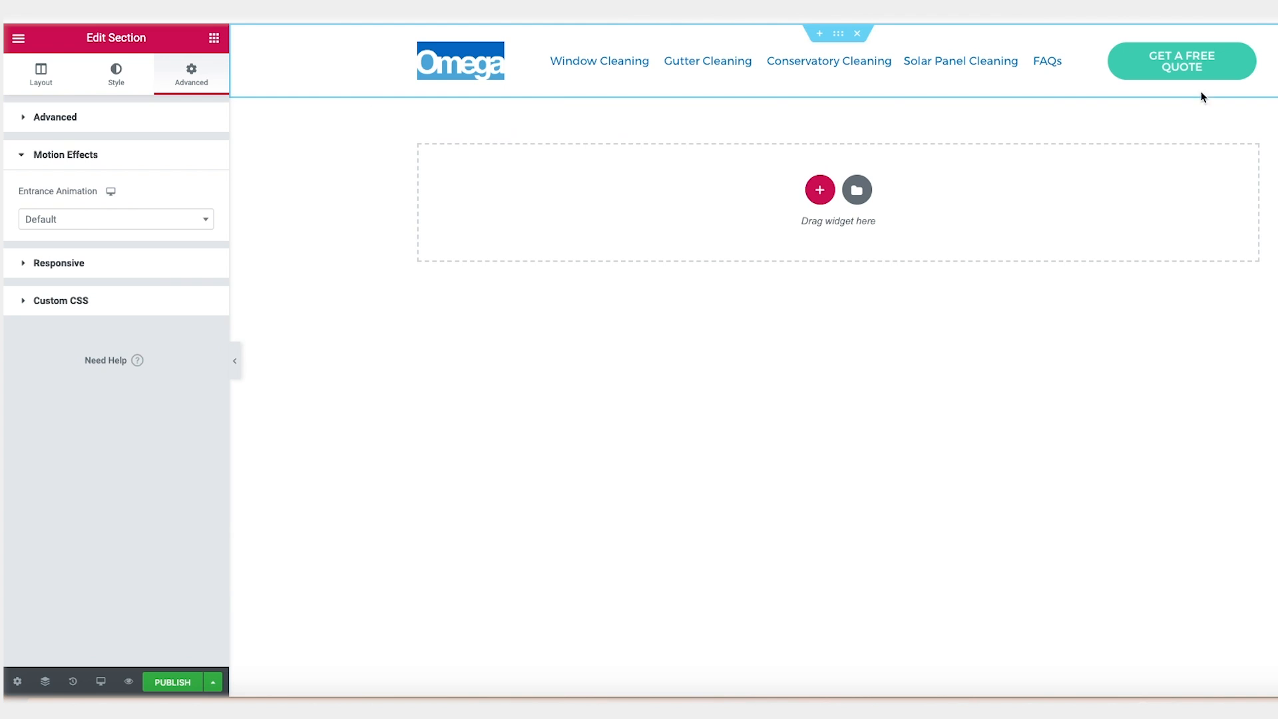
click(118, 81)
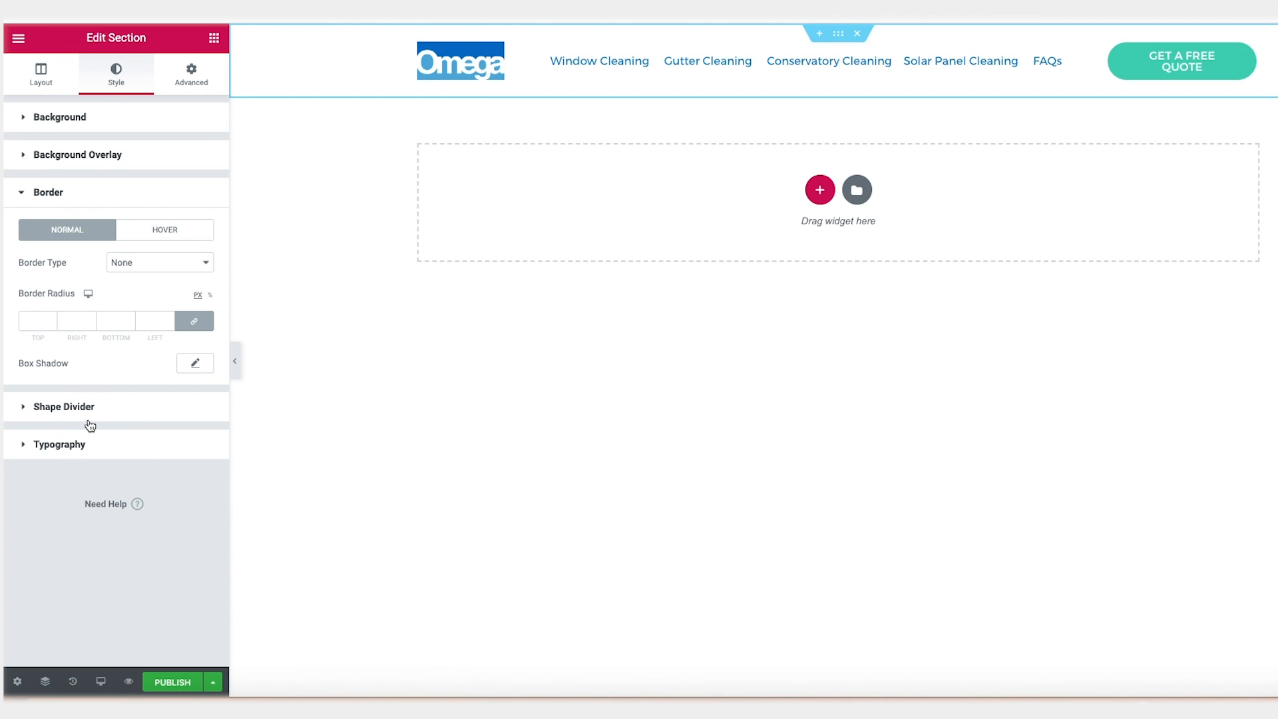
click(198, 366)
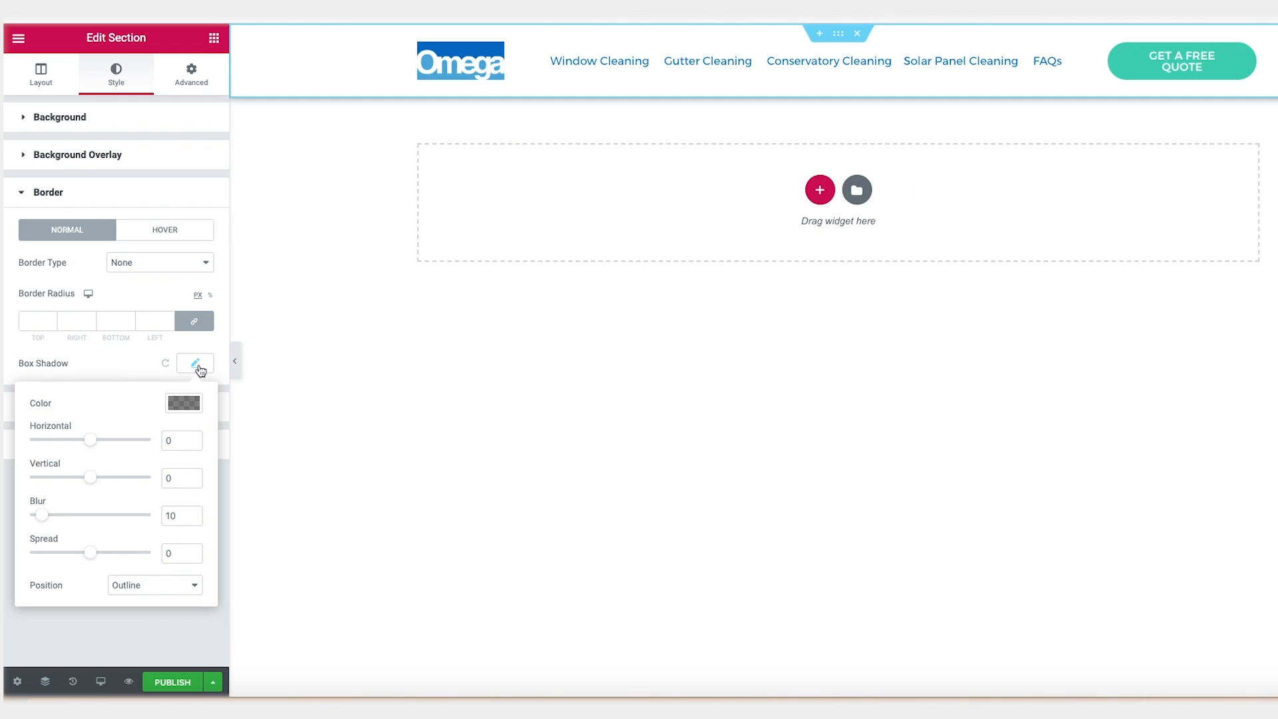
click(237, 361)
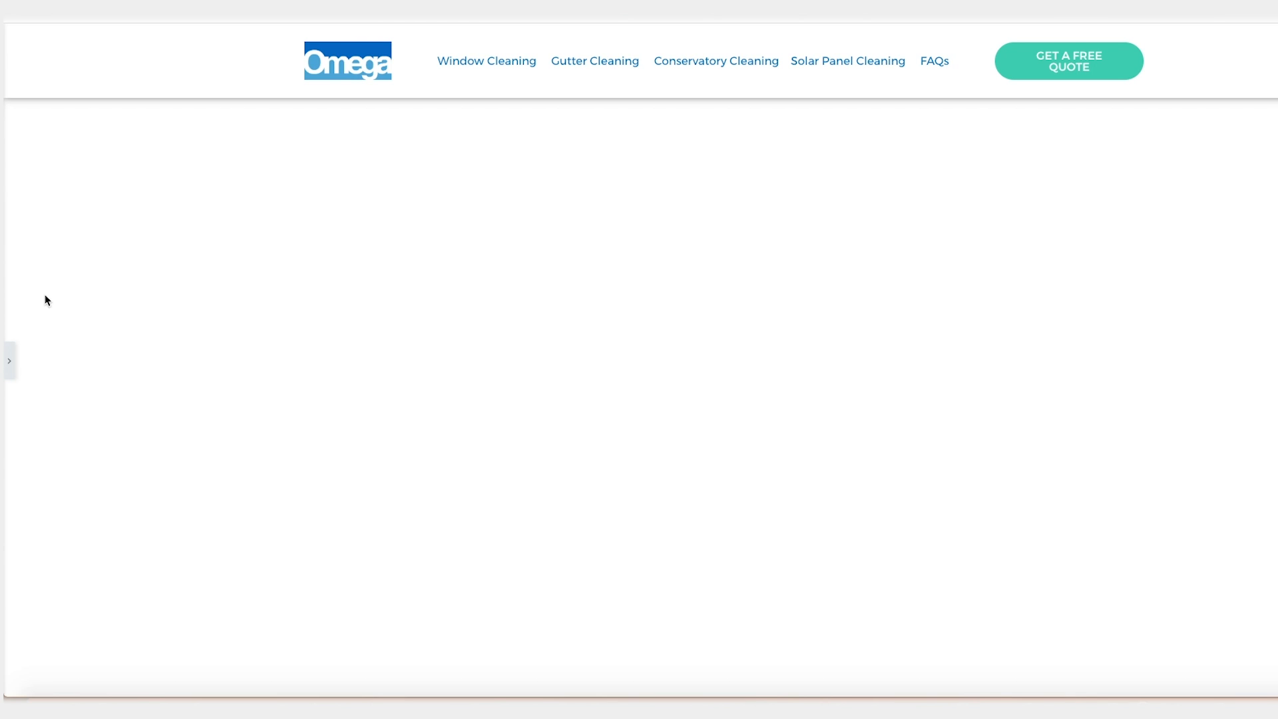
click(9, 361)
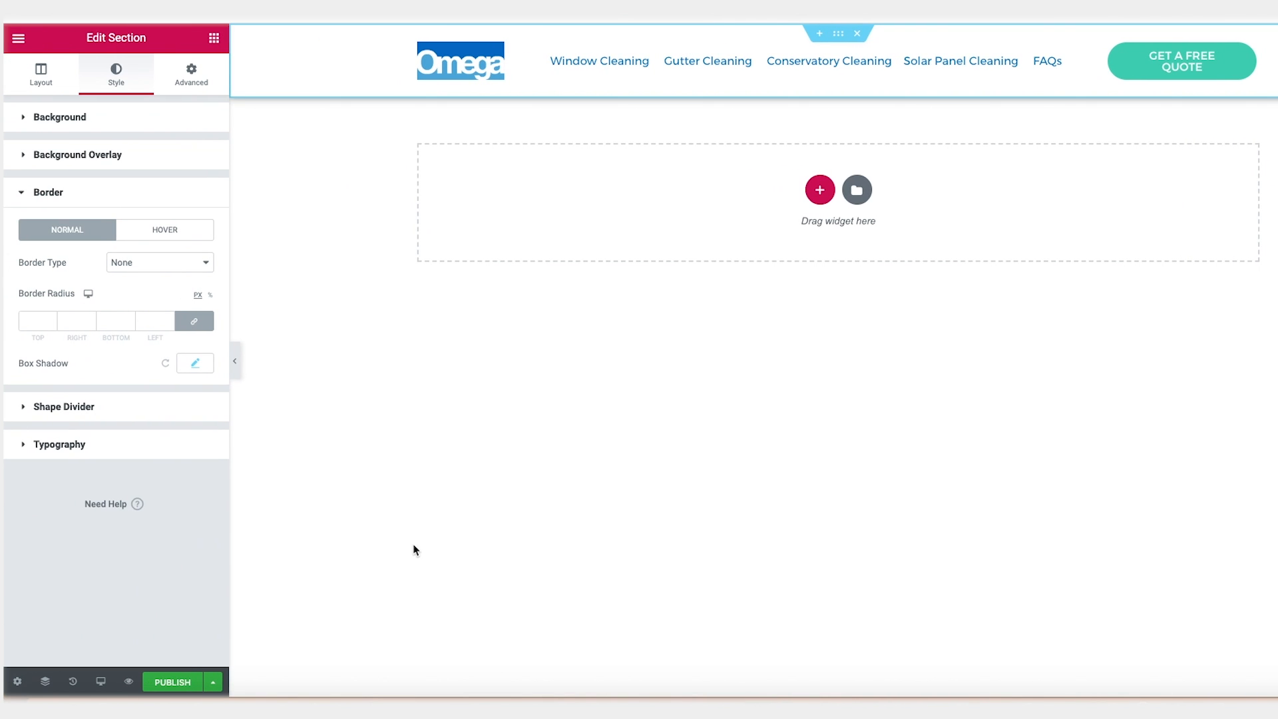
- Publish the header template and exit to the WordPress dashboard
click(174, 682)
click(20, 39)
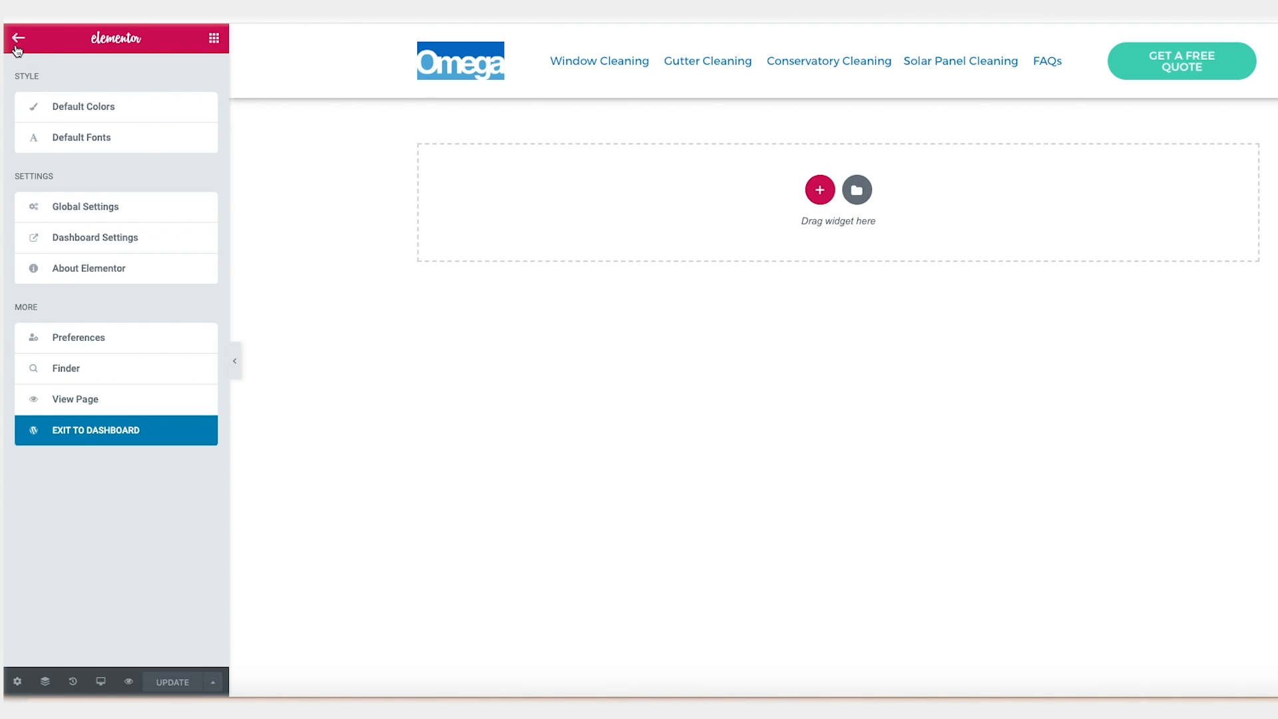
click(100, 436)
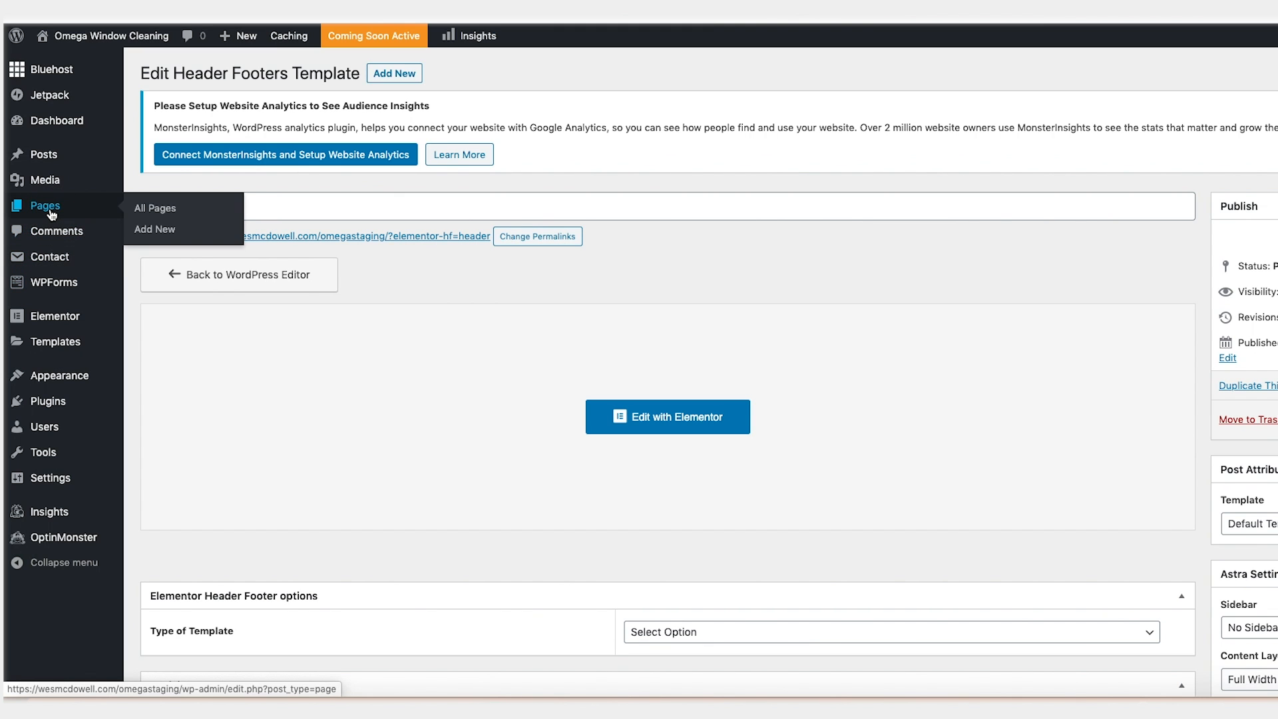
- View the live Homepage and test the header's "Window Cleaning" and "Get a Free Quote" links
click(51, 214)
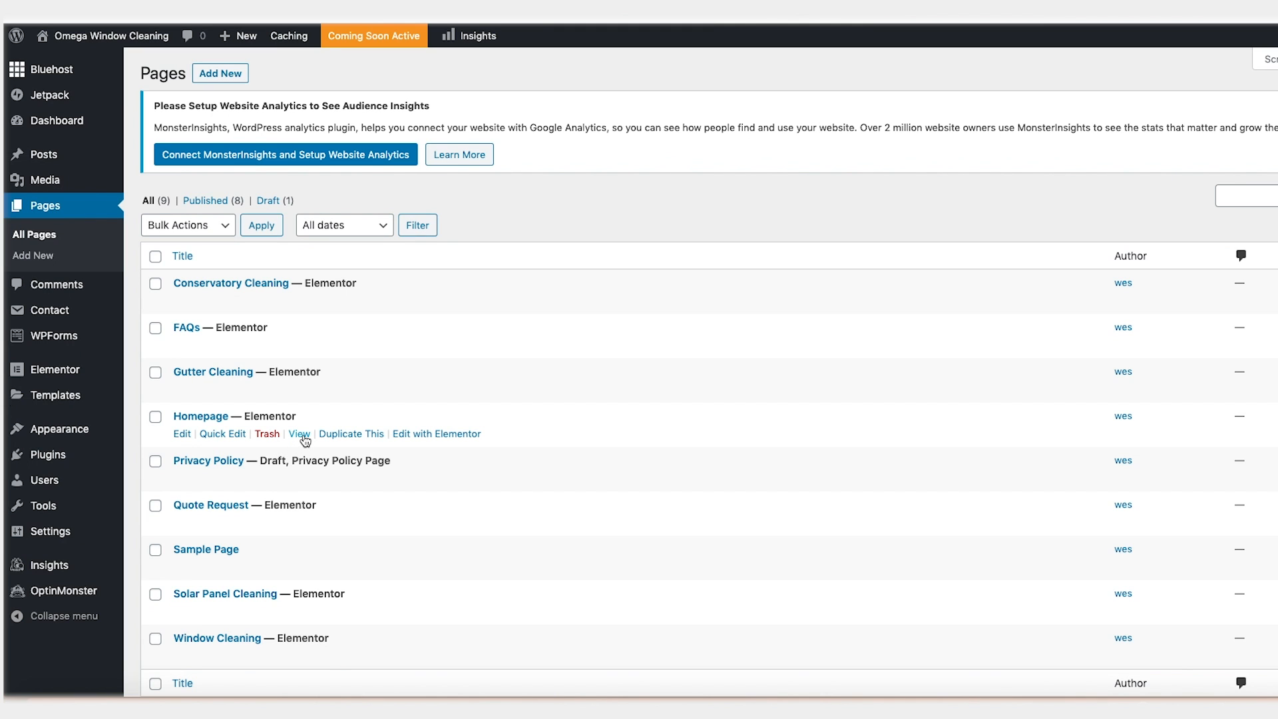
click(305, 438)
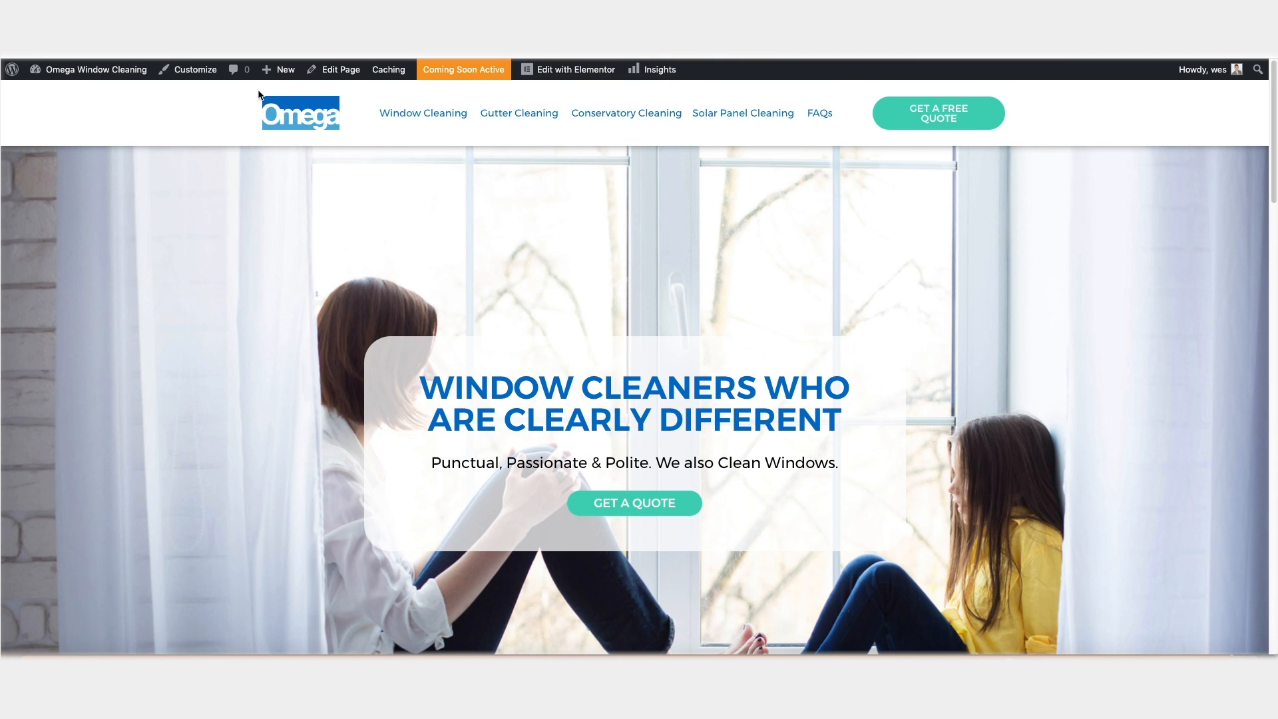
click(439, 119)
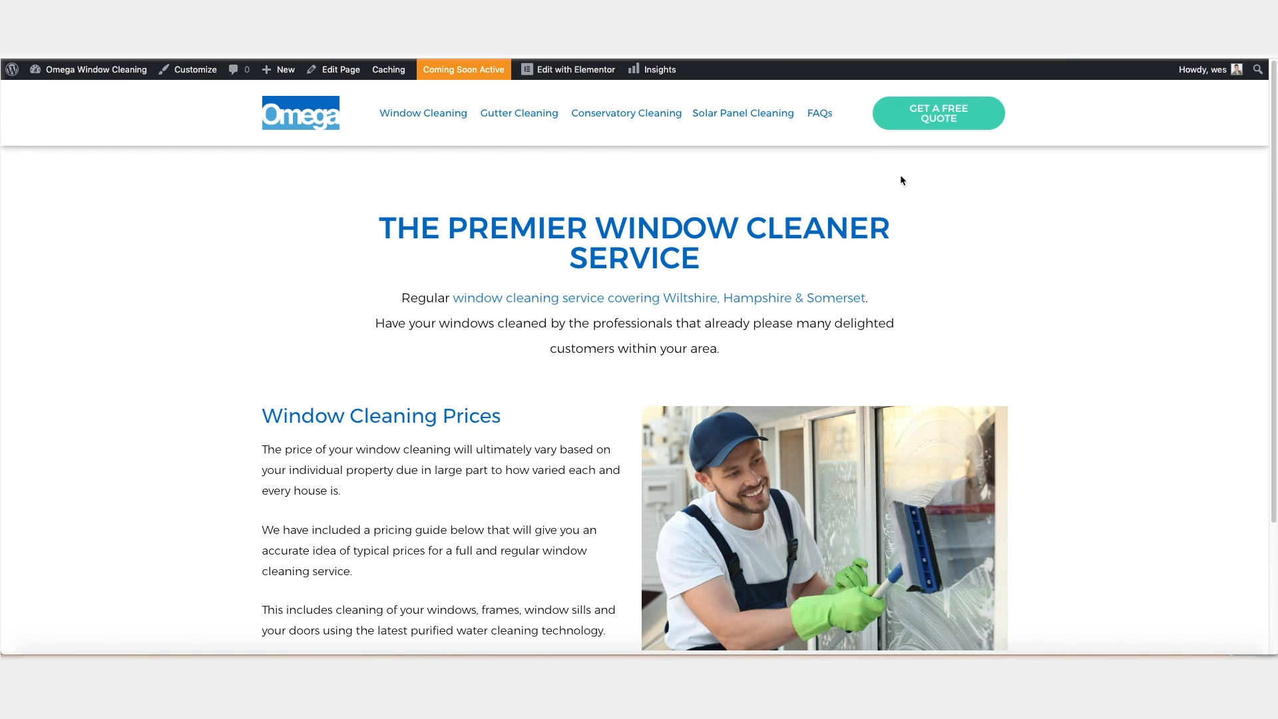
click(953, 120)
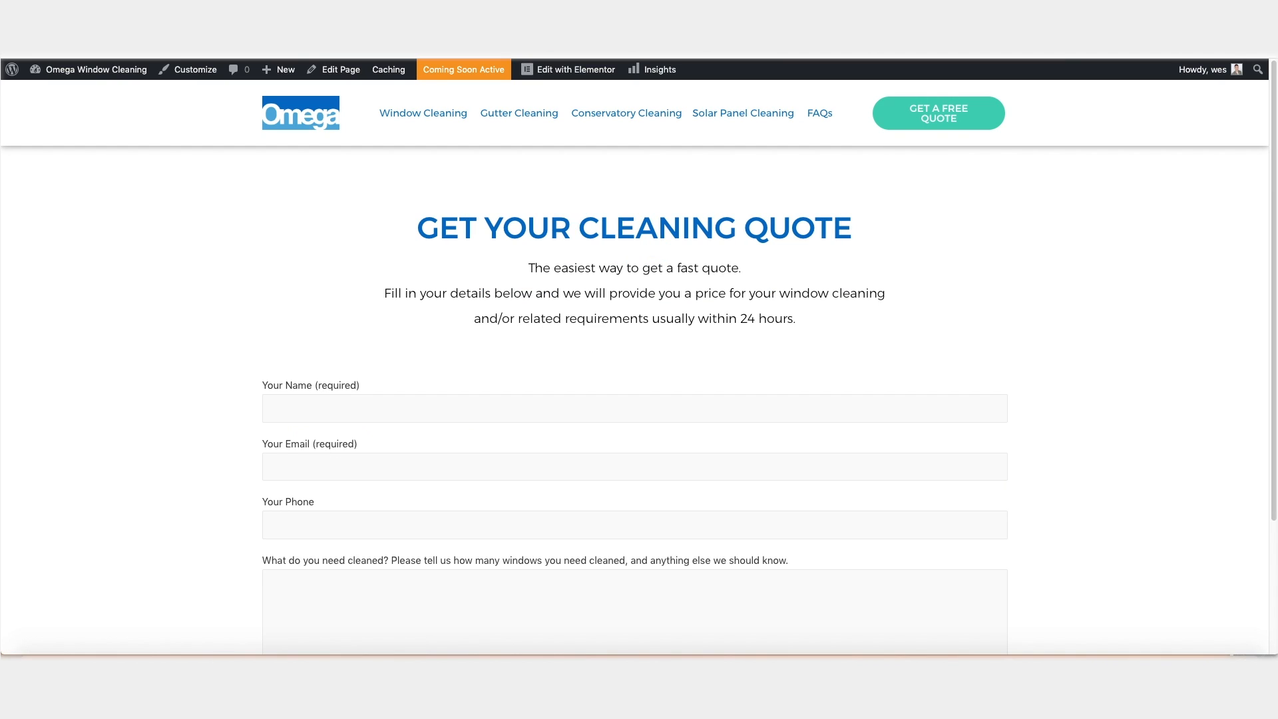
mouse_move(12, 74)
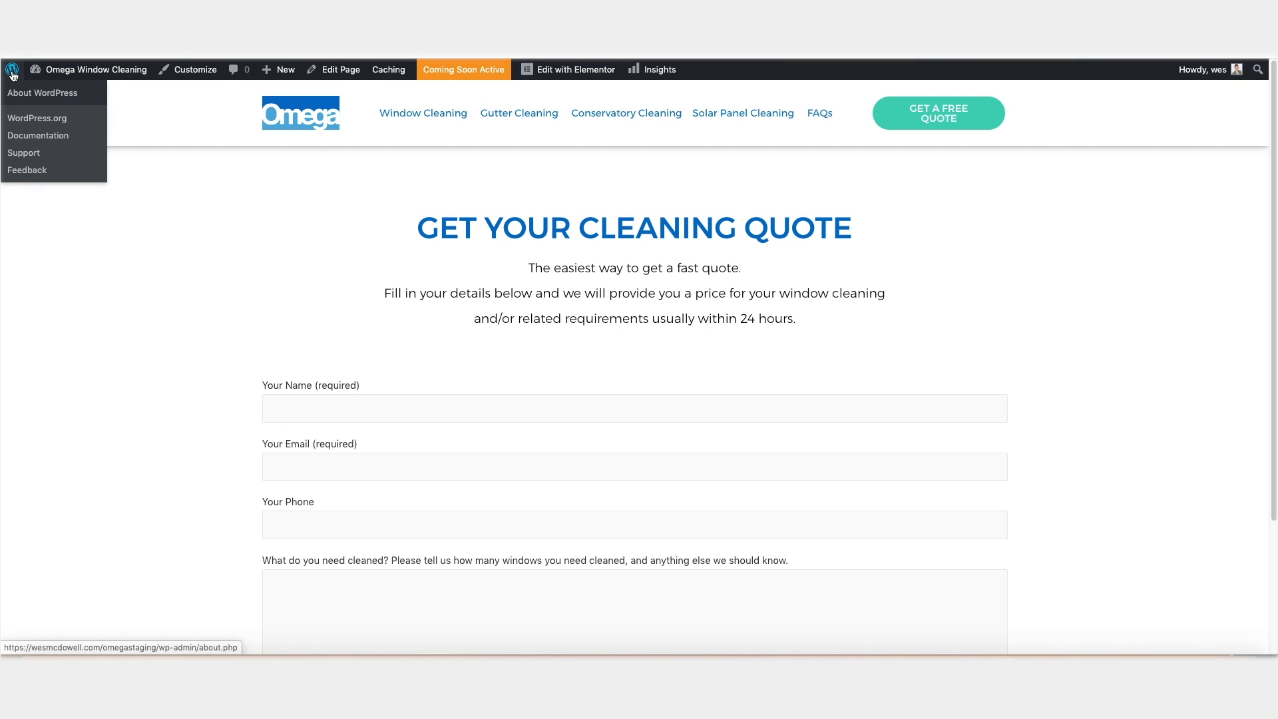
click(13, 46)
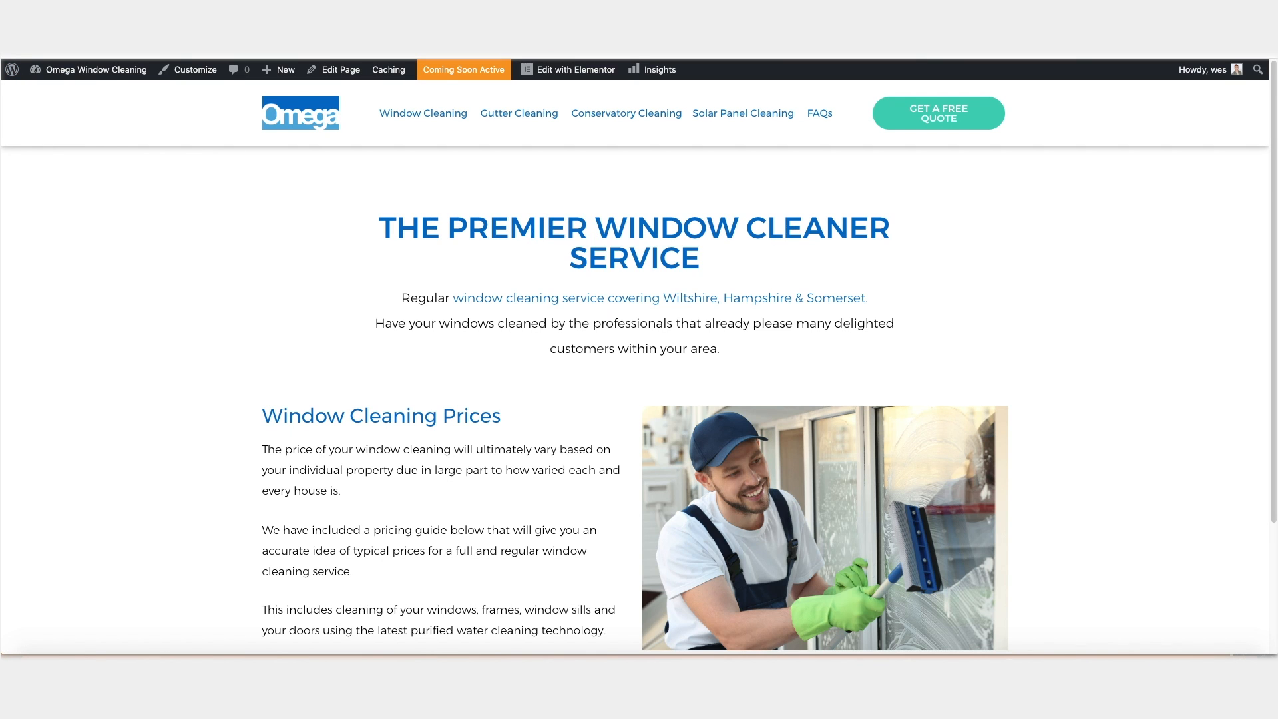
- Create a new Header Footer Builder template titled "Footer"
mouse_move(16, 72)
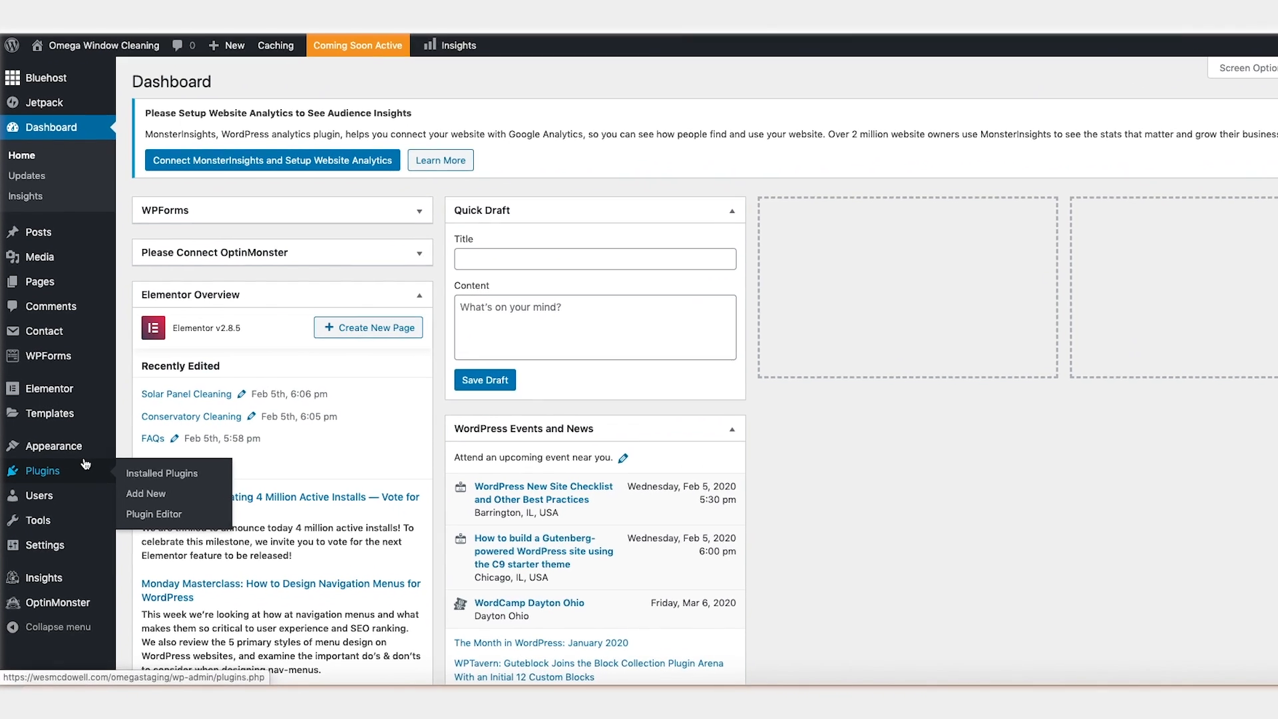
mouse_move(98, 473)
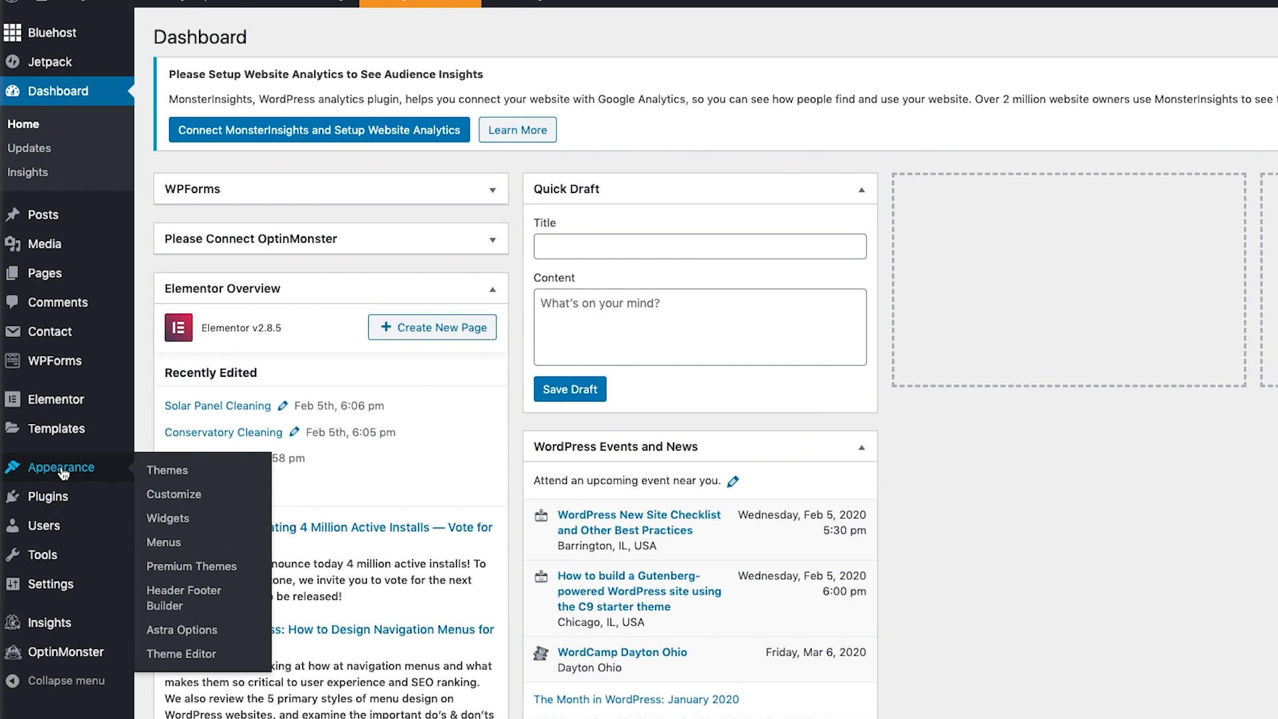
click(176, 601)
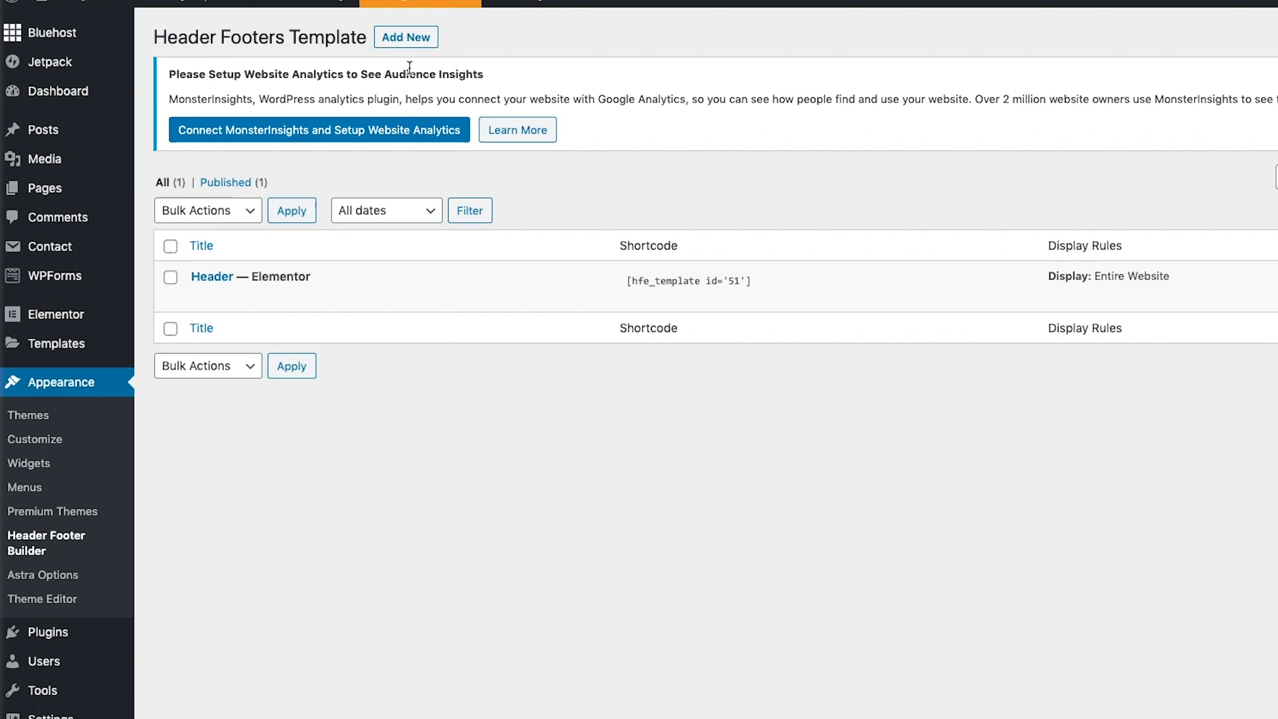
click(406, 37)
text(Footer)
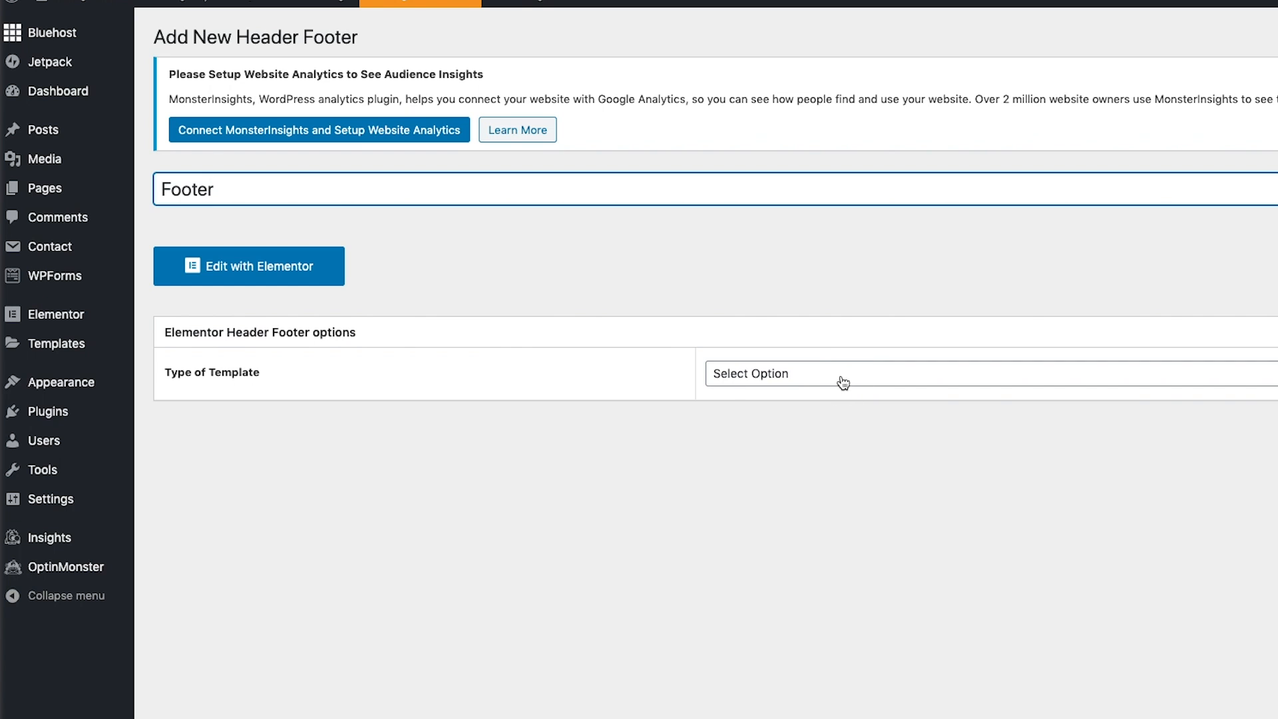
- Set the template type to Footer, display it on the Entire Website and publish it
click(843, 382)
click(795, 421)
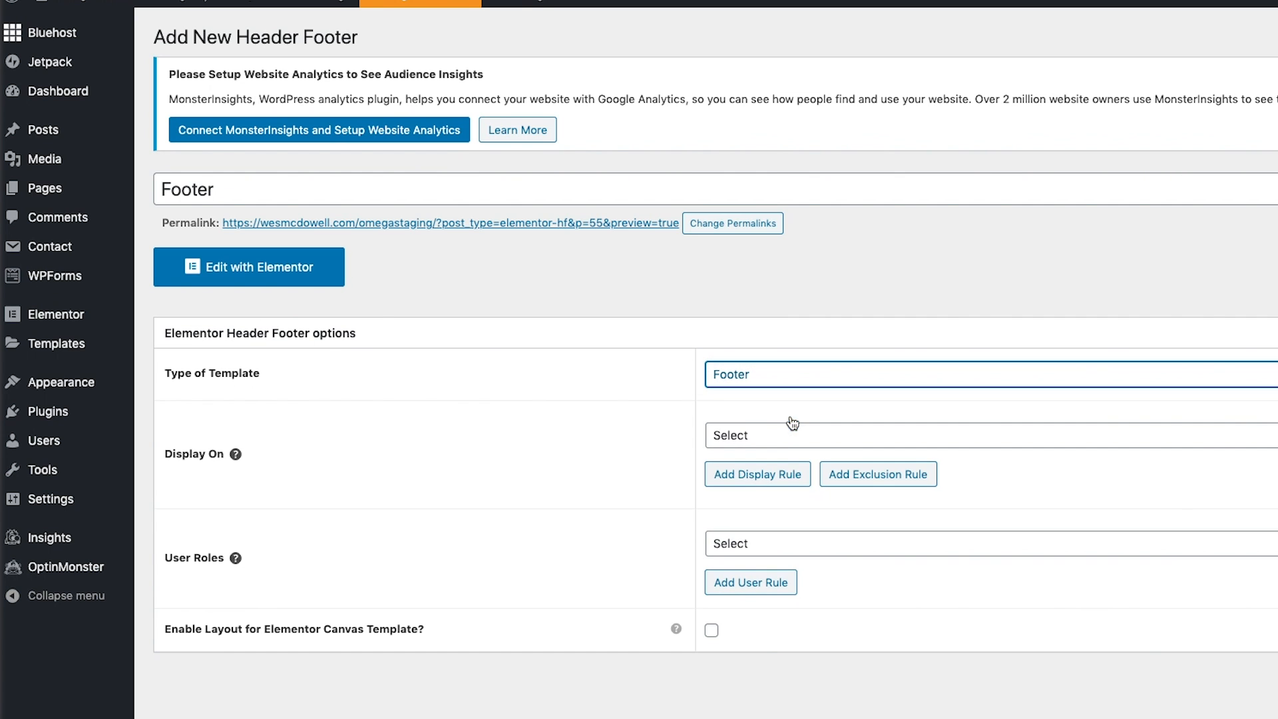
click(785, 437)
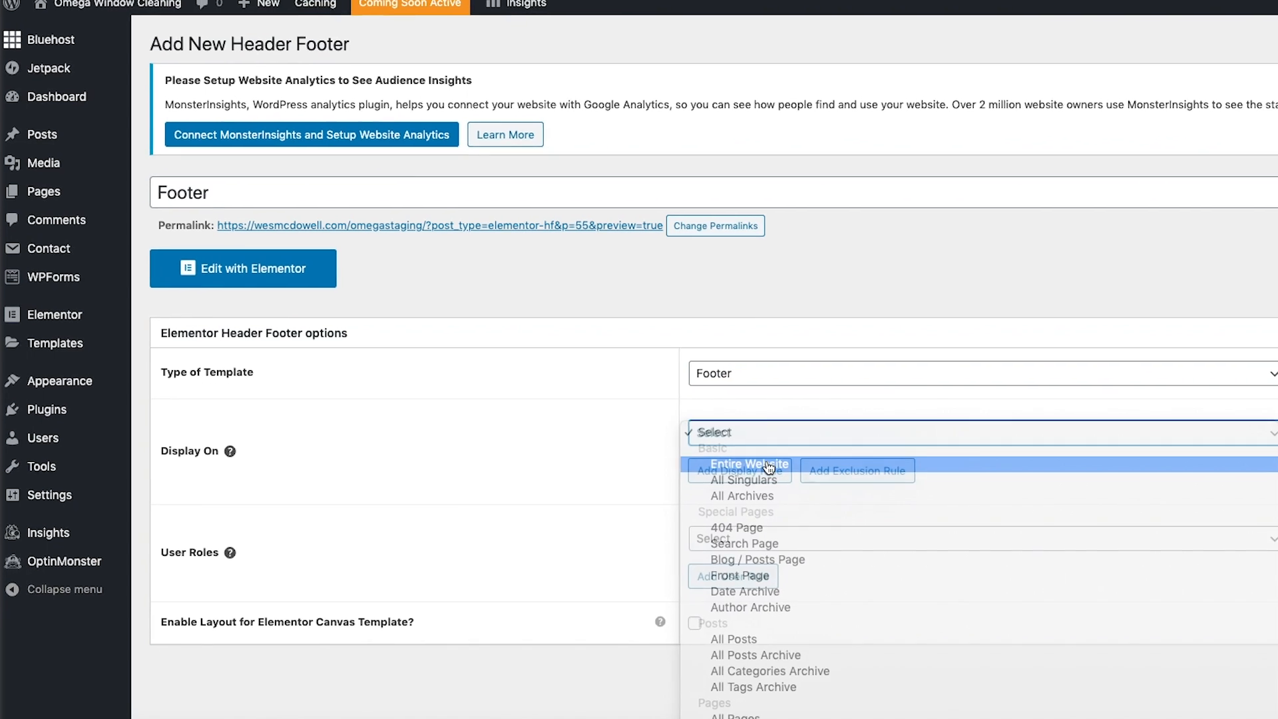
click(777, 466)
click(1220, 376)
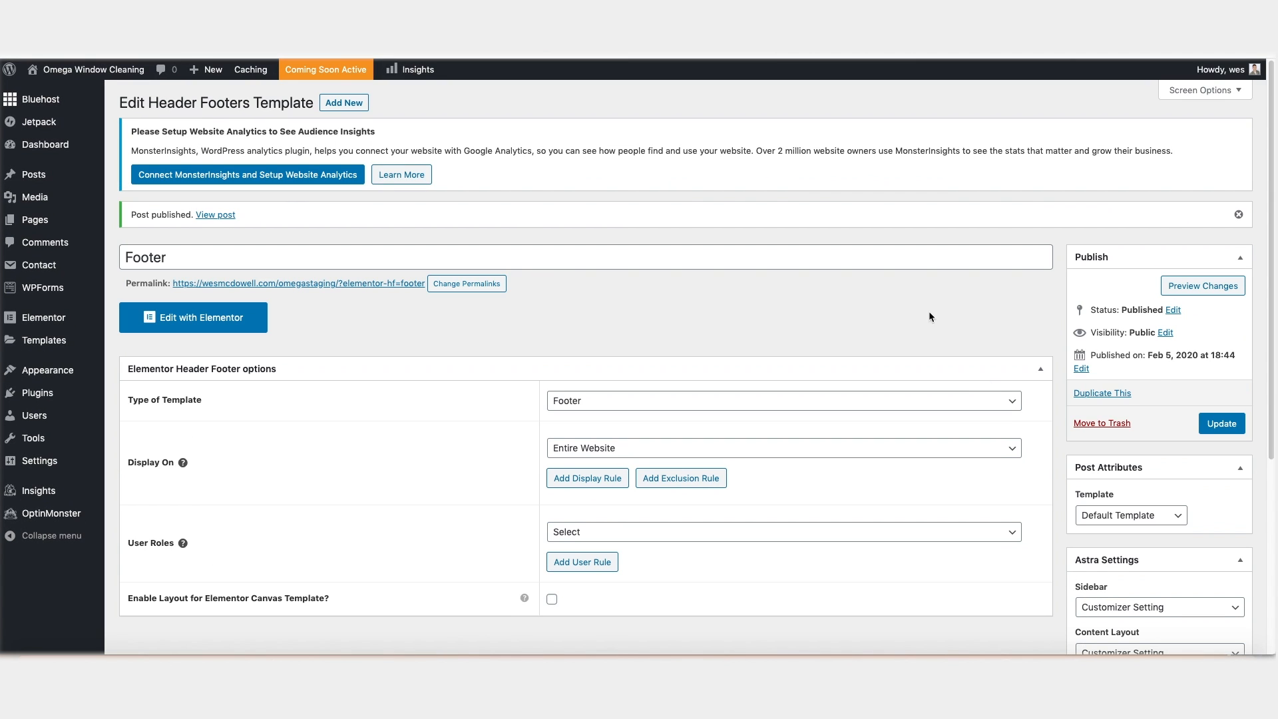
- Open the footer template in Elementor and add a section with three equal columns
click(213, 318)
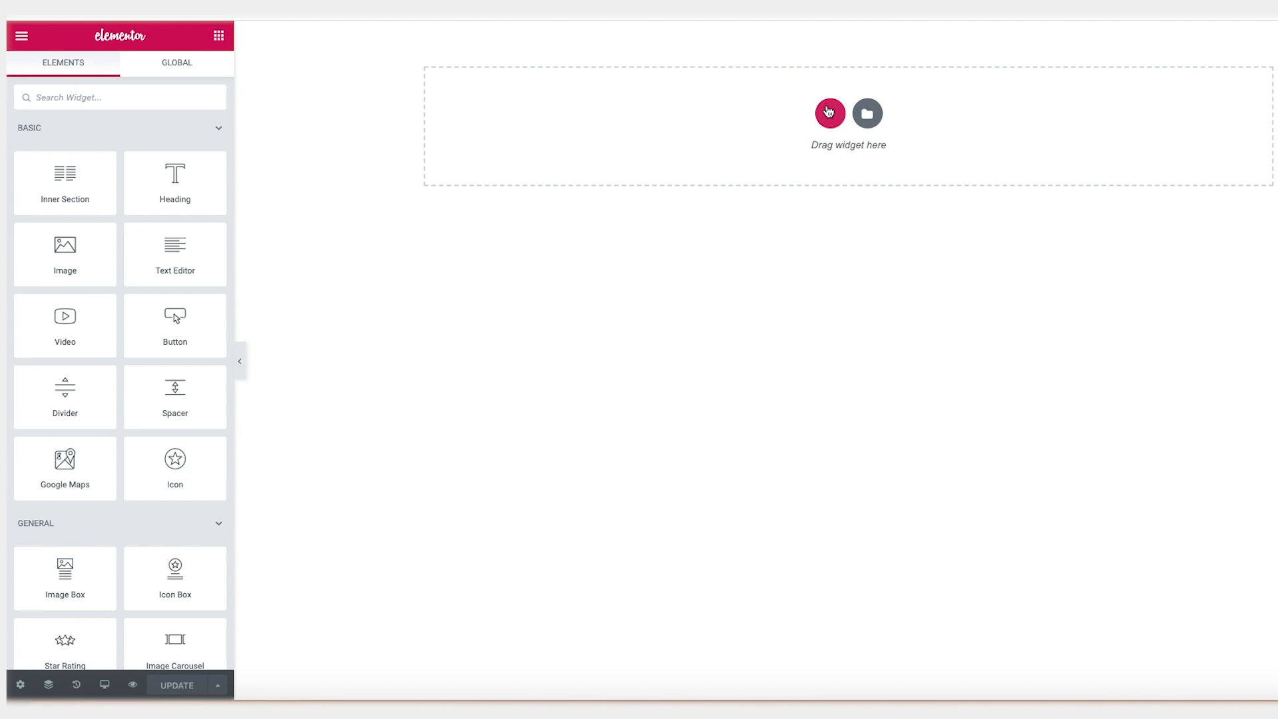
click(828, 112)
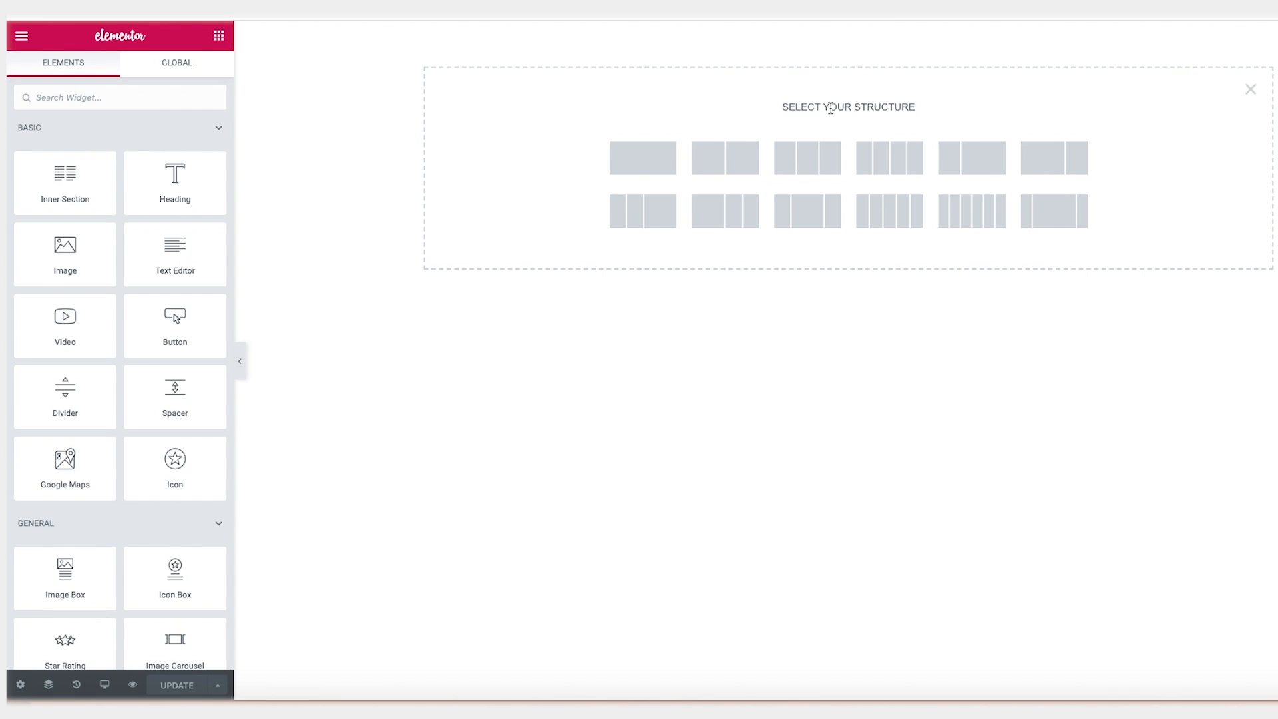
click(801, 164)
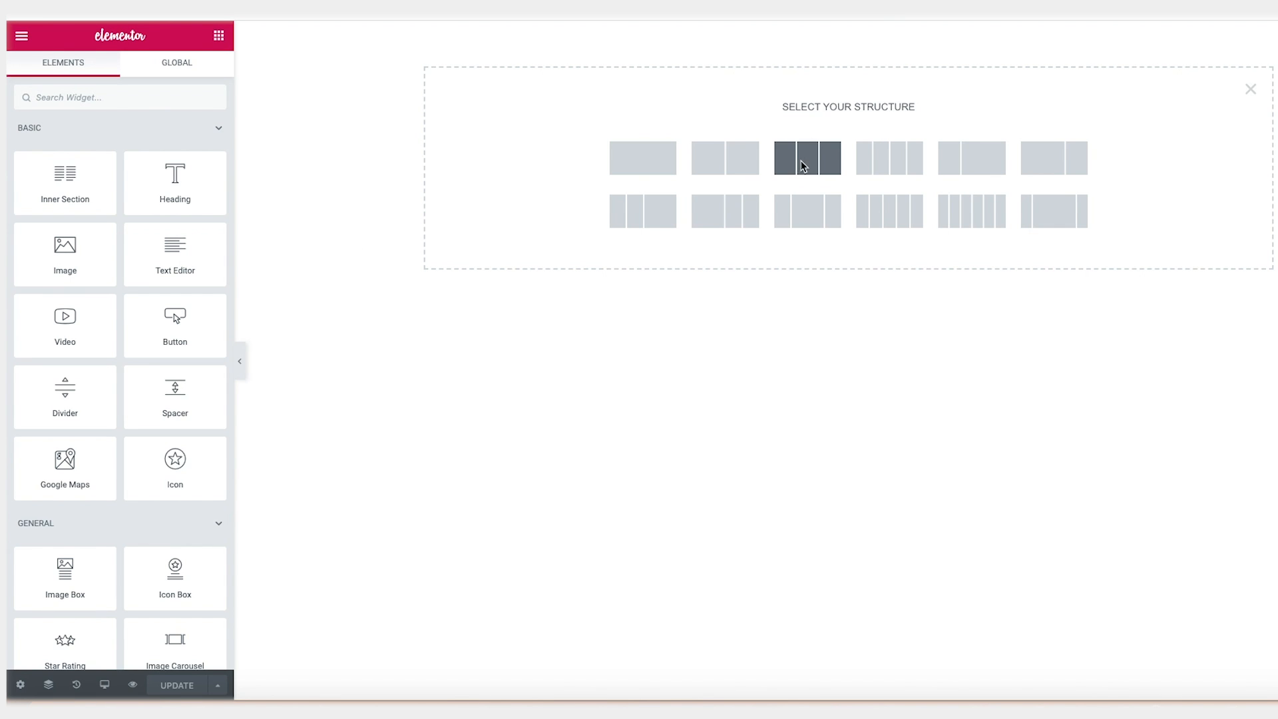
- Add an Image widget to the footer's first column with a Text Editor widget beneath it
click(218, 36)
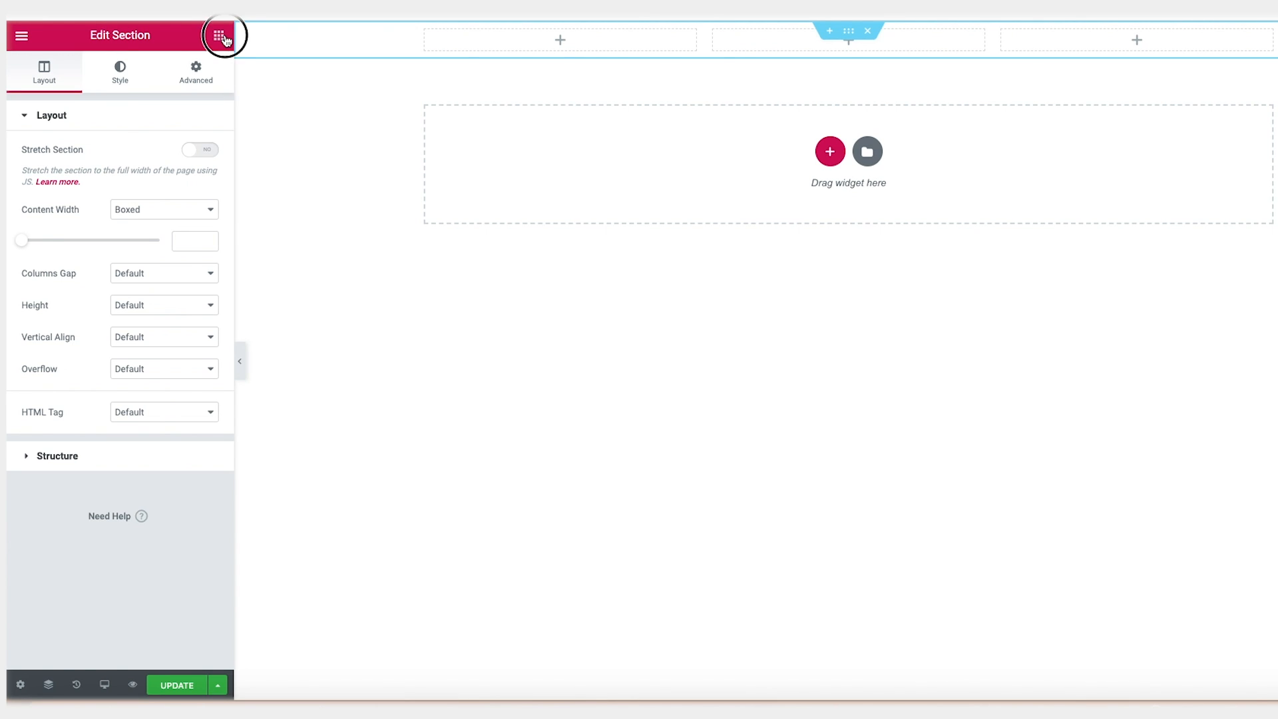
drag(65, 256, 577, 41)
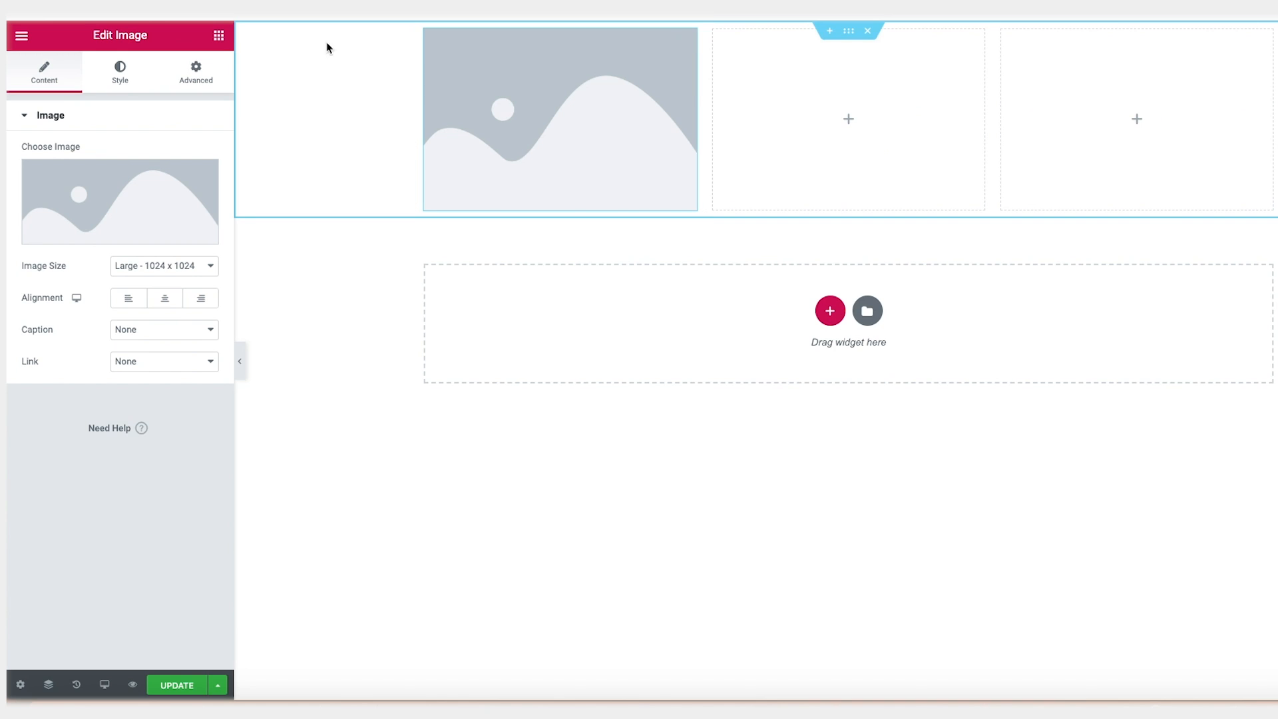
click(219, 36)
drag(175, 251, 520, 214)
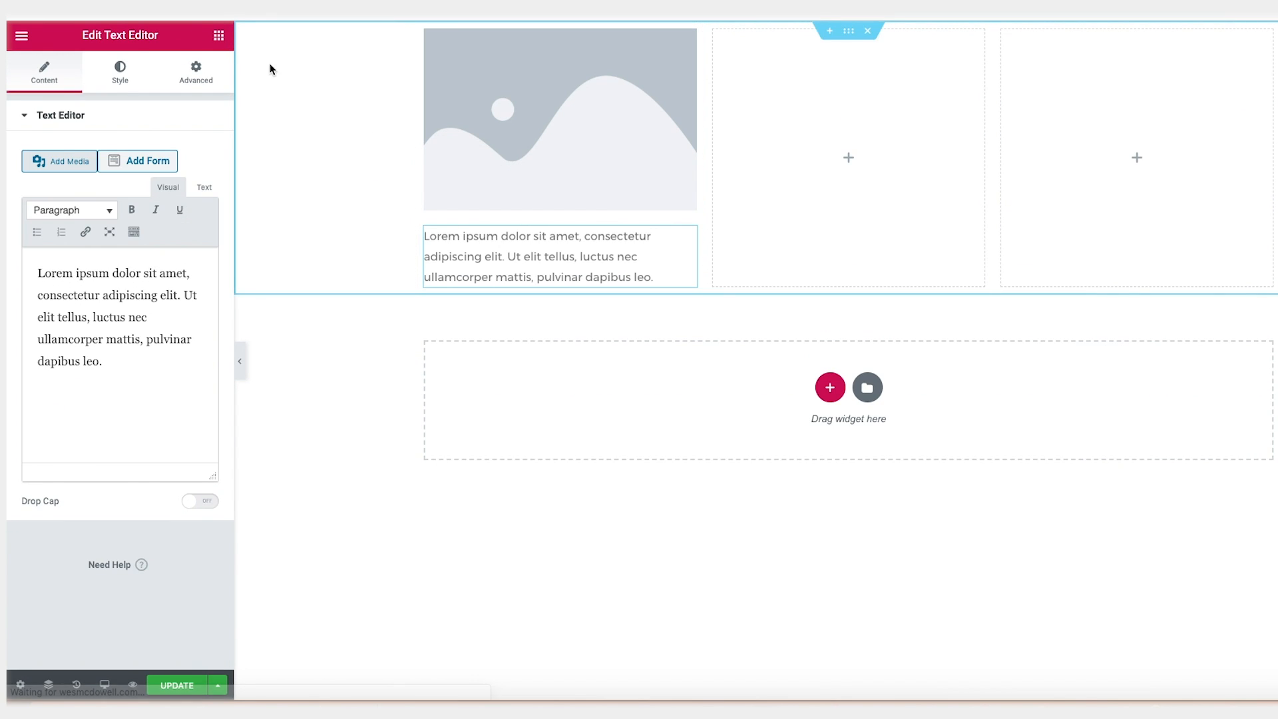
- Add a Social Icons widget below the text in the footer's first column
click(218, 36)
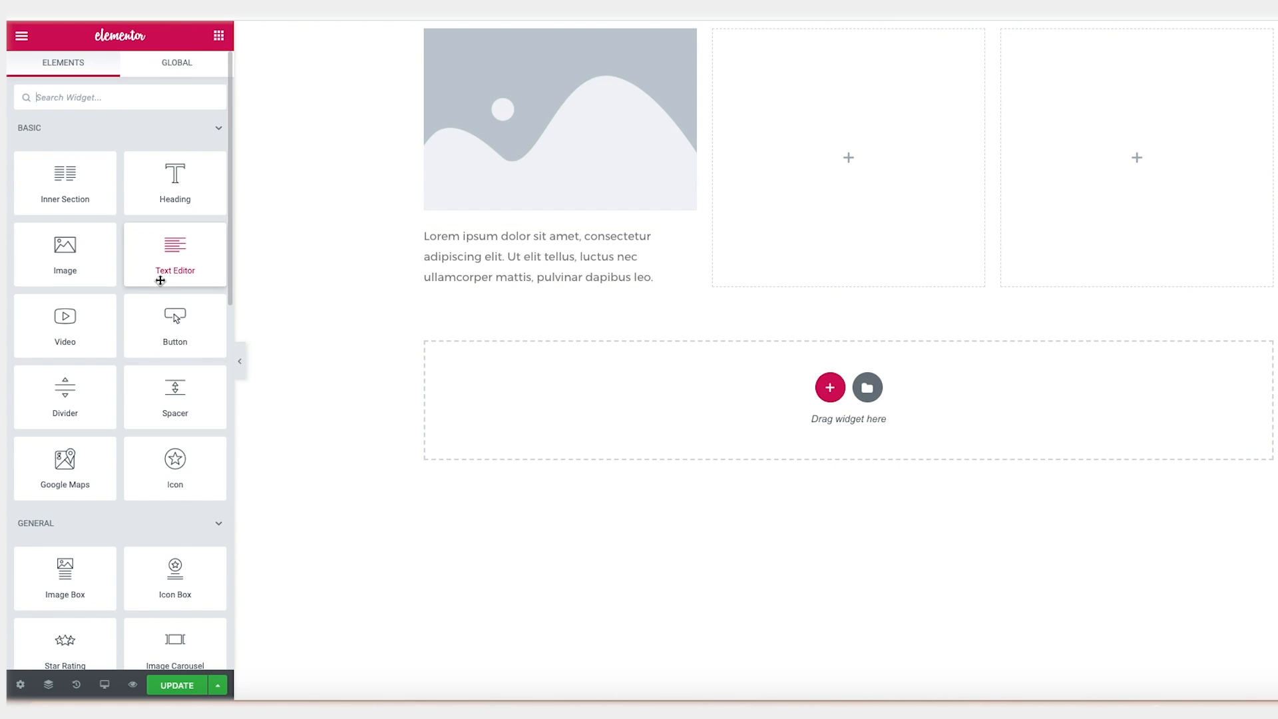
scroll(160, 280, down, 3)
scroll(163, 279, up, 3)
text(social)
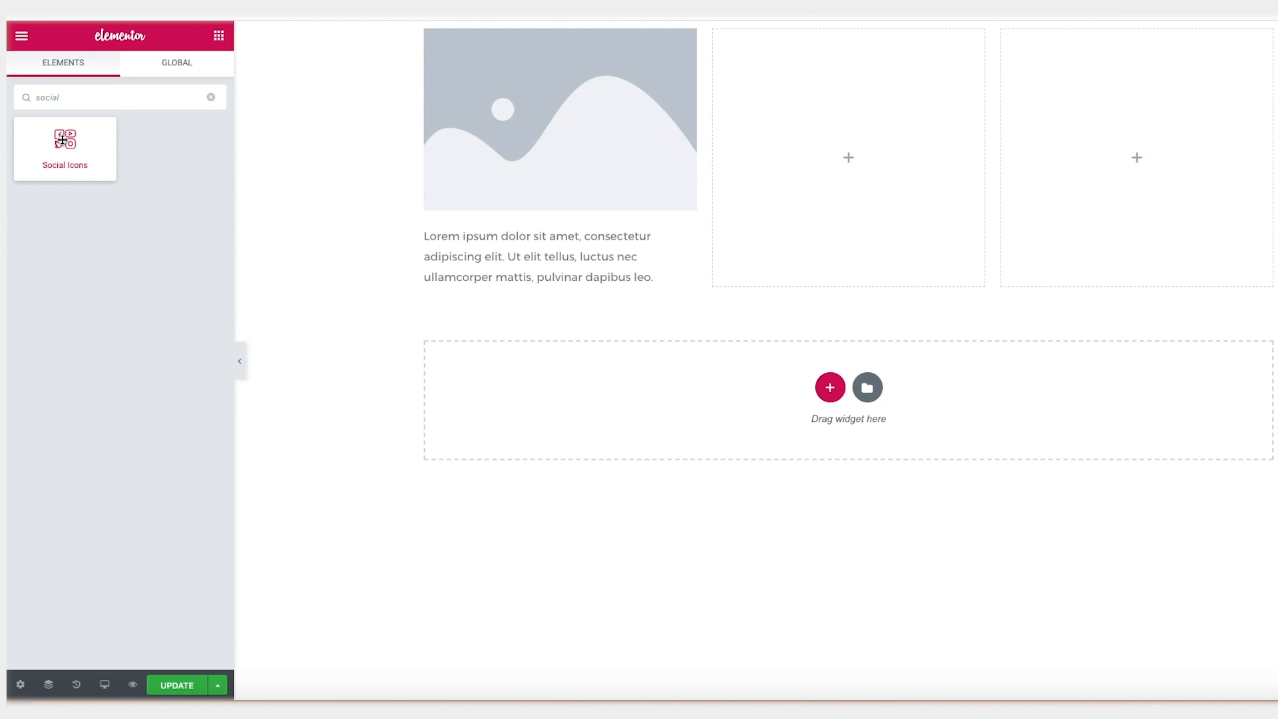
drag(62, 140, 562, 287)
- Add a Text Editor widget to the footer's second column and a Google Maps widget to the third
click(218, 35)
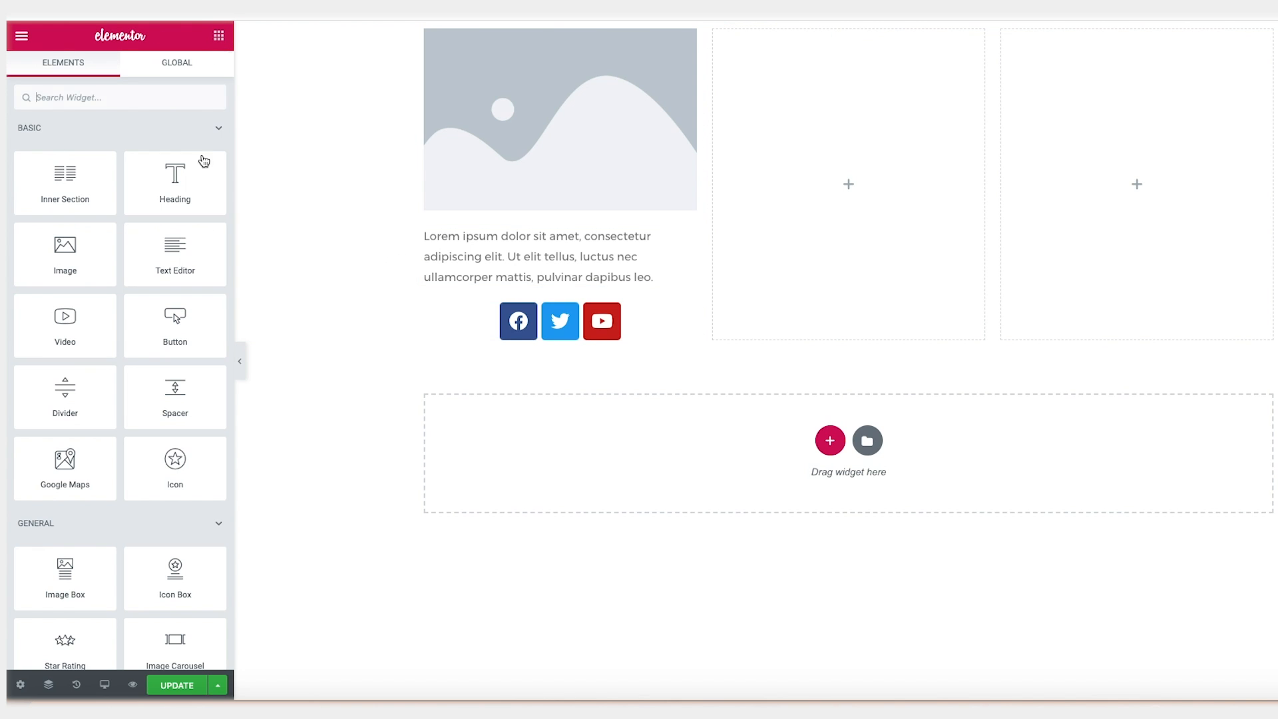
drag(177, 248, 840, 87)
click(218, 36)
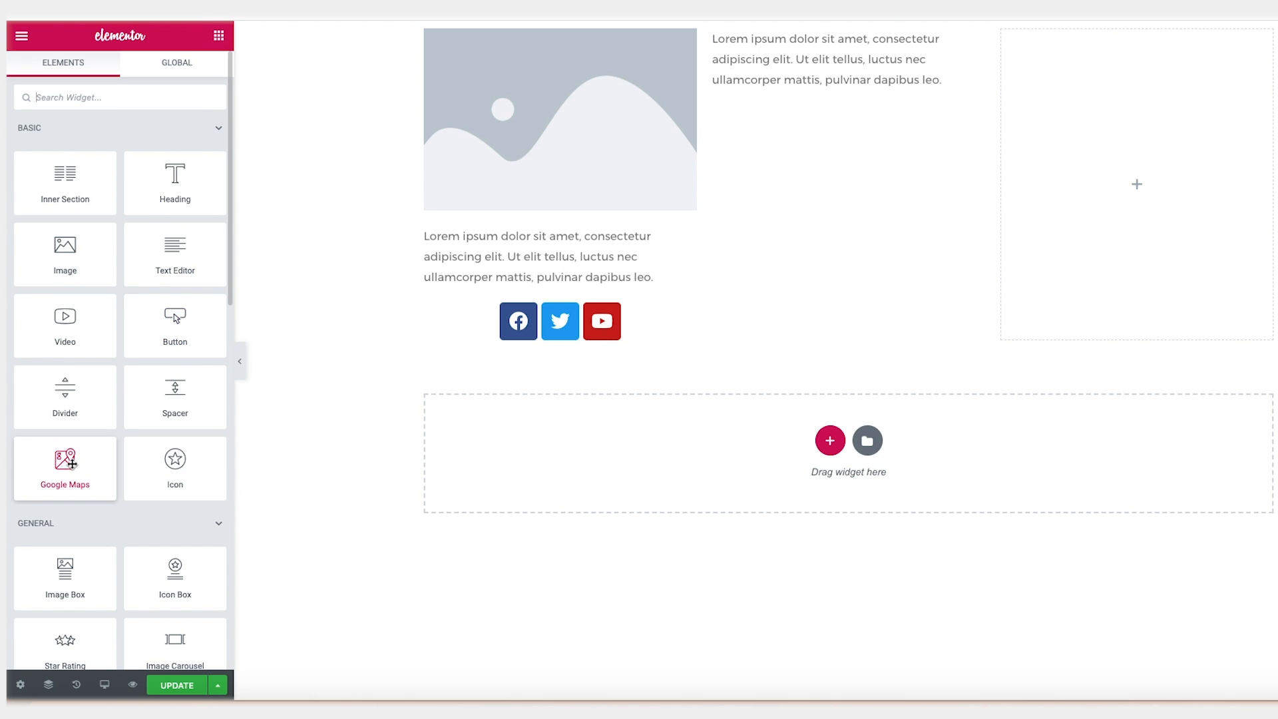
drag(62, 464, 1154, 100)
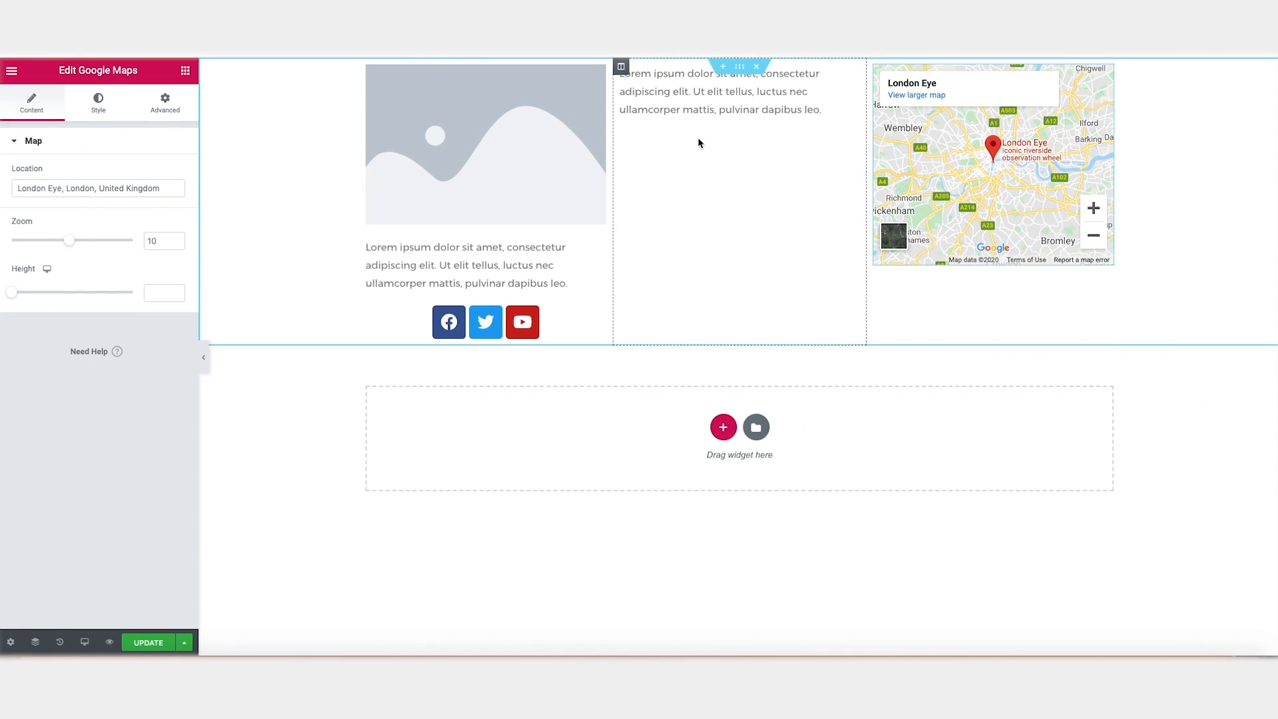
- Add a Text Editor widget below the map in the footer's third column
click(185, 70)
drag(171, 258, 959, 260)
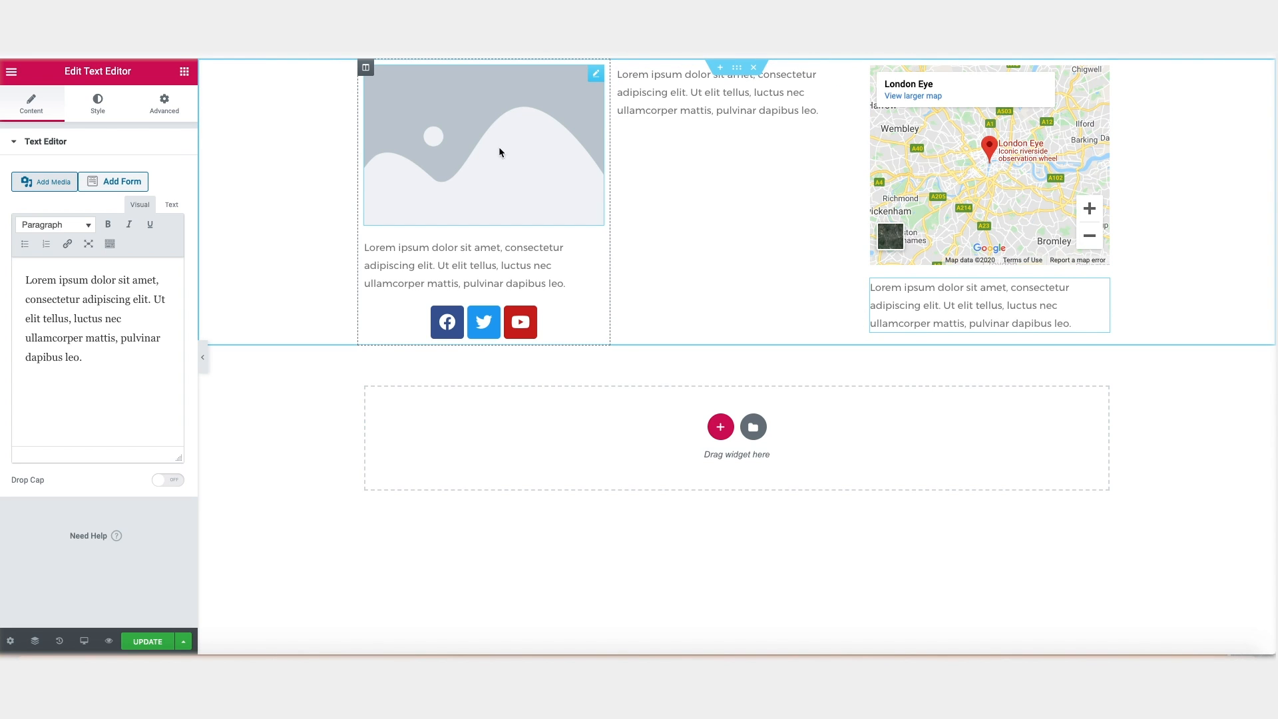
- Replace the placeholder image in the footer's first column with the Omega logo
click(508, 130)
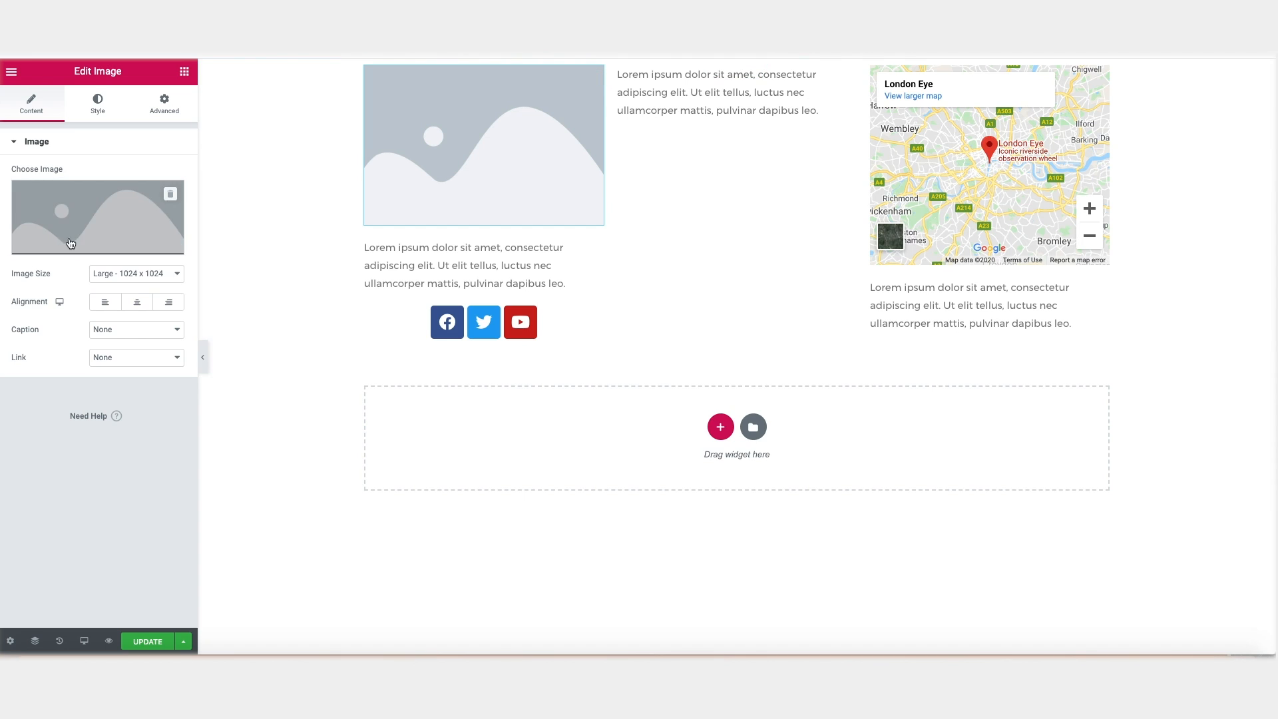
click(93, 245)
click(91, 230)
click(1206, 615)
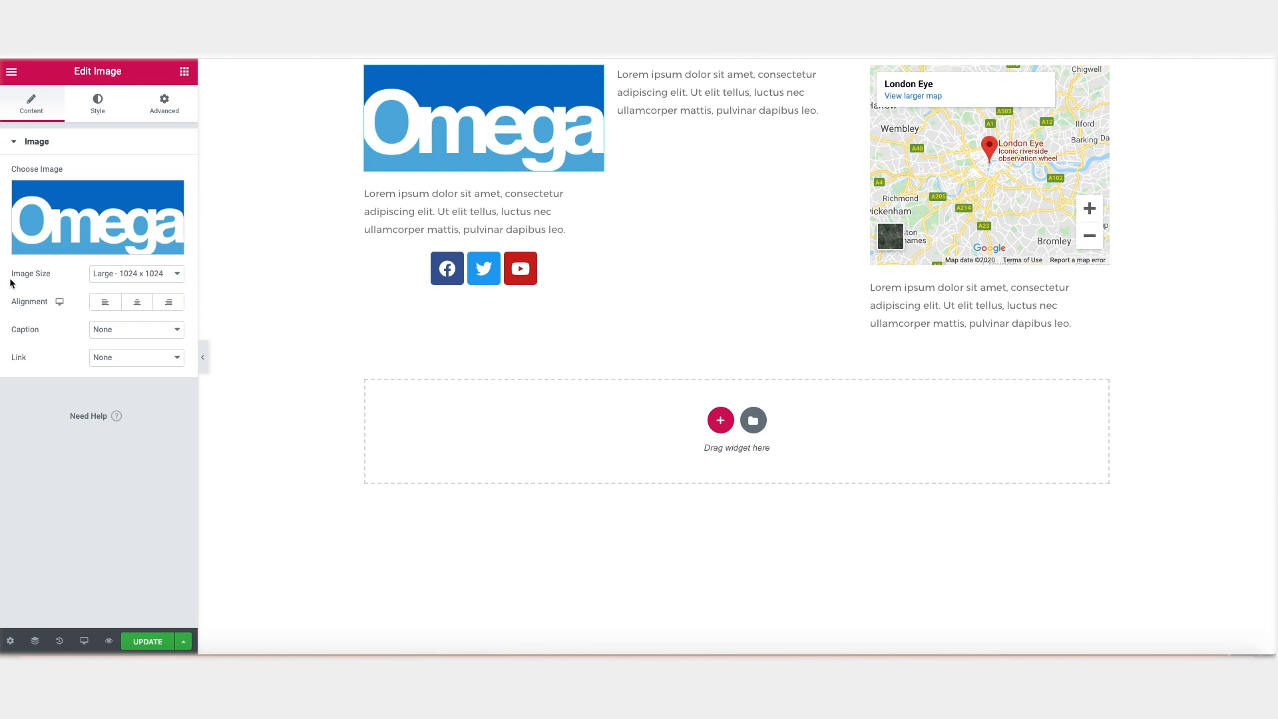
- Give the footer logo a custom size with a width of 150 and align it left
click(115, 280)
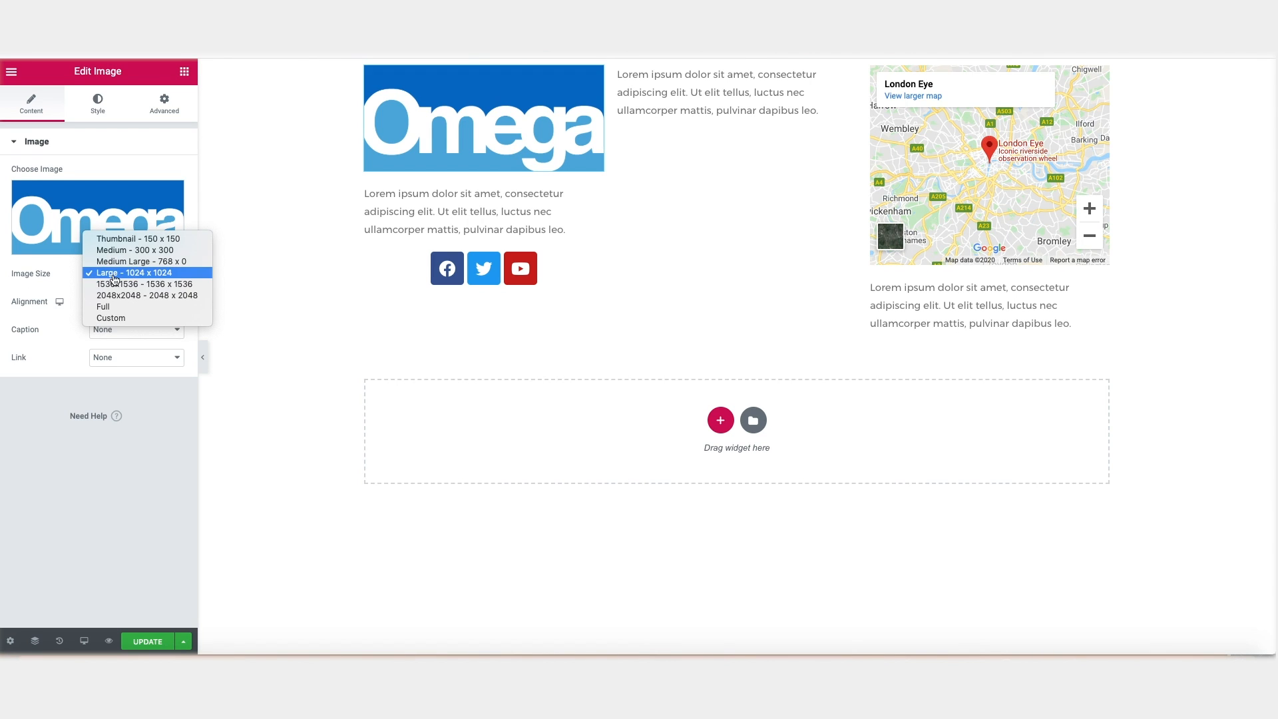
click(116, 320)
click(29, 340)
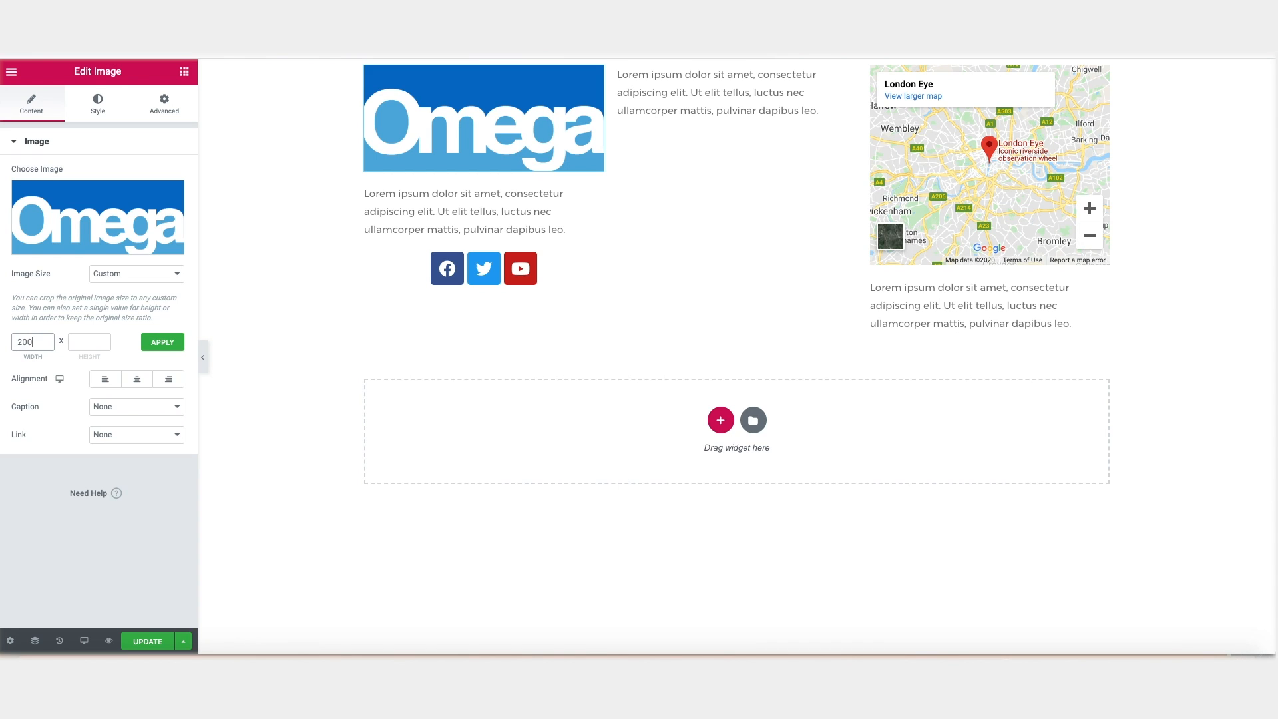
click(162, 342)
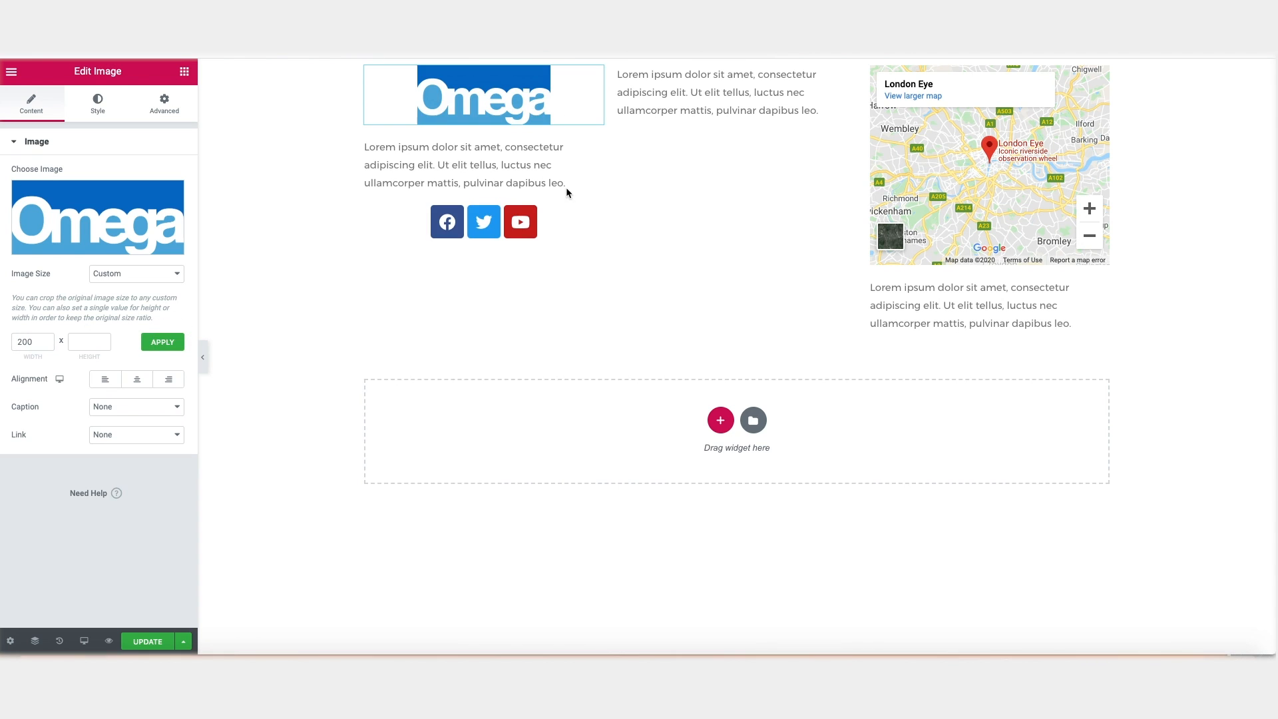
double_click(26, 341)
text(10)
click(162, 341)
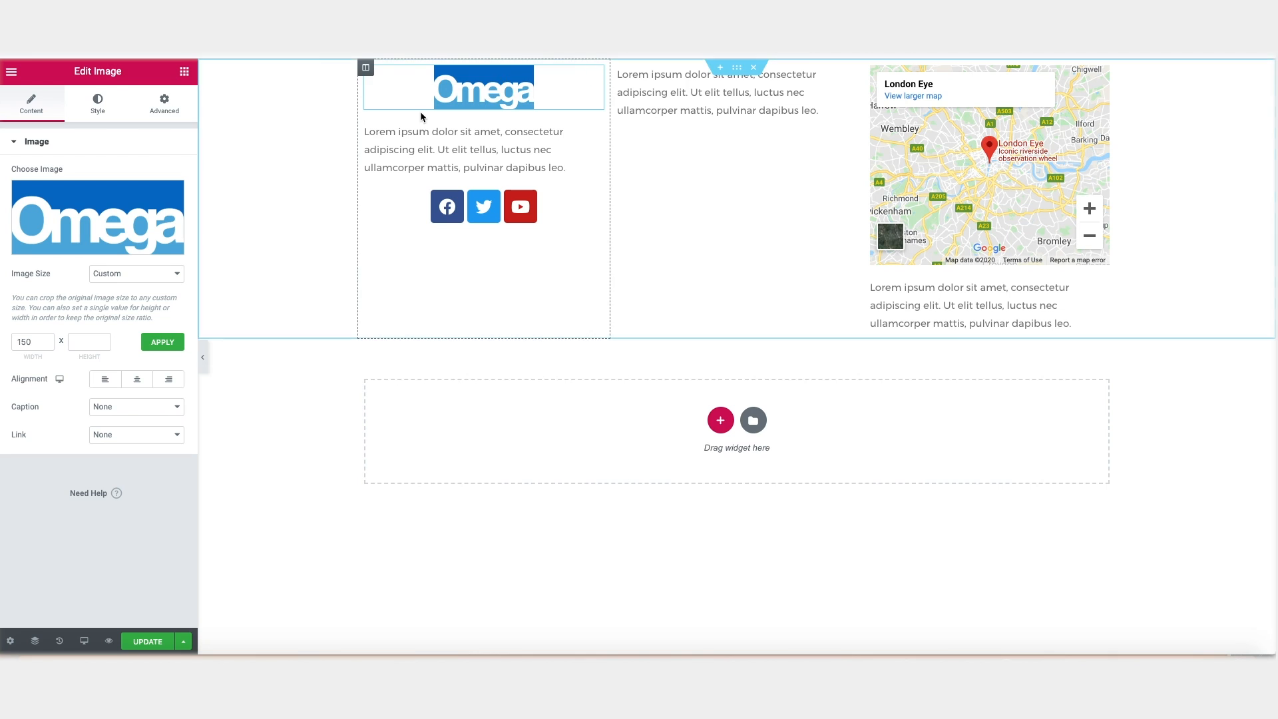
click(104, 379)
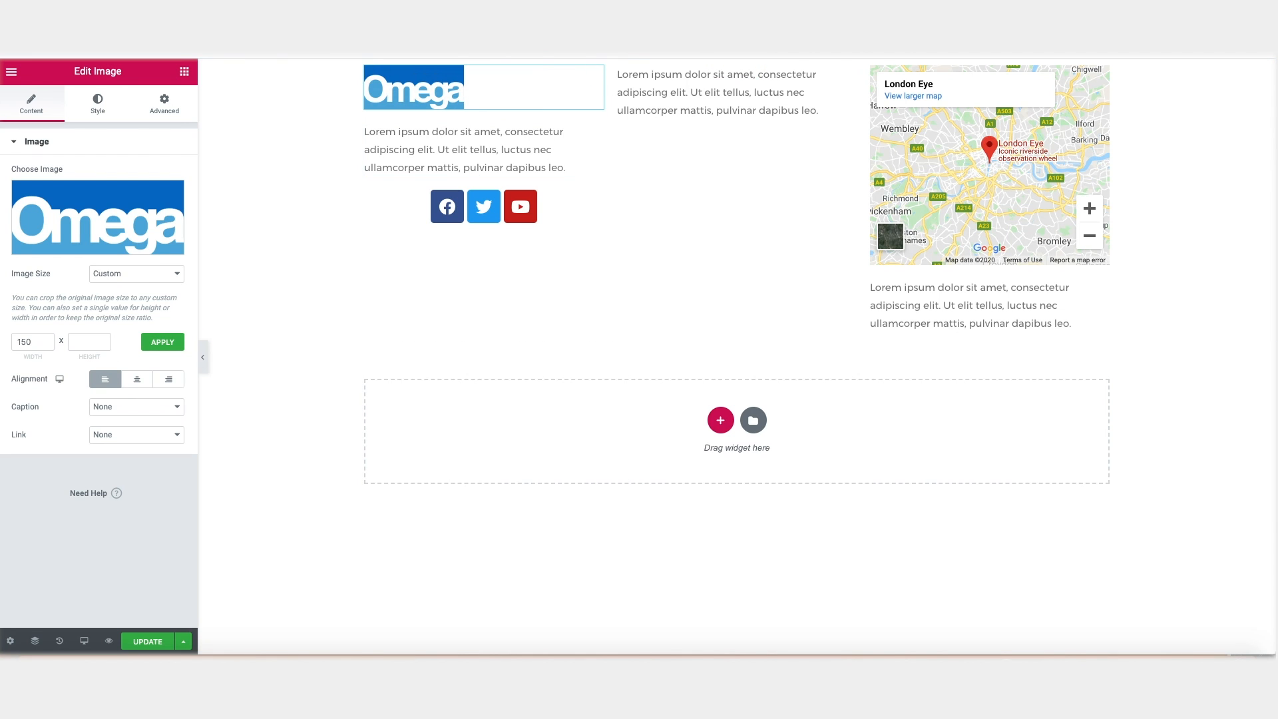
- Replace the text below the logo with bold "Omega Window Cleaning" and a second paragraph, "Window cleaning service in Westbury, England"
click(468, 147)
click(98, 316)
key(super+a)
text(Omega Window Cleaning)
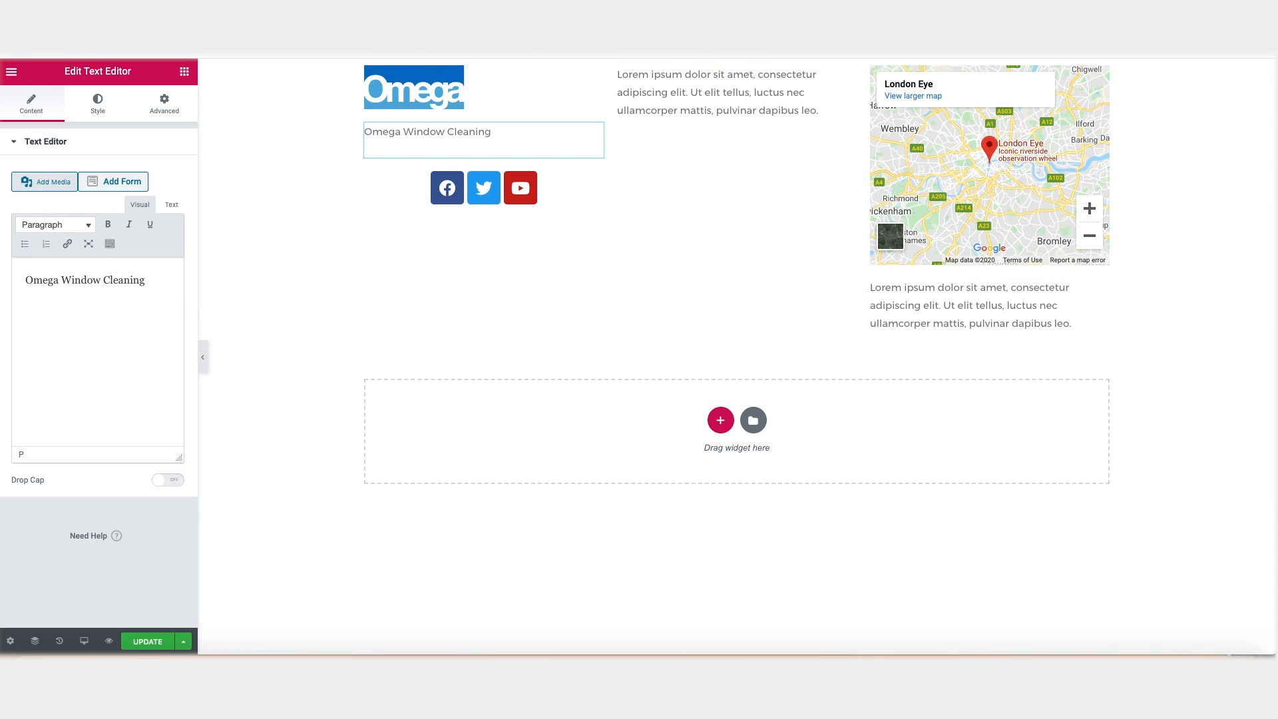
key(Return)
text(Window cleaning service in Westbury, England)
drag(154, 282, 24, 280)
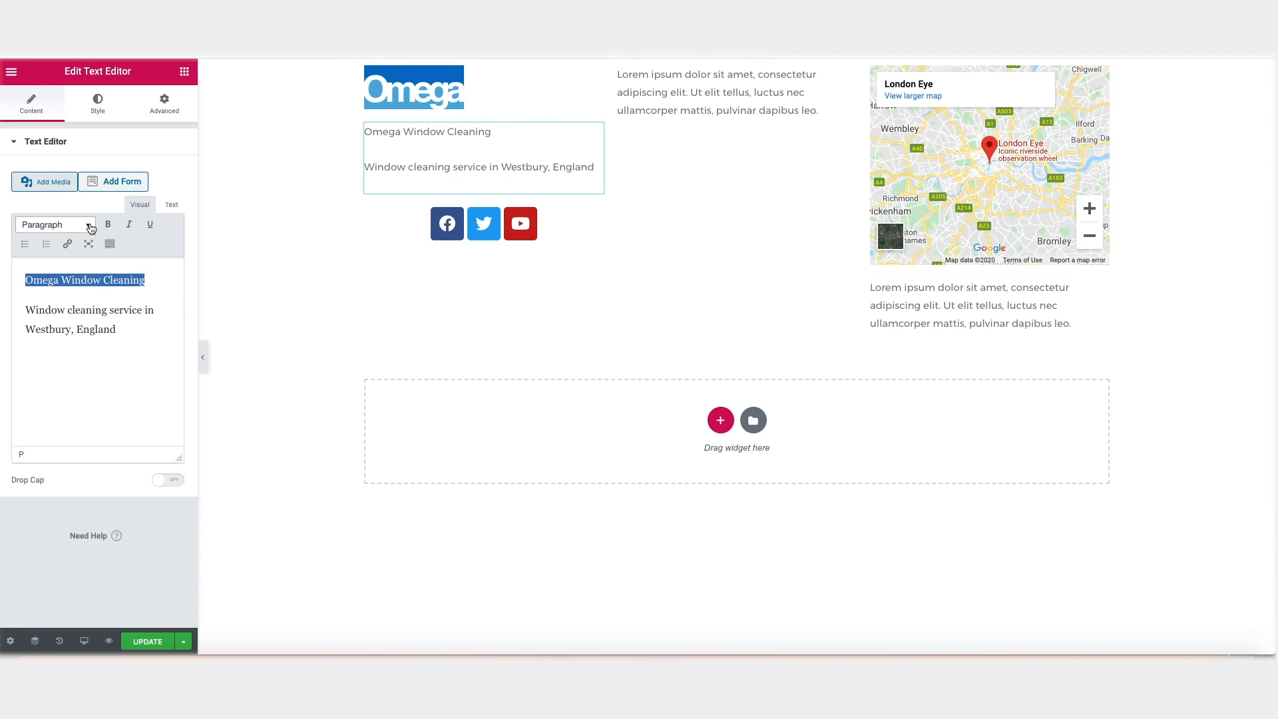
click(108, 225)
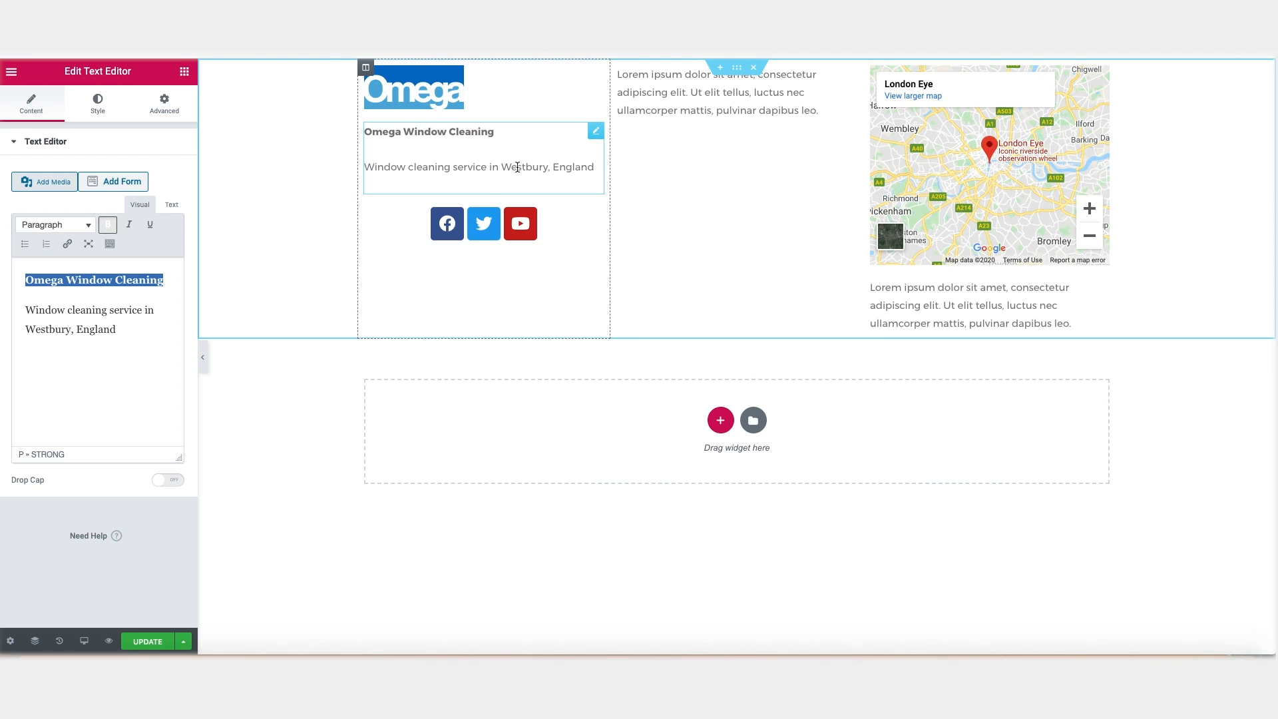
- Replace the second column's text with bold "Useful Links:" and links for Commercial Window Cleaning Service, Window Cleaning Blog, Terms of Service, Privacy Notice and FAQs
click(707, 90)
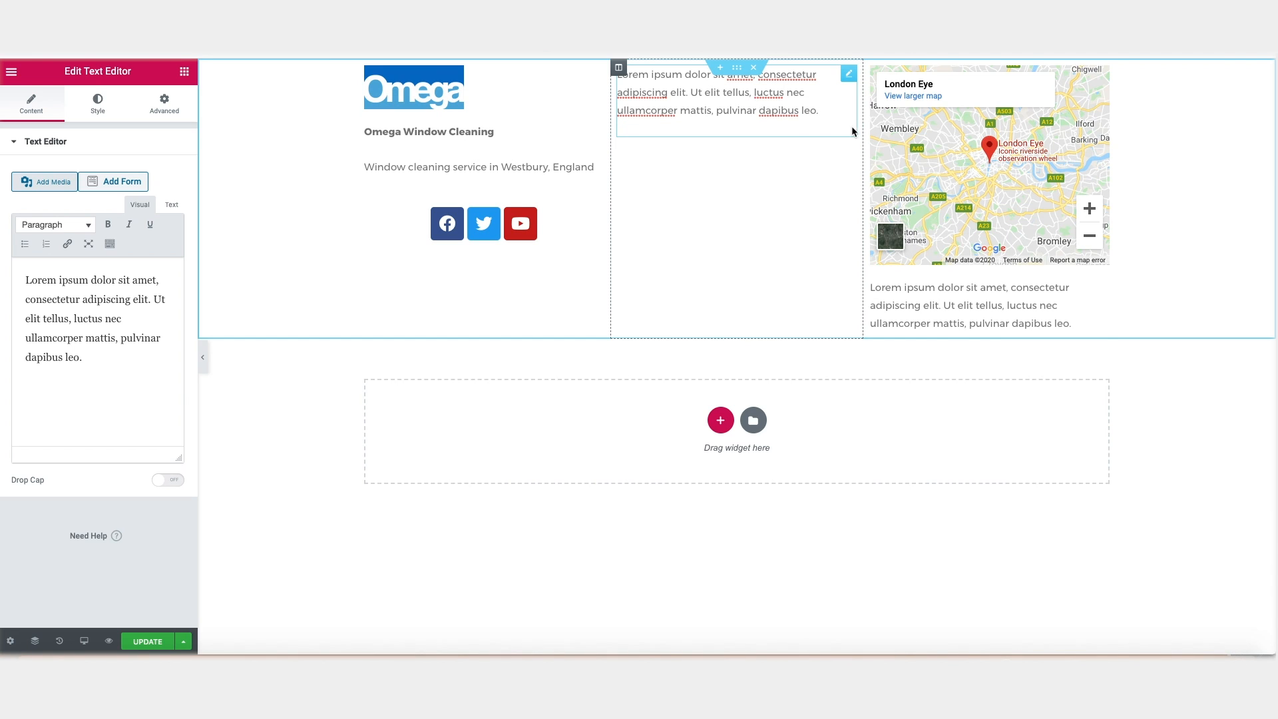
drag(83, 357, 4, 271)
text(Useful Links:)
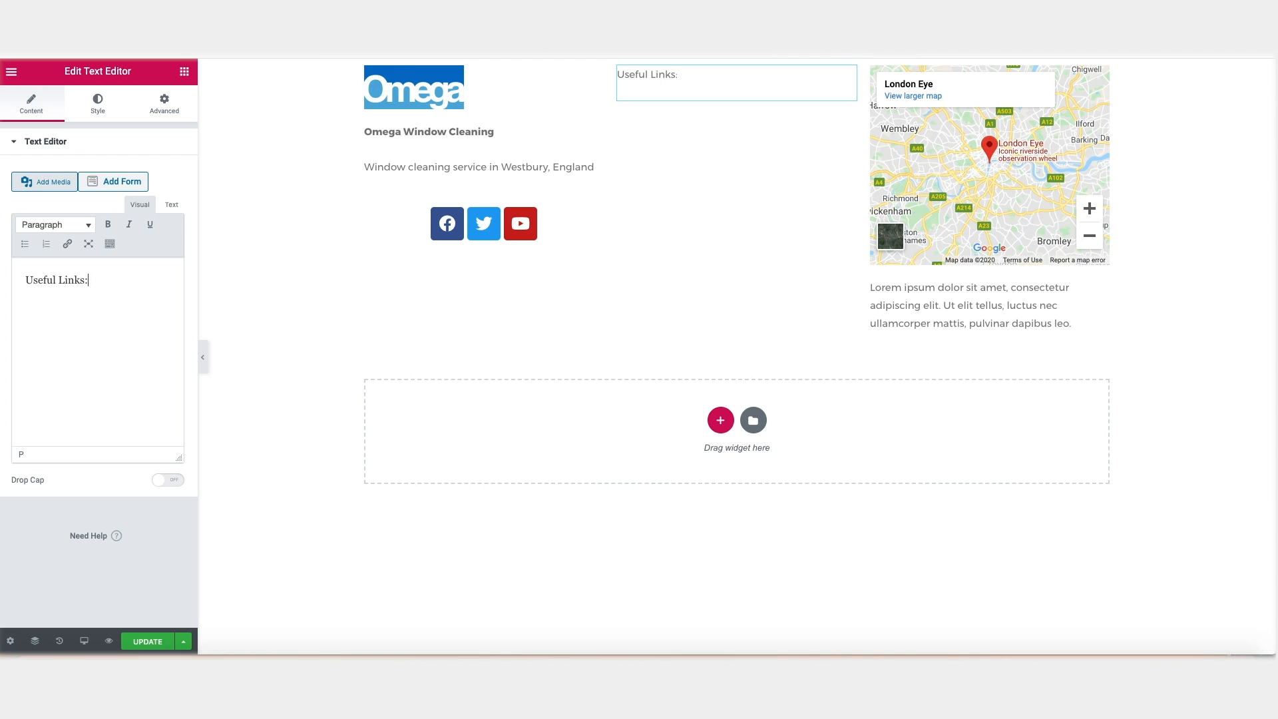
key(Return)
text(Commercial Window Cleaning Service Window Cleaning Blog Terms of Service Privacy Notice FAQs)
click(954, 492)
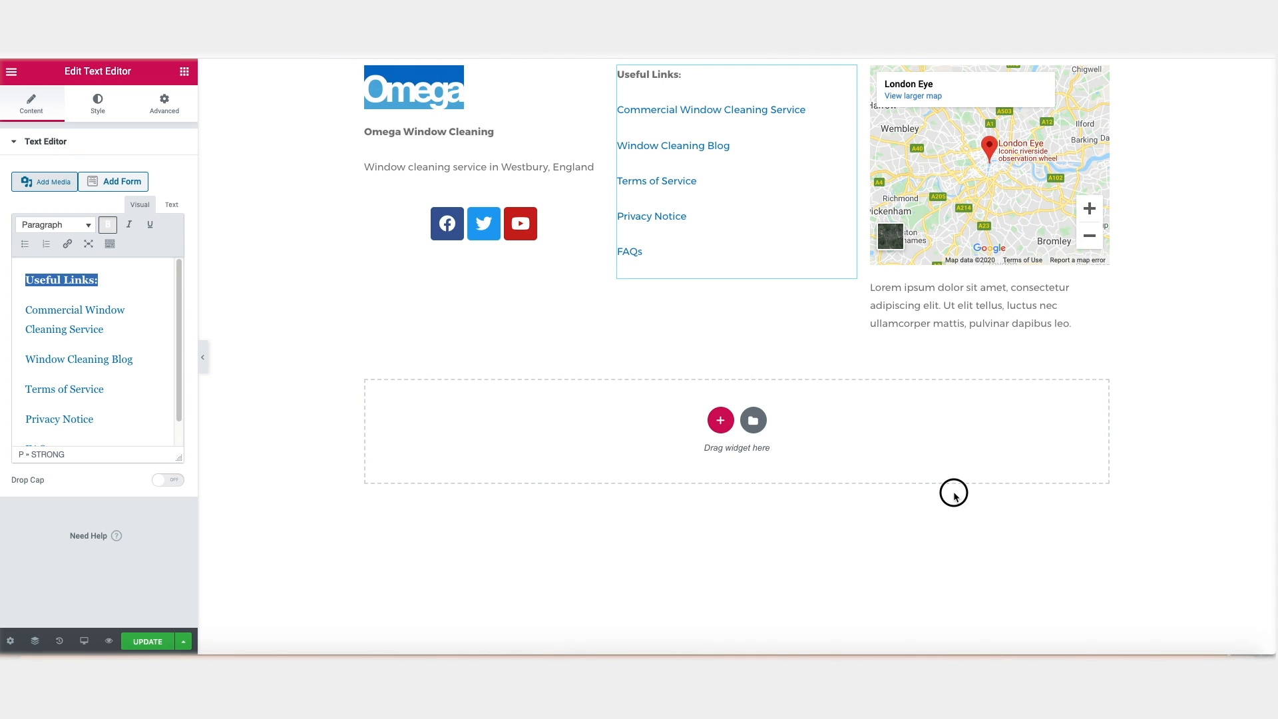
- Replace the placeholder text below the map with the business's address and phone number
click(934, 300)
drag(149, 351, 1, 267)
key(super+v)
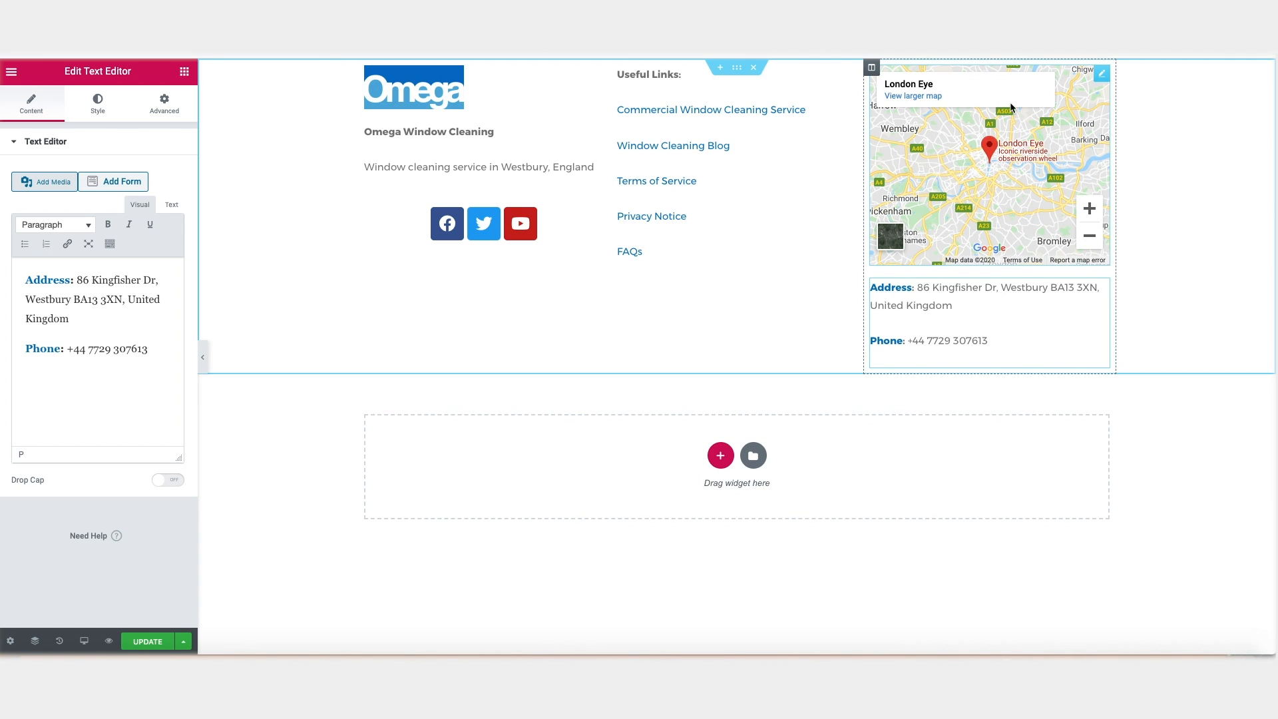
- Set the map's location to "Omega Window Cleaning" followed by the business address copied from the text below it
click(1102, 73)
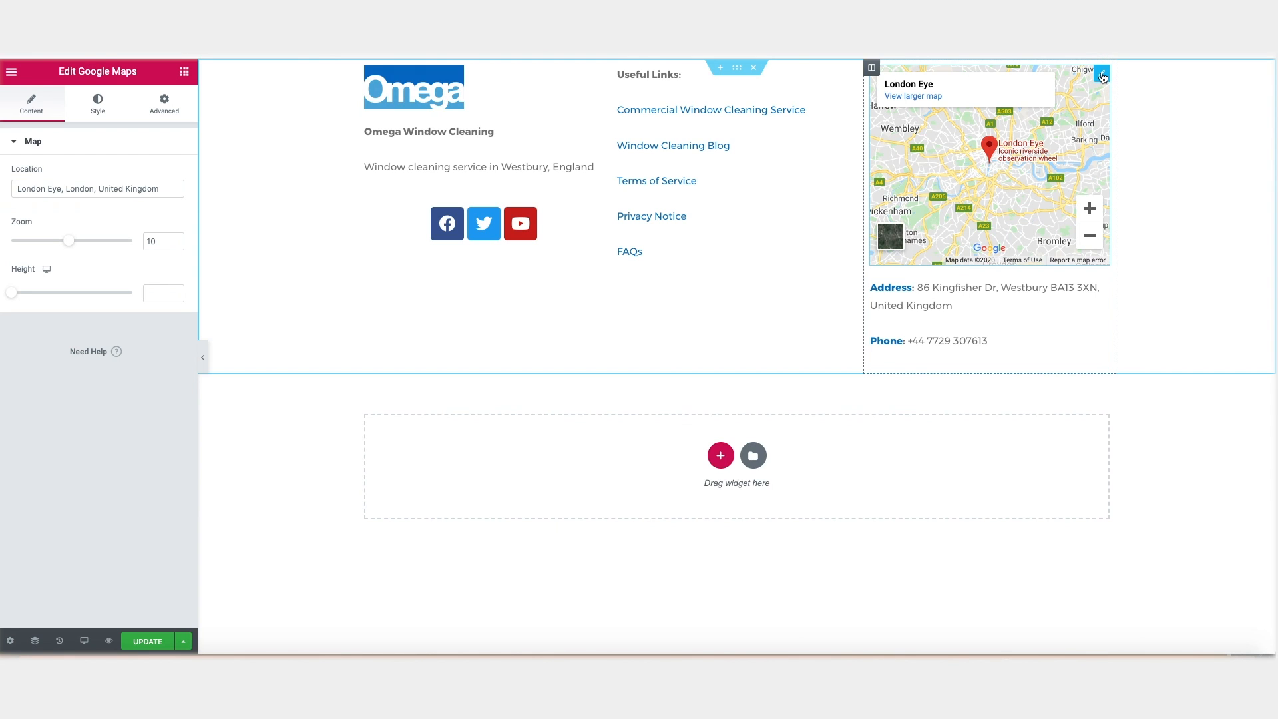
triple_click(40, 192)
text(Omega )
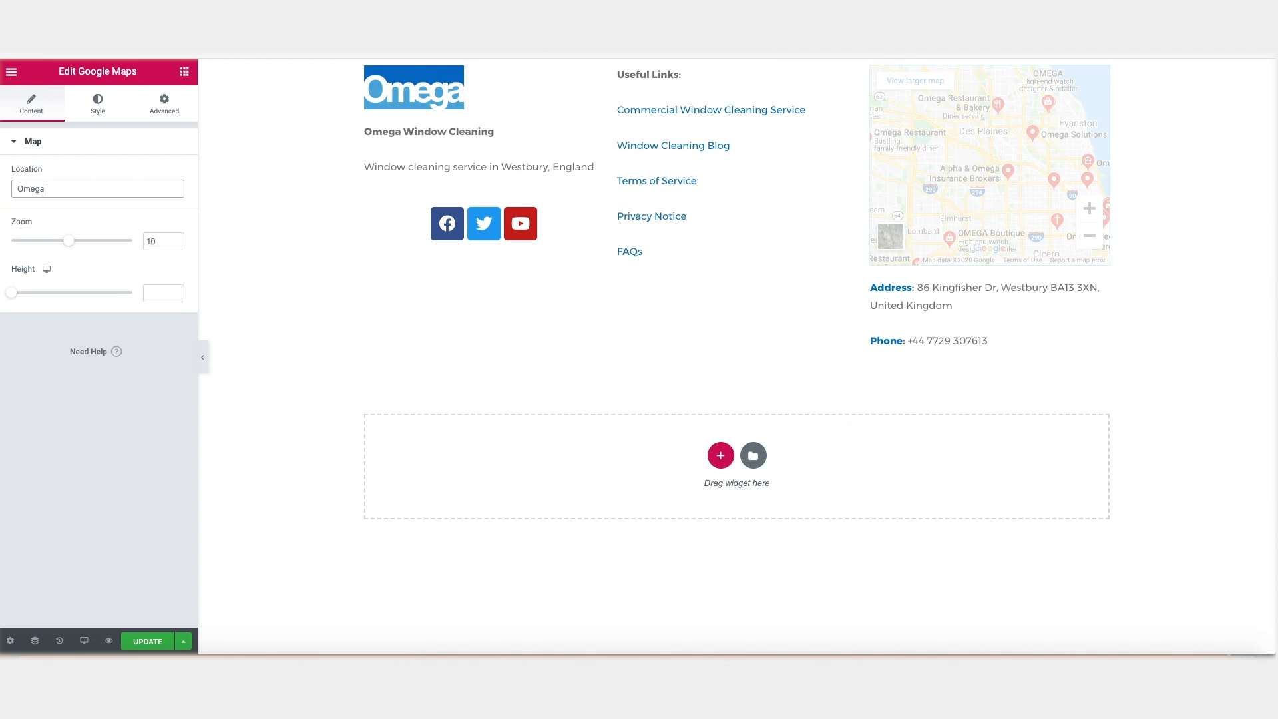
text(Window Cl)
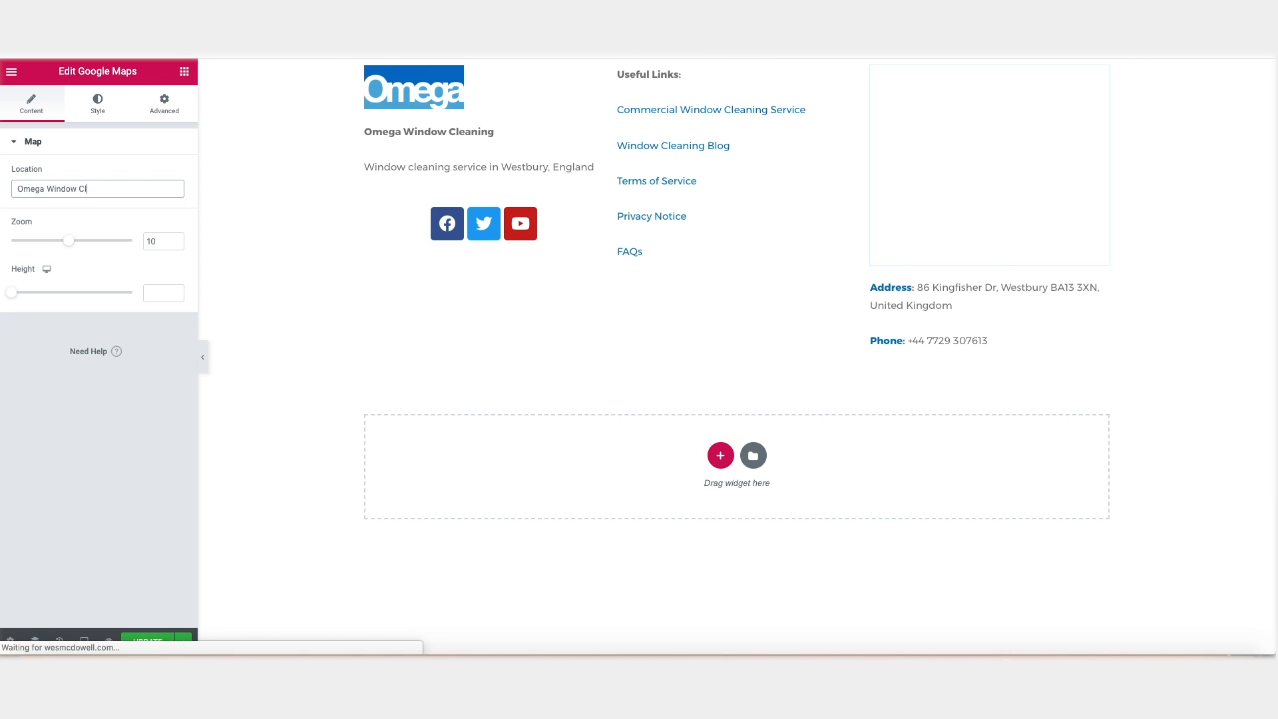
text(eaning)
click(963, 297)
drag(917, 288, 950, 300)
key(super+c)
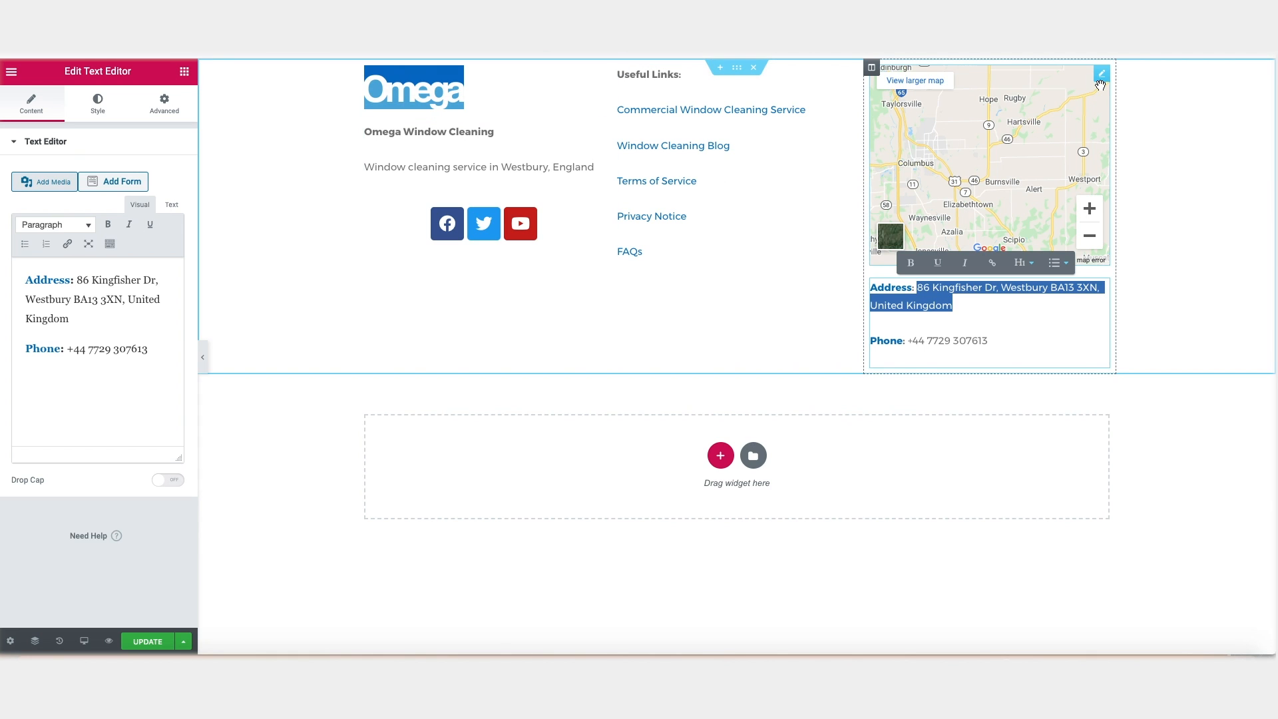
click(1101, 73)
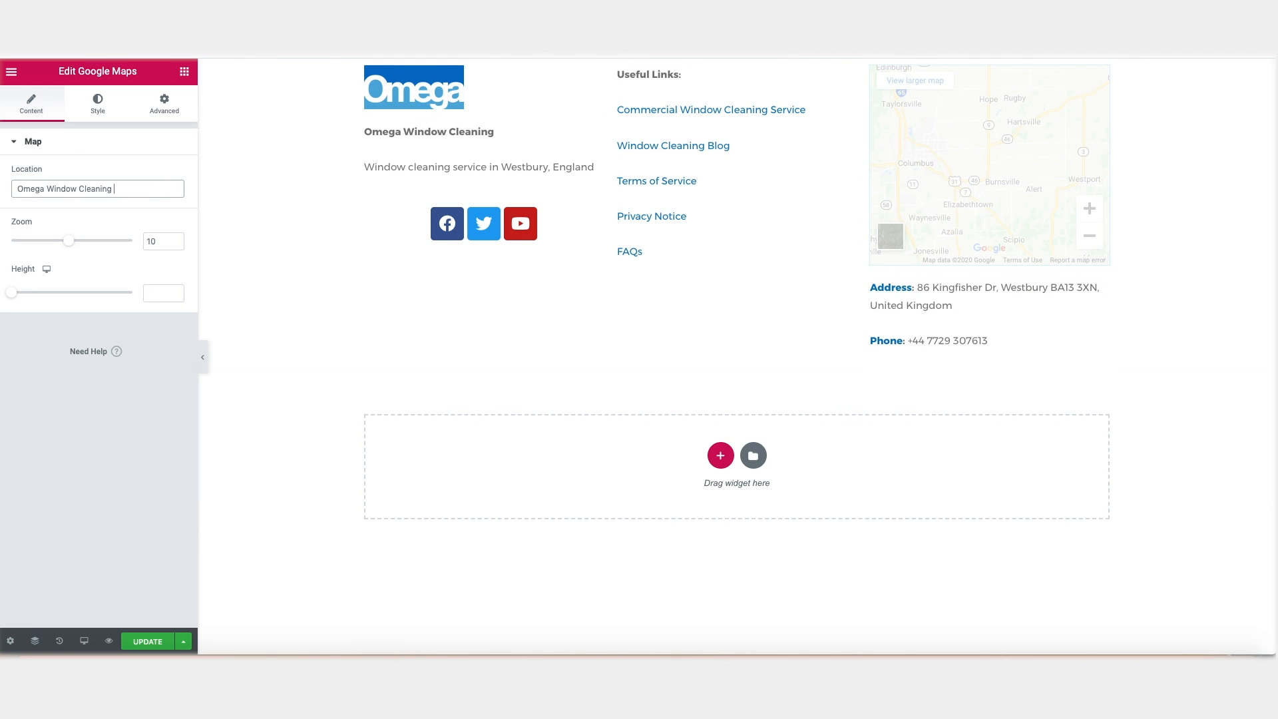
key(super+v)
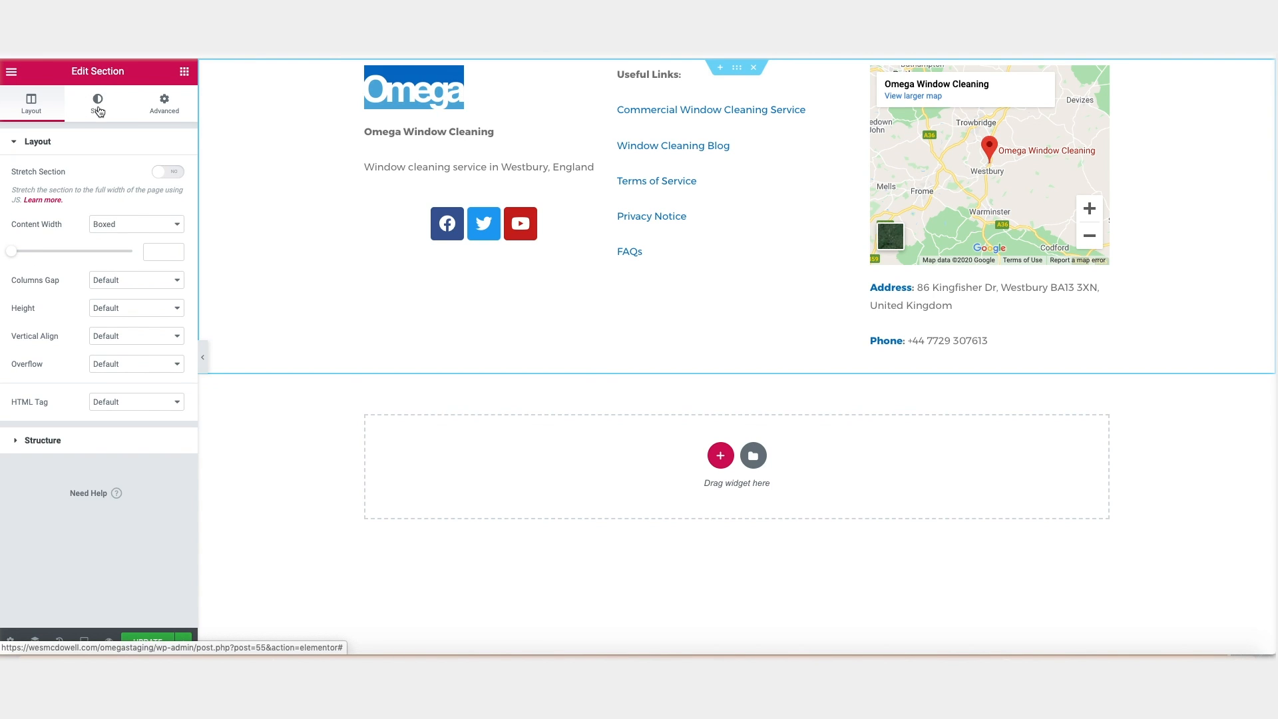
- Give the footer section a classic background in the colour #022847
click(98, 107)
click(103, 209)
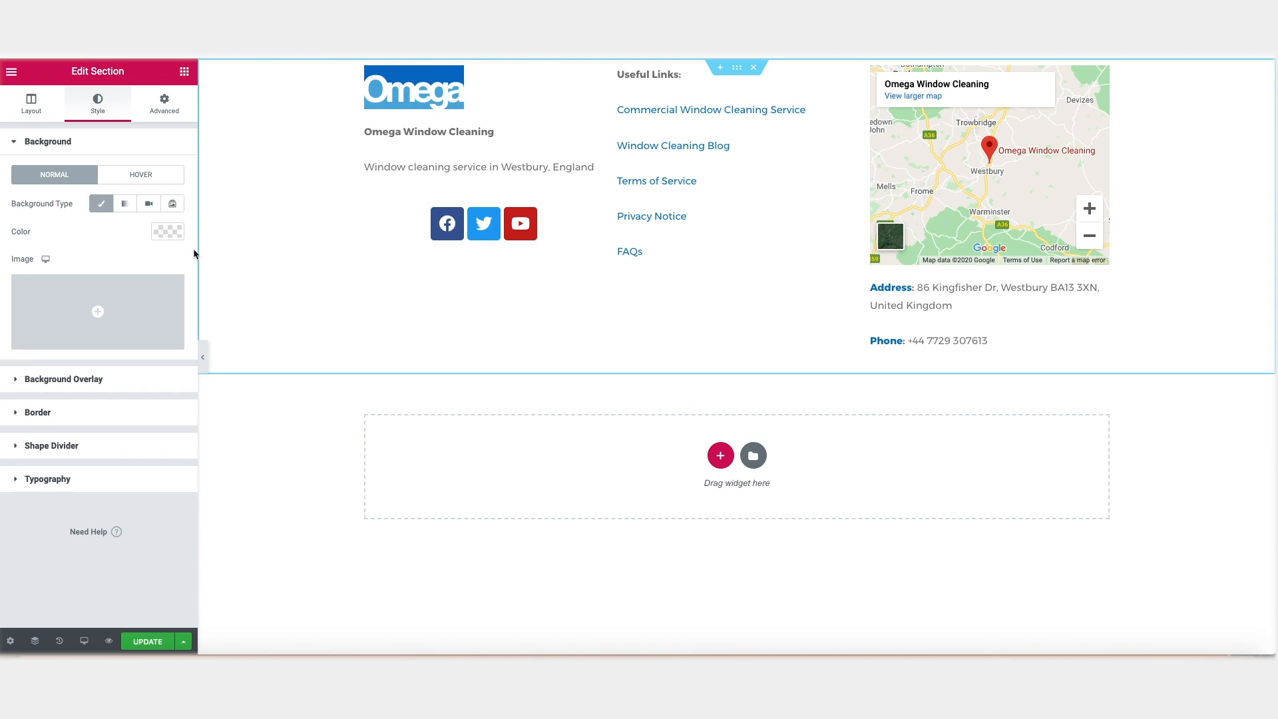
click(172, 233)
text(#022847)
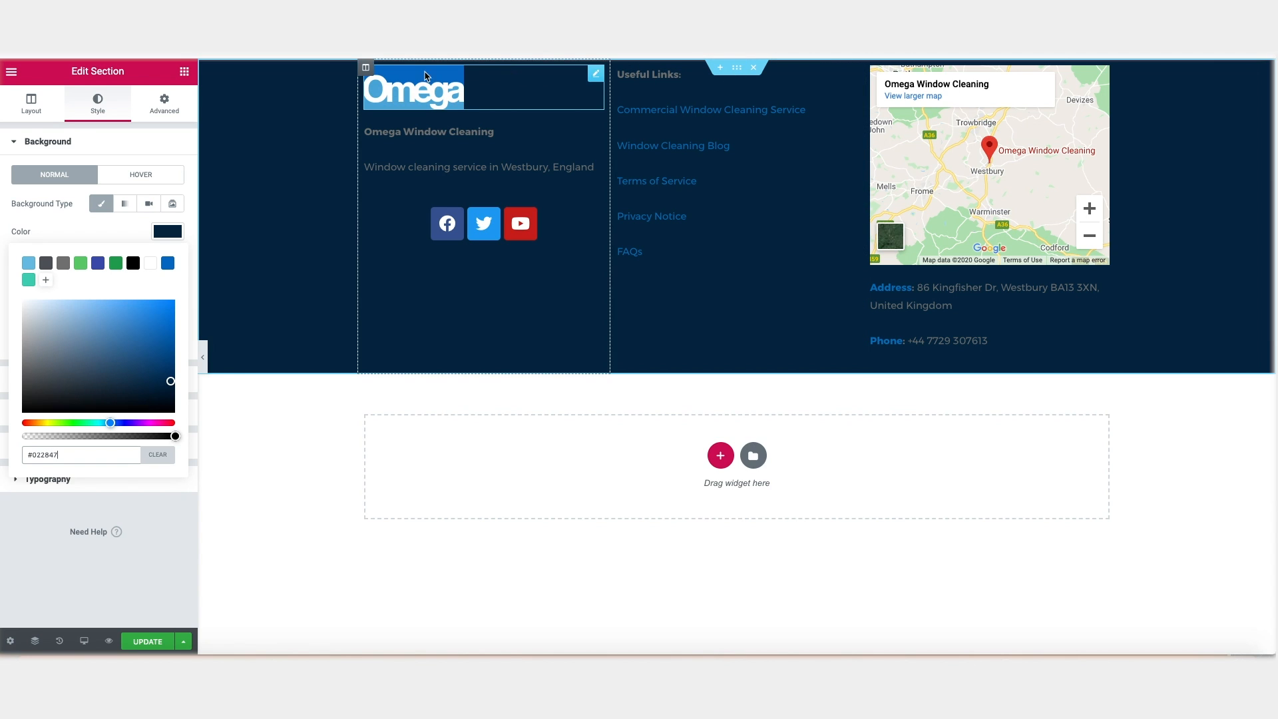
- Unlink the footer section's padding values and set the top and bottom padding to 50 px
click(166, 104)
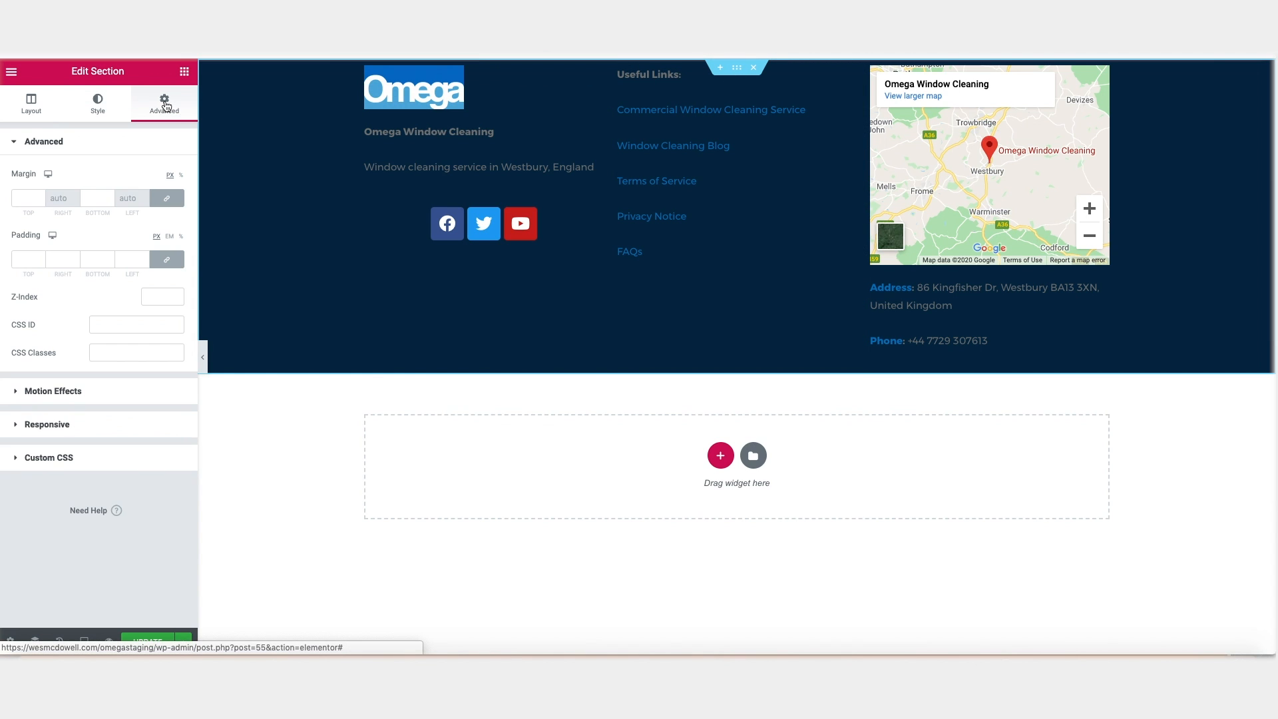
click(171, 263)
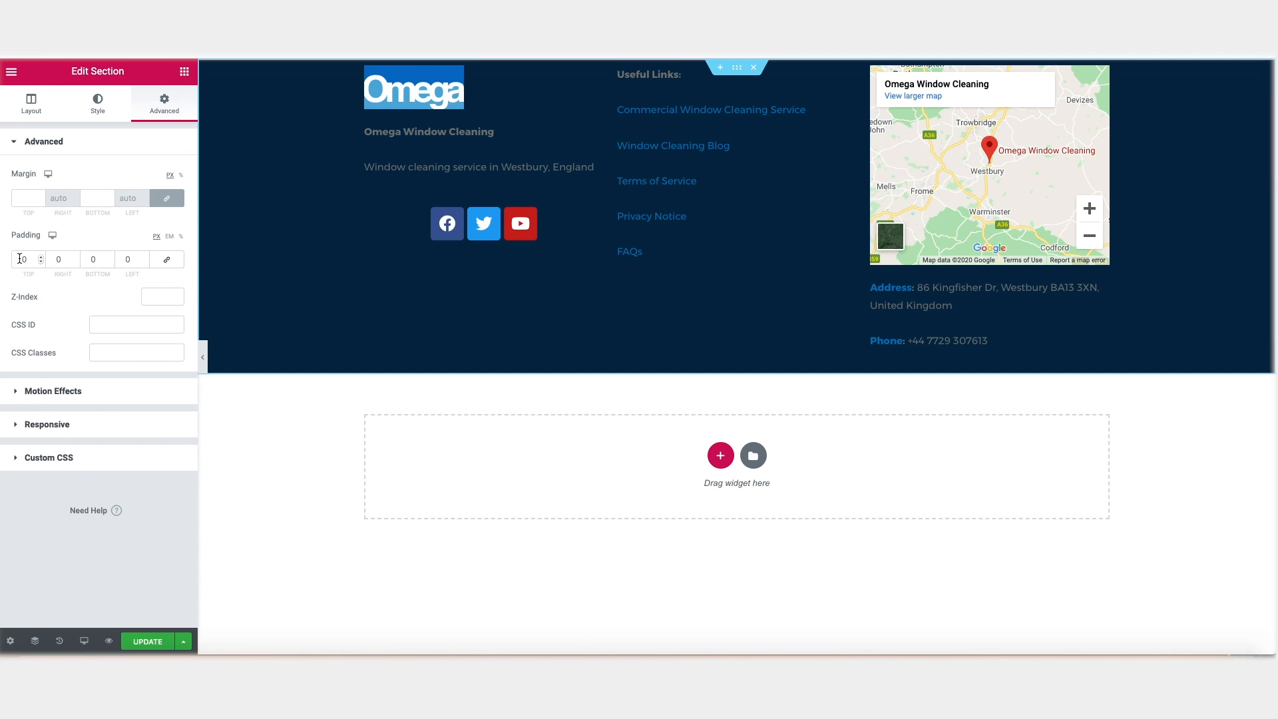
text(5)
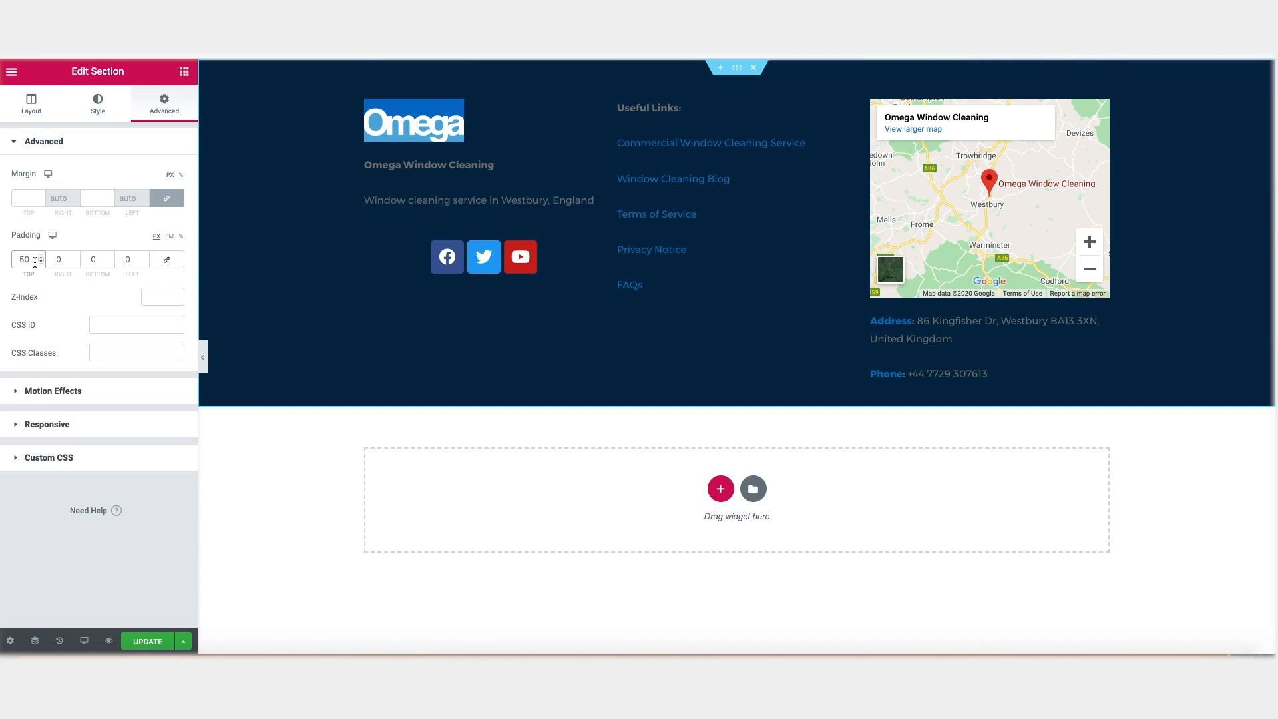
click(91, 259)
text(5)
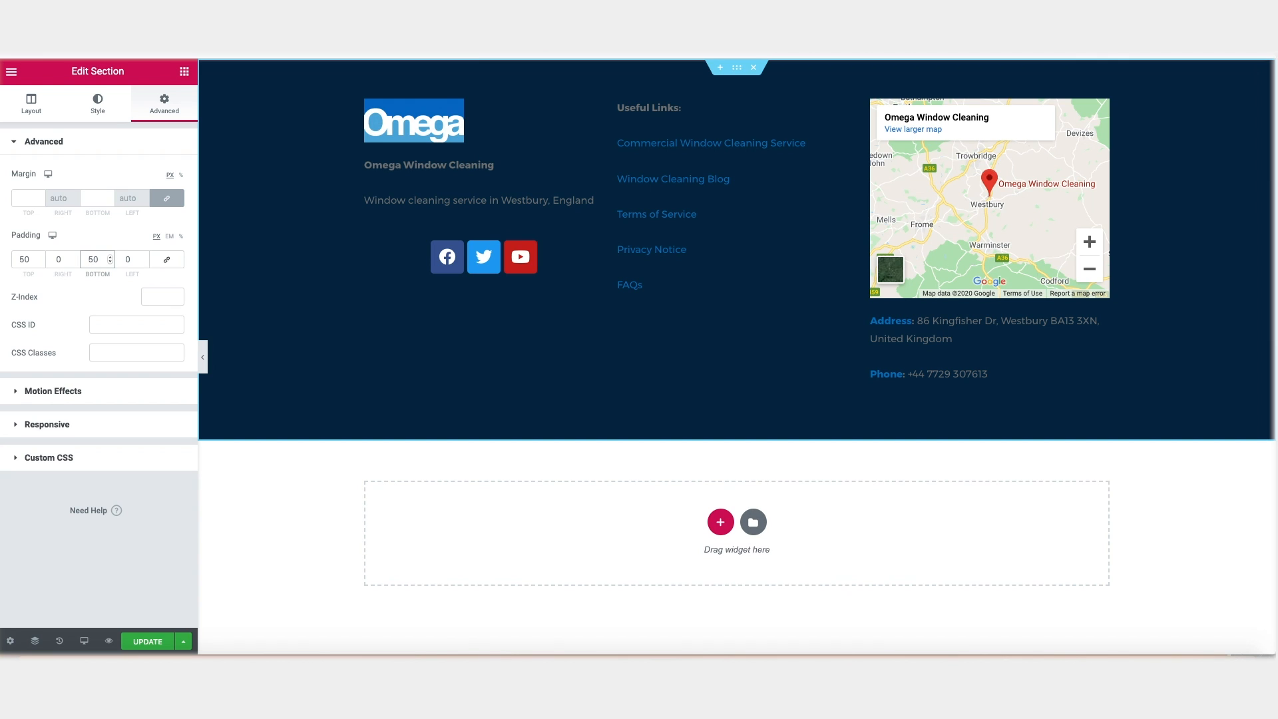
- Set the text colour of the company description below the logo to white
click(595, 164)
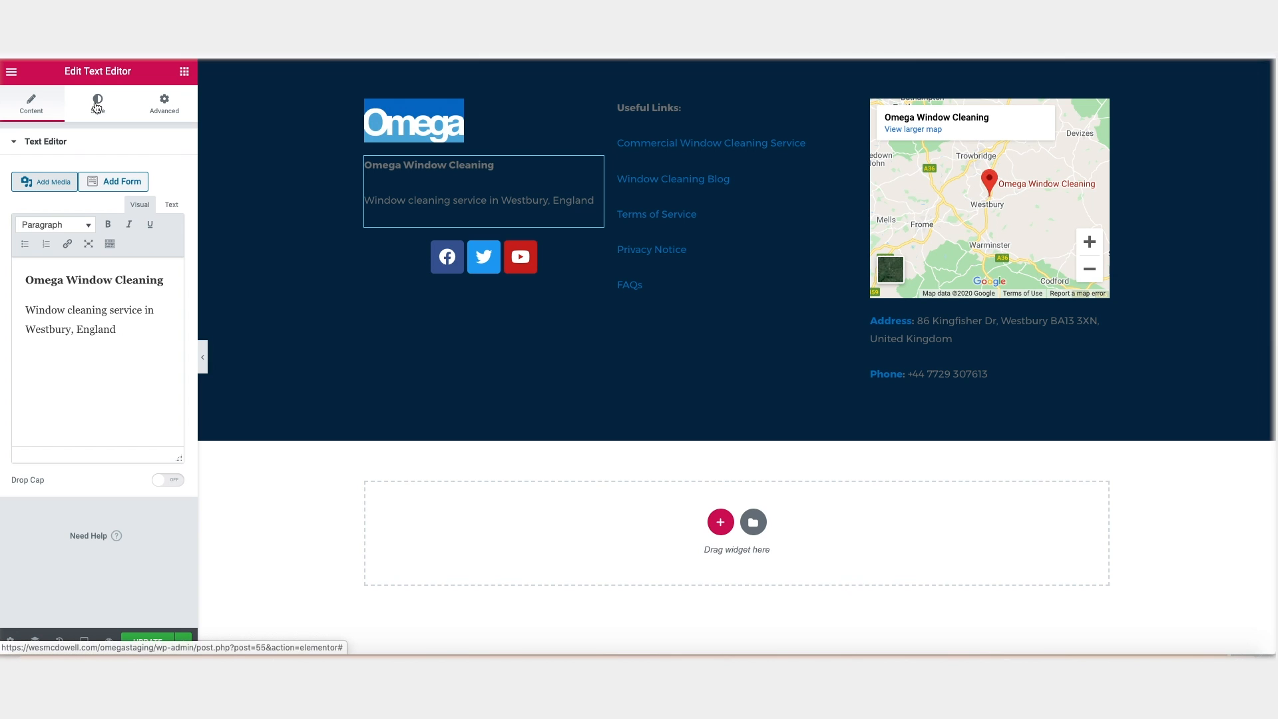
click(97, 107)
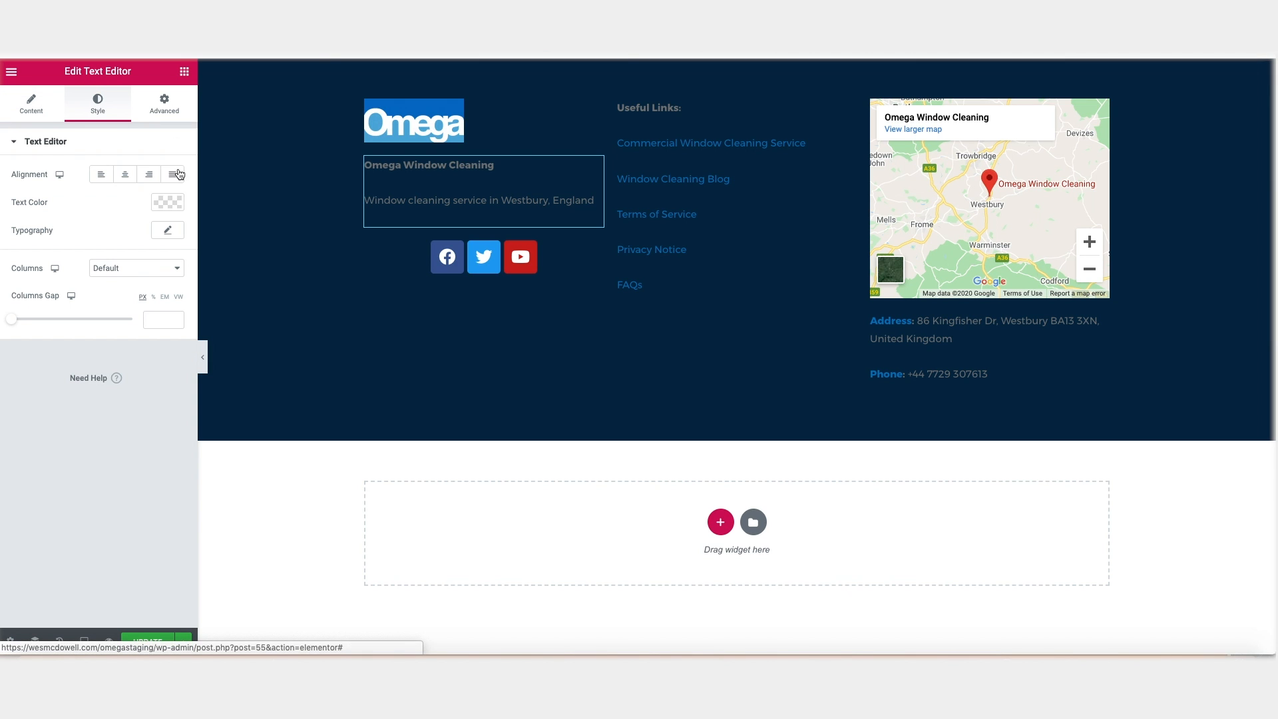
click(167, 204)
click(150, 234)
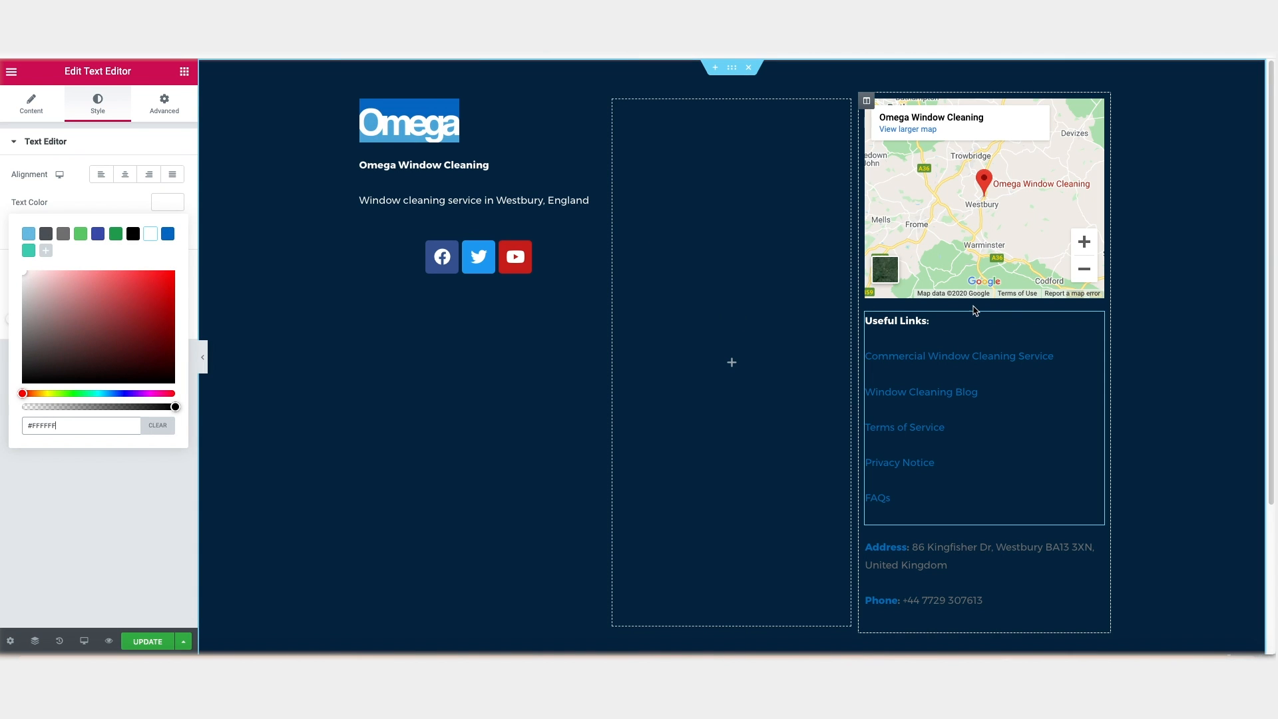
- Undo the accidental move and the recolouring of the Useful Links text block through the edit history
click(61, 645)
click(131, 173)
click(131, 207)
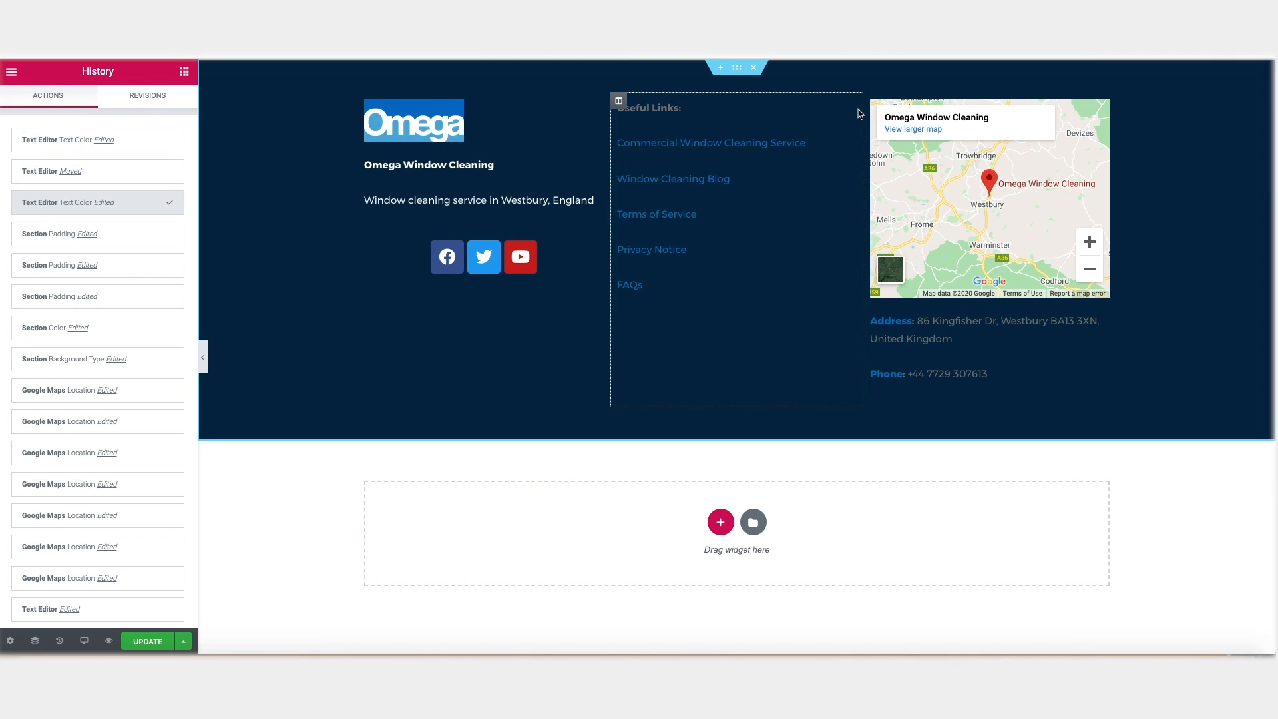
- Set the text colour of the Useful Links block and the address block to white (#FFFFFF)
click(855, 109)
click(167, 202)
click(151, 234)
click(188, 237)
click(167, 202)
click(150, 234)
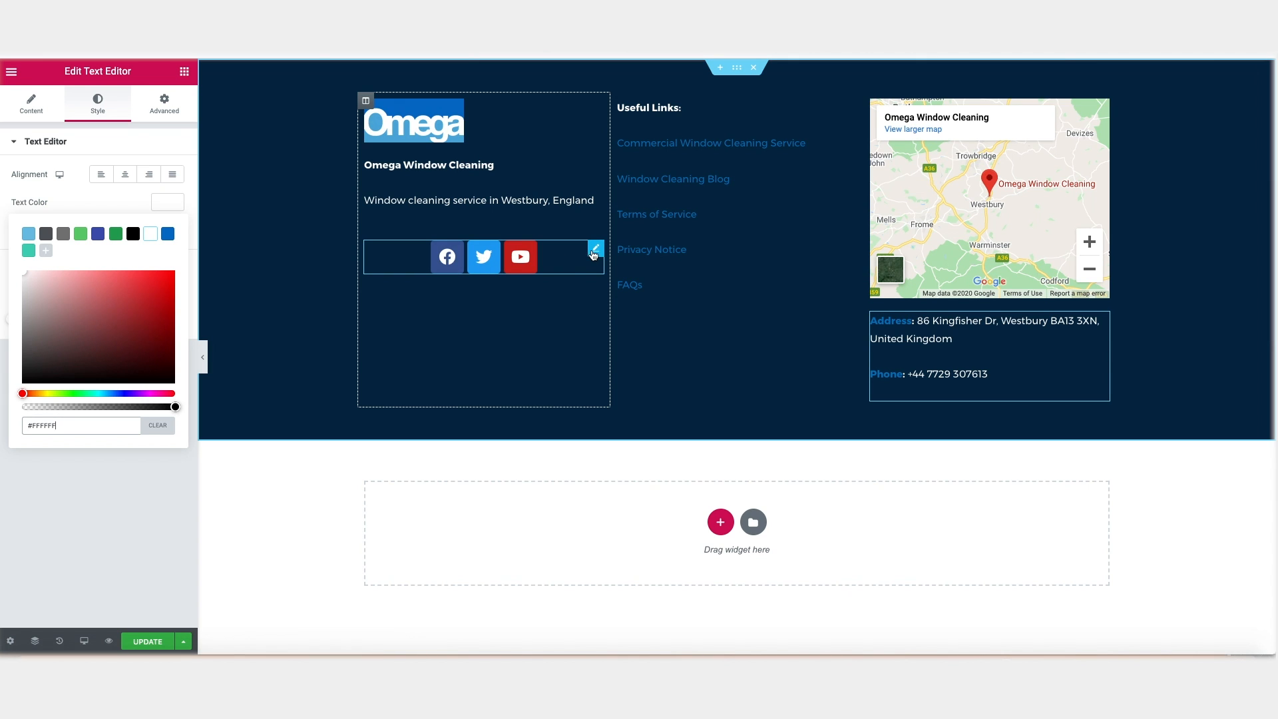
- Add a fourth item to the footer's social icons and give it the Instagram icon from the icon library
click(595, 252)
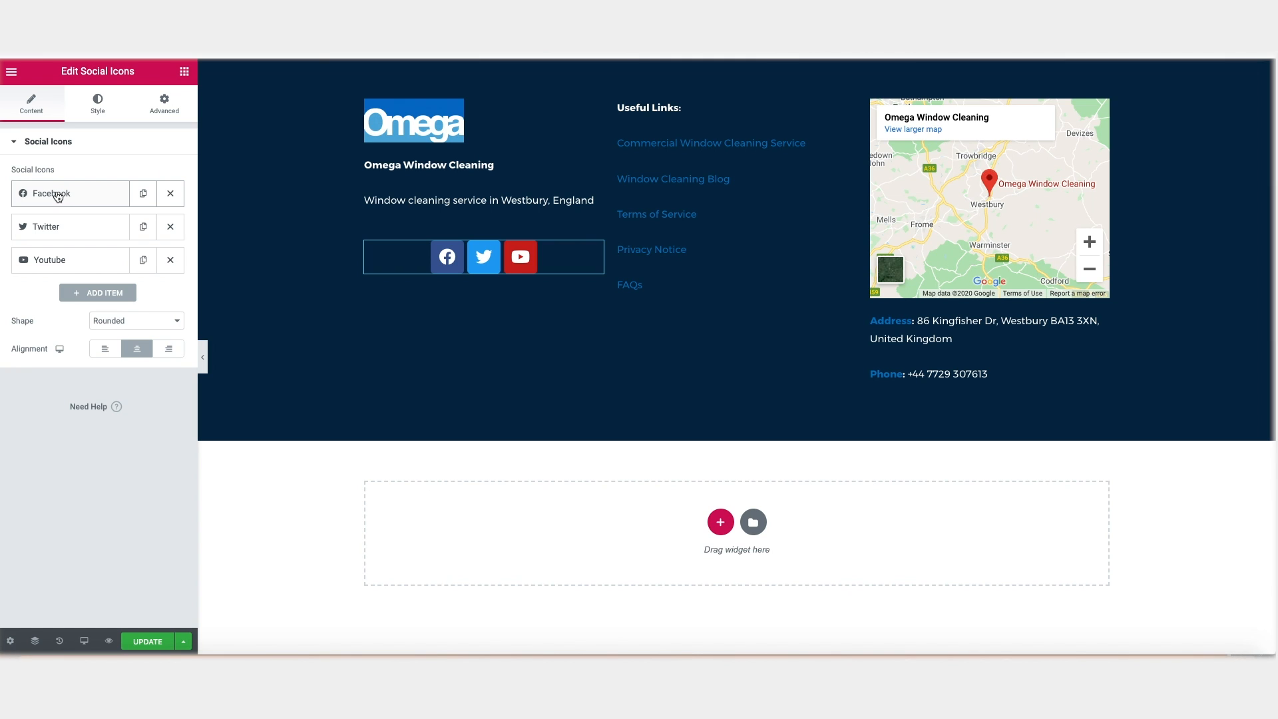
click(104, 298)
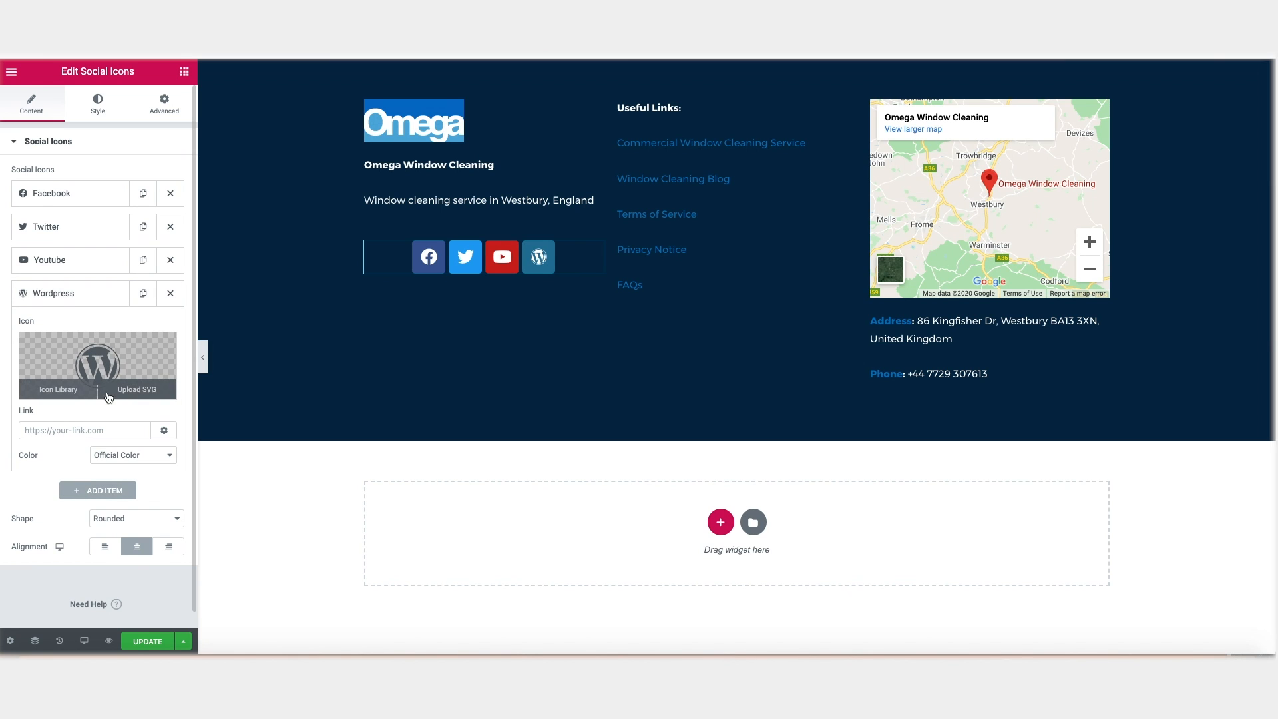
click(59, 389)
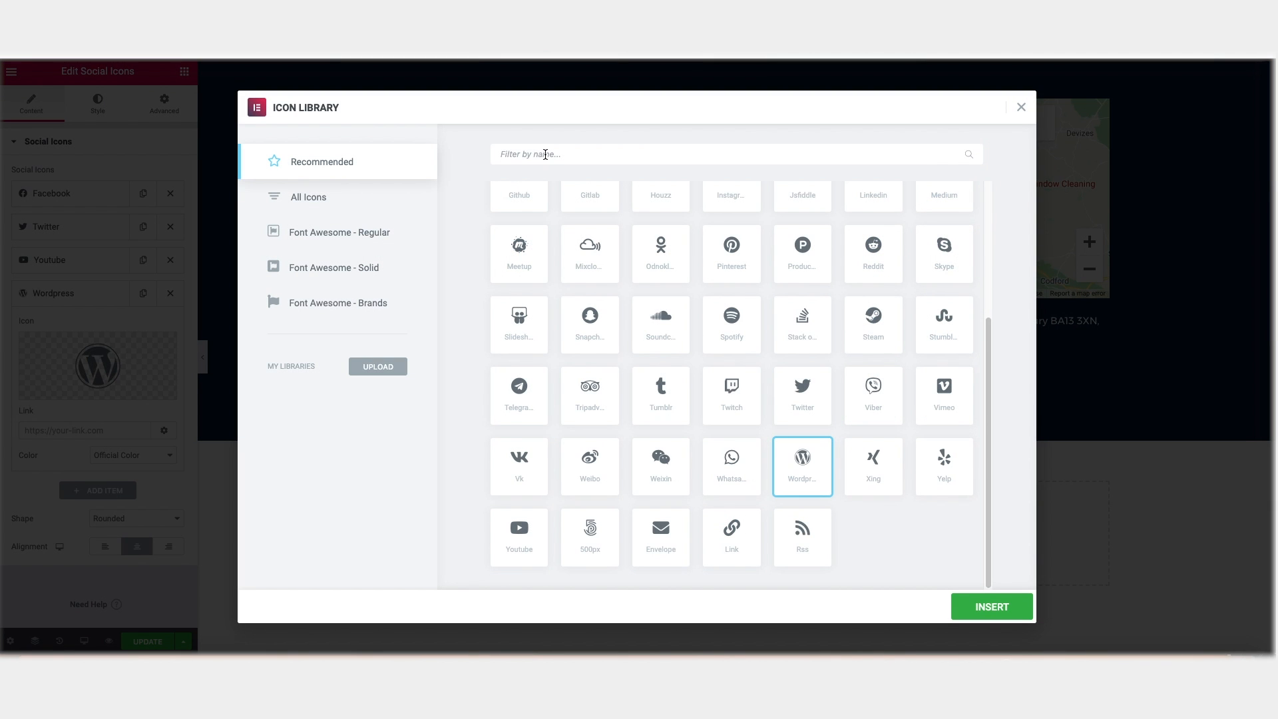
click(546, 155)
text(insta)
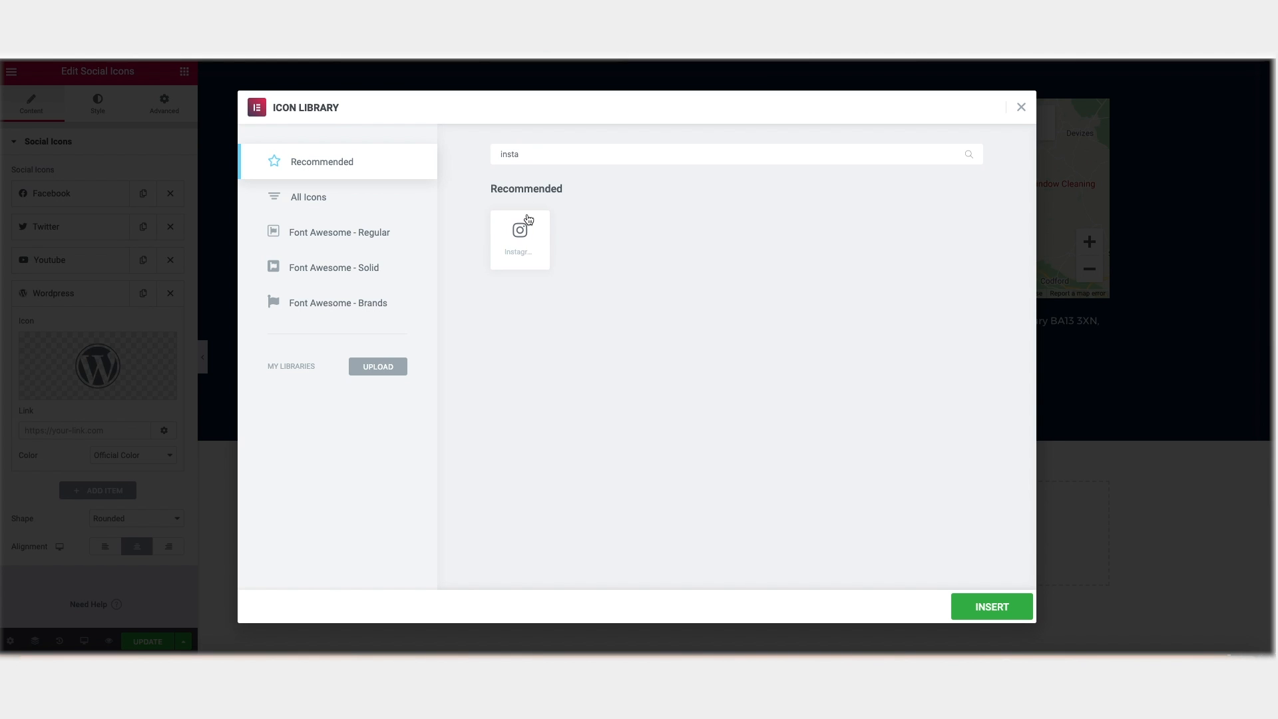
click(527, 221)
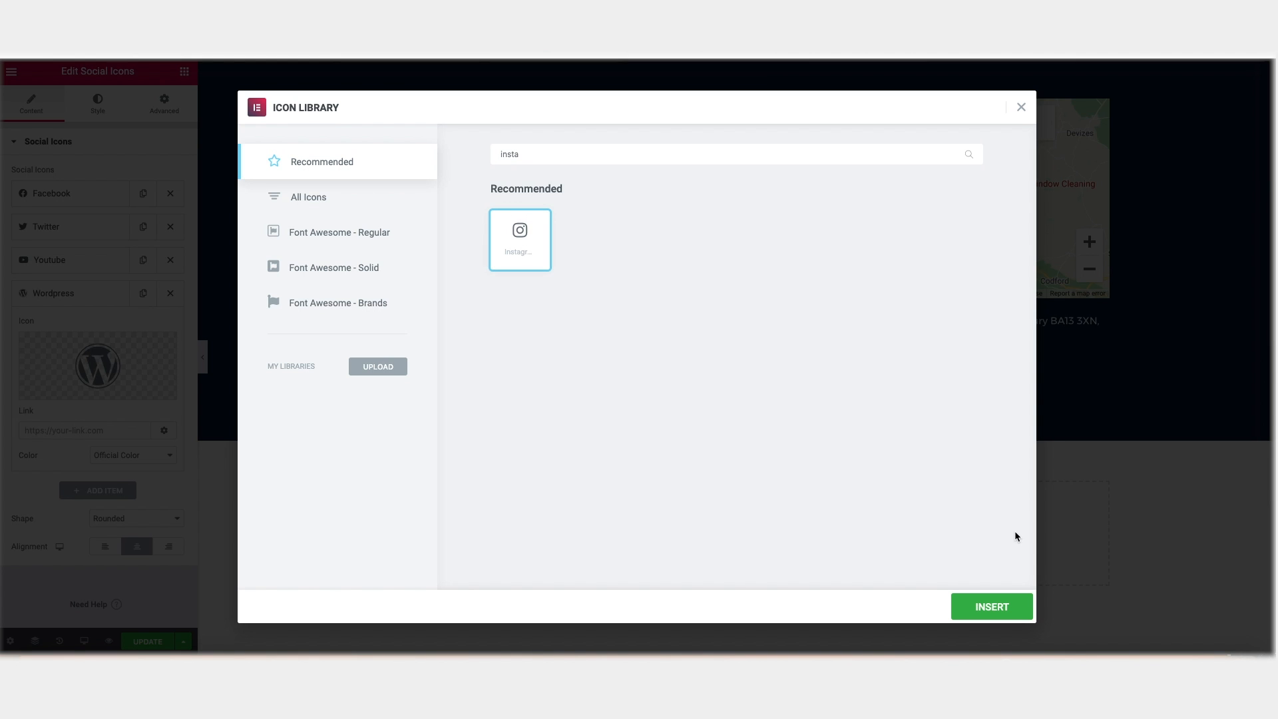
click(1008, 607)
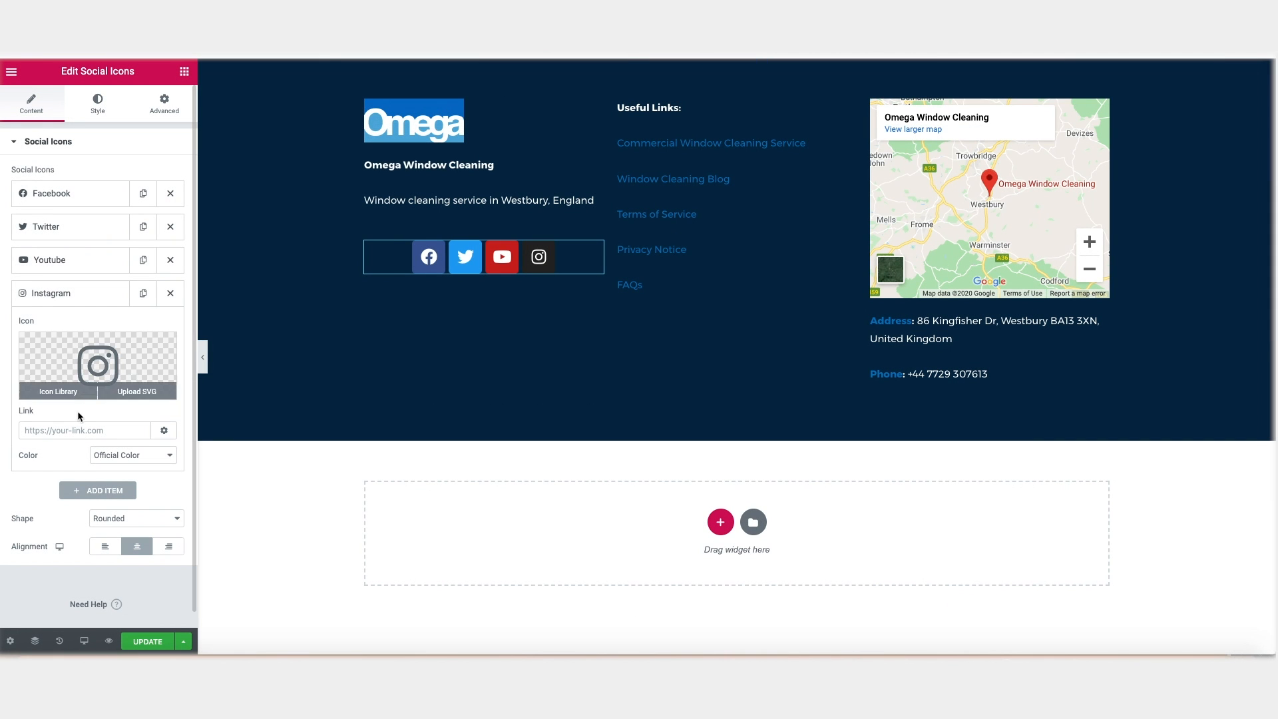
click(56, 429)
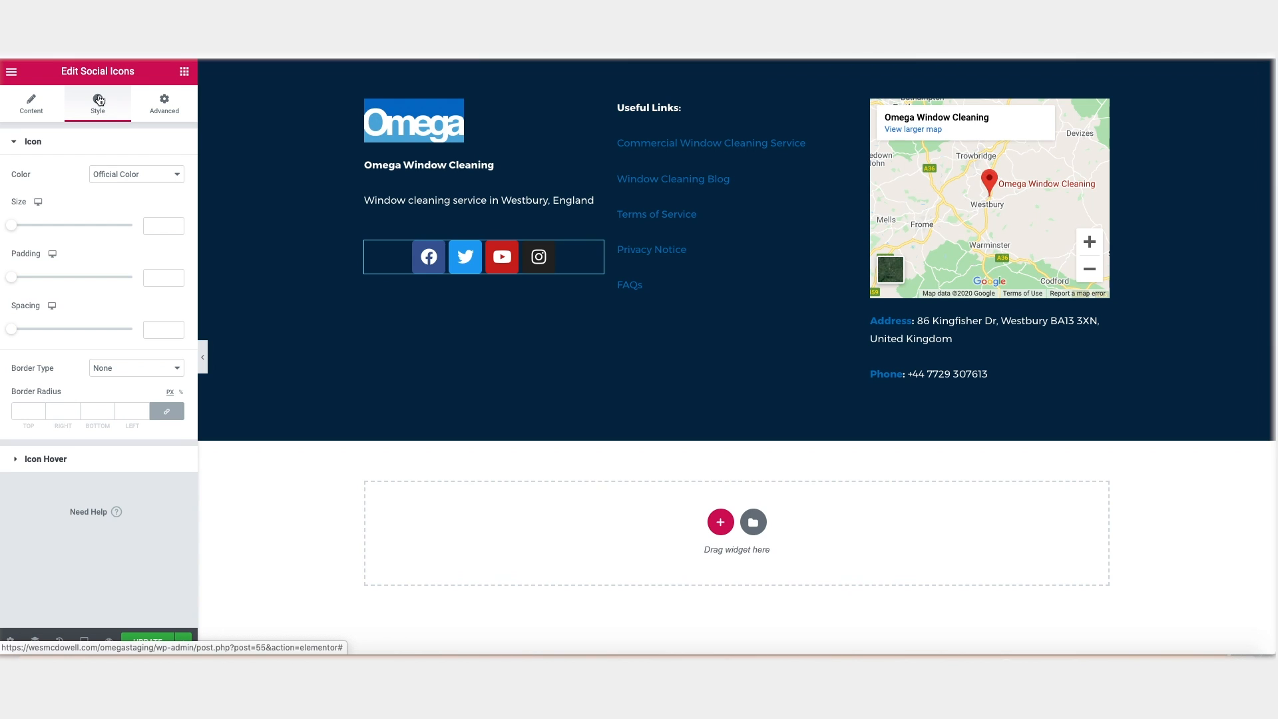
- Switch the social icons to custom colouring with the light blue #6EC1E4 as primary colour
click(148, 179)
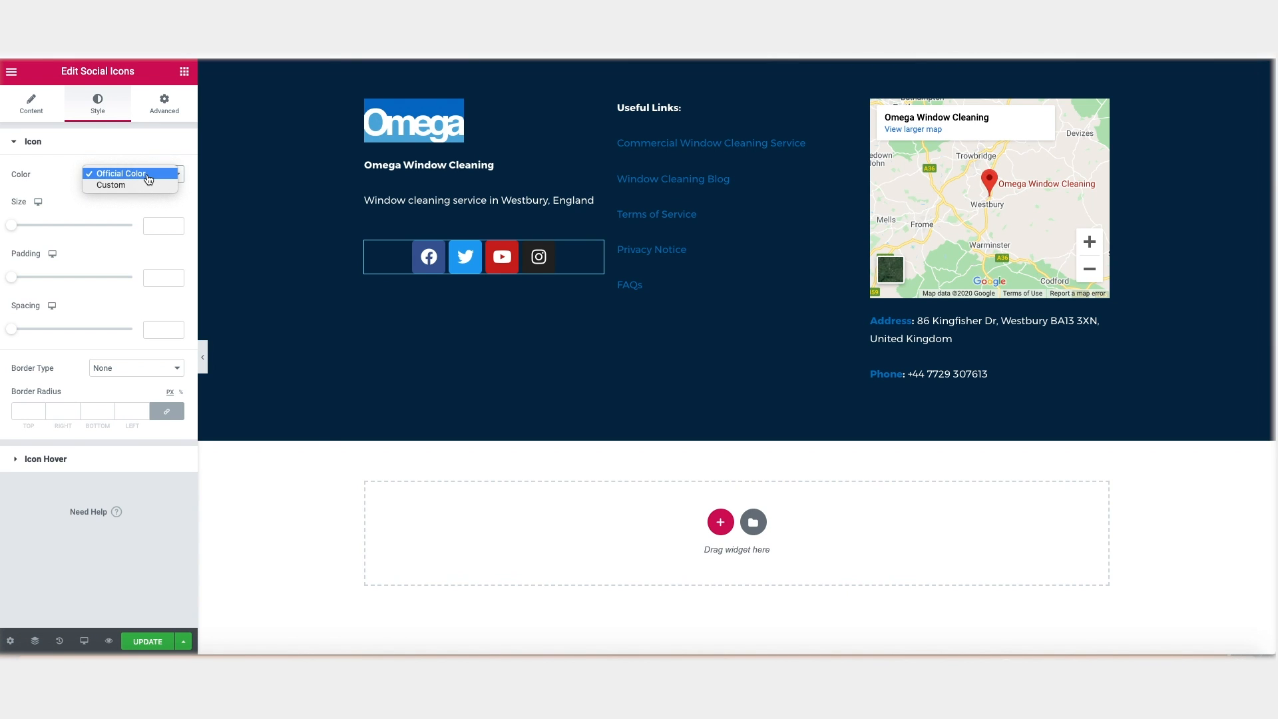
click(143, 186)
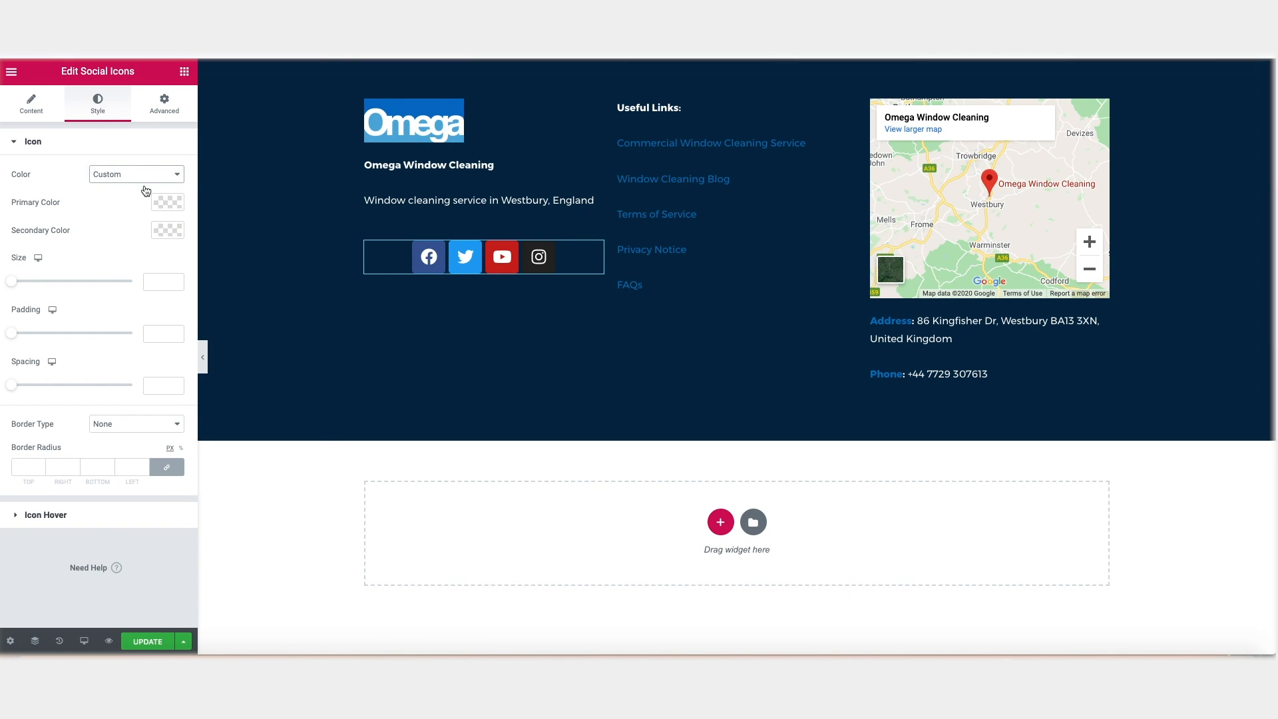
click(170, 204)
click(28, 235)
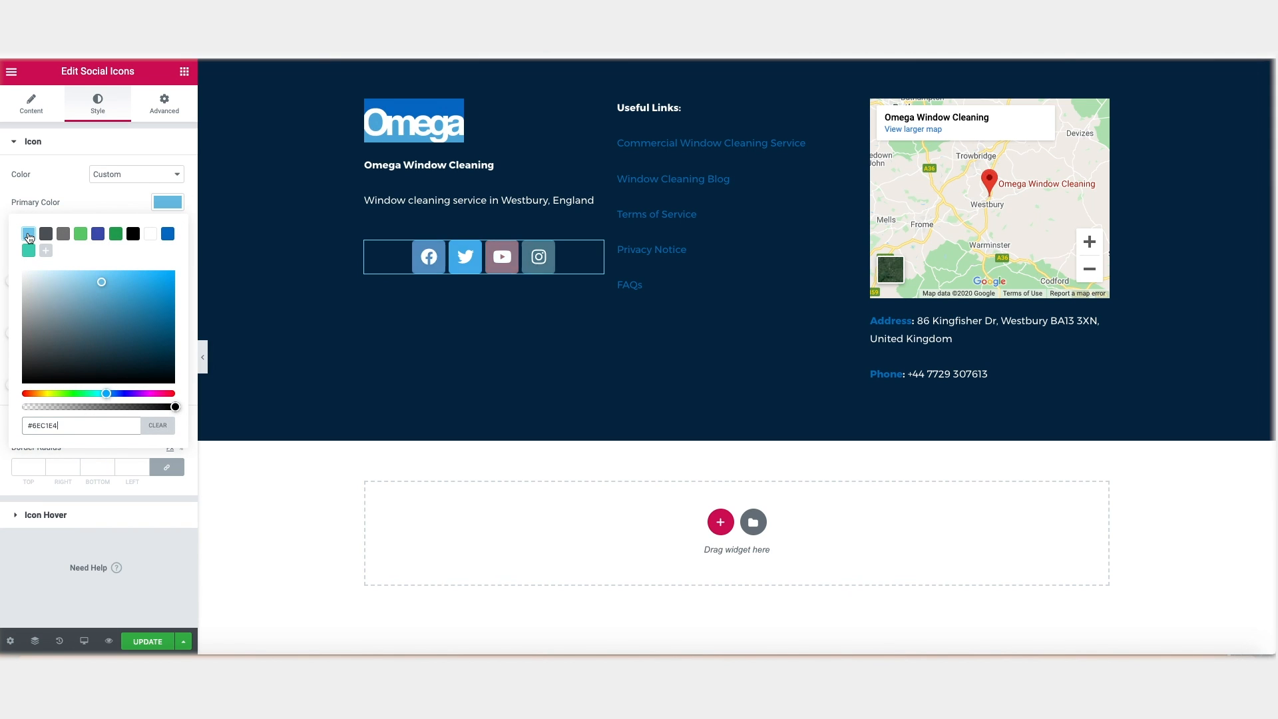
click(40, 105)
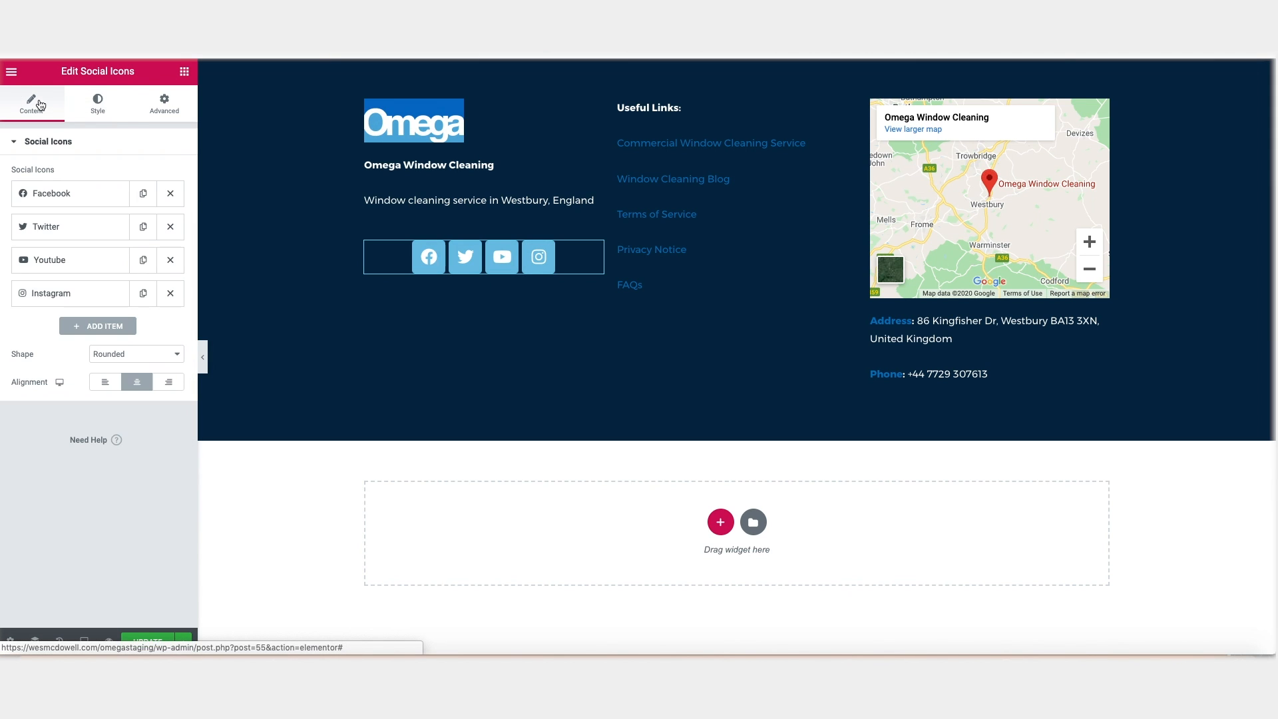
- Set the social icons' spacing to 20, align them left and update the footer
click(97, 106)
drag(12, 385, 40, 391)
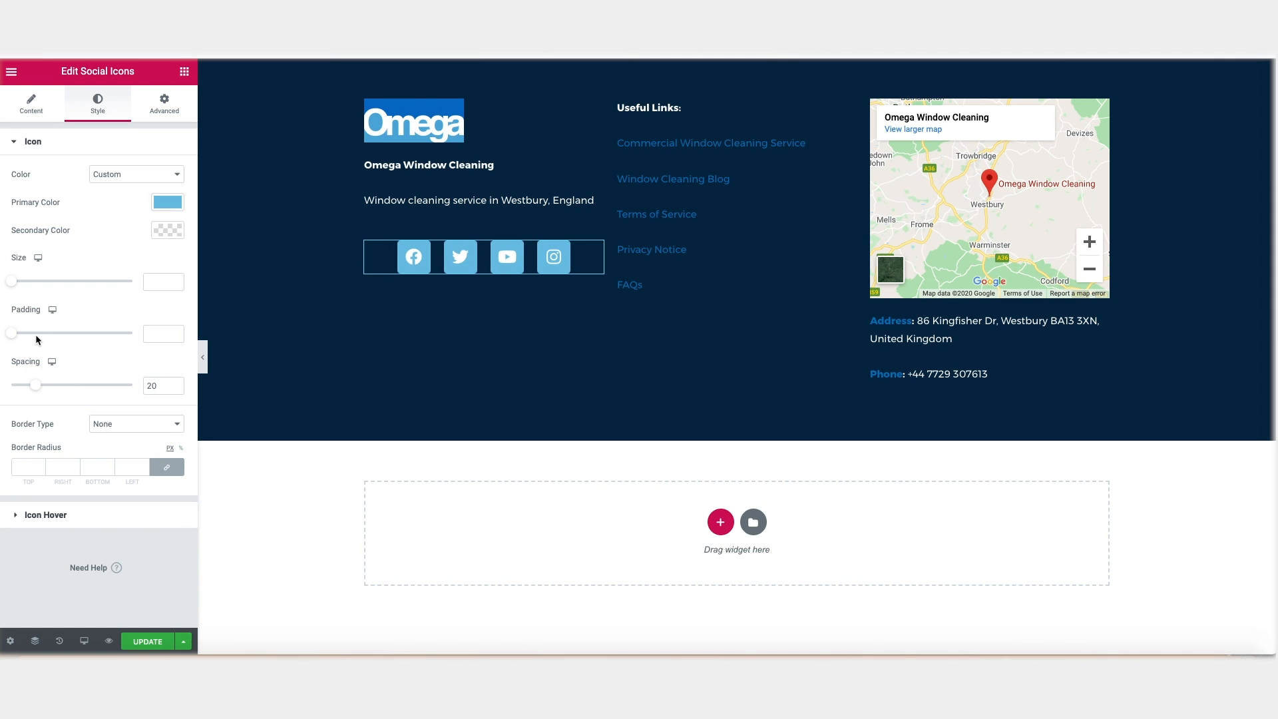
mouse_move(17, 334)
mouse_down()
mouse_move(40, 333)
mouse_move(30, 336)
mouse_up()
click(36, 109)
click(105, 385)
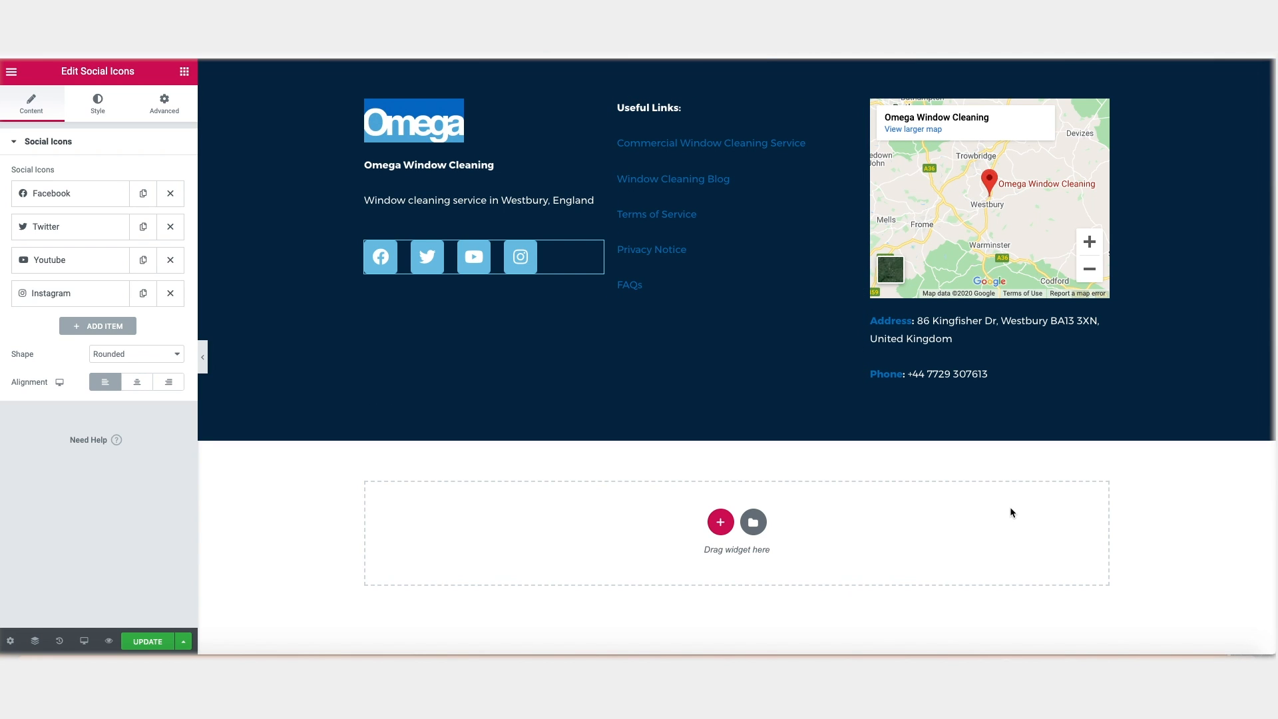
click(160, 643)
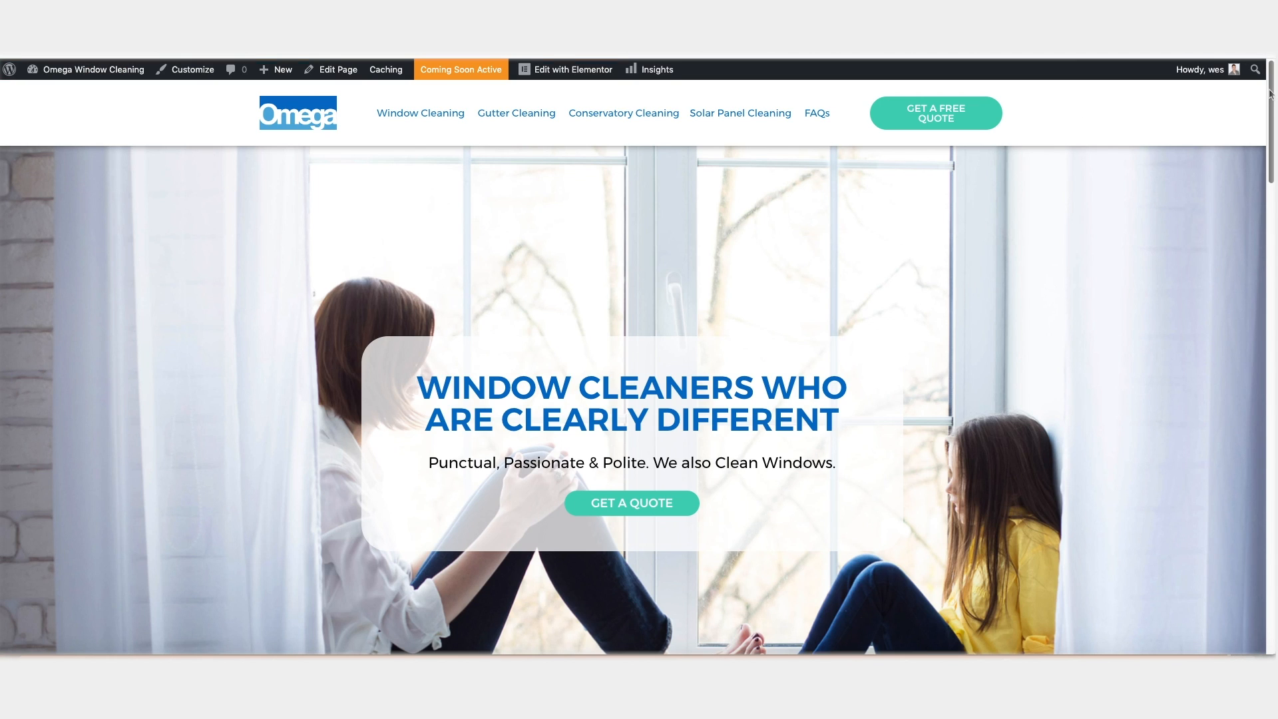
- Review the homepage preview from the header and hero through the services and reviews down to the finished footer
scroll(1266, 98, down, 20)
scroll(595, 504, down, 8)
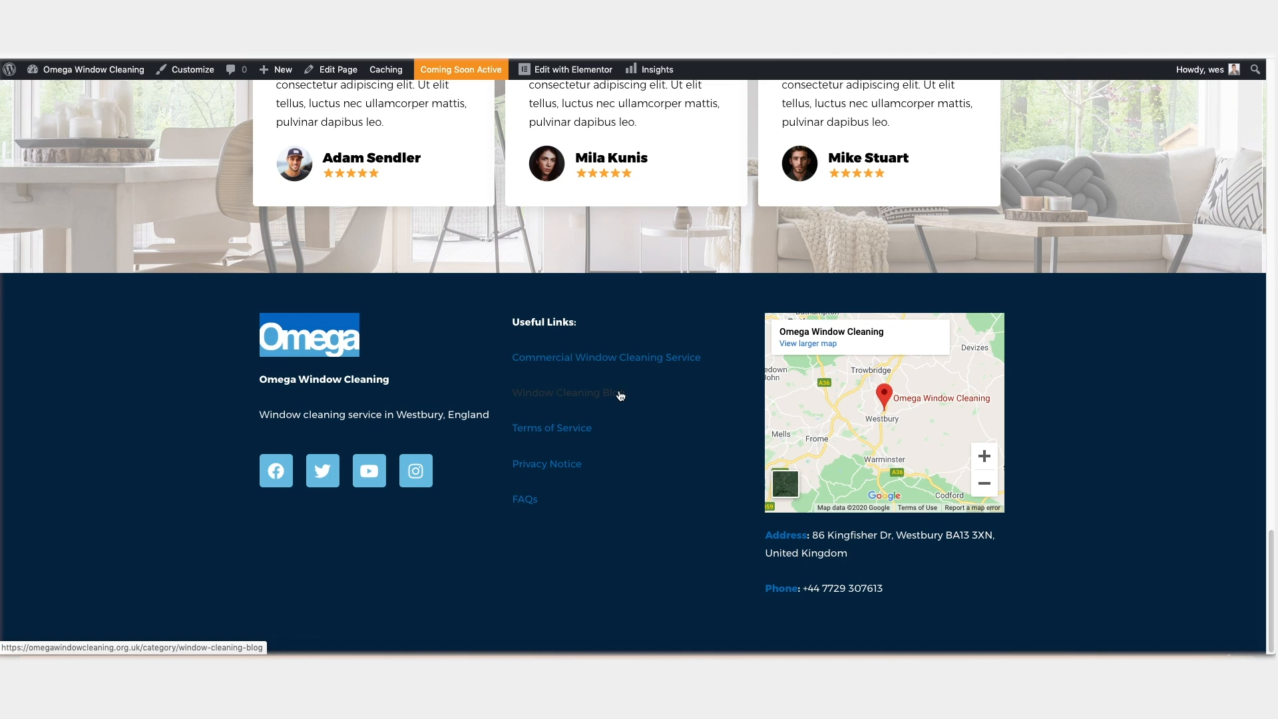
scroll(620, 395, up, 15)
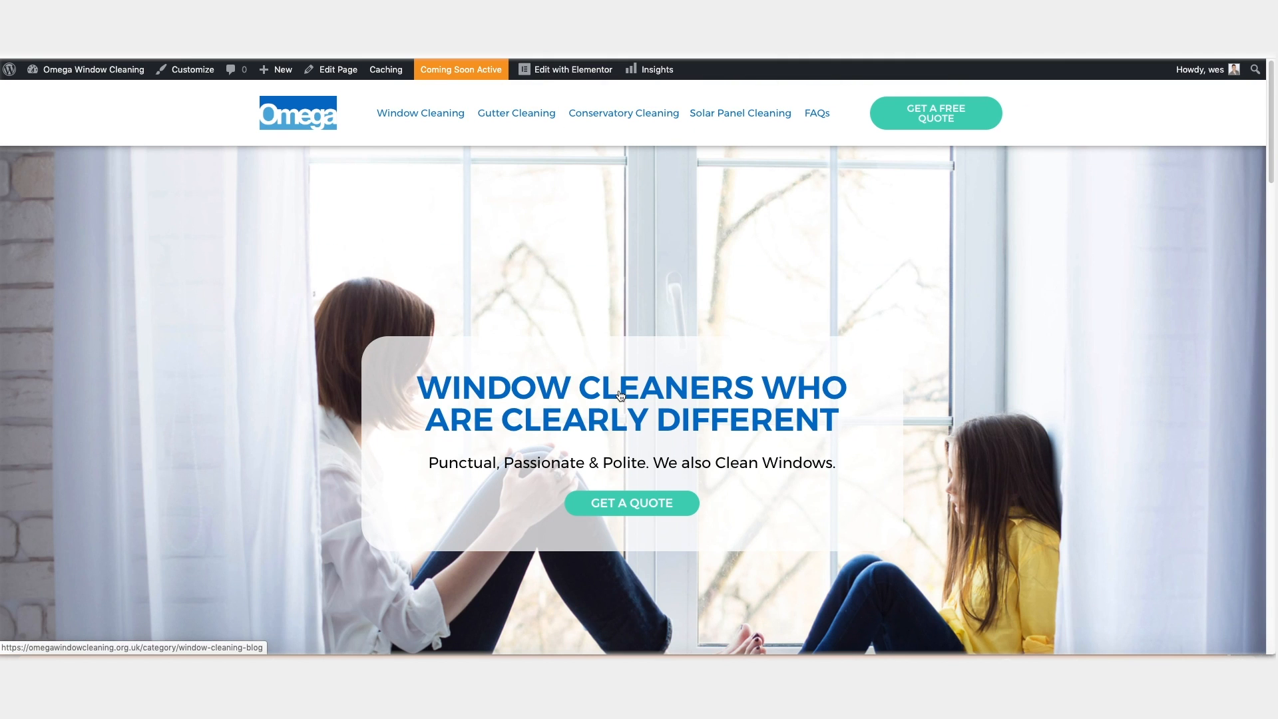
scroll(592, 267, down, 2)
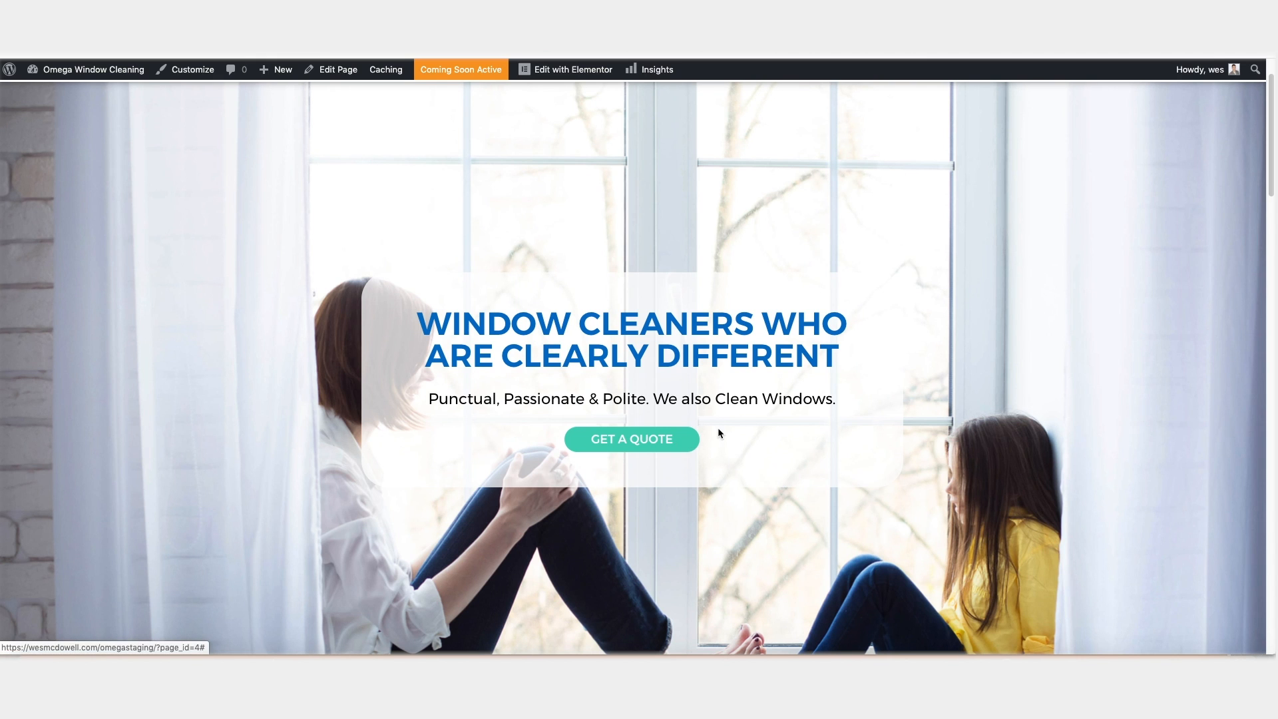
scroll(666, 408, down, 5)
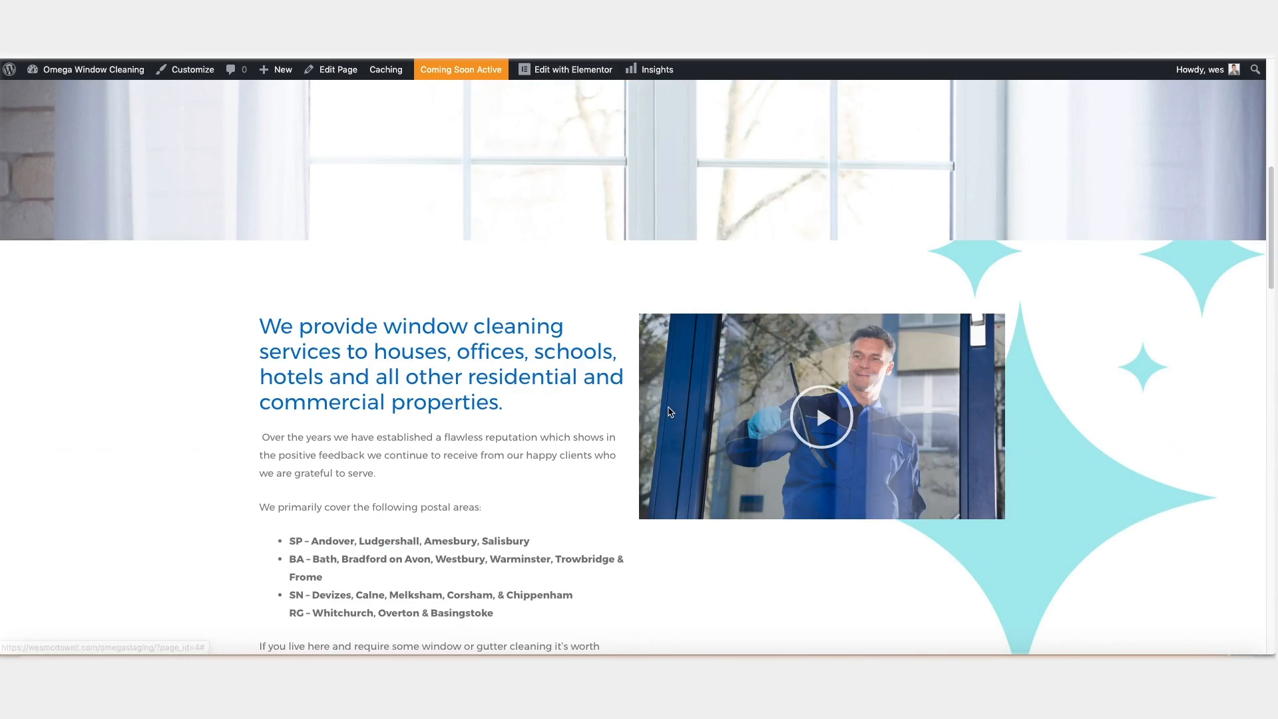
scroll(669, 411, down, 15)
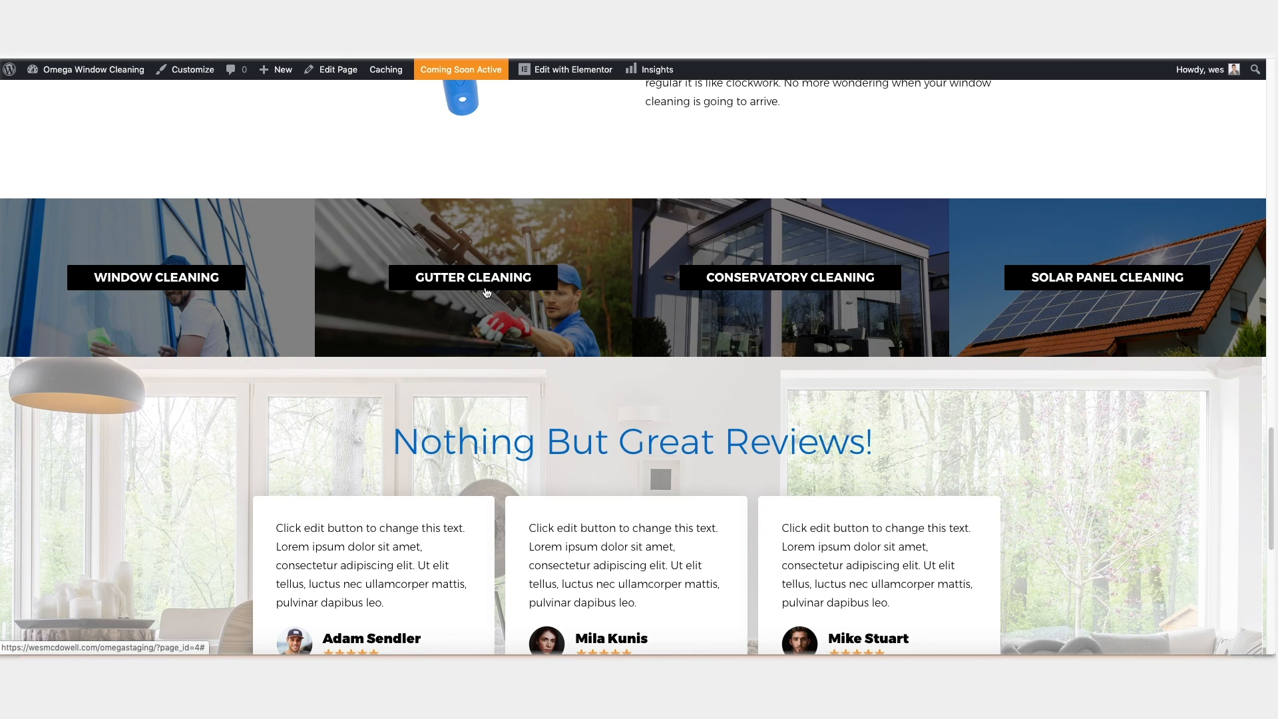
scroll(486, 293, up, 15)
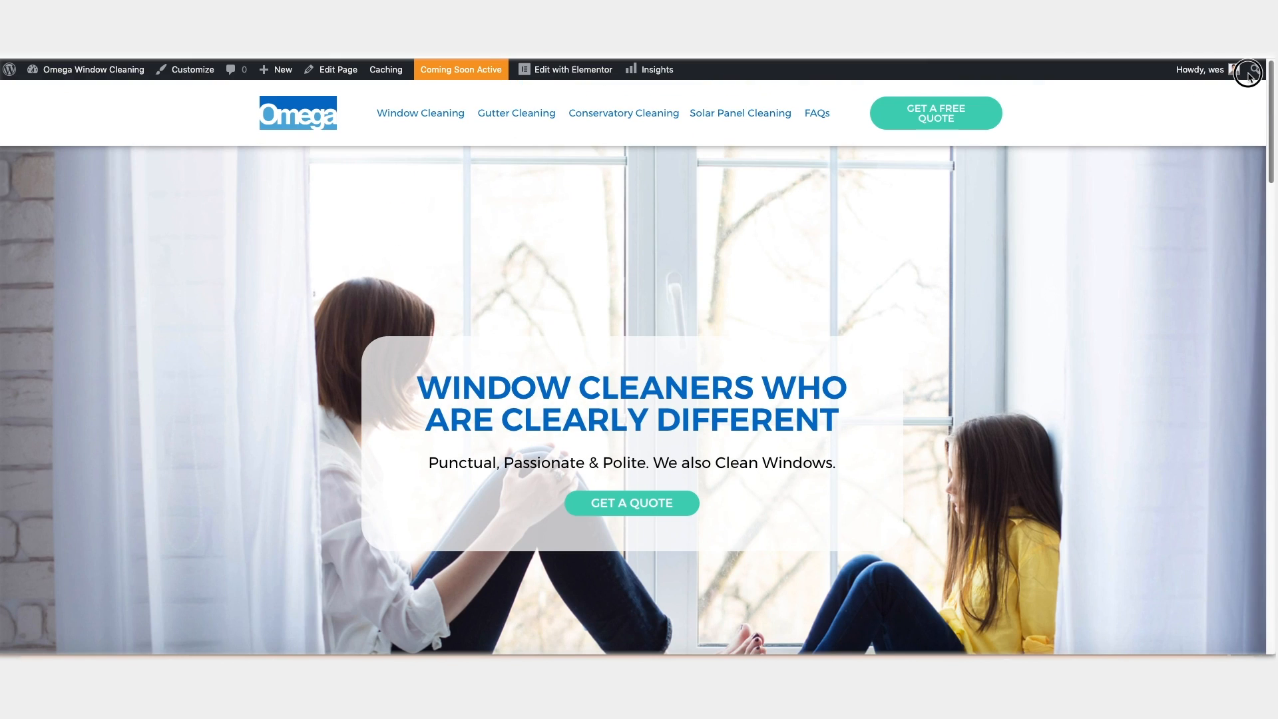
scroll(1247, 86, down, 6)
drag(1264, 195, 1270, 87)
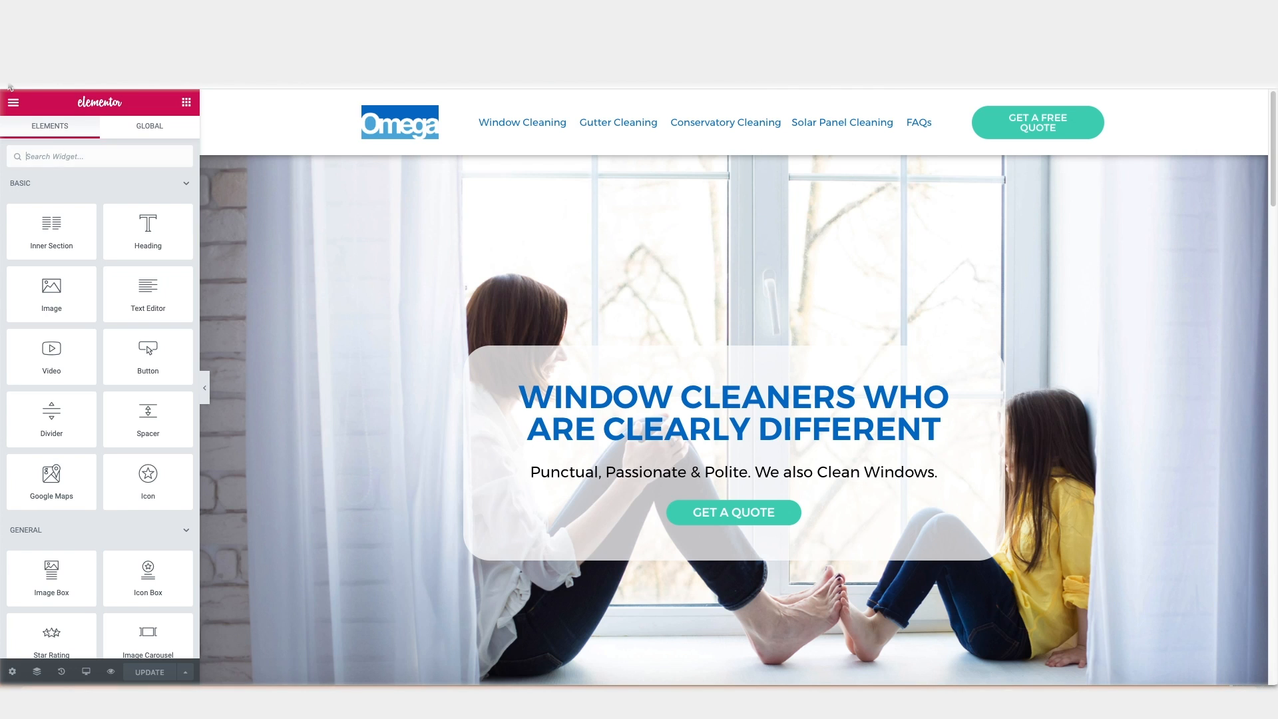
- Exit the Elementor editor to WordPress, launch the site from its Coming Soon status and view the live site
click(13, 104)
click(78, 459)
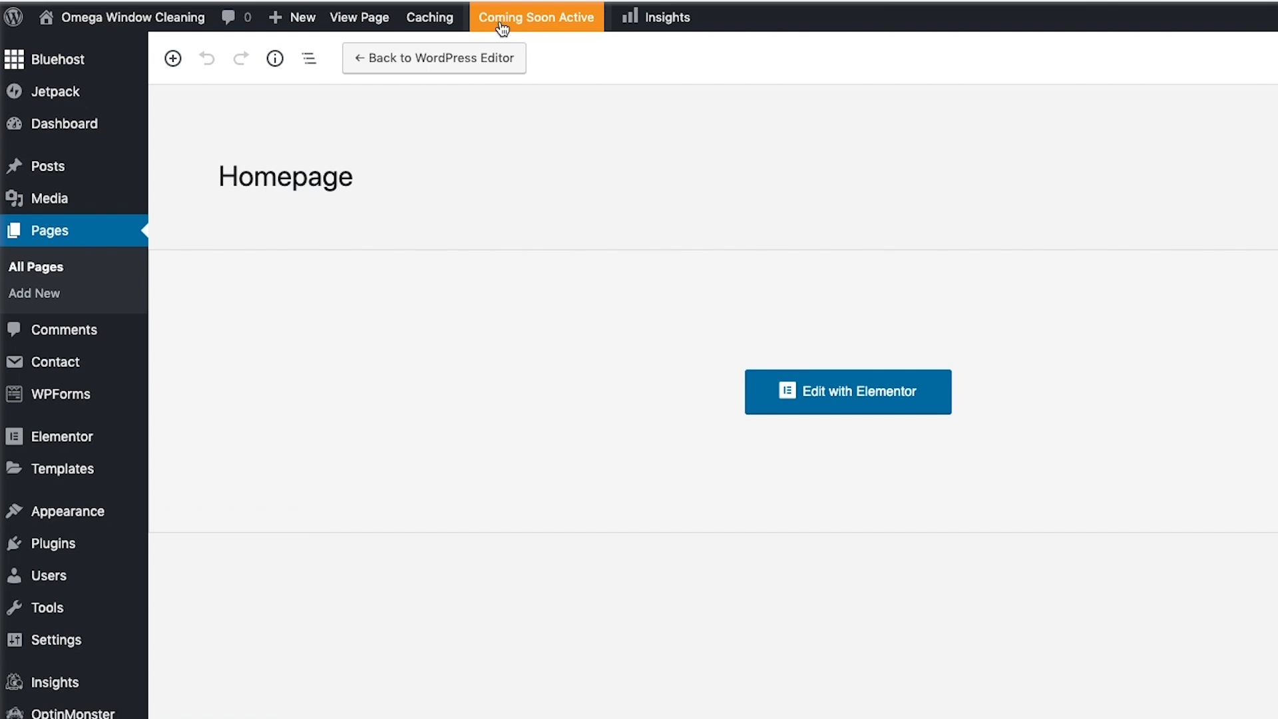
click(551, 19)
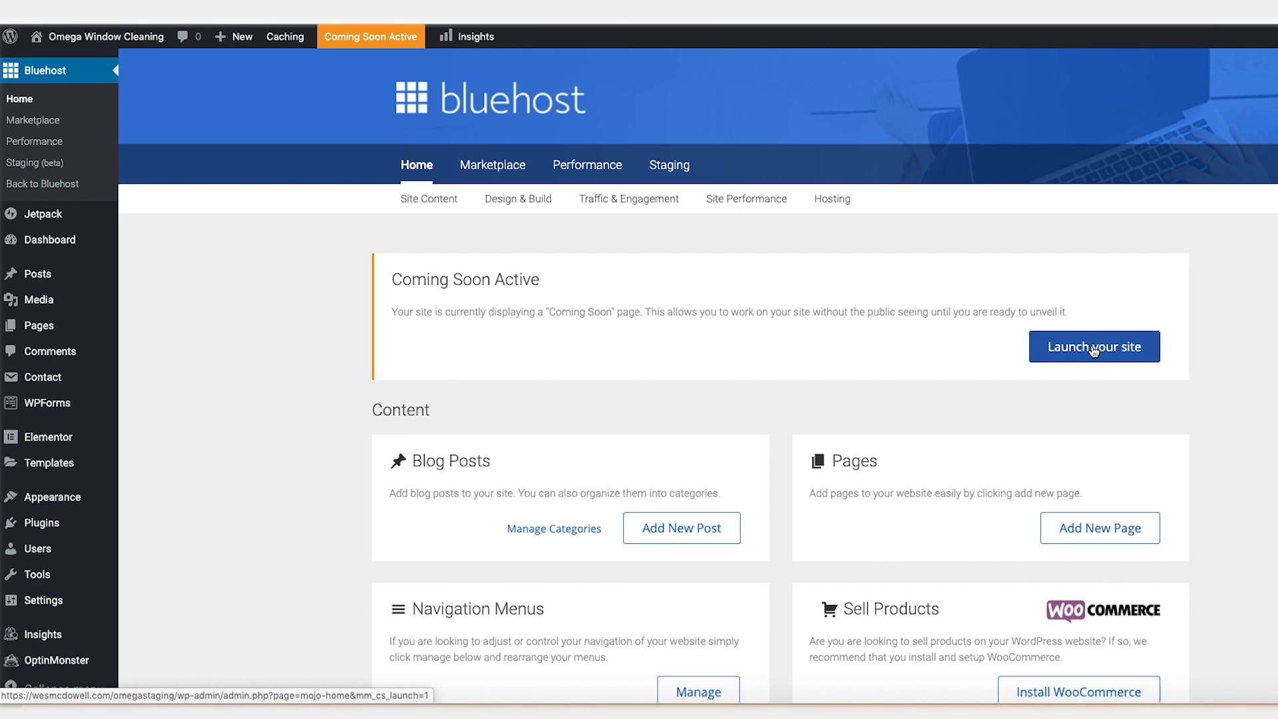
click(1095, 351)
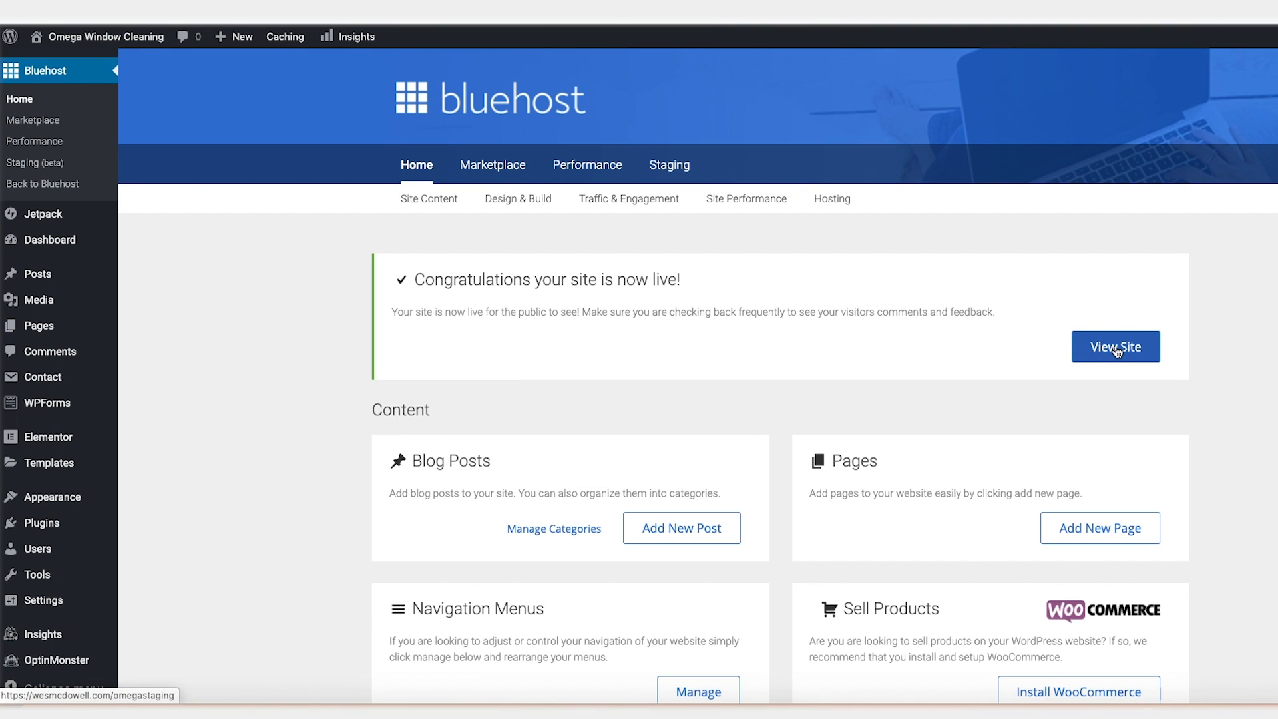
click(1117, 351)
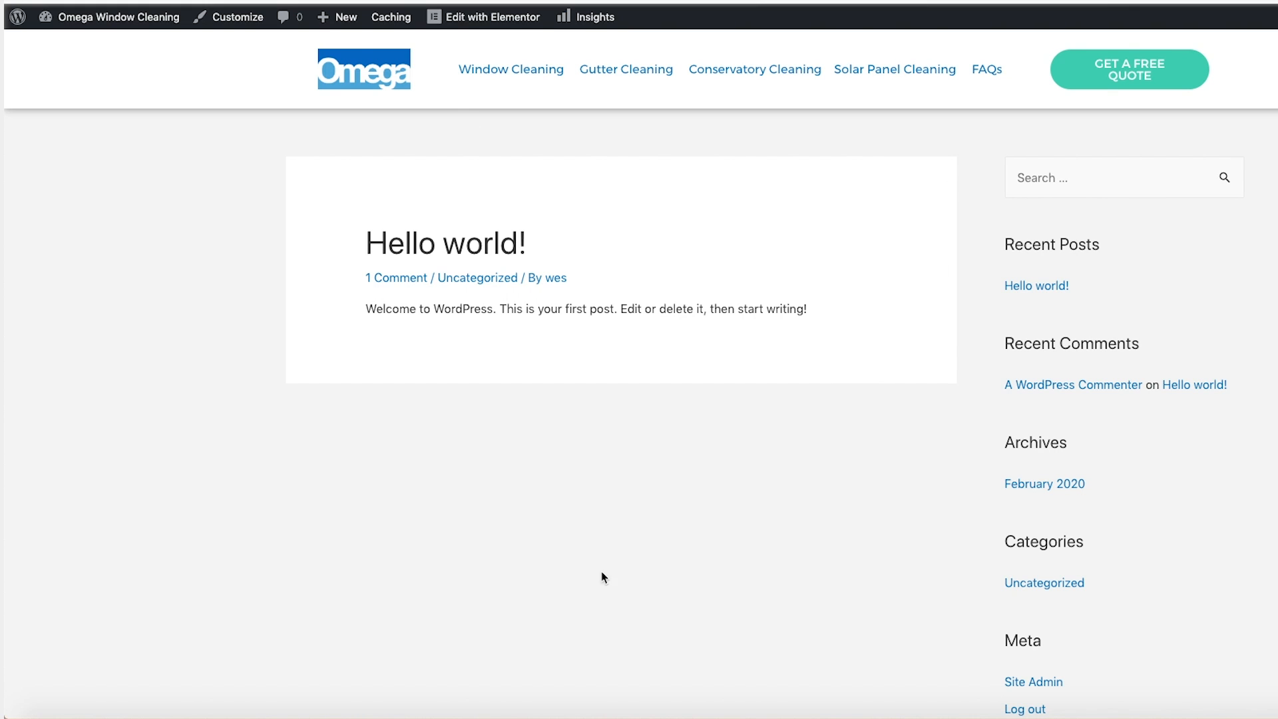
- In the WordPress Reading settings, make the front page a static page using Homepage and save the changes
mouse_move(99, 22)
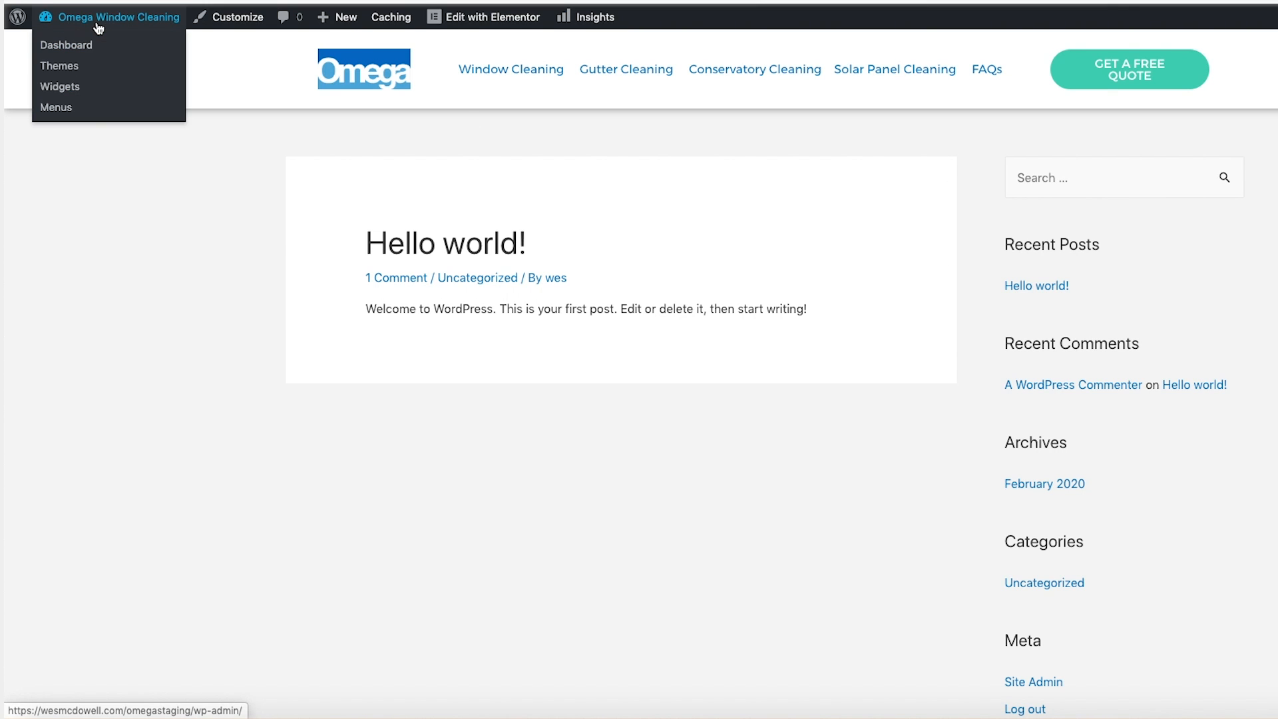
click(73, 47)
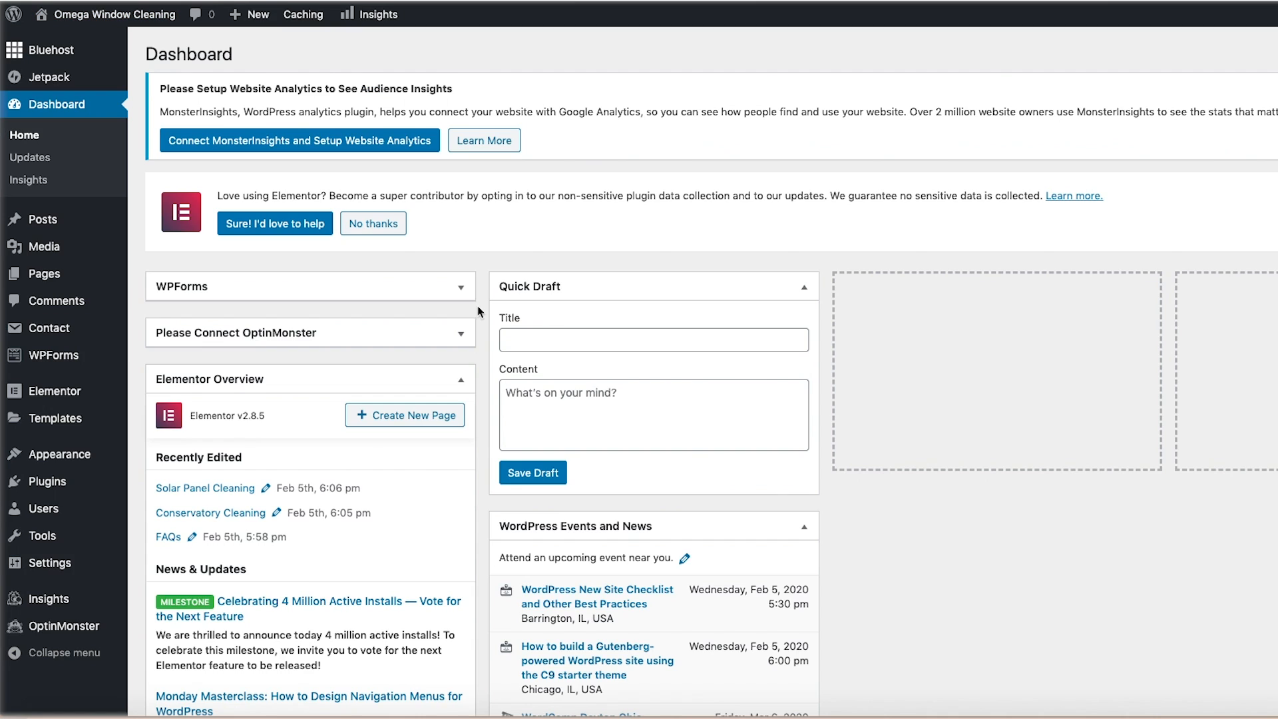
mouse_move(41, 571)
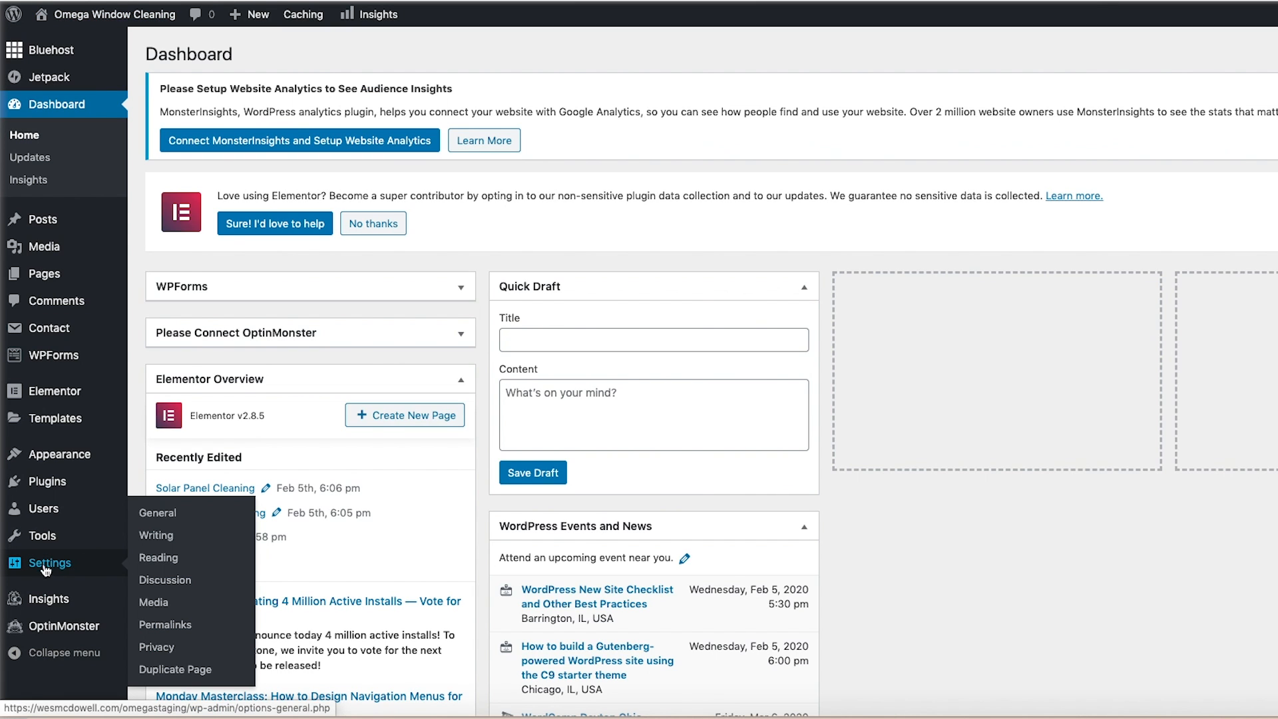
click(168, 565)
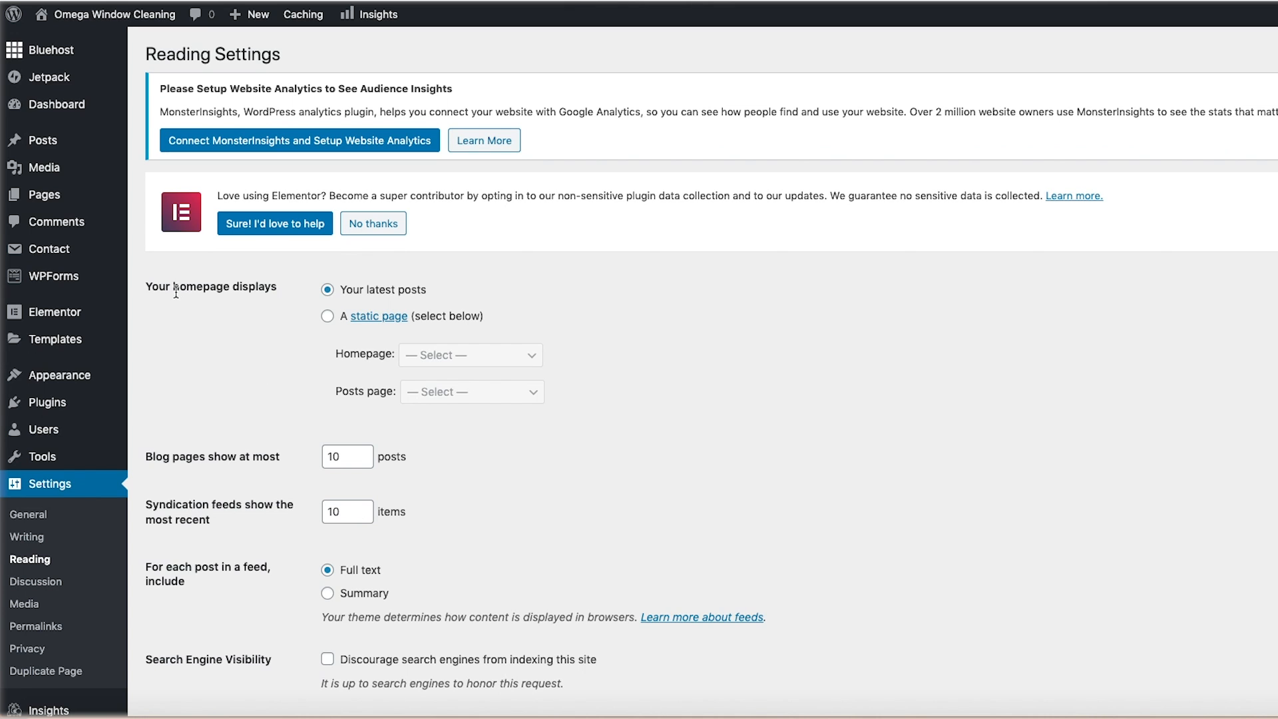
click(327, 318)
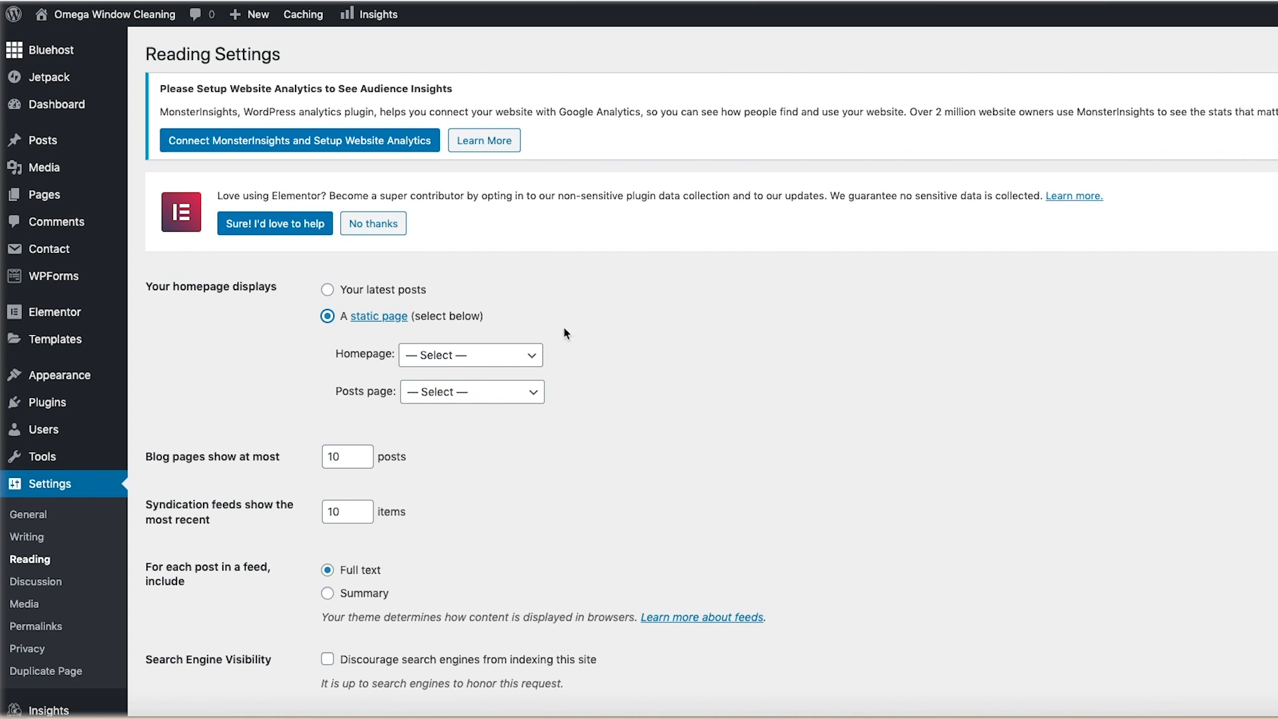
click(459, 357)
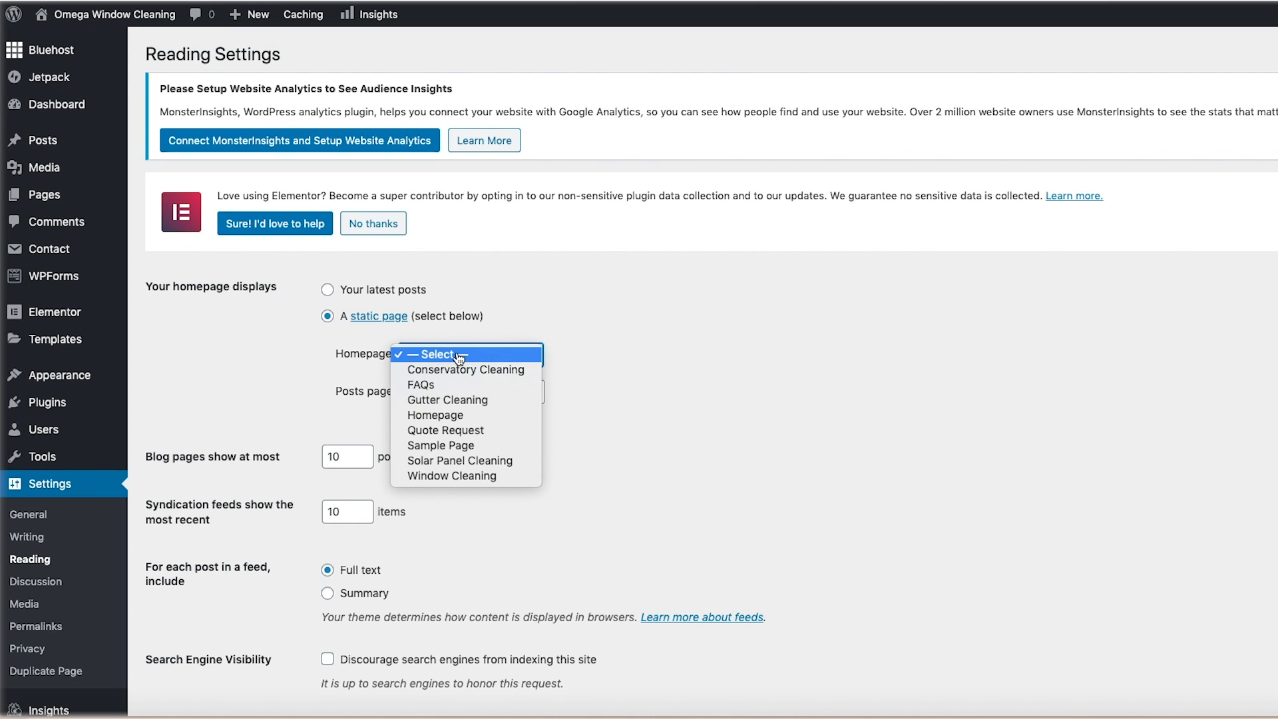
click(451, 416)
scroll(796, 405, down, 3)
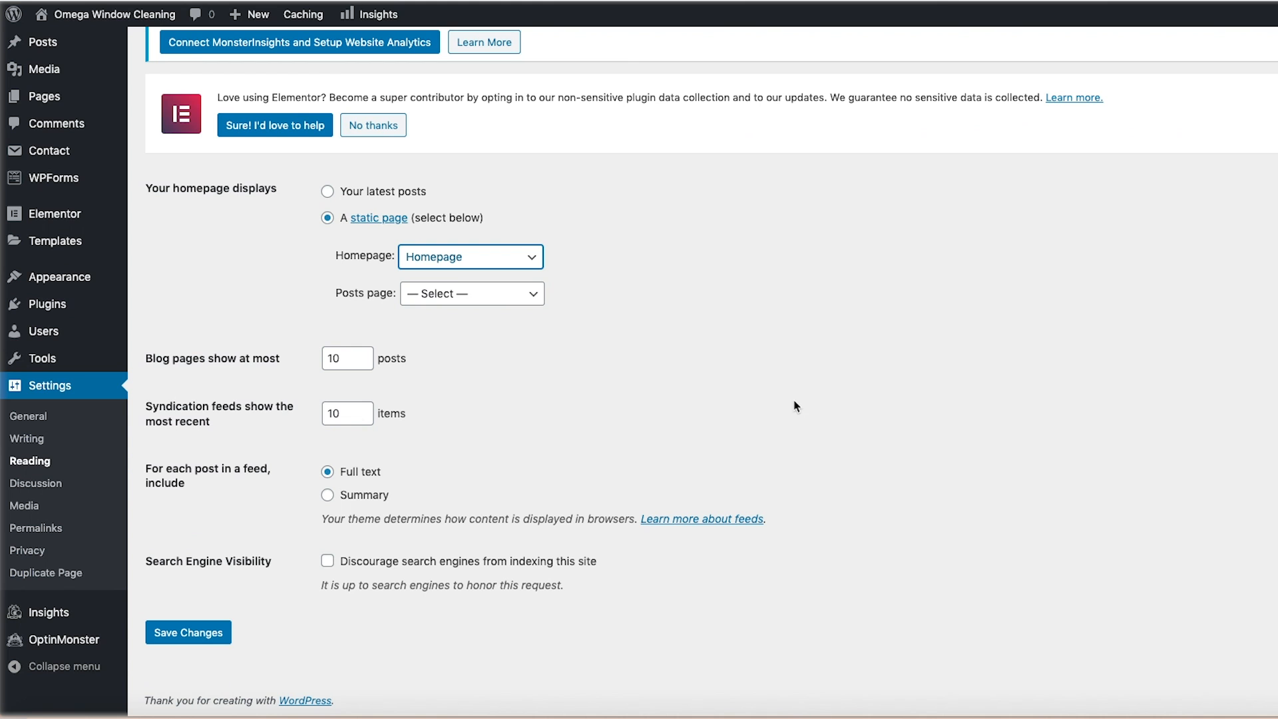
click(199, 633)
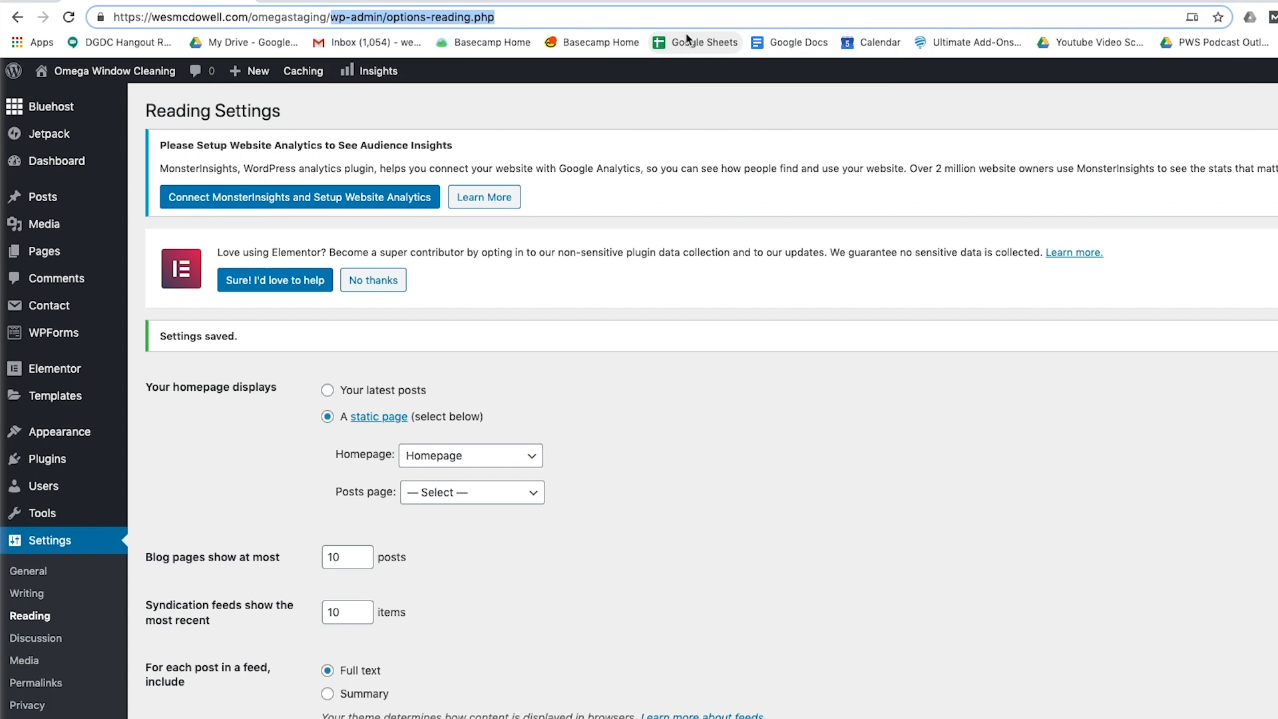
- Load the site's root address without the wp-admin/options-reading.php path to check the front page
key(BackSpace)
key(Return)
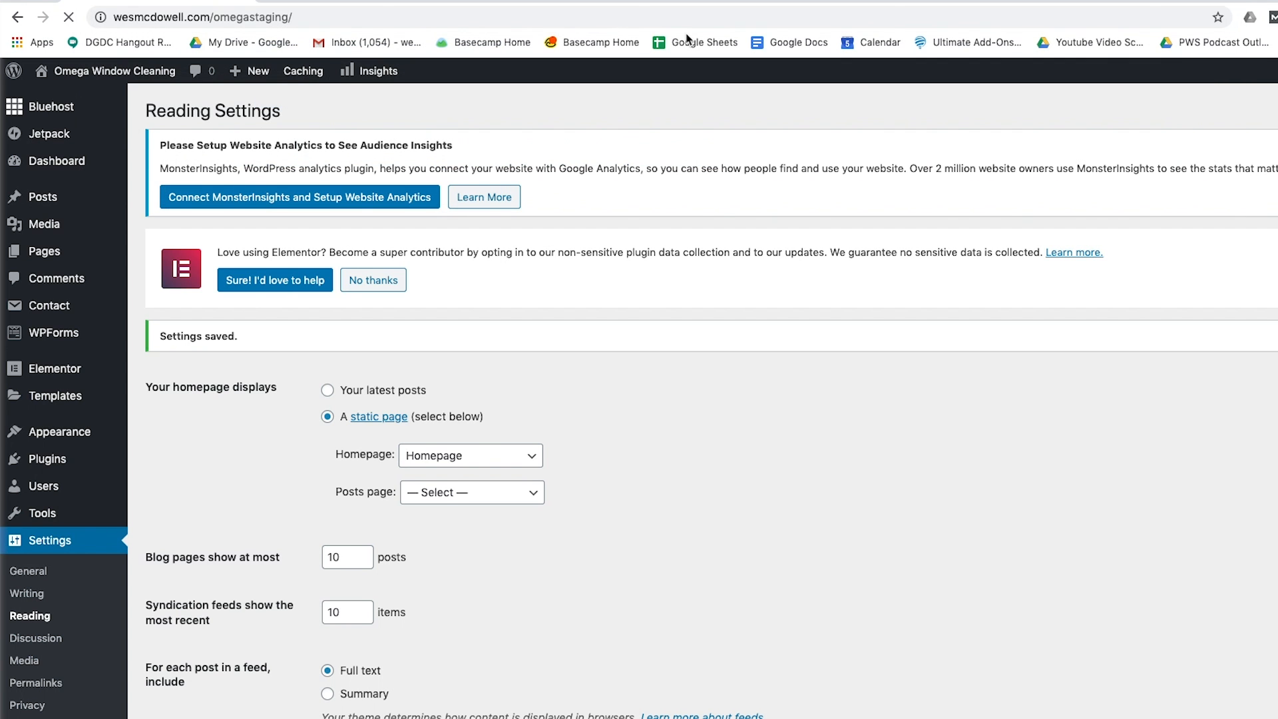